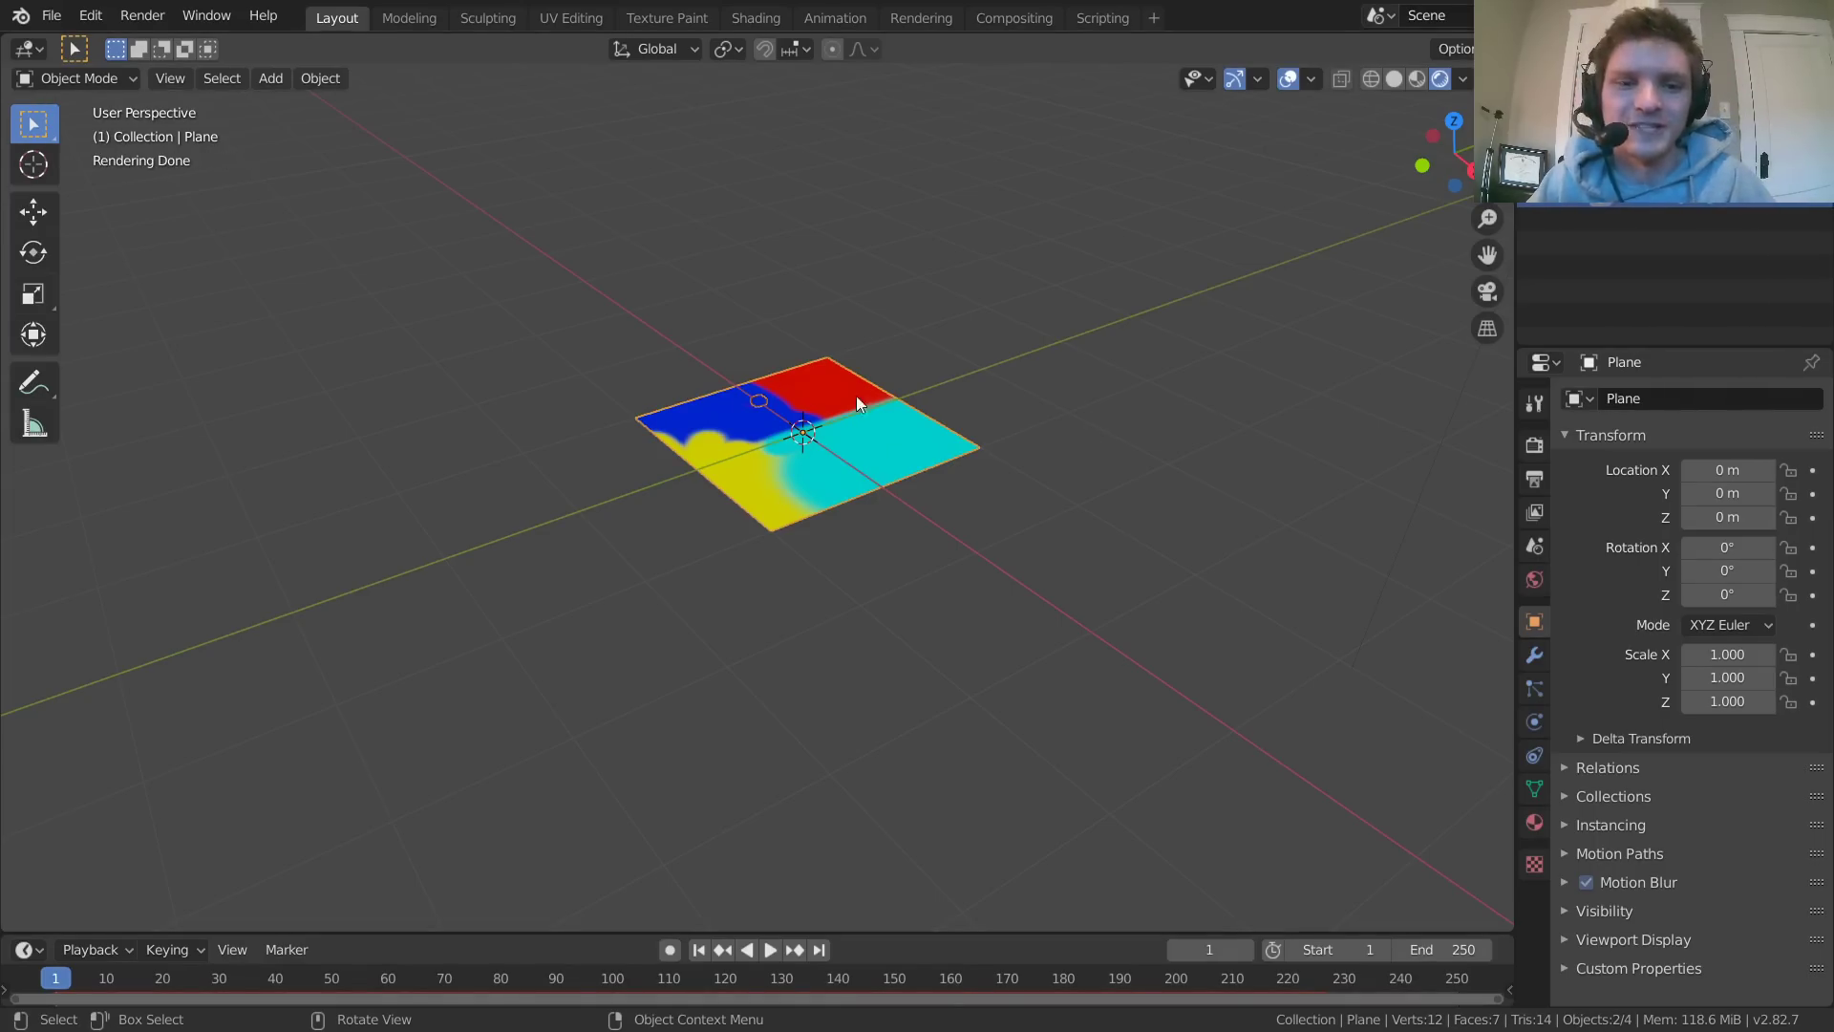
Play the particle animation and examine the colours of the cubes emitted from the multicoloured plane, finishing at the first frame
scroll(888, 449, "up", 2)
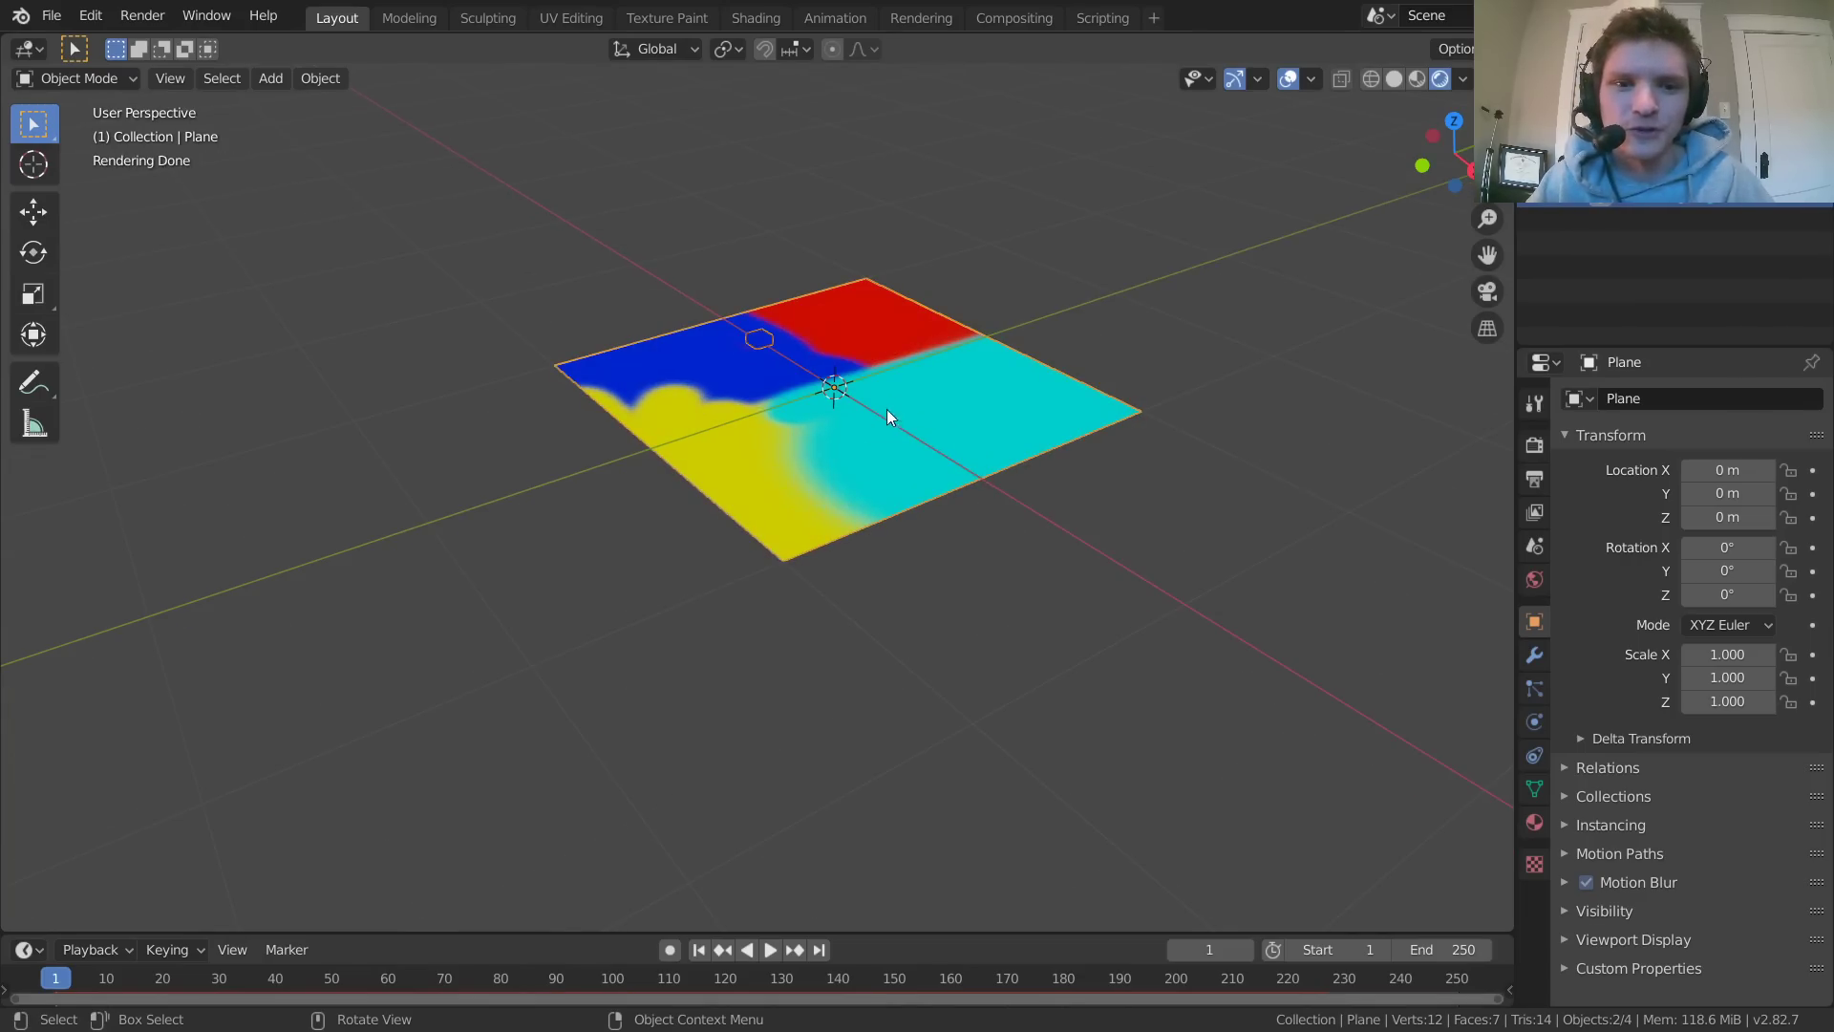
scroll(776, 498, "down", 2)
key("space")
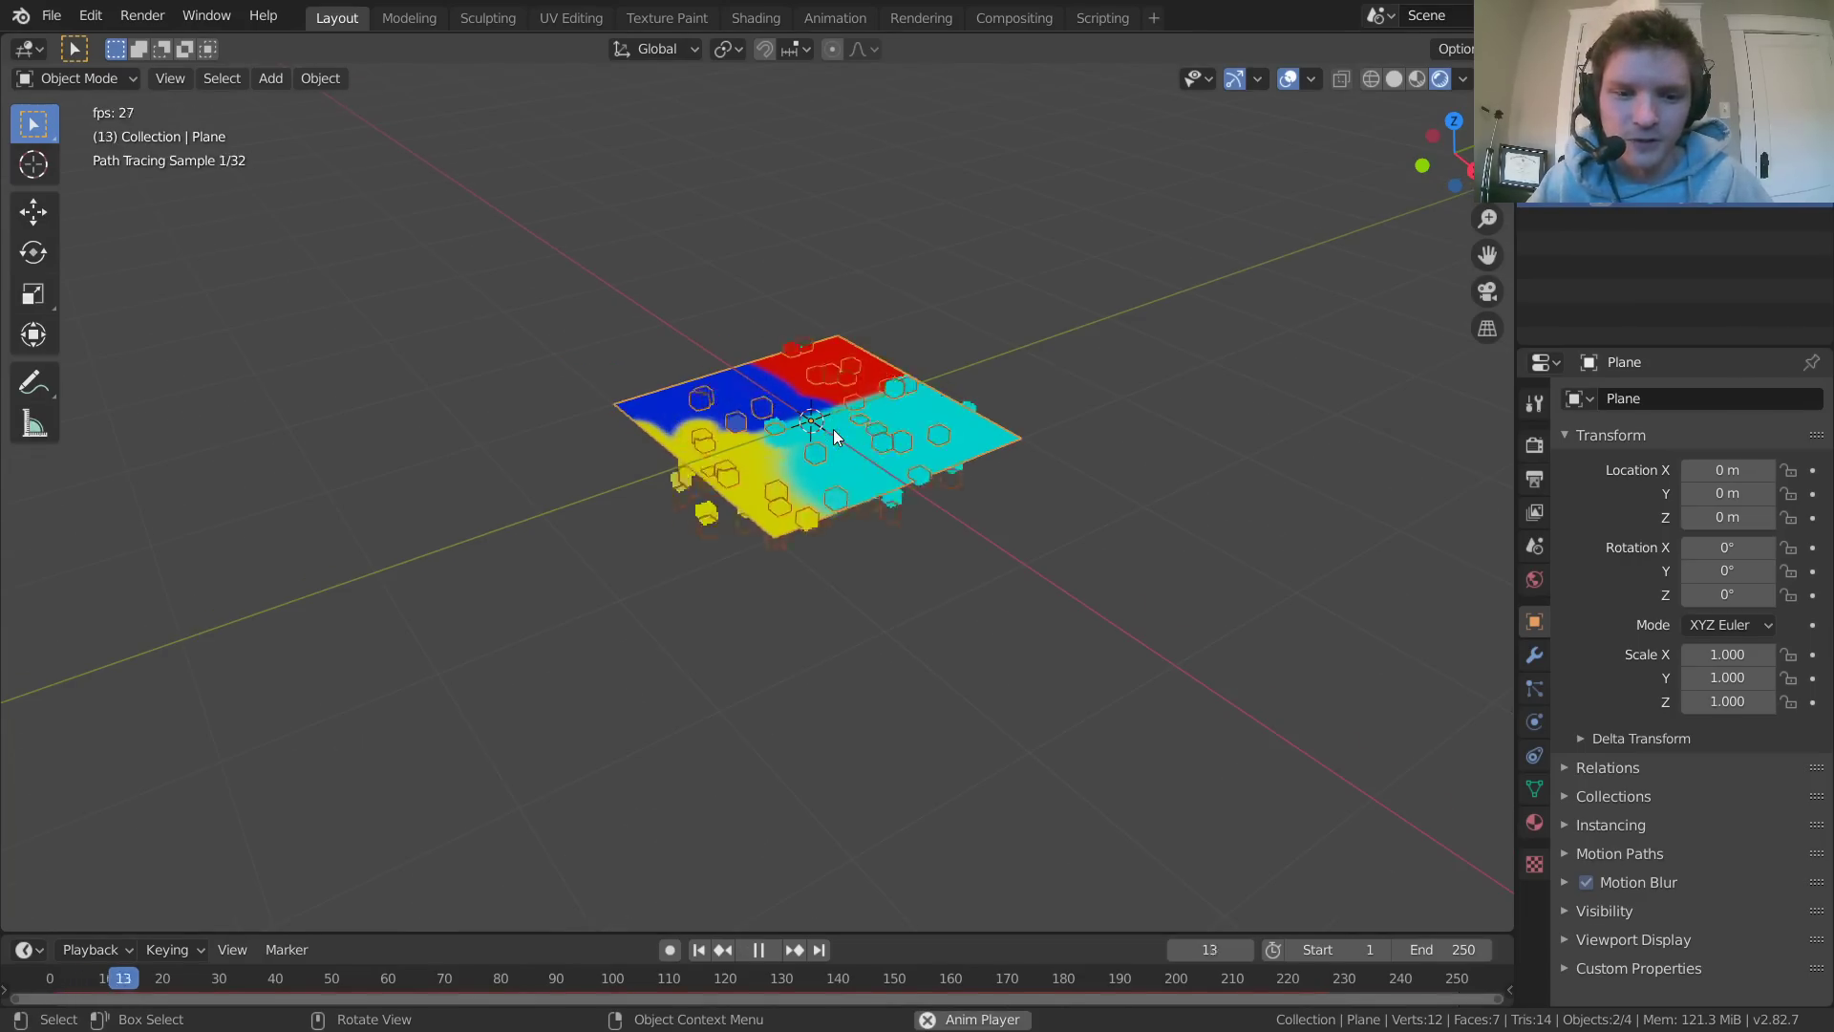
middle_click_drag(792, 472, 747, 719)
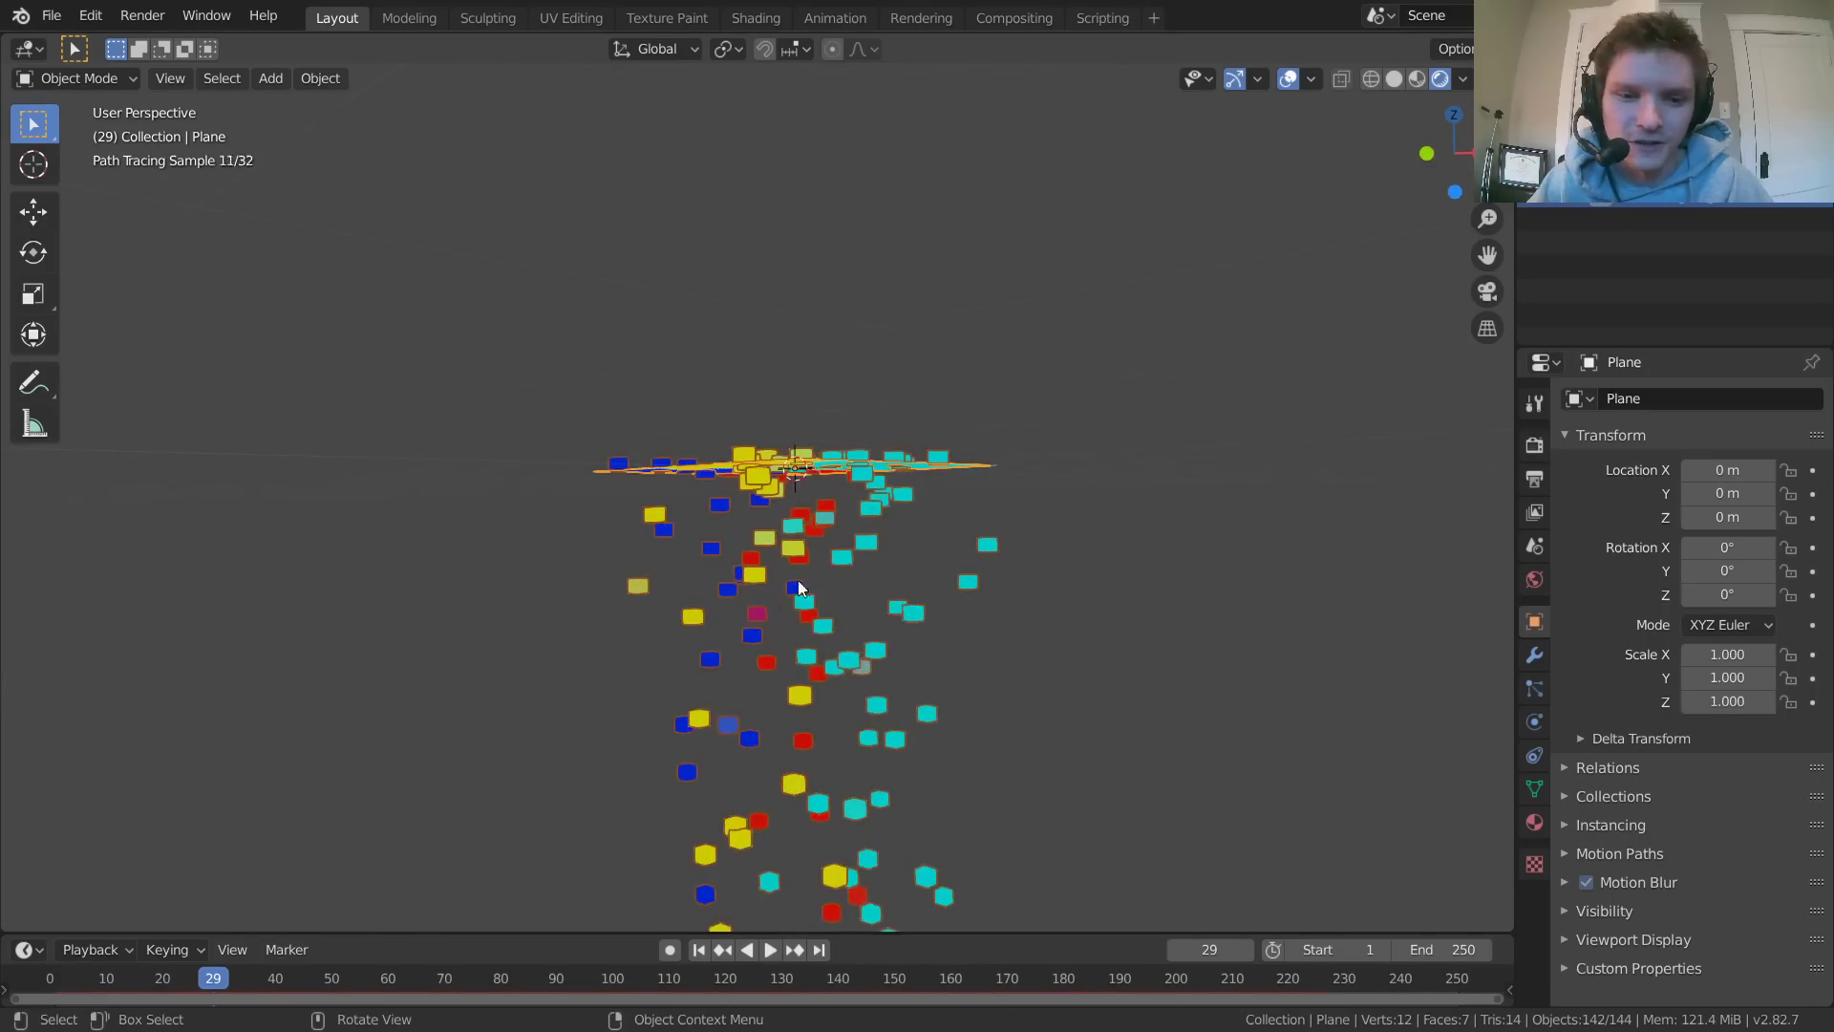
scroll(1107, 517, "up", 2)
middle_click_drag(1106, 518, 794, 518)
key("space")
scroll(805, 492, "down", 3)
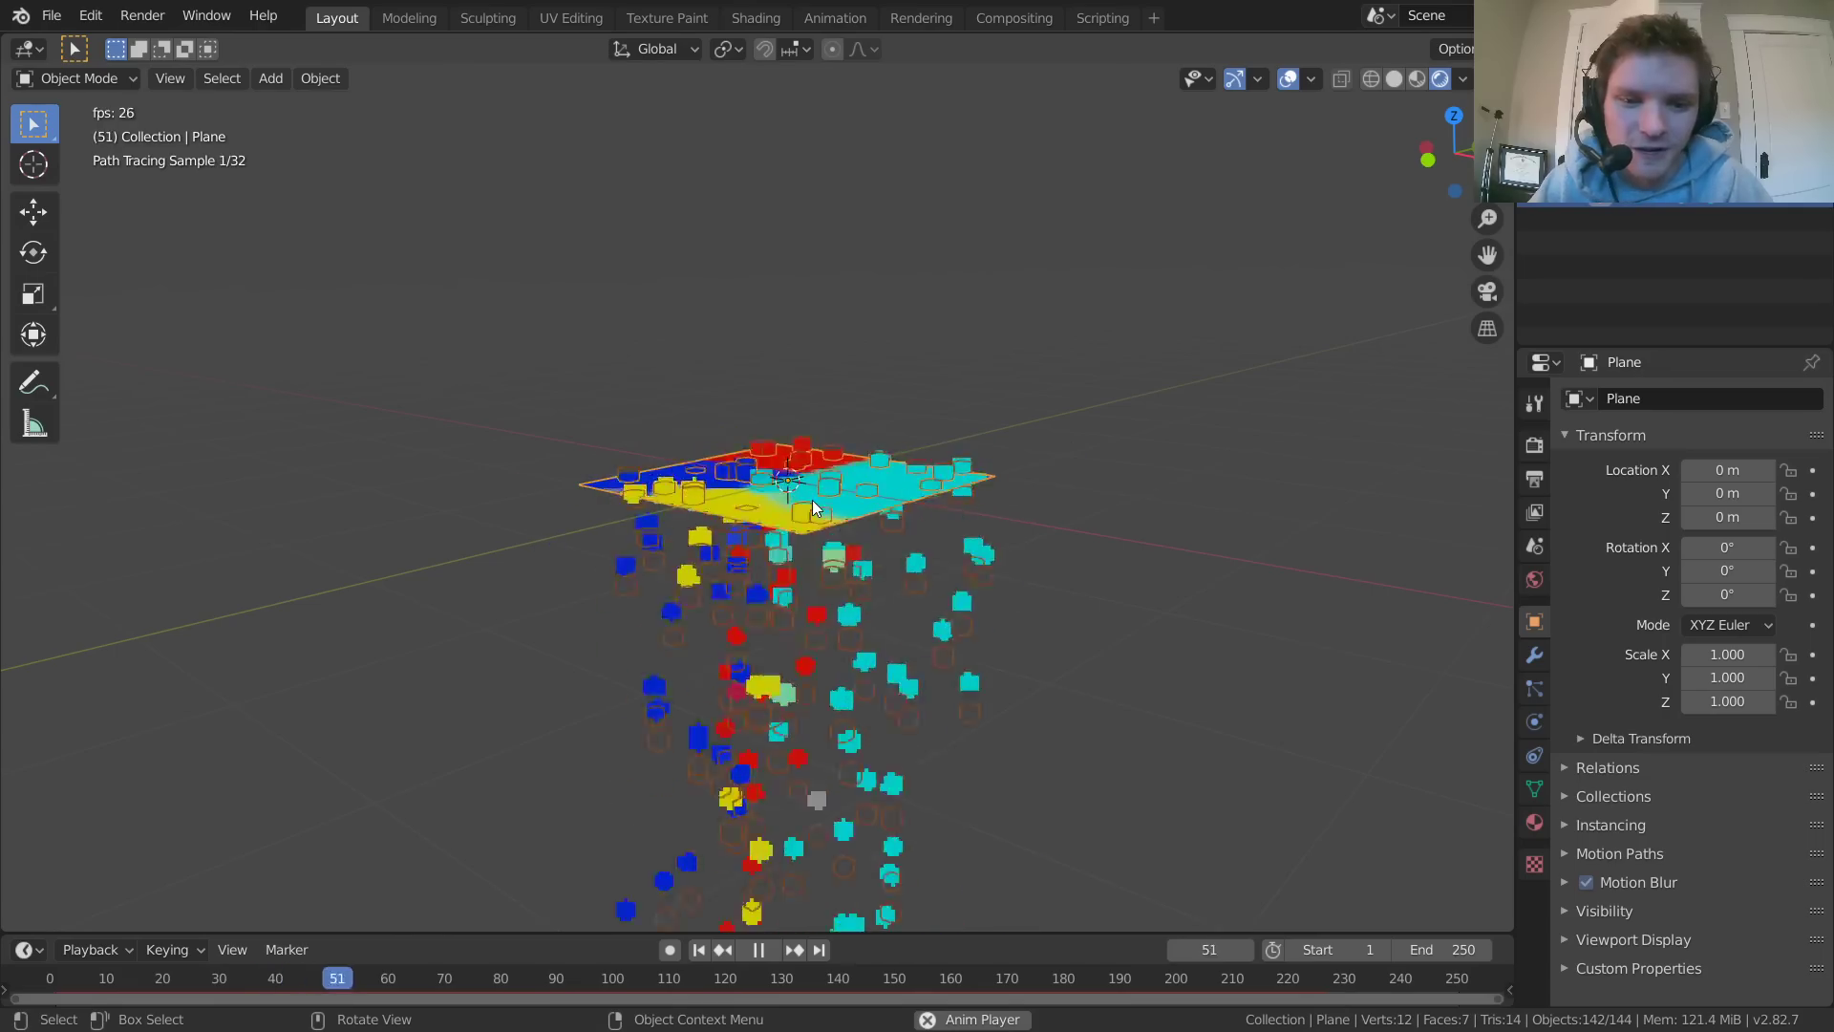
scroll(766, 511, "up", 1)
key("space")
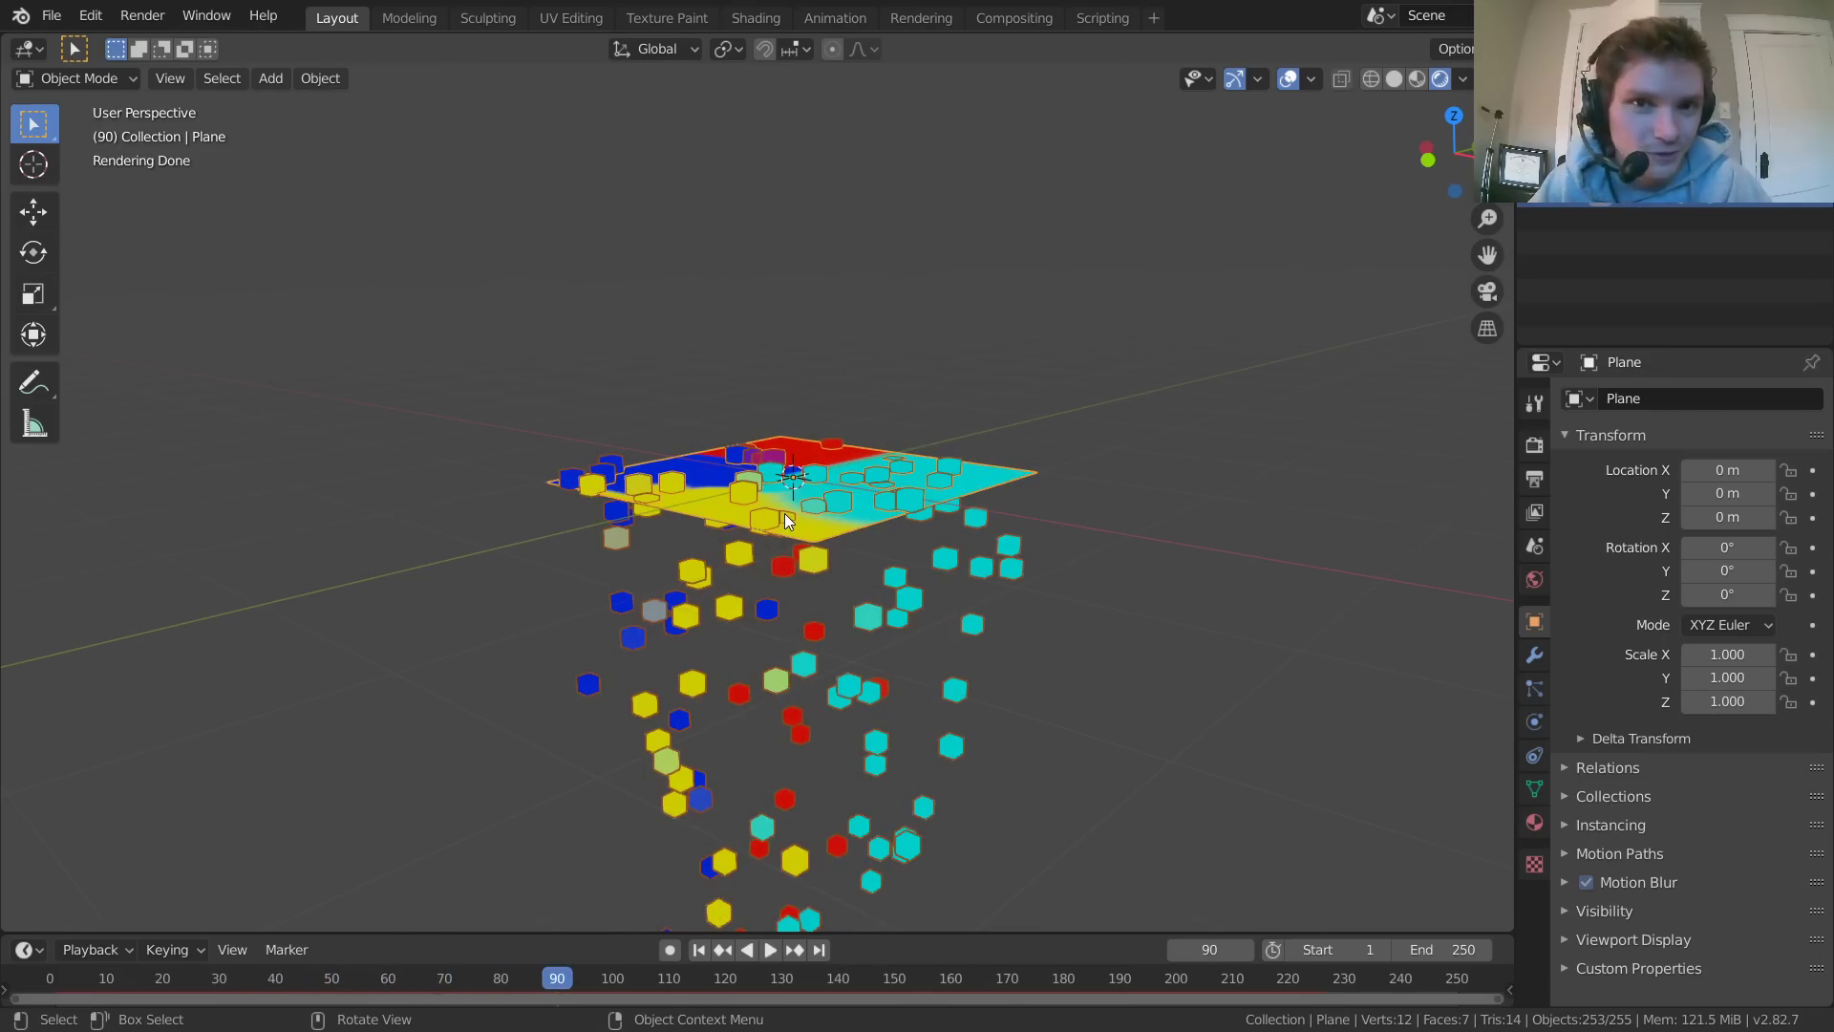
scroll(831, 554, "up", 3)
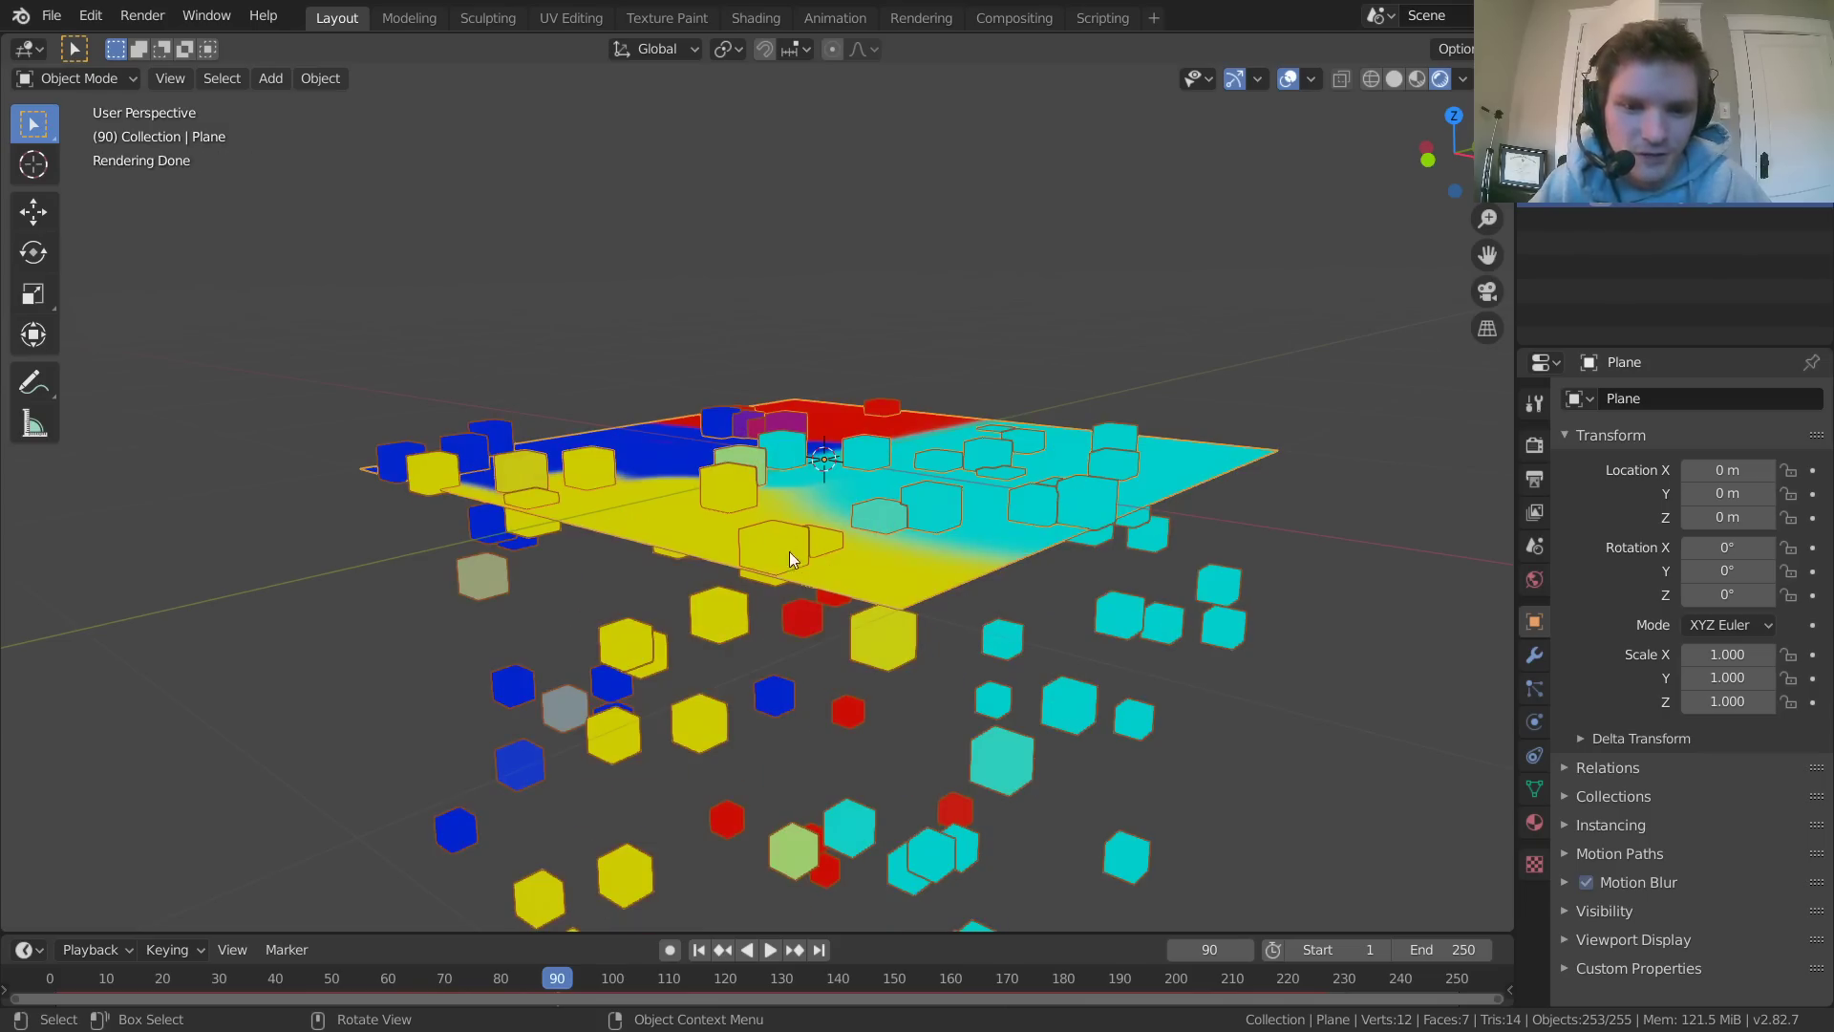
key("space")
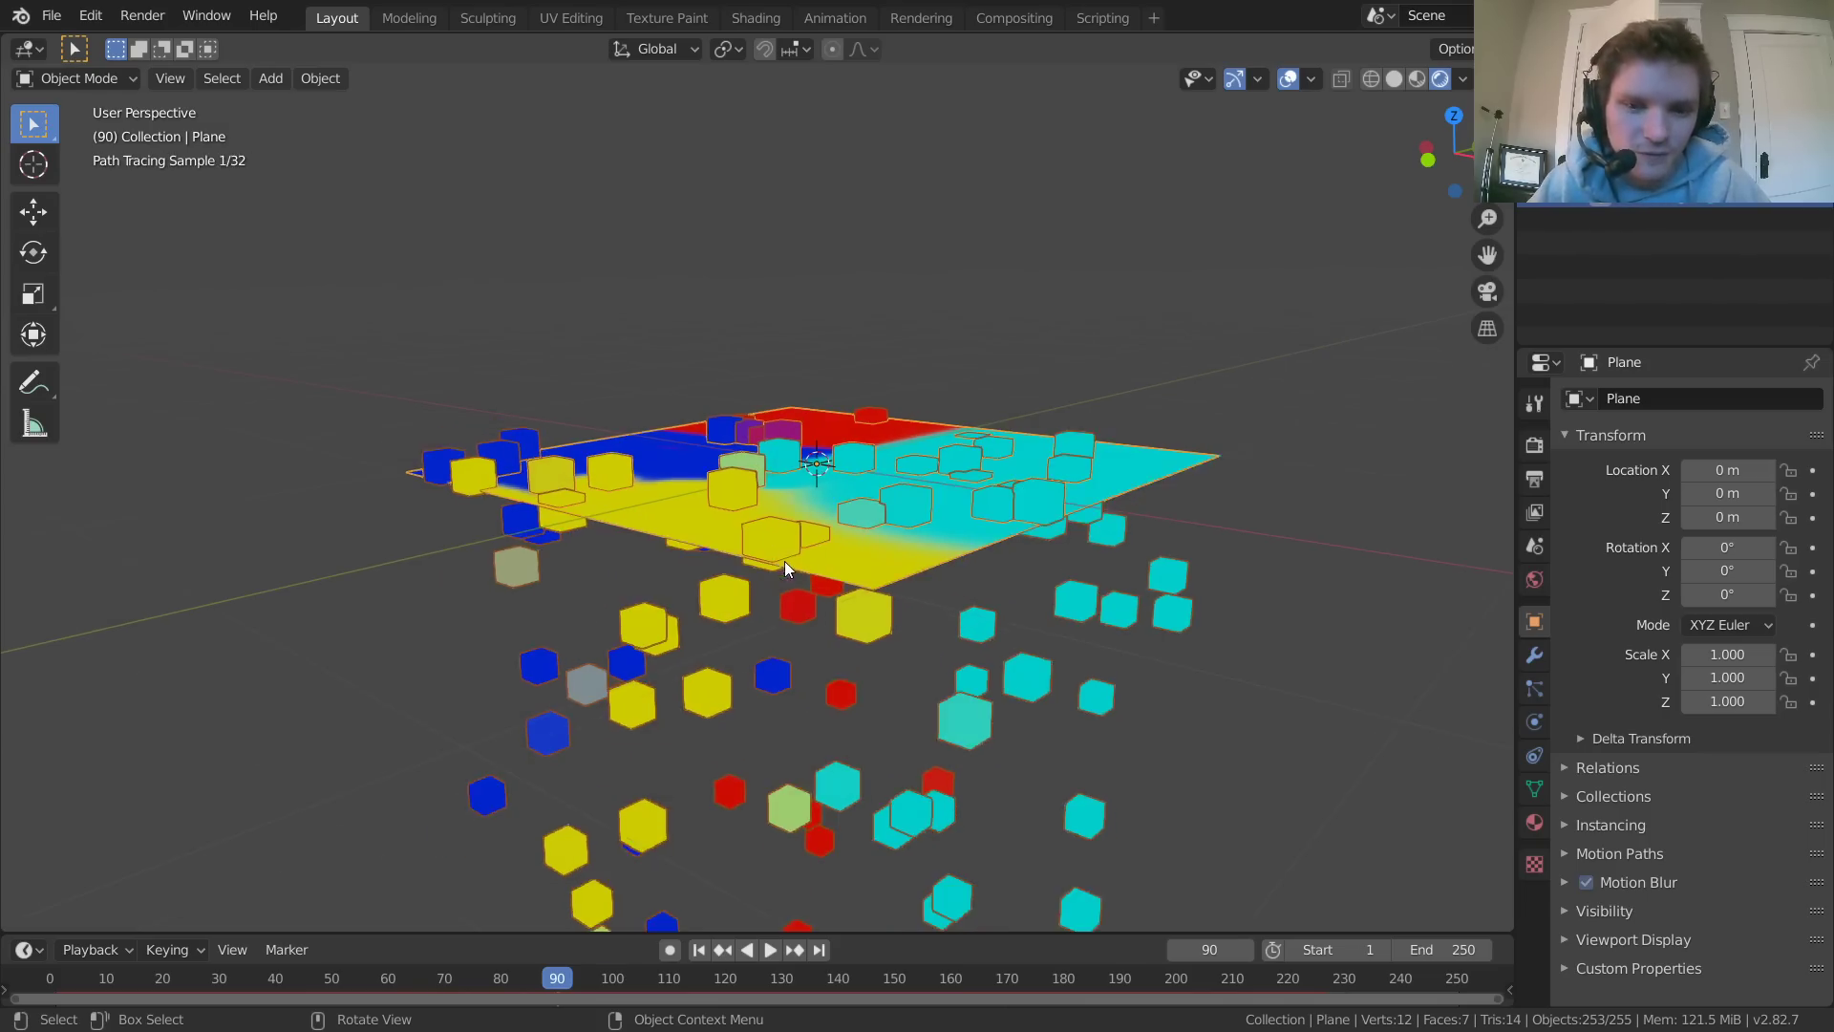
middle_click_drag(764, 579, 627, 510)
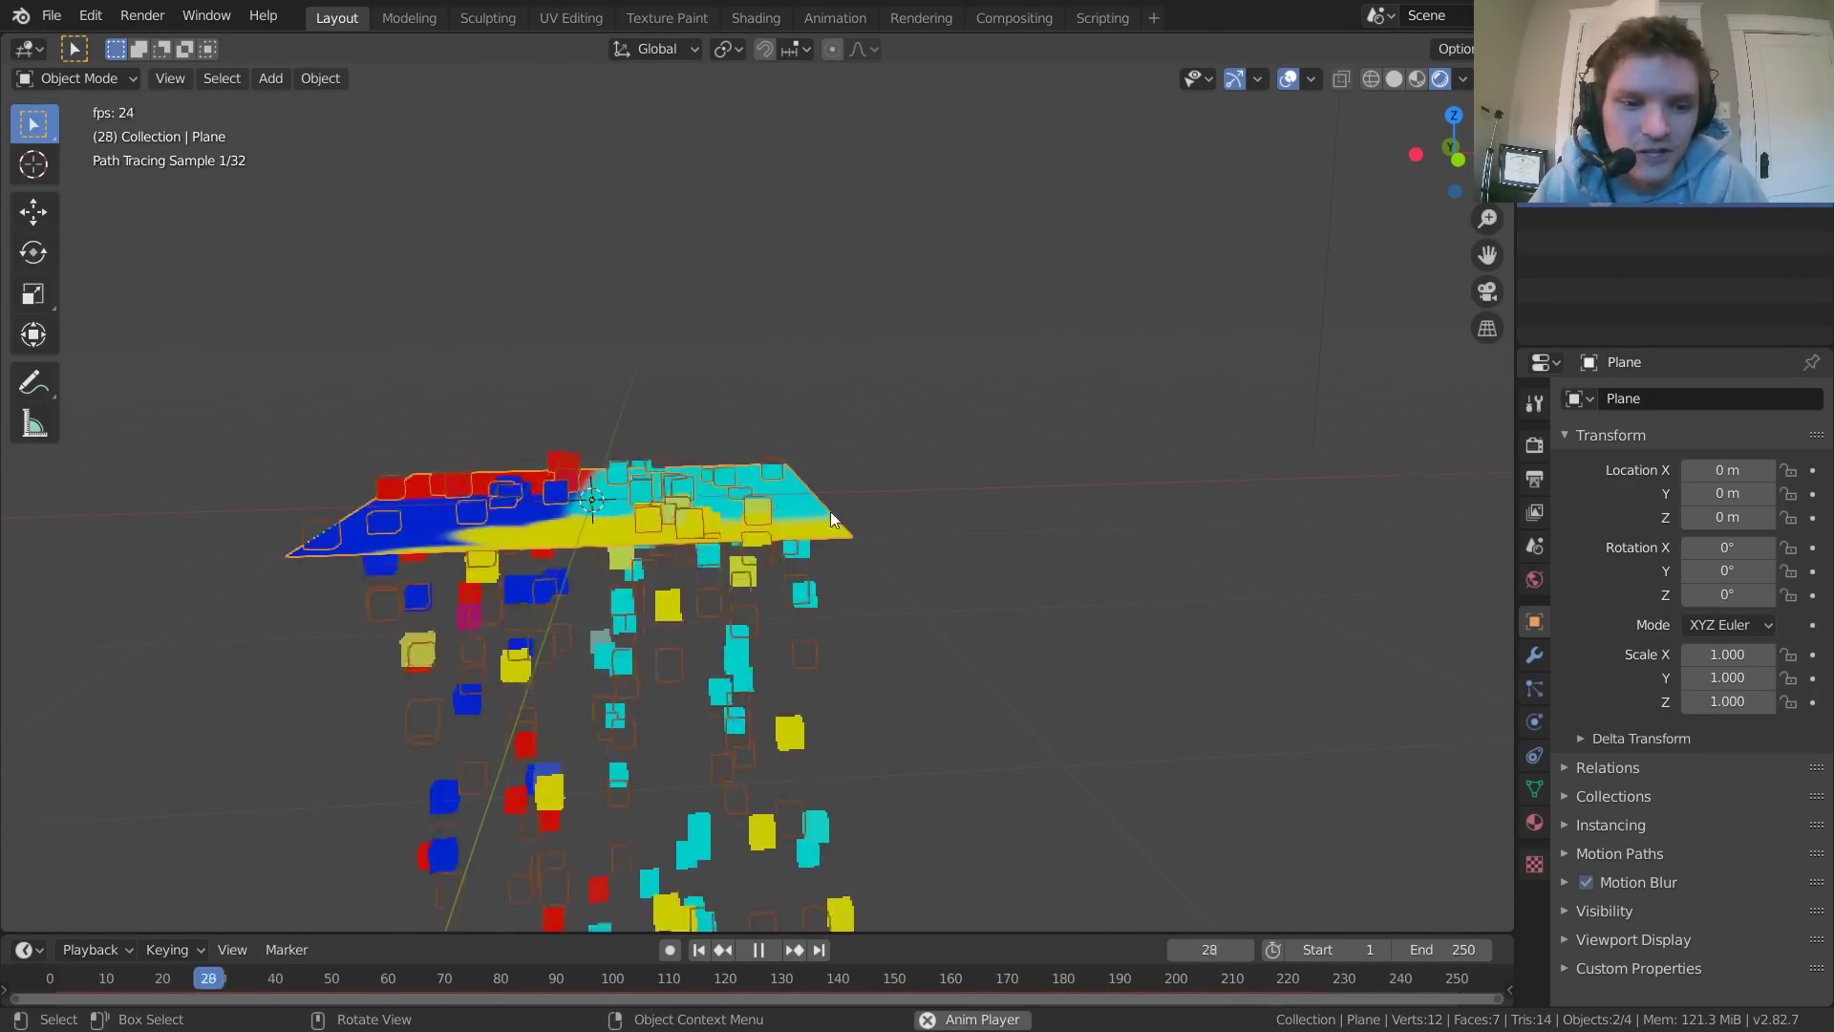
middle_click_drag(611, 530, 511, 546)
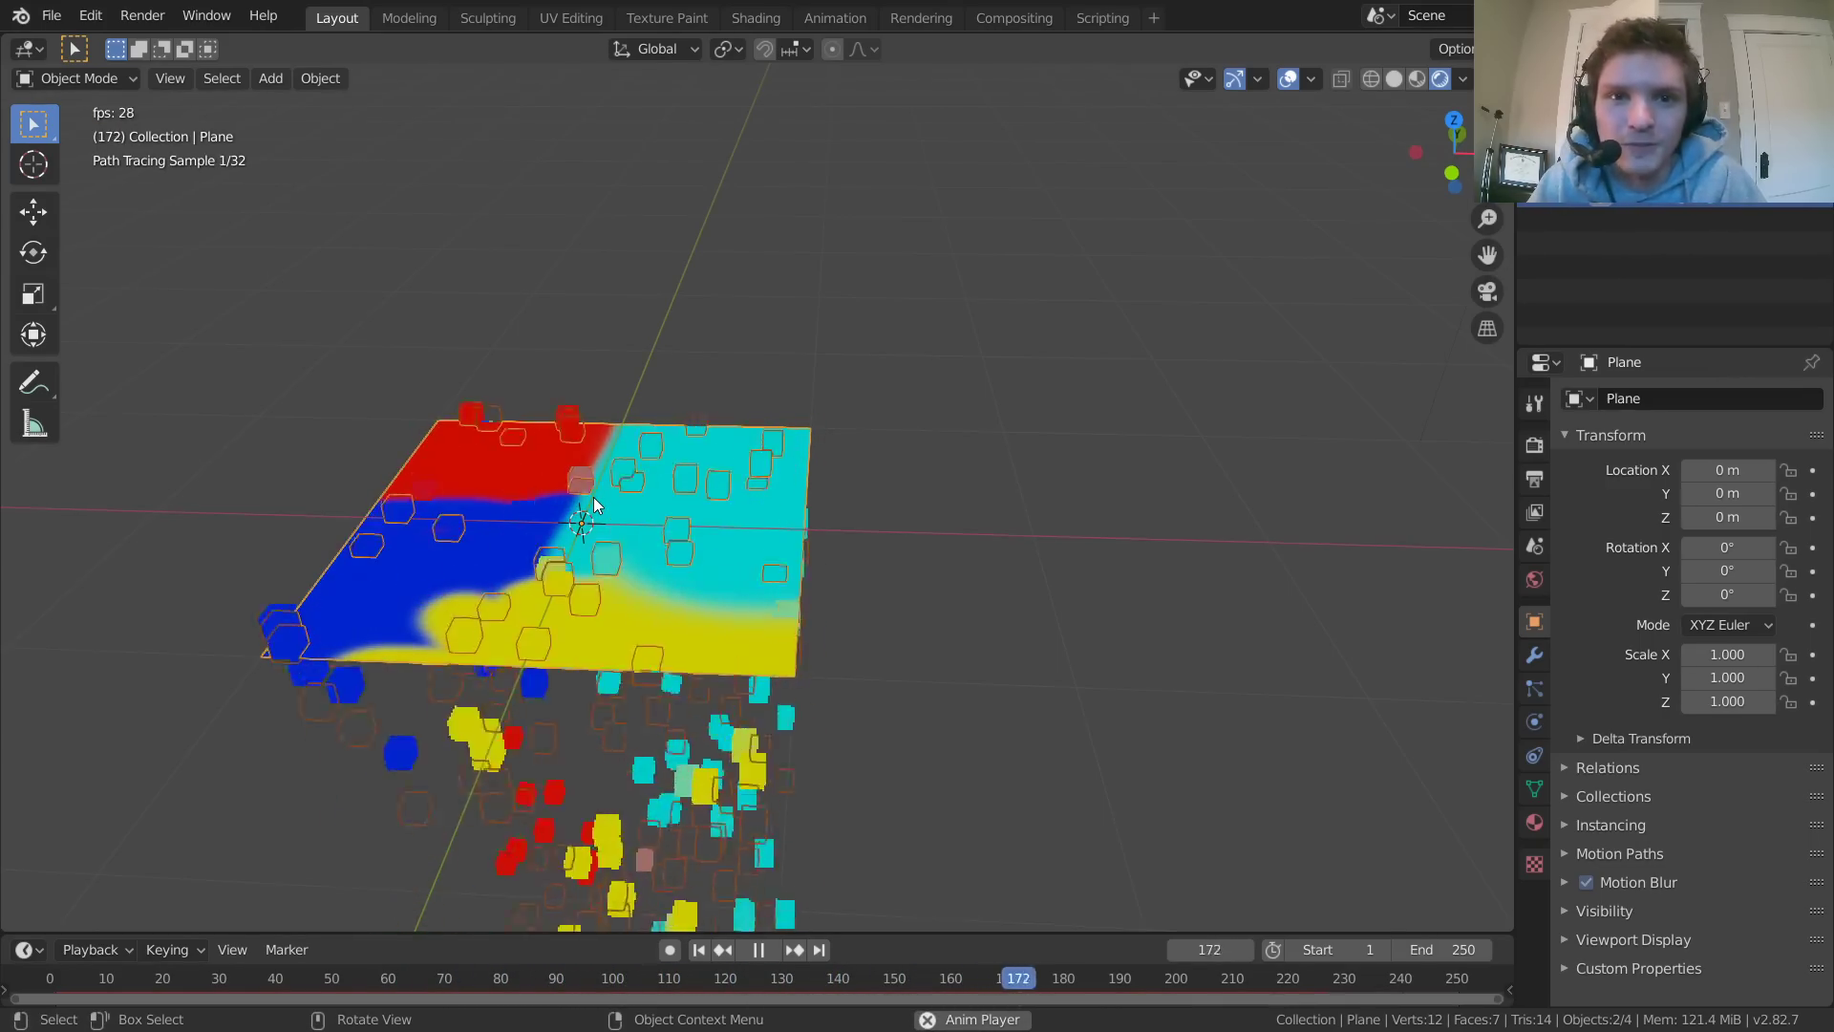
key("space")
key("shift+Left")
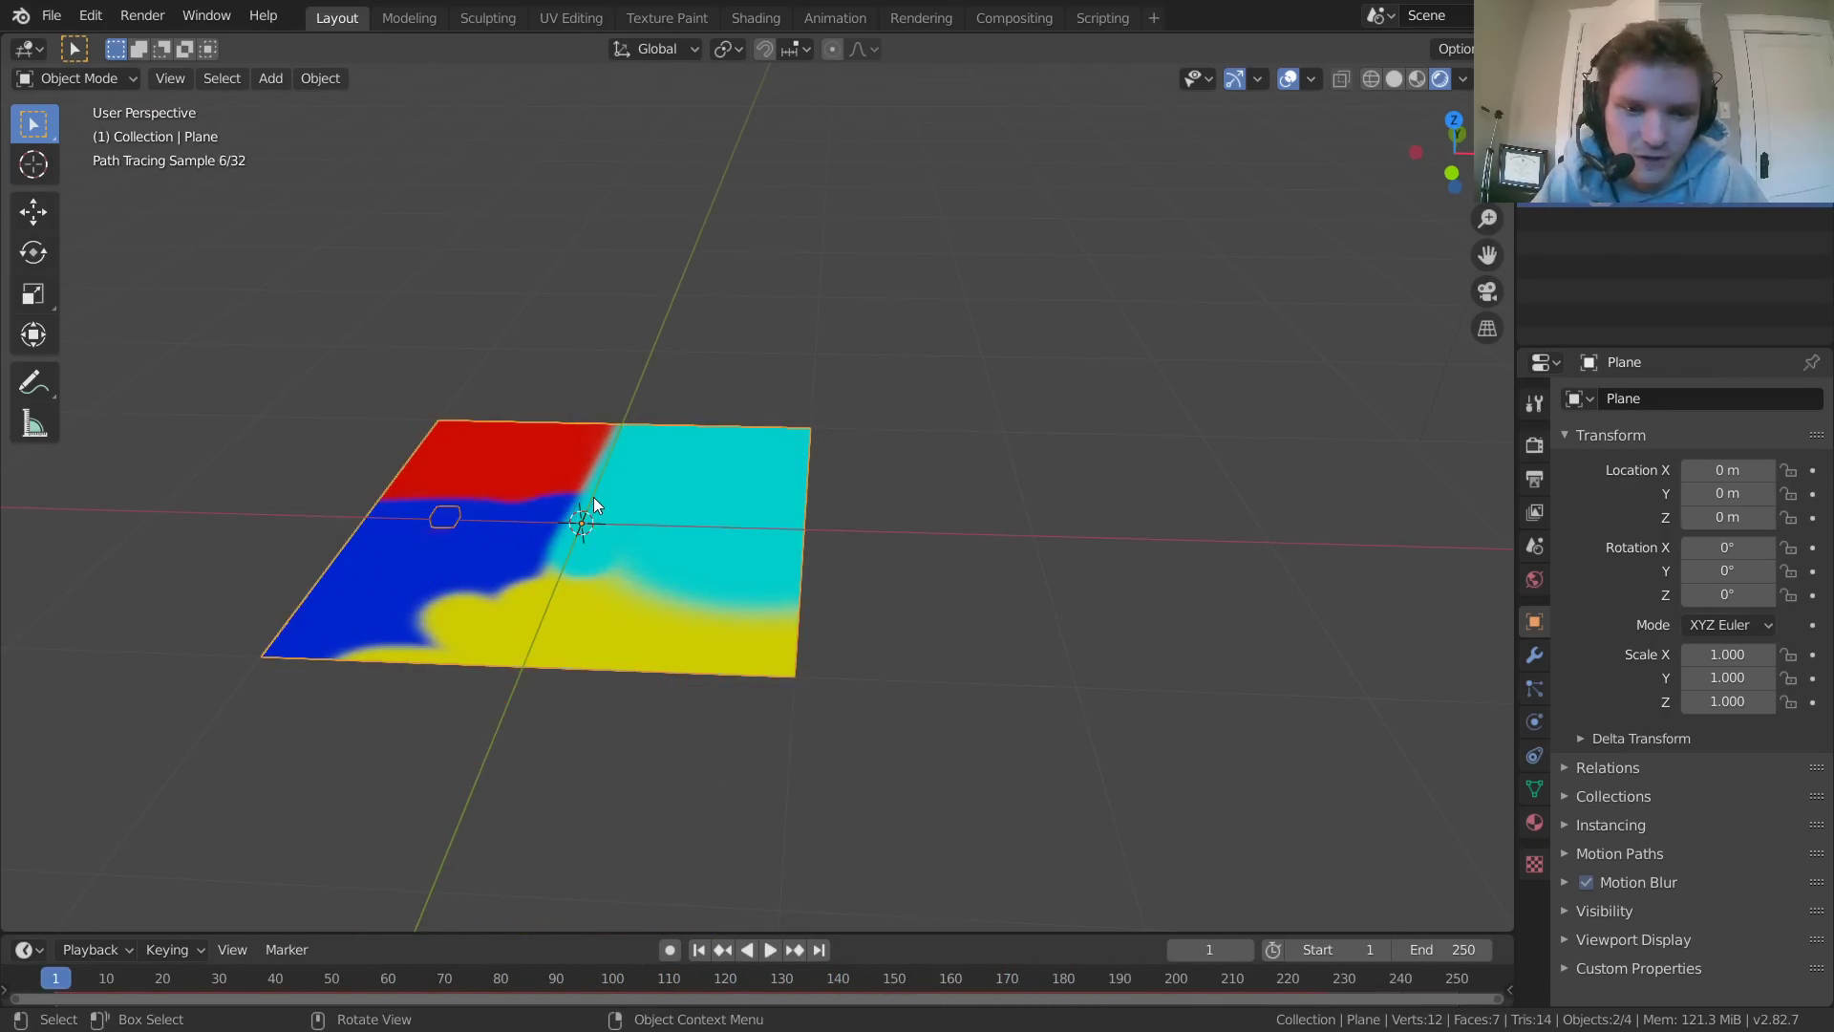
Extrude the multicoloured plane upward by about 1 m in Edit Mode to make a solid block, and return to Object Mode
middle_click_drag(593, 509, 840, 519)
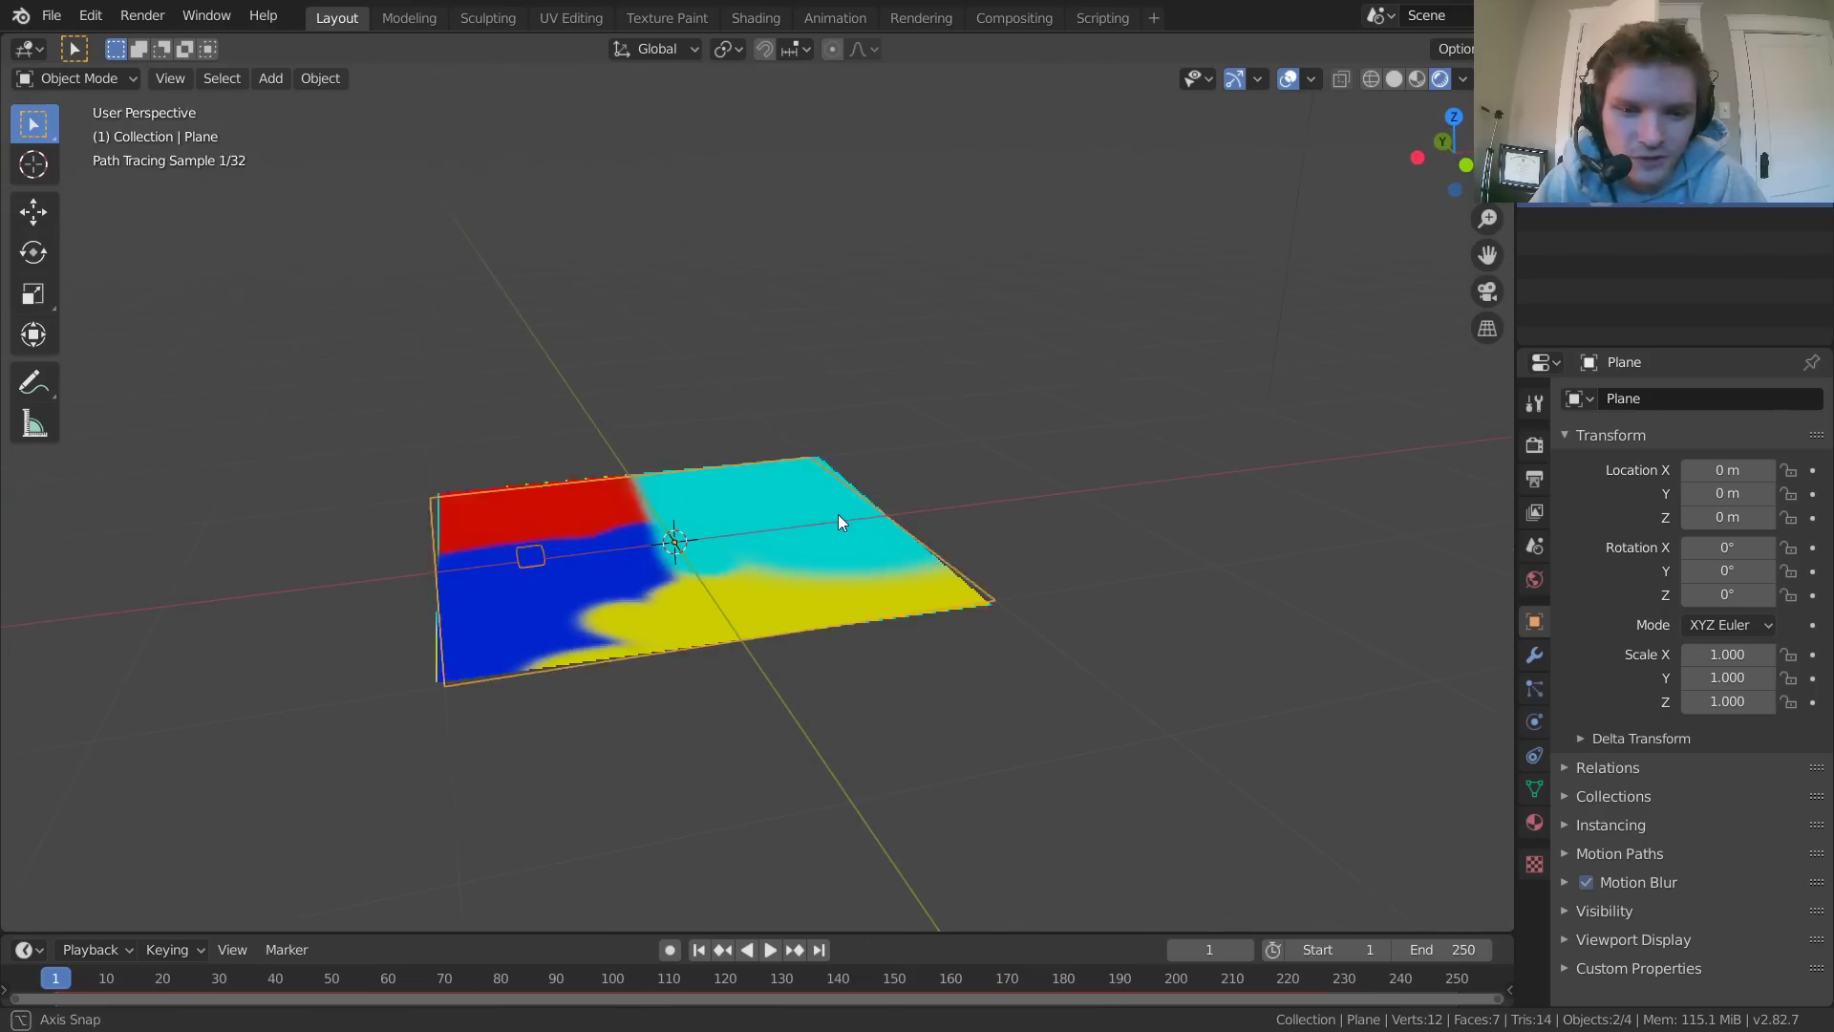
key("Tab")
key("e")
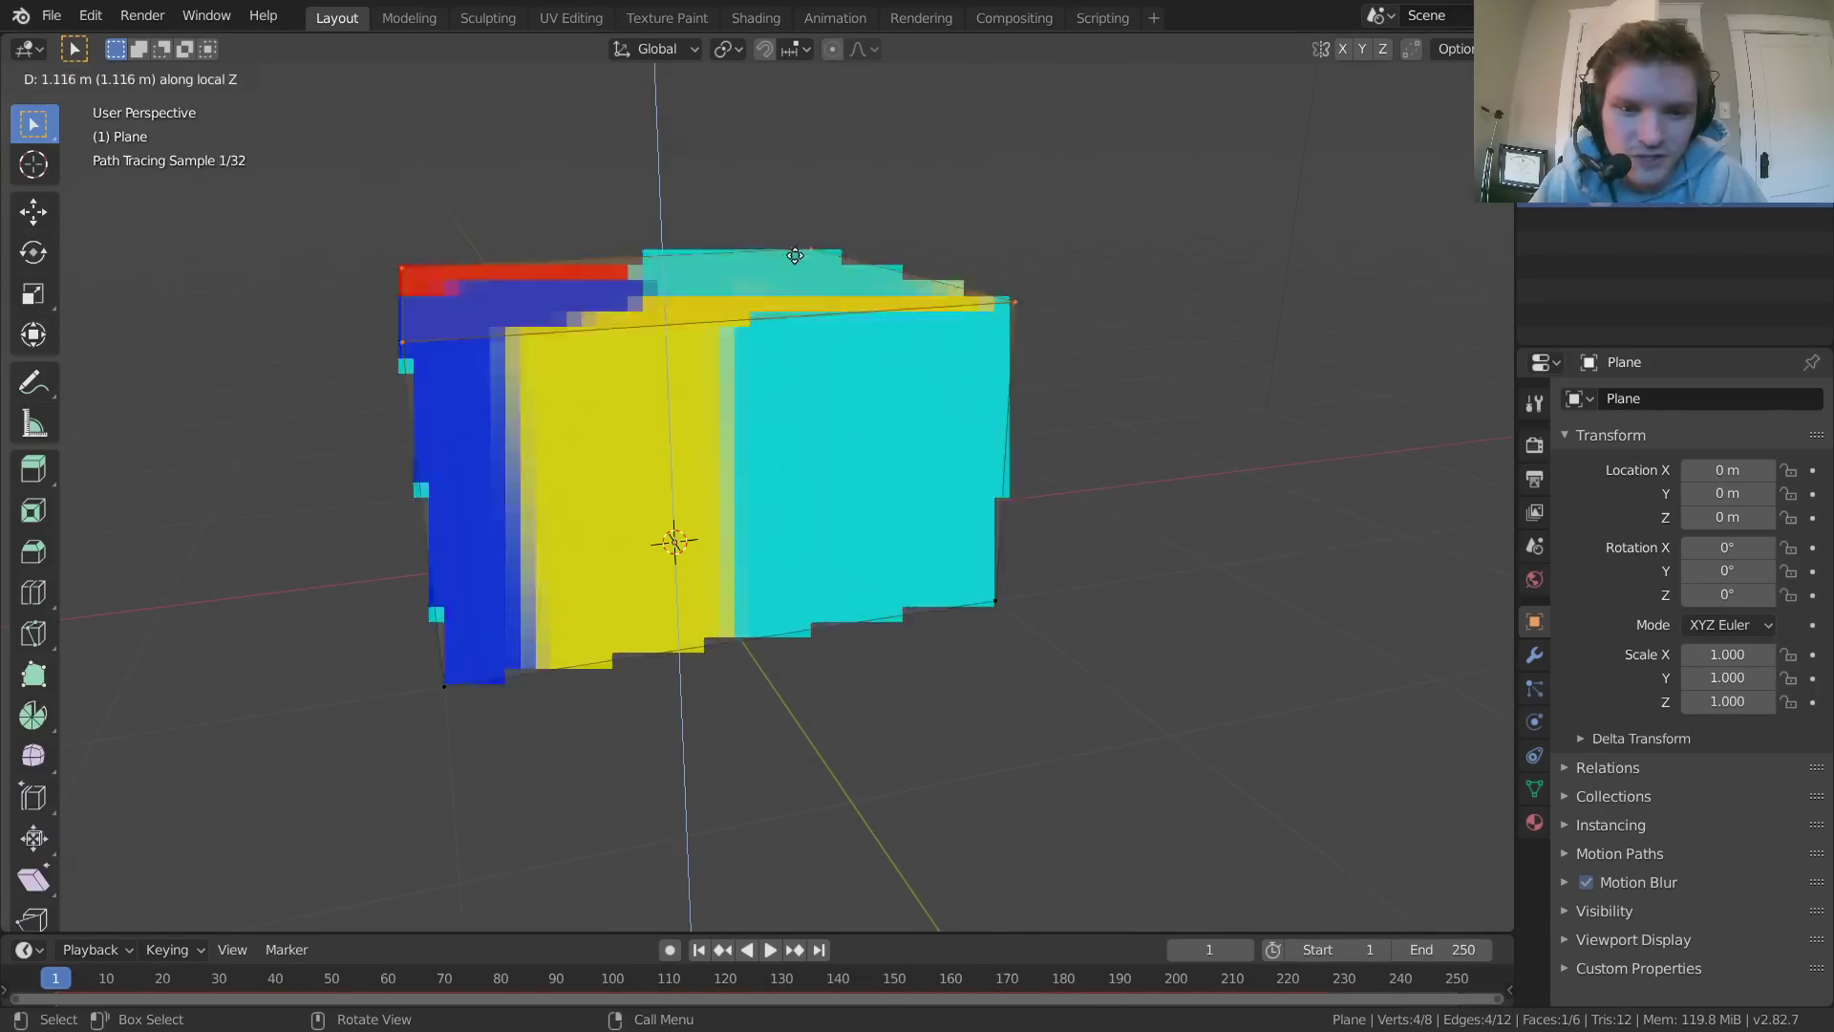
left_click(822, 287)
scroll(707, 420, "down", 4)
key("Tab")
Play the animation and examine the colours of the particles emitted from each side of the extruded block
middle_click_drag(698, 420, 978, 389)
key("space")
scroll(794, 421, "up", 3)
key("space")
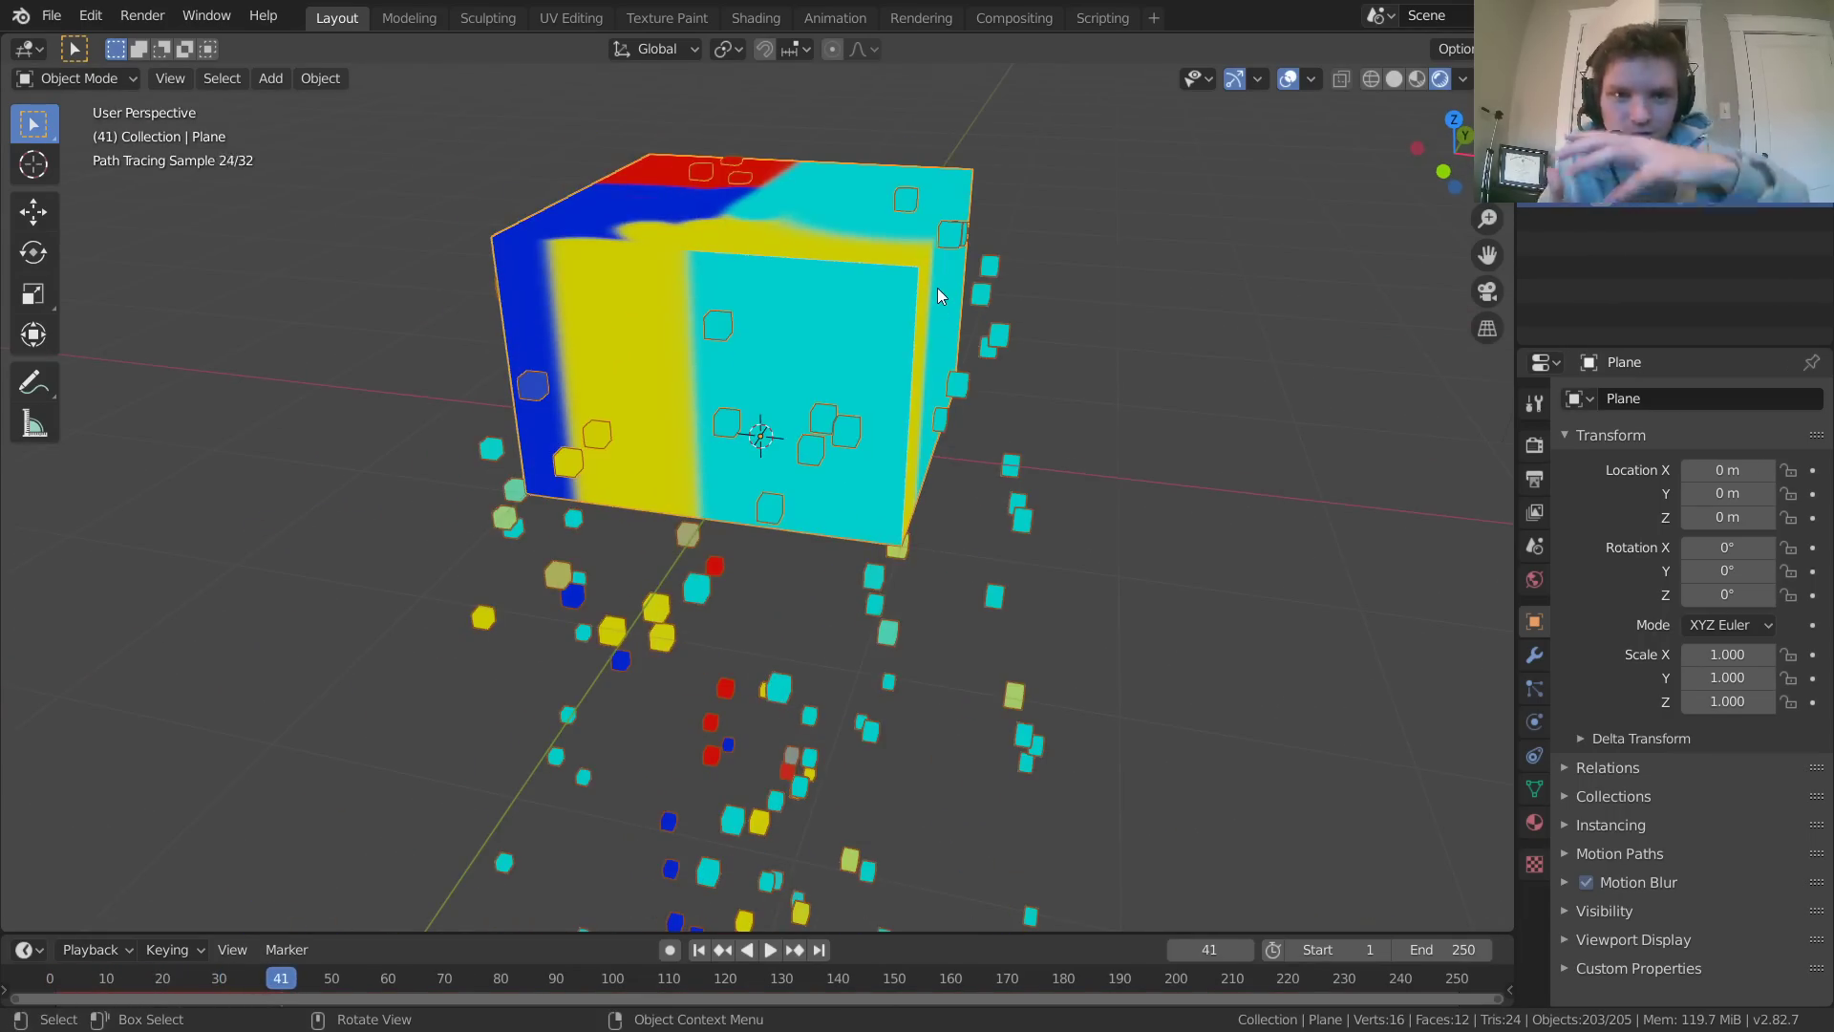
key("space")
middle_click_drag(938, 288, 1022, 309)
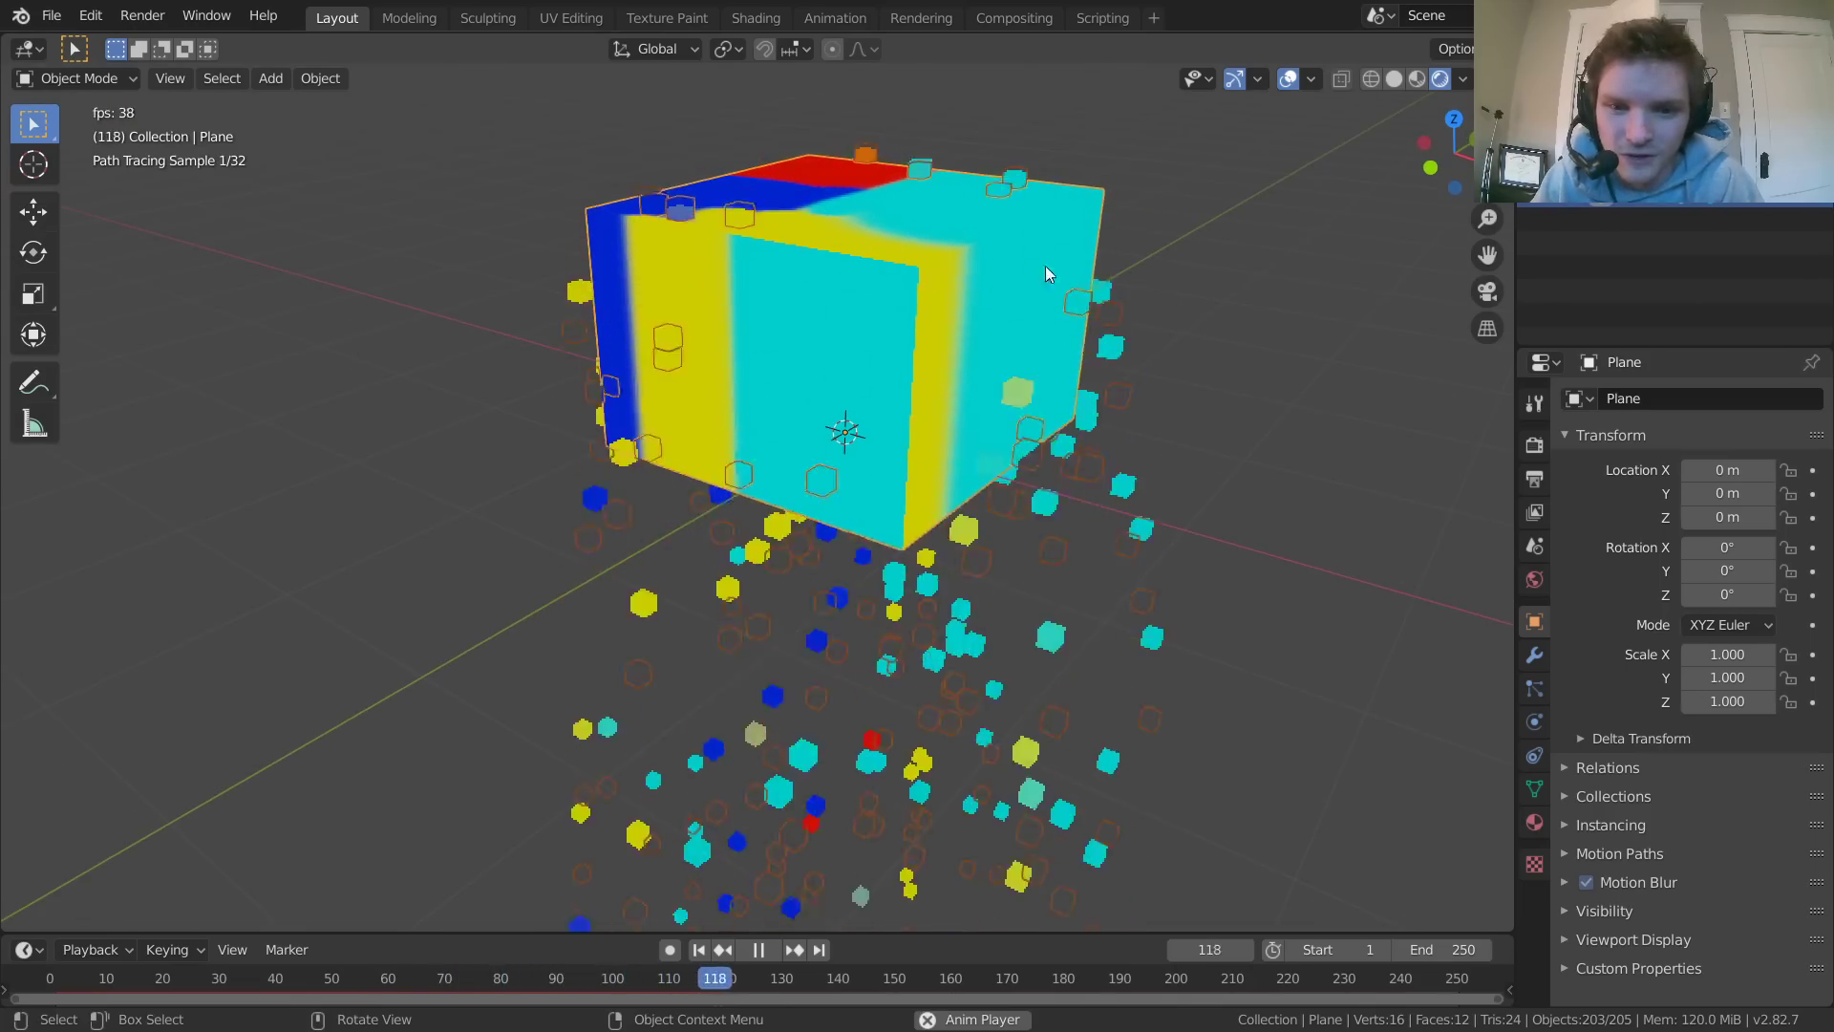
key("space")
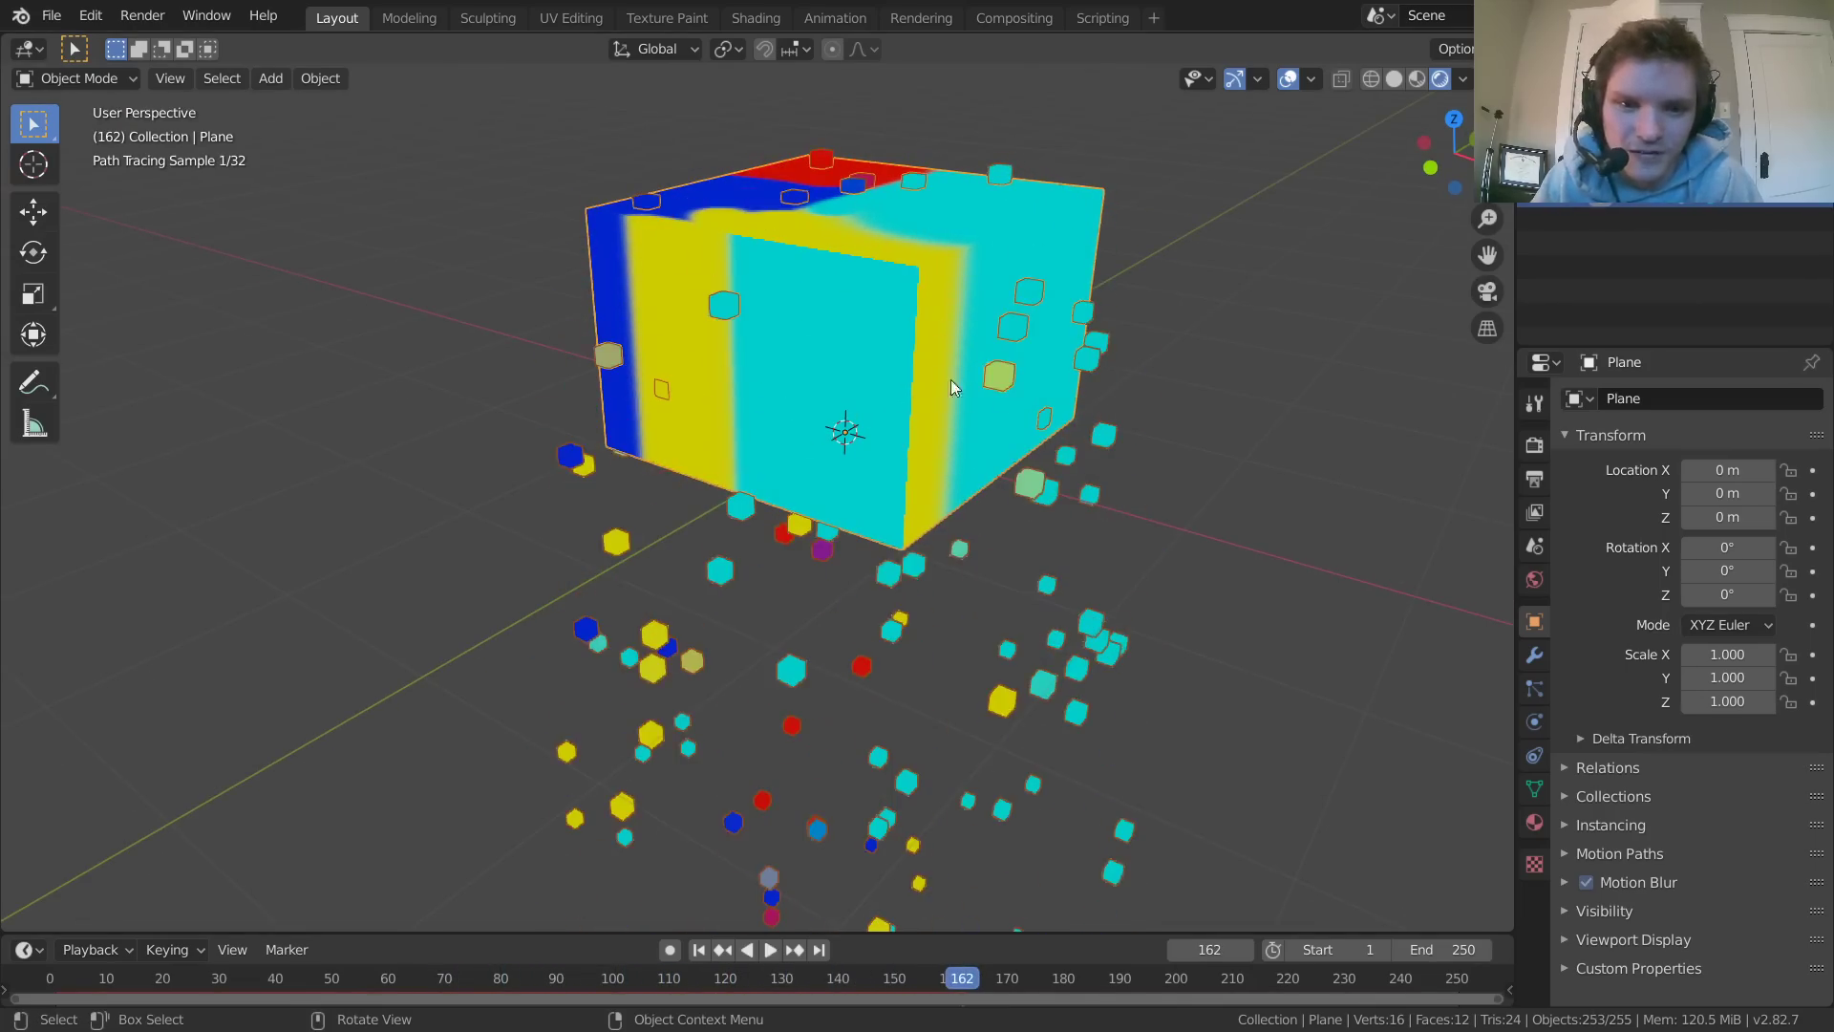
Start a new default scene without saving the changes to the current one
key("ctrl+n")
left_click(948, 370)
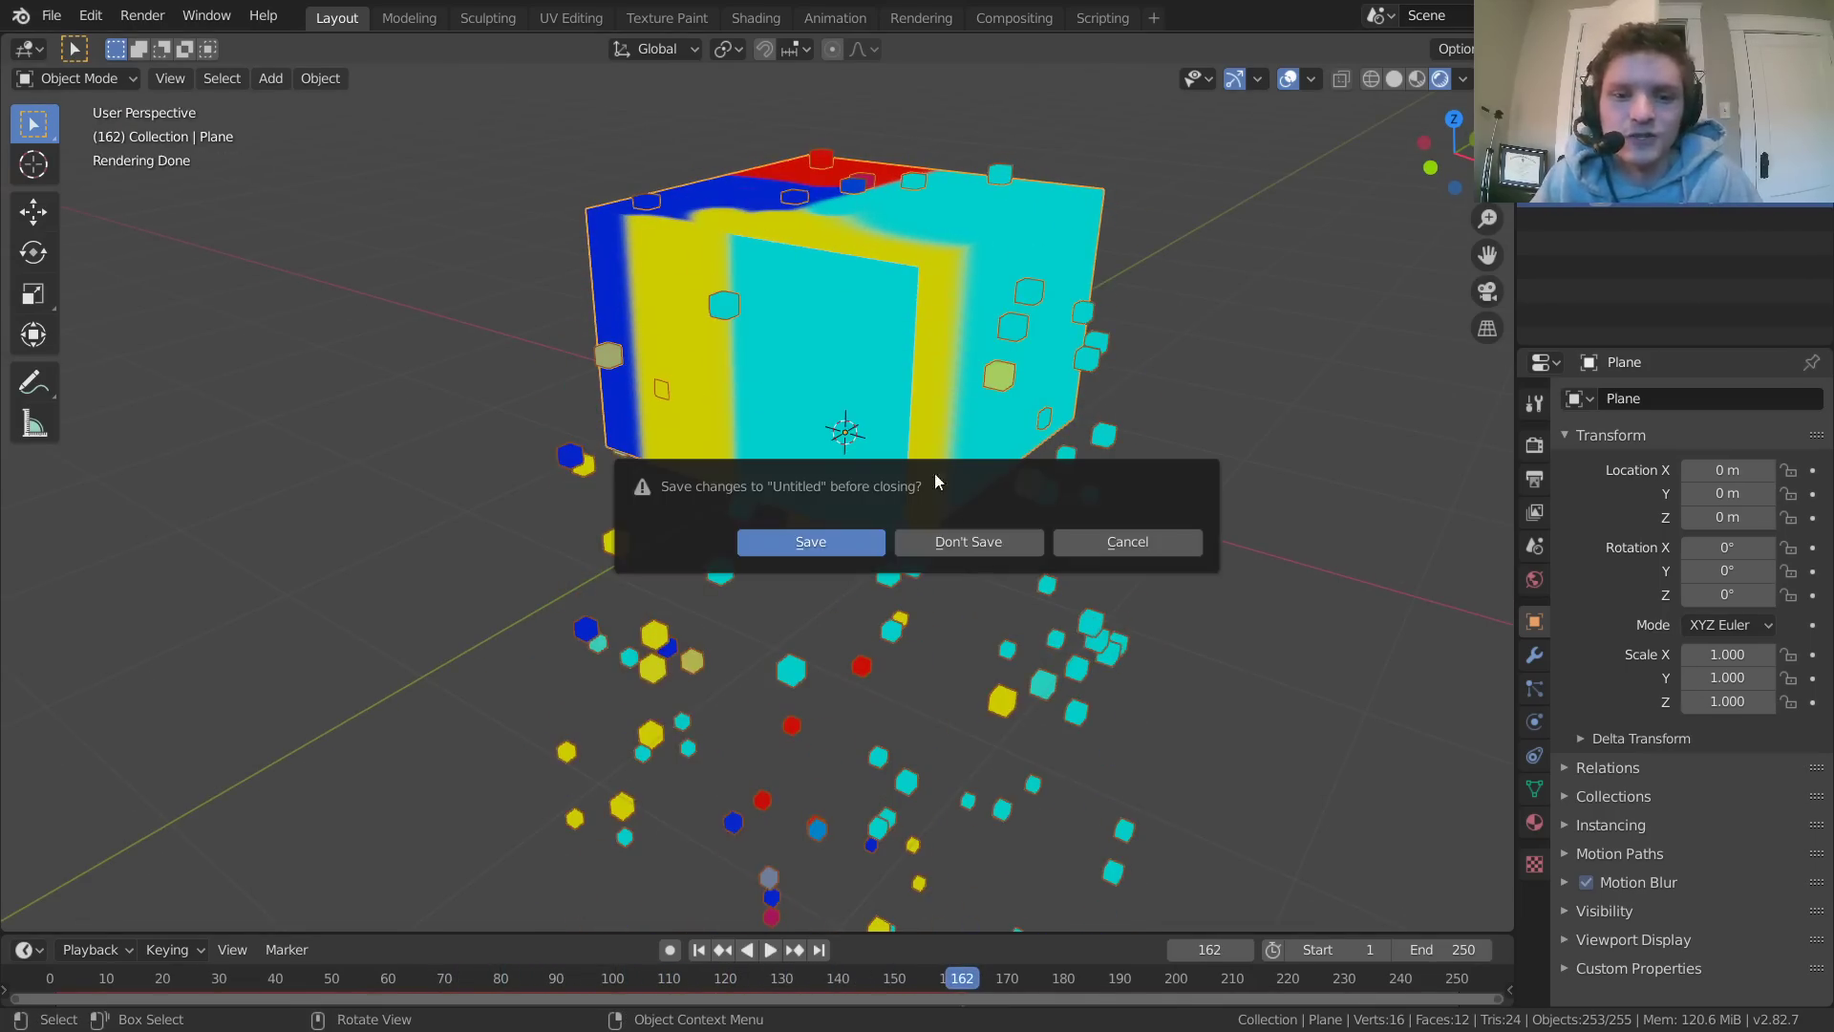
left_click(982, 547)
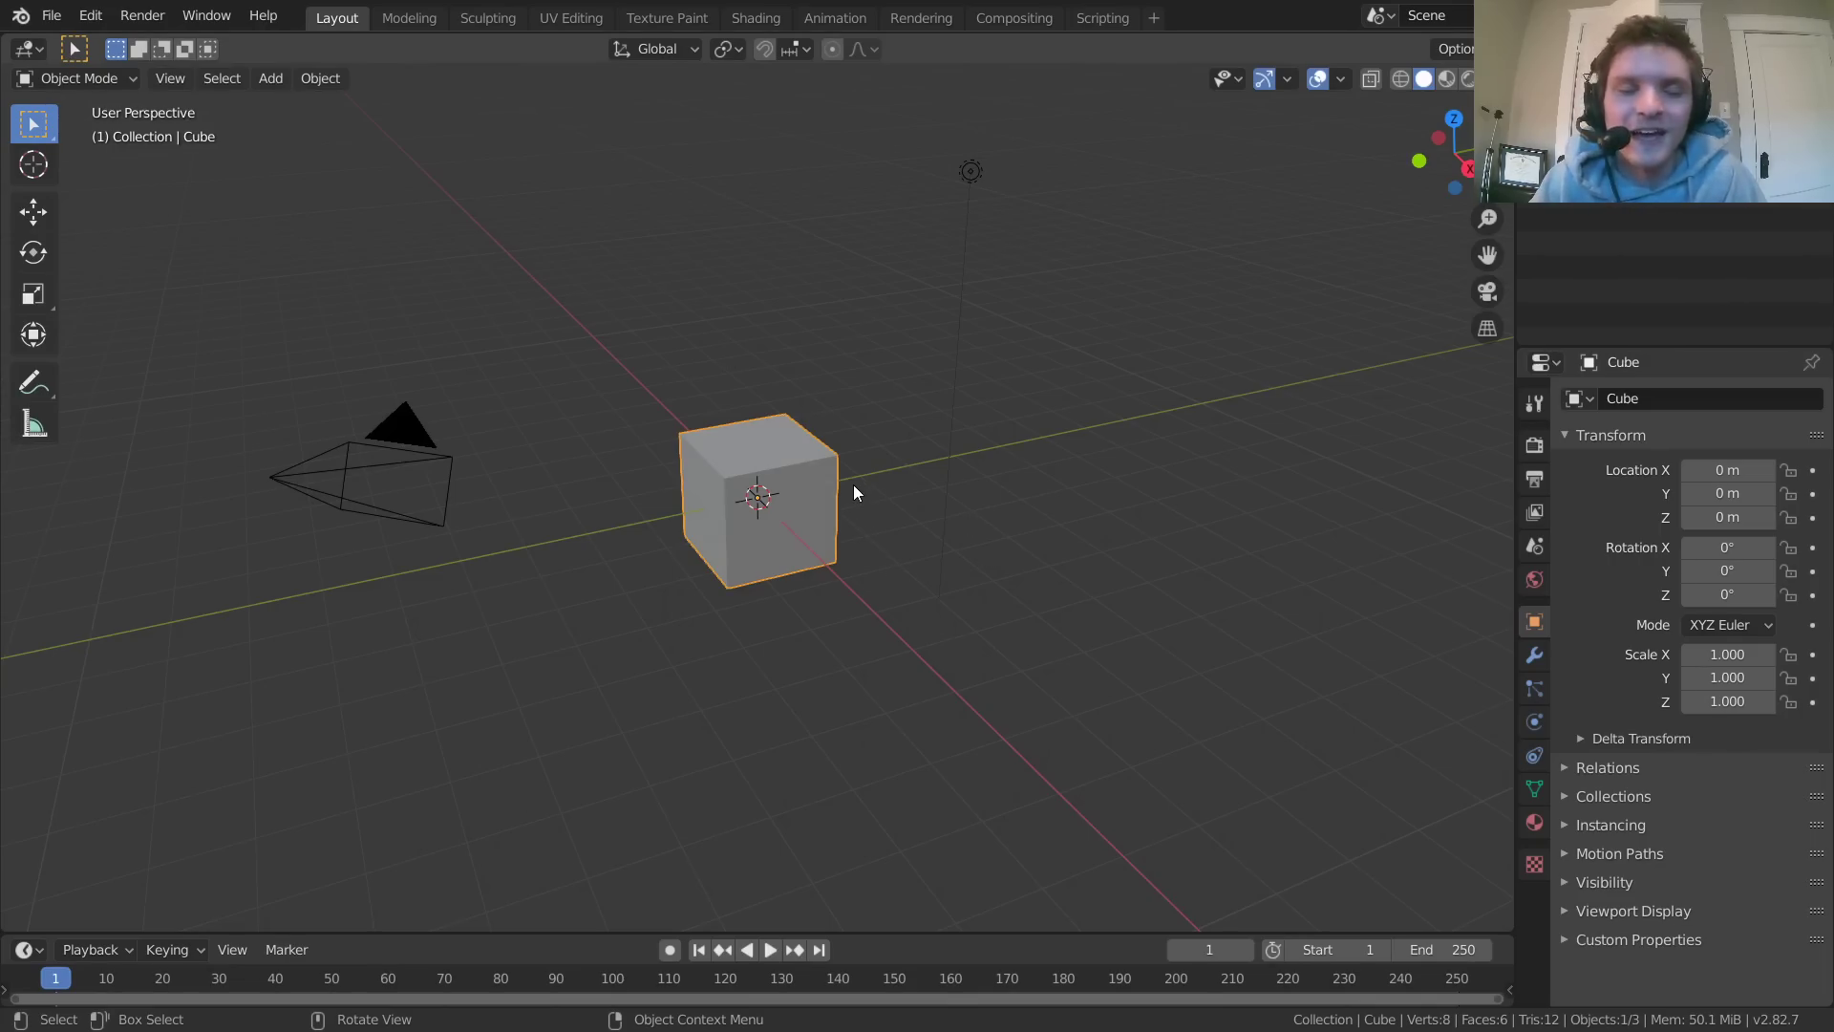
Replace the default cube with a plane mesh at the origin
scroll(818, 483, "up", 3)
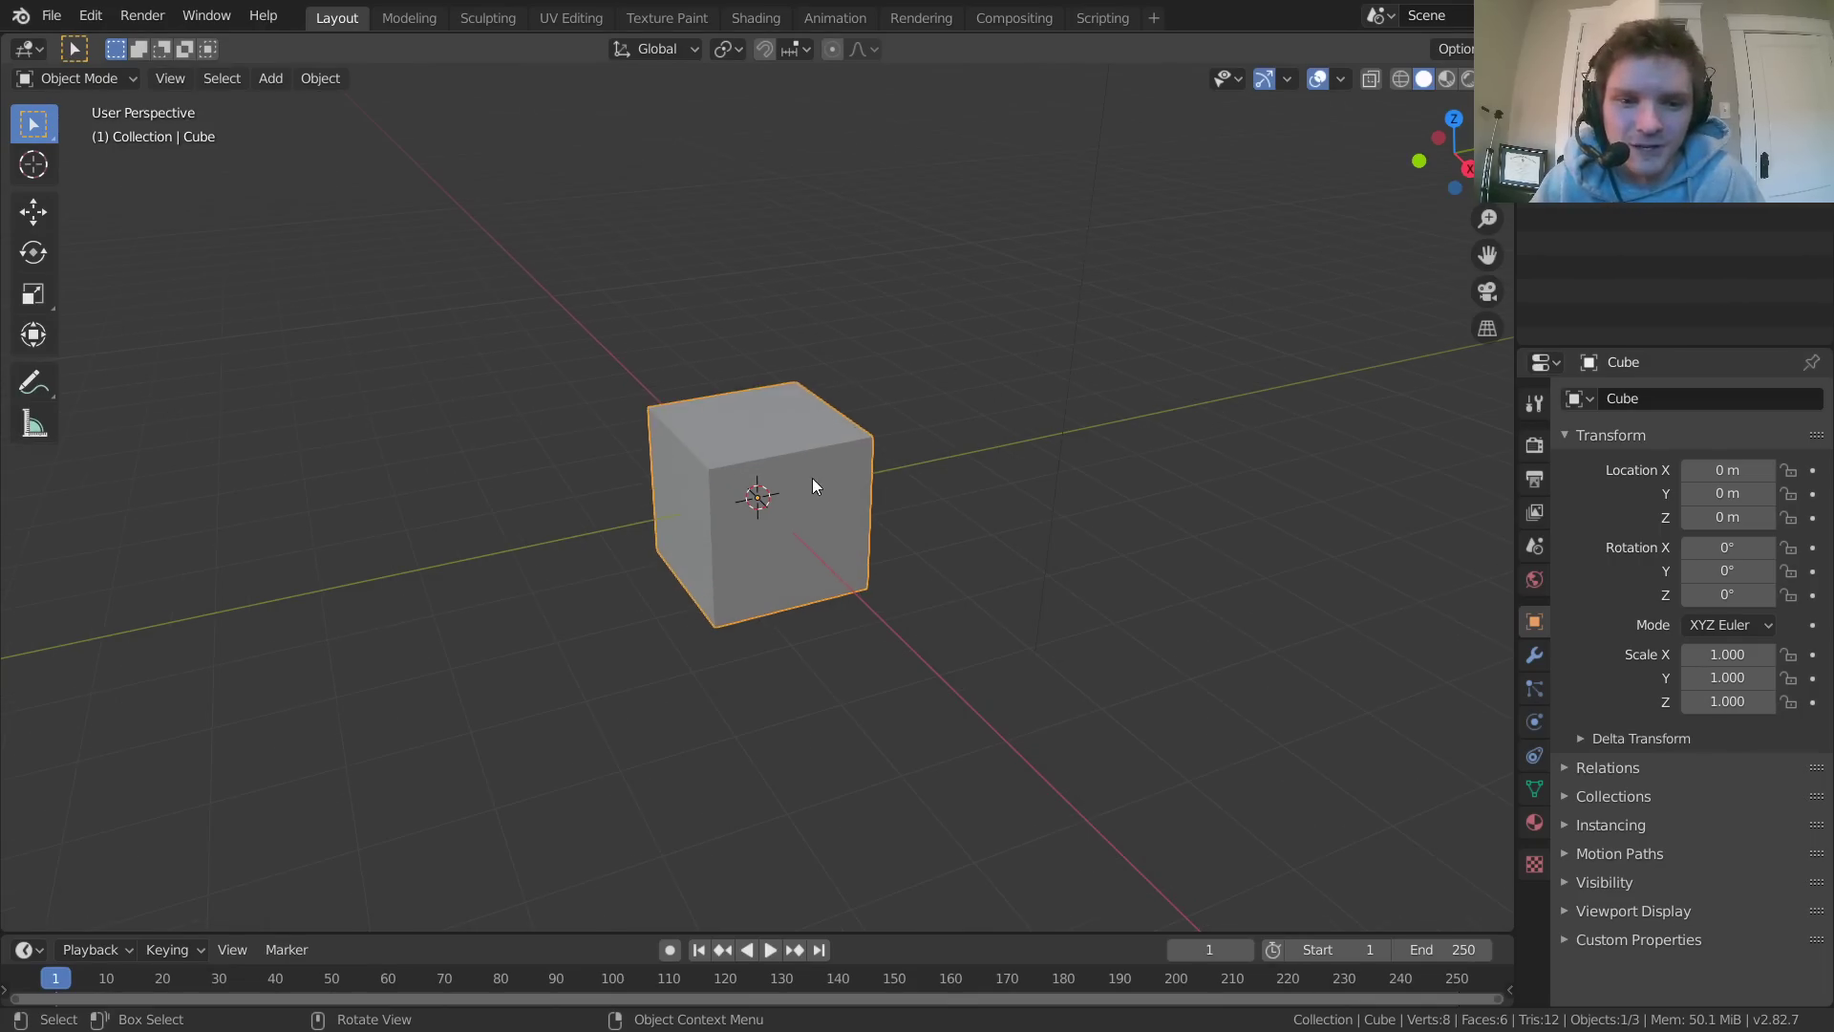
key("x")
left_click(802, 435)
key("shift+a")
mouse_move(783, 336)
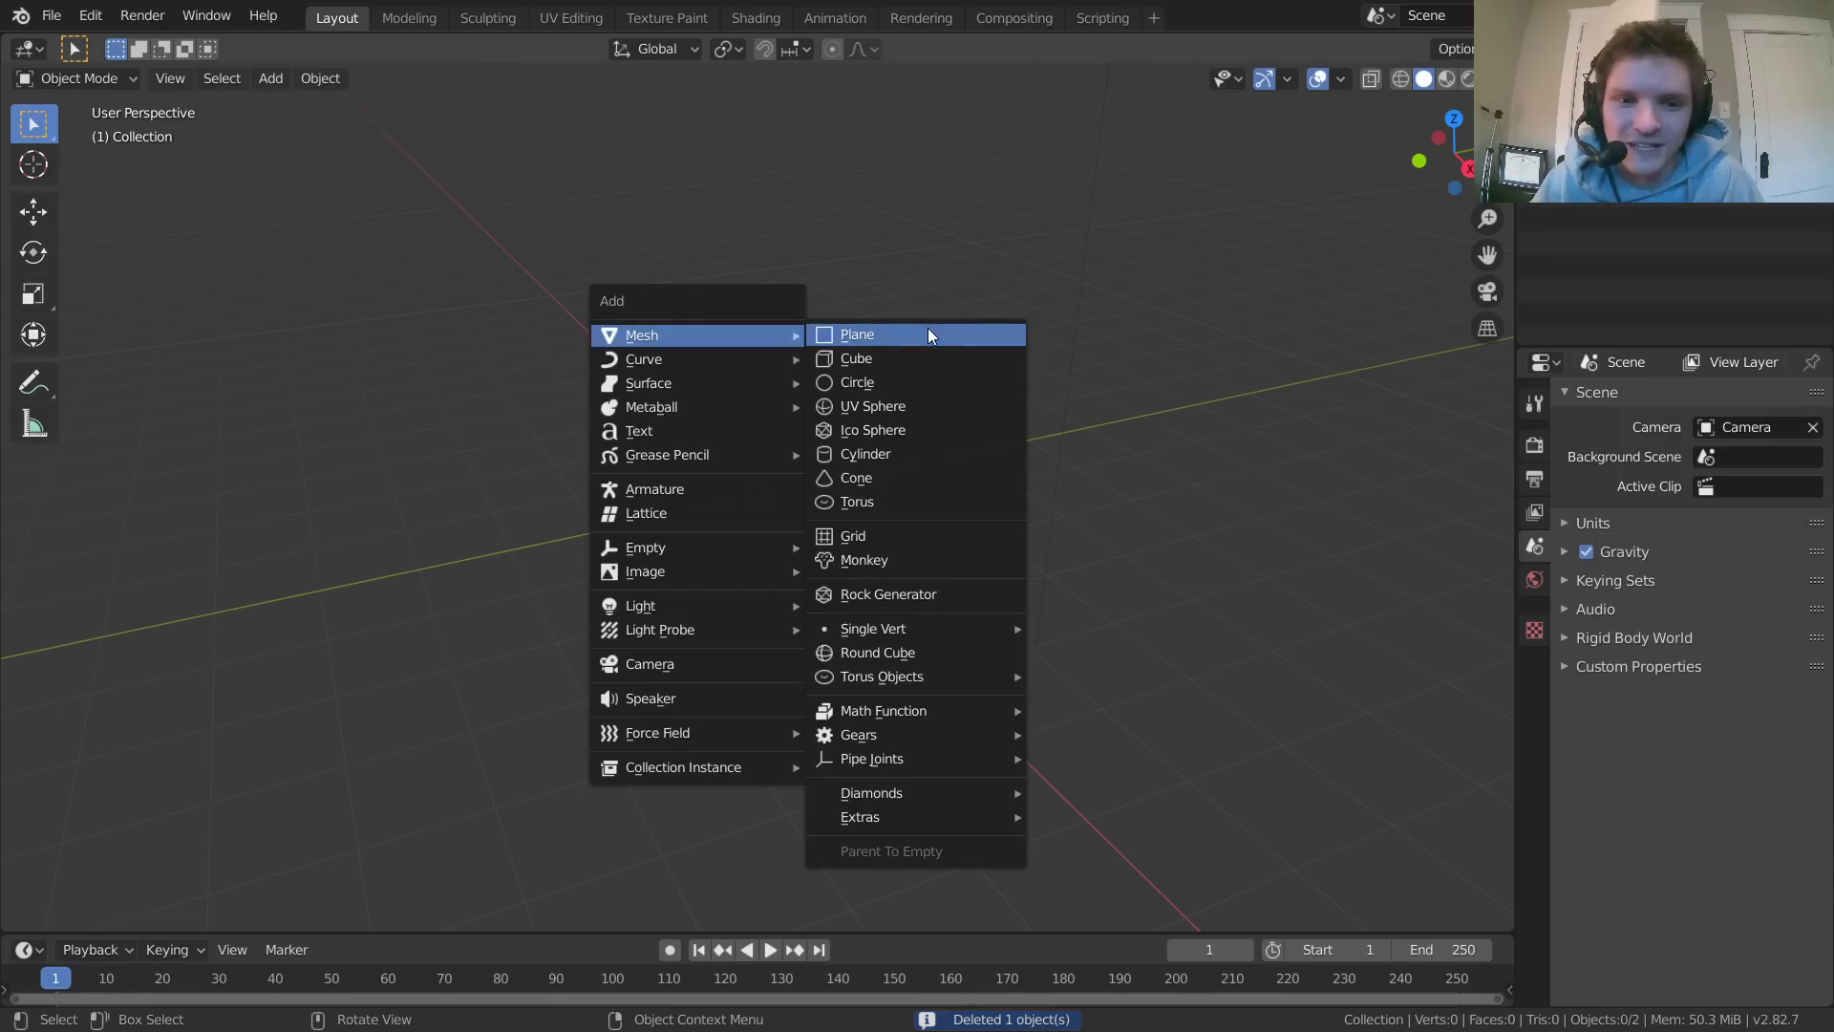
left_click(931, 335)
scroll(747, 492, "up", 3)
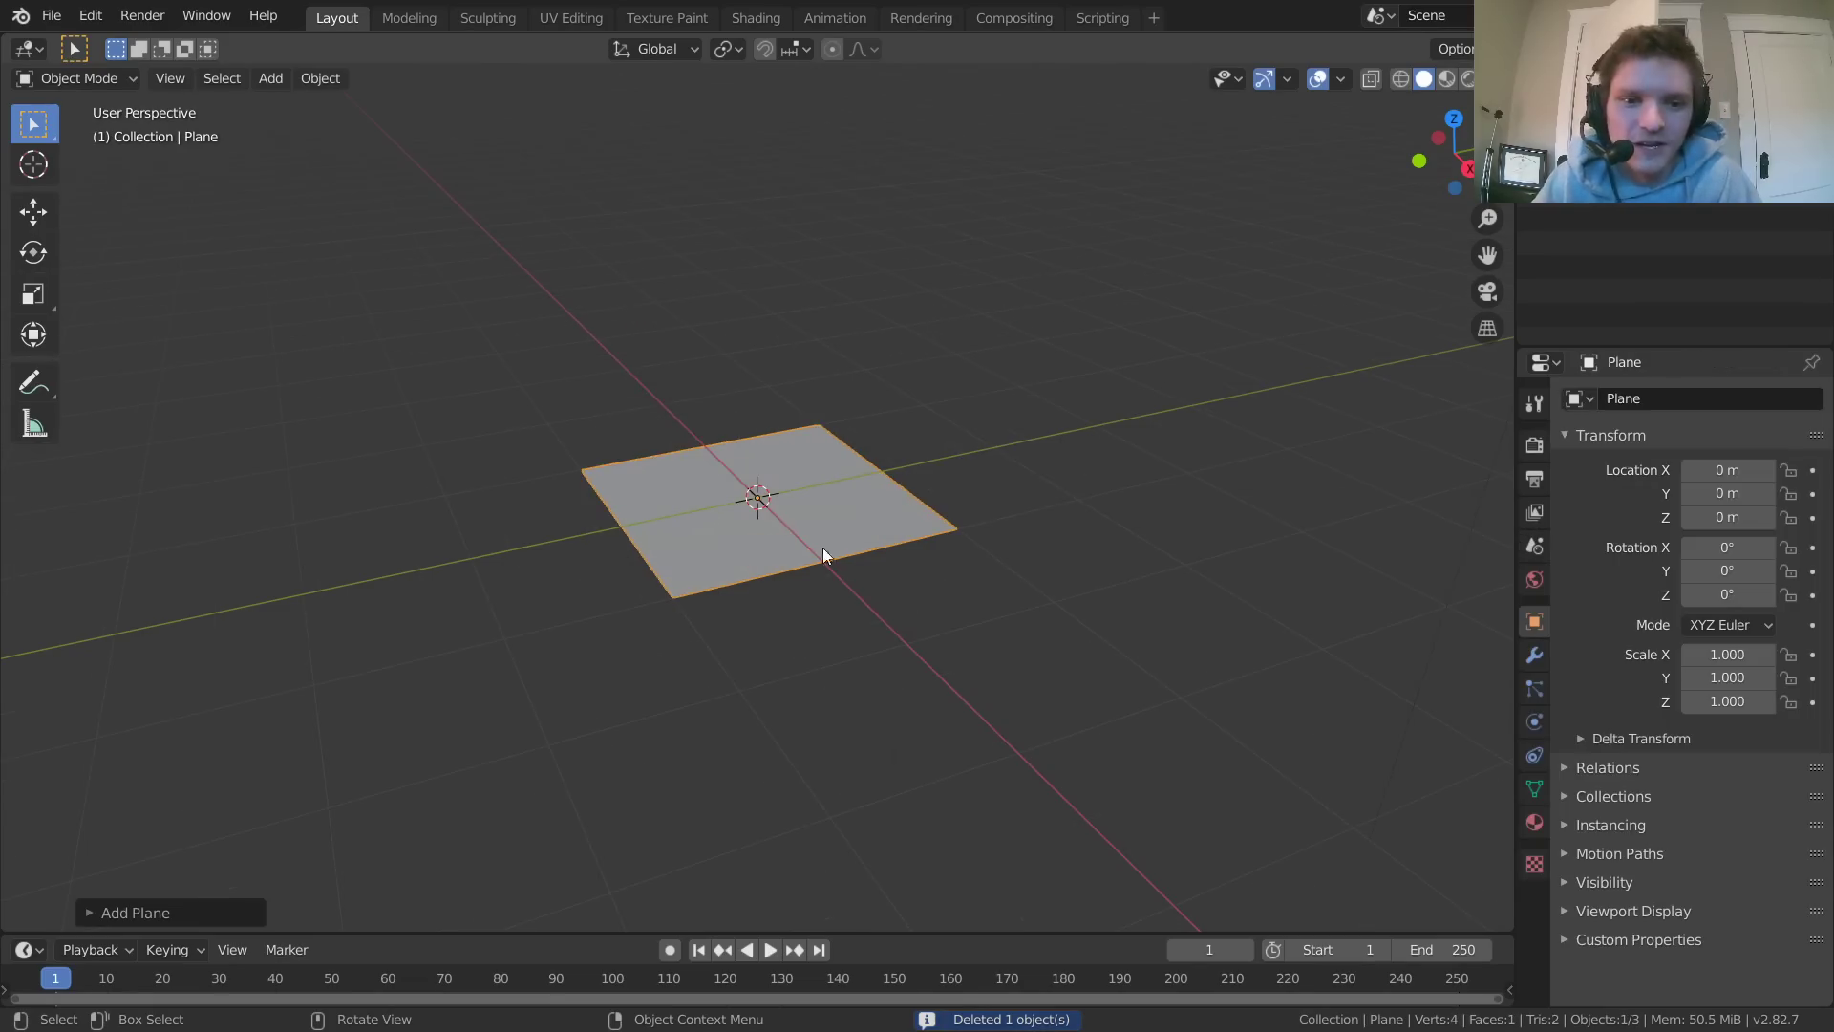
Create a new material for the plane in the Shading workspace and delete its default shader node, keeping only Material Output
left_click(755, 18)
scroll(912, 340, "up", 3)
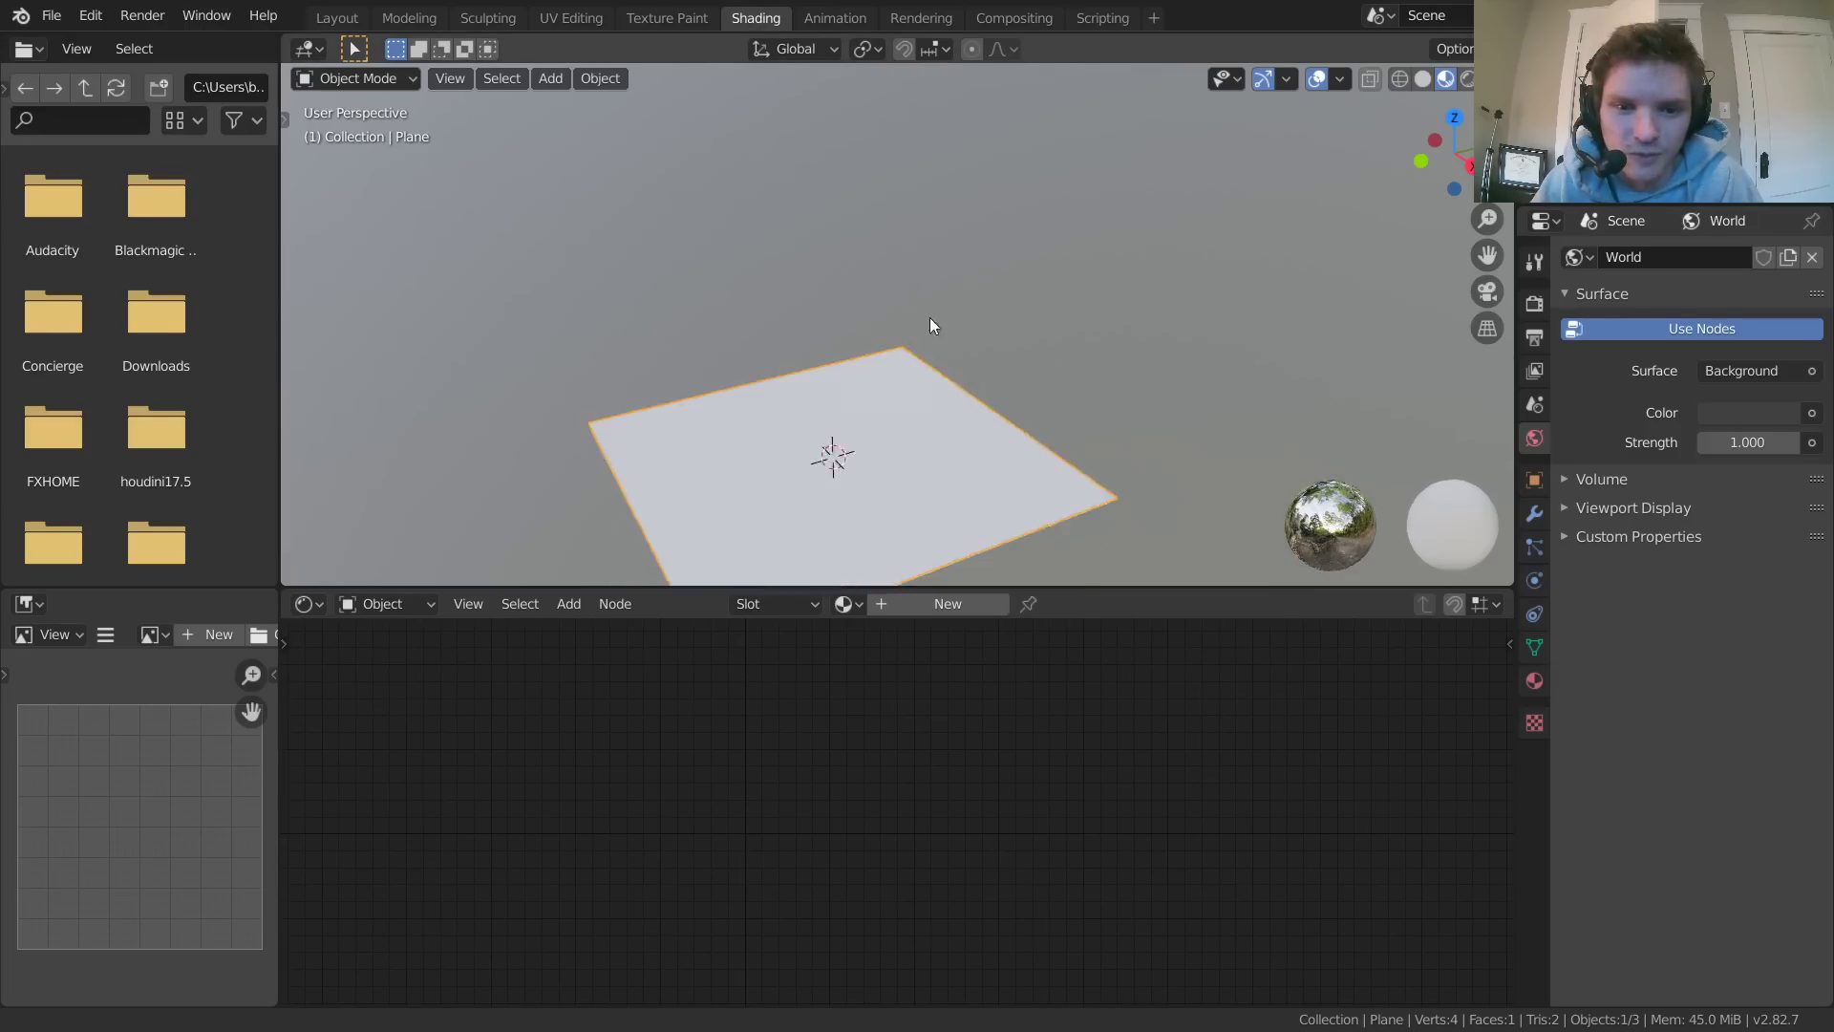
middle_click_drag(931, 317, 948, 176, "shift")
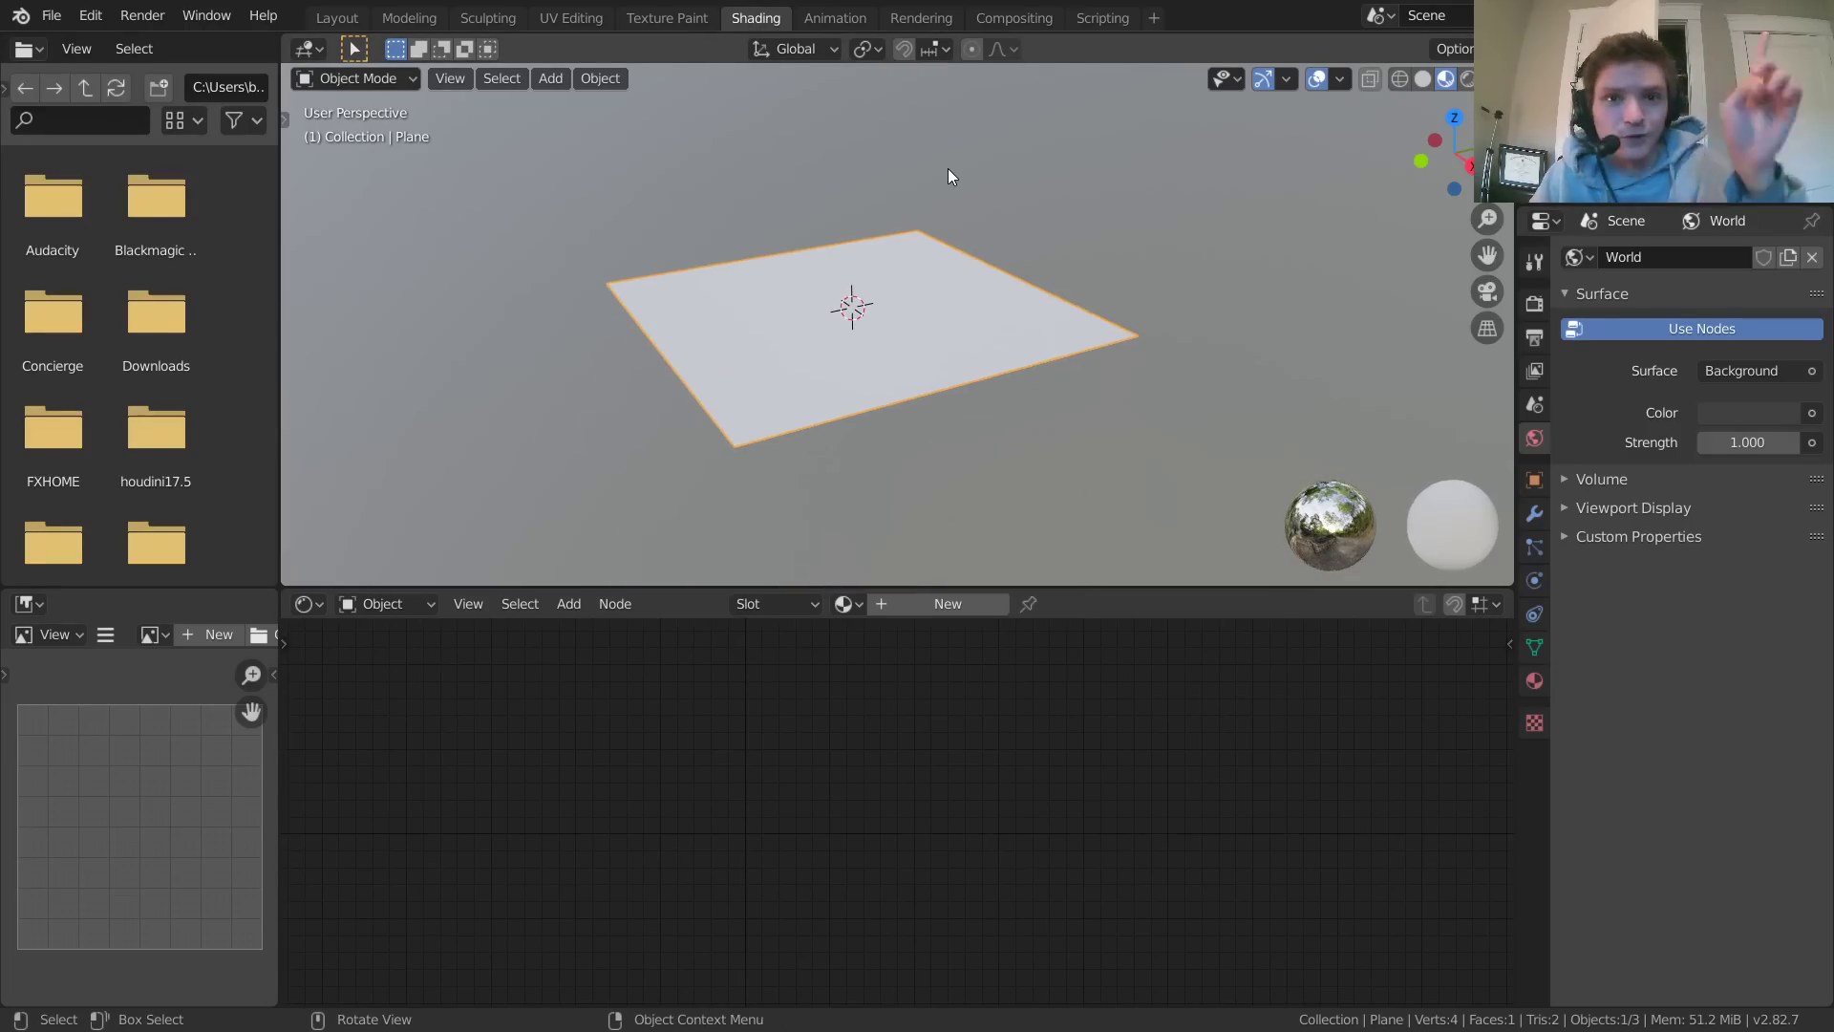
left_click(967, 604)
key("b")
left_click_drag(735, 803, 897, 755)
key("x")
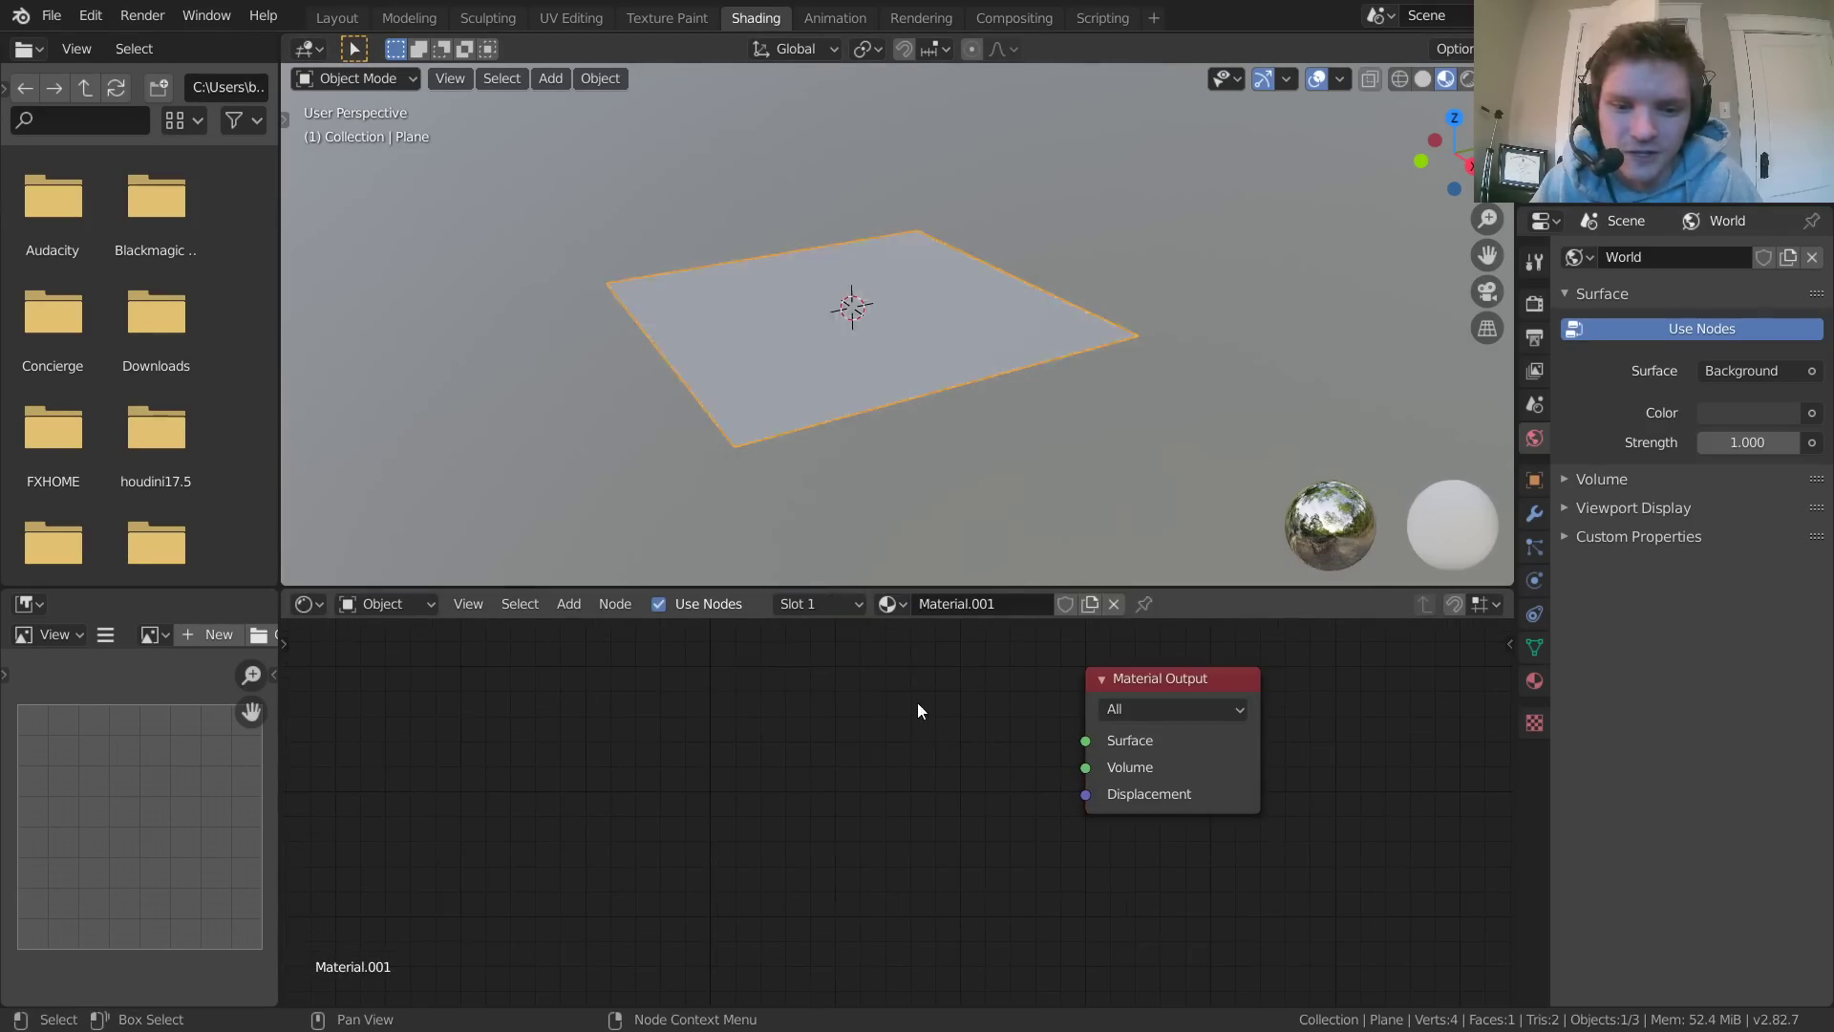
Add an Image Texture node beside Material Output and connect its Color output to the Surface input
key("shift+a")
left_click(829, 676)
type("image")
key("Return")
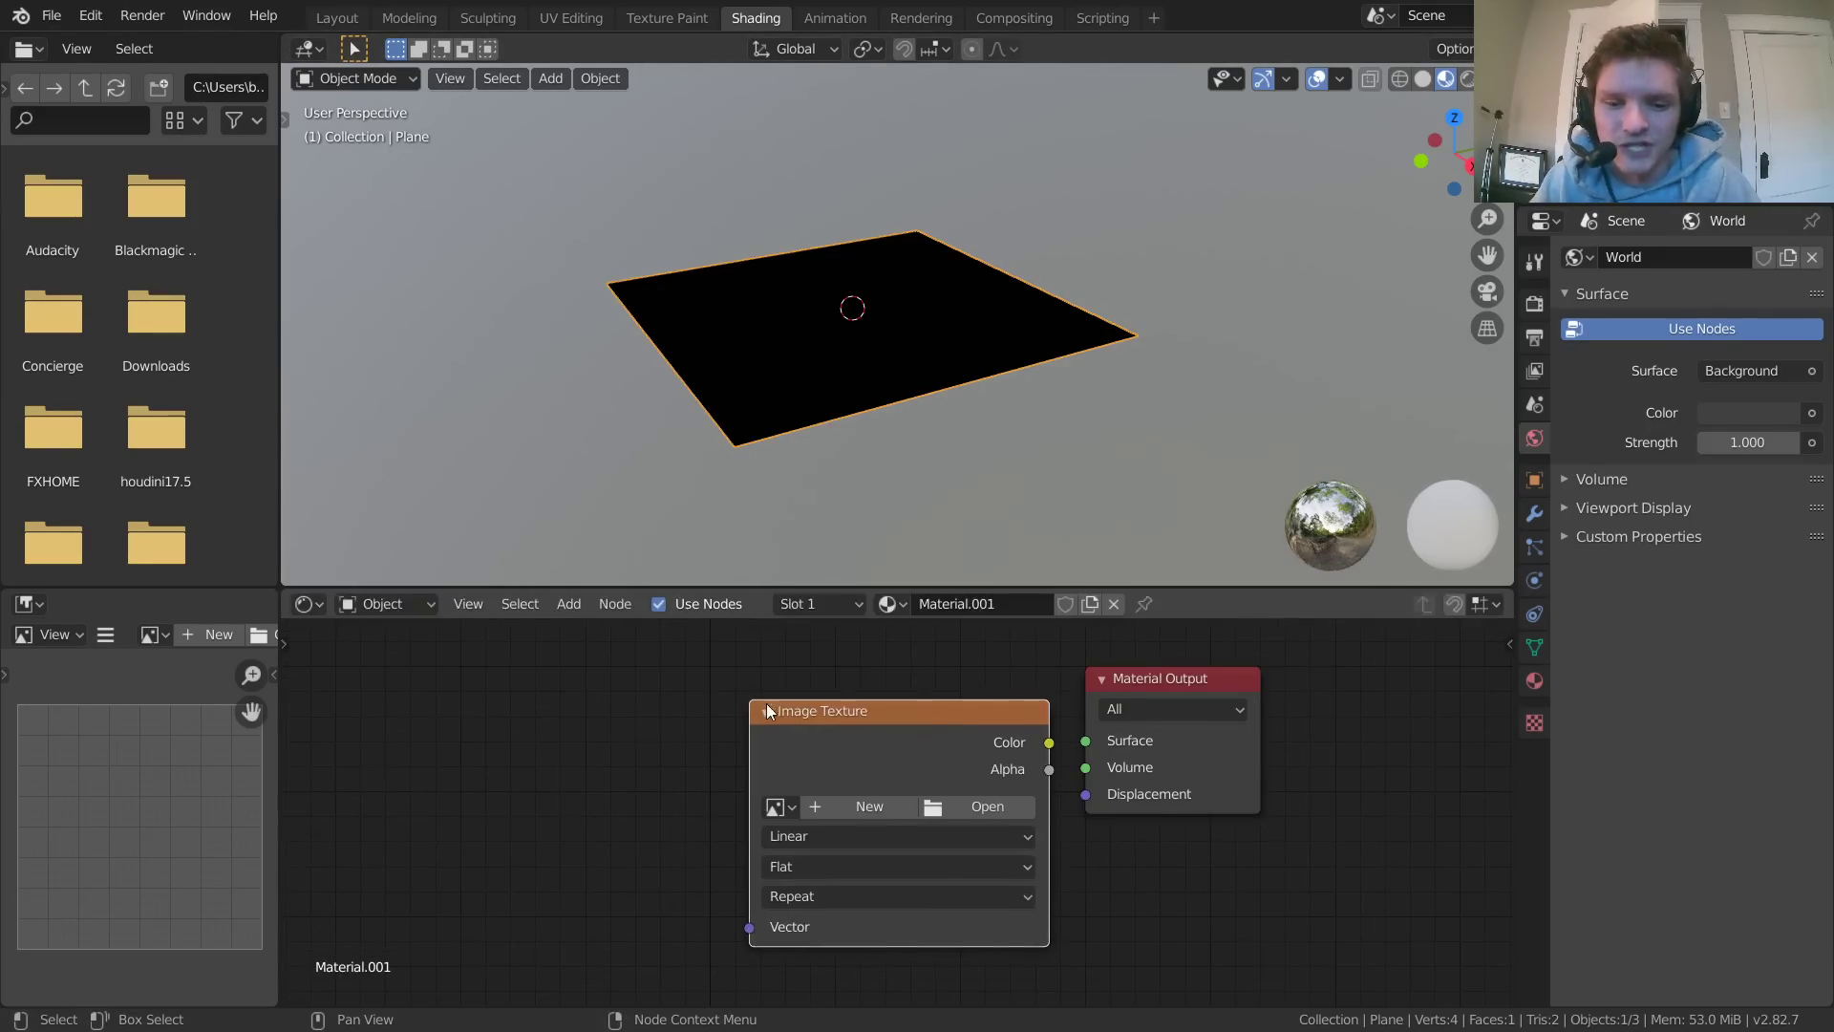
left_click(572, 698)
left_click_drag(854, 722, 1137, 732)
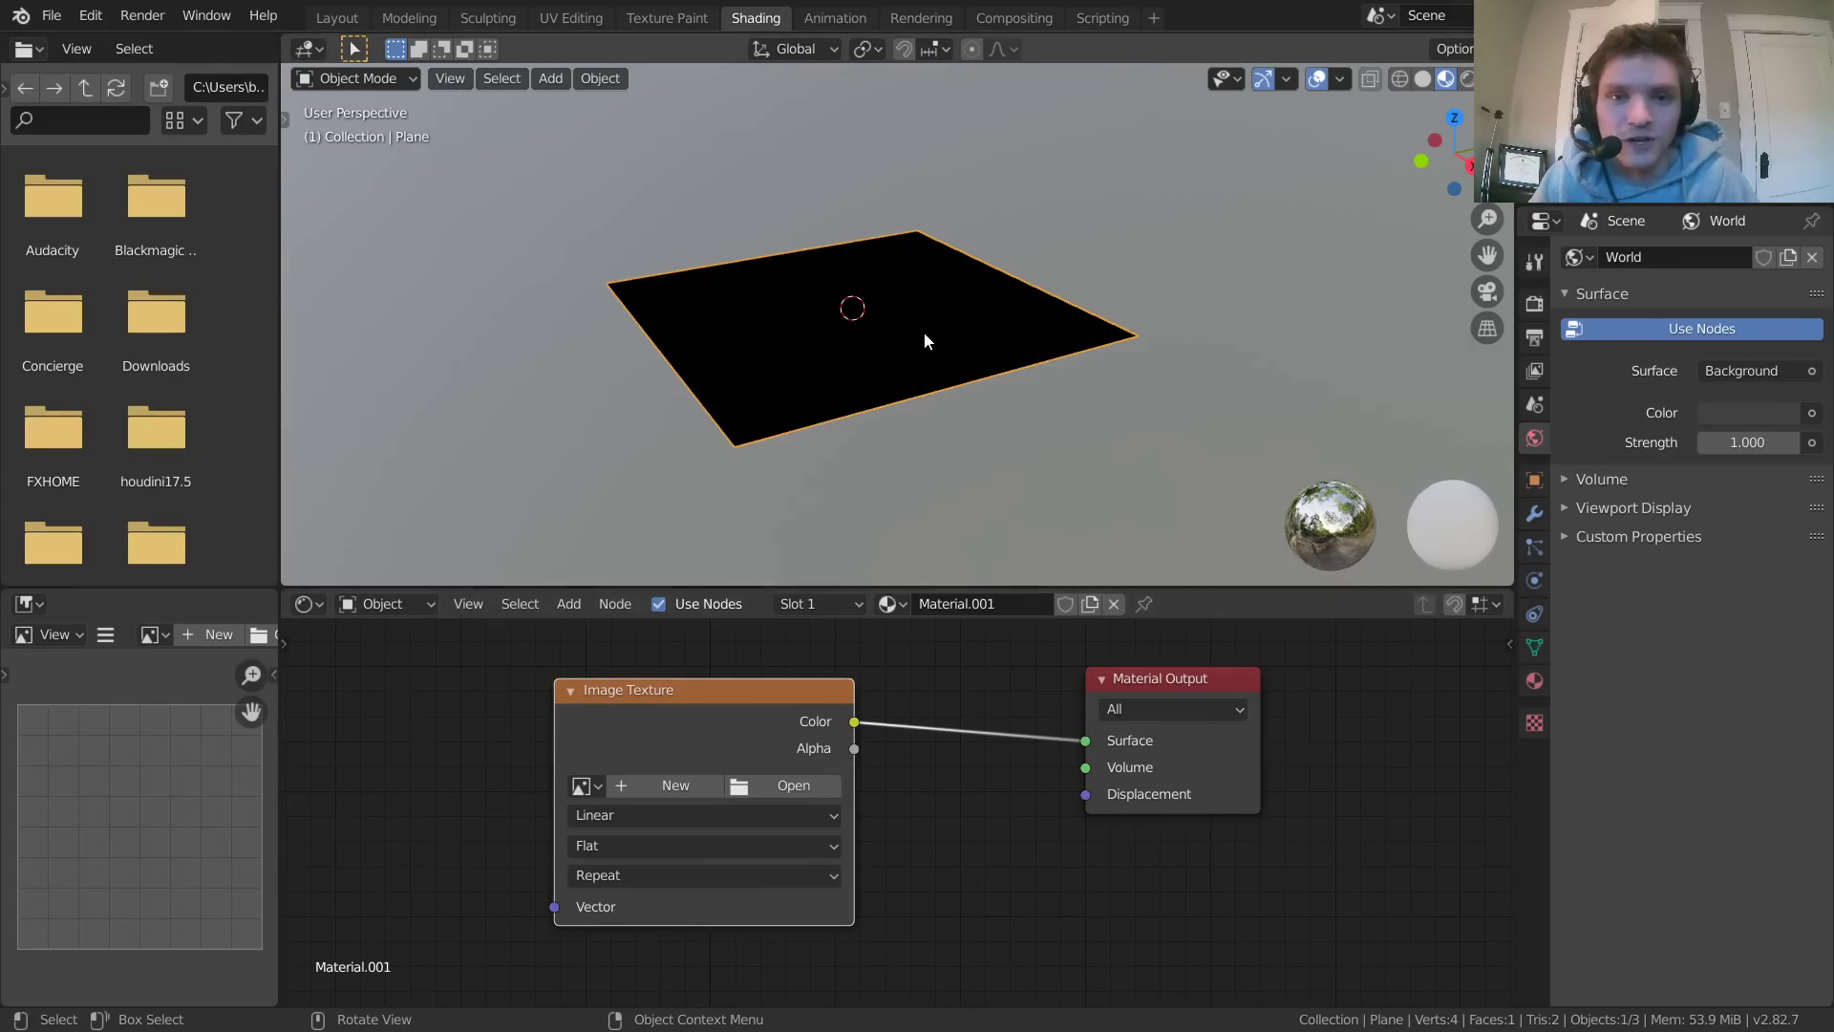
Load 104196509.jpg from the Desktop folder into the Image Texture node and inspect it on the plane
left_click(772, 786)
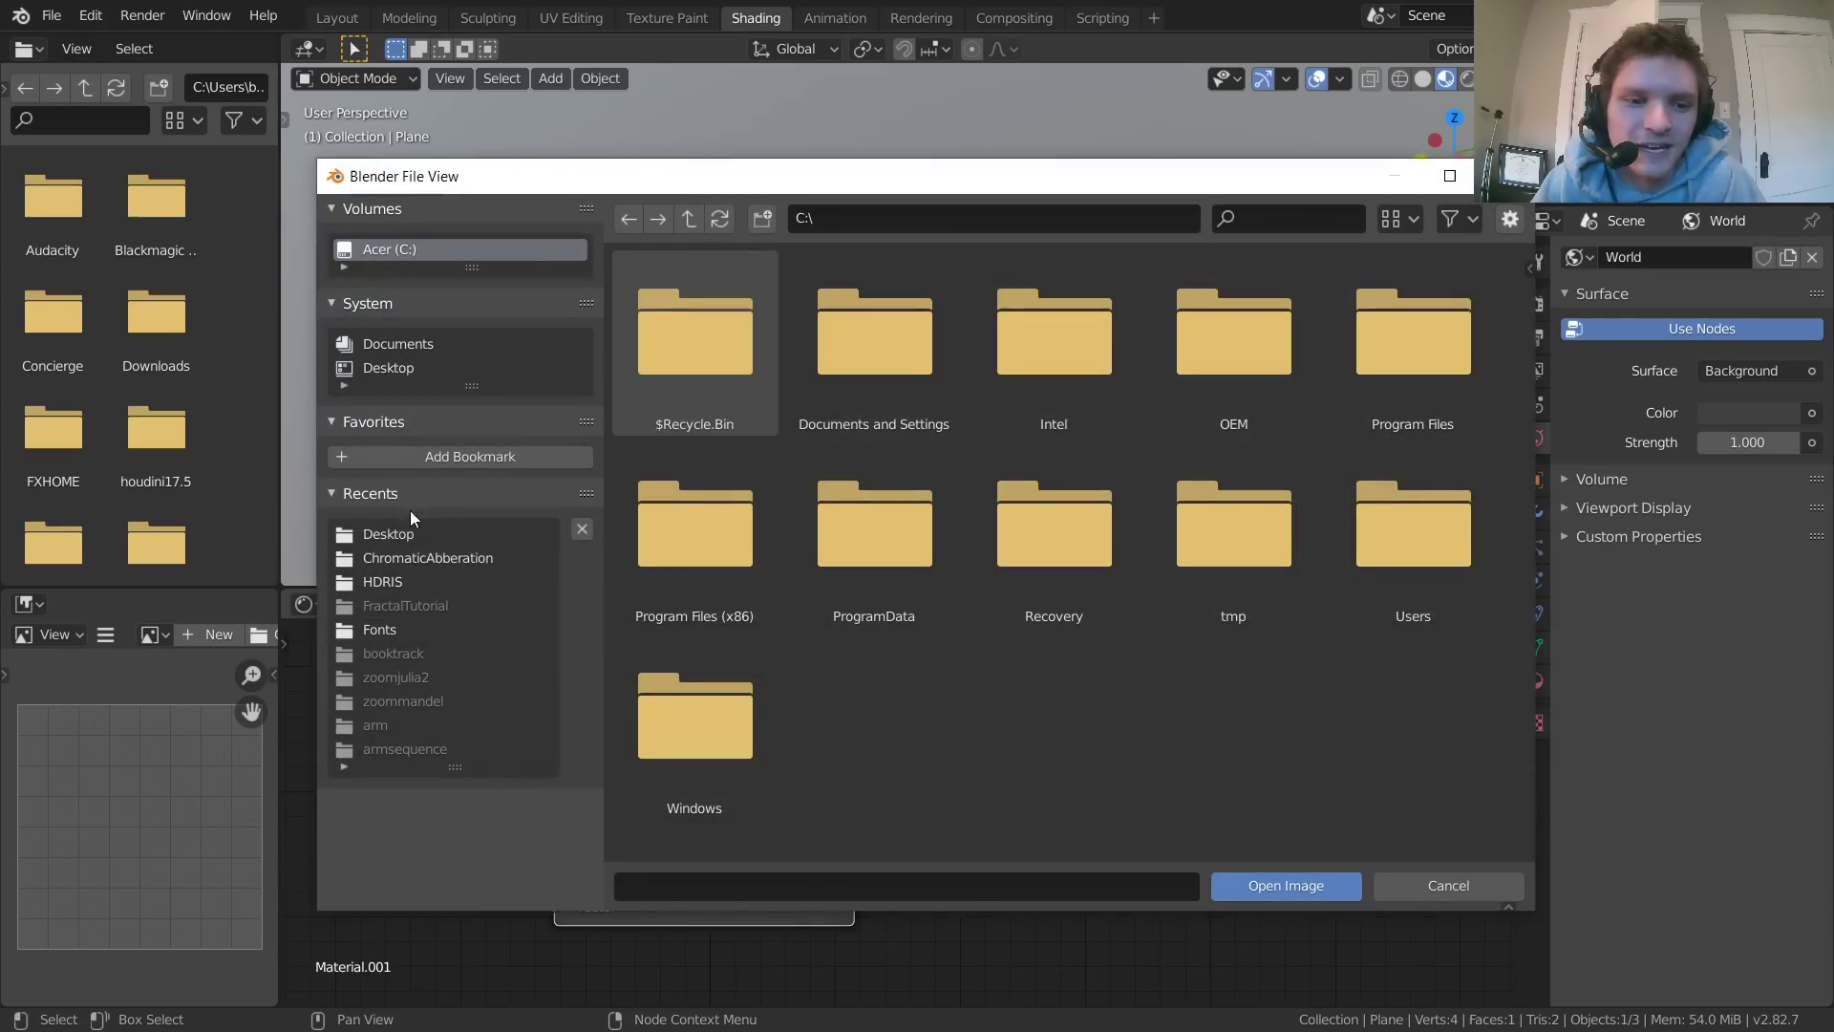
left_click(398, 533)
scroll(1108, 400, "down", 3)
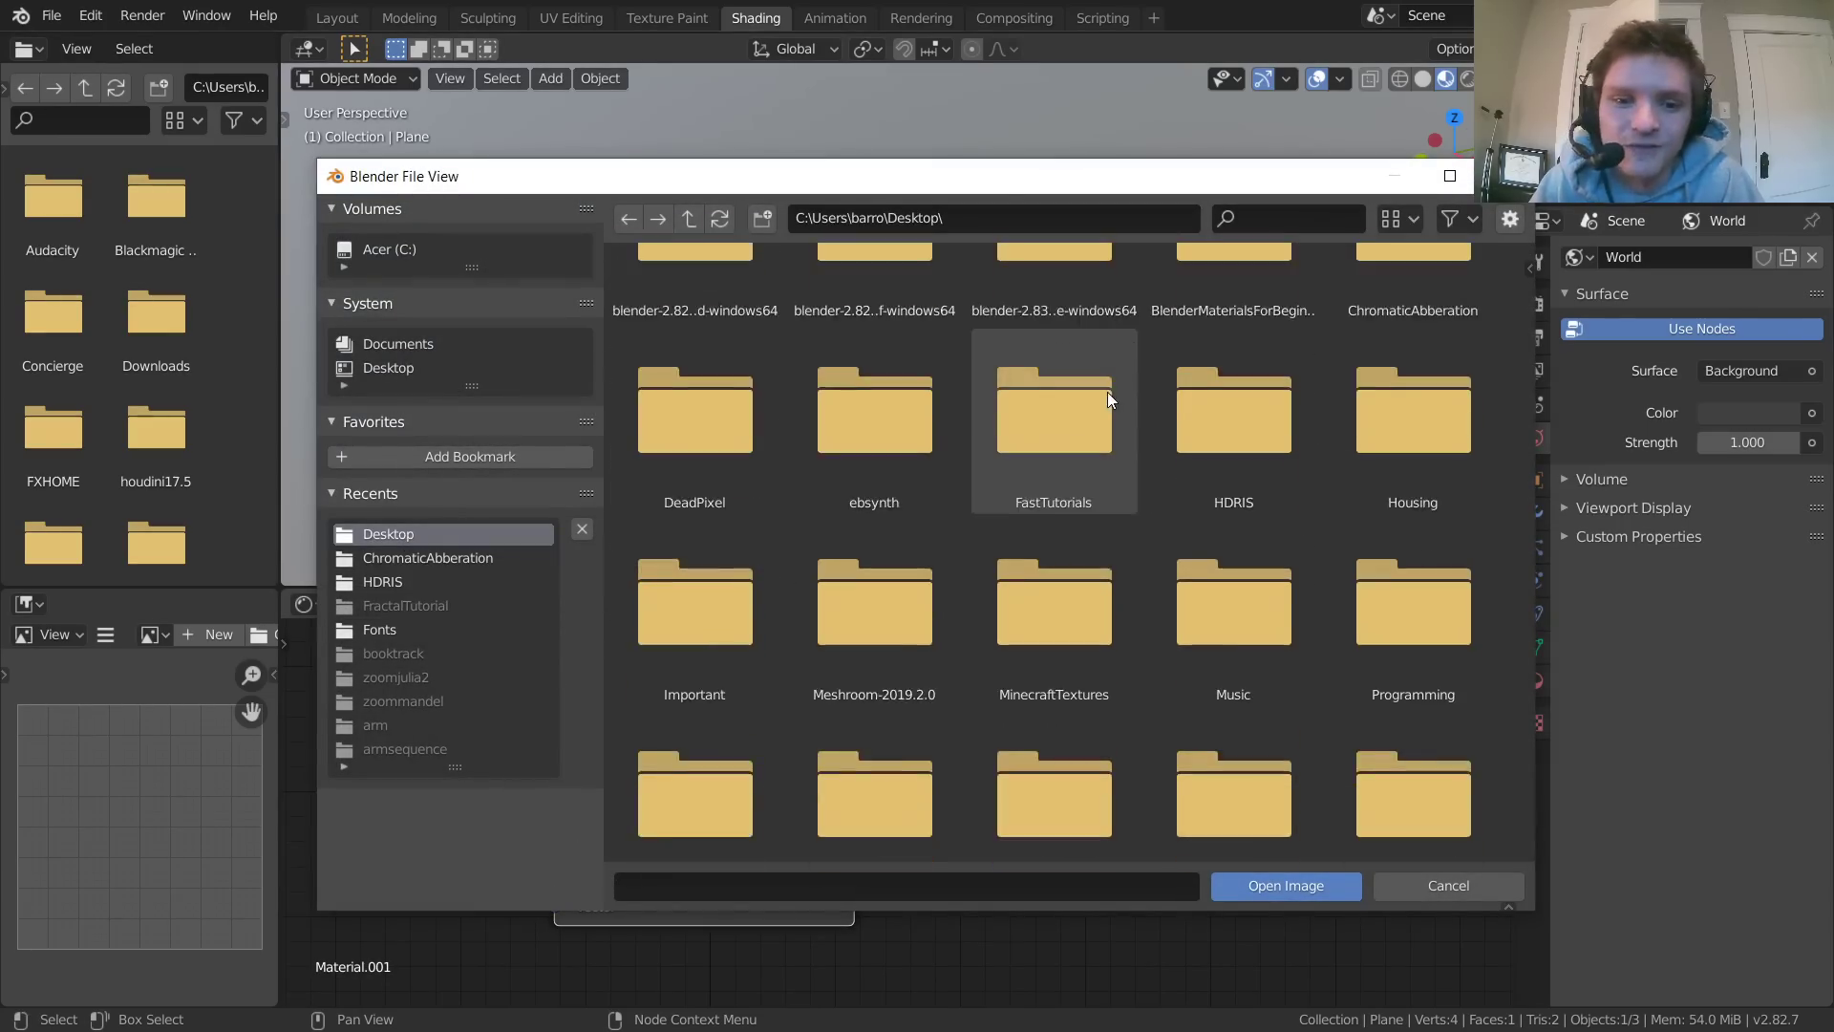
scroll(1108, 392, "down", 6)
double_click(1034, 388)
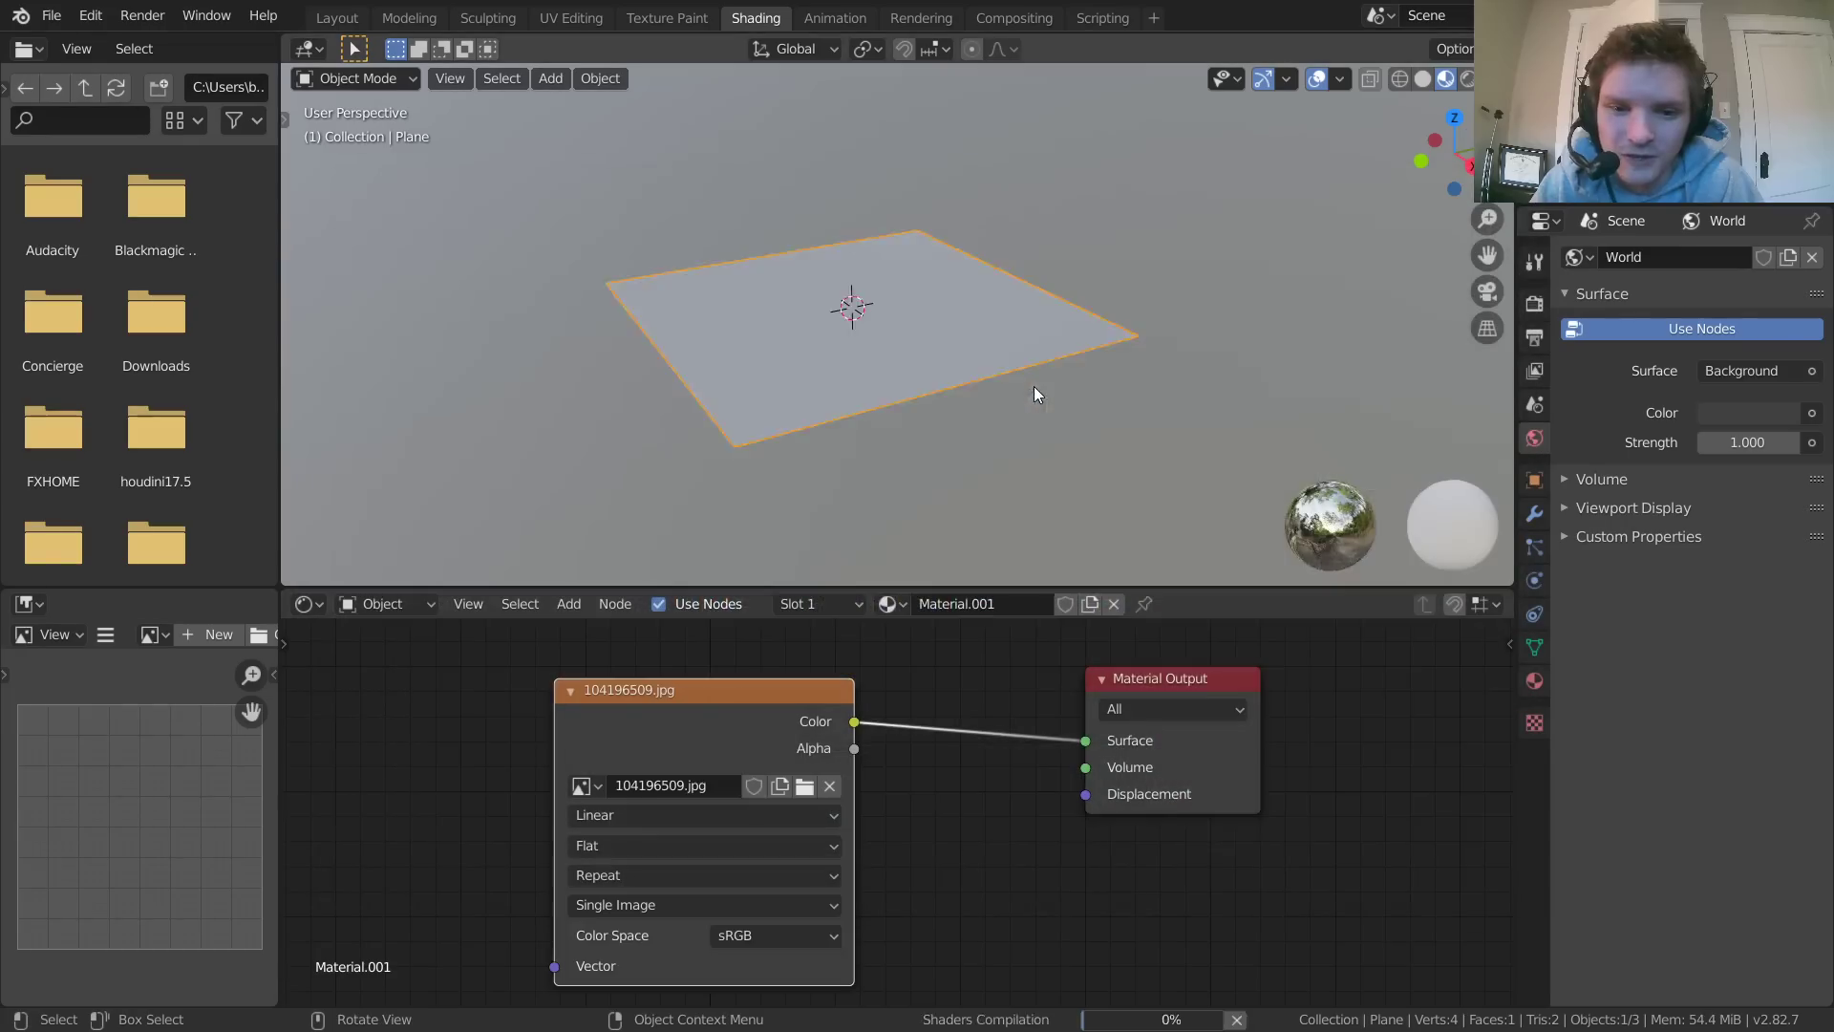
middle_click_drag(1034, 386, 1031, 247)
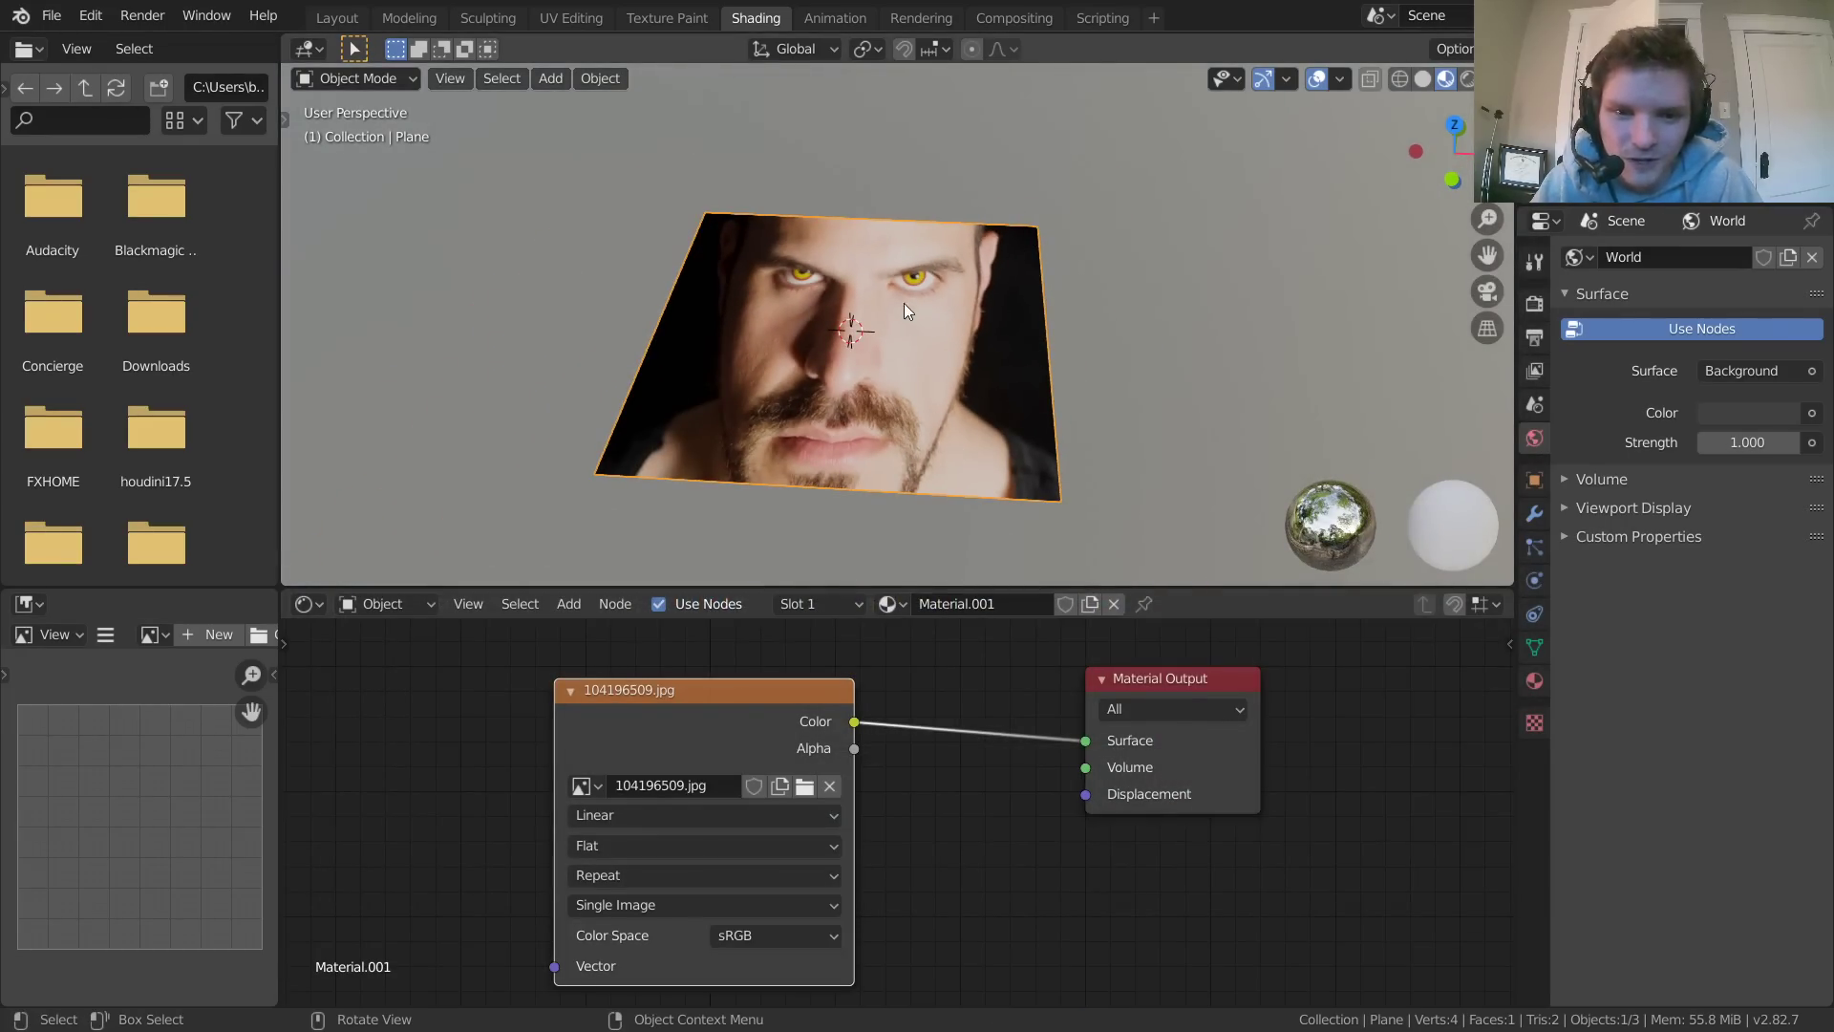
scroll(903, 302, "up", 2)
middle_click_drag(900, 279, 897, 336)
scroll(948, 266, "up", 3)
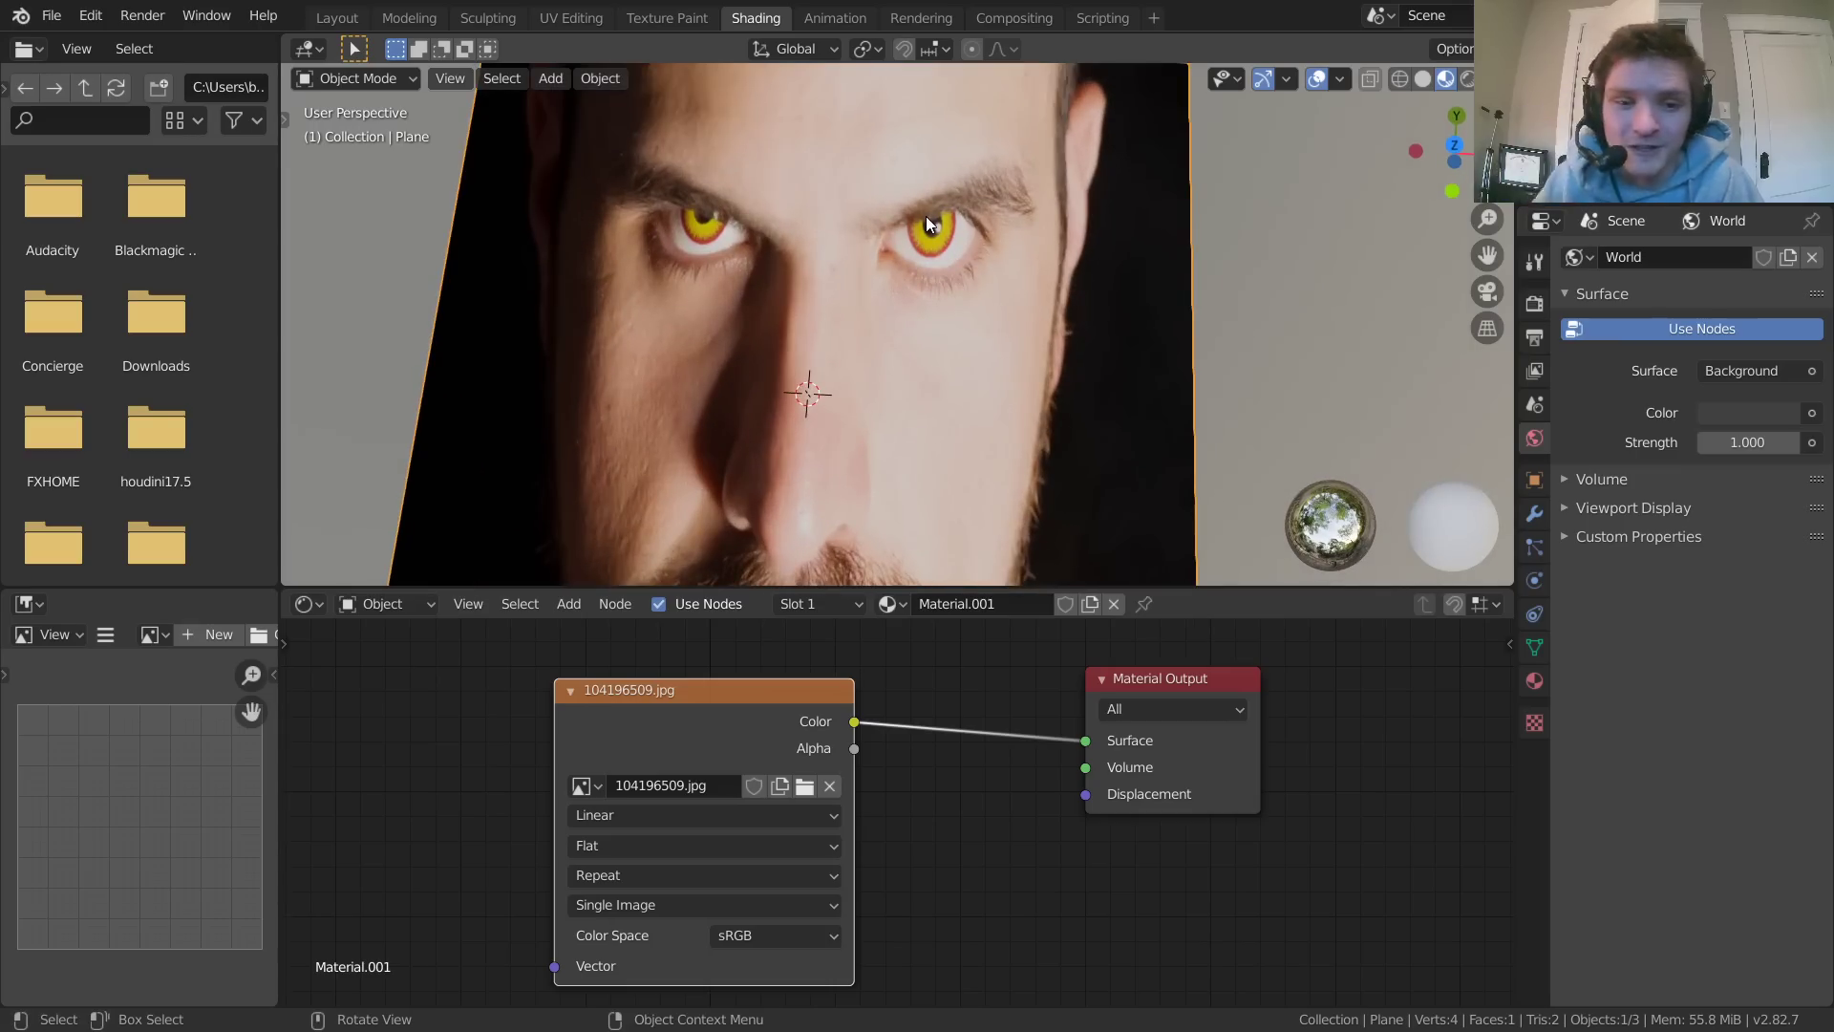
scroll(925, 216, "down", 3)
middle_click_drag(926, 216, 727, 363)
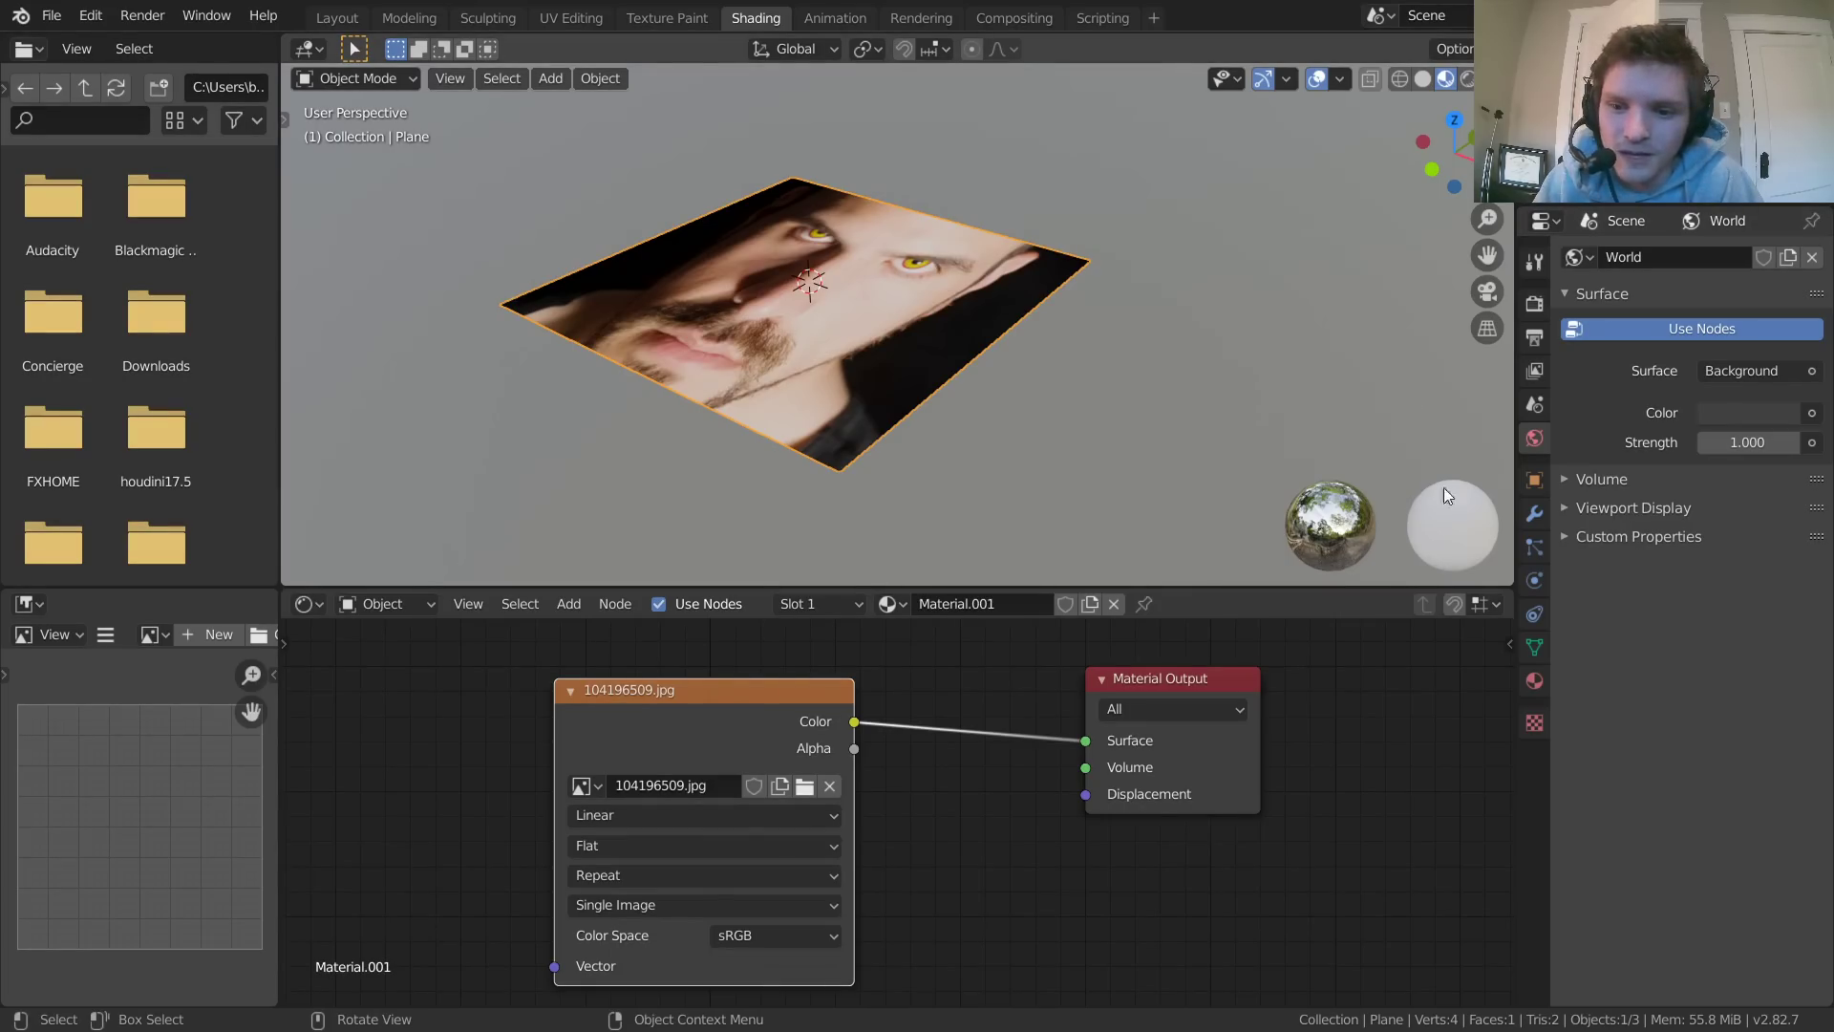
Add an emitter particle system with default settings to the plane and play the animation to preview it
left_click(1531, 542)
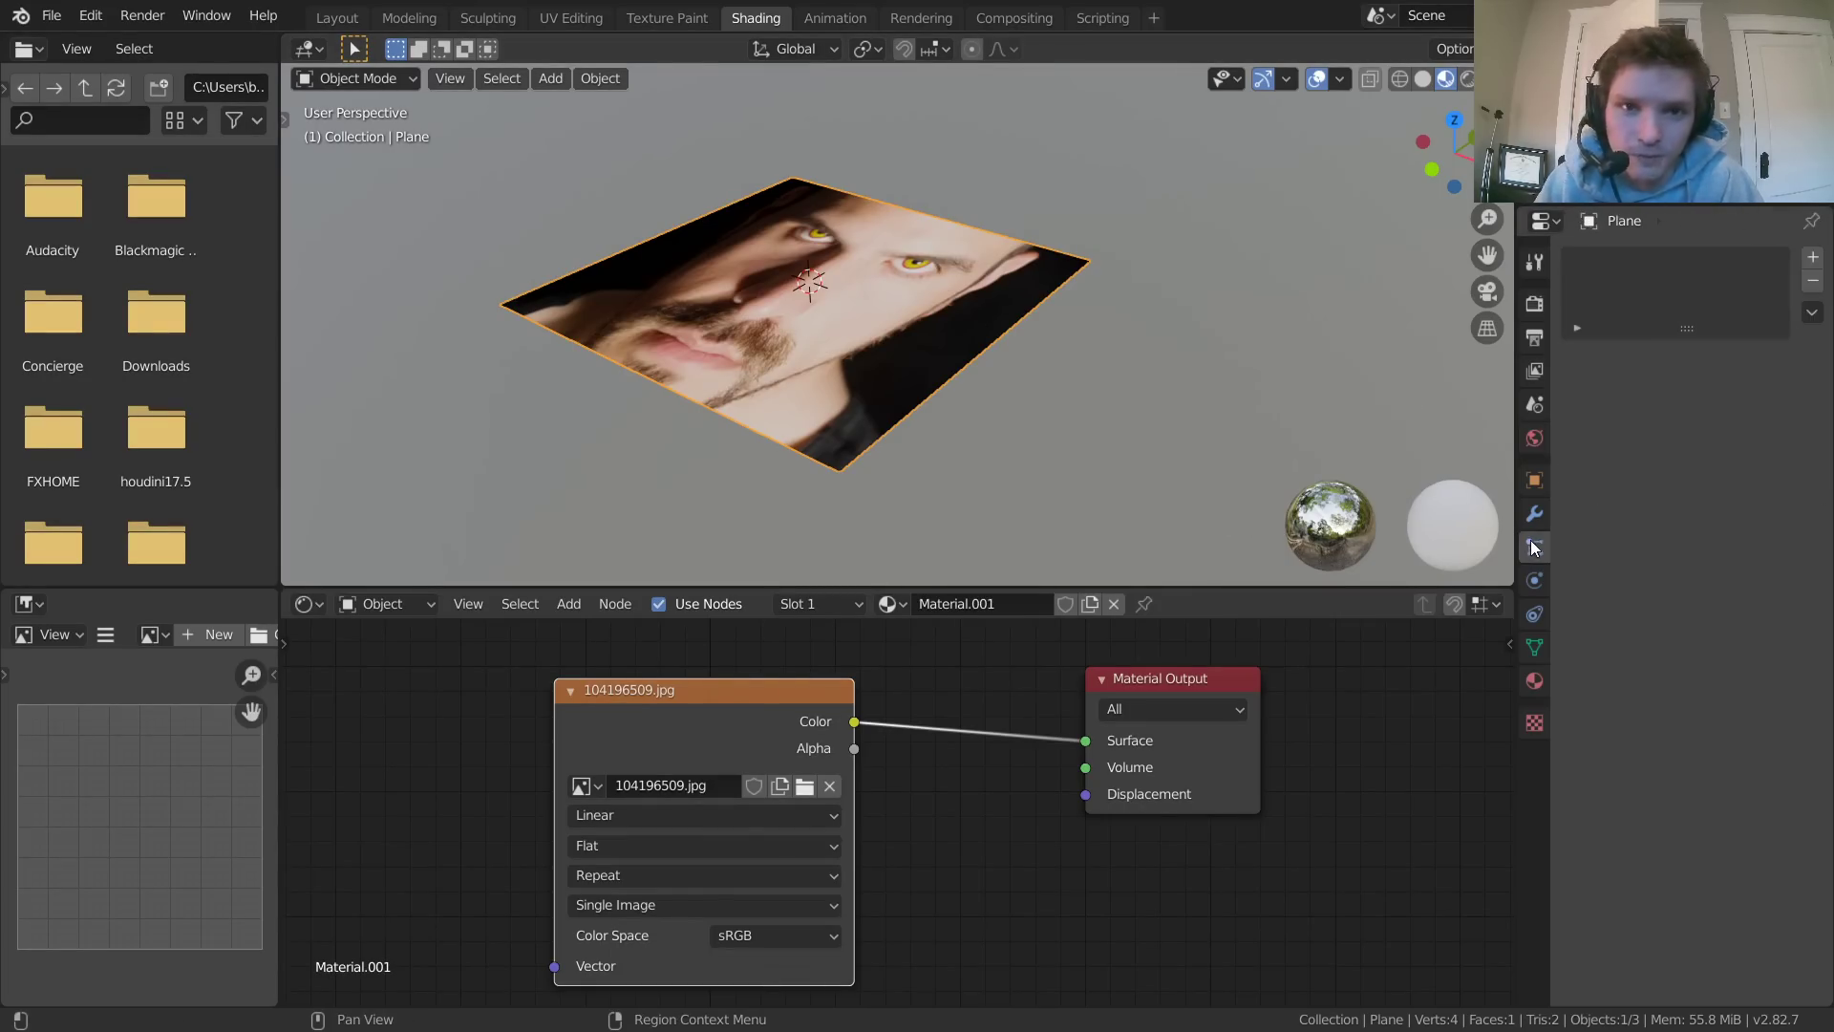
left_click(1812, 257)
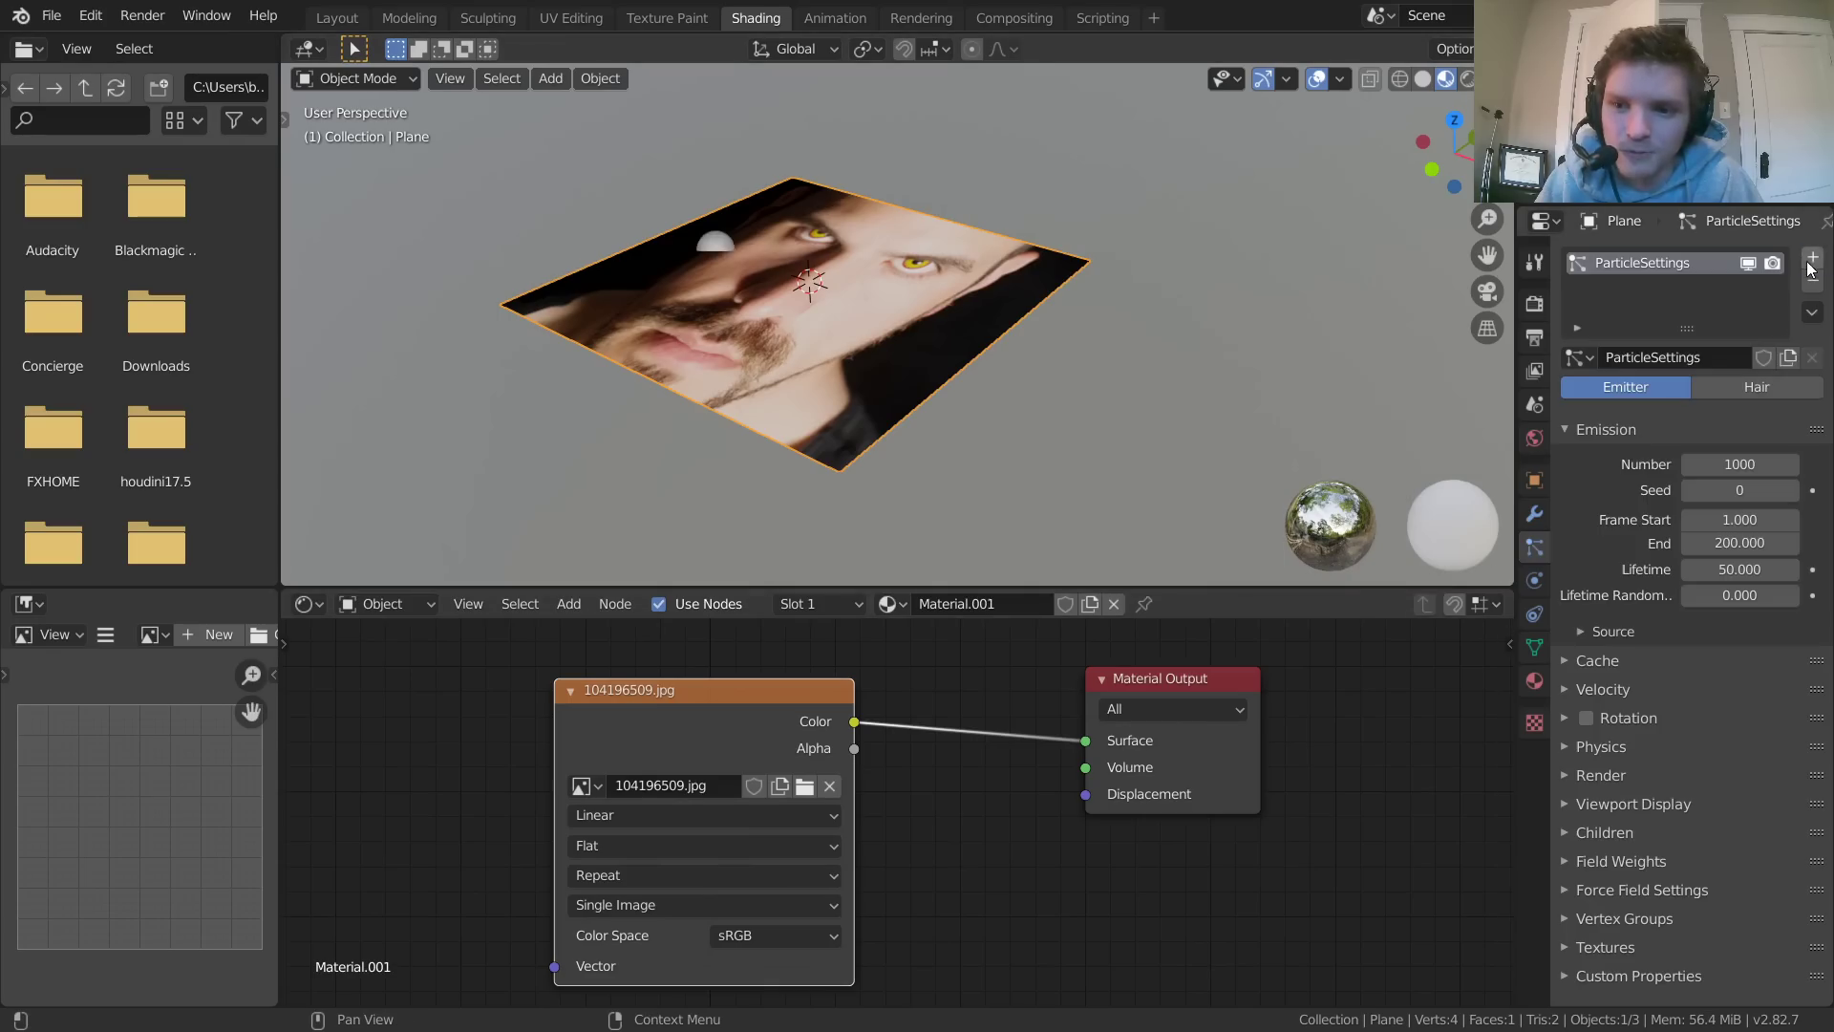
key("space")
mouse_move(873, 353)
middle_mouse_down()
mouse_move(845, 273)
mouse_move(864, 376)
middle_mouse_up()
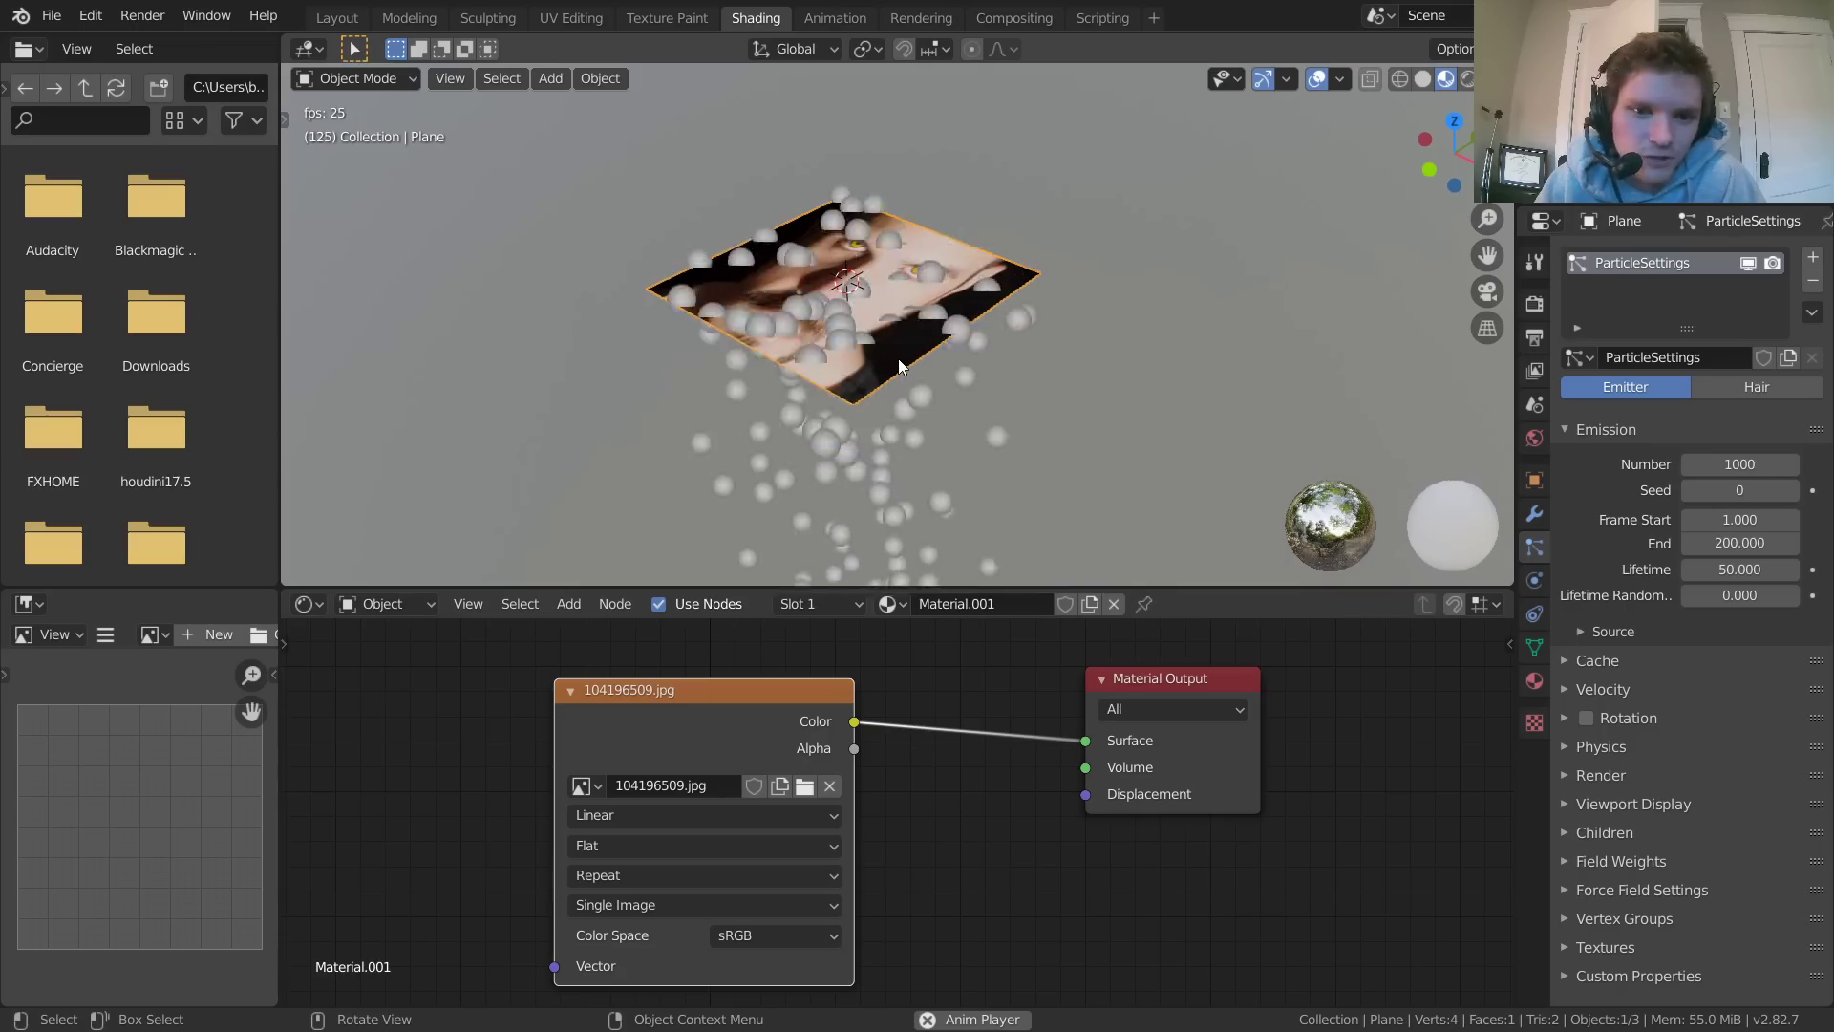
key("space")
Add a Turbulence force field to the scene, resume the animation and open the field's physics settings
key("shift+a")
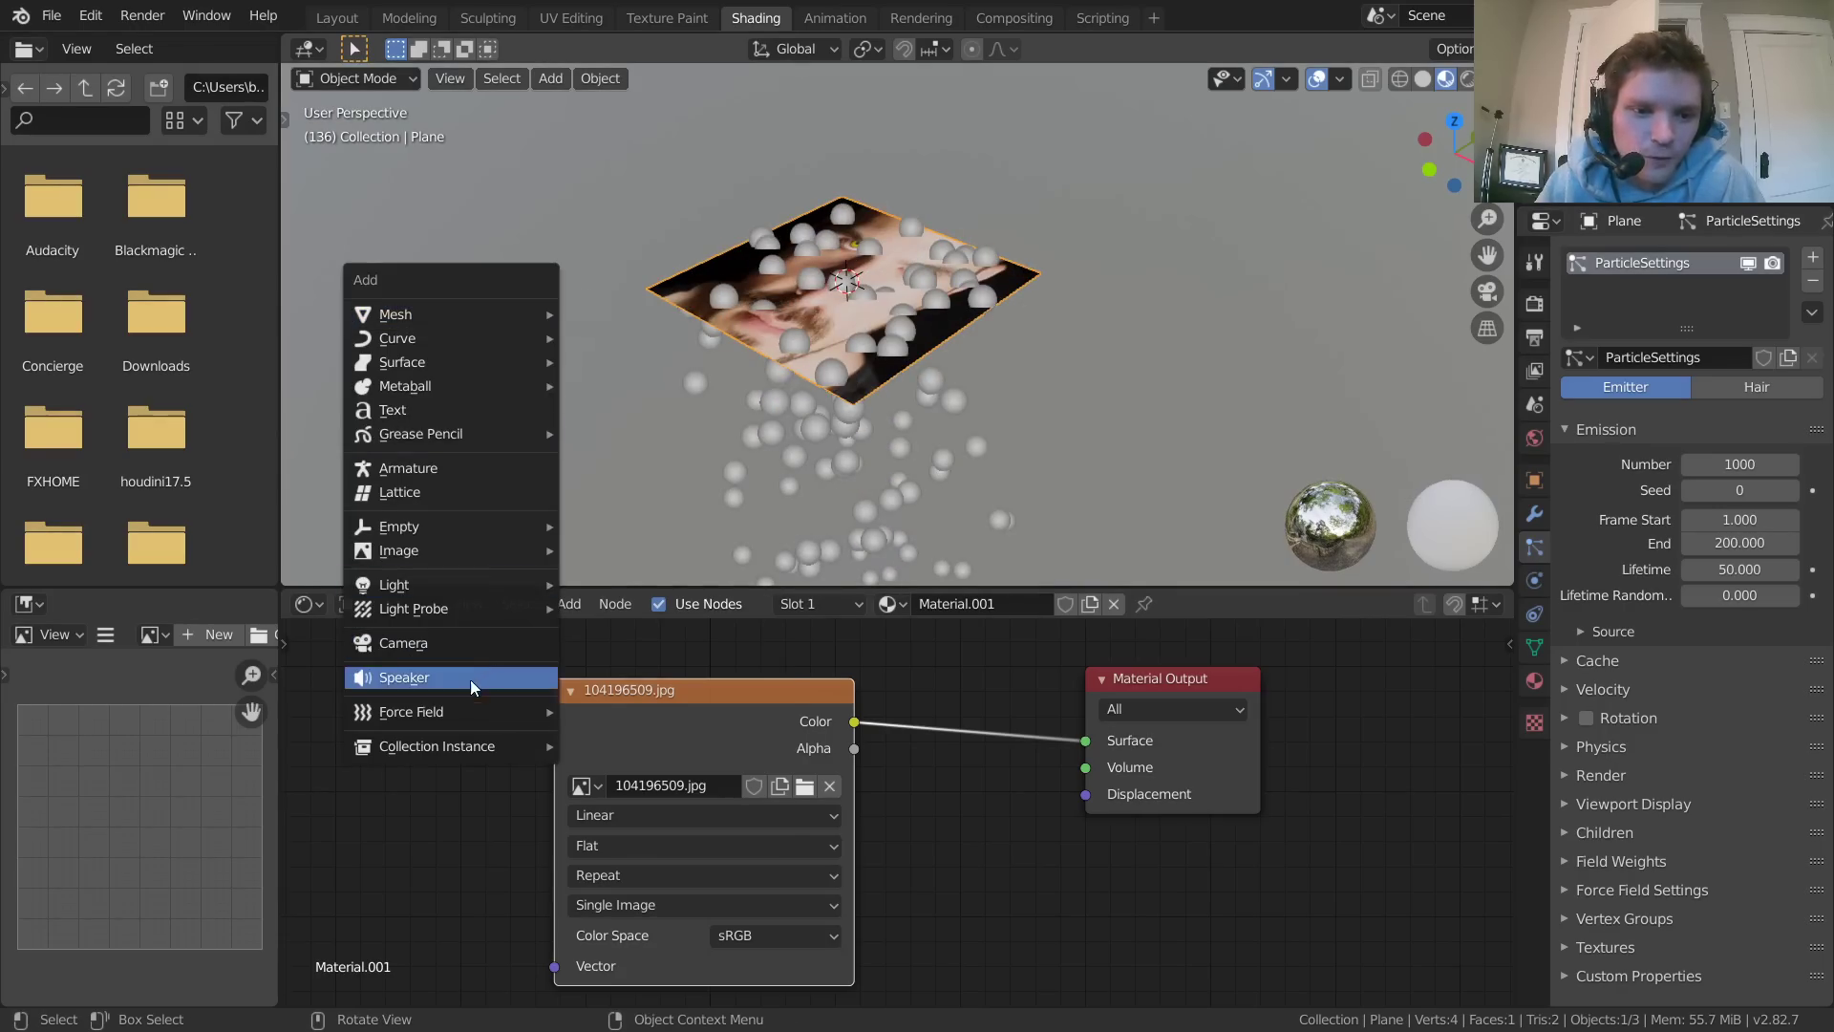
mouse_move(463, 707)
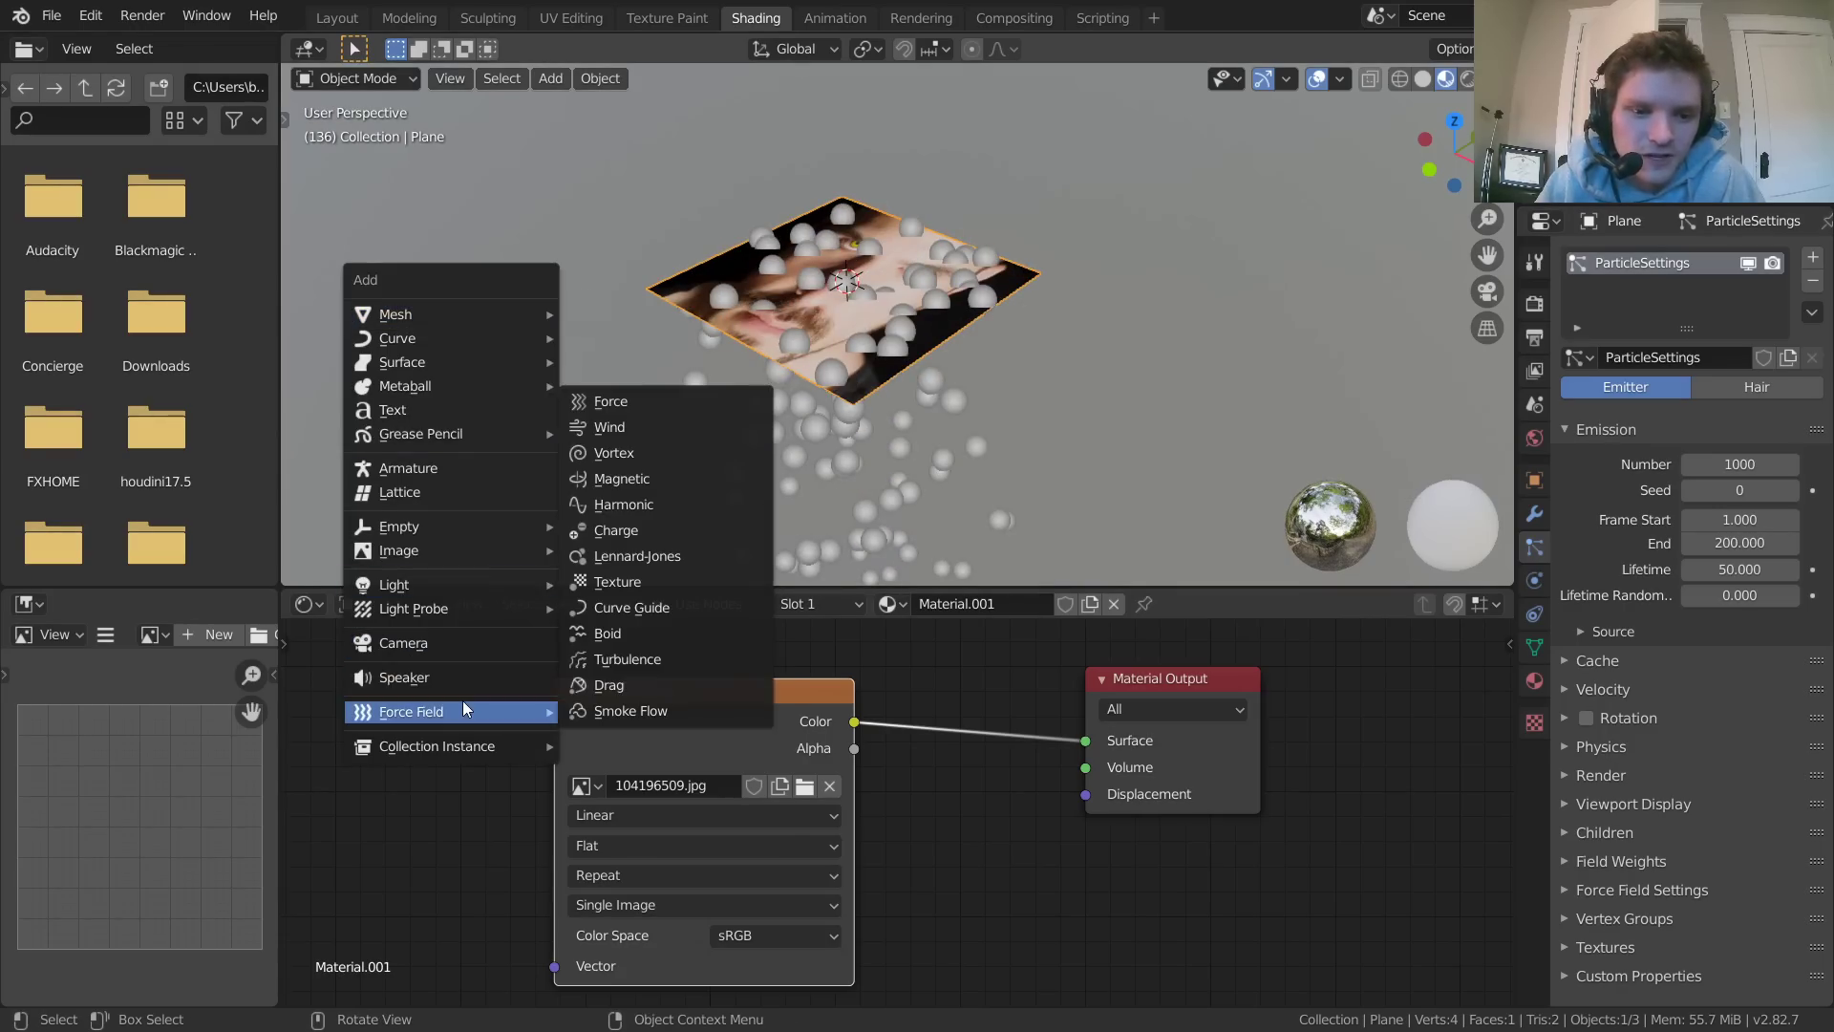
left_click(673, 665)
key("space")
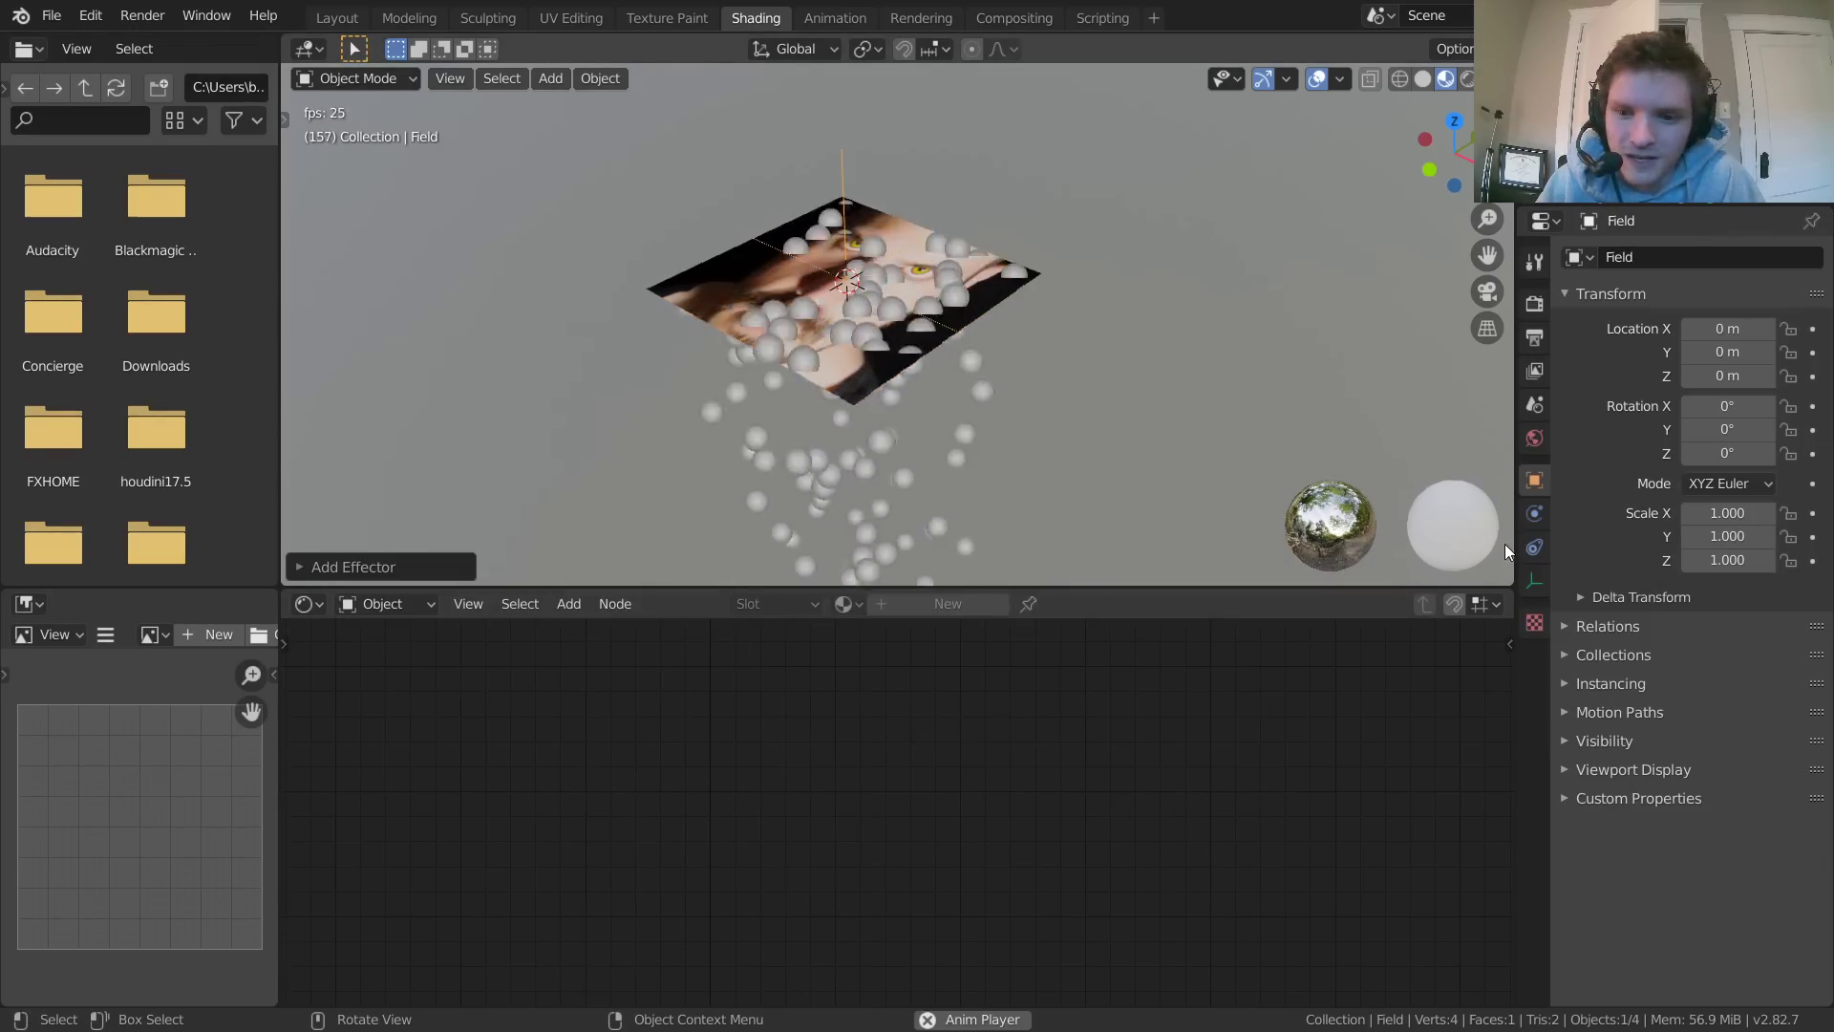
left_click(1534, 547)
left_click(1534, 514)
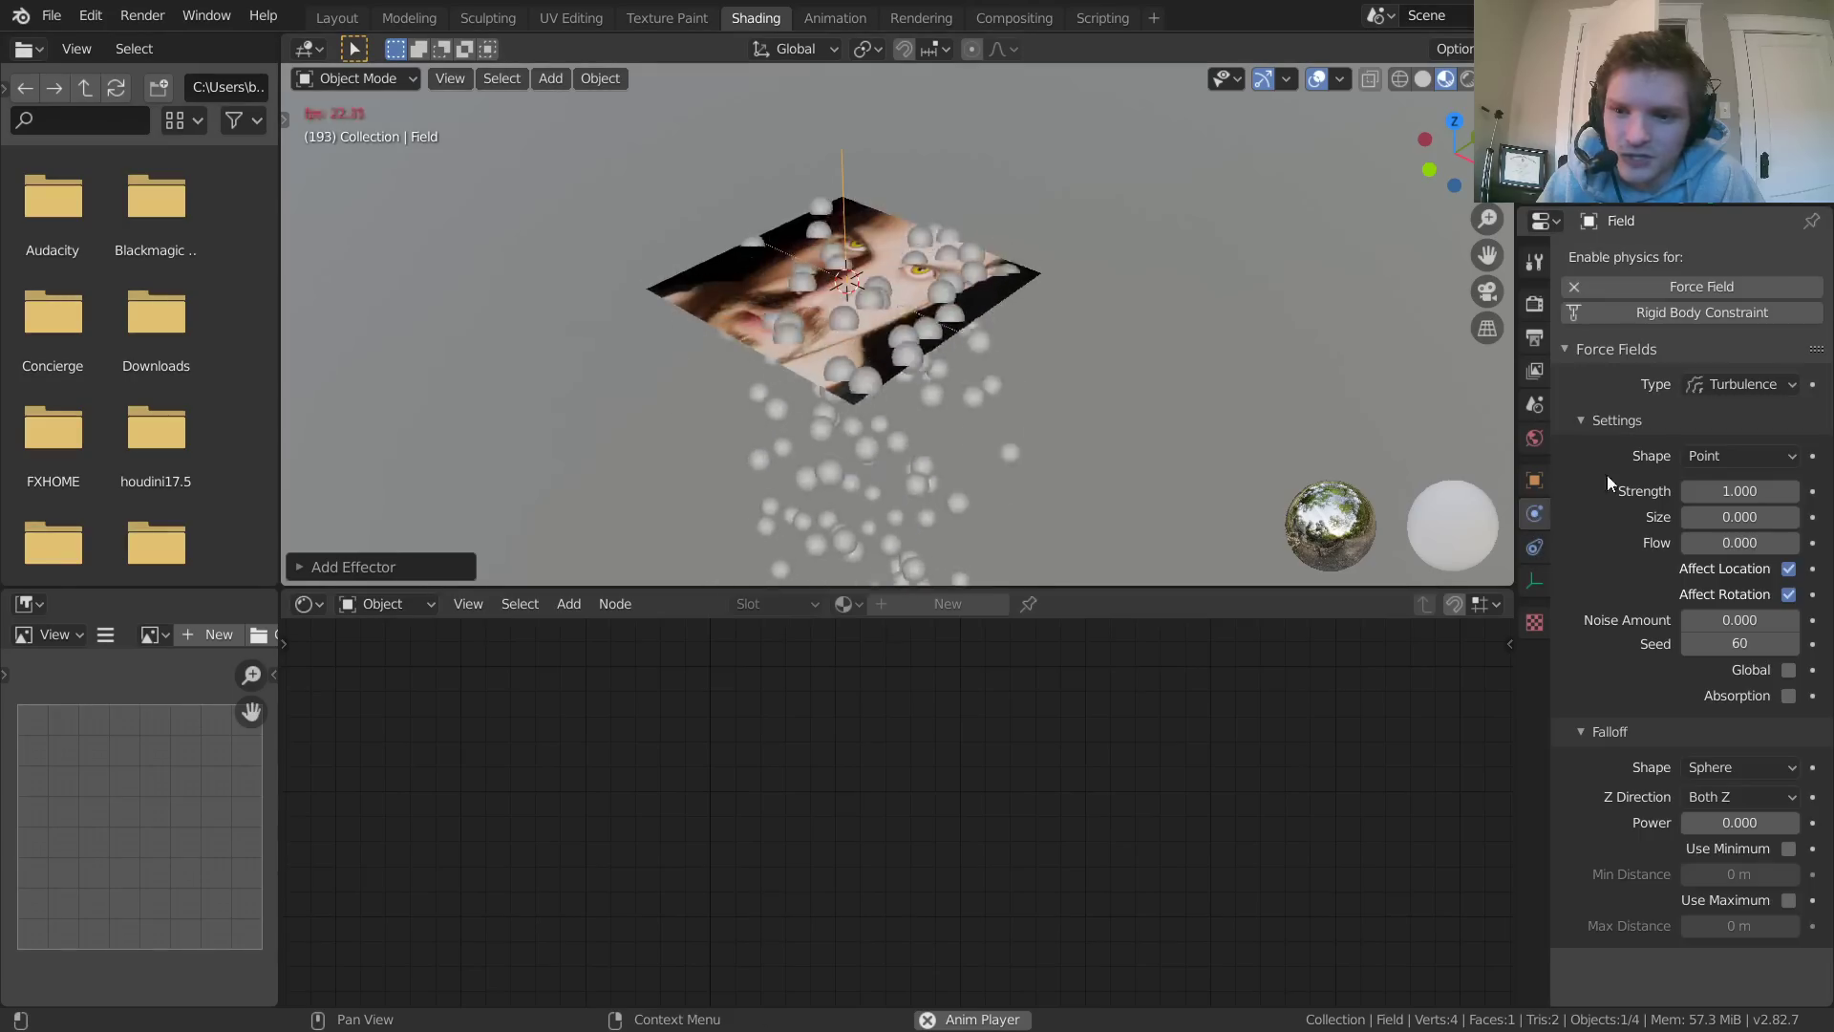
Set the turbulence field's strength to 100 while the particles play
double_click(1749, 493)
left_click(1749, 501)
type("100")
key("Return")
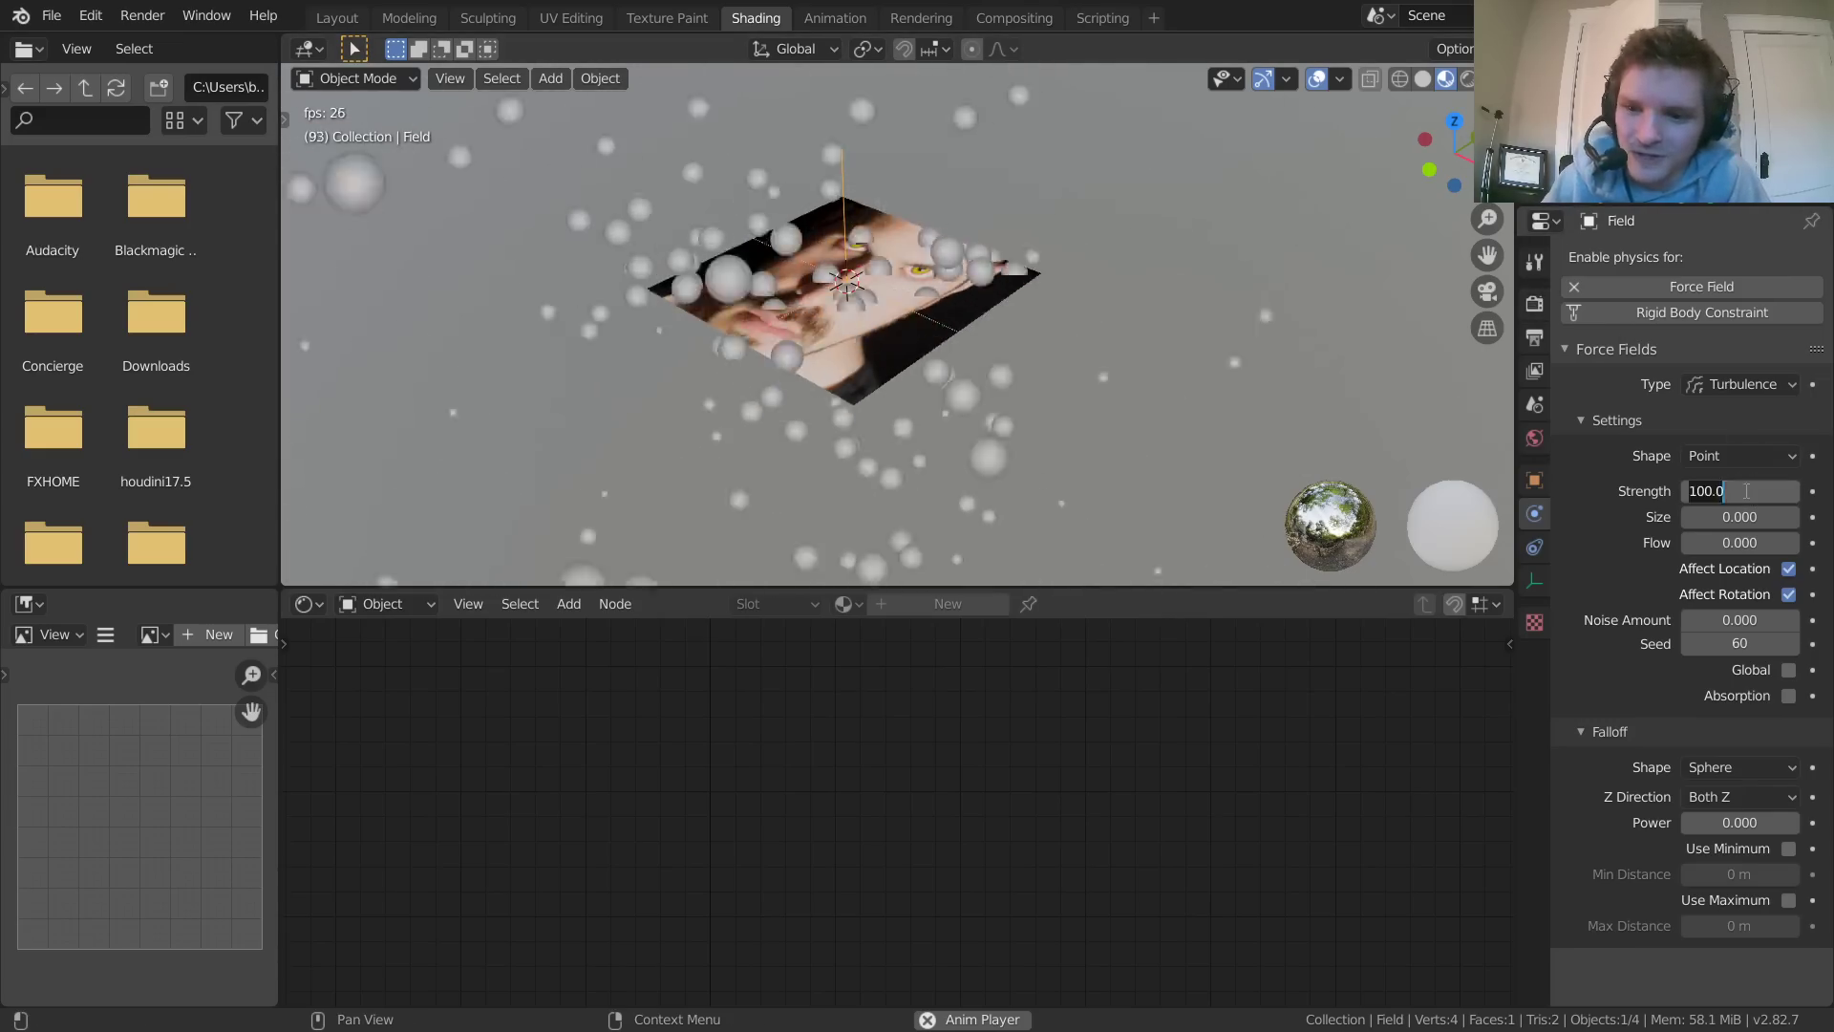
Set the turbulence field's strength to 10, check the particles' motion and stop the playback
key("shift+Left")
left_click(1741, 491)
type("10")
key("Return")
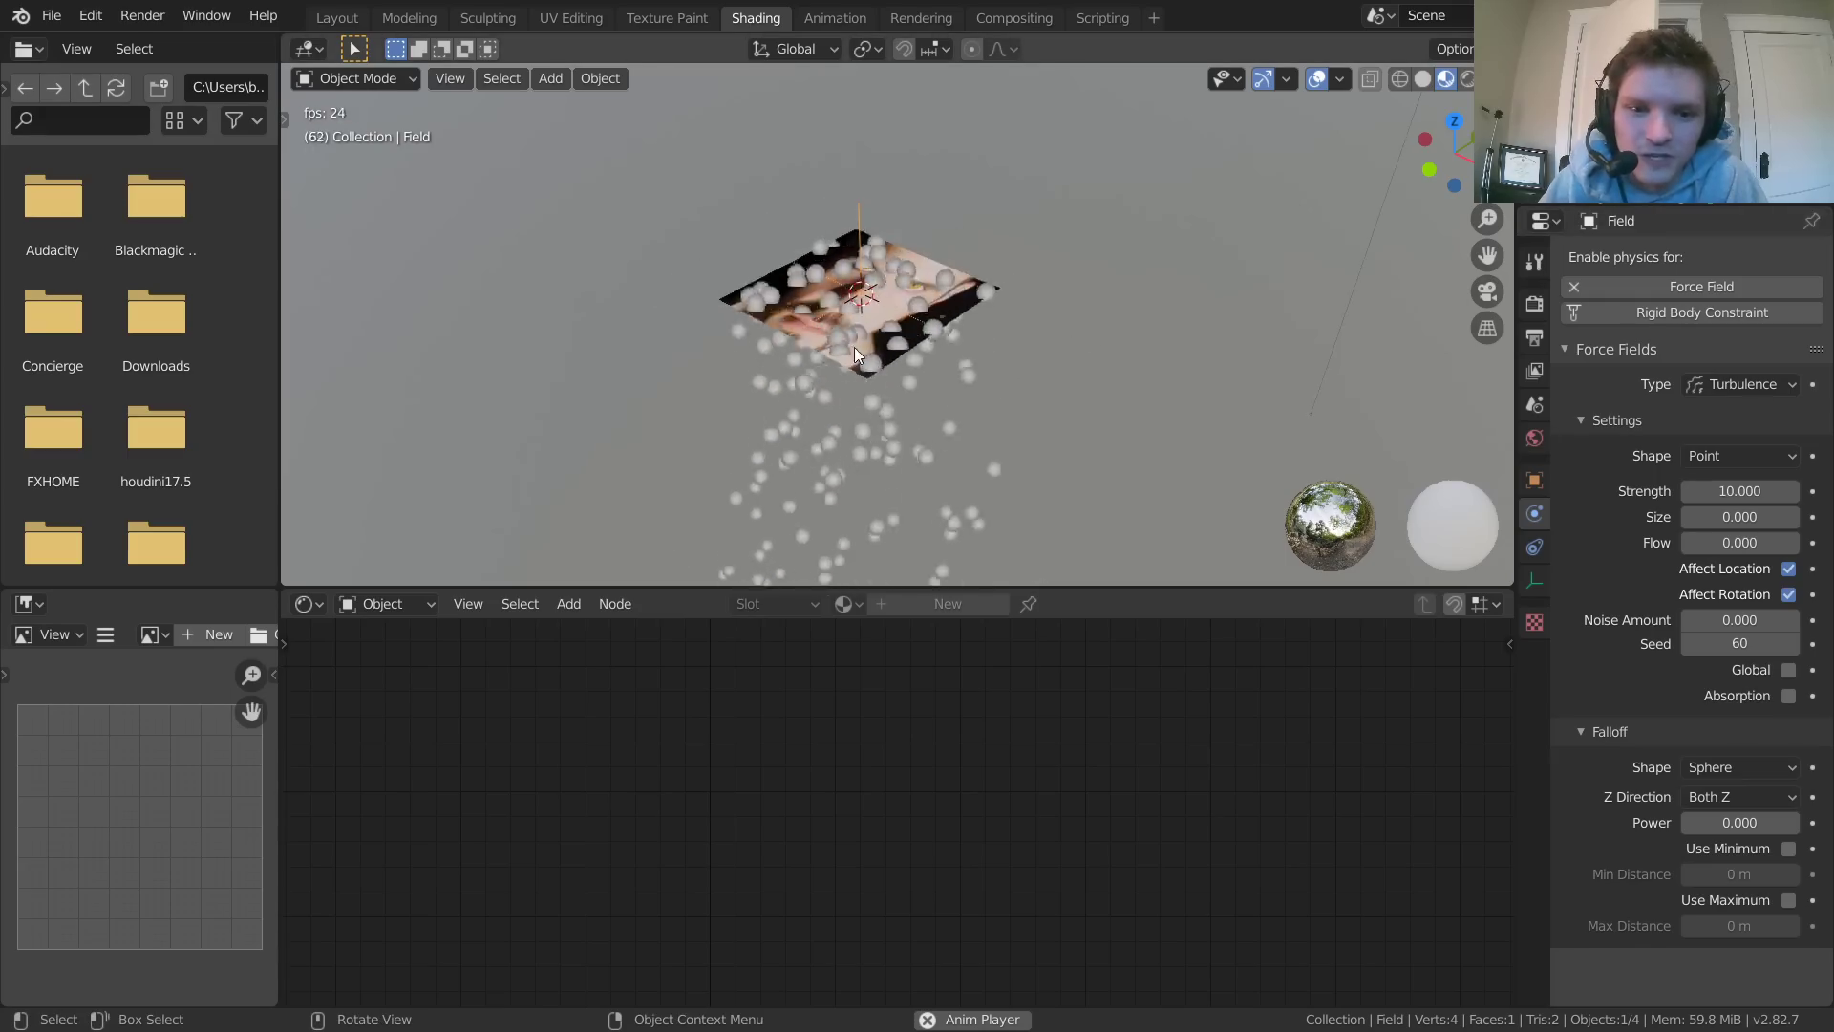
scroll(858, 349, "up", 3)
key("space")
scroll(943, 273, "down", 2)
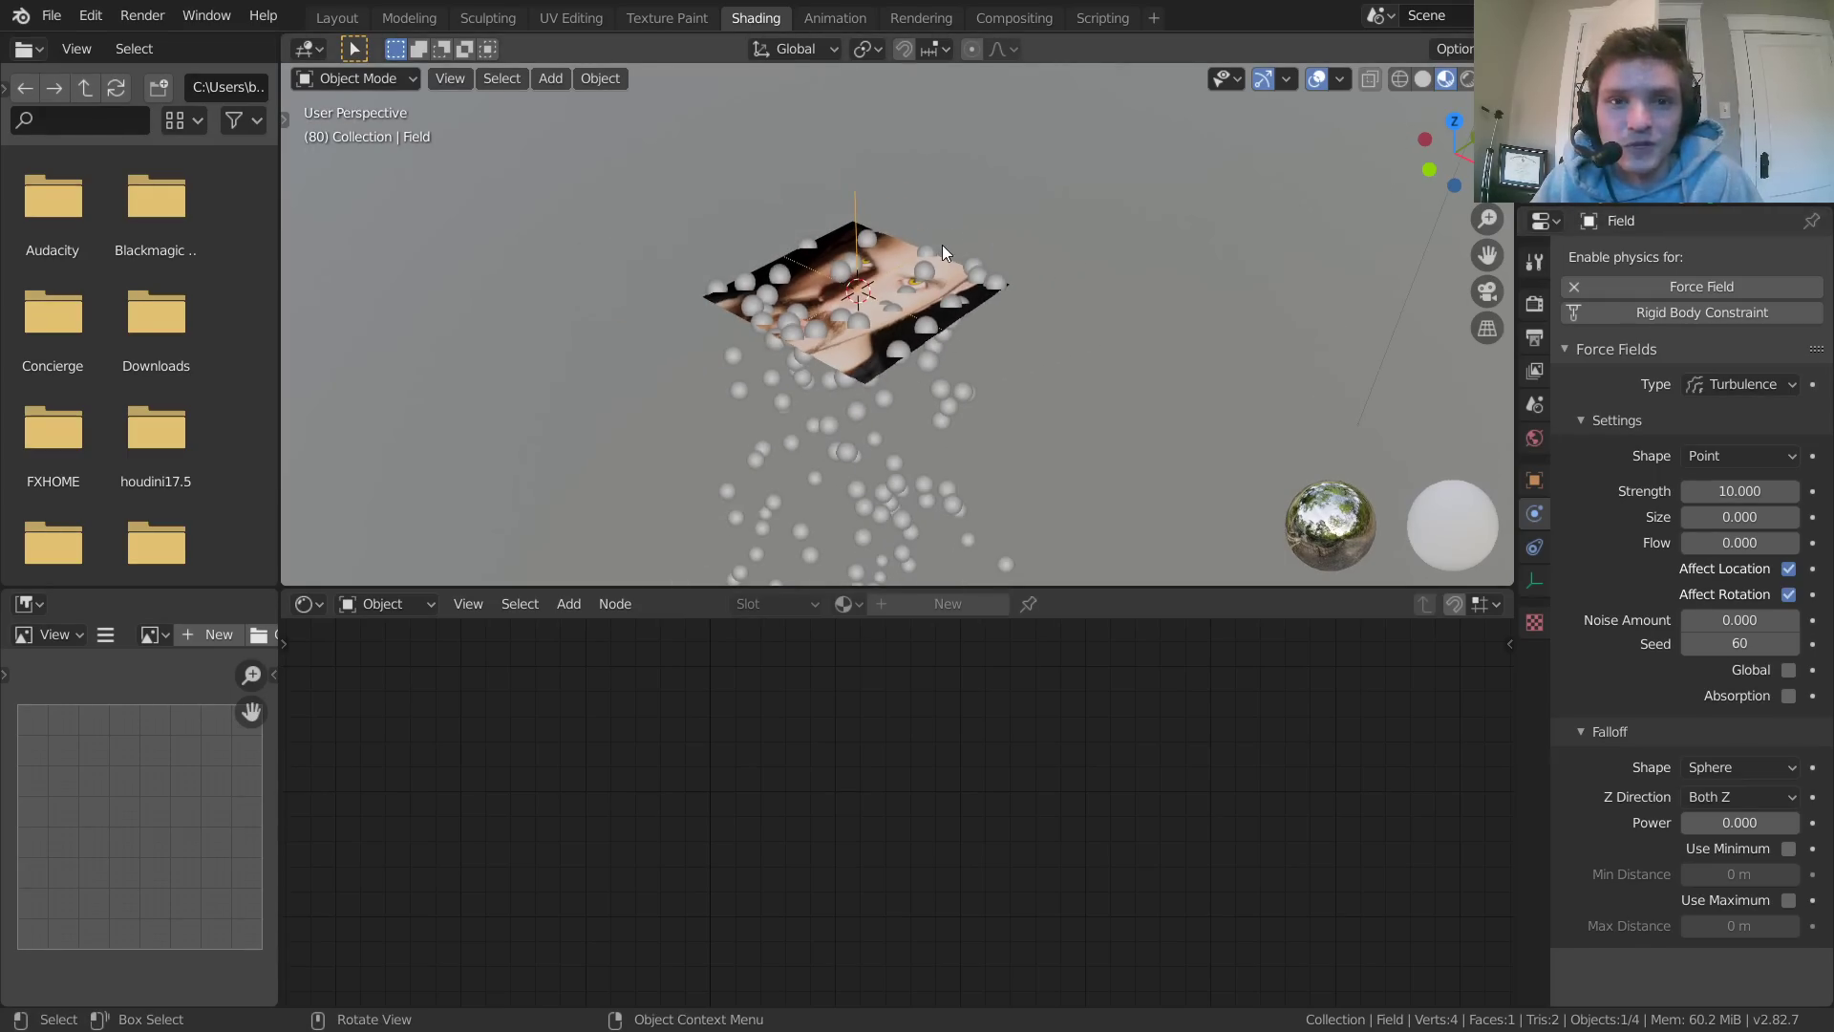
Select the plane and open the Render settings of its particle system to examine how the particles are rendered
scroll(969, 281, "up", 3)
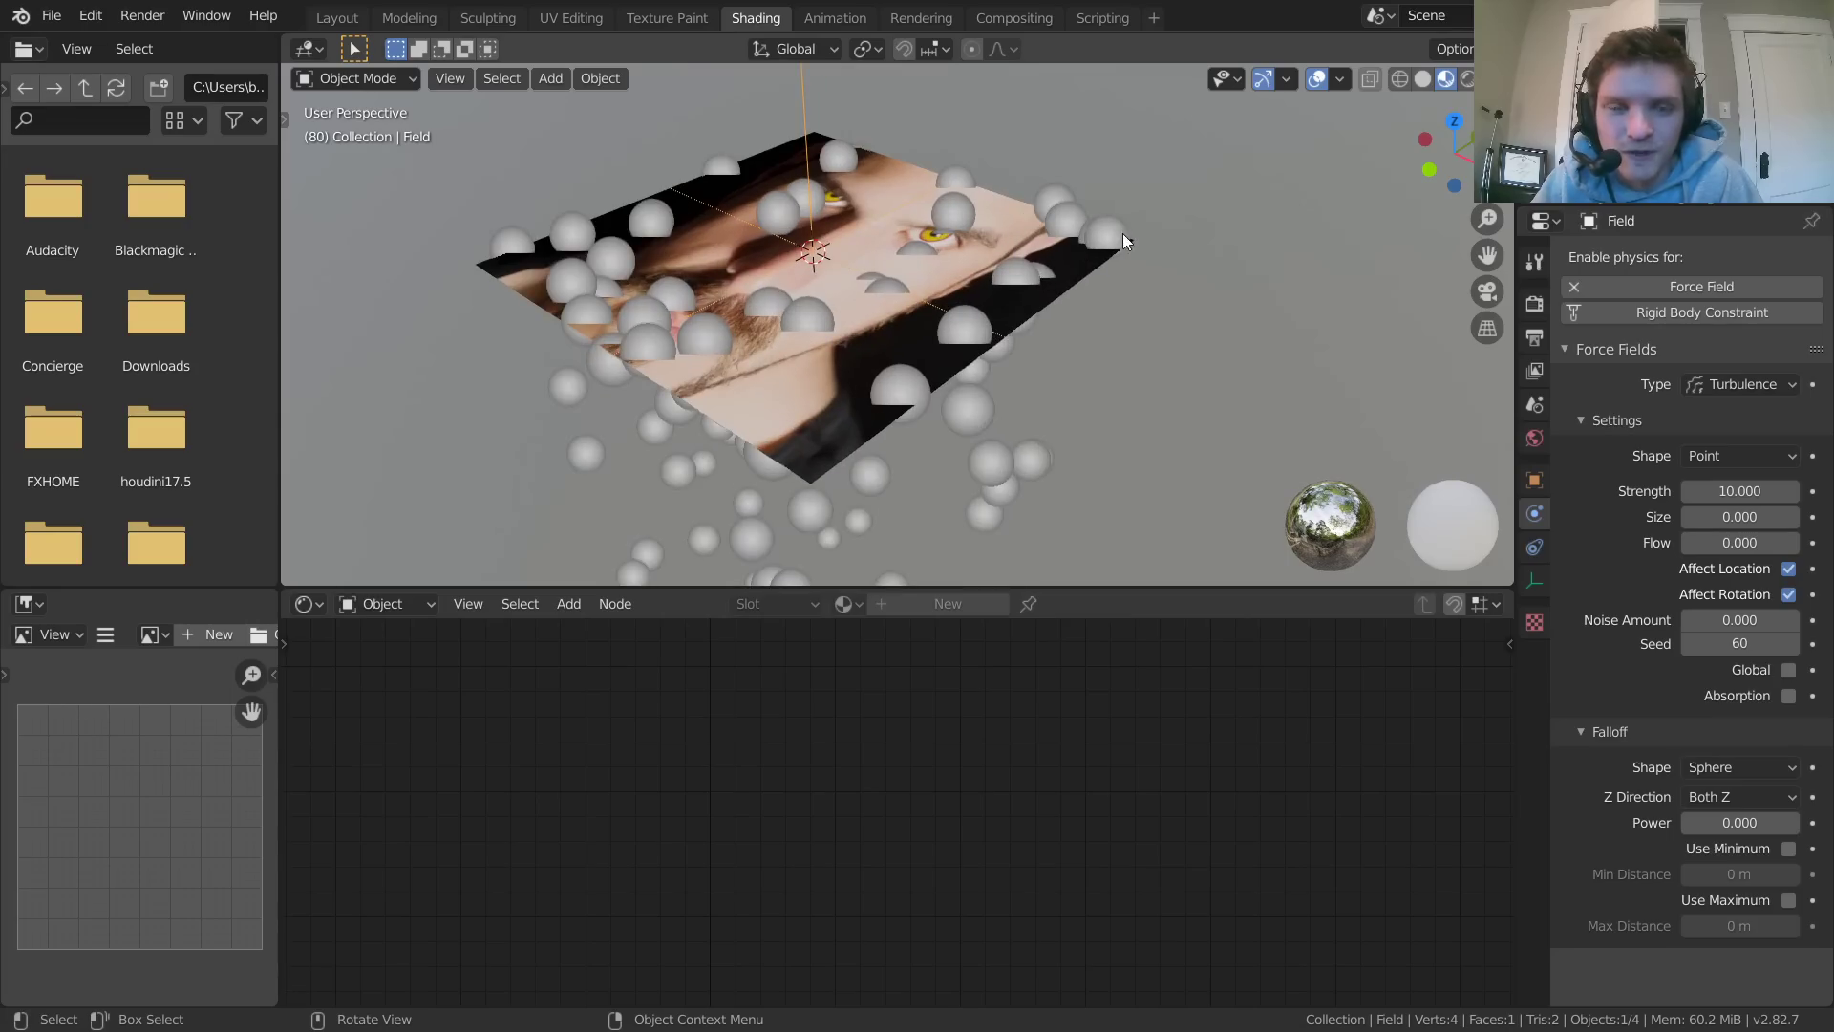
left_click(905, 332)
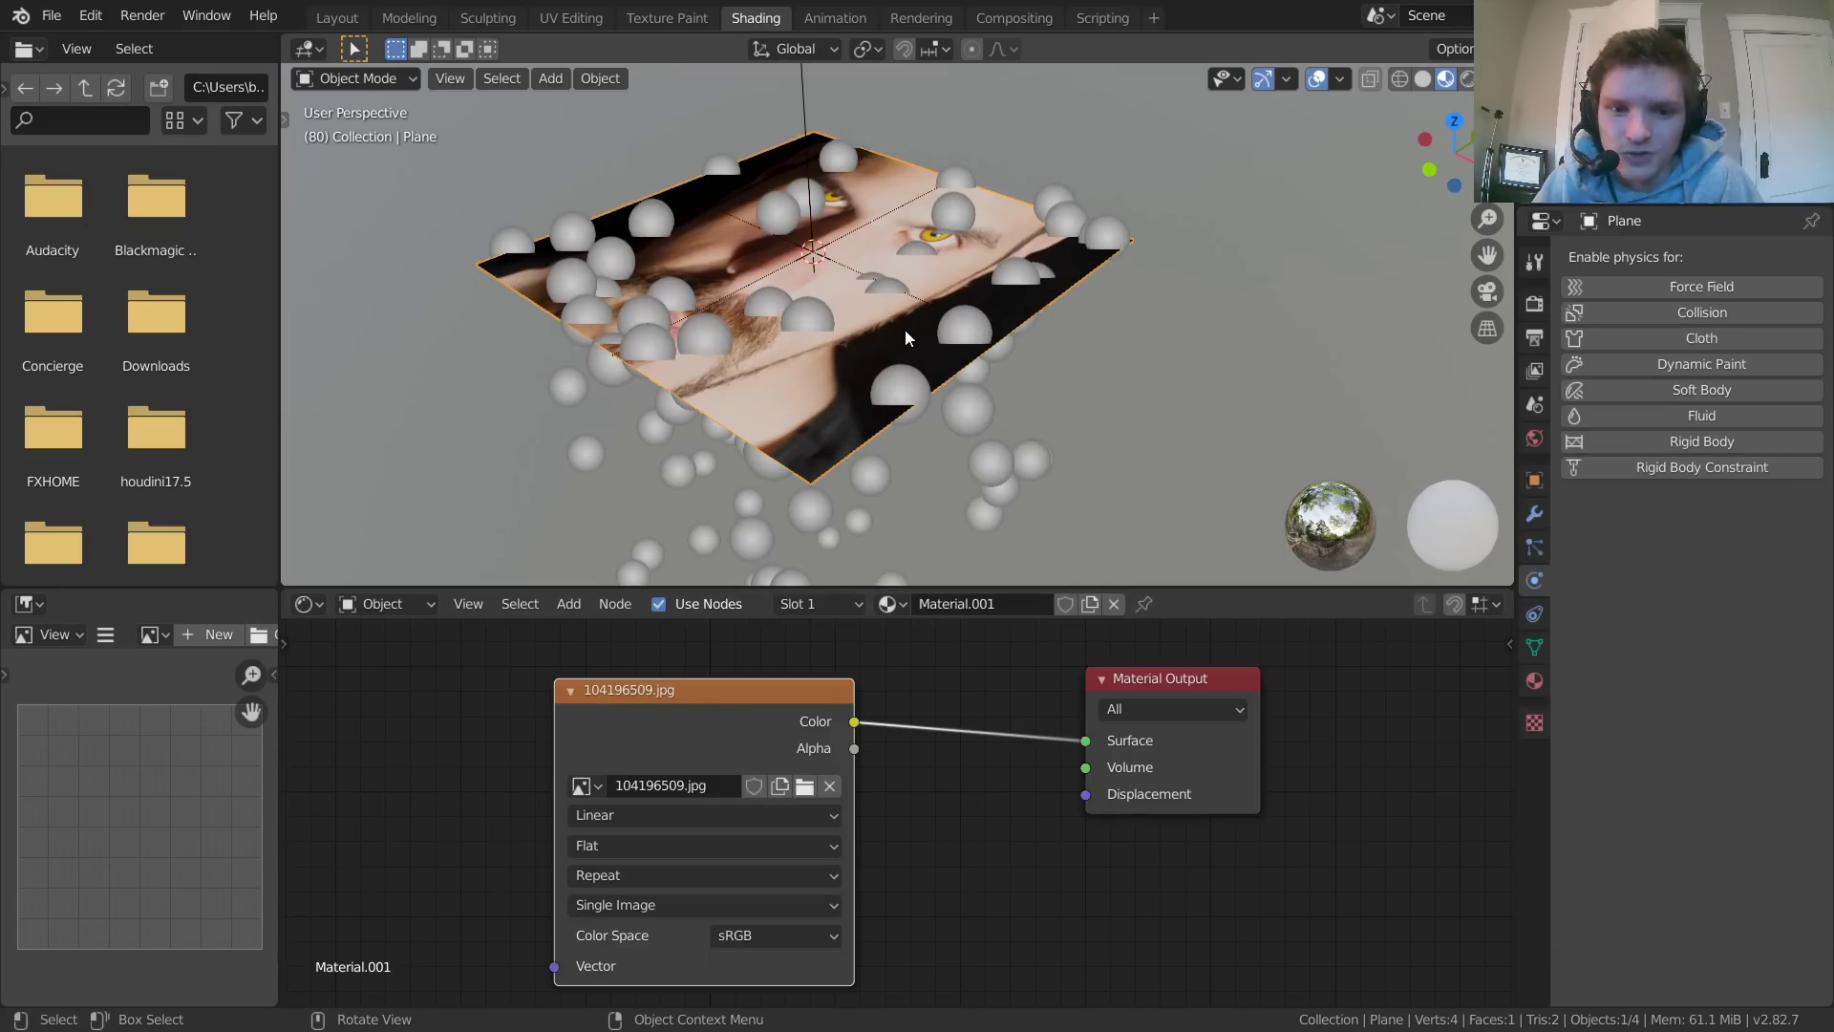
left_click(1538, 550)
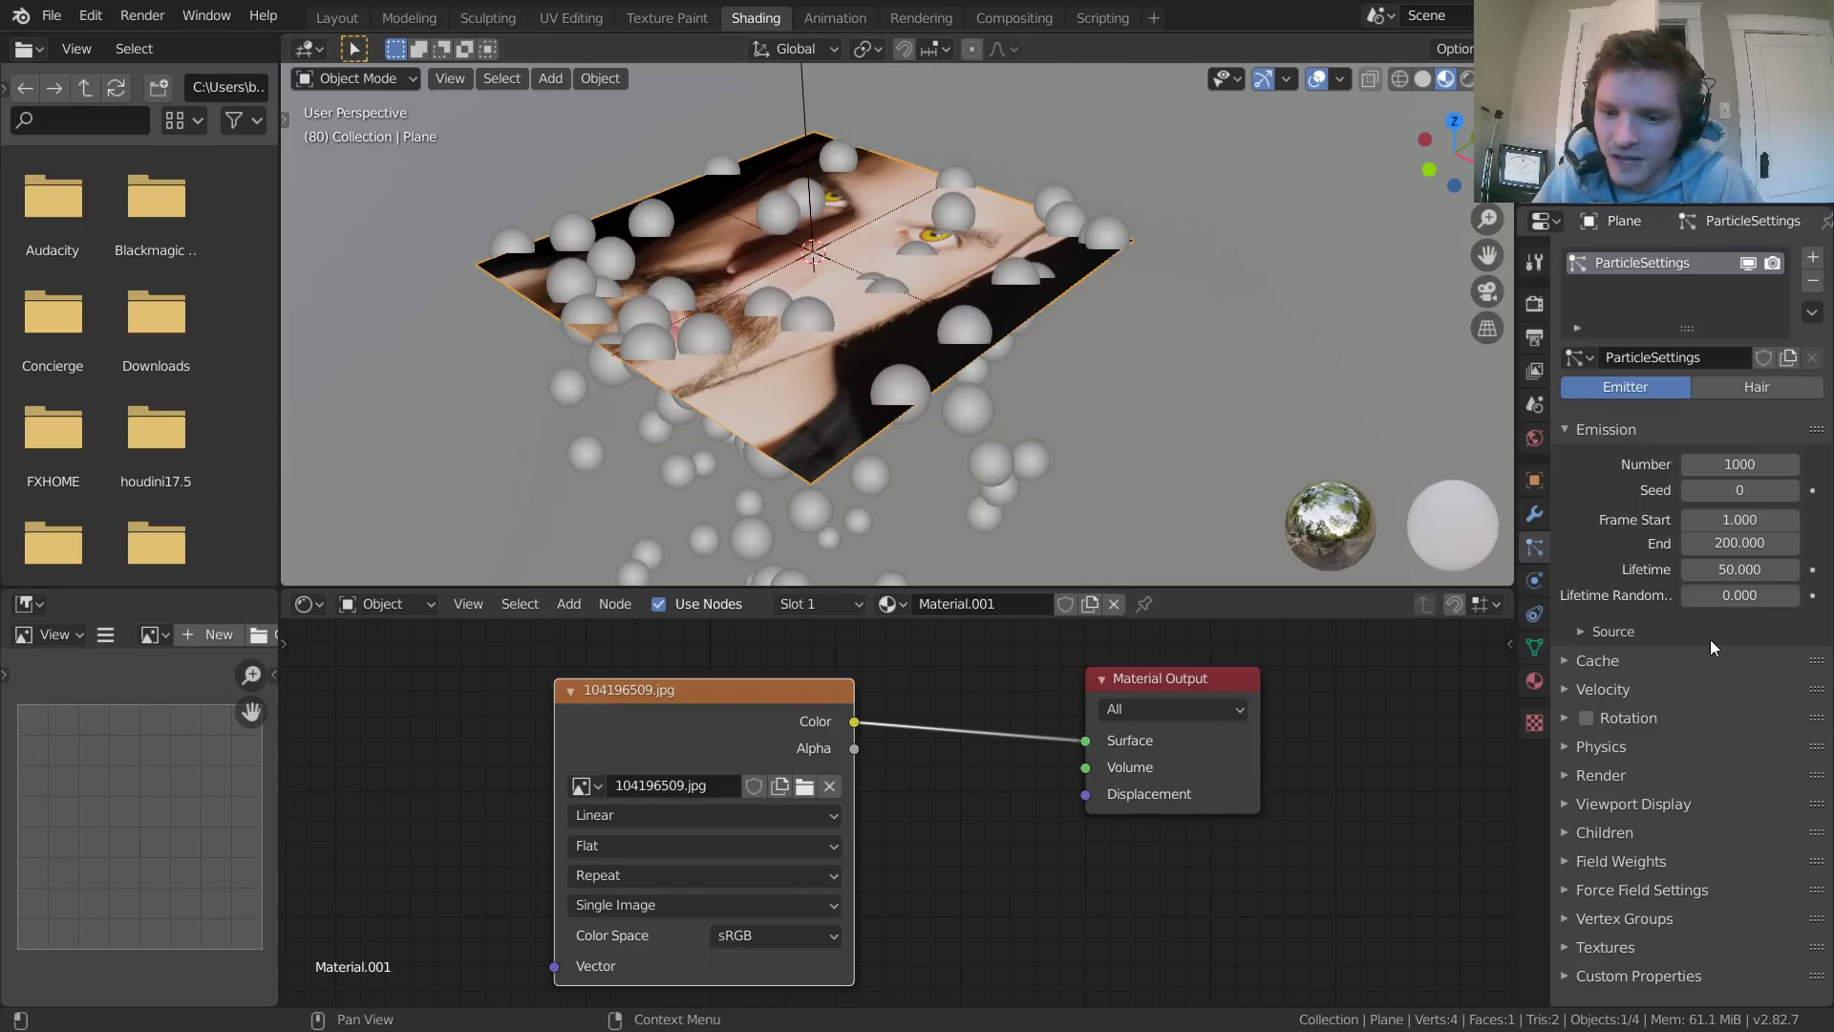
left_click(1609, 764)
scroll(1624, 754, "down", 4)
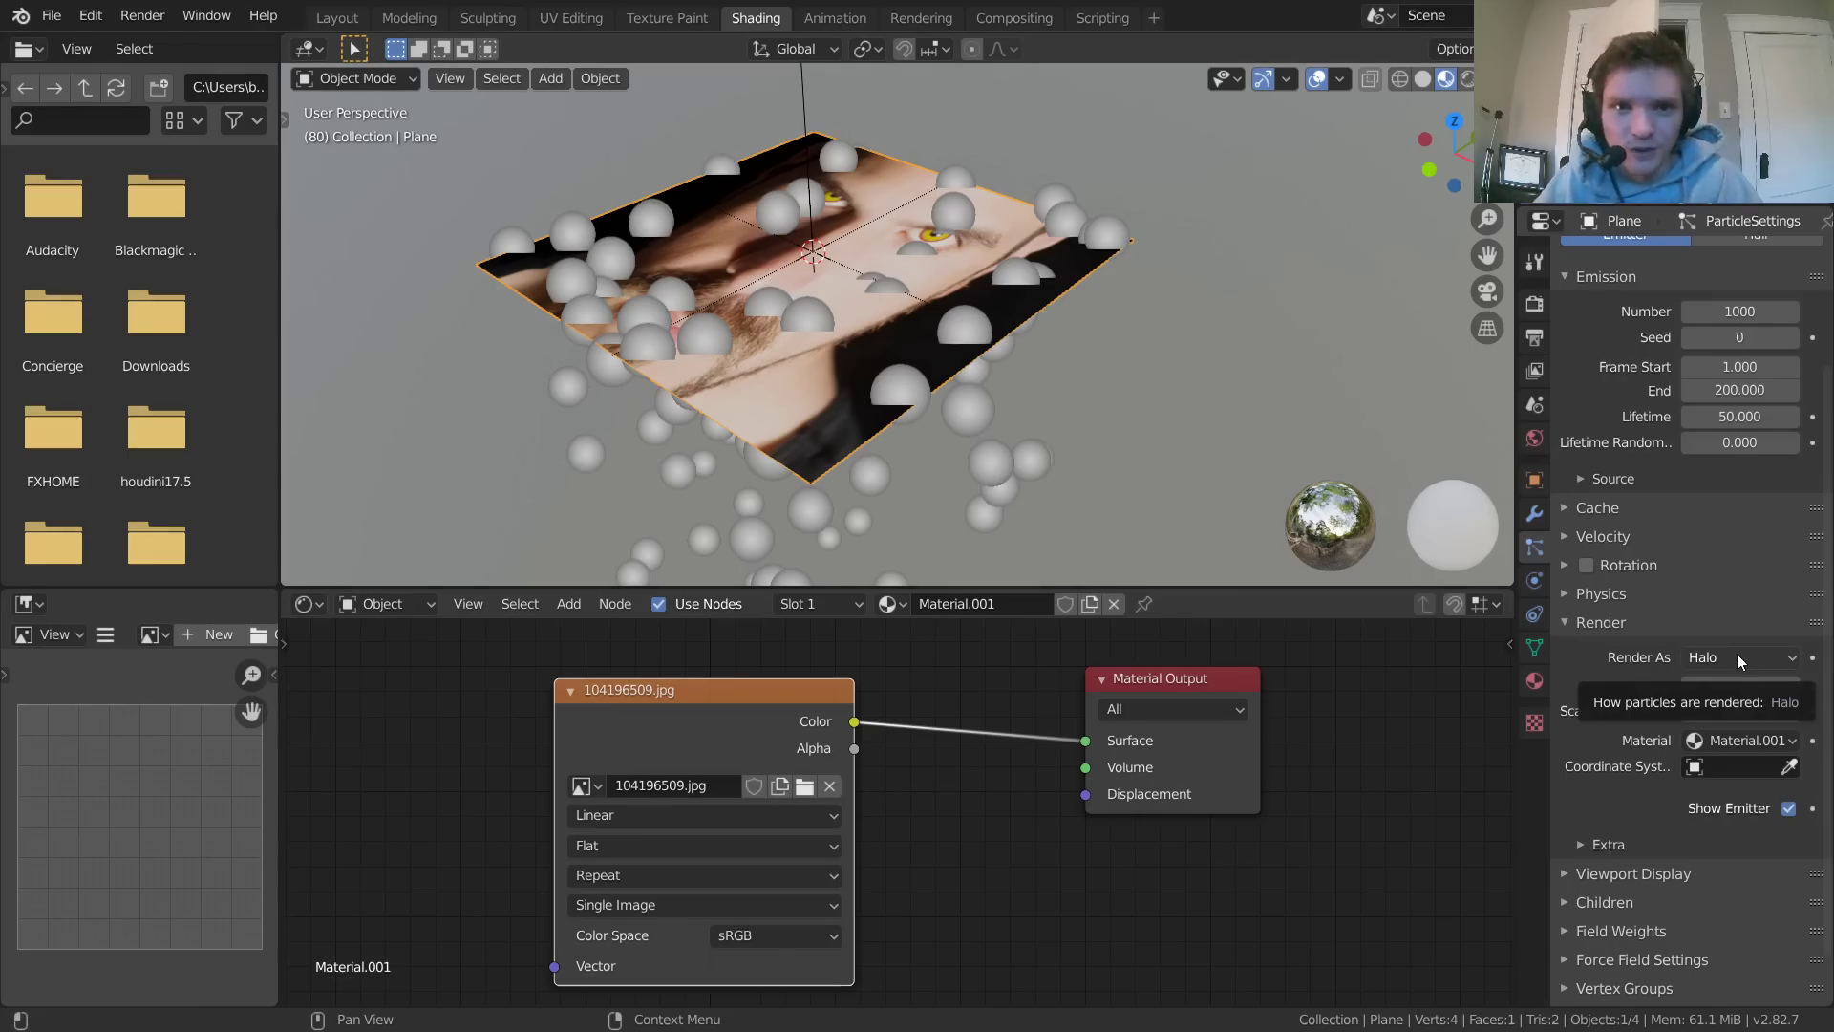
scroll(903, 243, "down", 4)
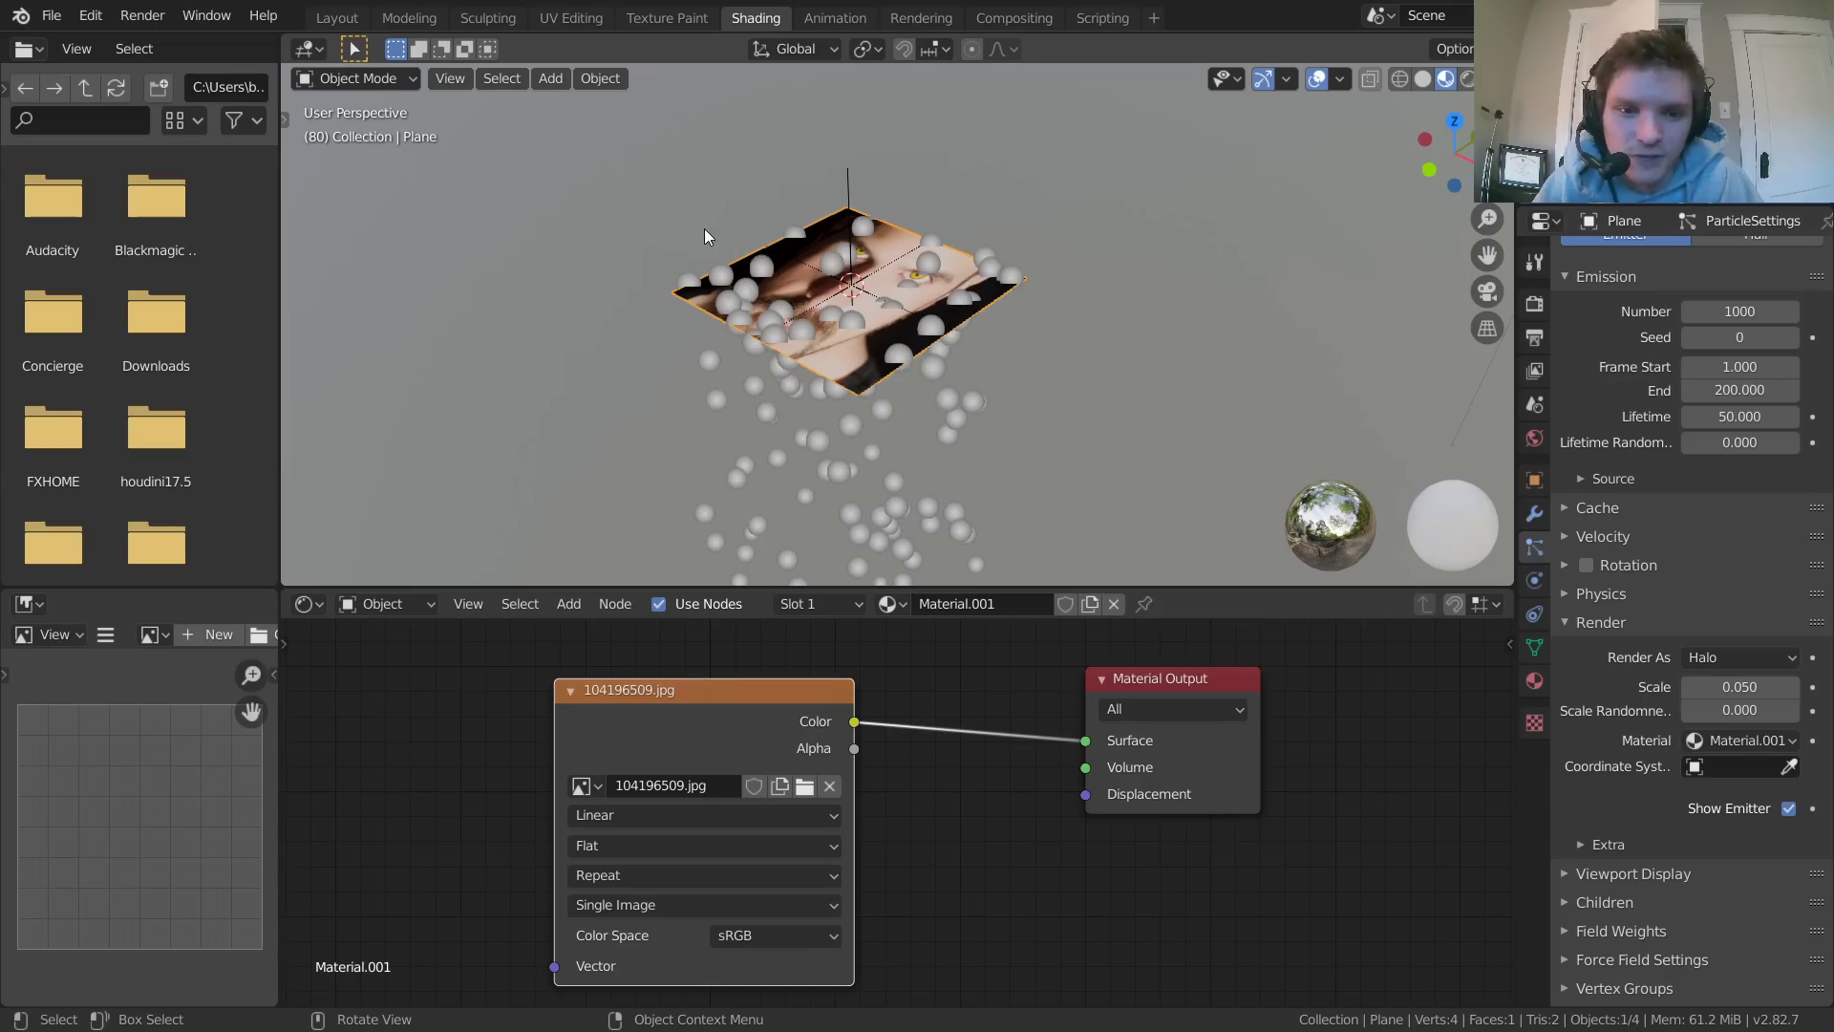
Add a cube mesh and move it along the X axis, clear of the plane
key("shift+a")
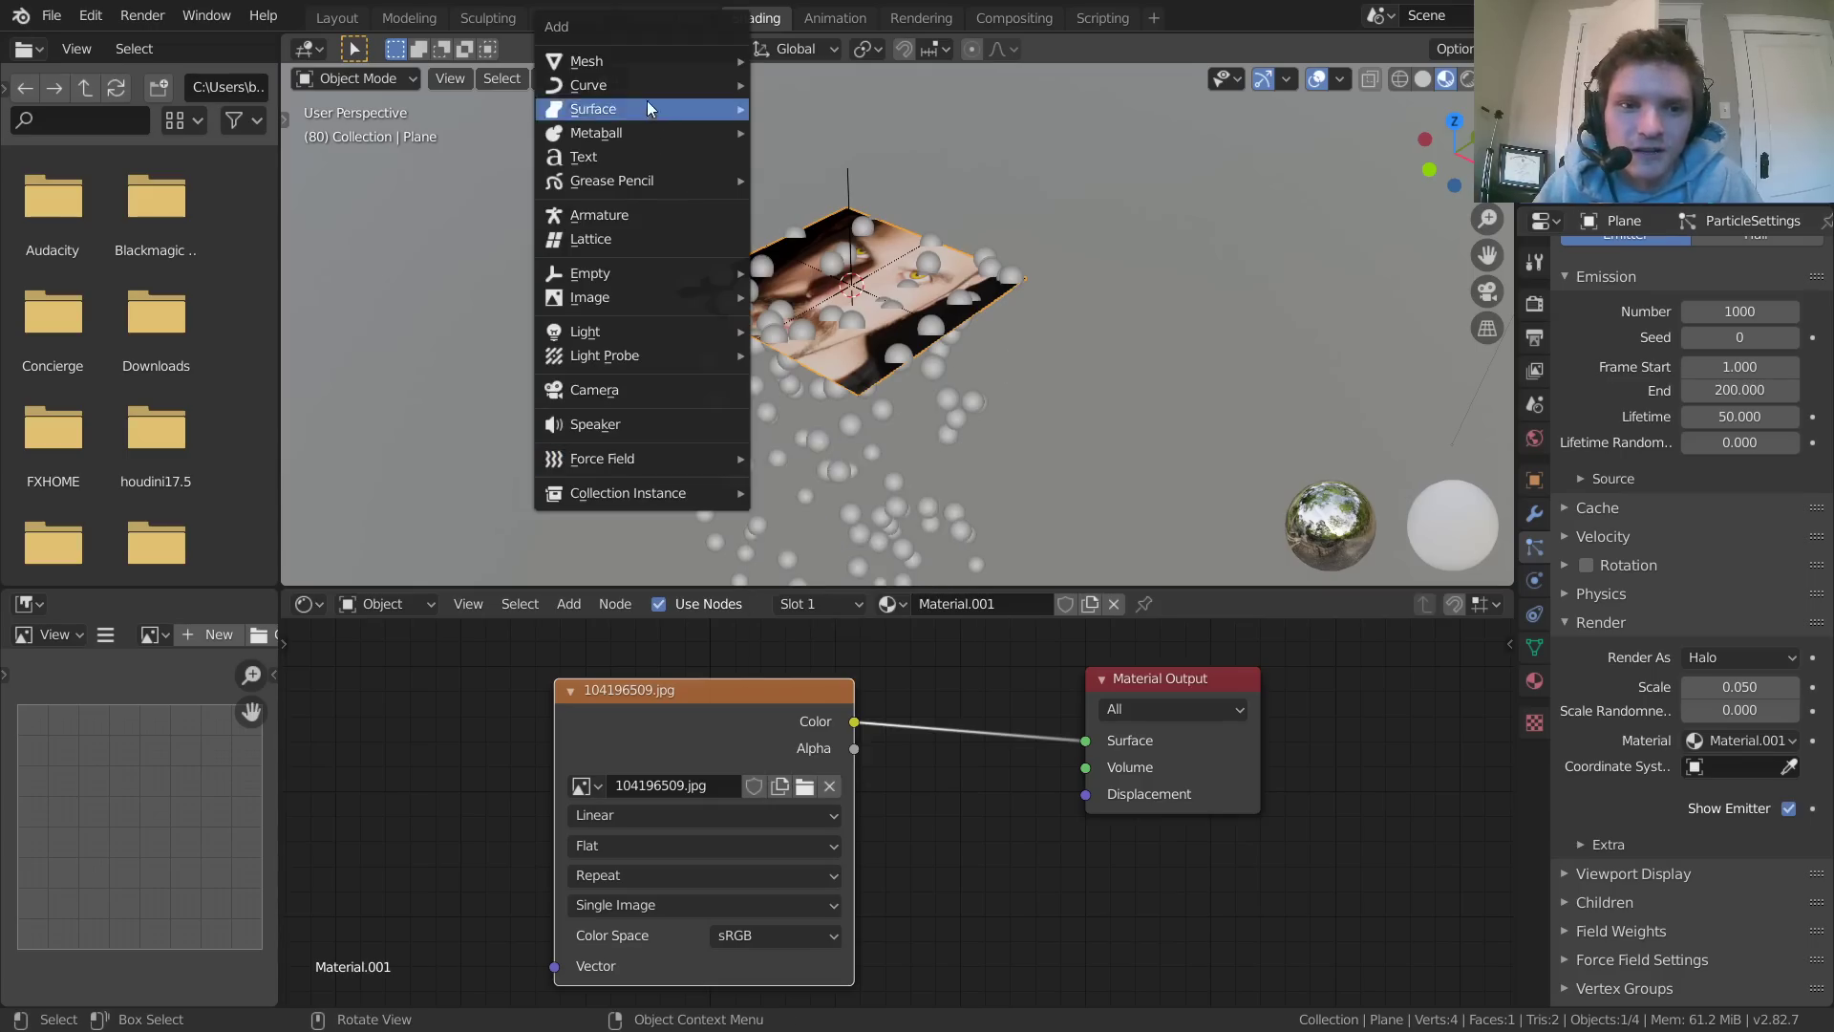
mouse_move(655, 61)
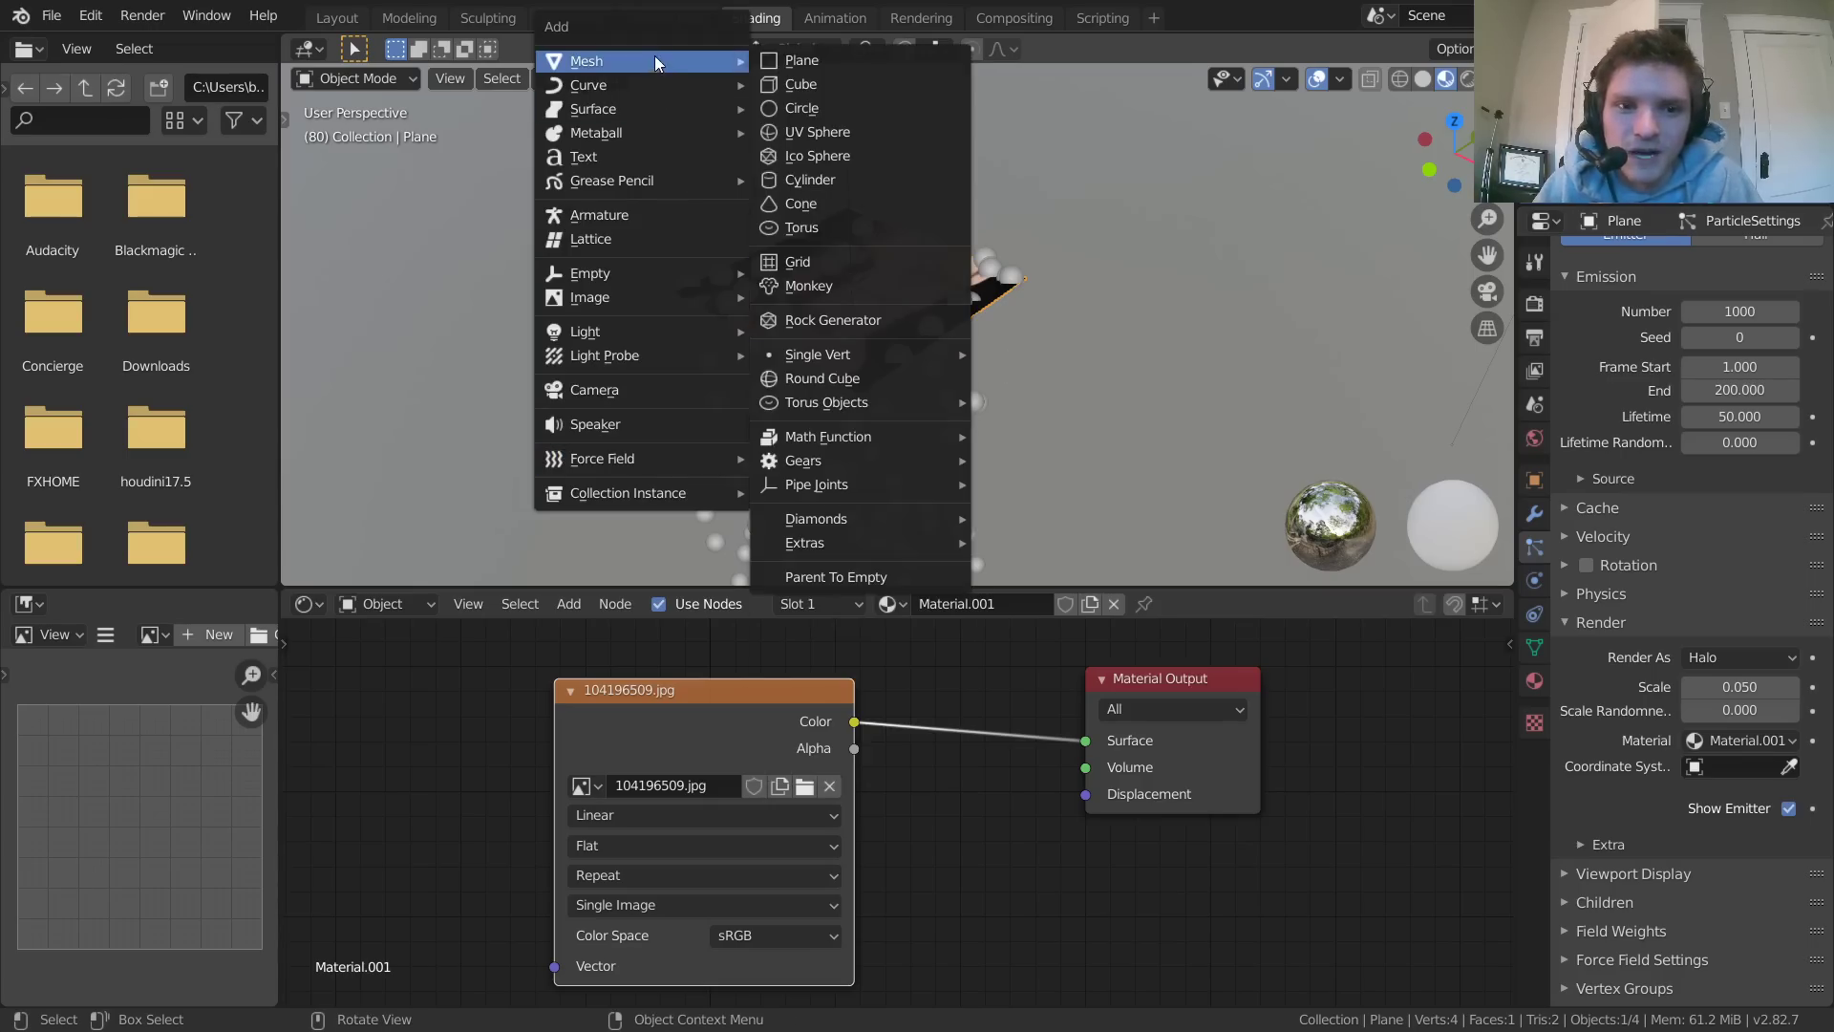
left_click(842, 84)
key("g")
key("x")
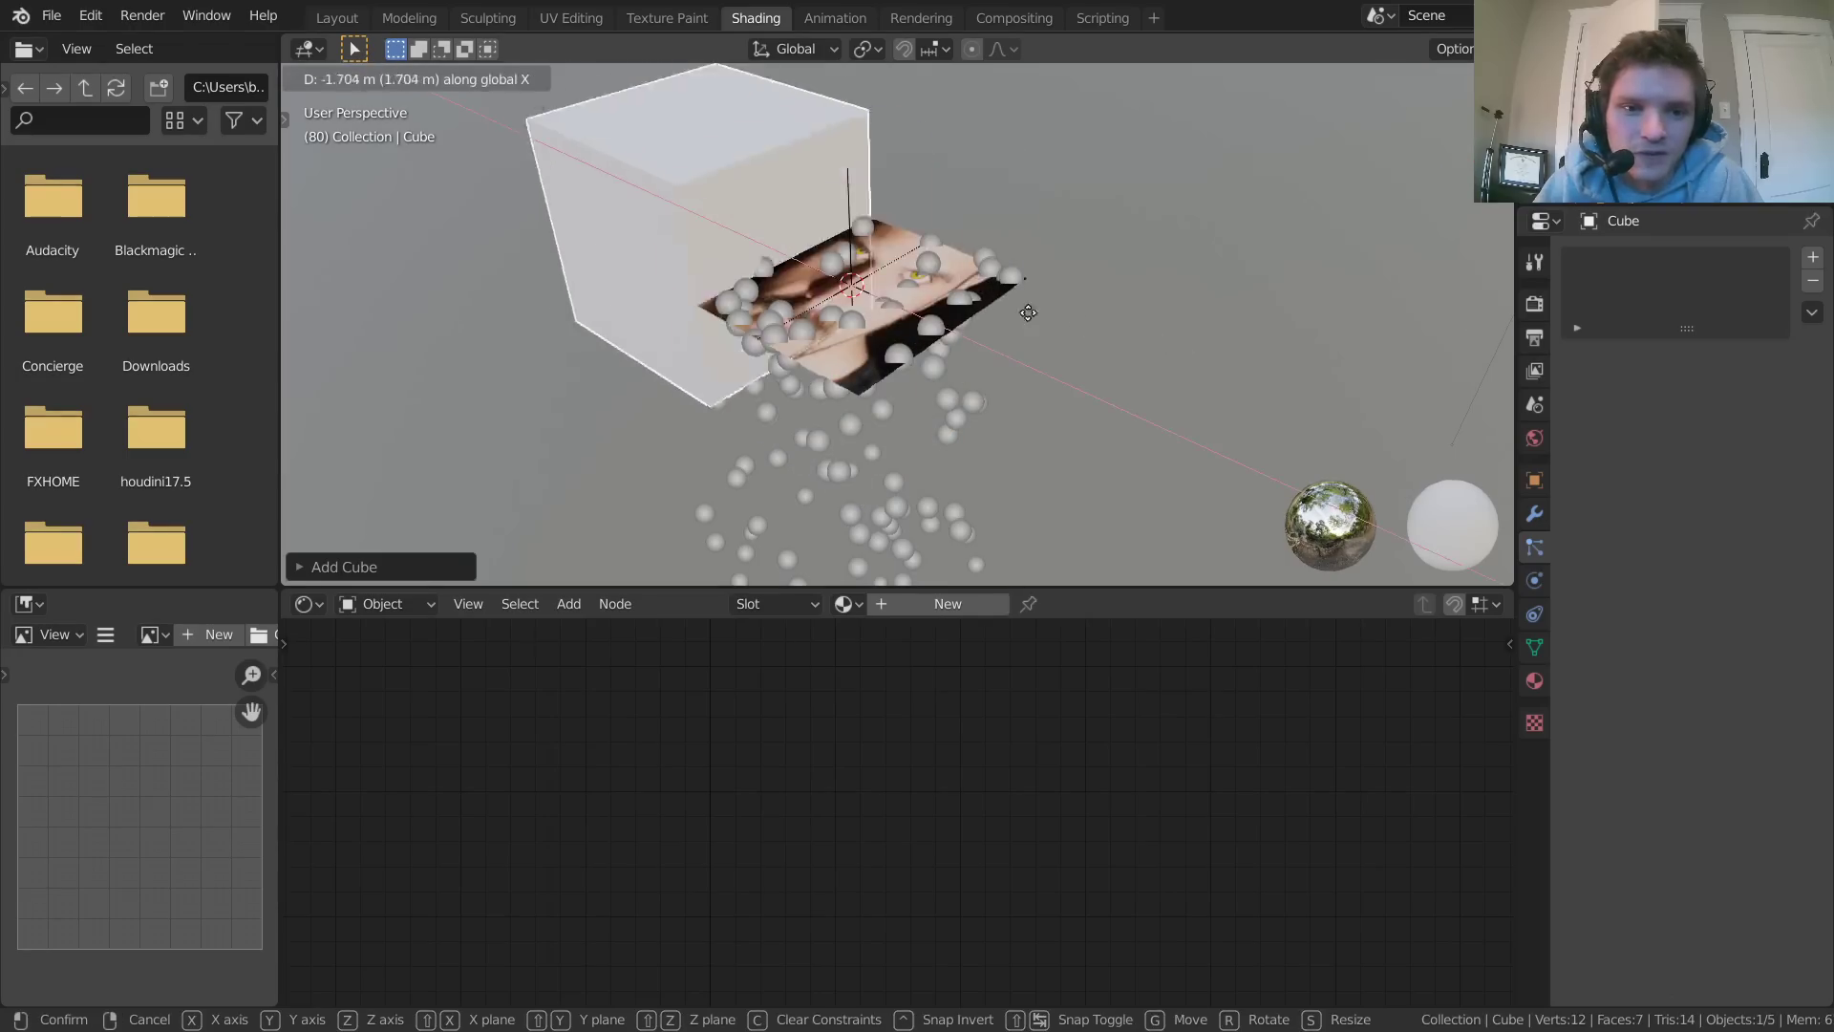
left_click(803, 247)
middle_click_drag(803, 247, 726, 306)
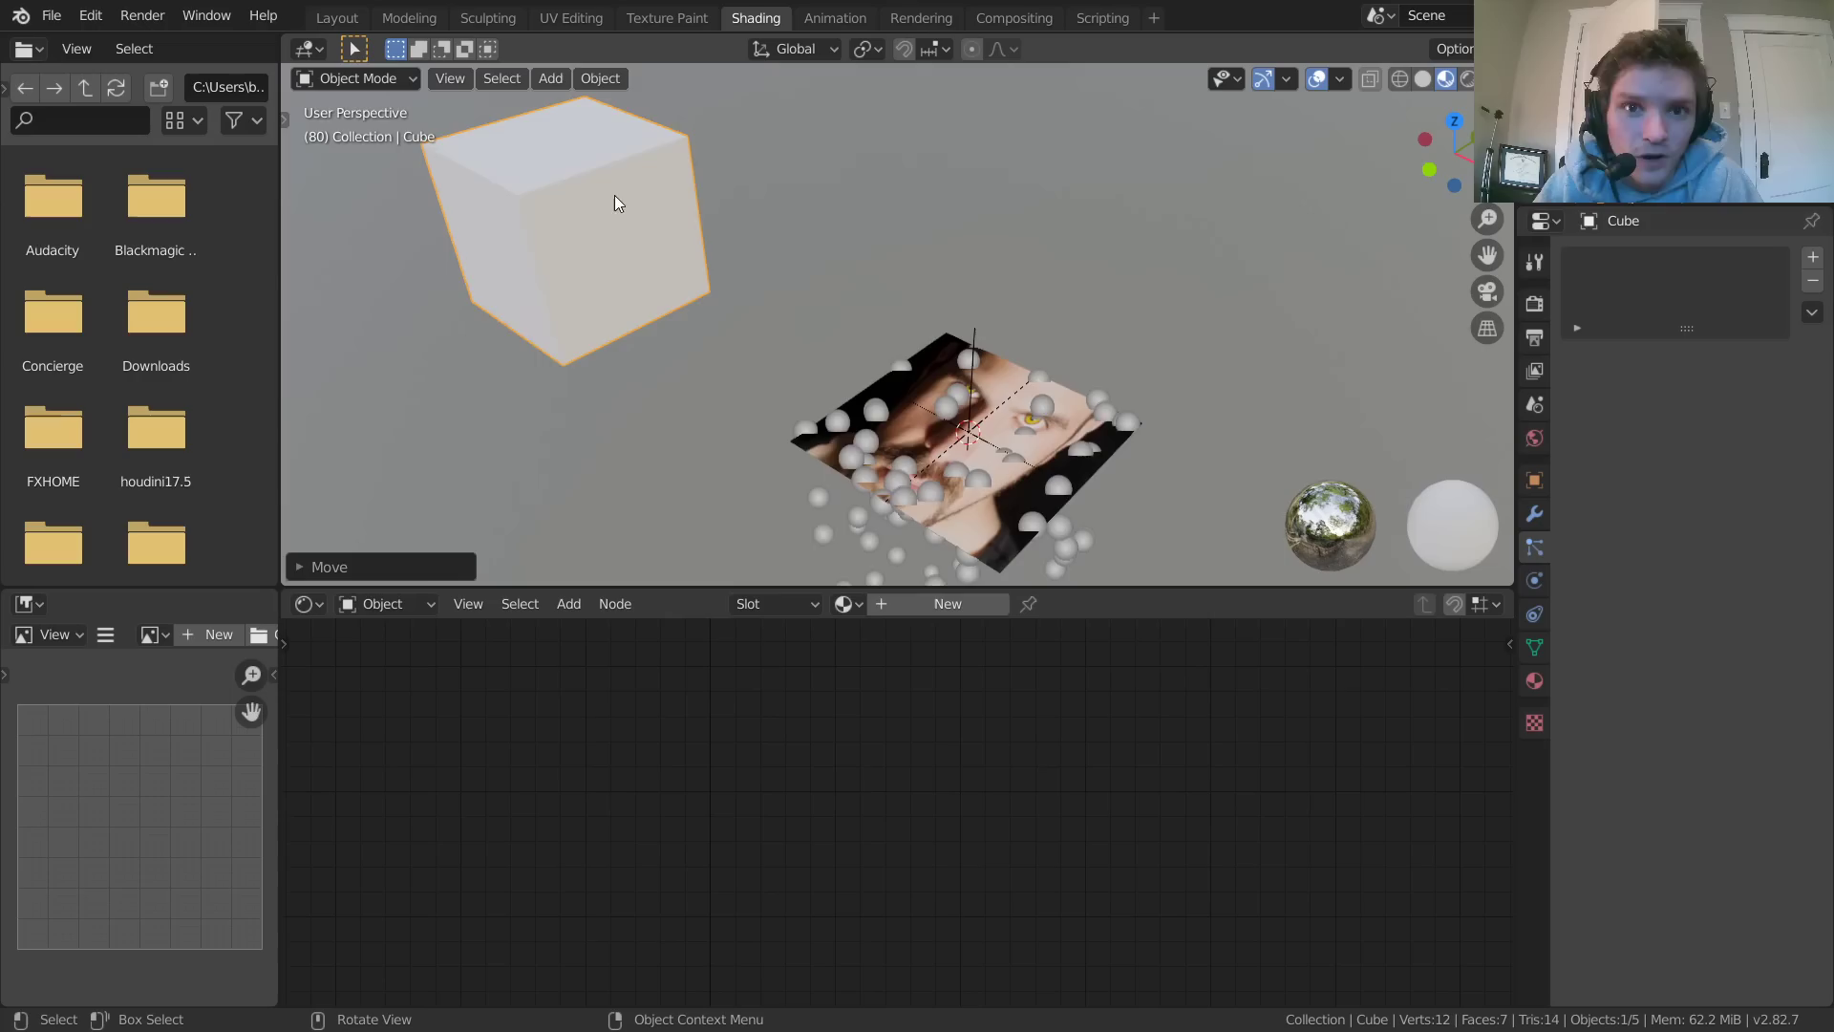
Reselect the plane and set its particle system to render the particles as Object
scroll(708, 274, "up", 3)
left_click(1091, 438)
scroll(967, 456, "down", 3)
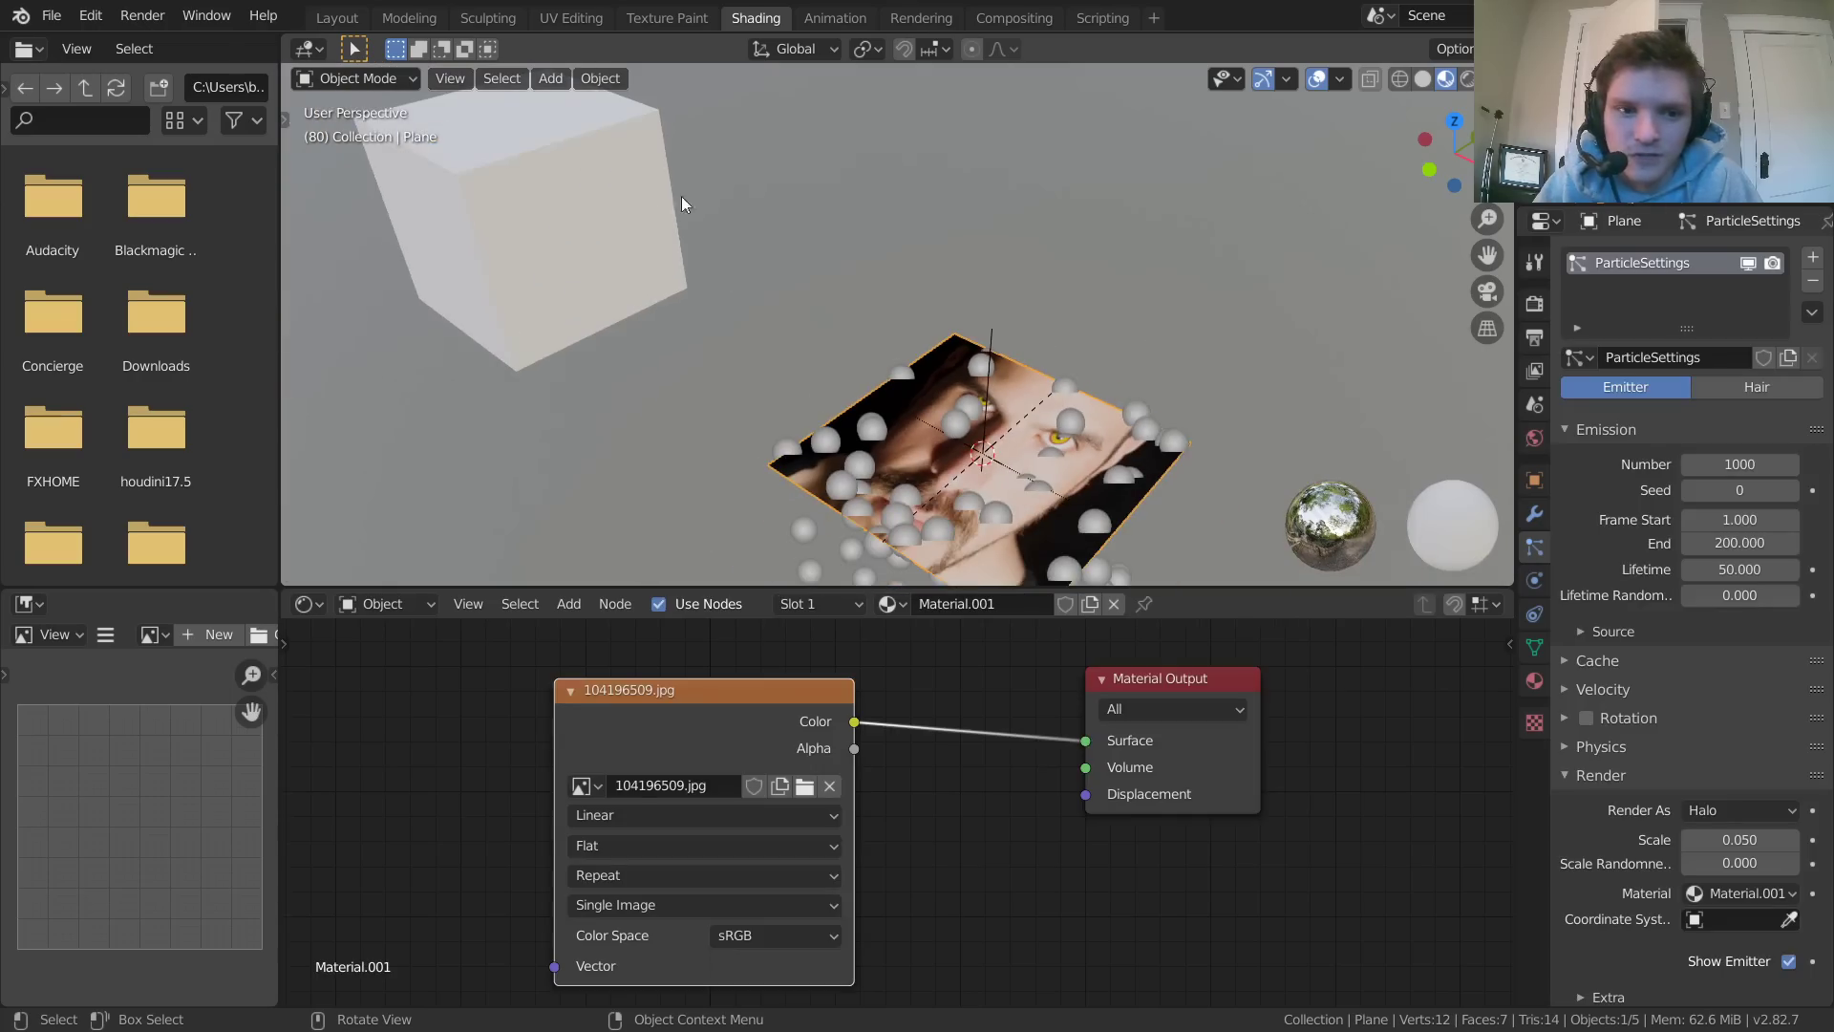
middle_click_drag(1306, 513, 988, 323, "shift")
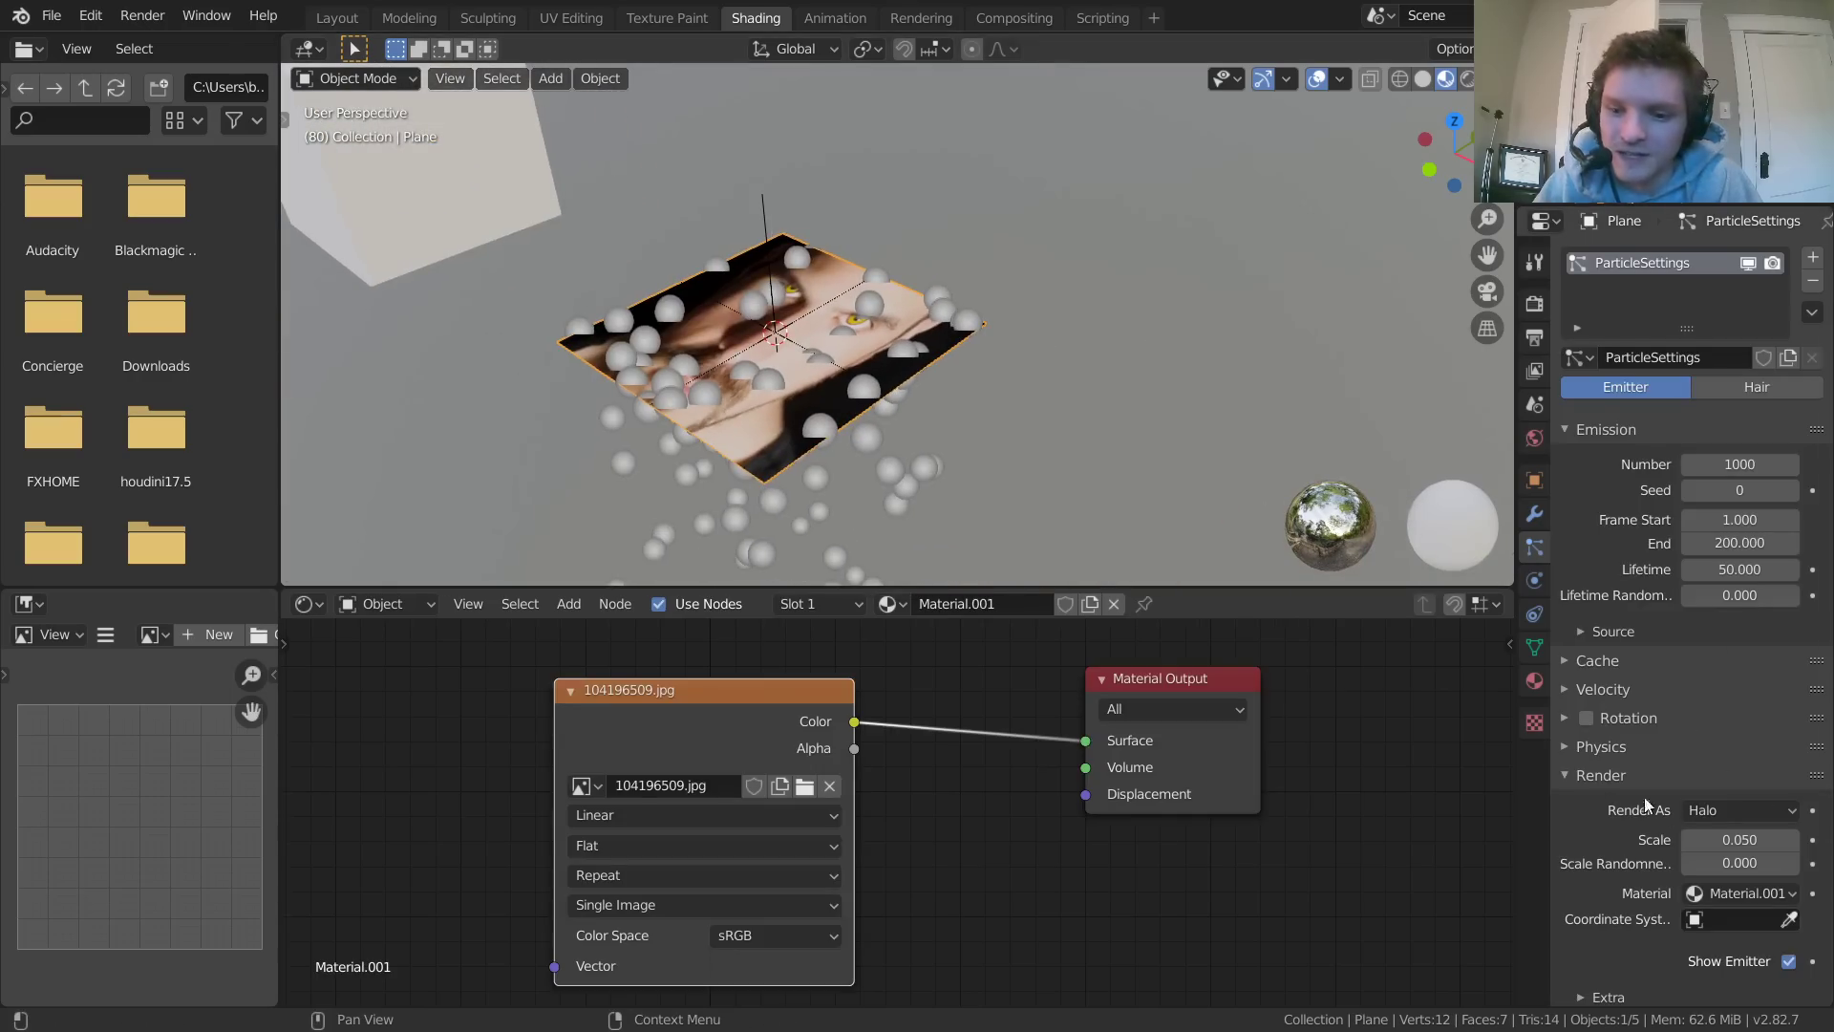
scroll(1609, 772, "down", 3)
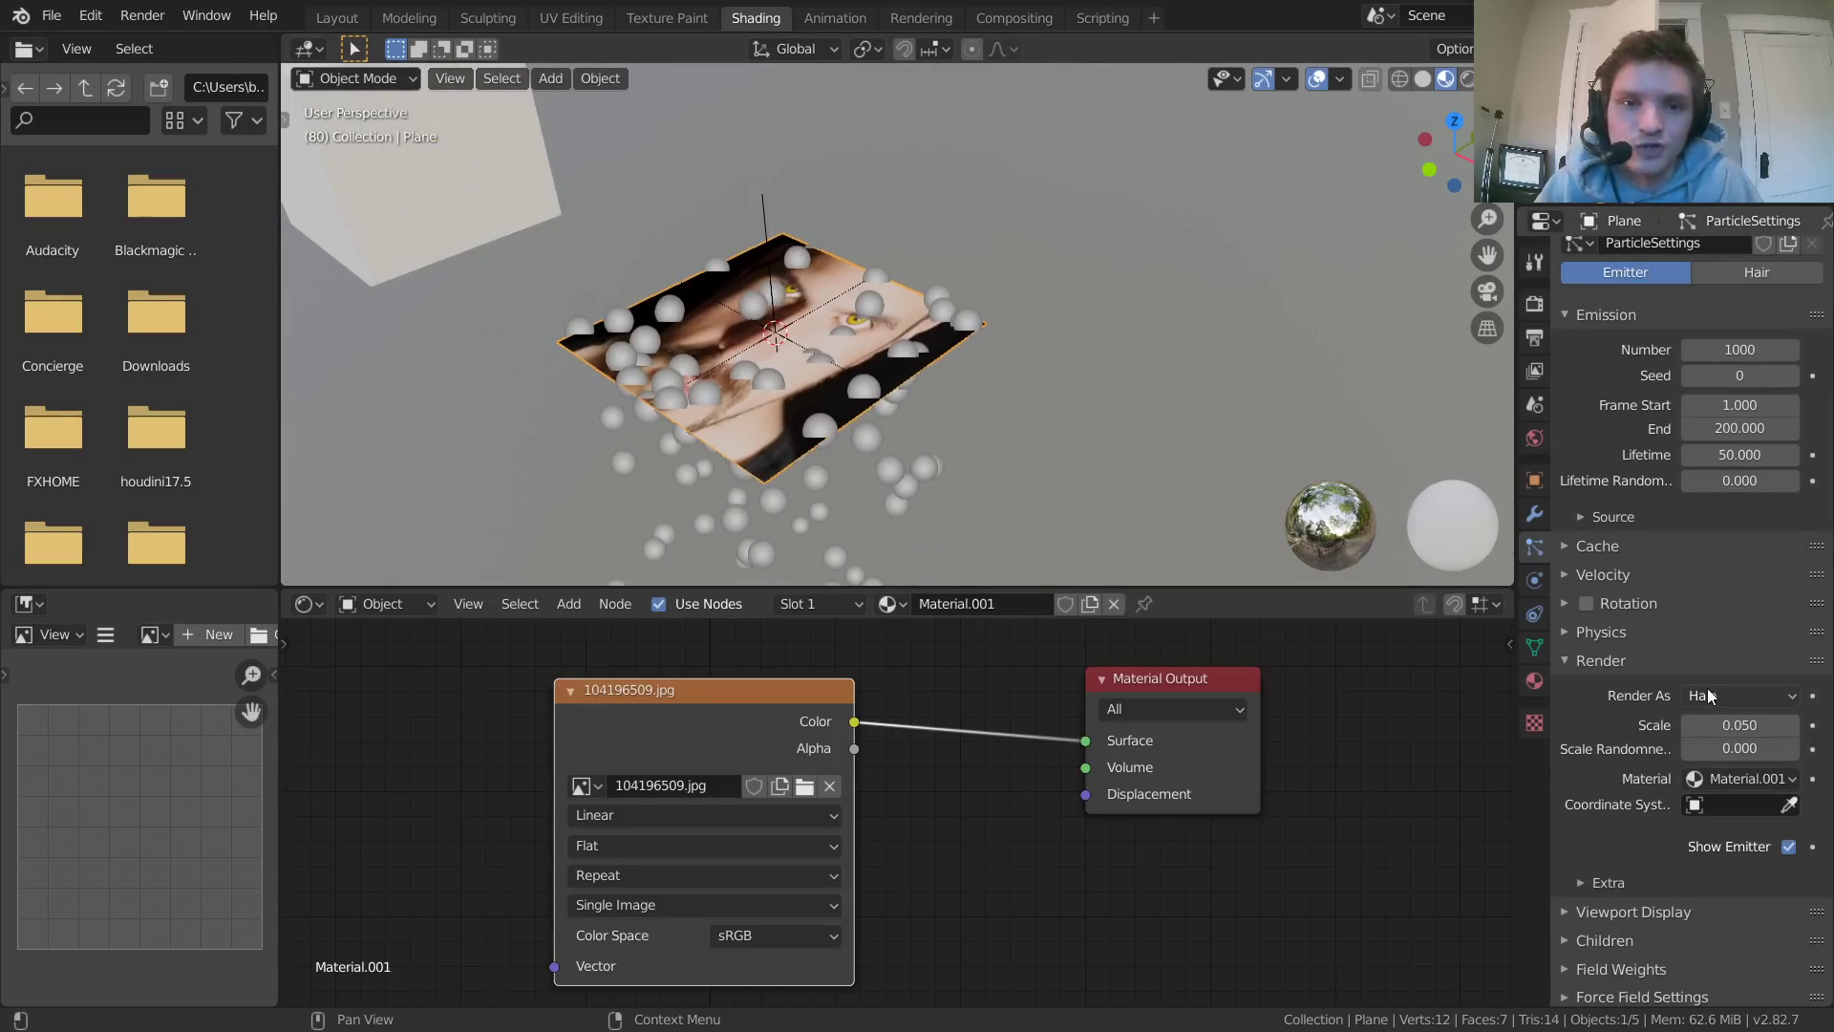
left_click(1707, 692)
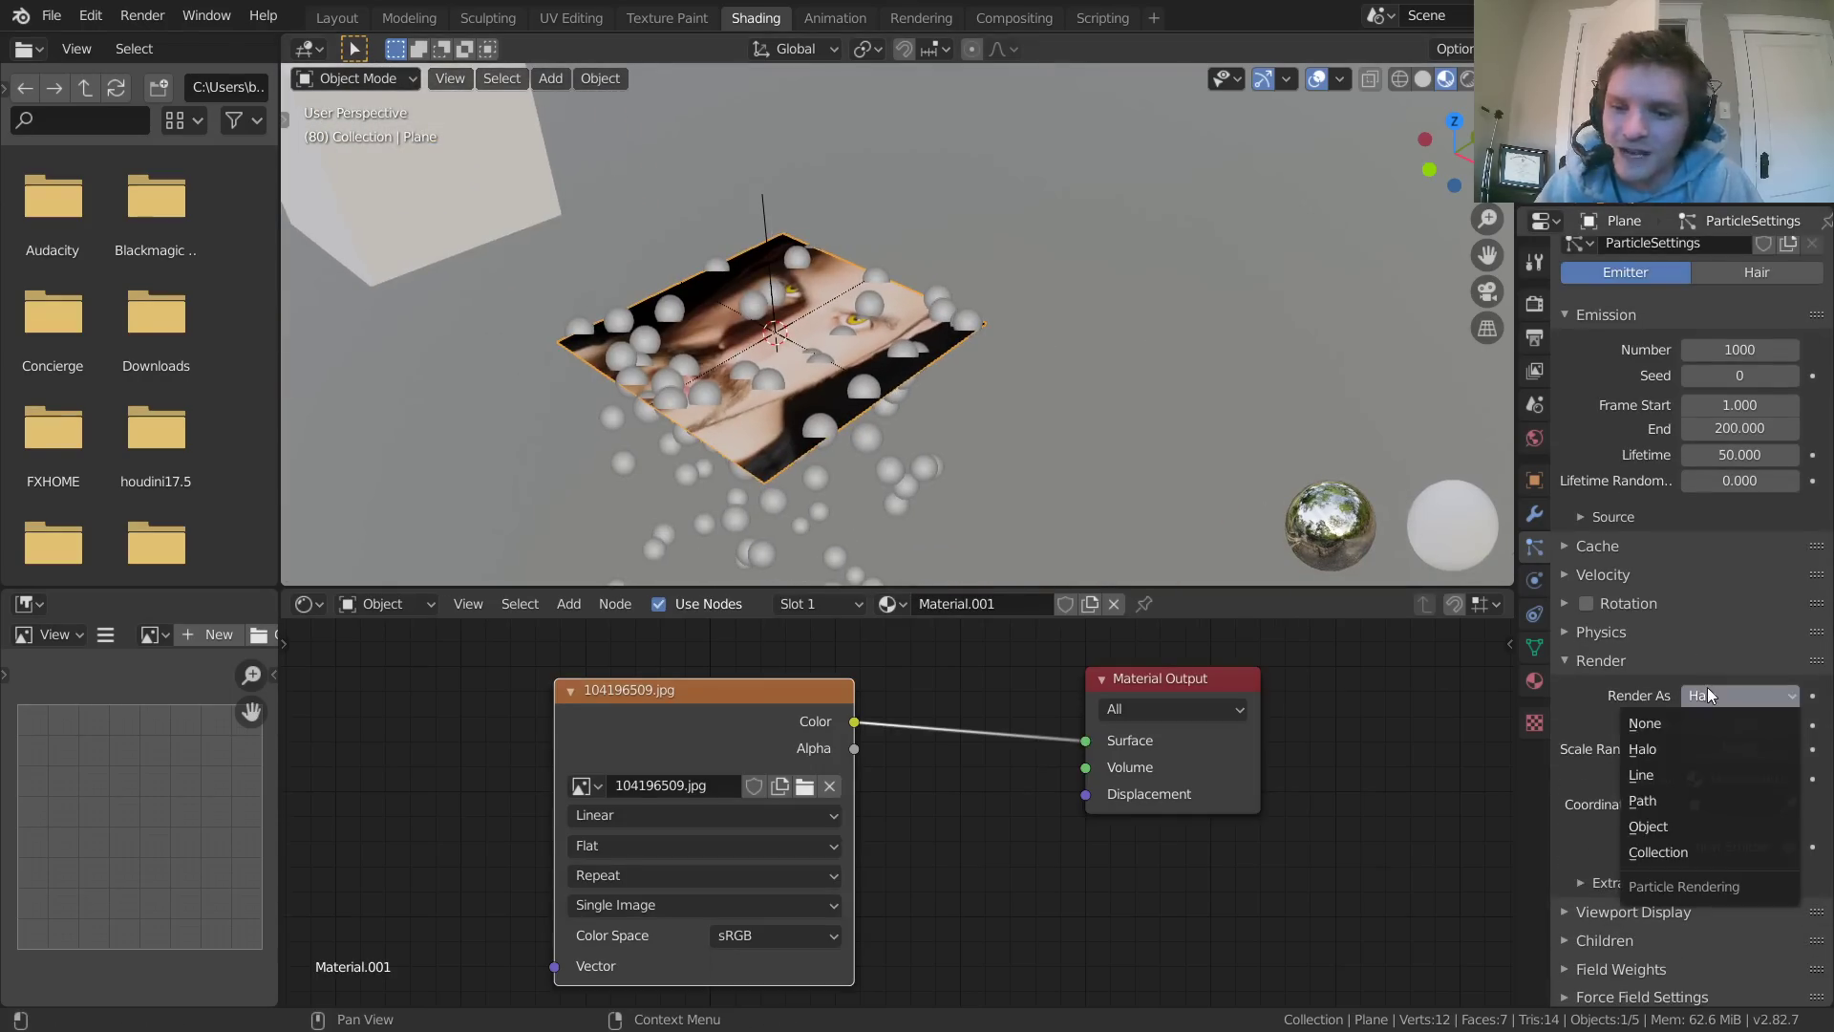
left_click(1662, 828)
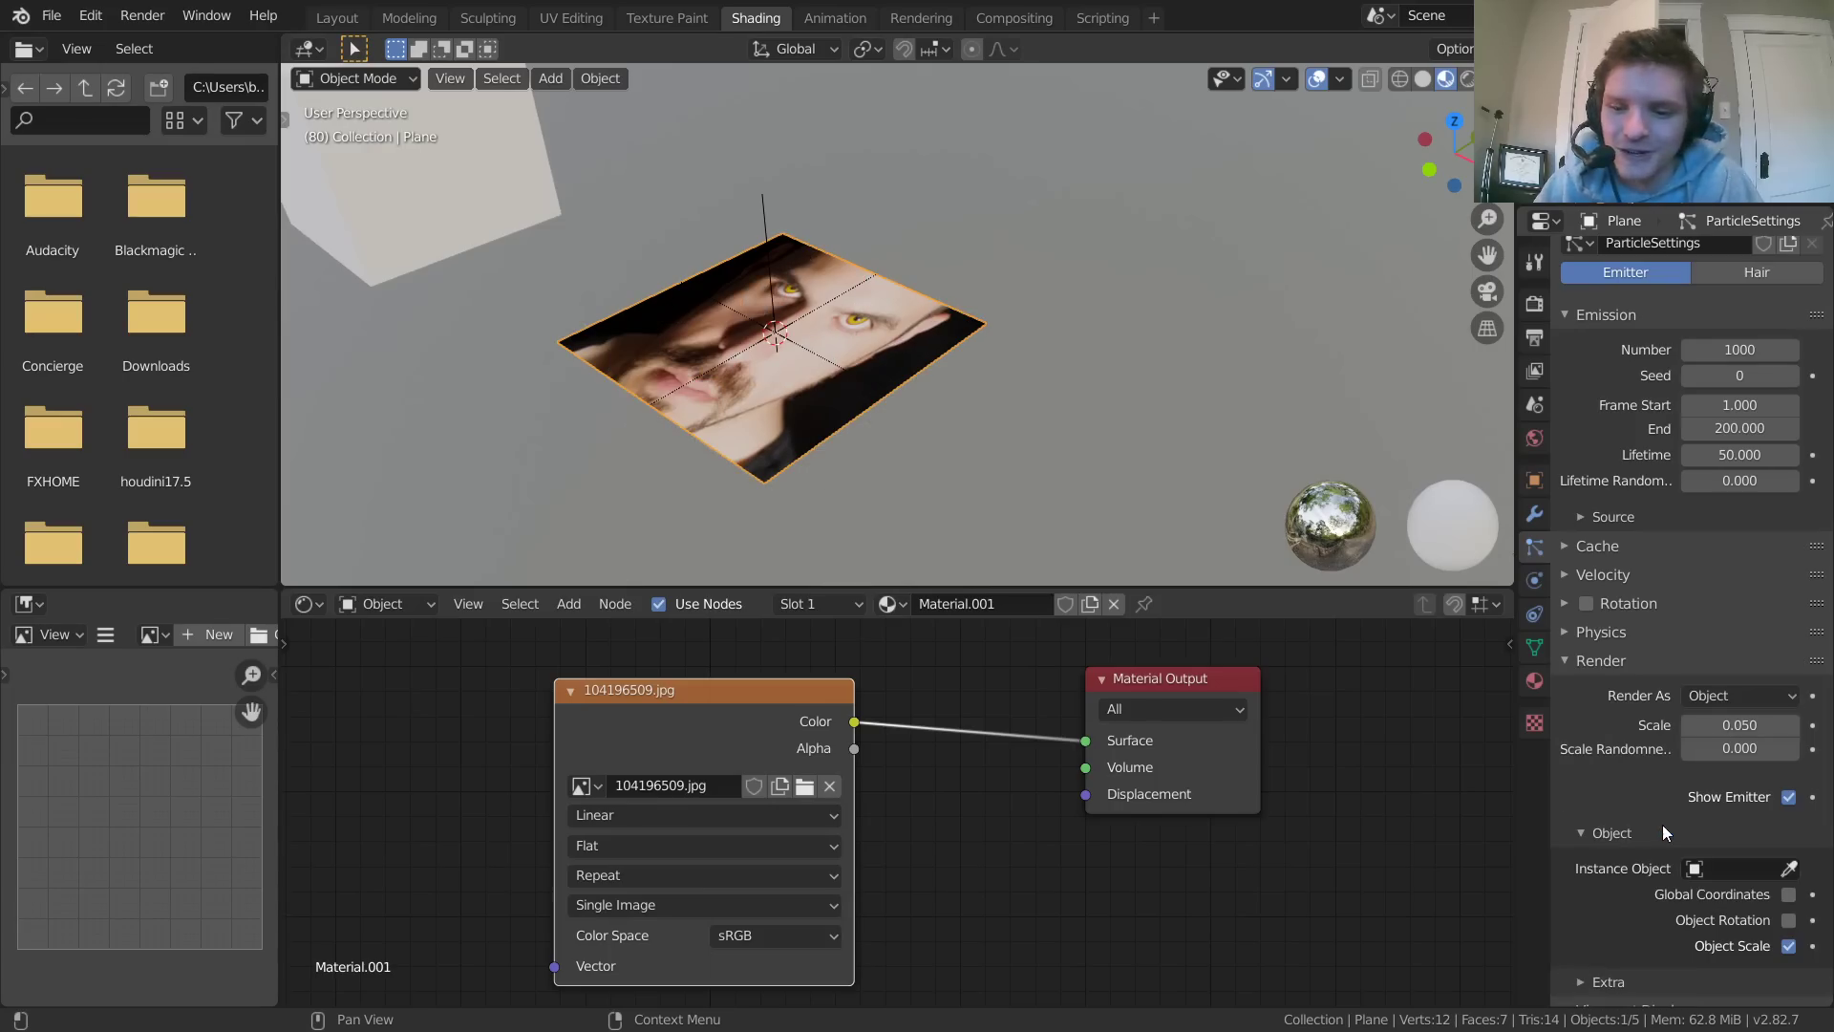
Pick the cube as the particles' instance object and play the animation briefly to preview the result
middle_click_drag(806, 286, 1131, 441, "shift")
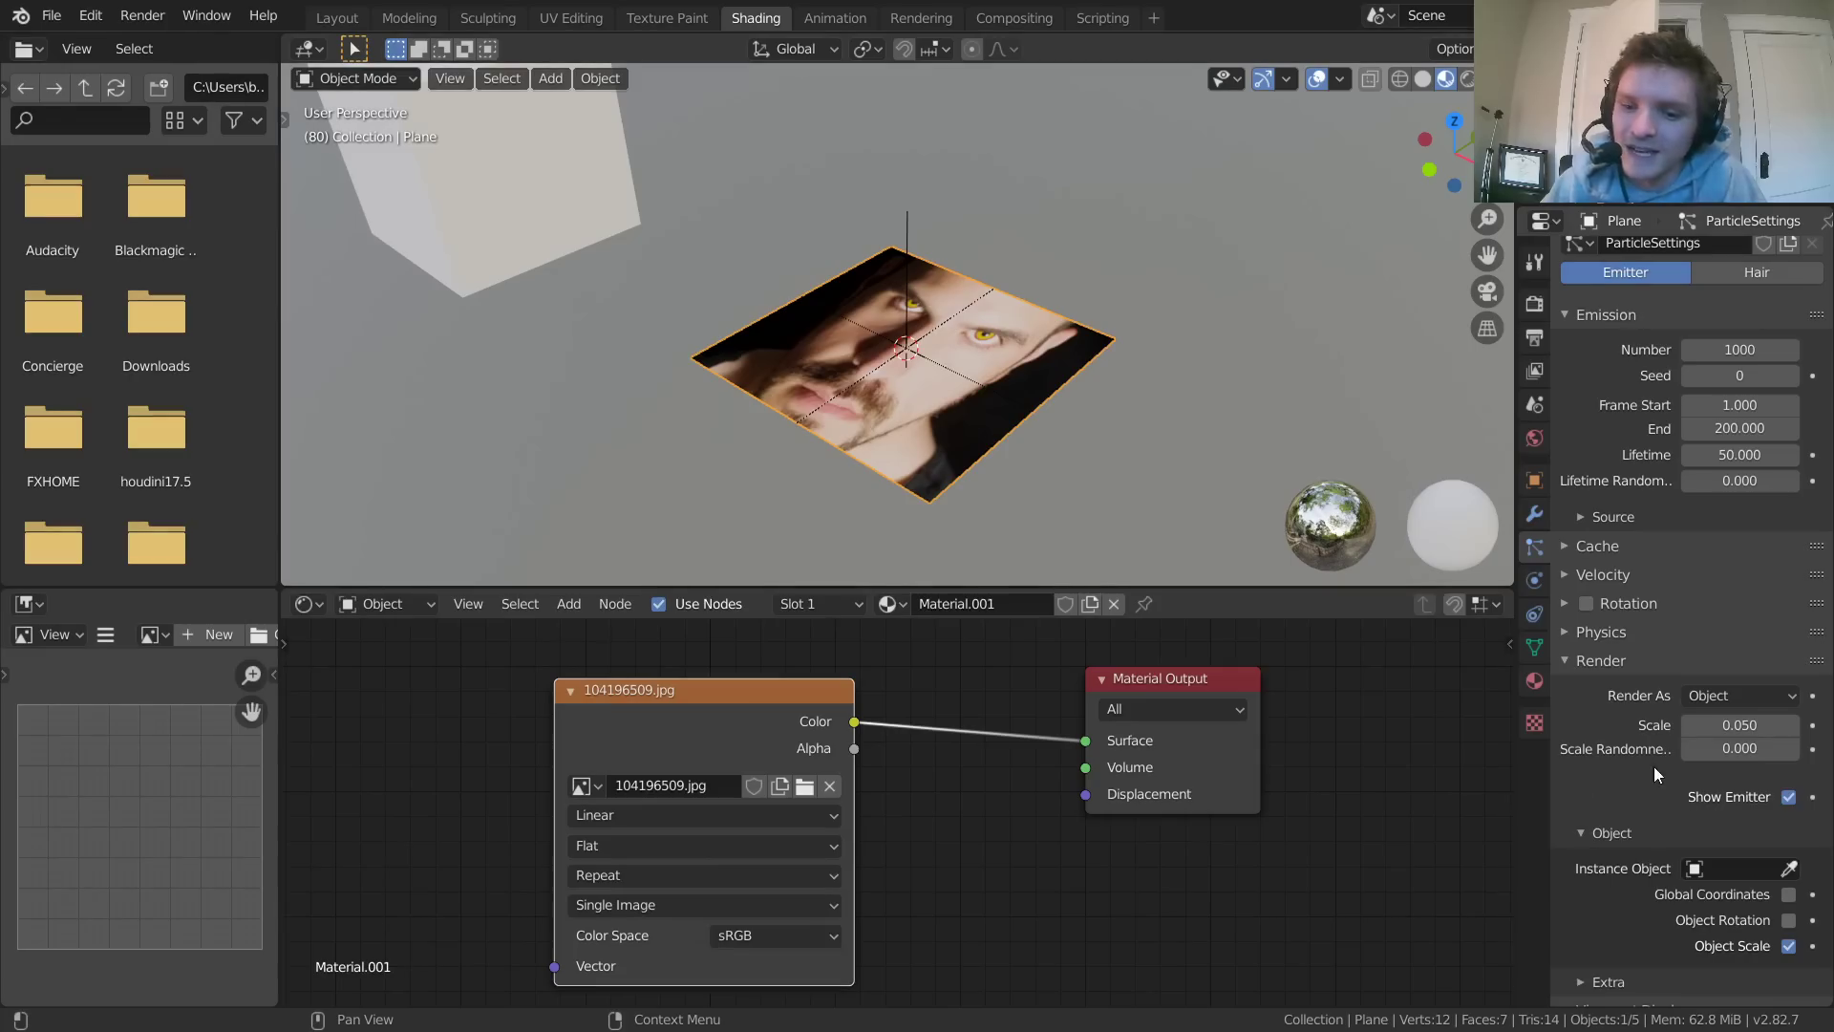
left_click(1734, 860)
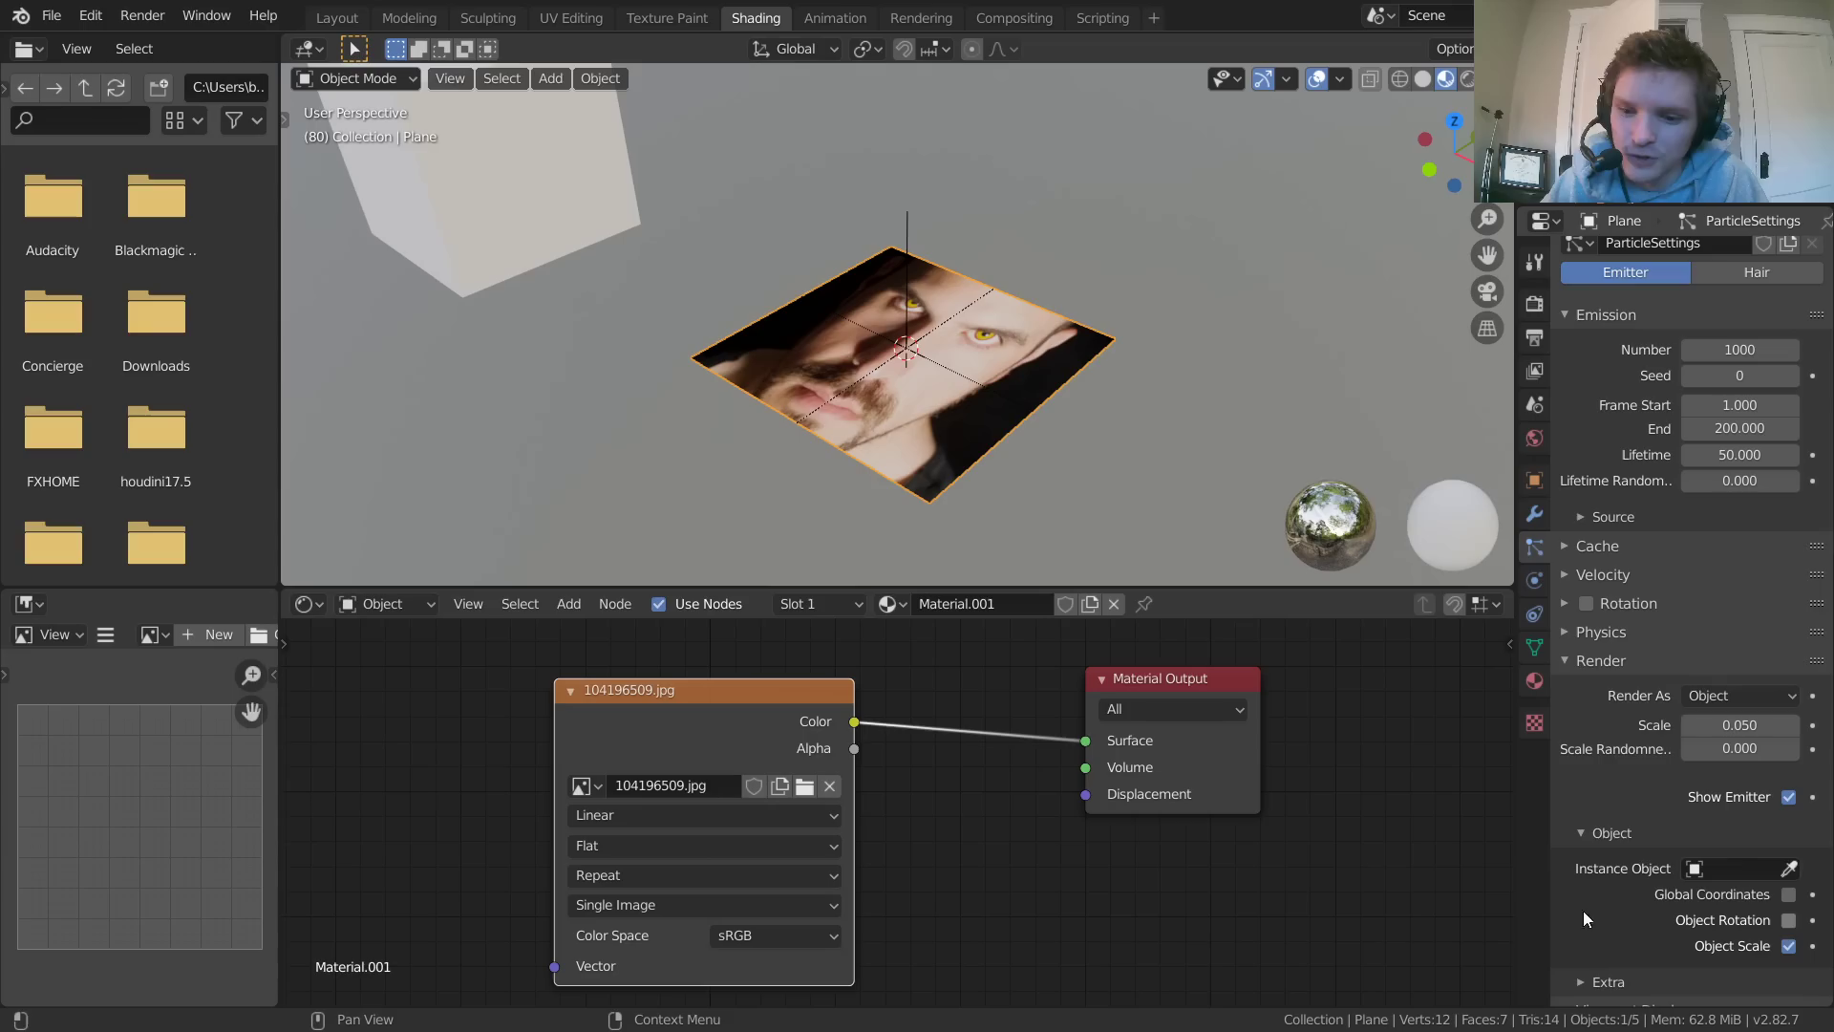
left_click(1789, 868)
left_click(434, 168)
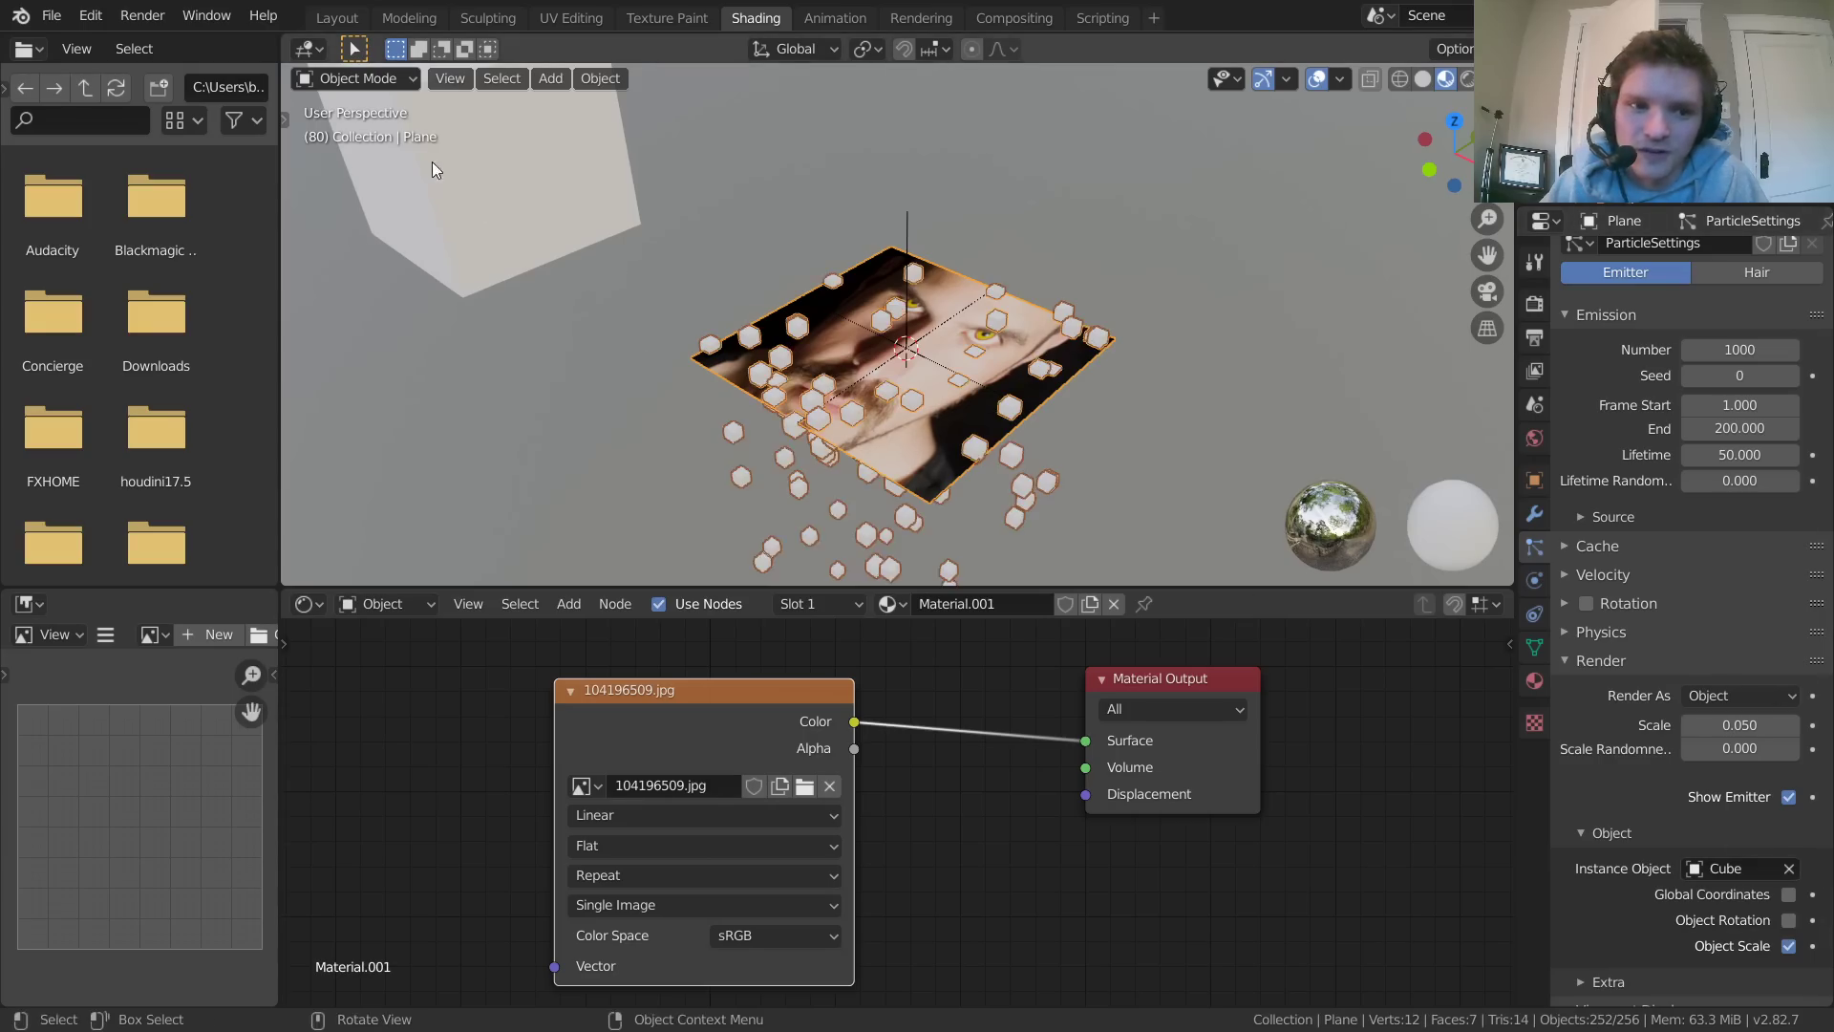
key("space")
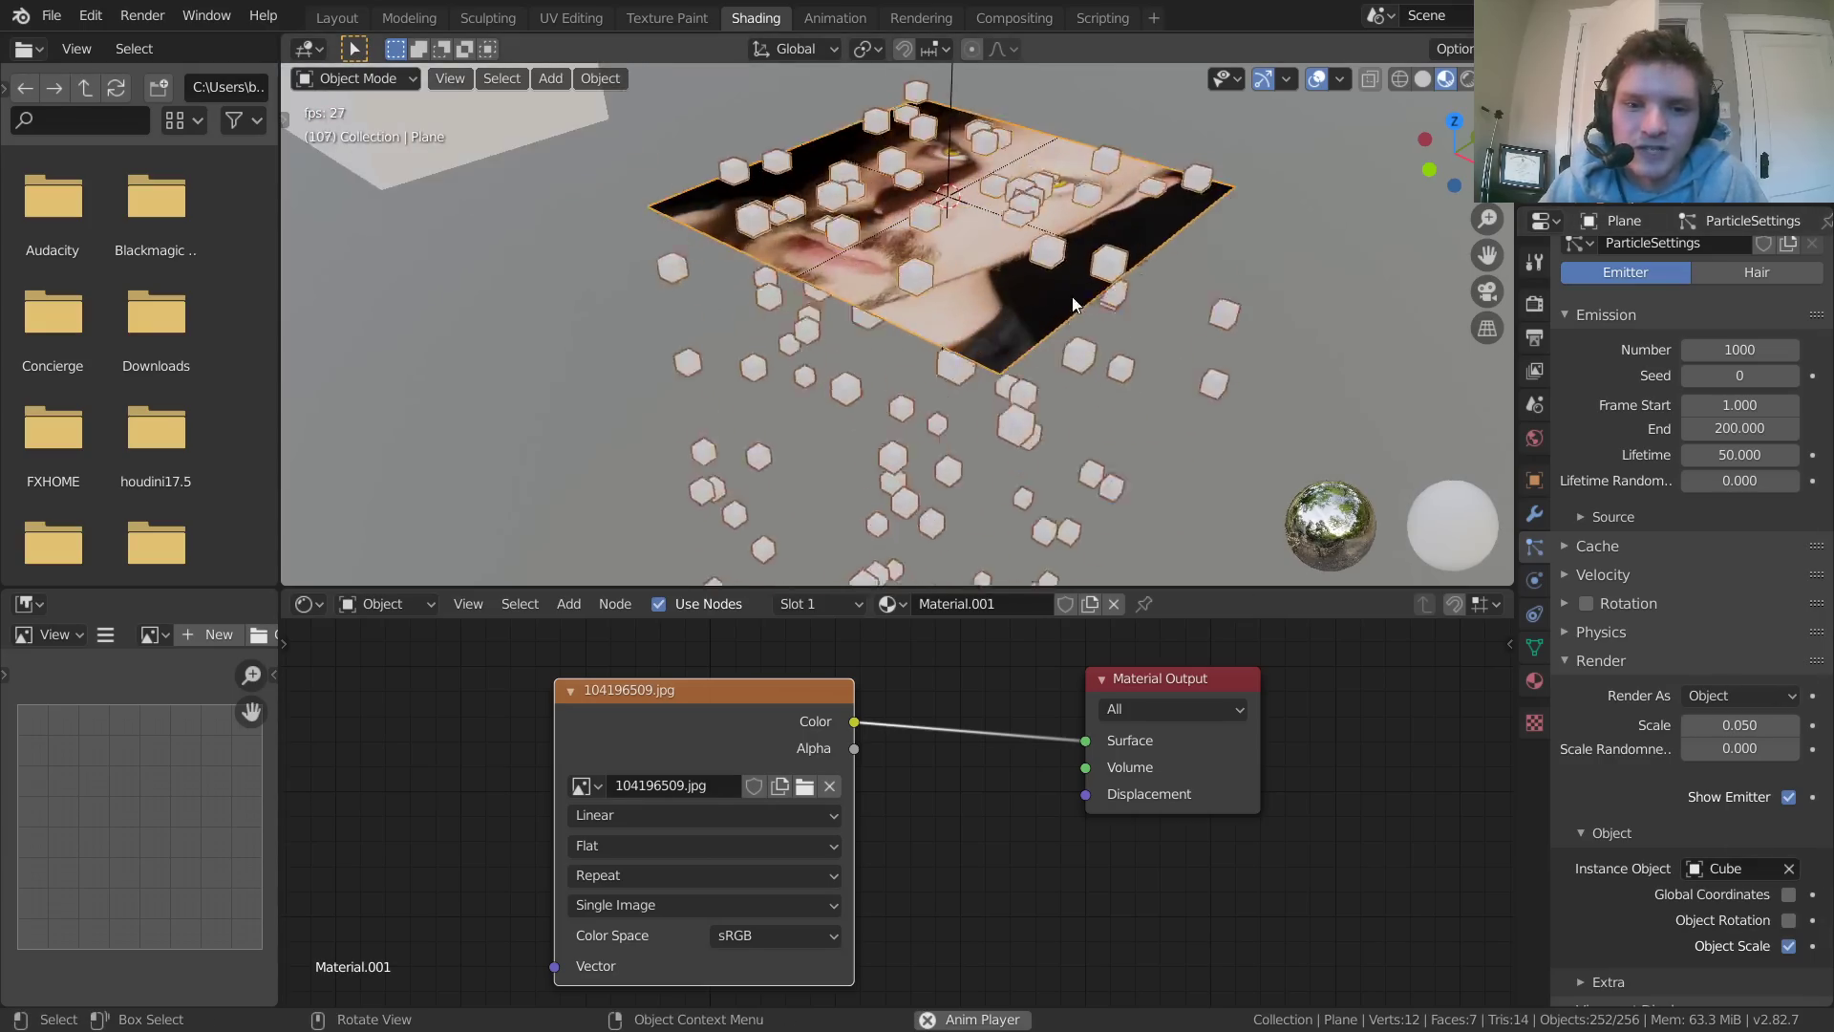
middle_click_drag(1072, 296, 957, 348)
key("space")
Cut a centred vertical edge loop into the cube, shift it, and inspect the particle instances in Object Mode
left_click(688, 210)
key("Tab")
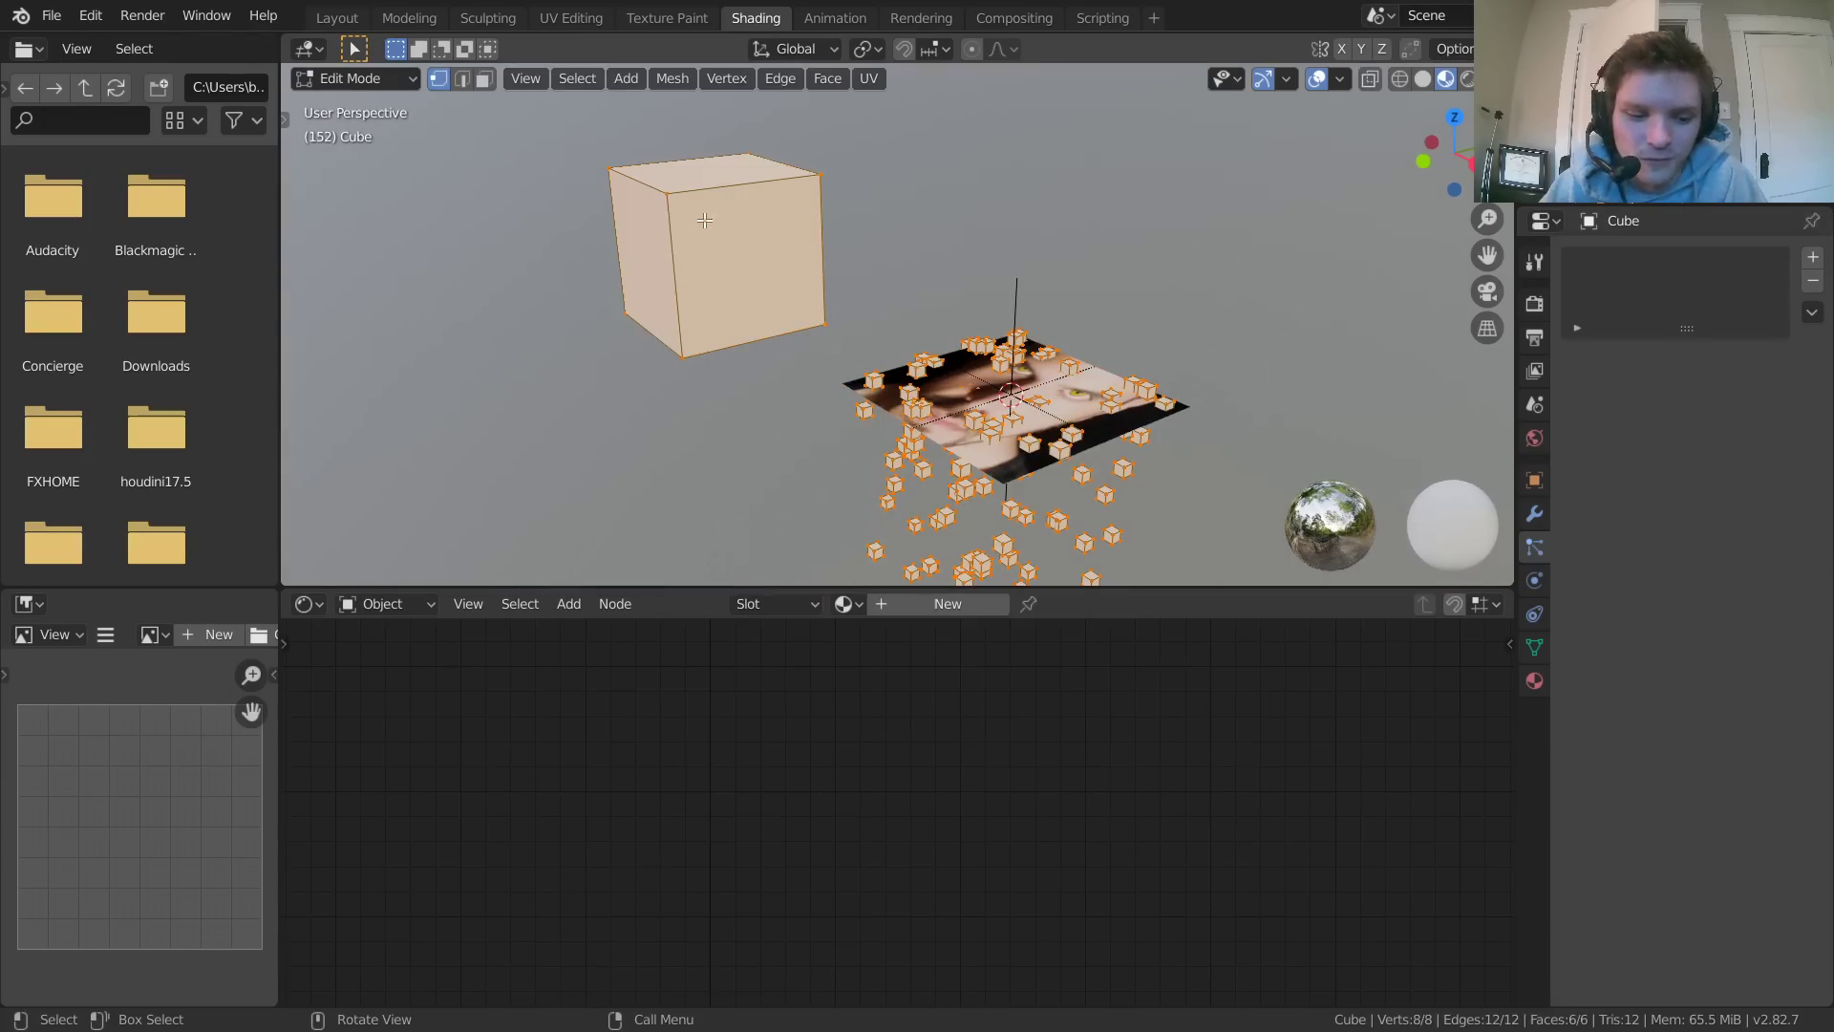
key("ctrl+r")
left_click(737, 181)
right_click(737, 181)
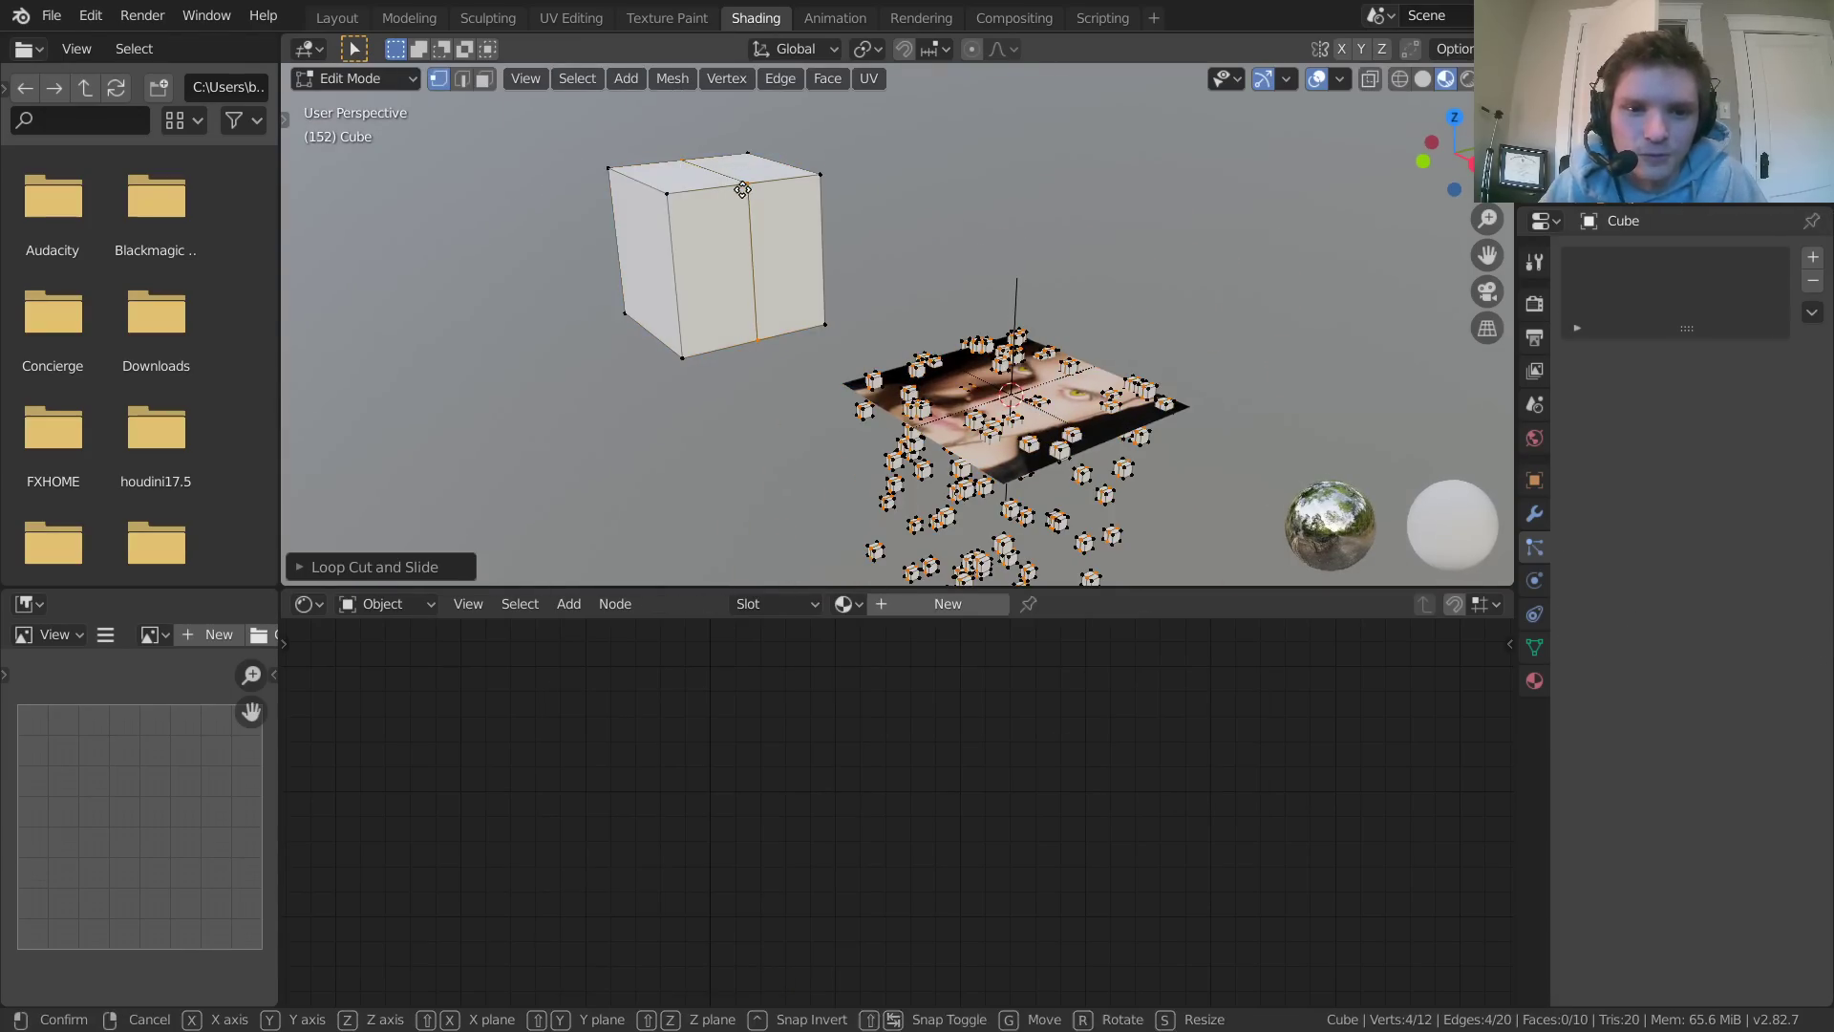
left_click(742, 189)
key("Tab")
scroll(917, 324, "up", 4)
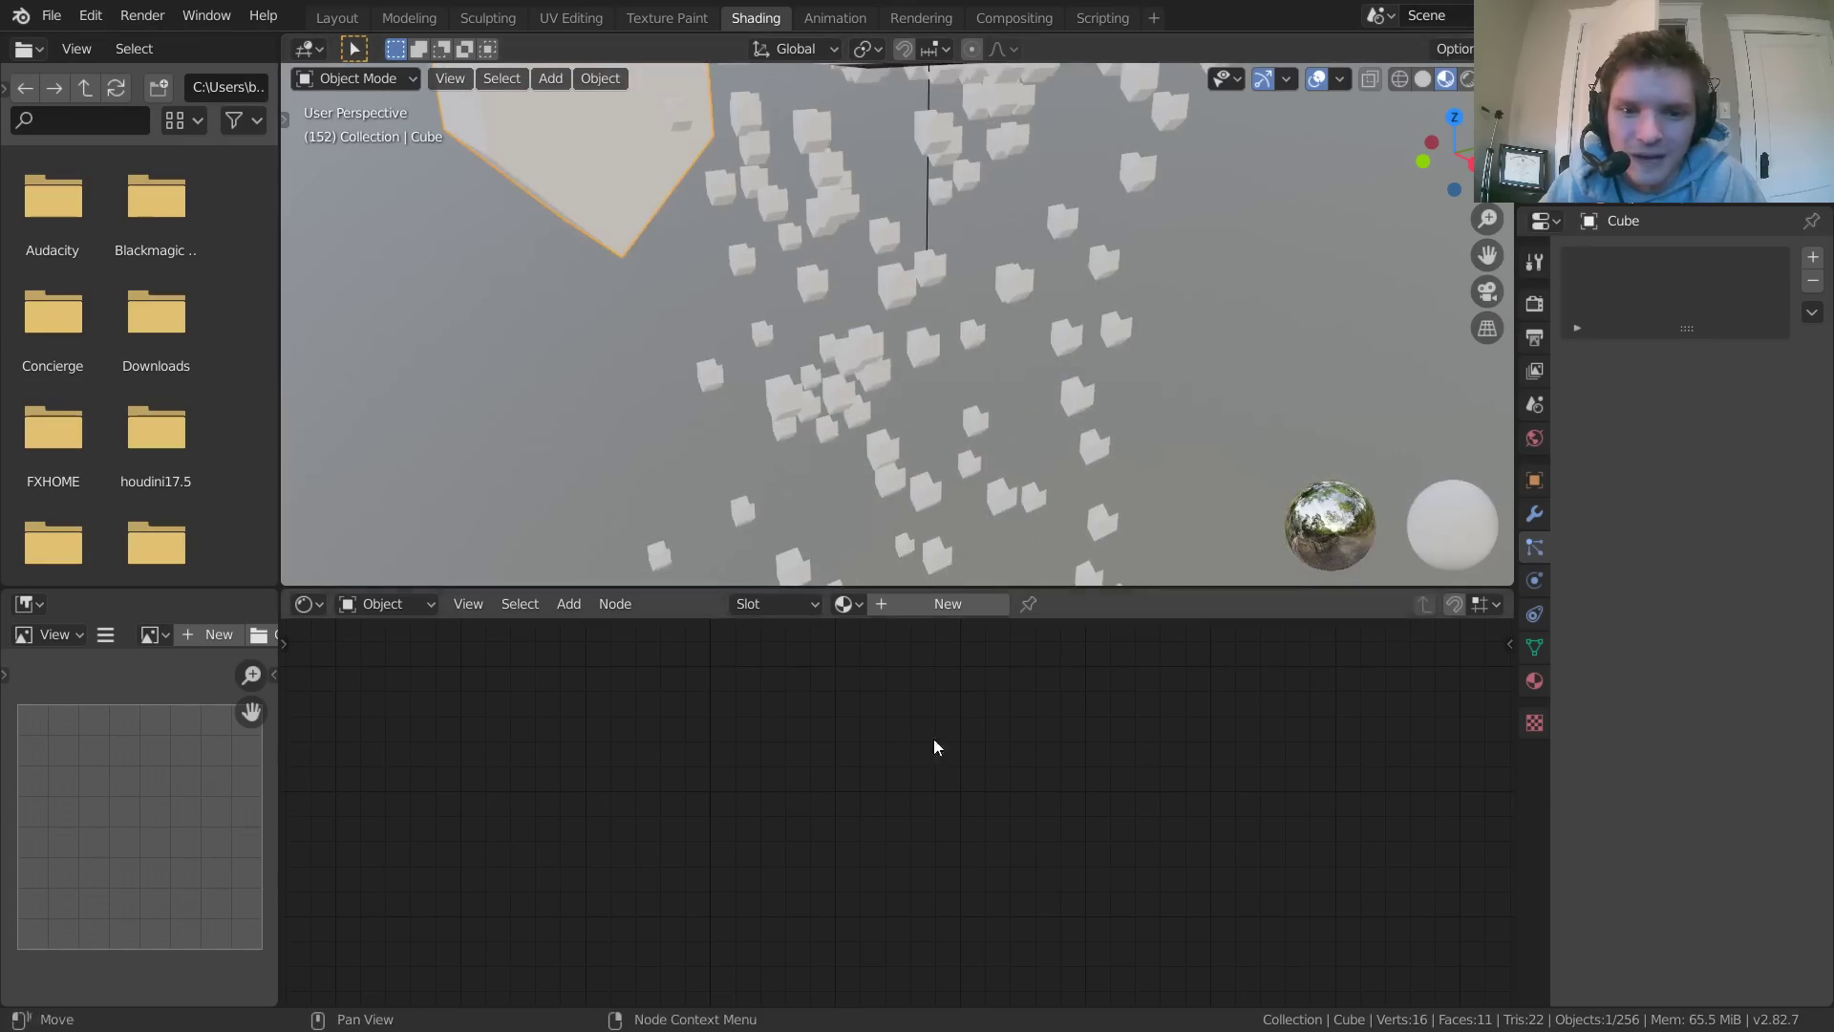
scroll(892, 292, "up", 4)
Undo the loop cut on the cube and return to Object Mode
key("Tab")
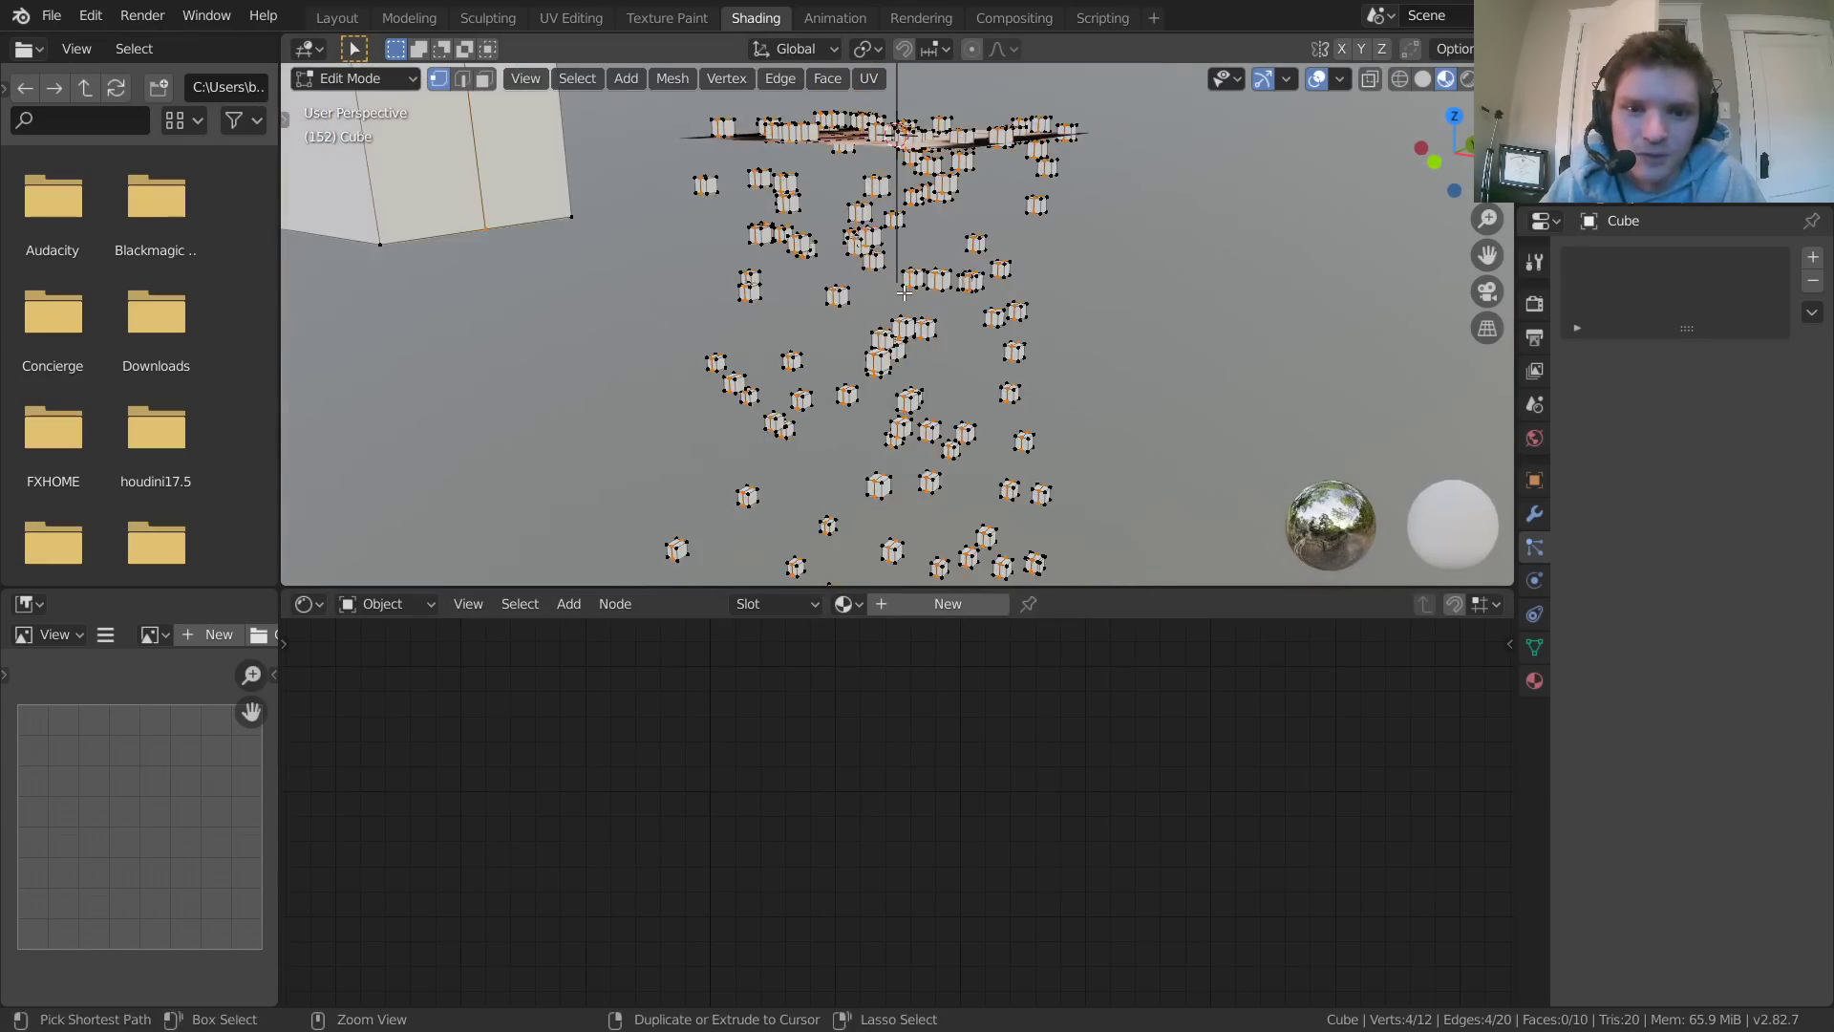
key("a")
middle_click_drag(904, 293, 502, 256)
key("Tab")
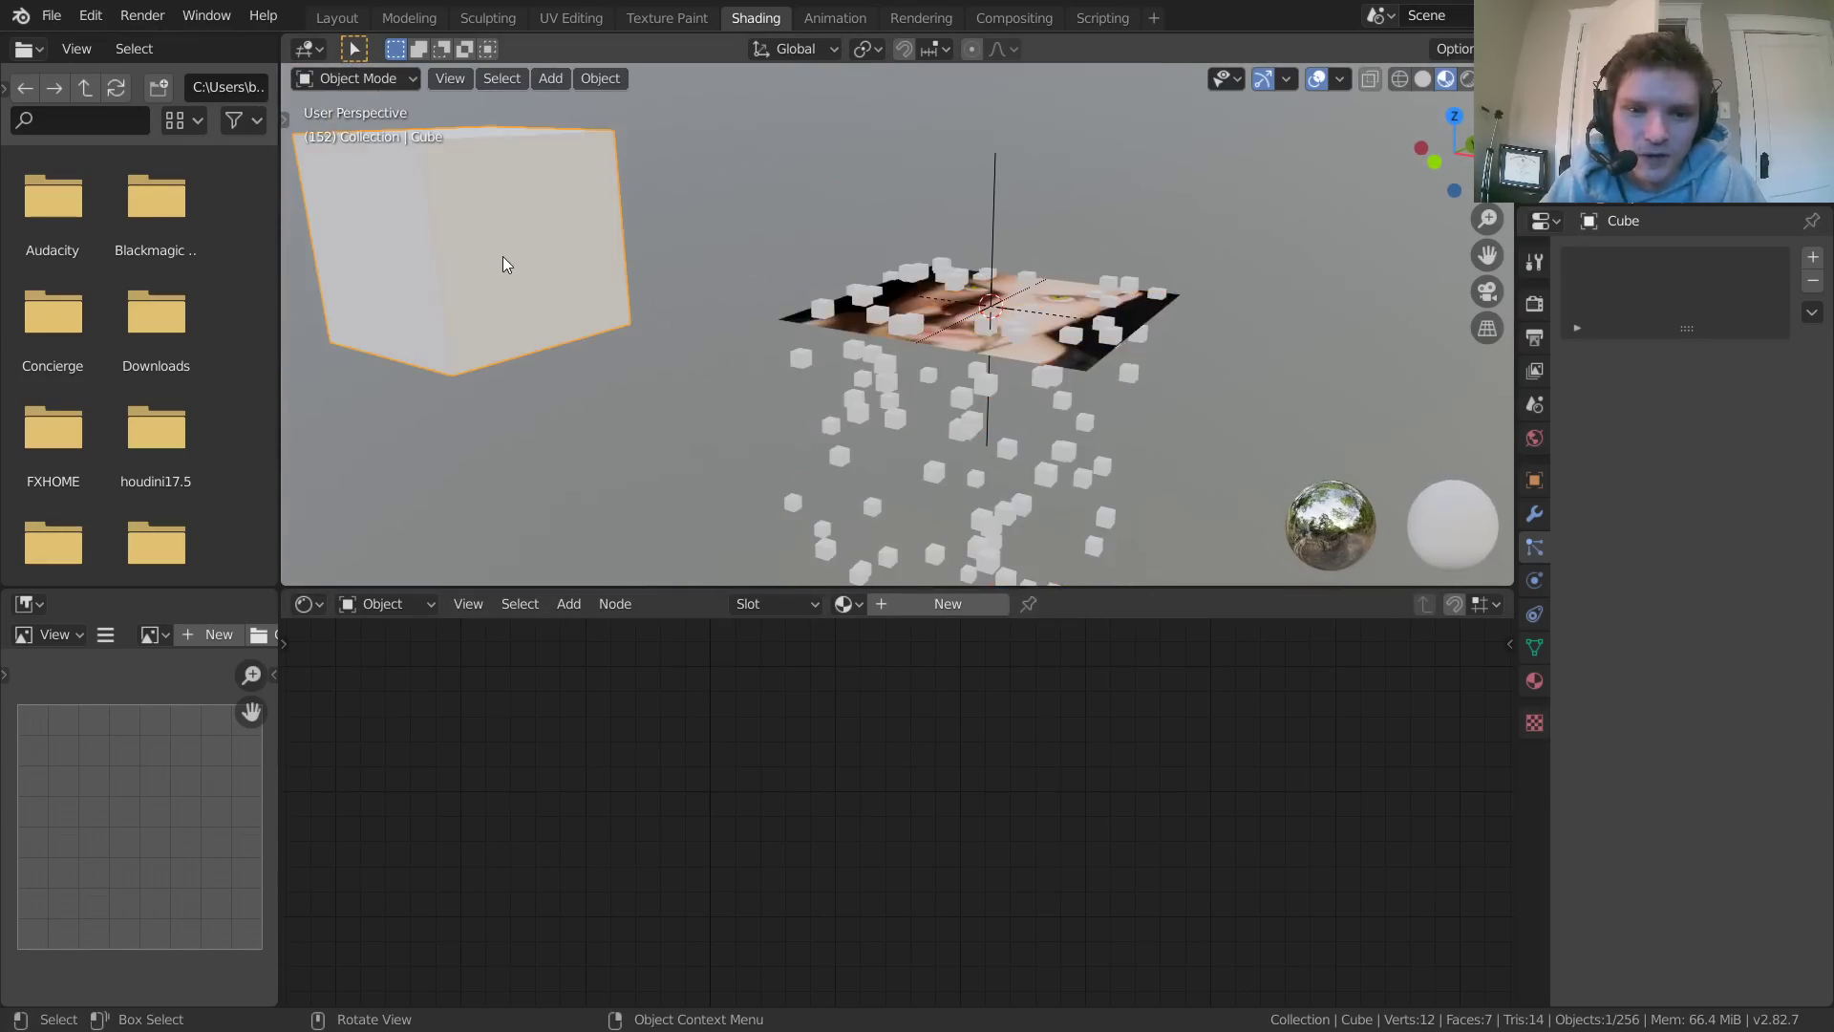
Create a new material for the cube
middle_click_drag(819, 278, 912, 374, "shift")
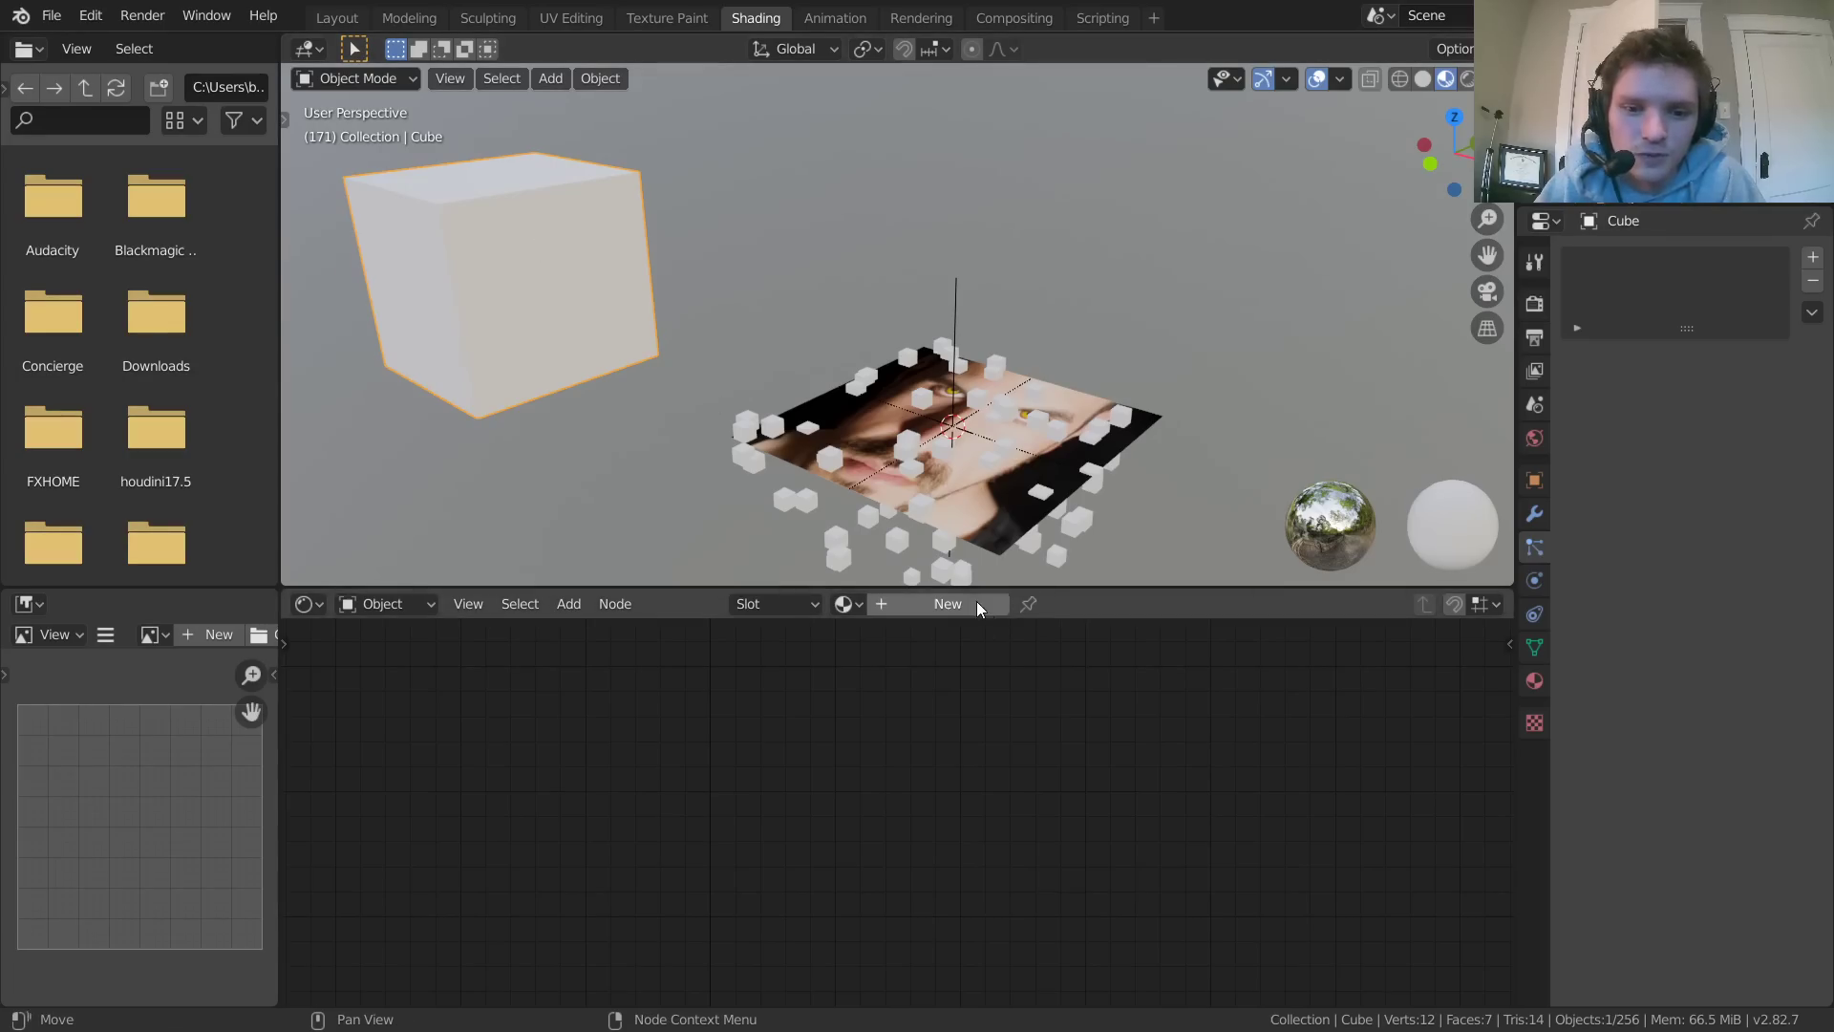
left_click(950, 604)
middle_click_drag(895, 809, 962, 800)
scroll(965, 789, "down", 2)
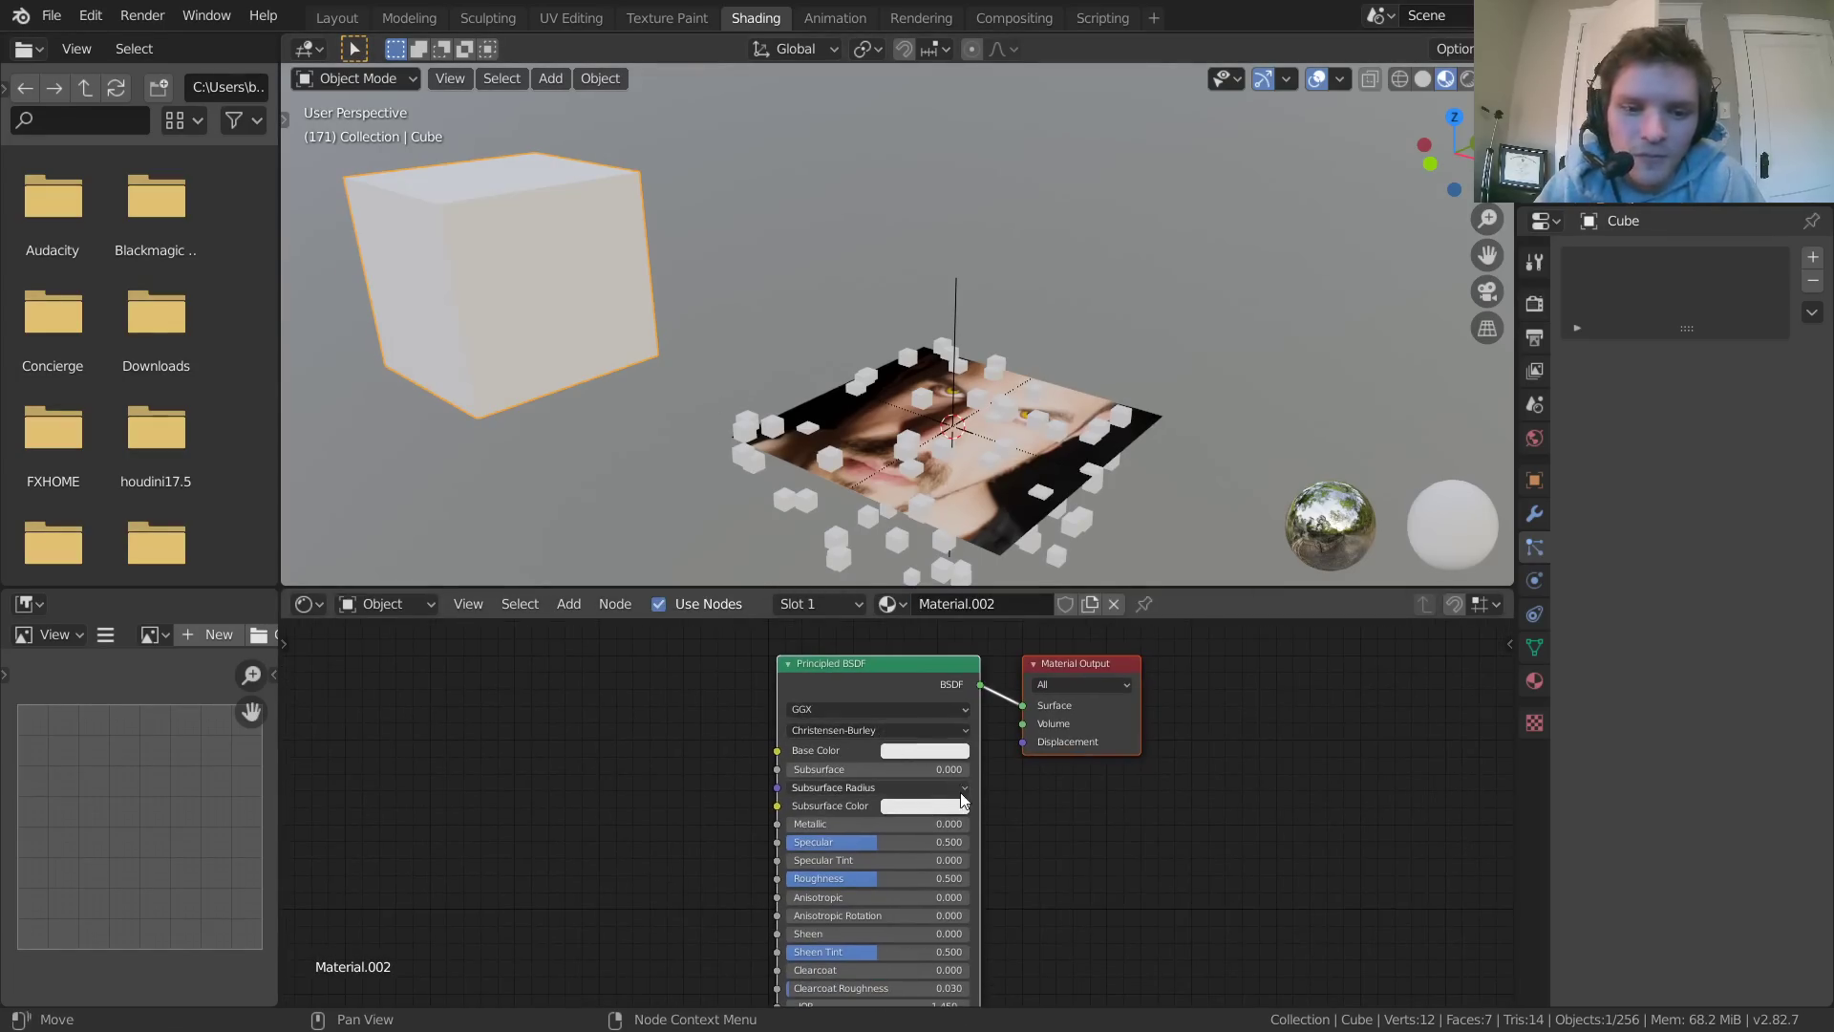
Set the cube material's Base Color to yellow (H 0.150, S 1.000, V 0.906) and inspect the particles
left_click(928, 750)
mouse_move(954, 636)
left_mouse_down()
mouse_move(922, 624)
mouse_move(952, 512)
mouse_move(1011, 580)
mouse_move(997, 613)
mouse_move(901, 607)
left_mouse_up()
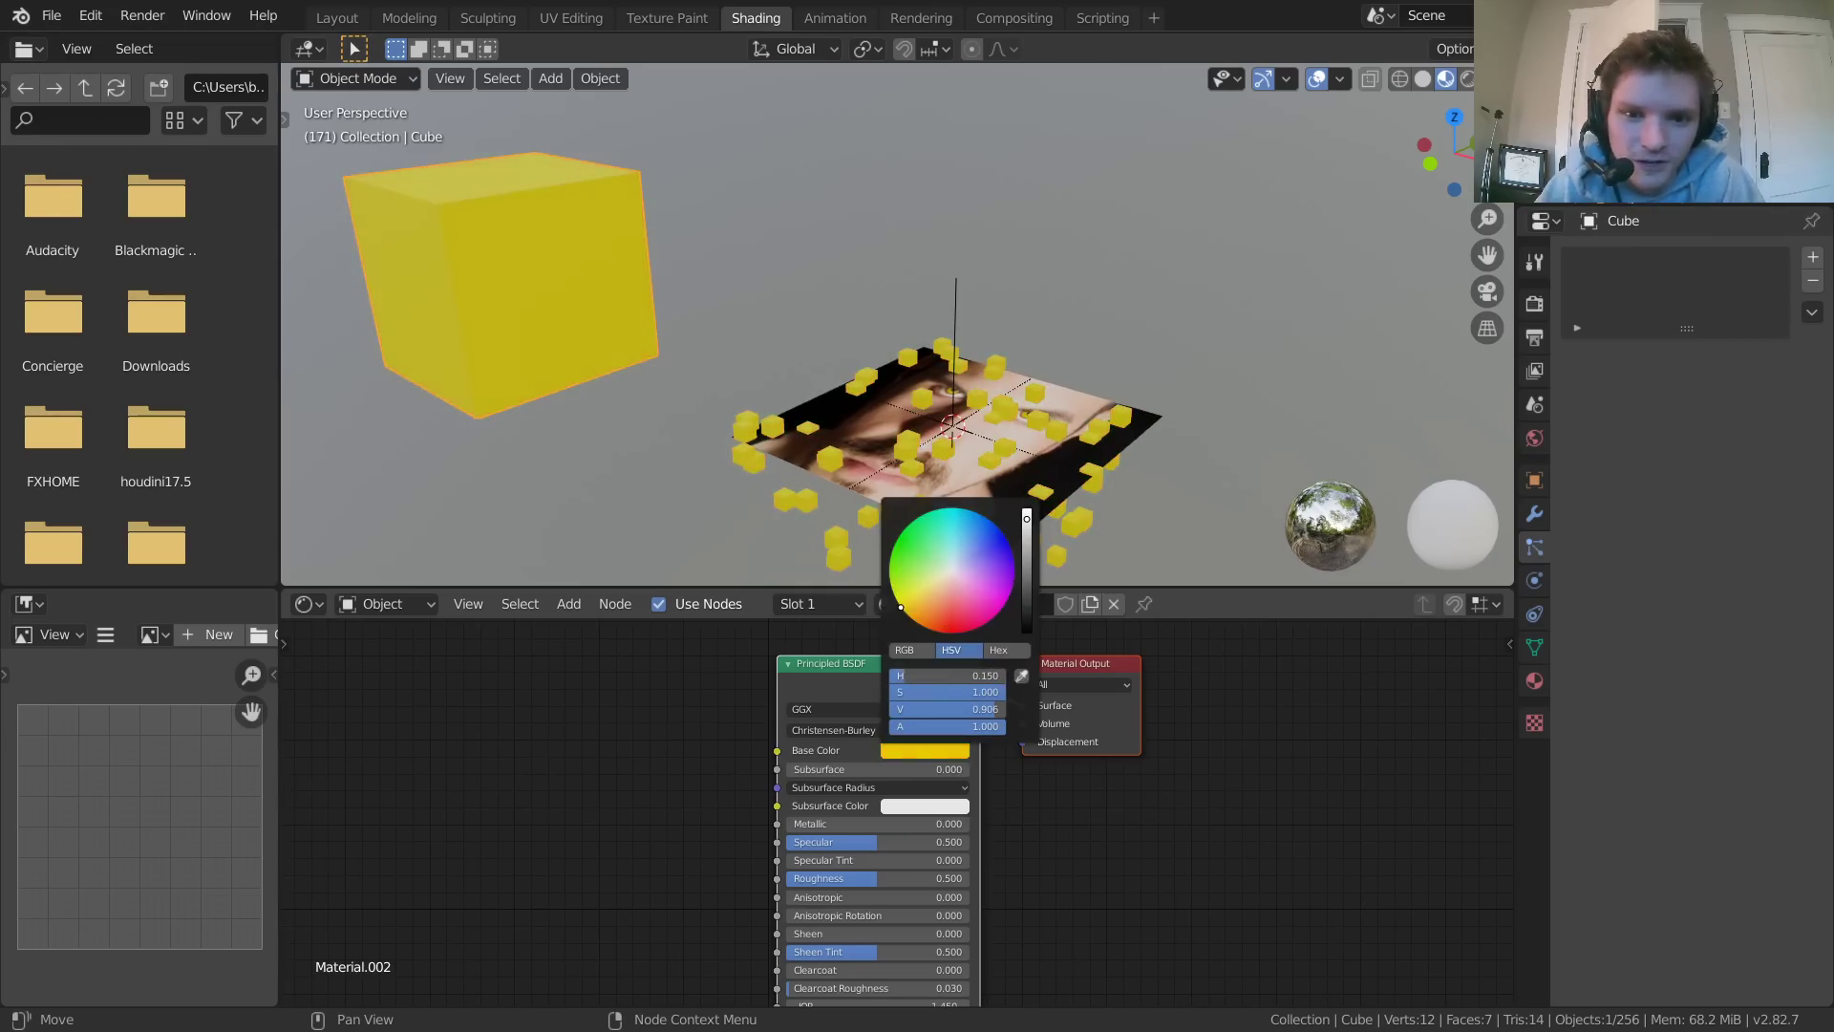
middle_click_drag(1035, 409, 846, 210, "shift")
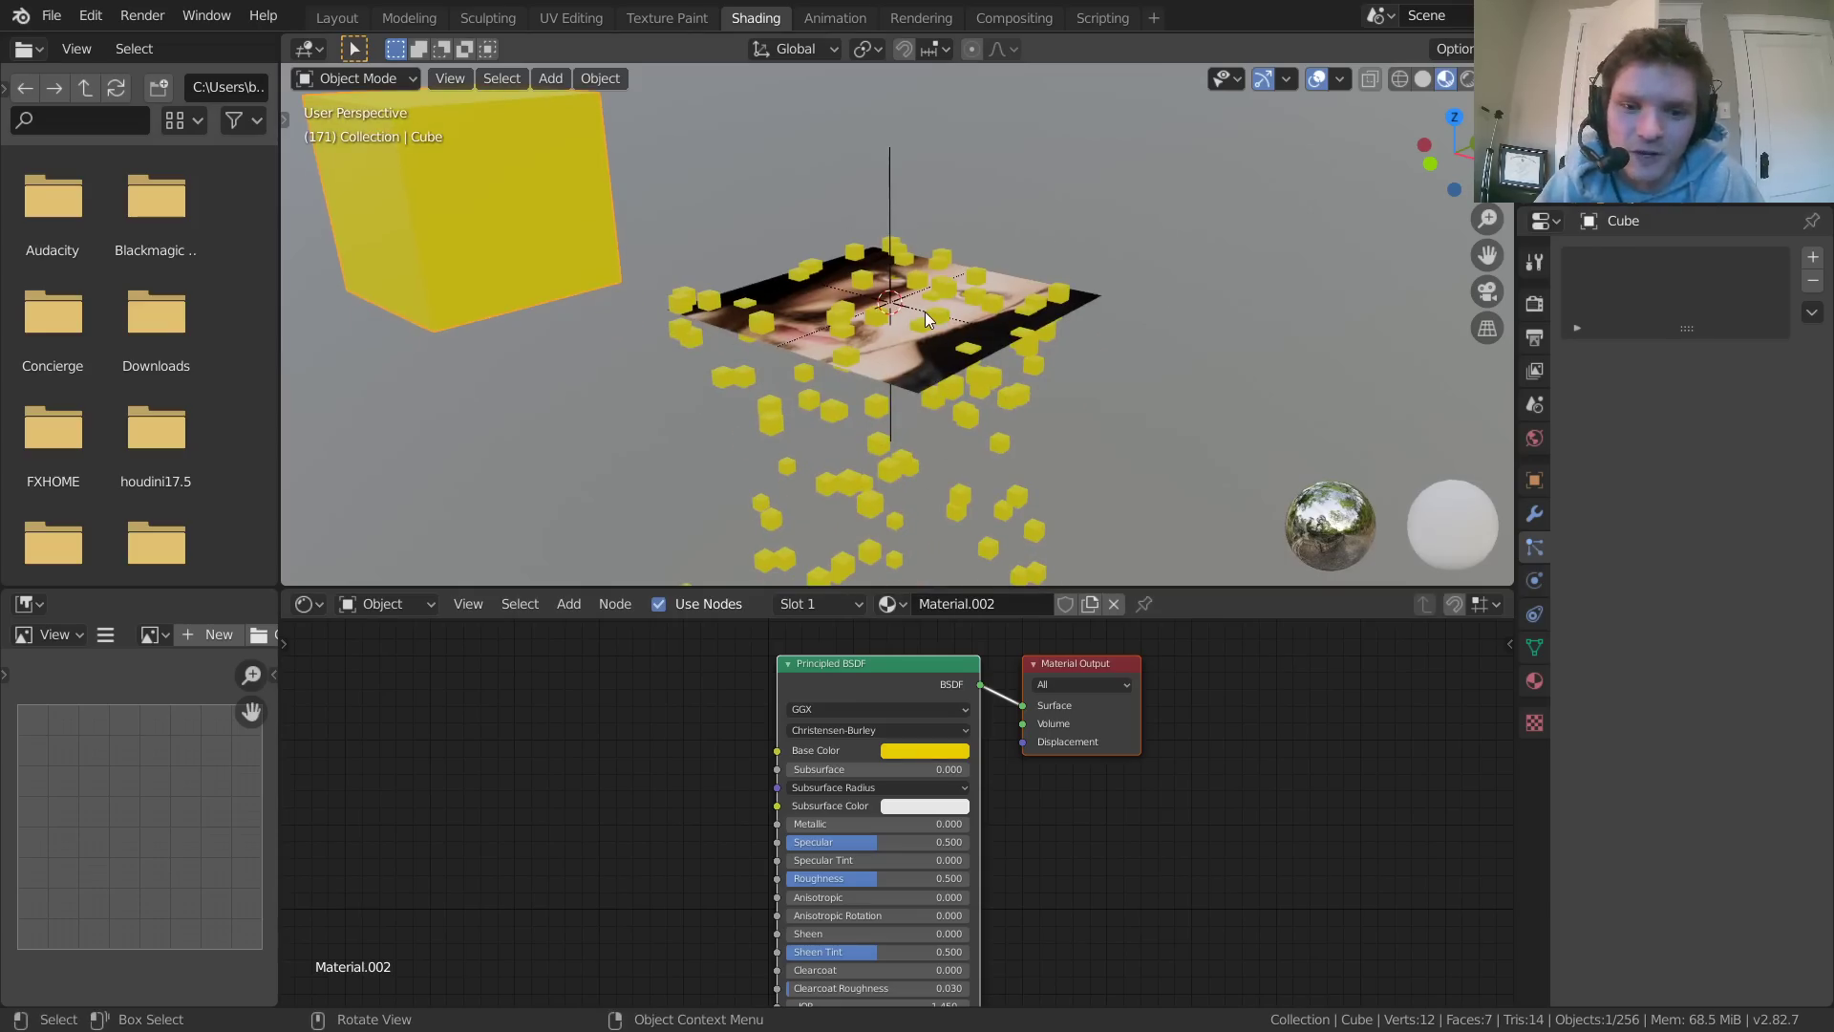
Delete the Principled BSDF node from the cube's material, keeping only Material Output
left_click_drag(662, 766, 890, 684)
key("x")
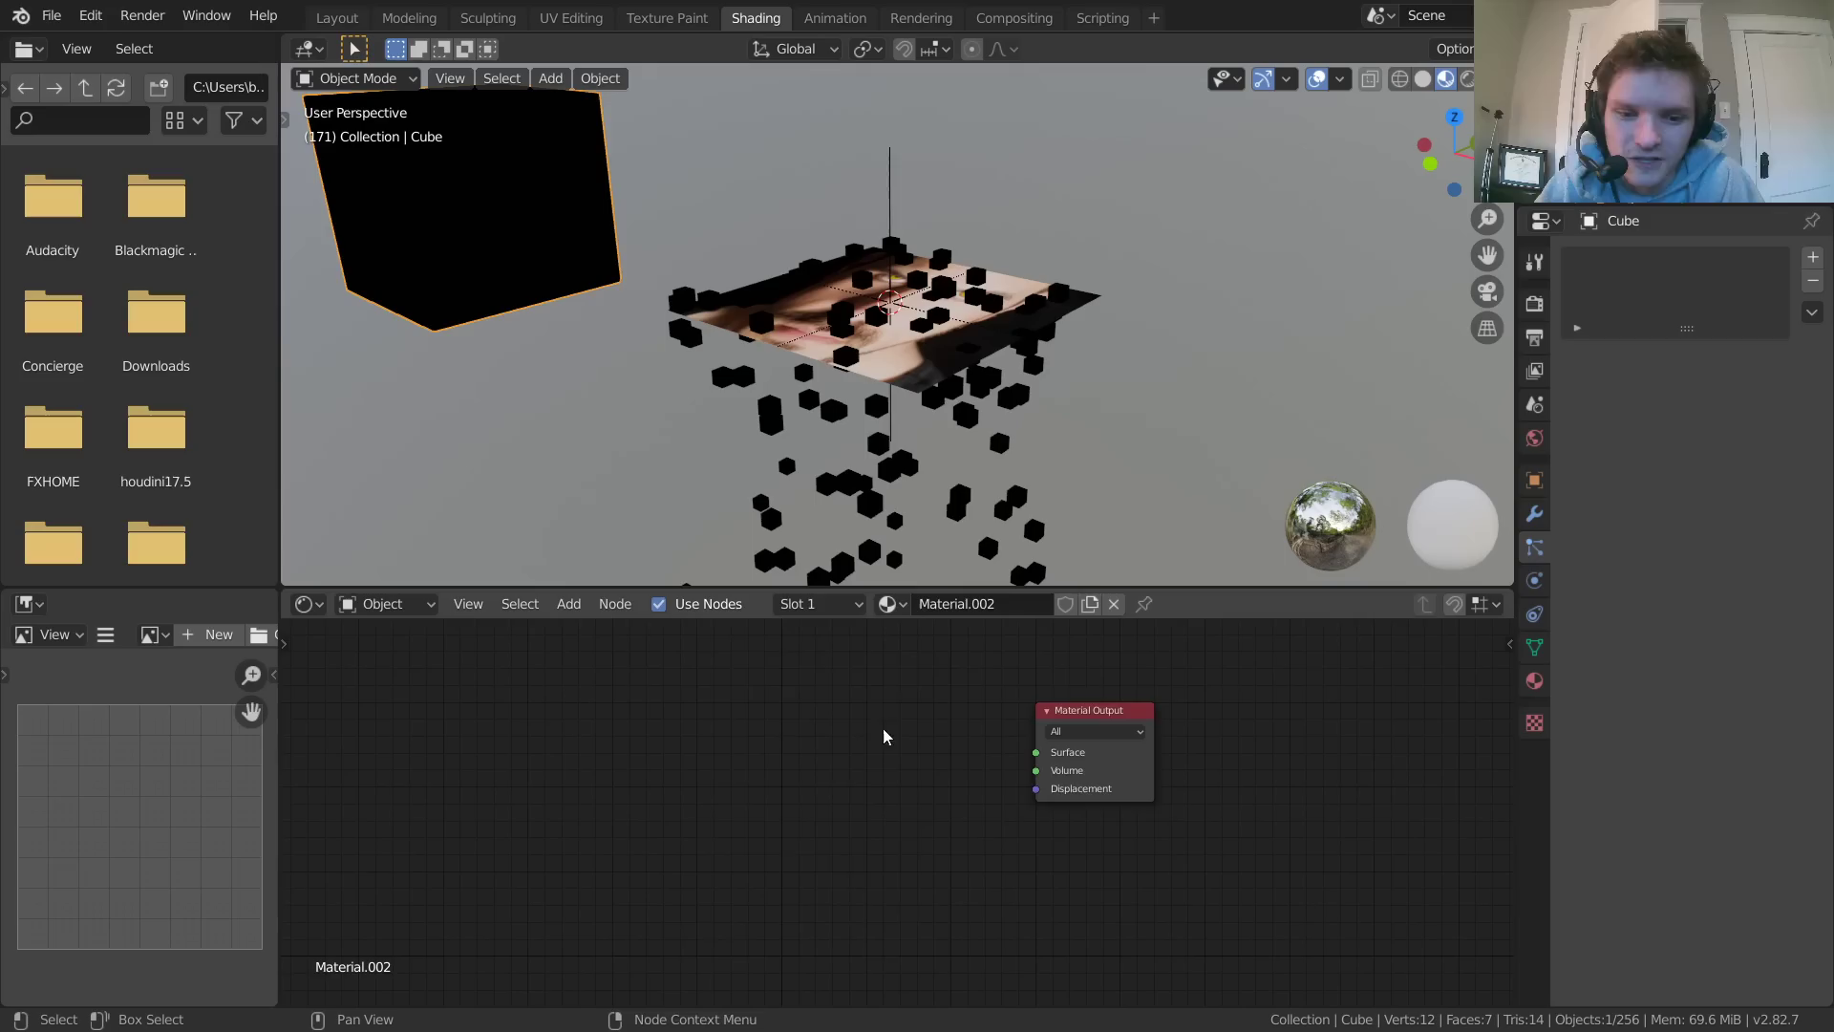
Add an Image Texture node to the cube's material and connect its Color output to the Material Output's Surface
key("shift+a")
left_click(872, 688)
type("im")
key("Return")
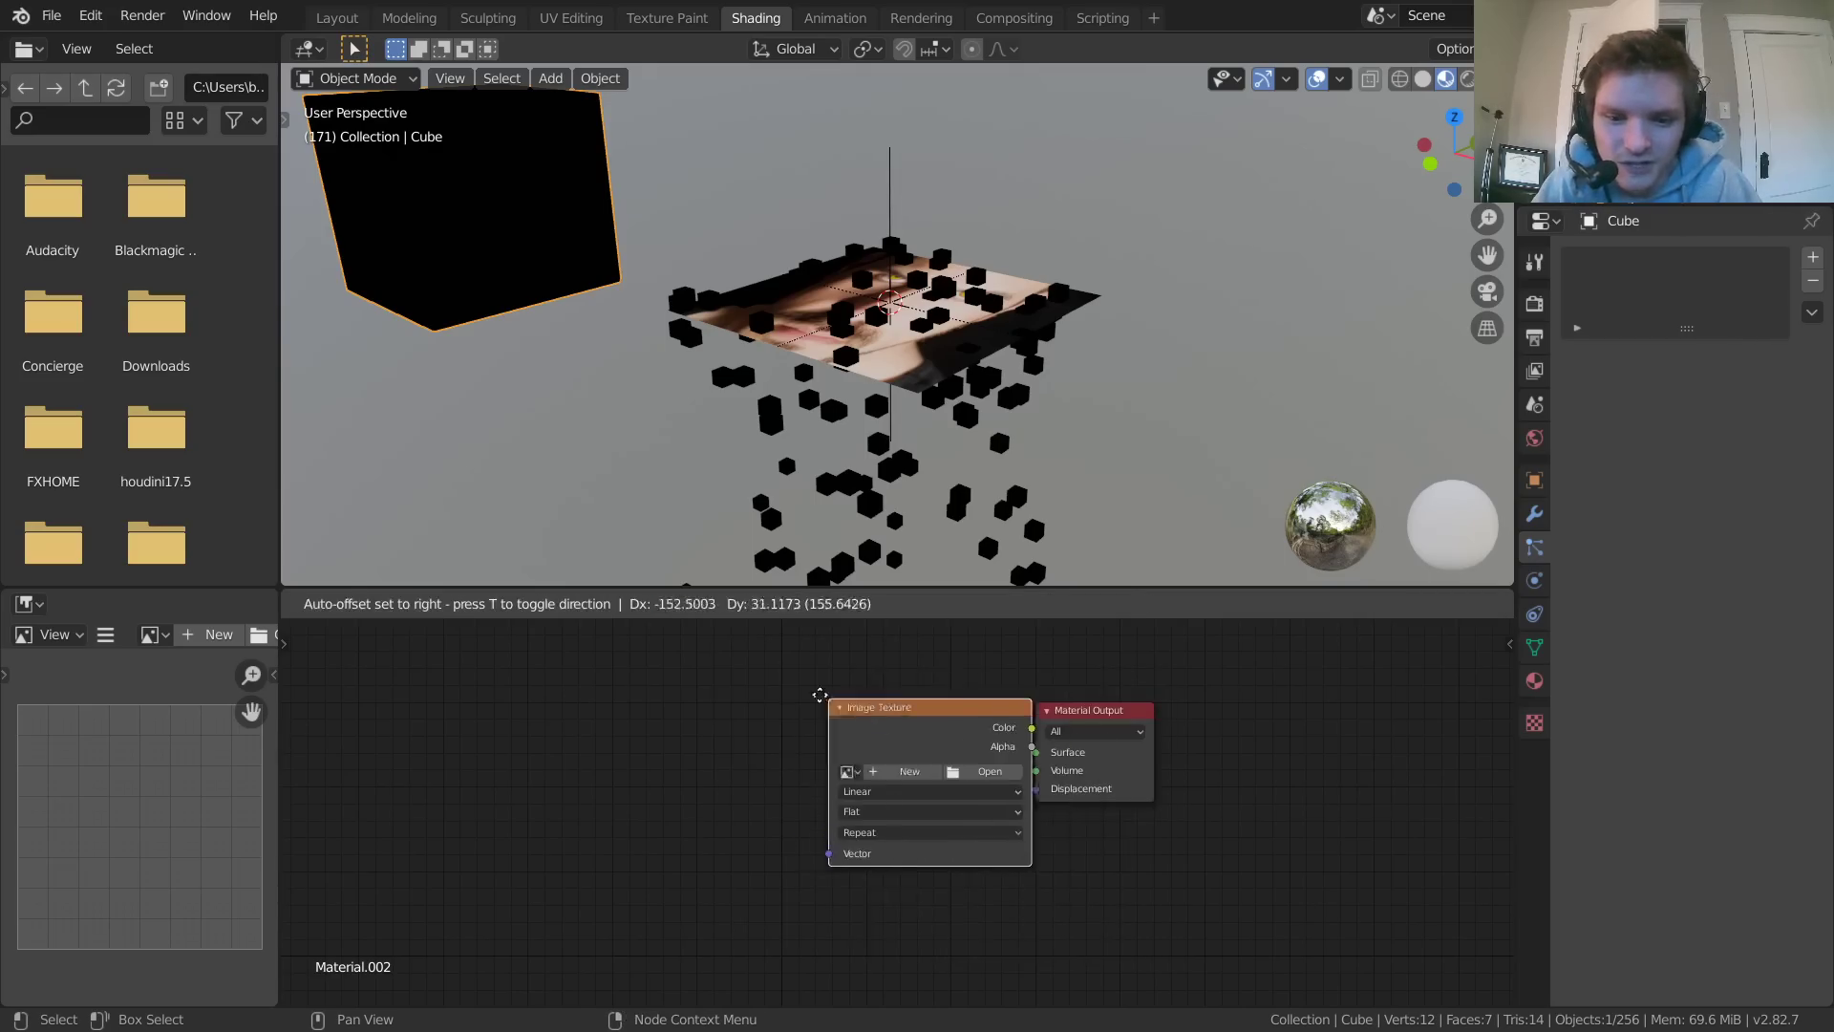
left_click(855, 652)
left_click_drag(1026, 677, 1086, 730)
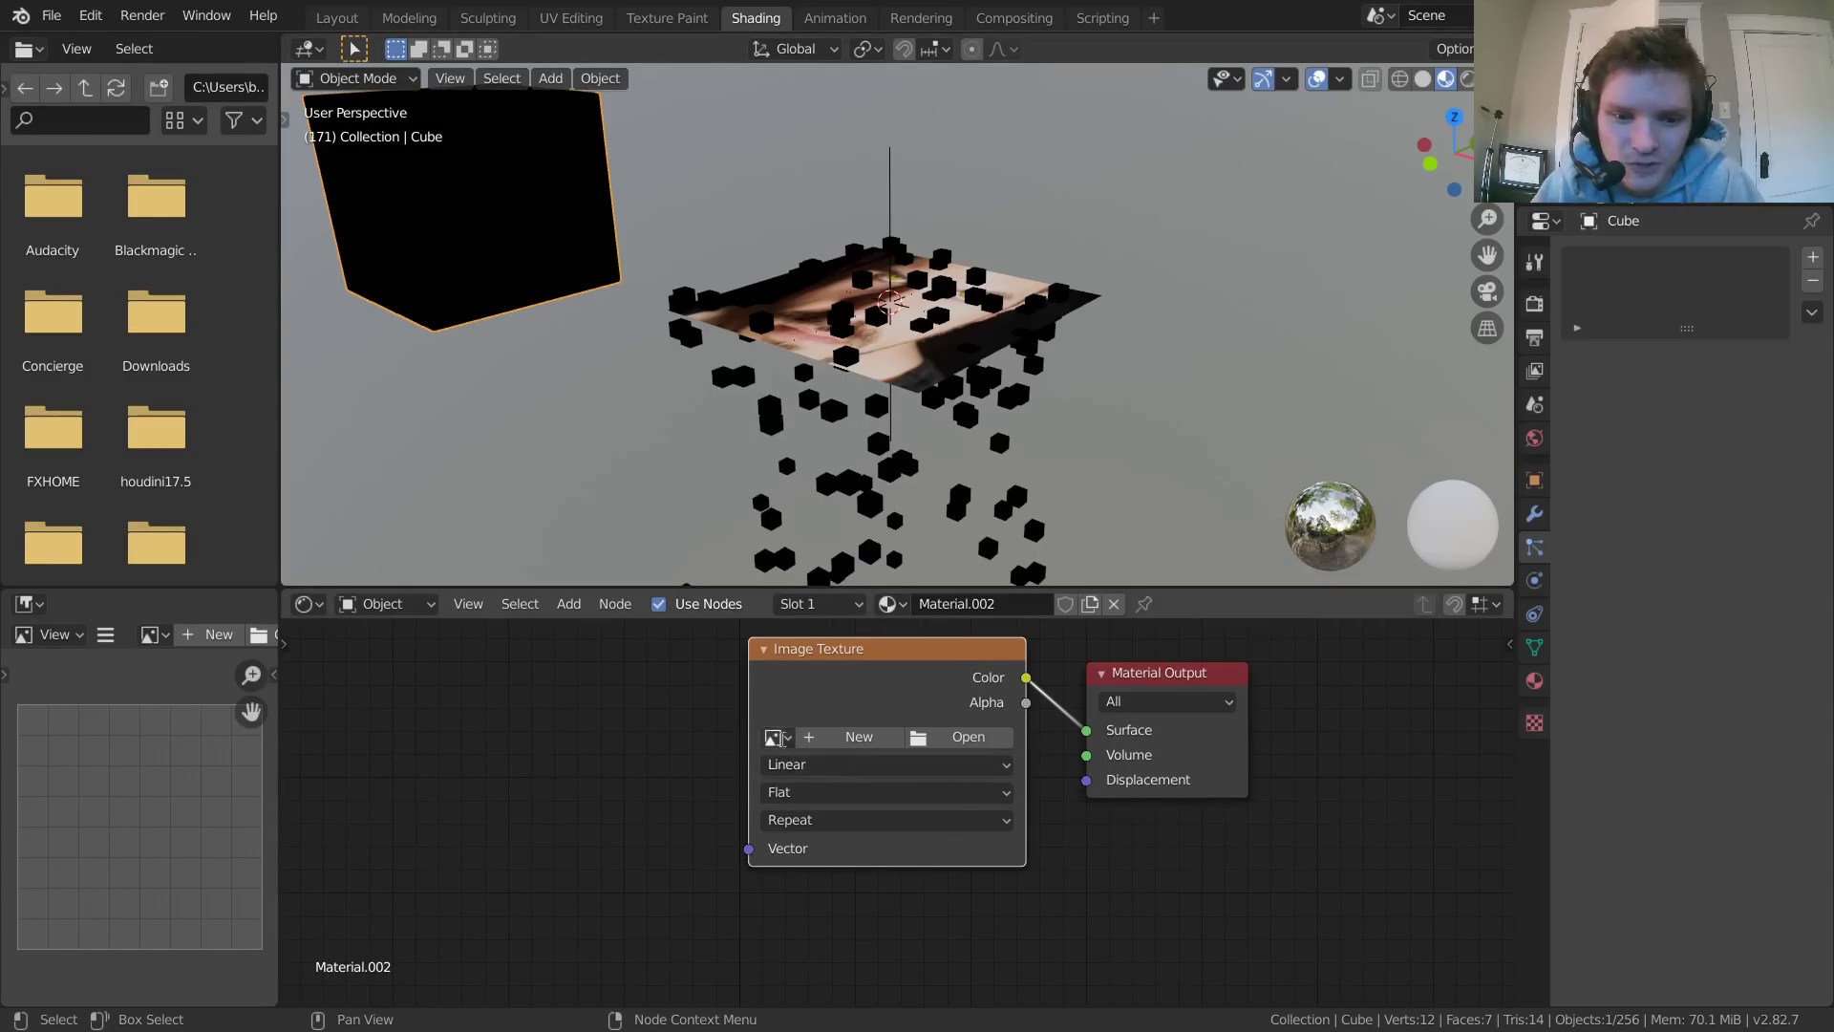
Assign the image 104196509.jpg to the Image Texture node and inspect the cube and particles in rendered shading
left_click(776, 737)
left_click(823, 770)
scroll(867, 335, "up", 3)
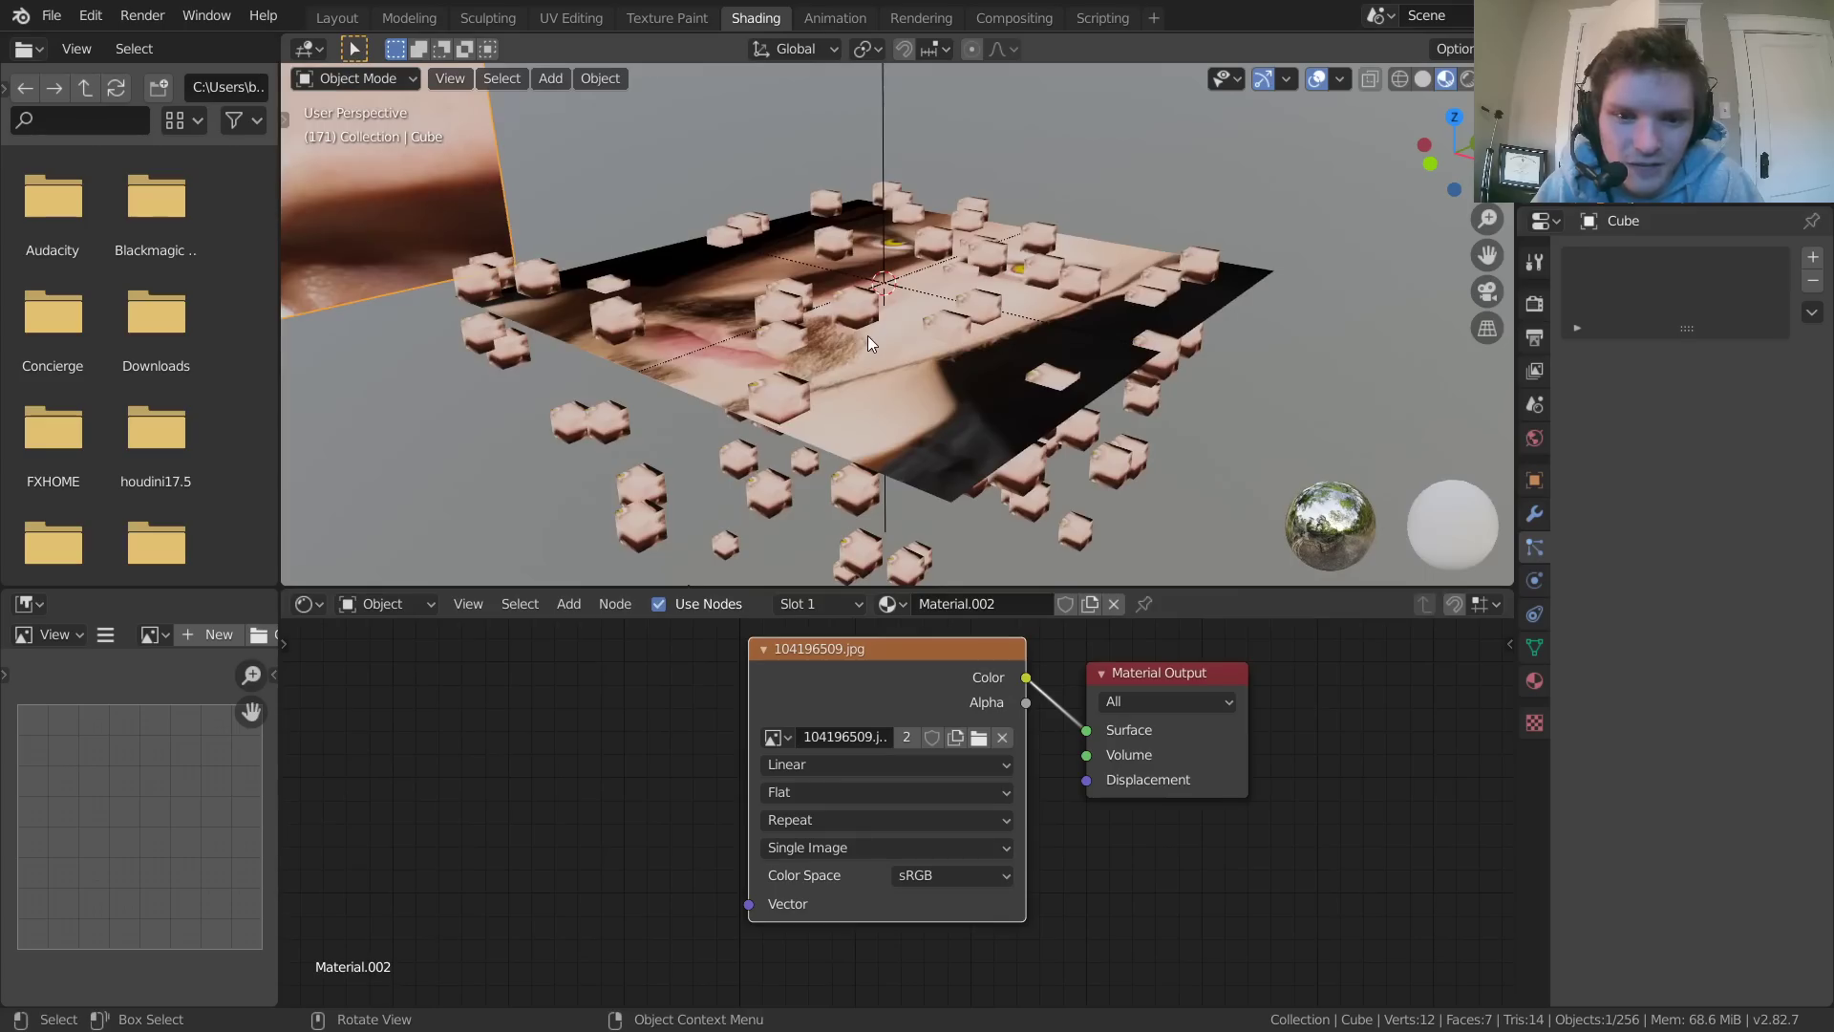
middle_click_drag(867, 335, 845, 273)
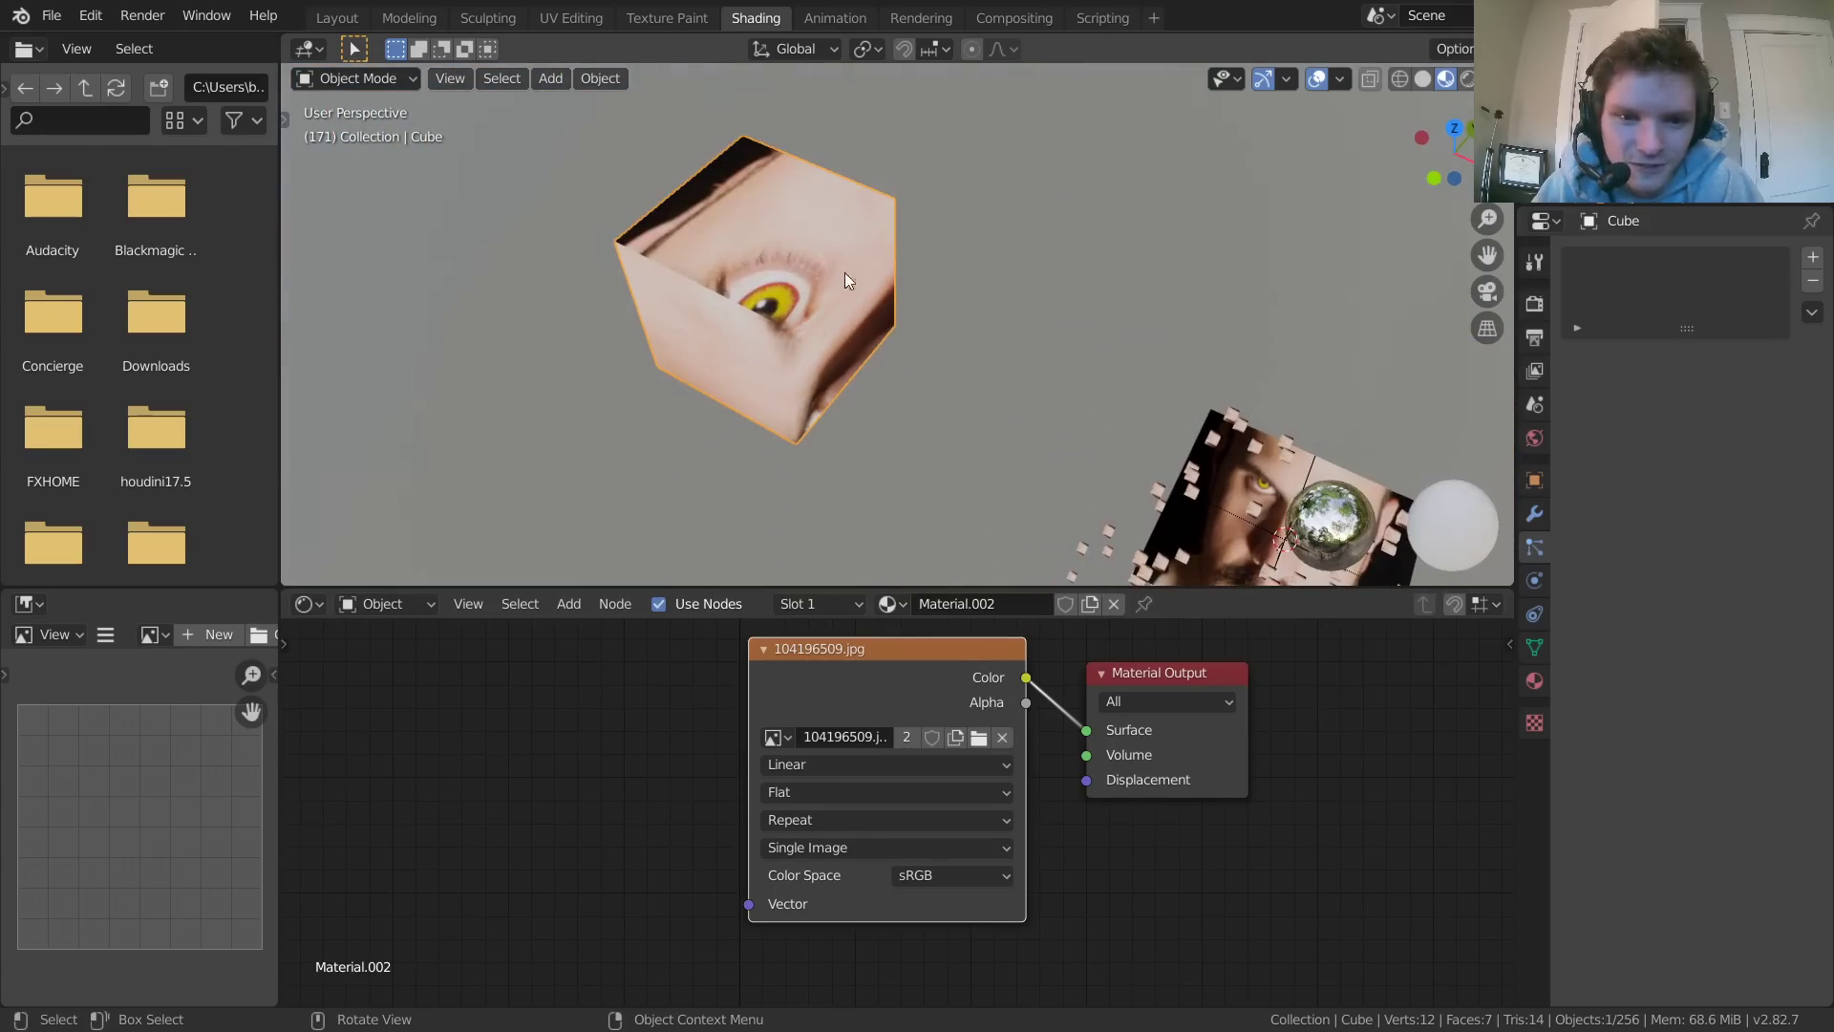
middle_click_drag(1462, 464, 812, 242)
scroll(835, 358, "up", 3)
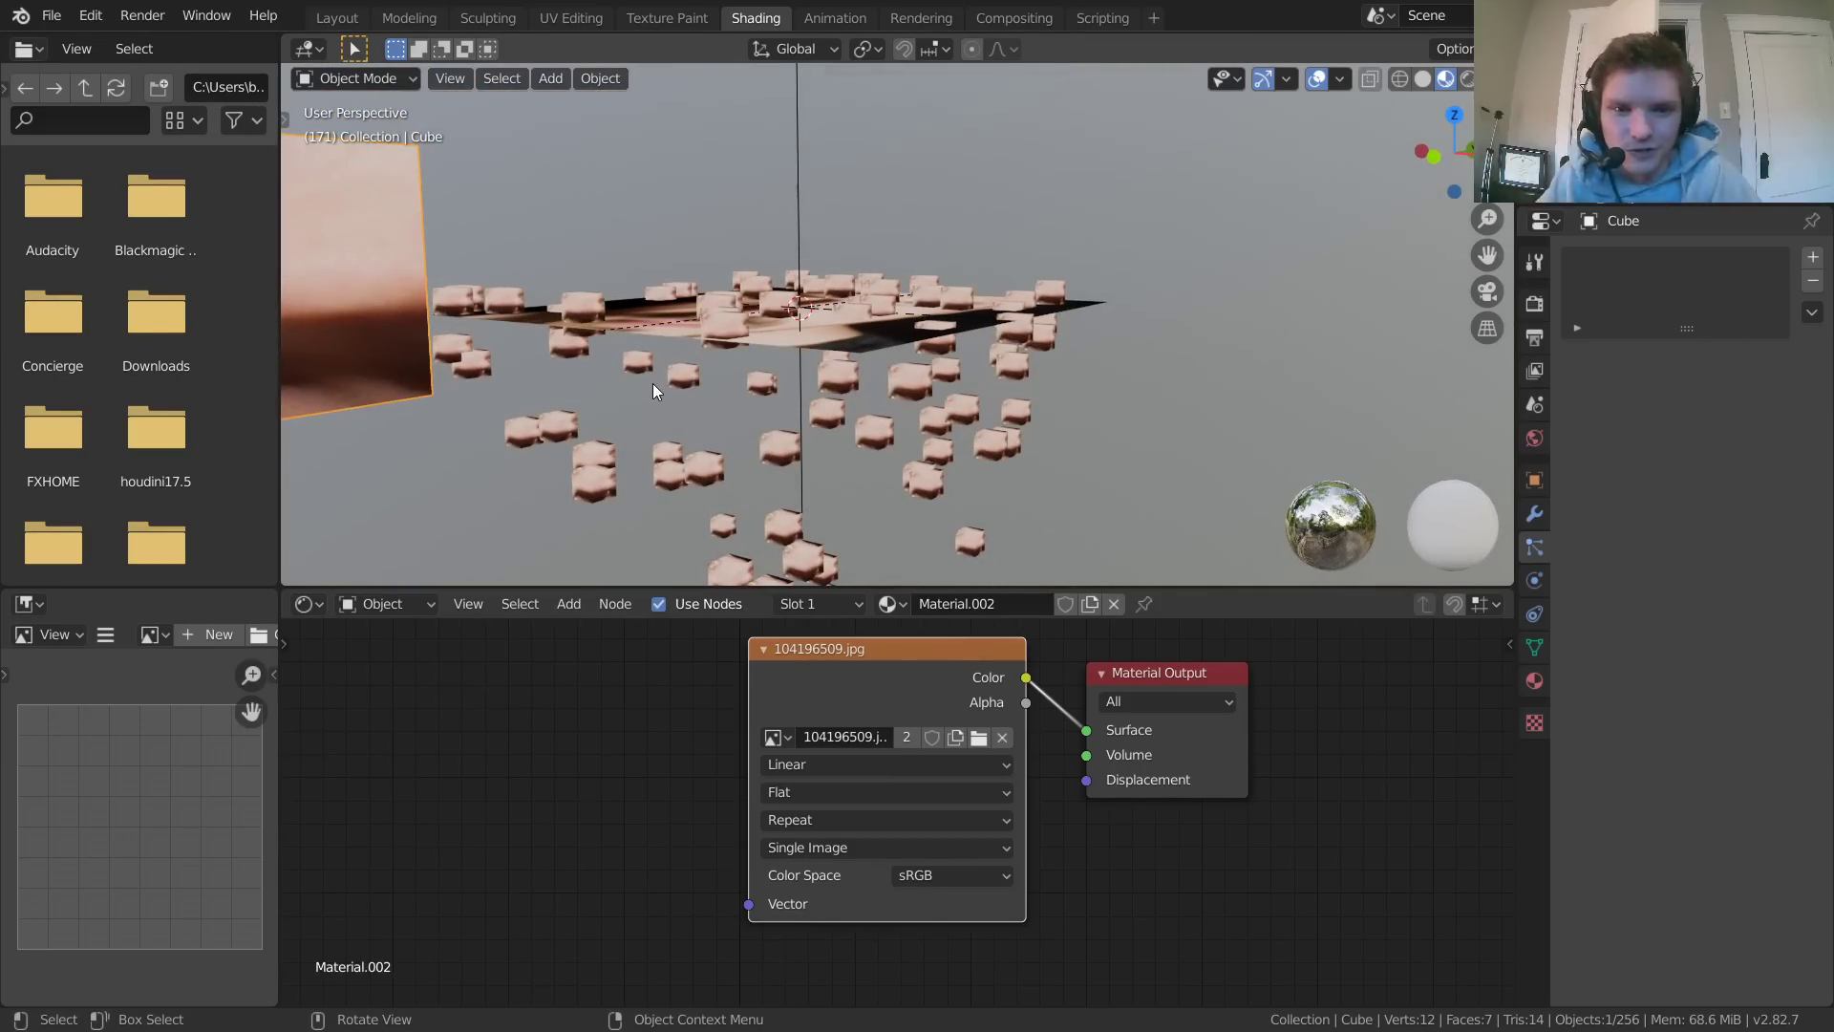
middle_click_drag(919, 348, 1053, 382)
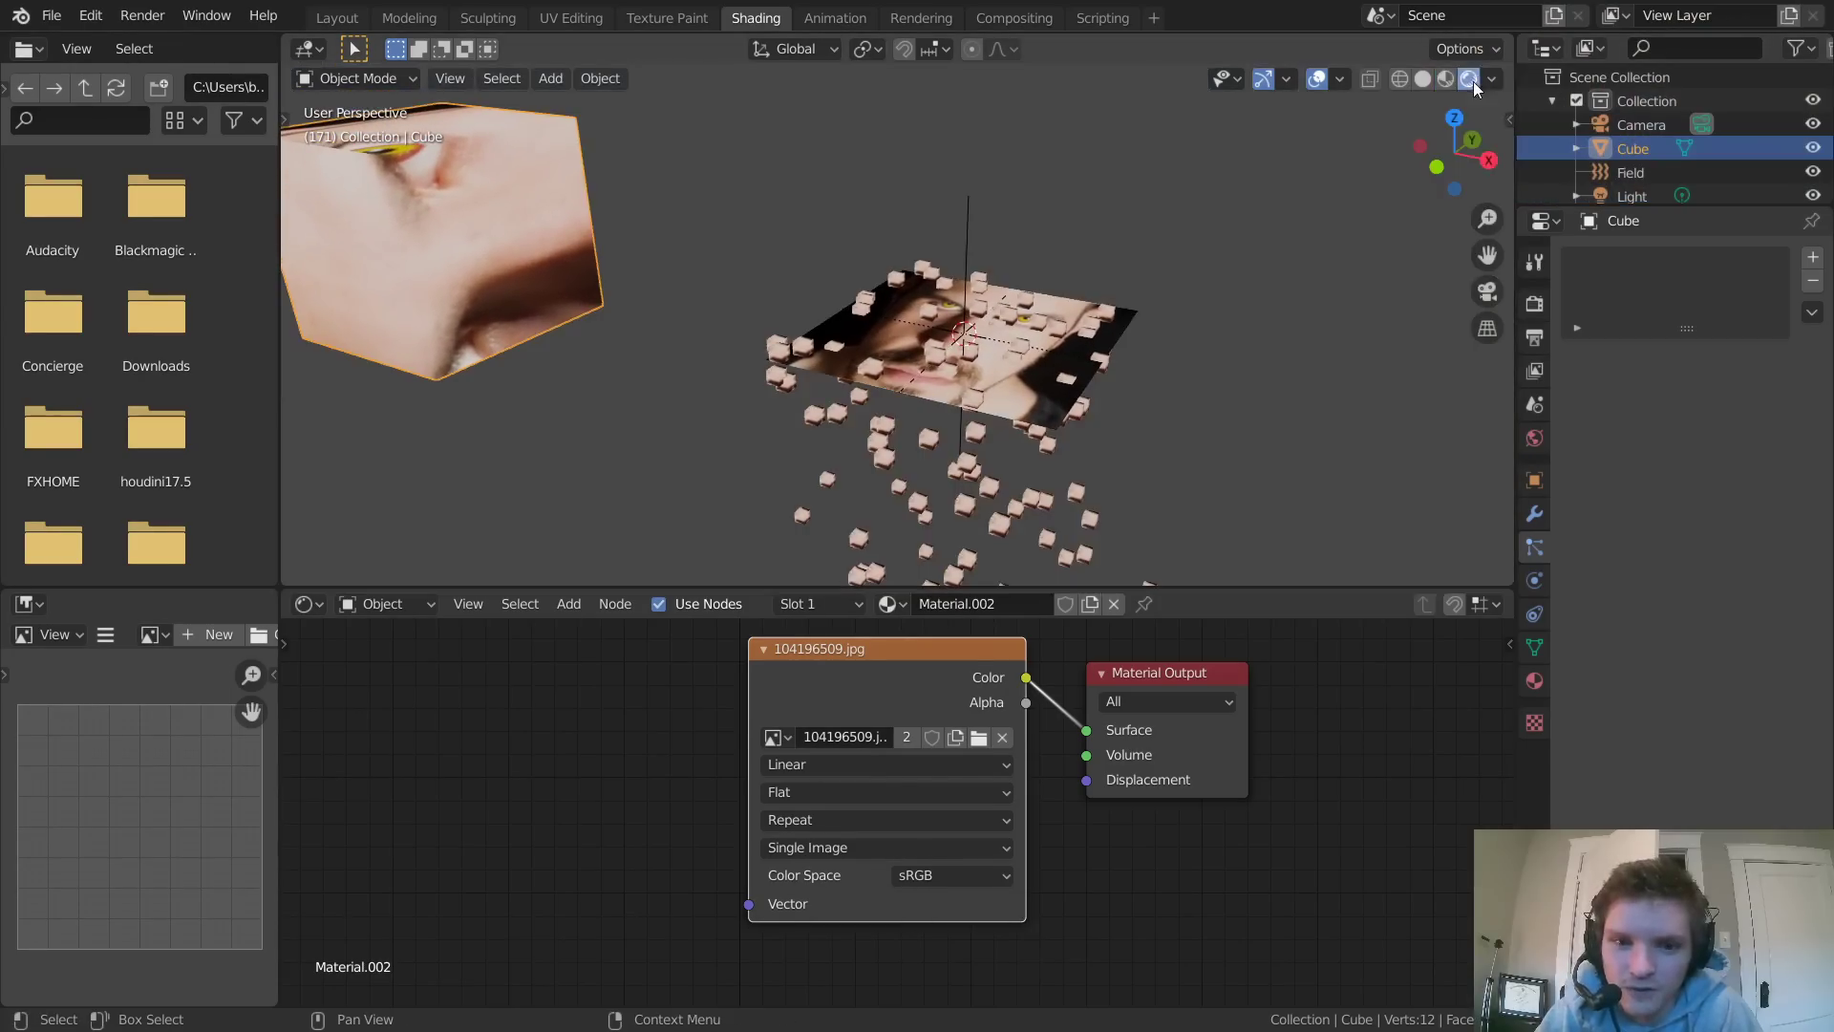
scroll(987, 377, "up", 5)
middle_click_drag(1014, 354, 900, 231, "shift")
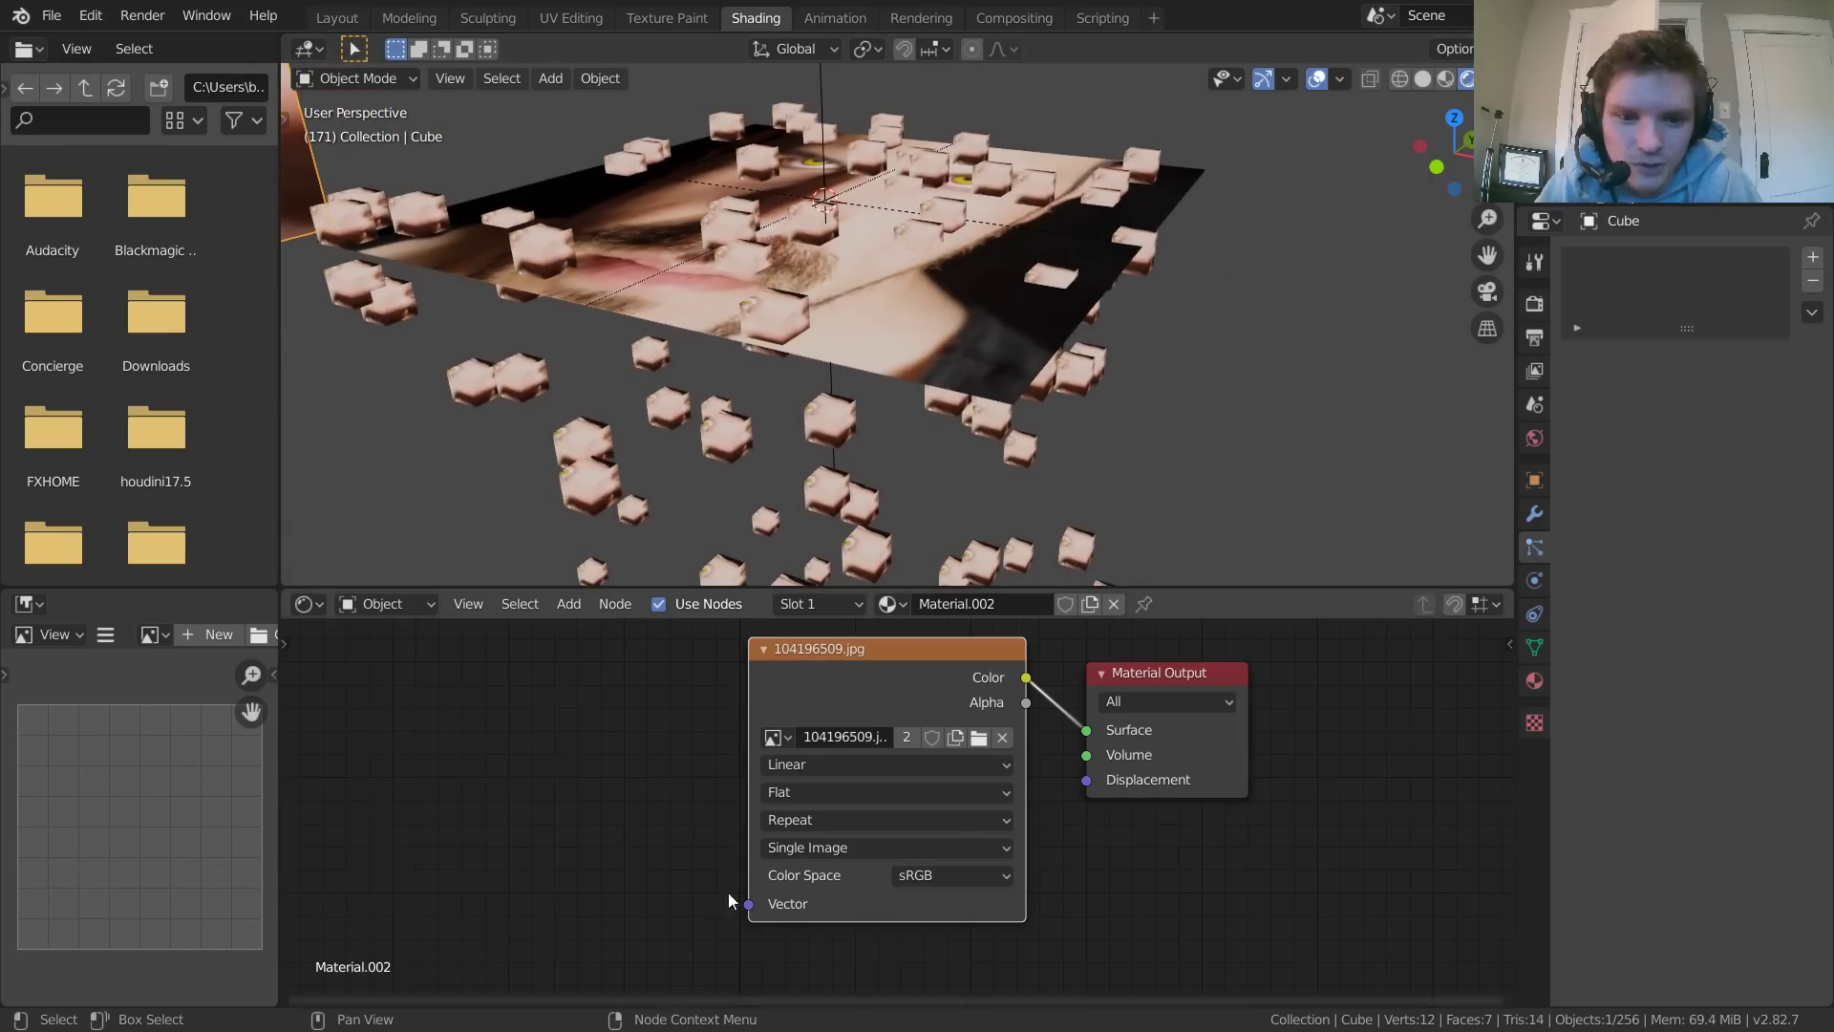
Add a Texture Coordinate node, connect its Generated output to the image texture's Vector input and tidy the node layout
middle_click_drag(728, 892, 999, 808)
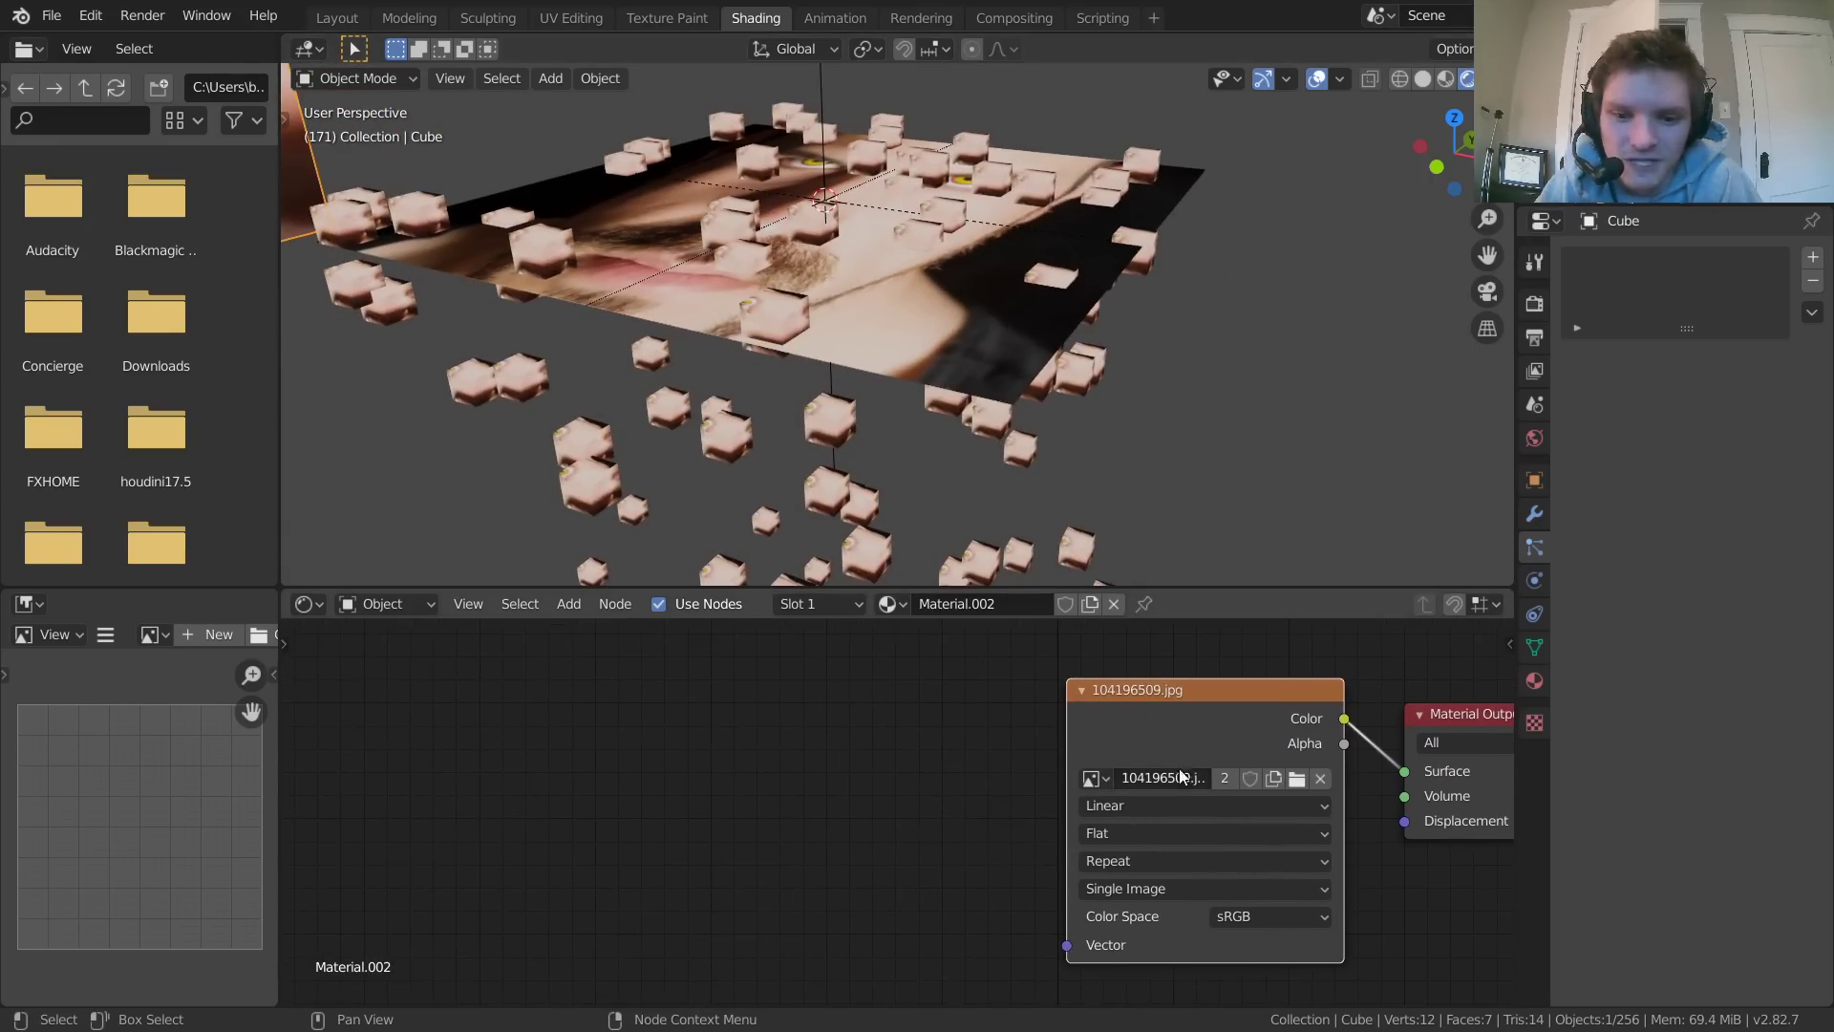
key("shift+a")
left_click(642, 675)
type("tex")
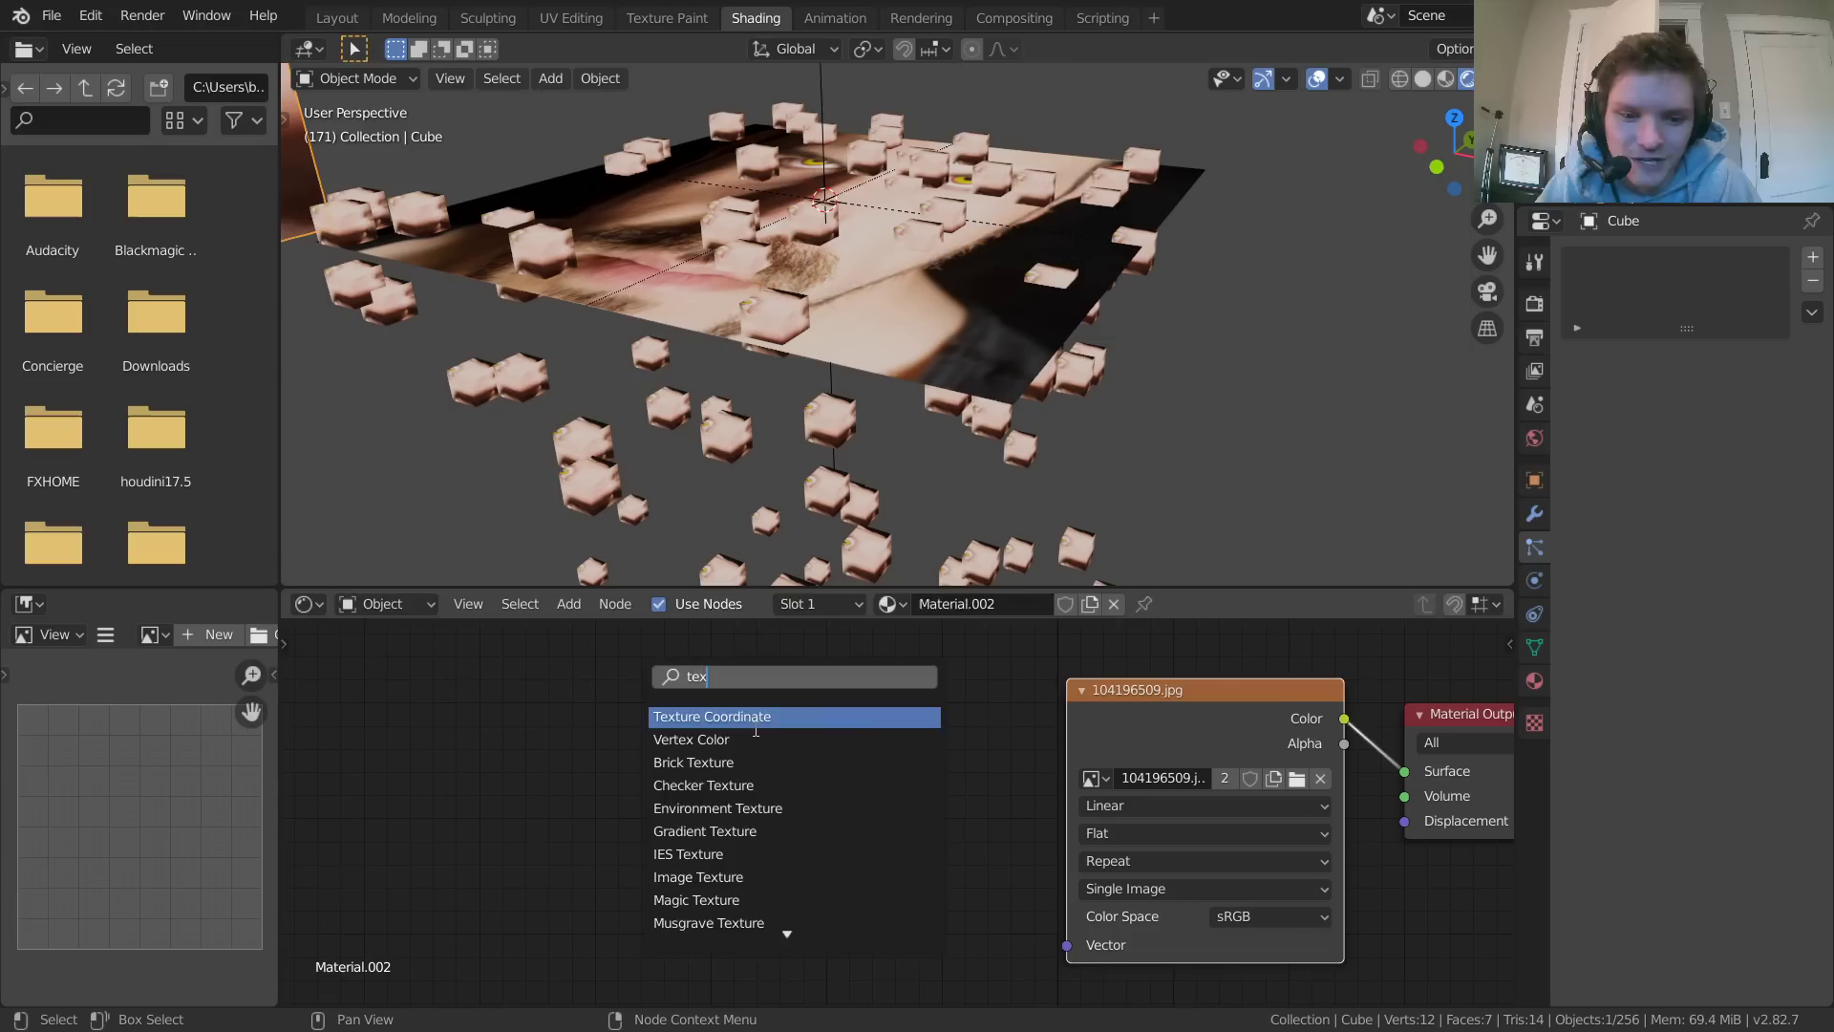
key("Return")
left_click(808, 760)
left_click_drag(769, 759, 886, 726)
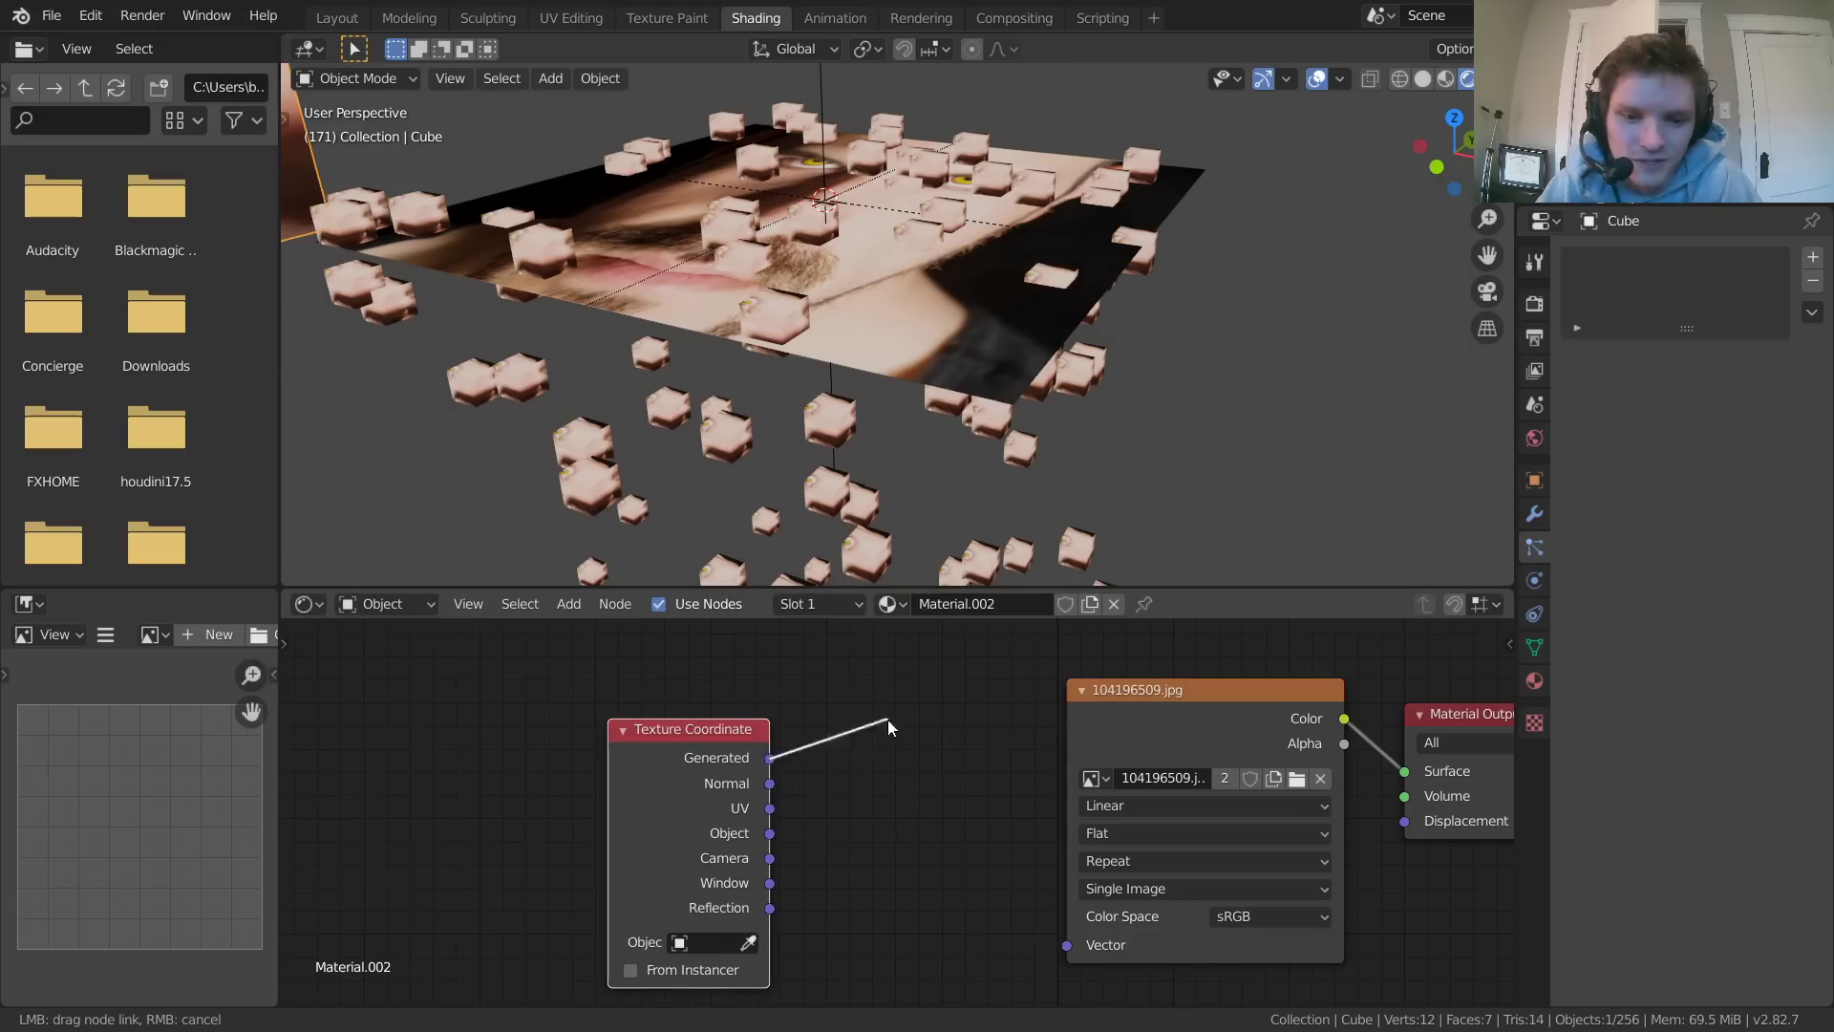
left_click_drag(1058, 908, 1078, 942)
left_click_drag(722, 743, 790, 682)
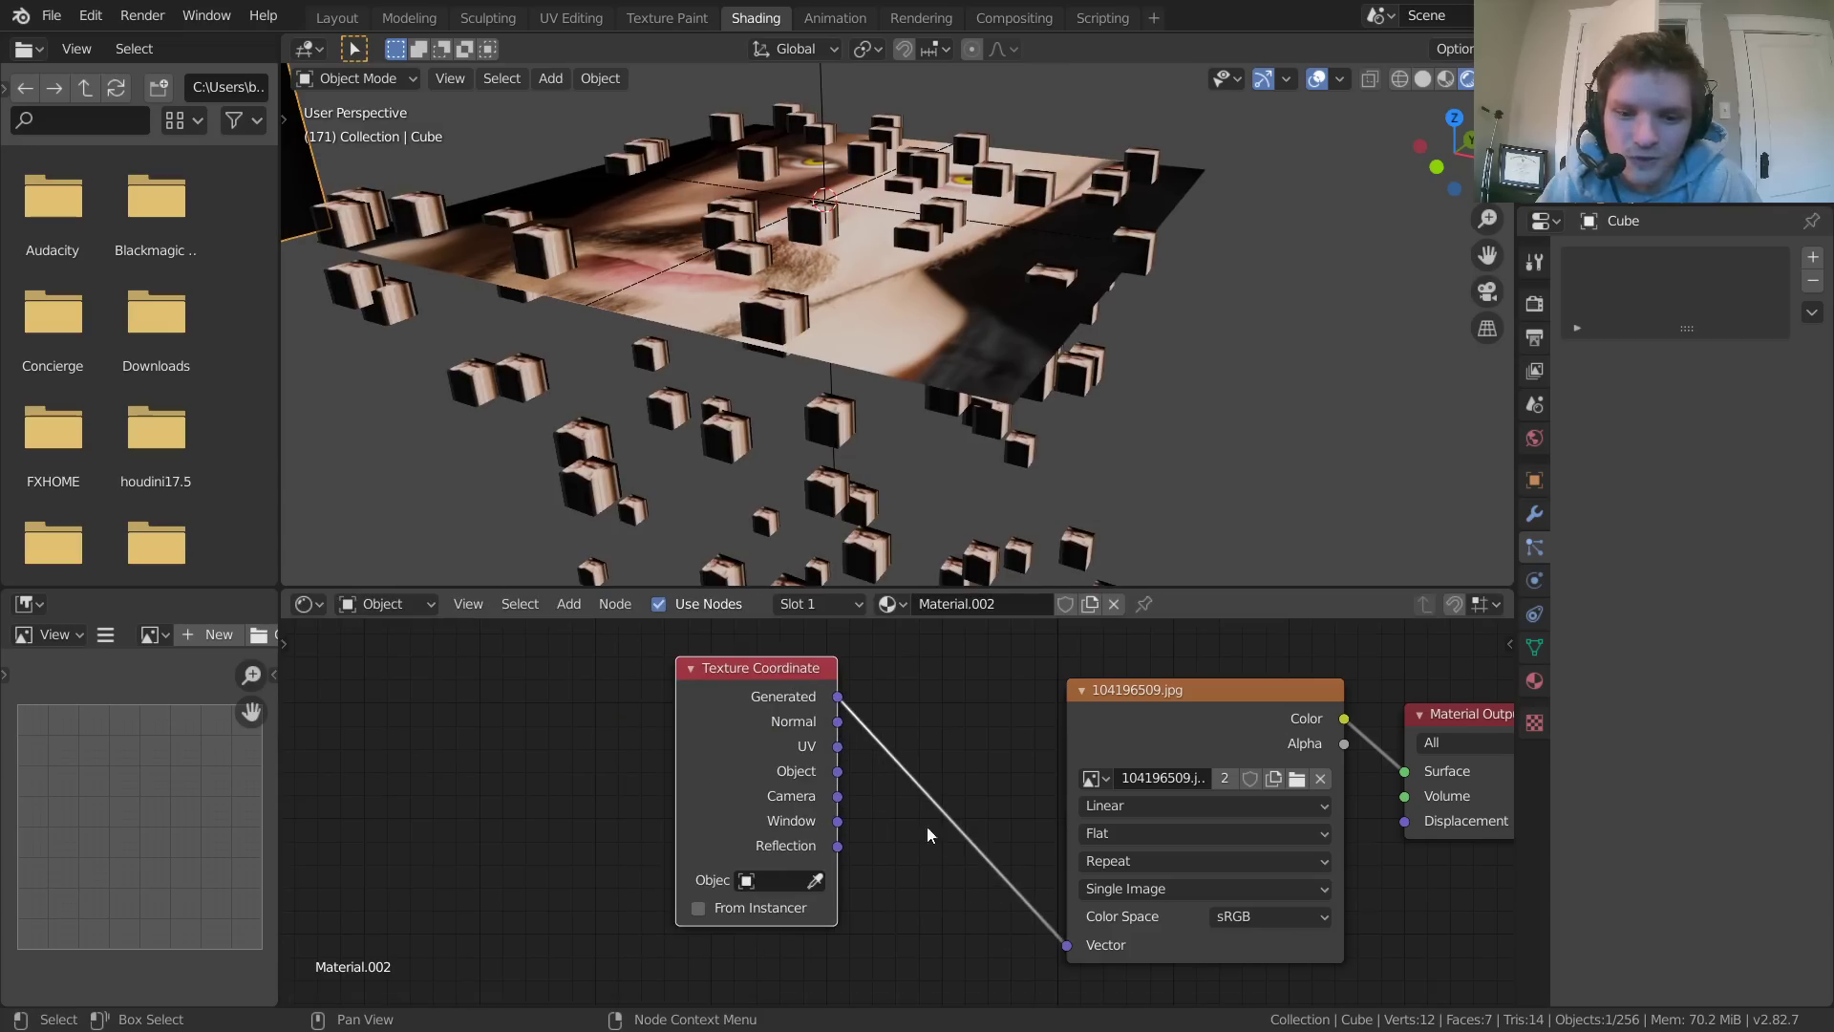
scroll(1081, 821, "down", 3)
left_click_drag(1057, 736, 1034, 726)
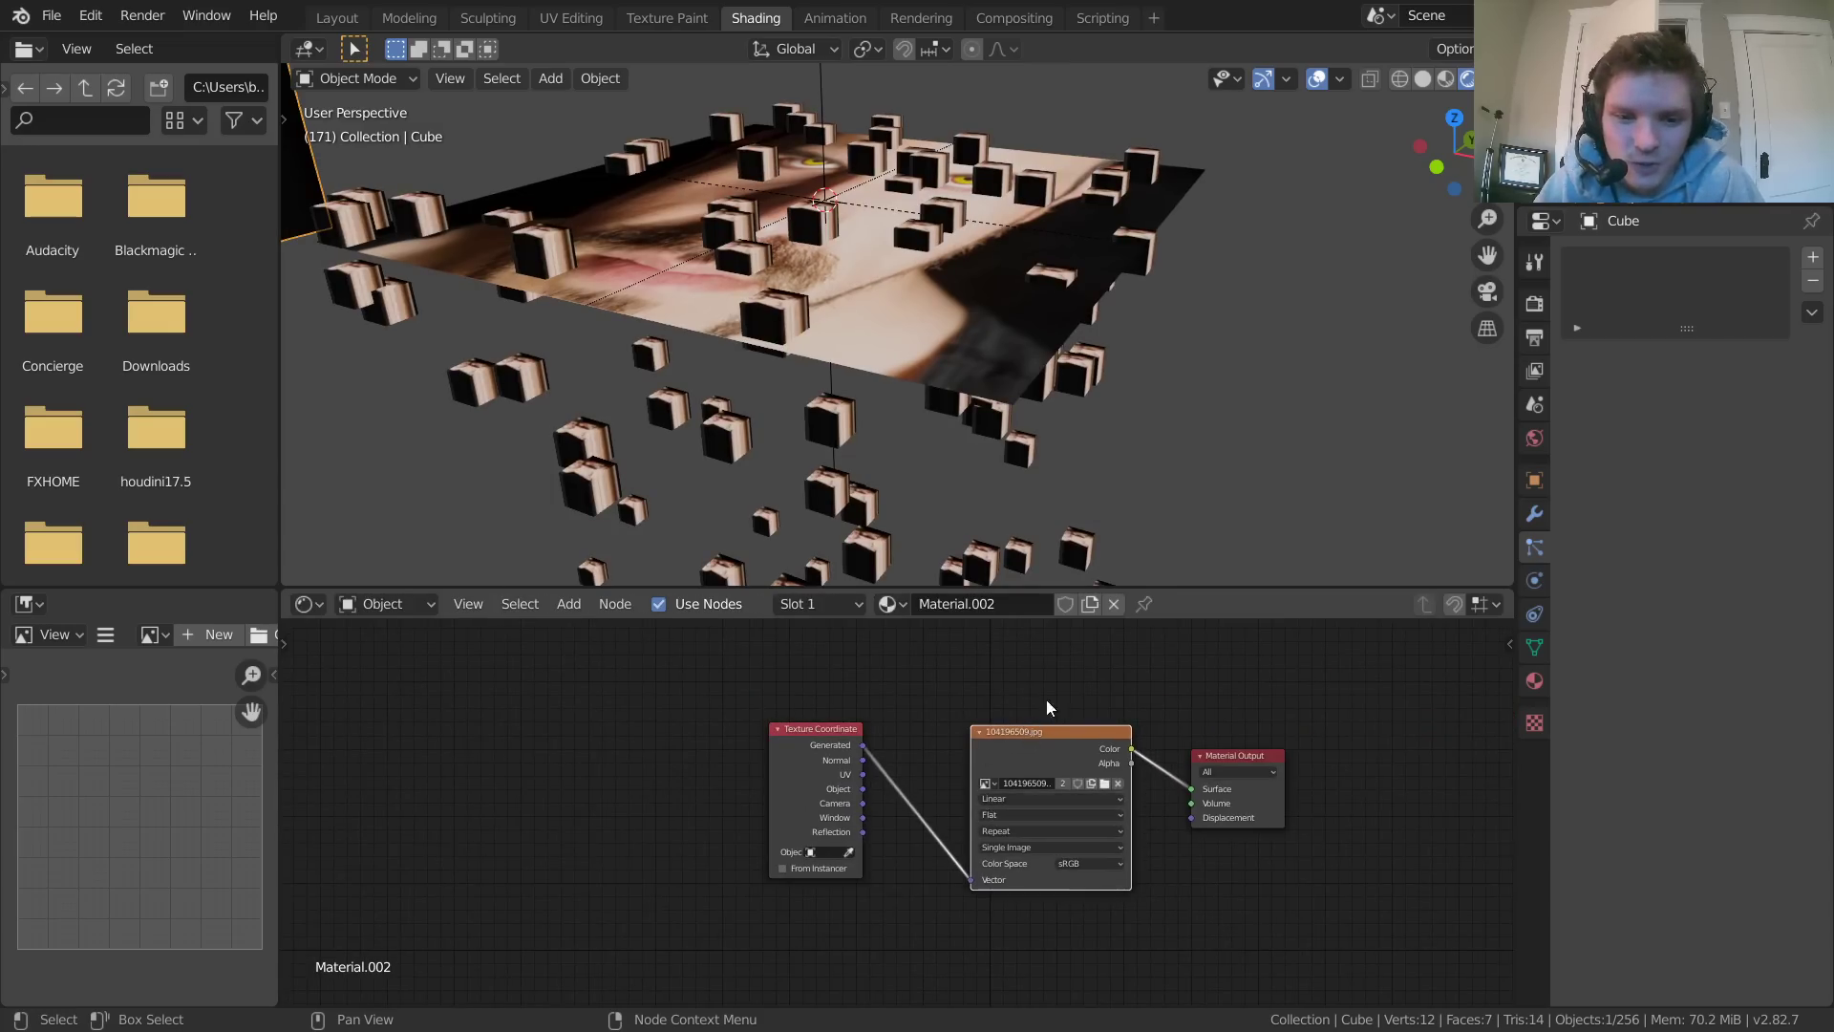
Enable From Instancer on the Texture Coordinate node and replay the particle animation from the first frame
scroll(1046, 707, "down", 1)
scroll(669, 286, "down", 5)
middle_click_drag(669, 287, 625, 356)
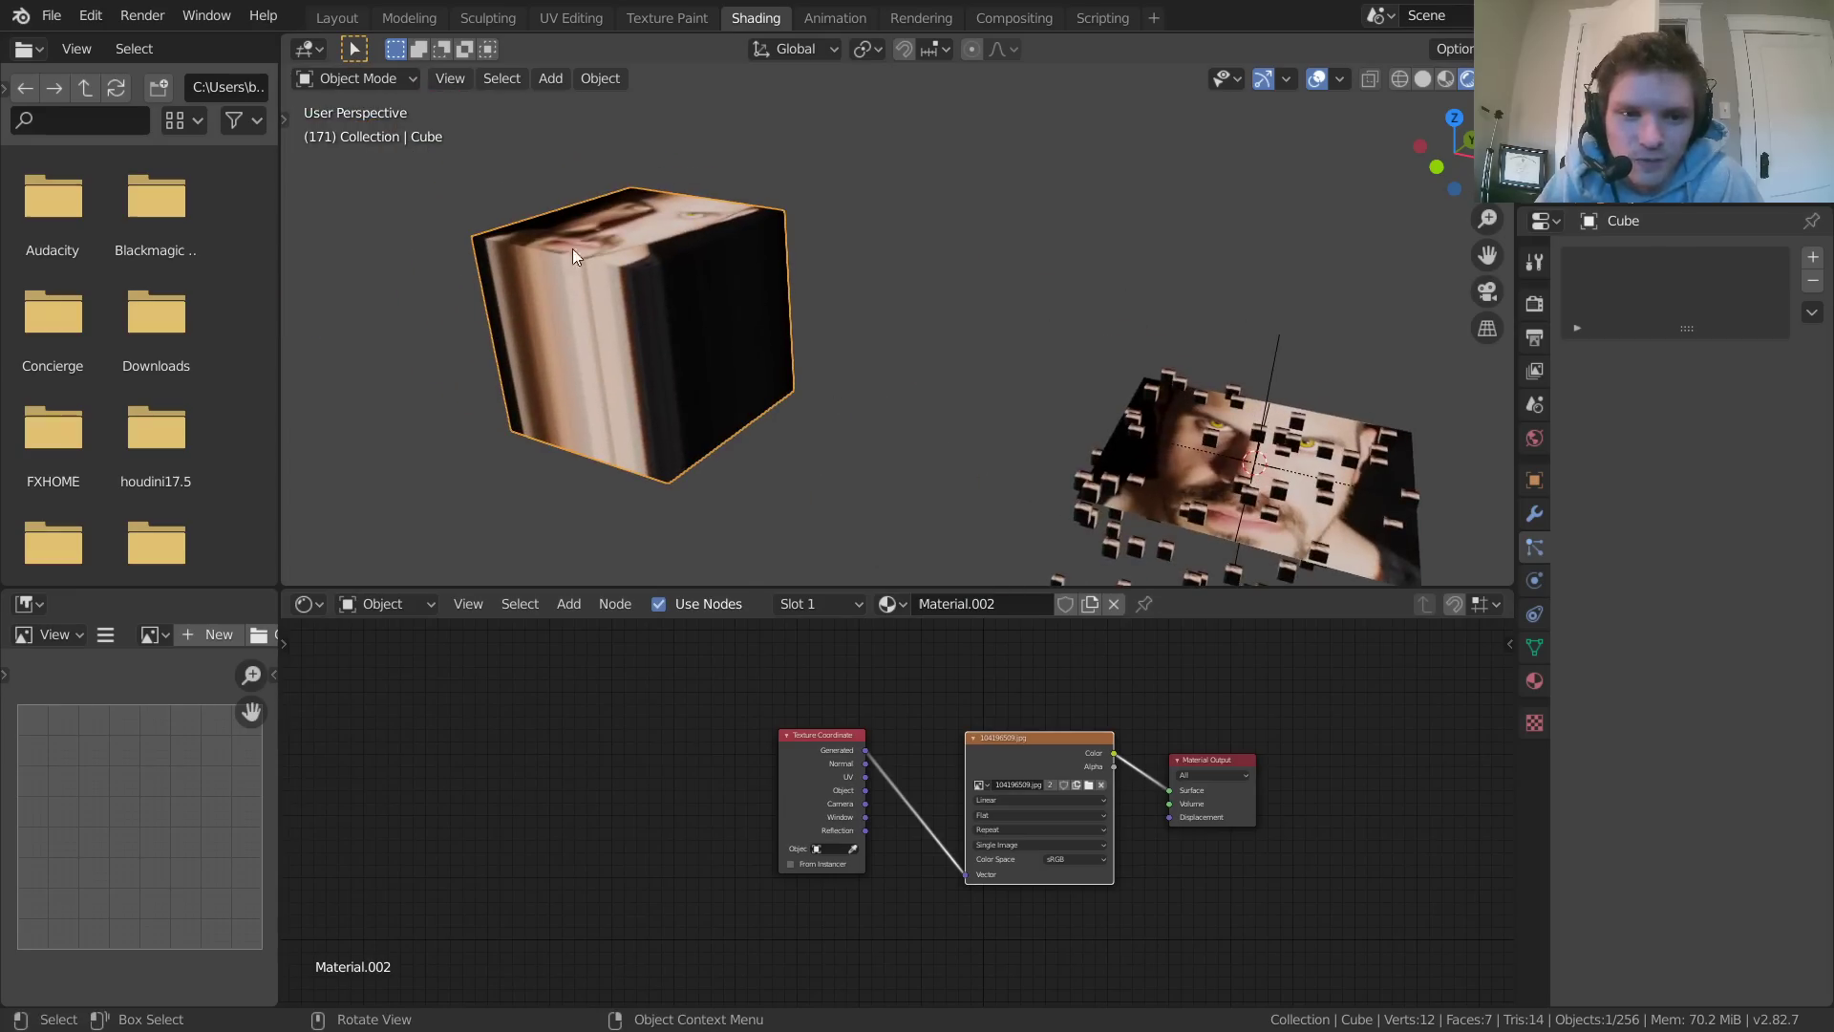
middle_click_drag(682, 264, 869, 226)
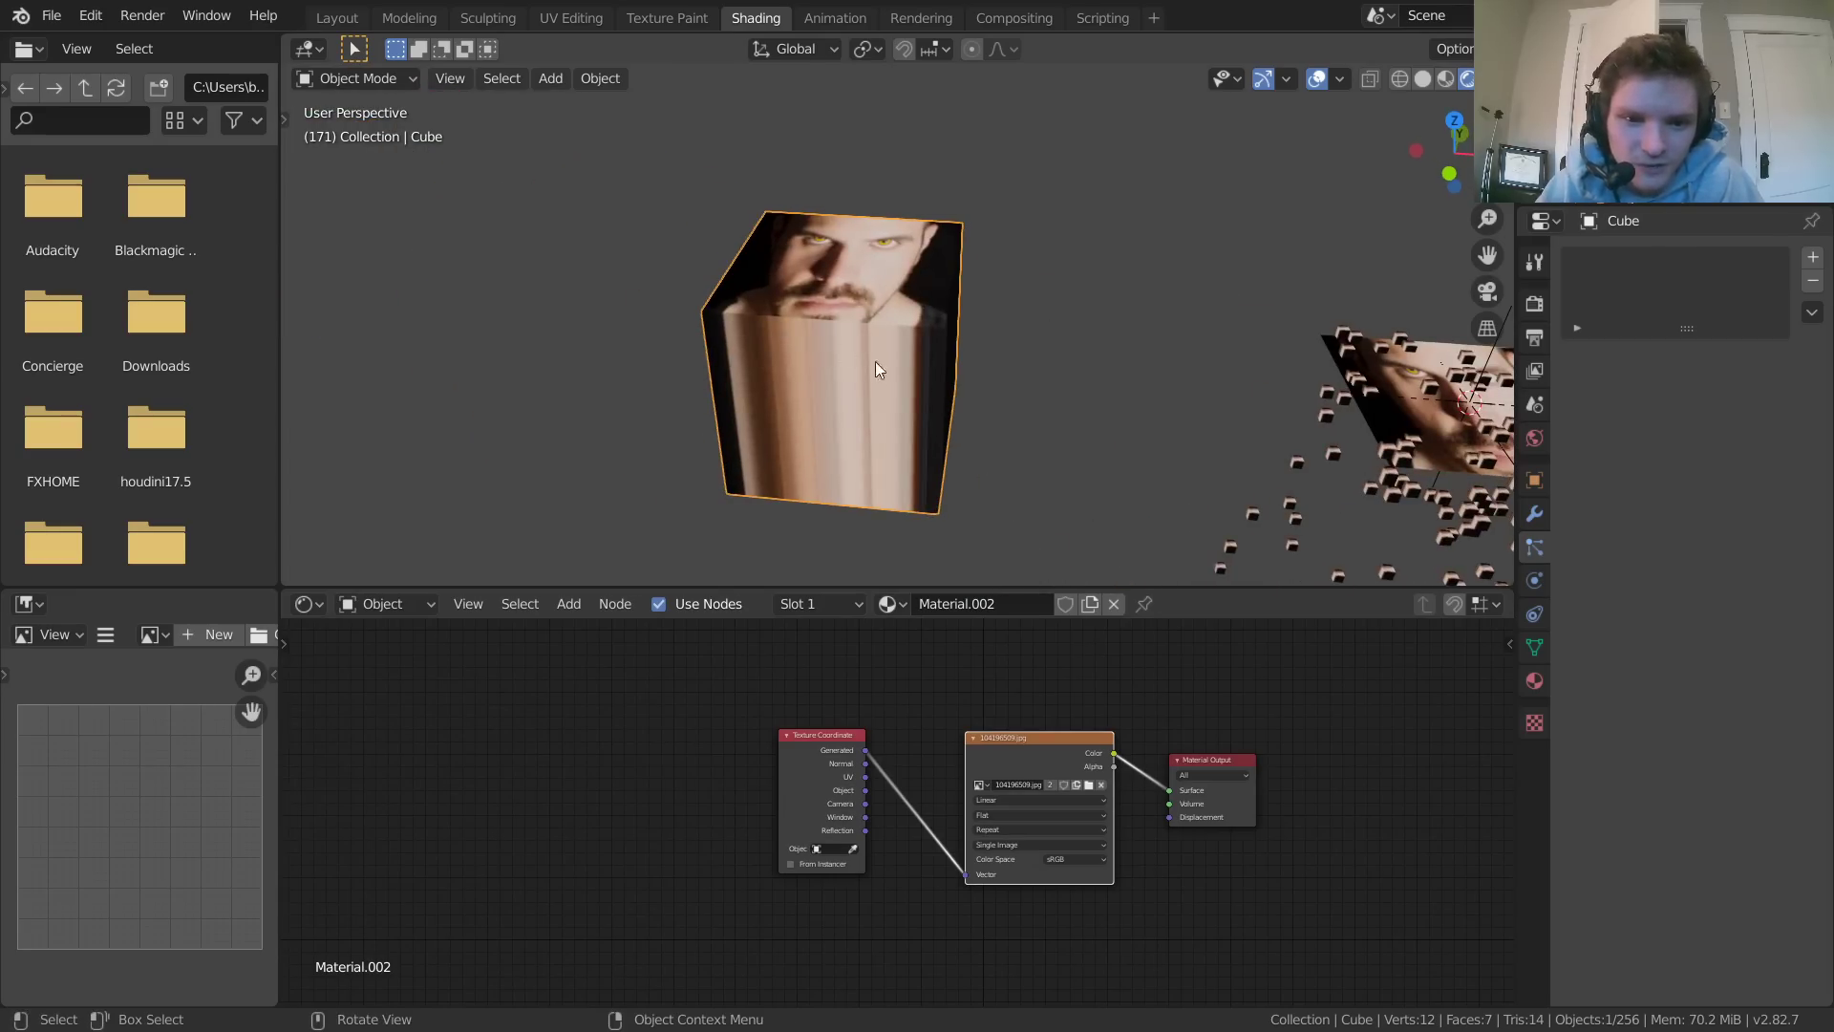
middle_click_drag(1320, 354, 660, 306, "shift")
scroll(831, 361, "up", 4)
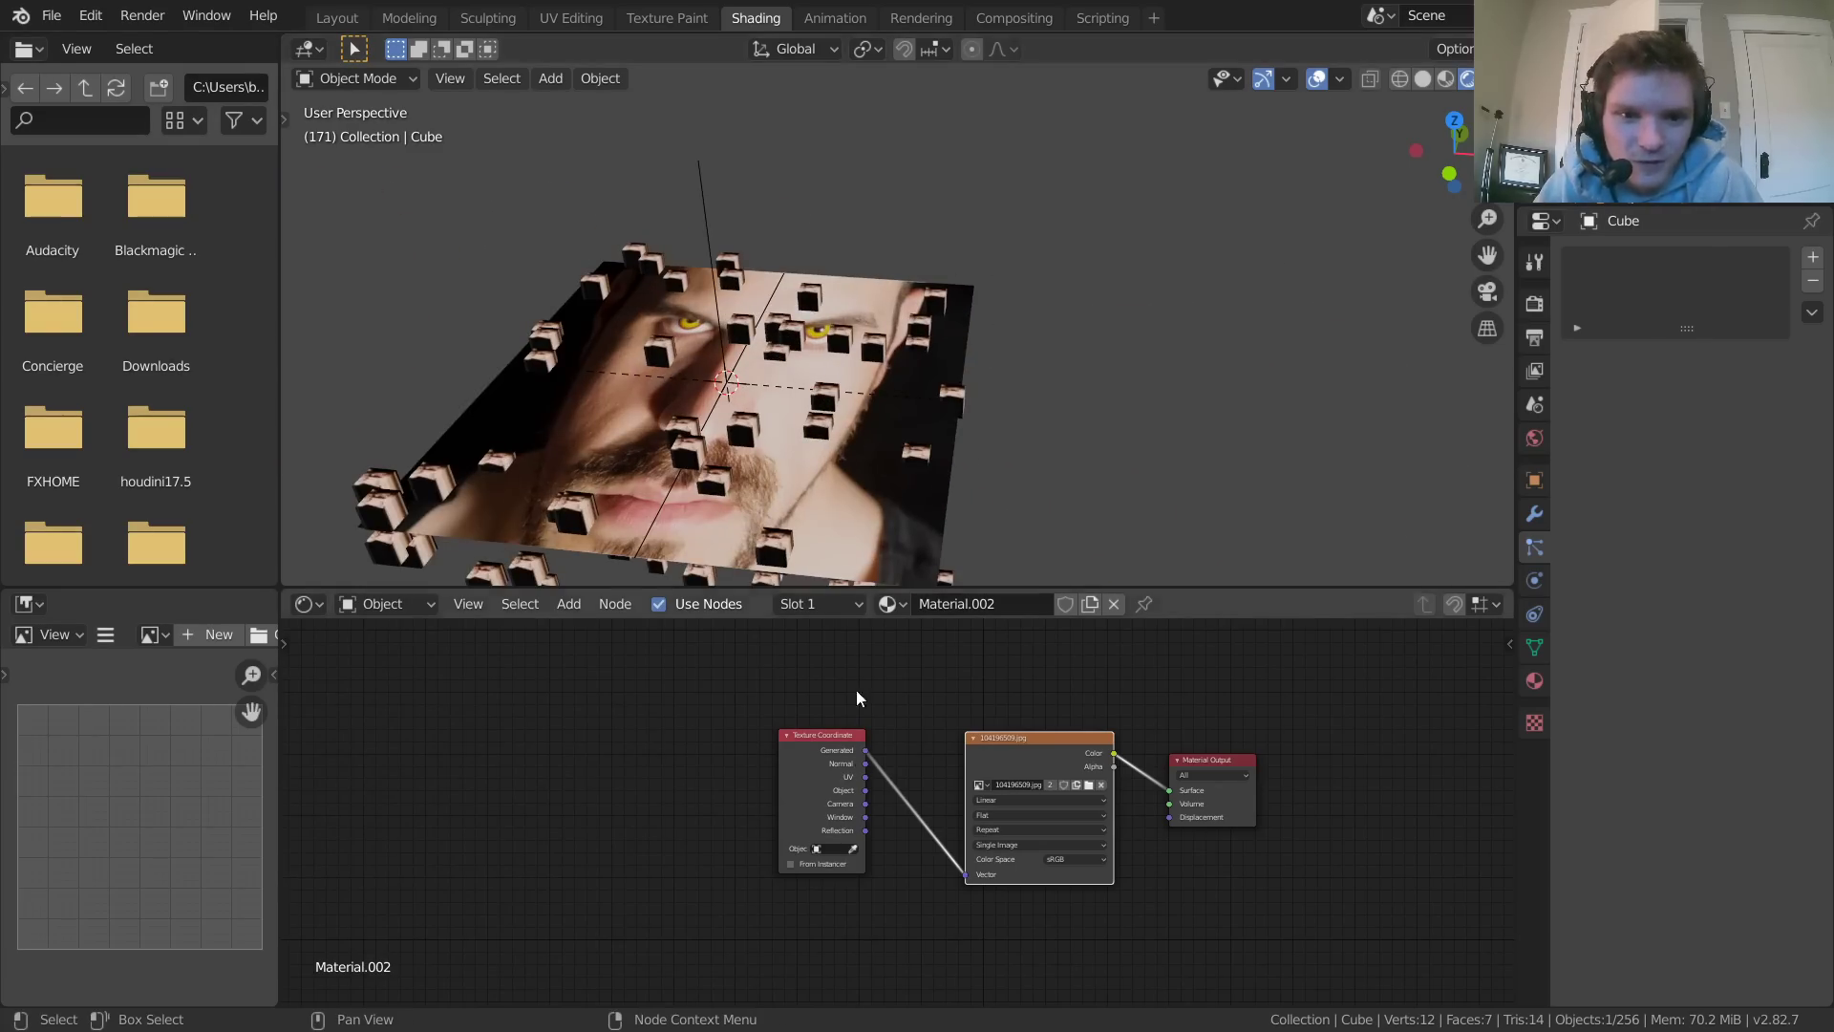
scroll(849, 823, "up", 5)
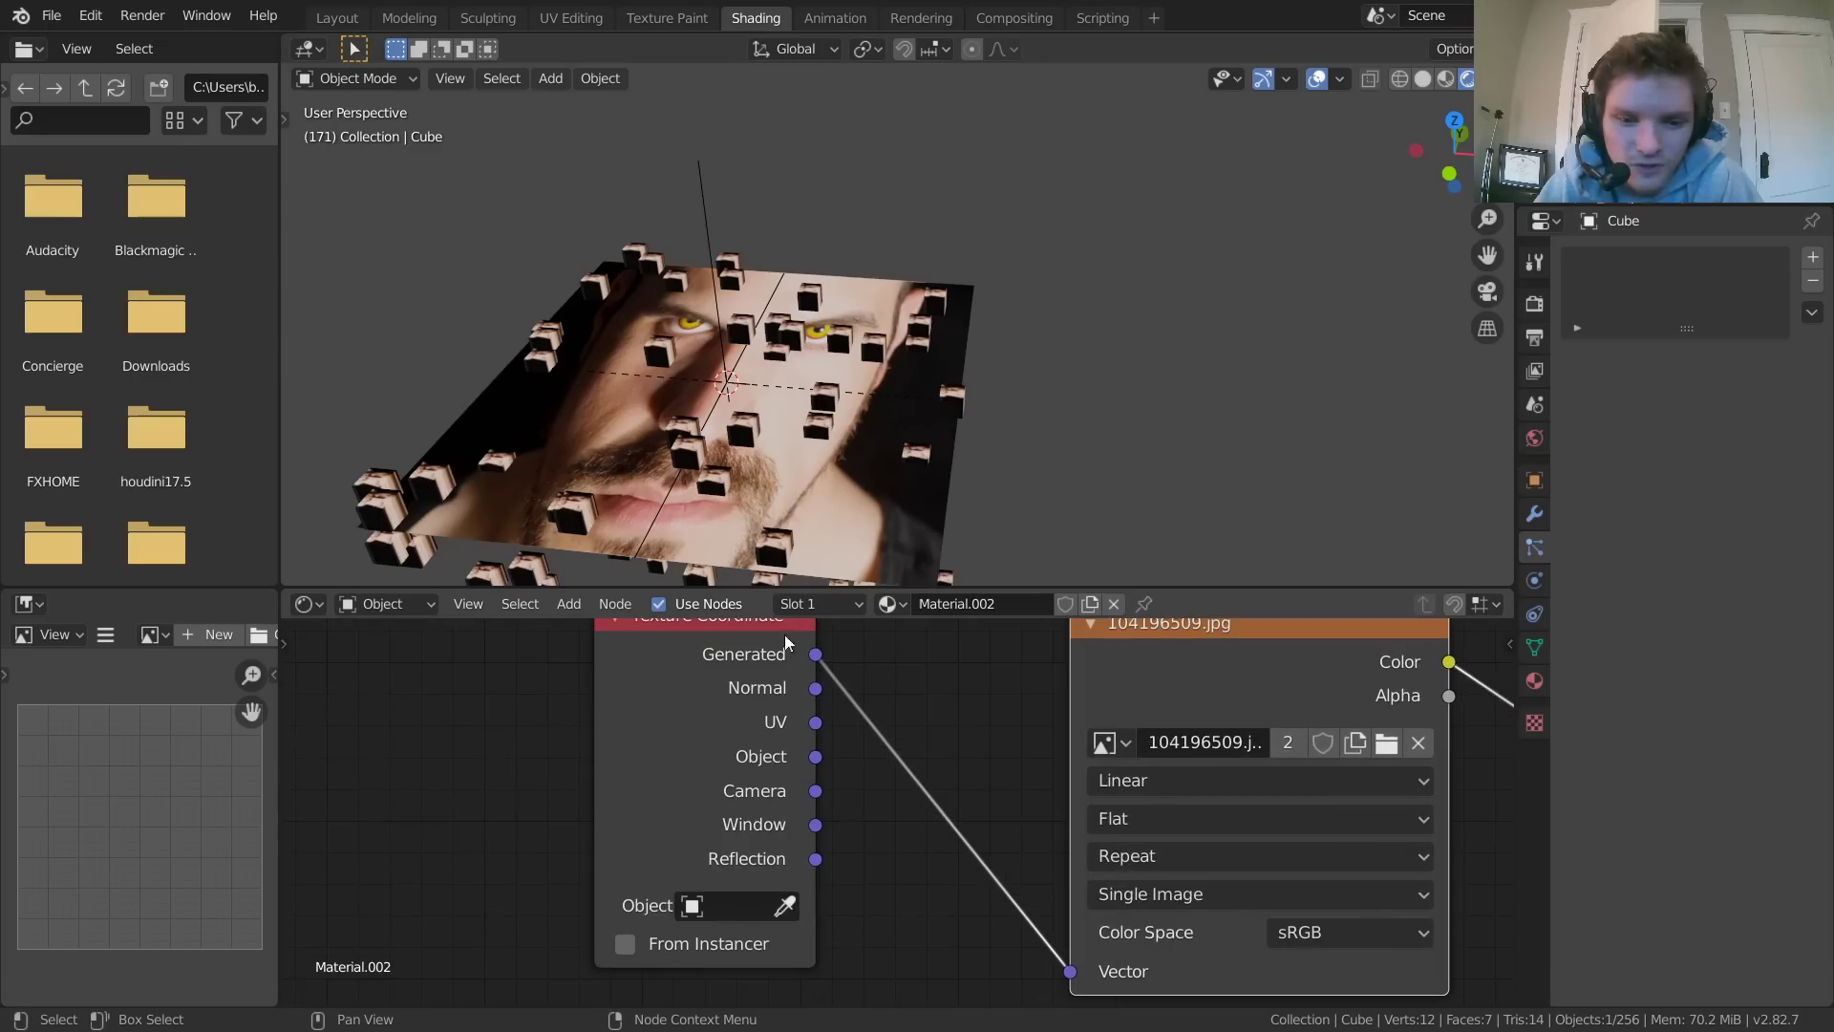
left_click(623, 942)
scroll(747, 702, "down", 2)
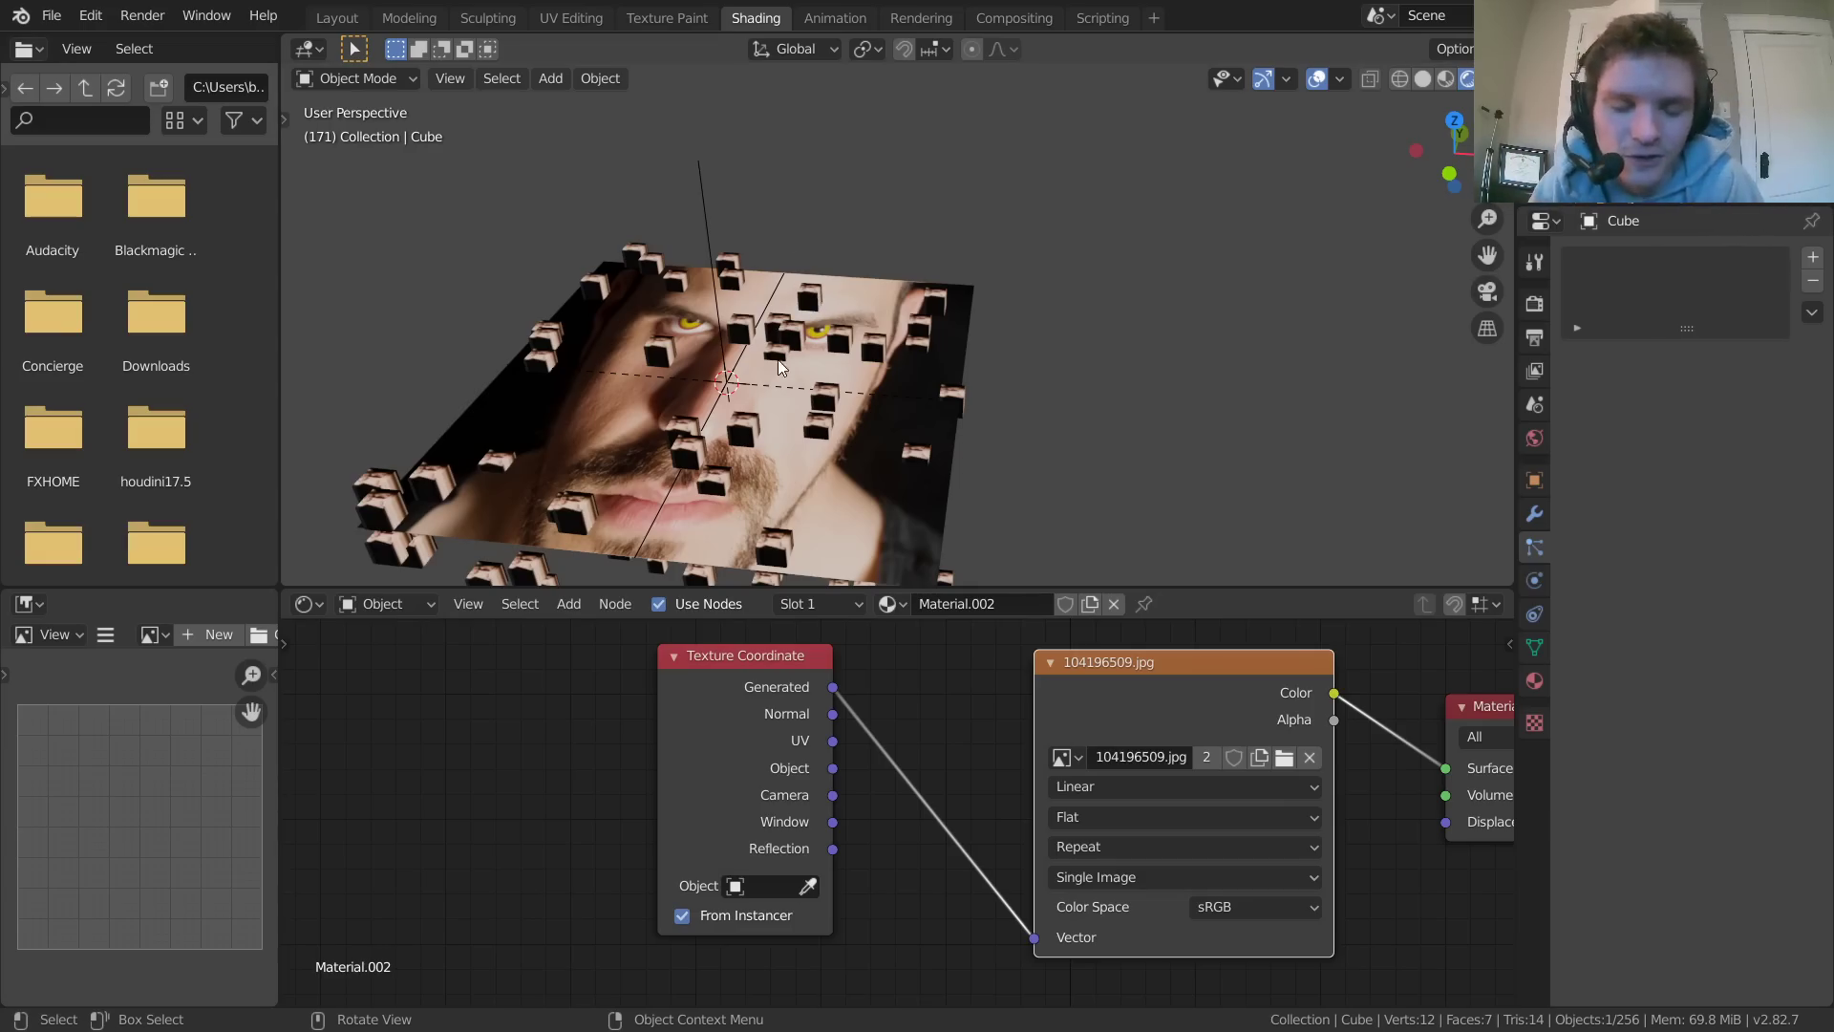
key("space")
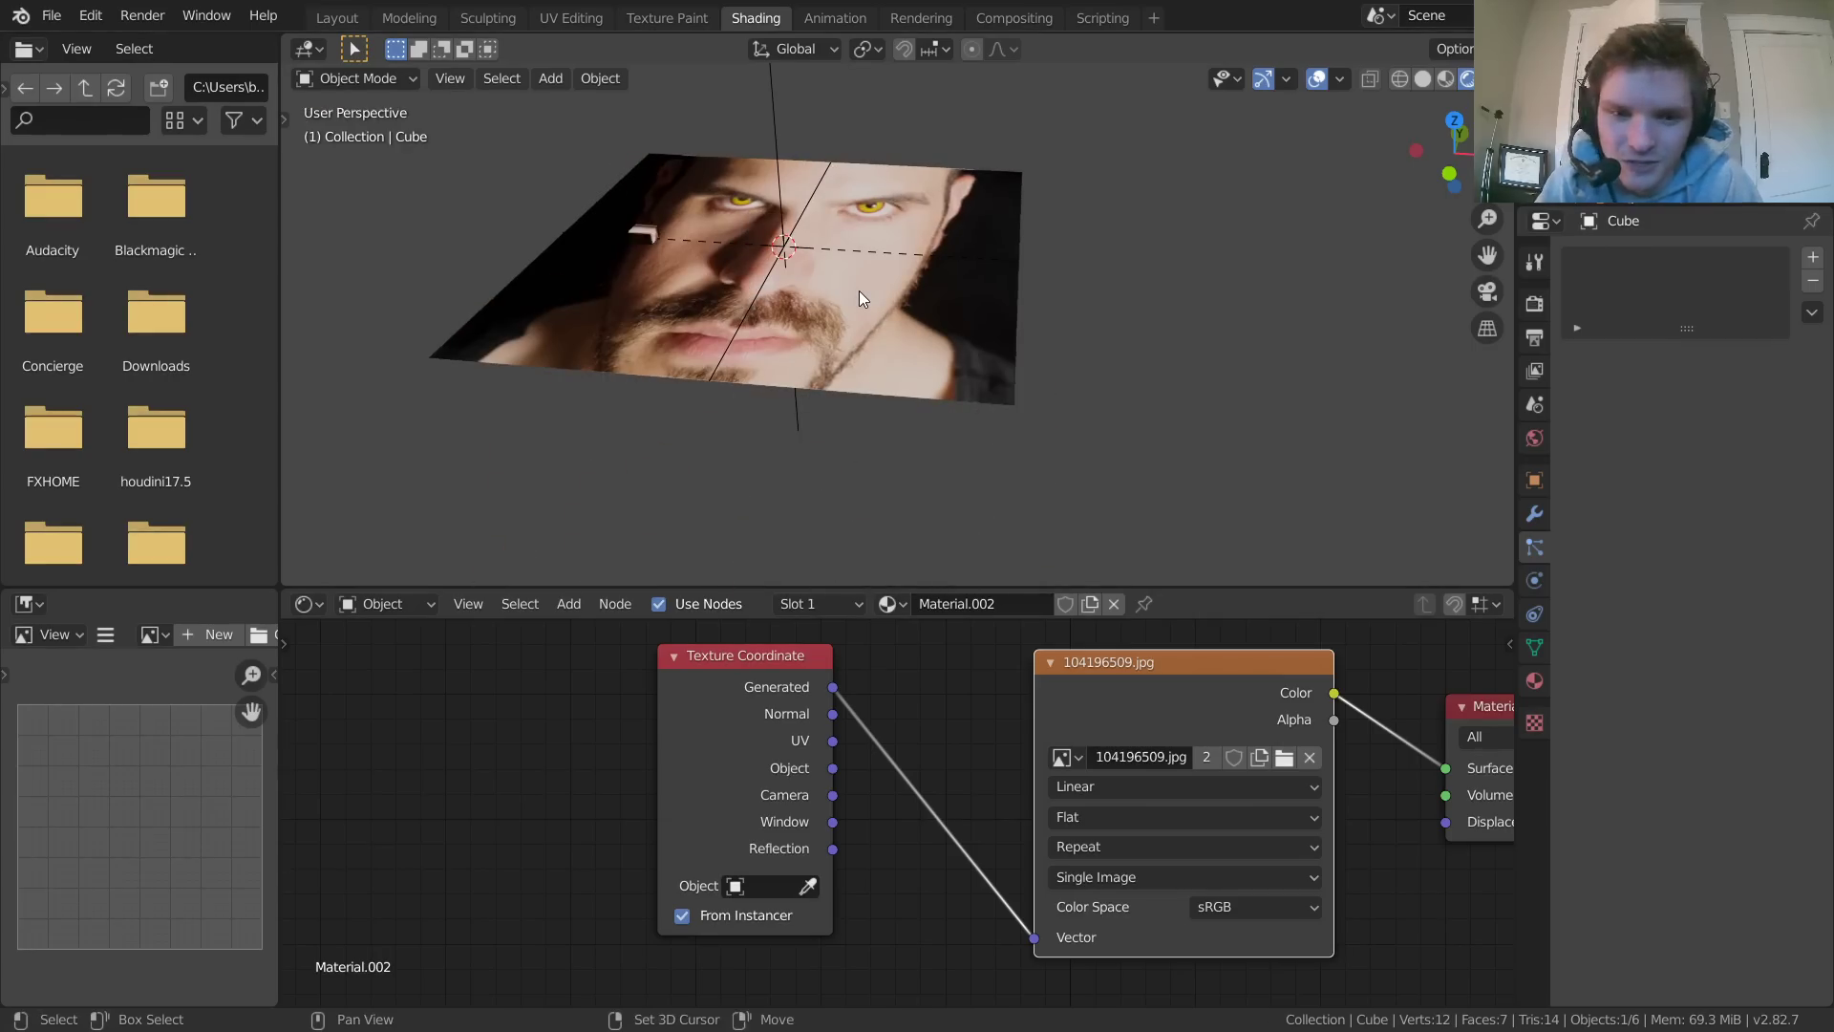
key("Escape")
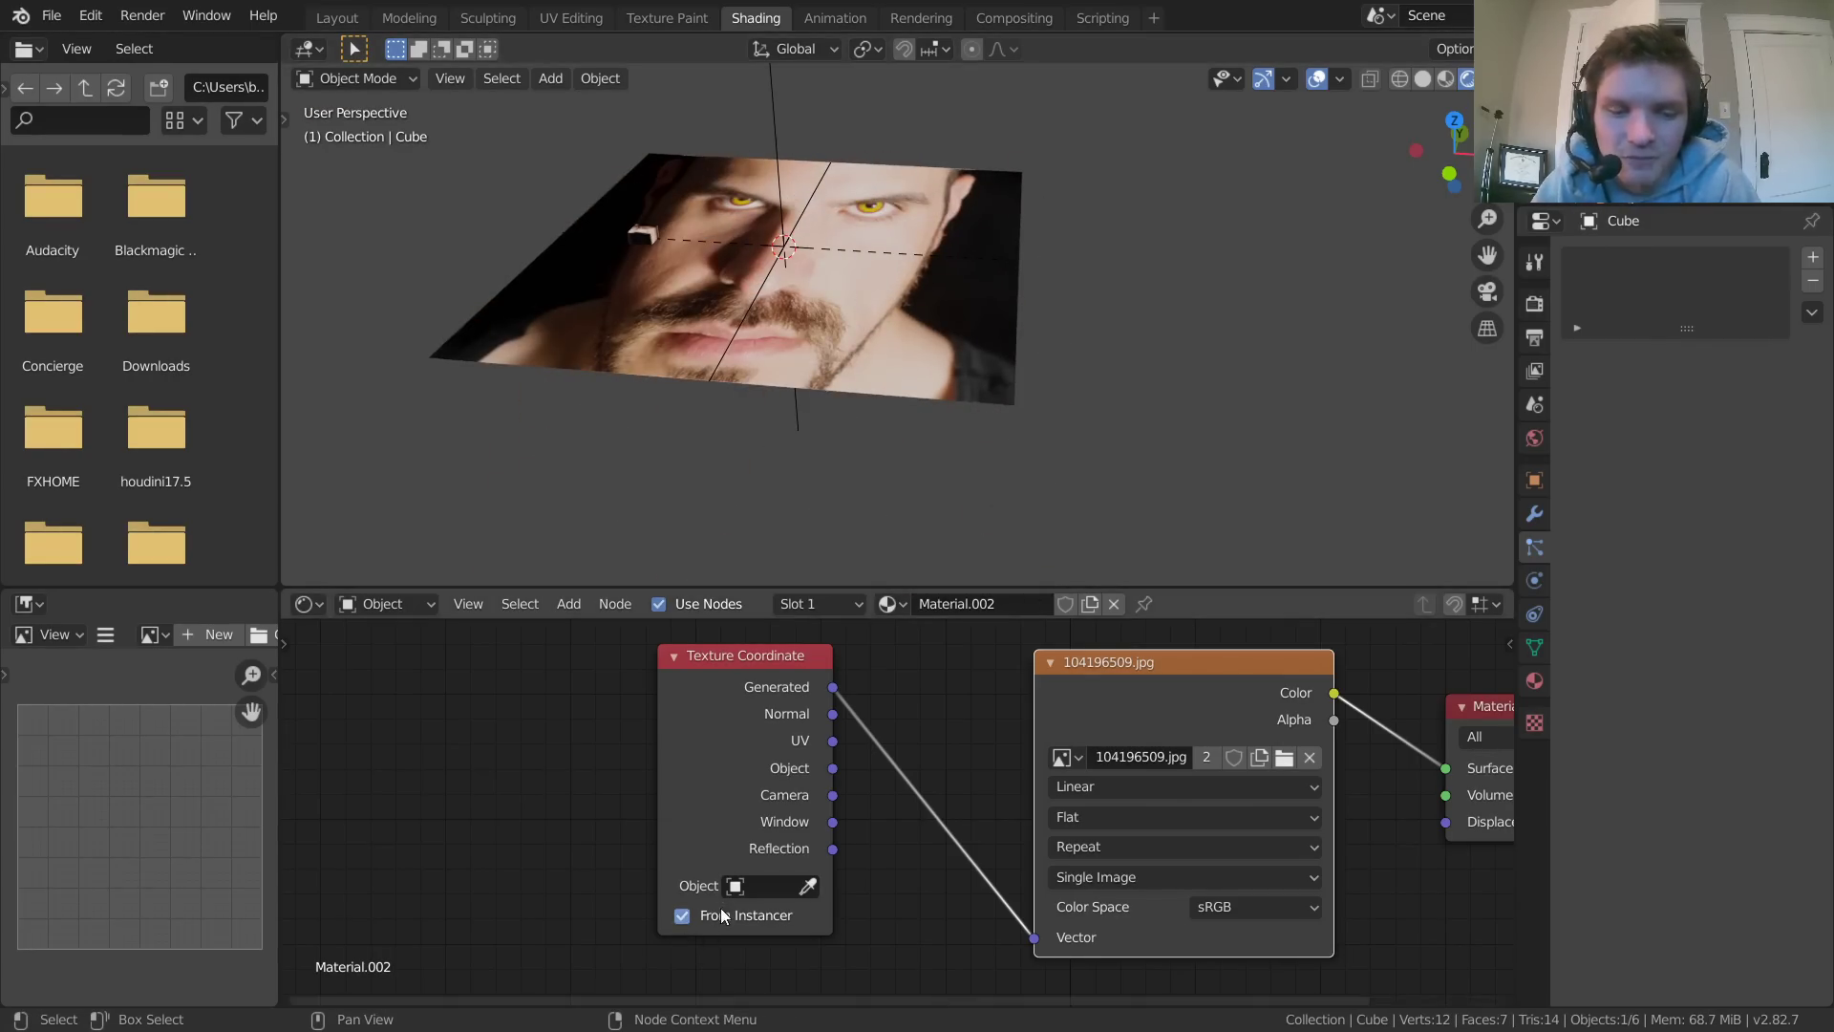
key("space")
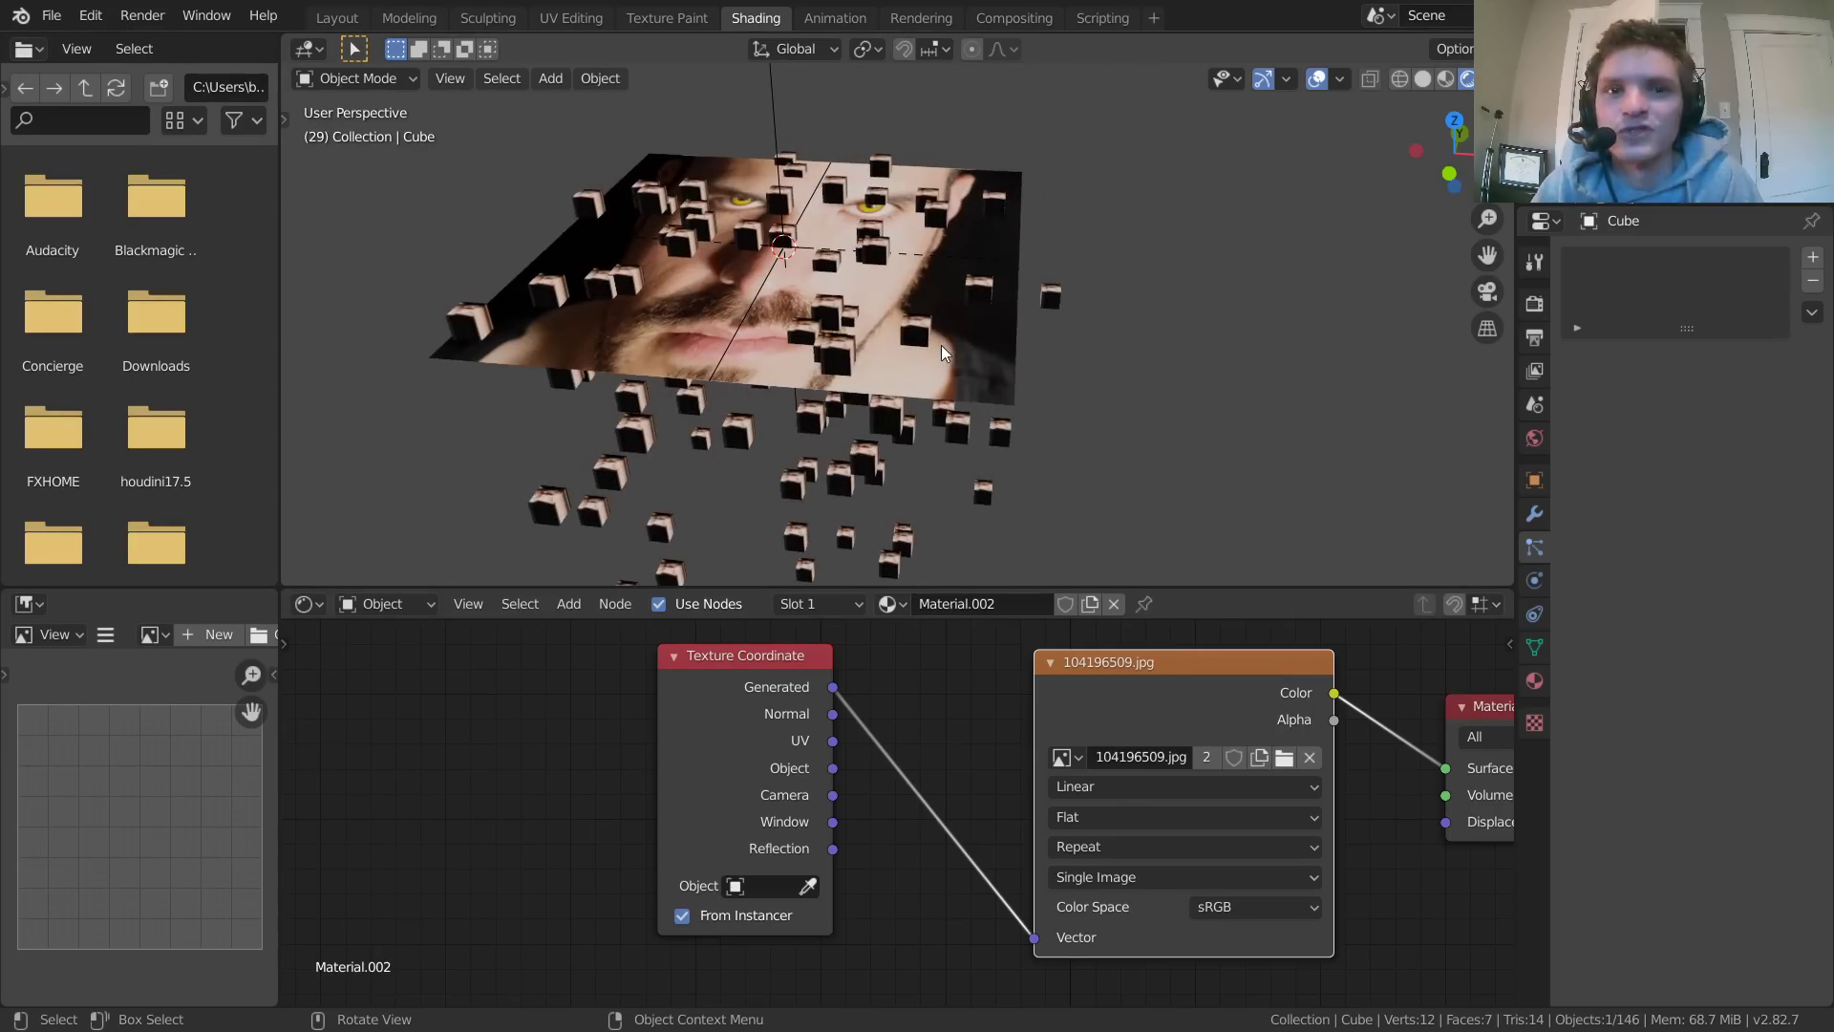
Set the render engine to Cycles and its device to GPU Compute
left_click(1533, 304)
left_click(1739, 257)
left_click(1720, 327)
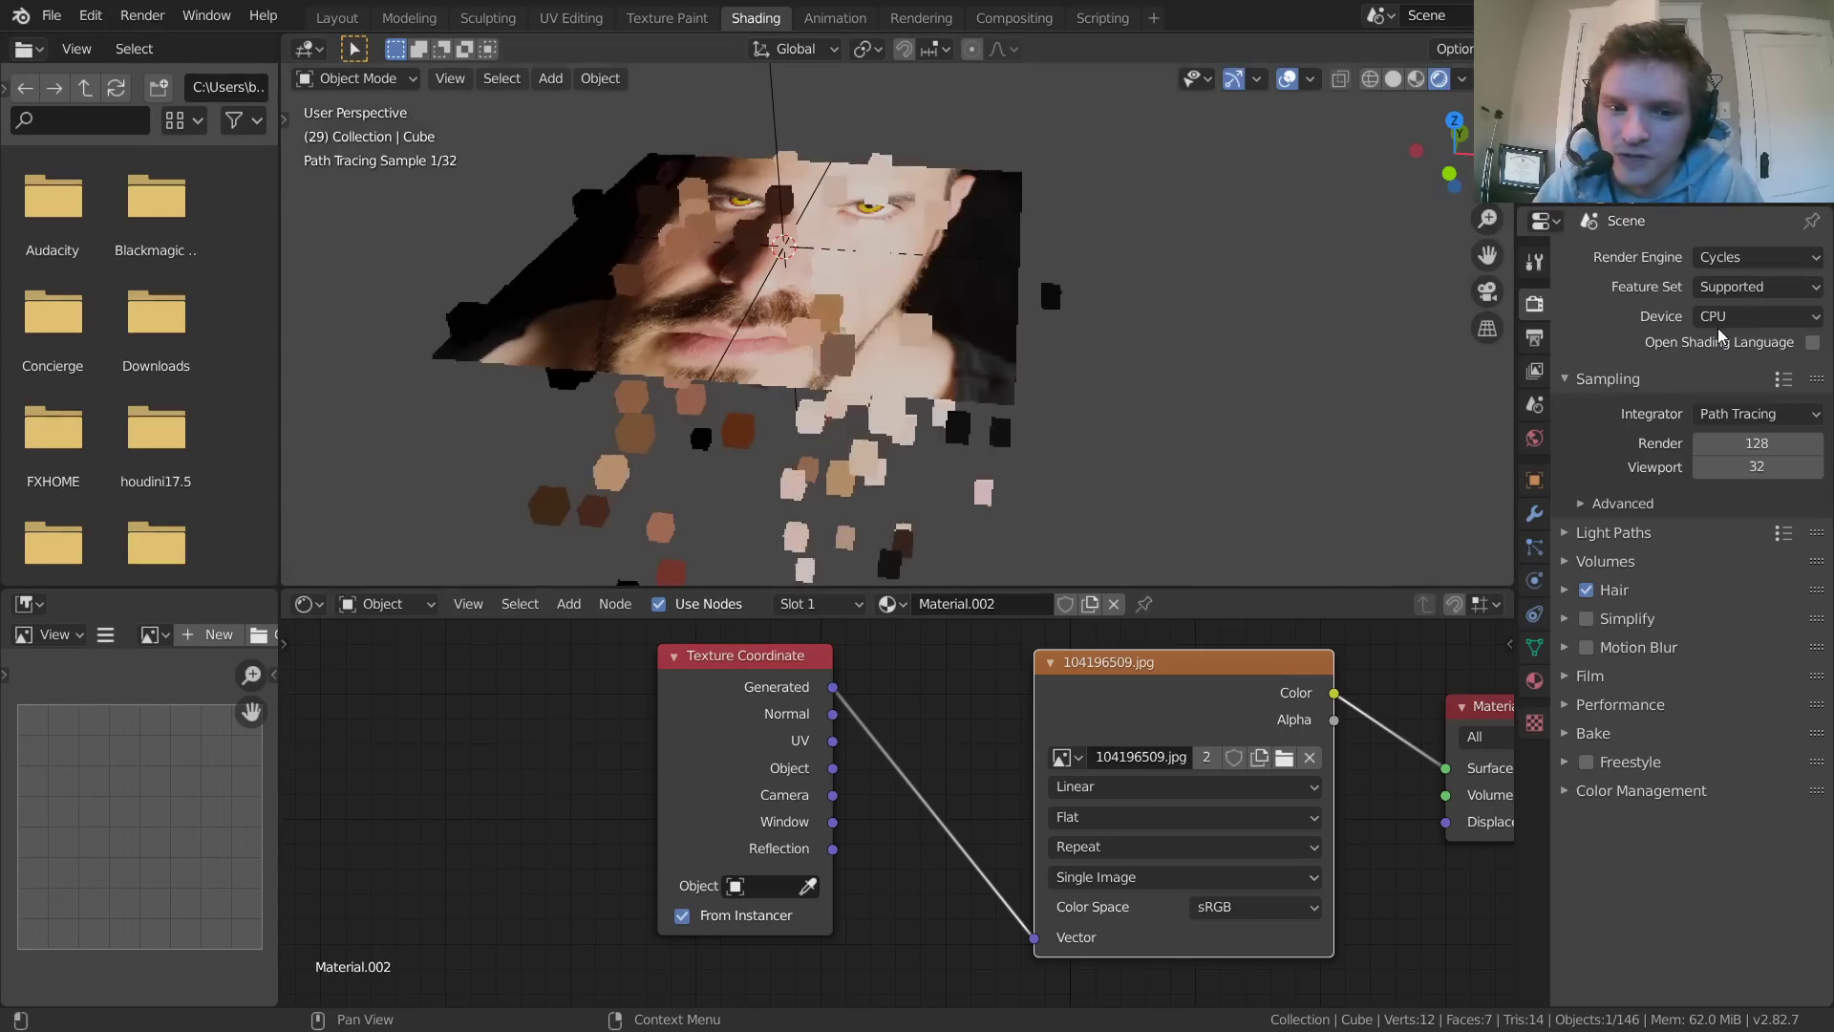
middle_click_drag(920, 370, 869, 345)
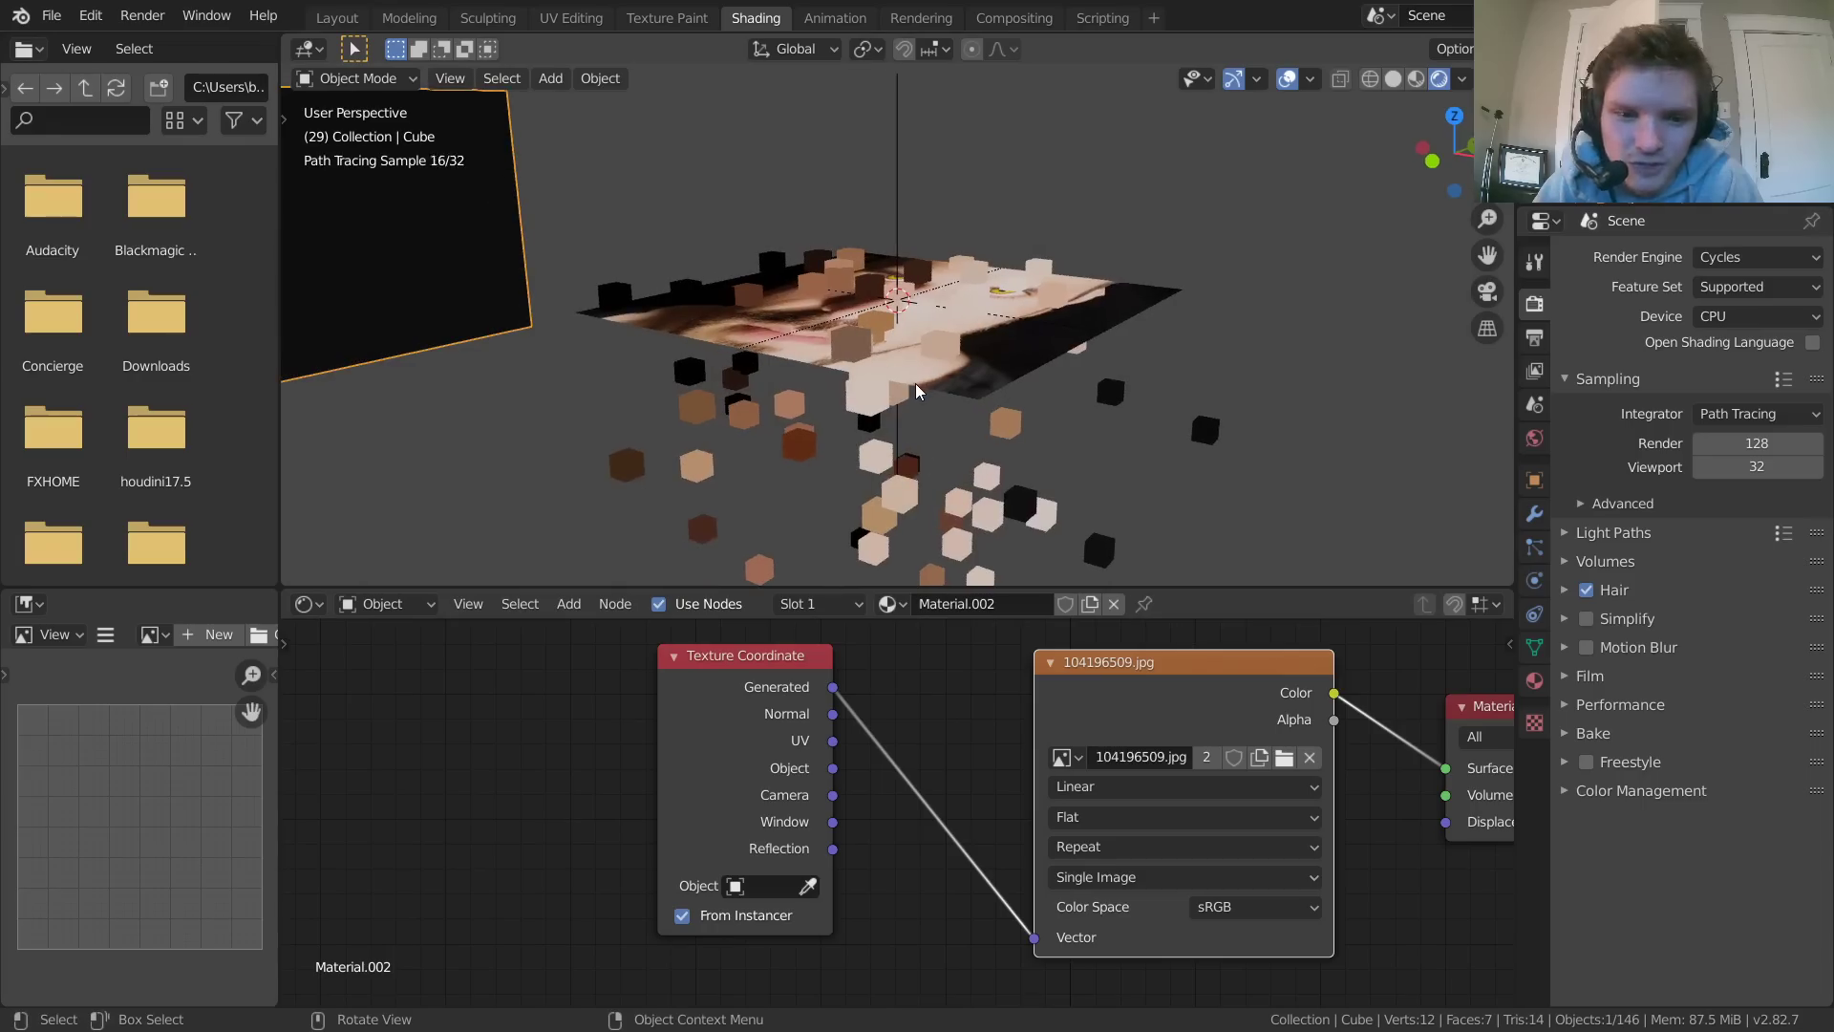
left_click(1731, 316)
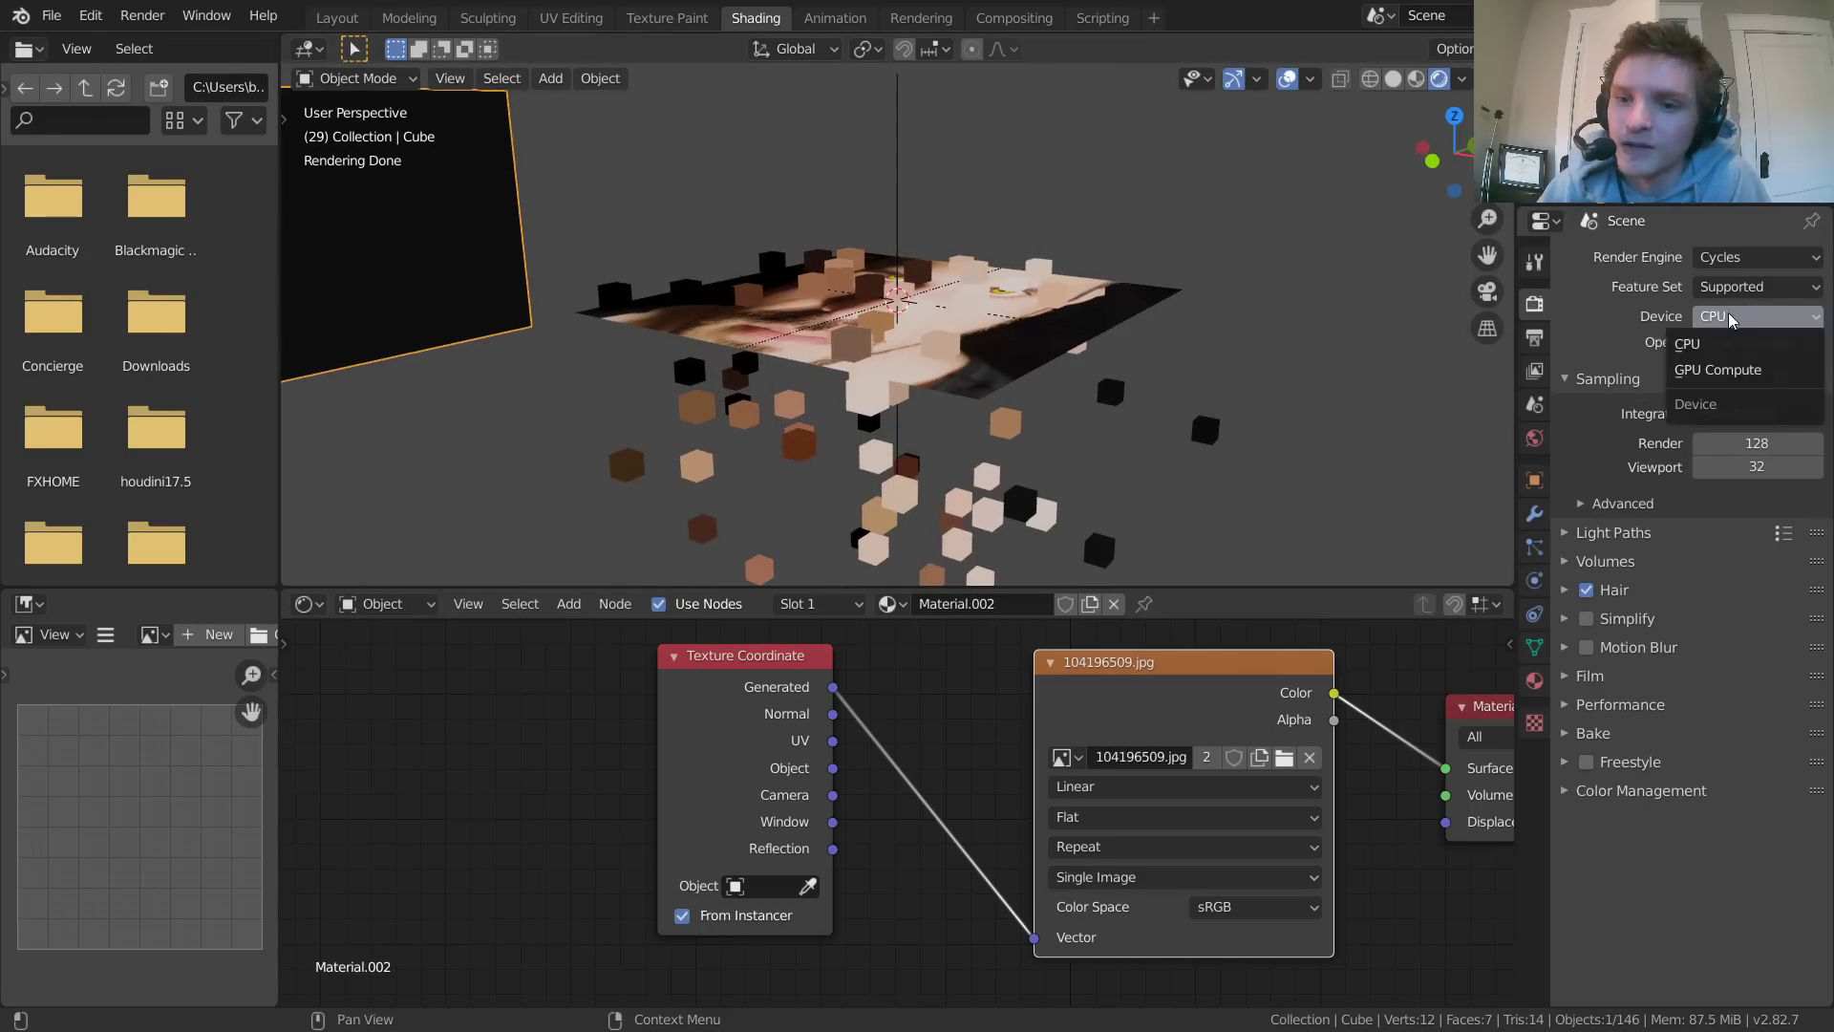
left_click(1710, 371)
Play and pause the particle animation, examining from several angles how the cube colours match the plane's image
mouse_move(984, 449)
middle_mouse_down()
mouse_move(937, 332)
mouse_move(967, 357)
middle_mouse_up()
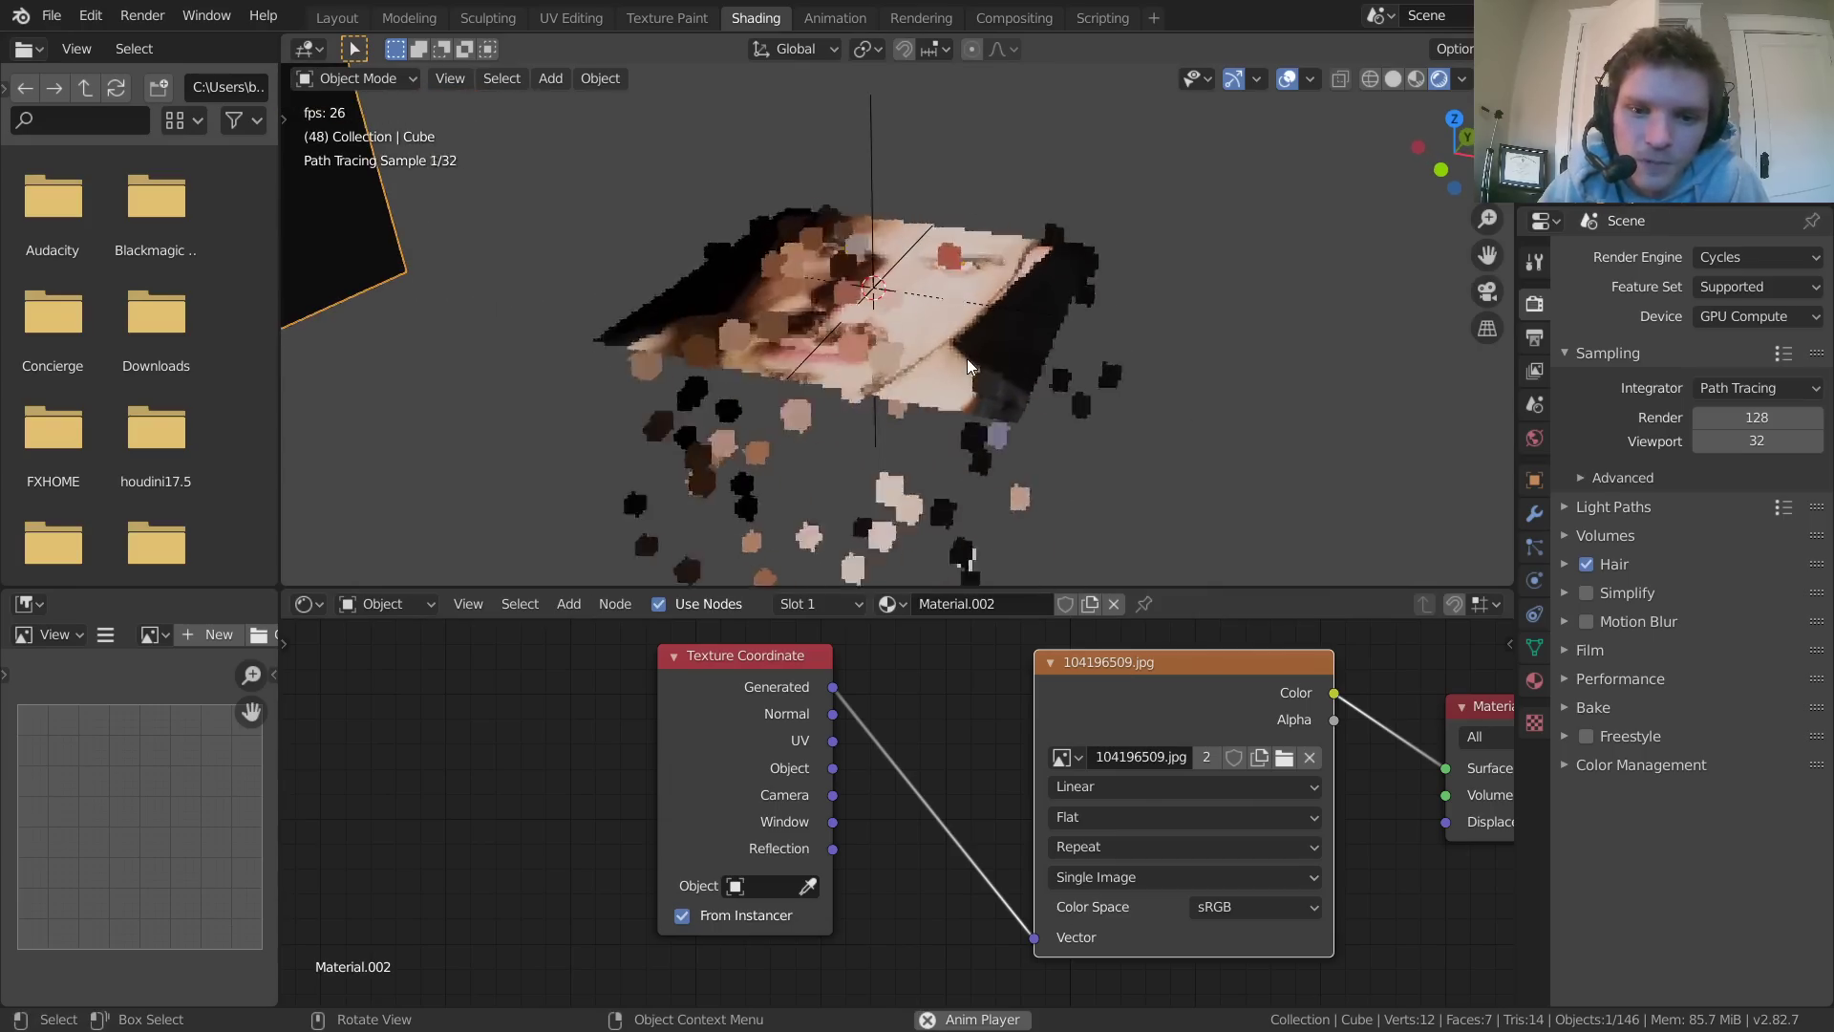
key("Escape")
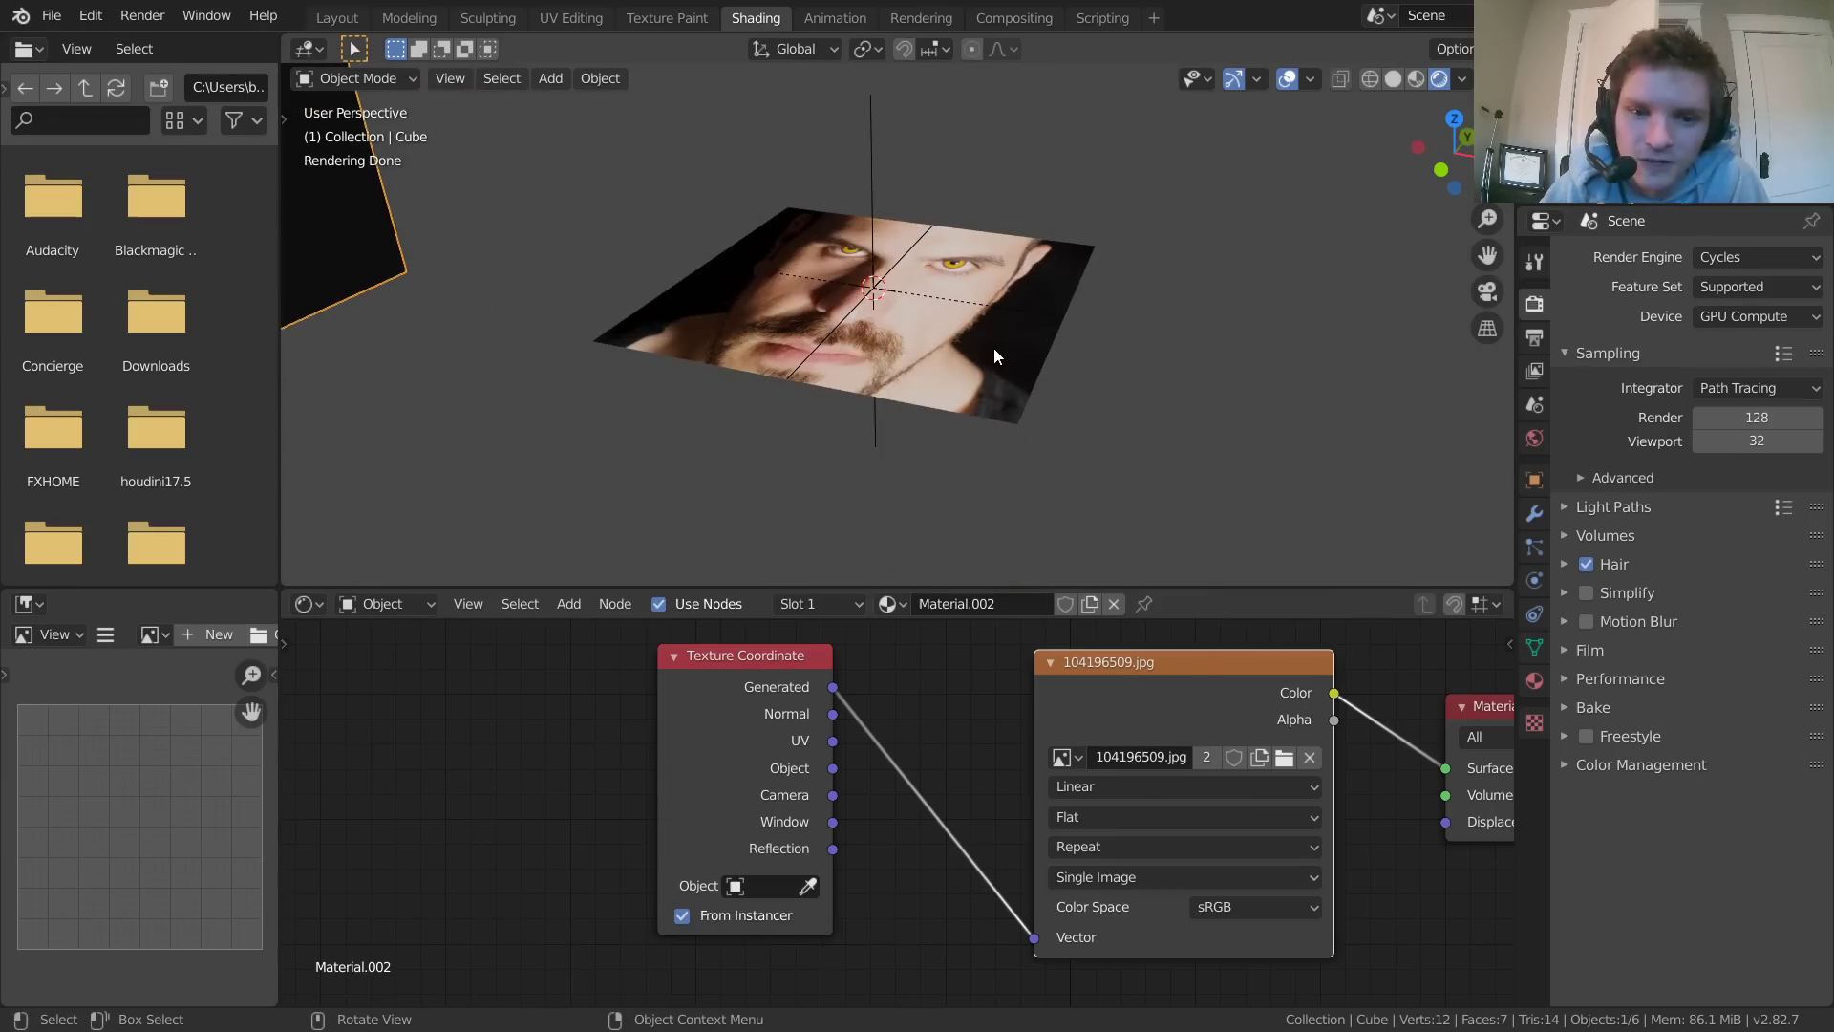
key("space")
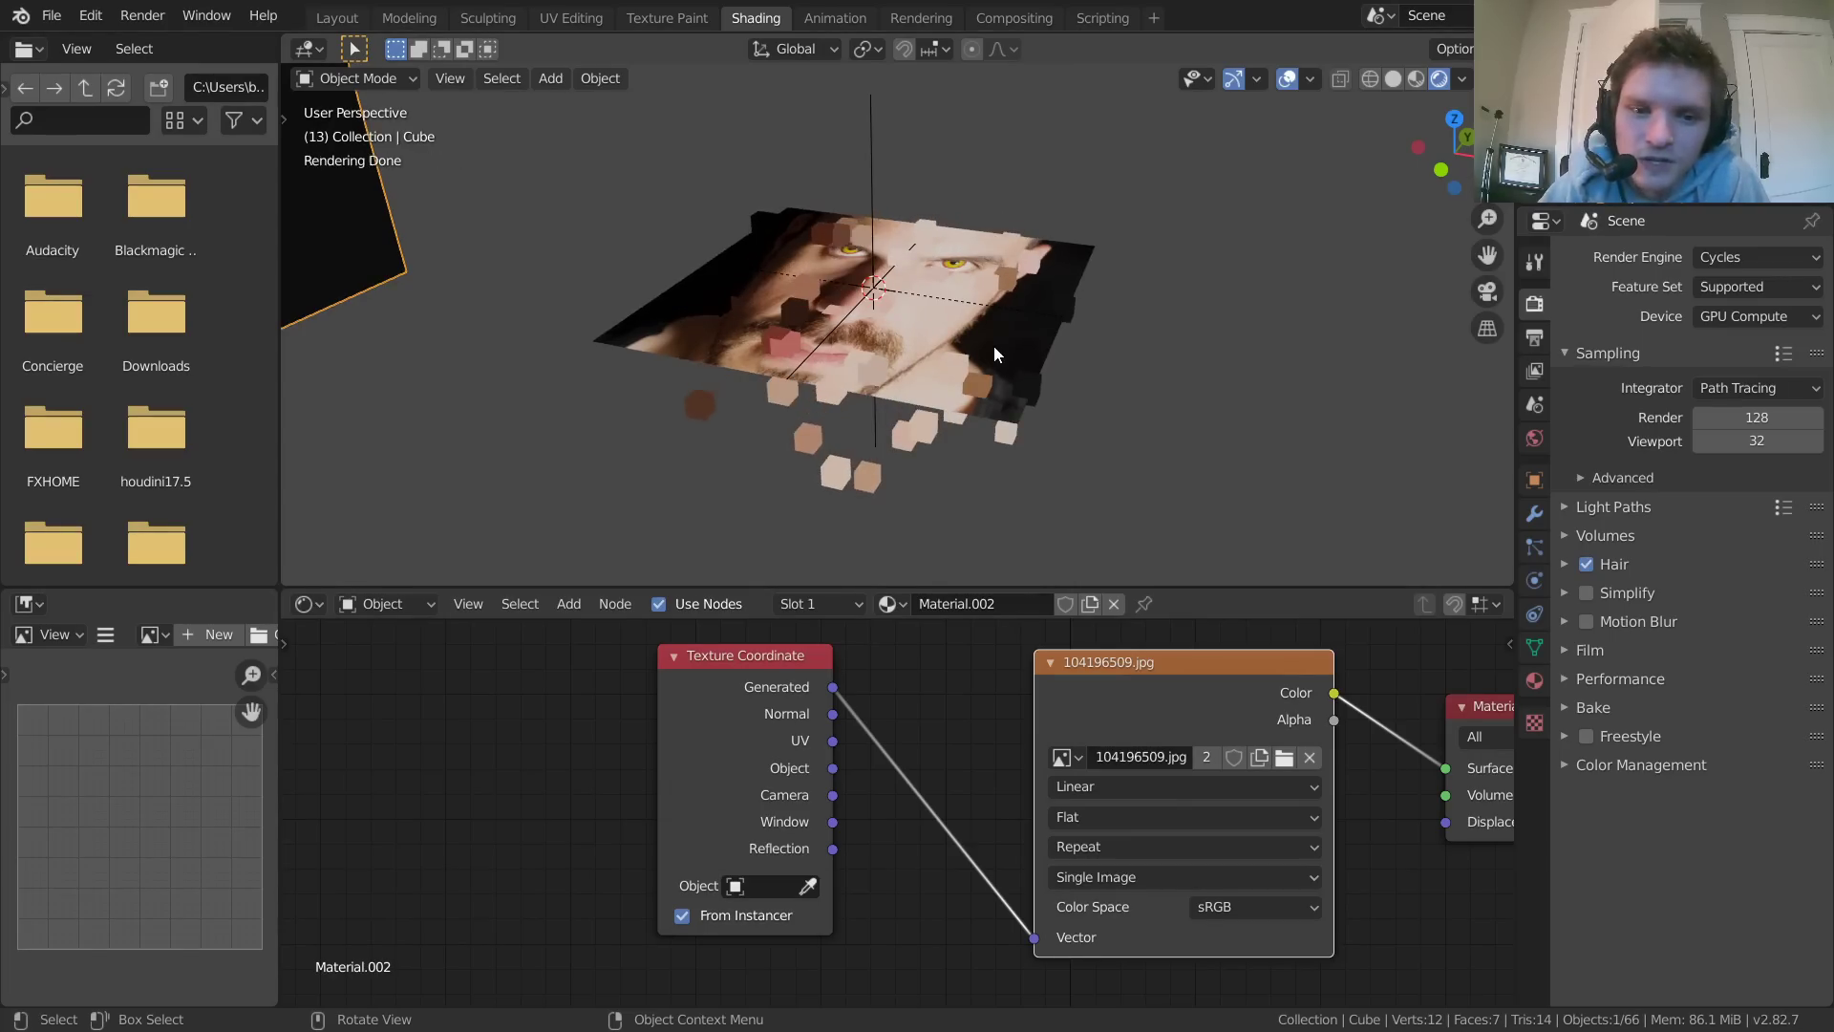
mouse_move(993, 346)
middle_mouse_down("shift")
mouse_move(793, 381)
mouse_move(805, 364)
mouse_move(760, 421)
mouse_move(797, 434)
mouse_move(701, 506)
middle_mouse_up("shift")
mouse_move(751, 361)
middle_mouse_down()
mouse_move(566, 409)
mouse_move(902, 317)
mouse_move(936, 365)
middle_mouse_up()
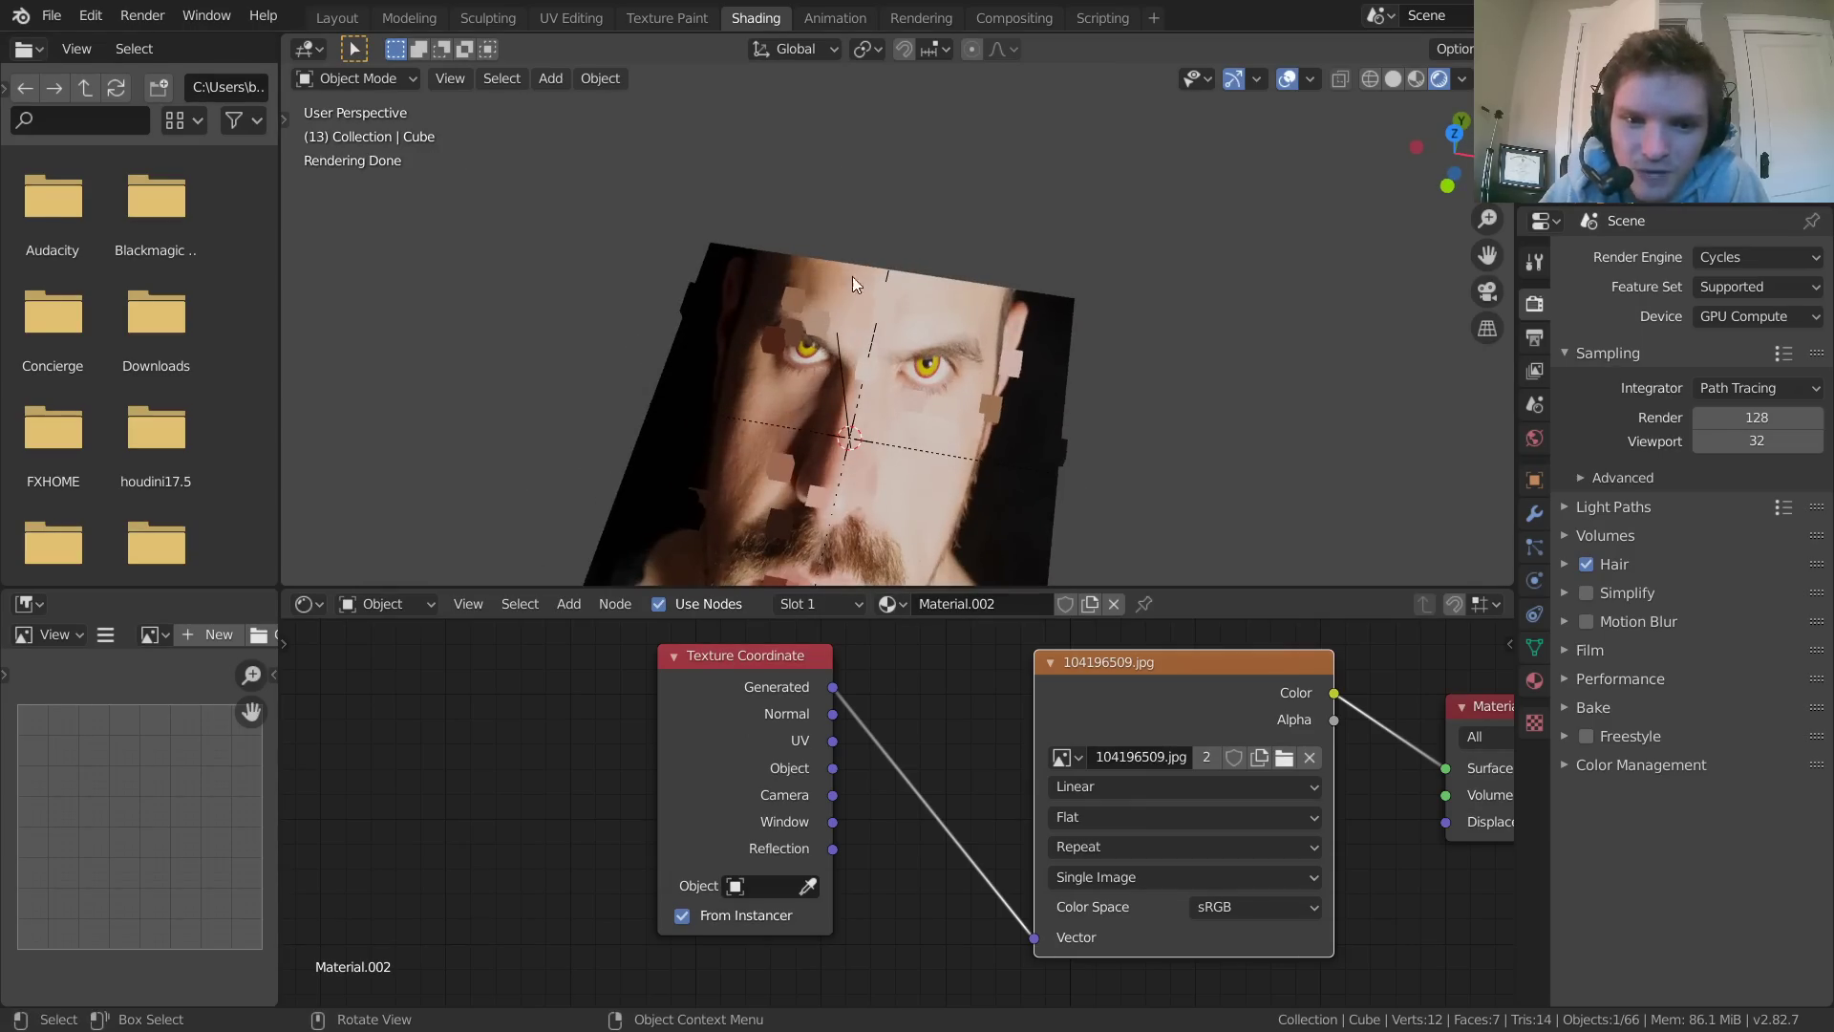
key("space")
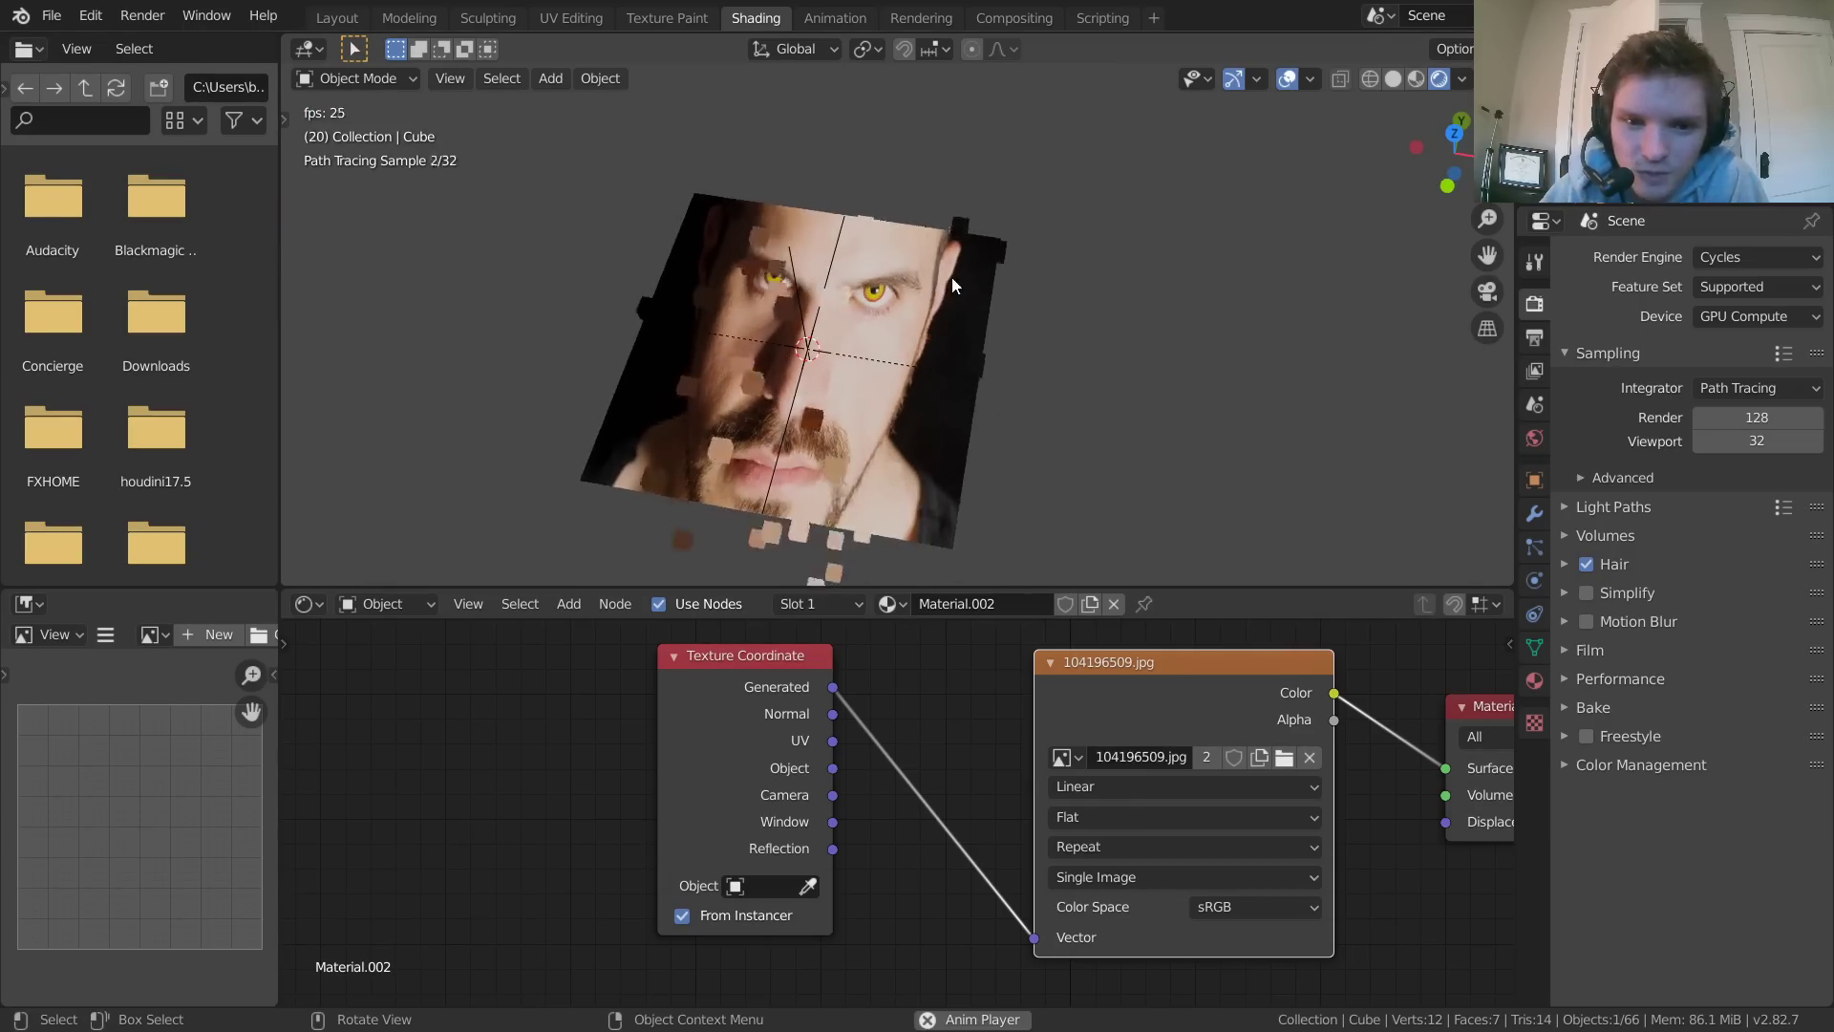
key("space")
middle_click_drag(906, 286, 871, 204)
key("space")
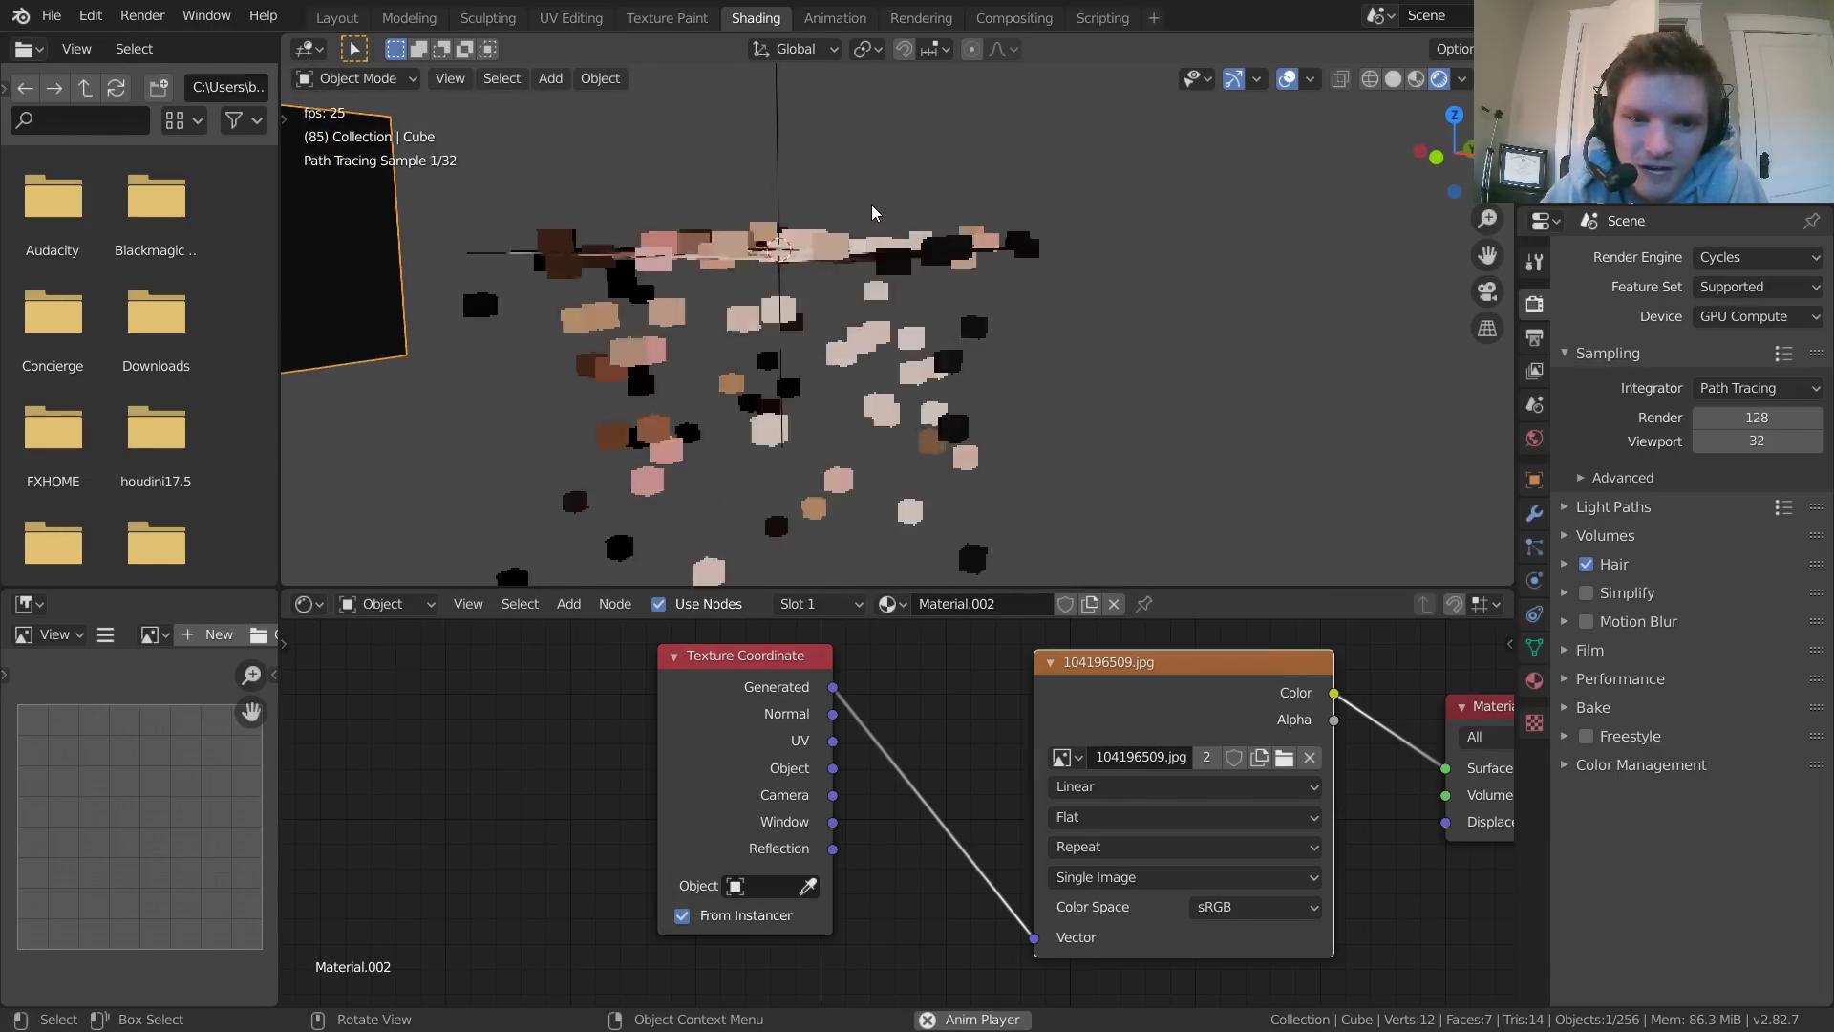
key("space")
middle_click_drag(872, 205, 902, 348)
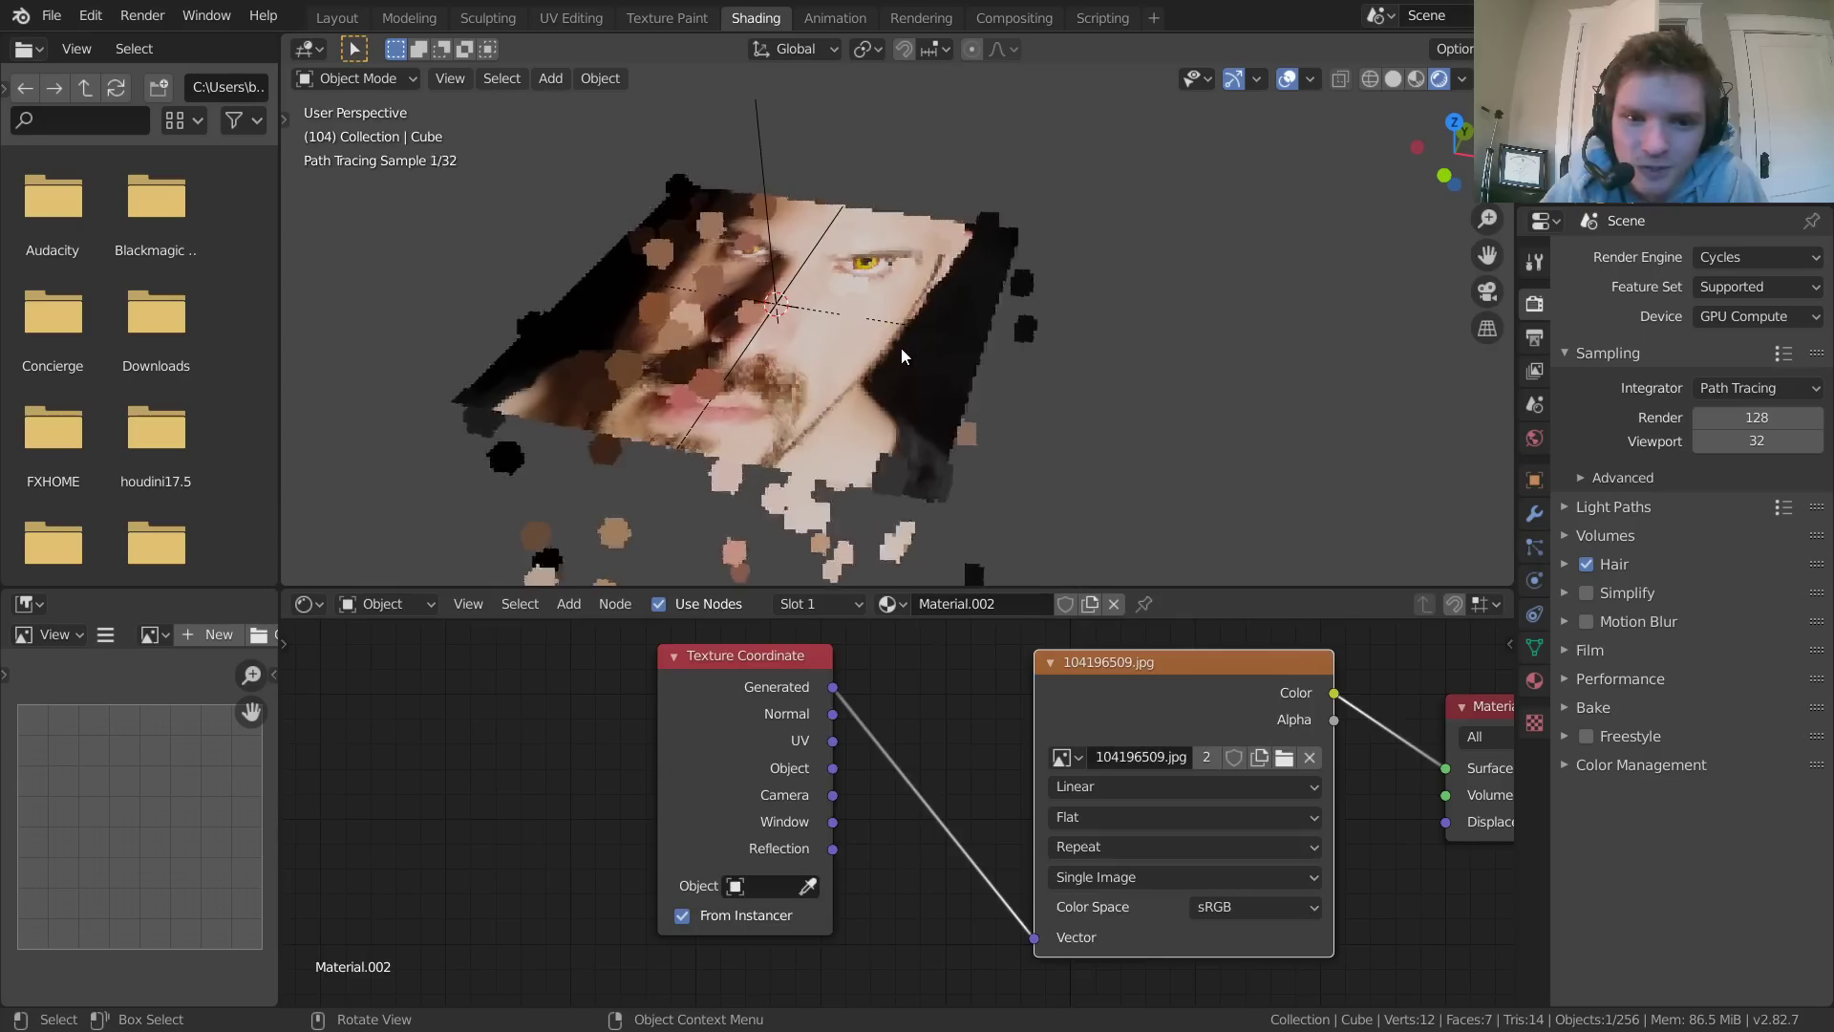
Set the plane's particle emission number to 10000 and replay the animation from the first frame
left_click(817, 352)
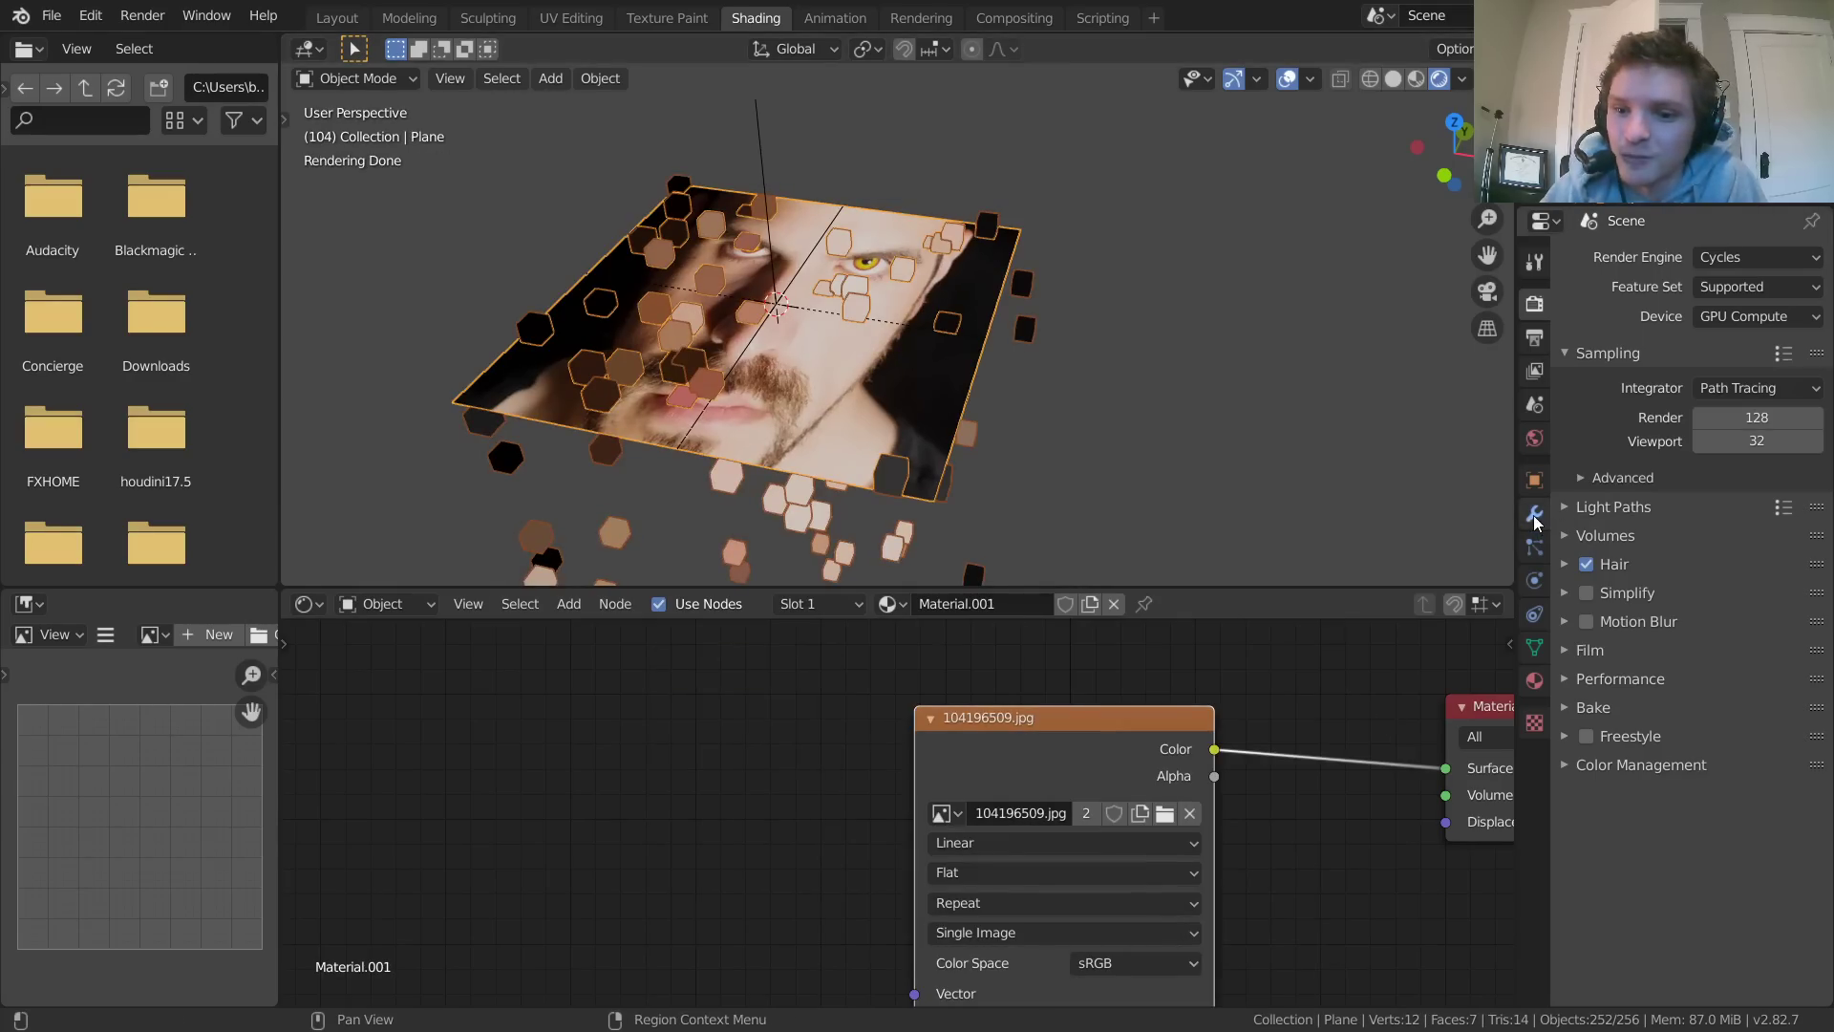
left_click(1534, 548)
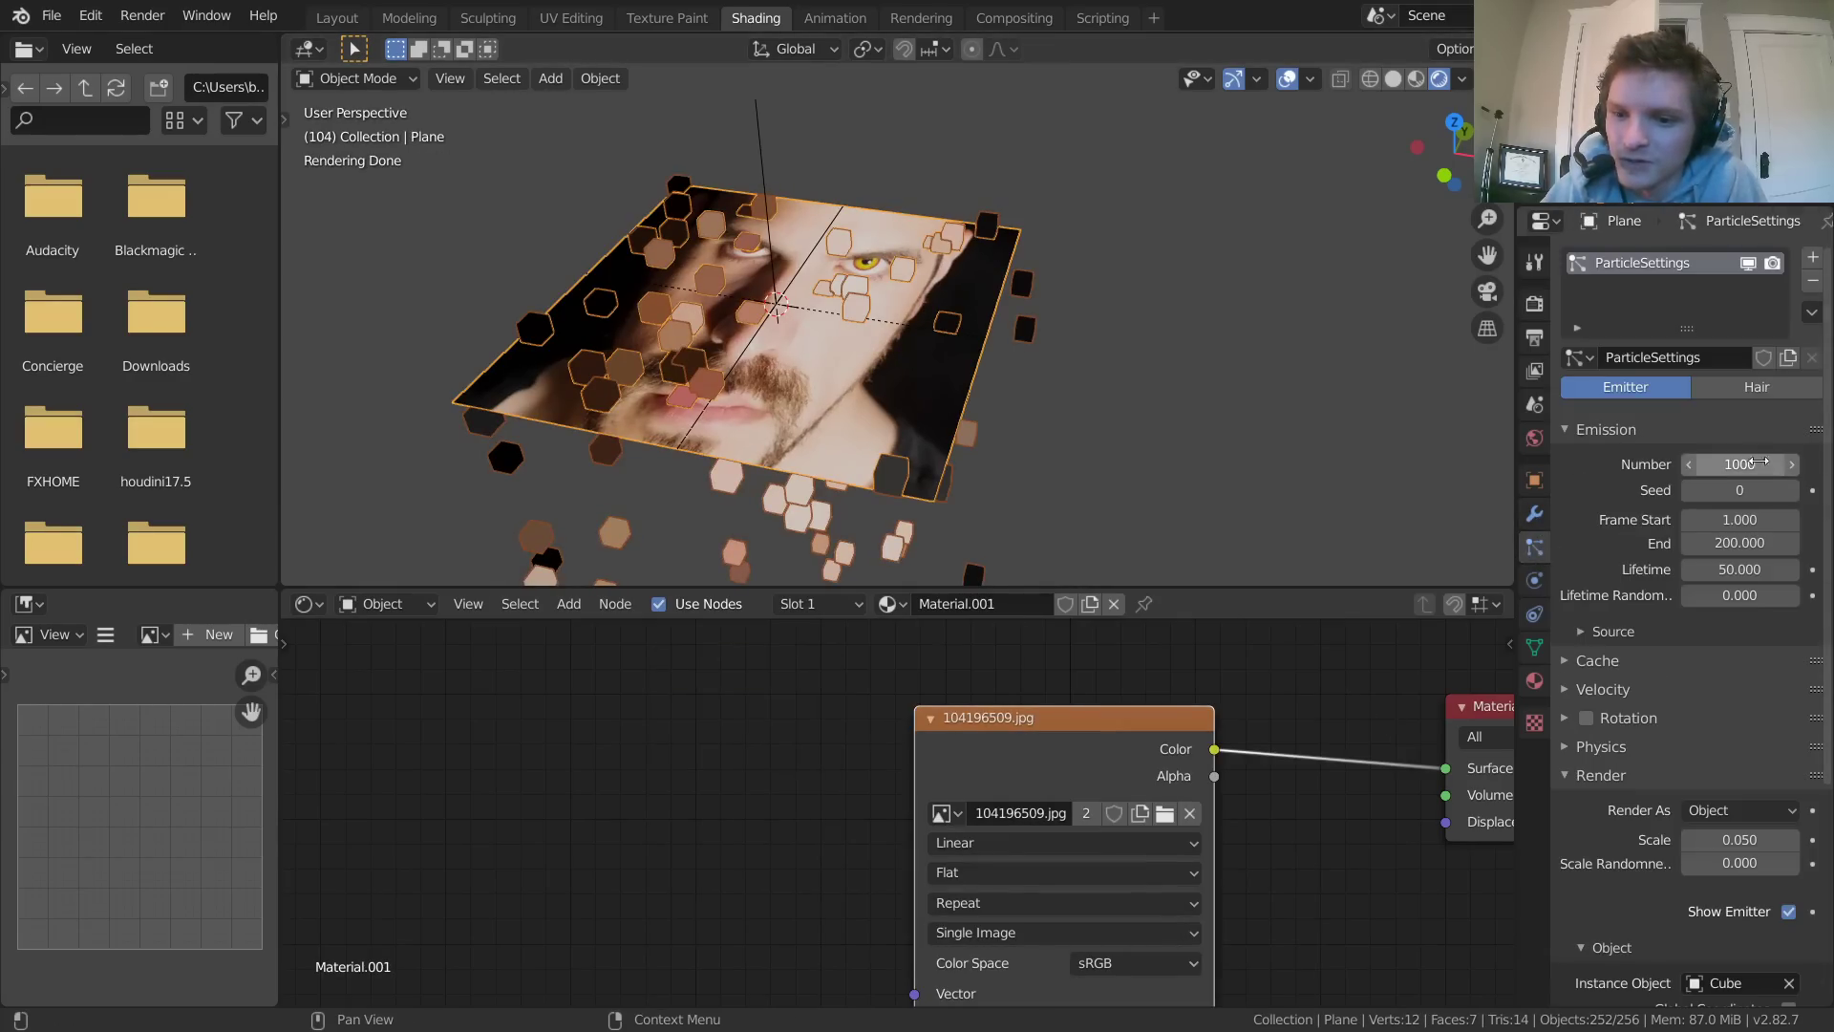
type("0")
key("Return")
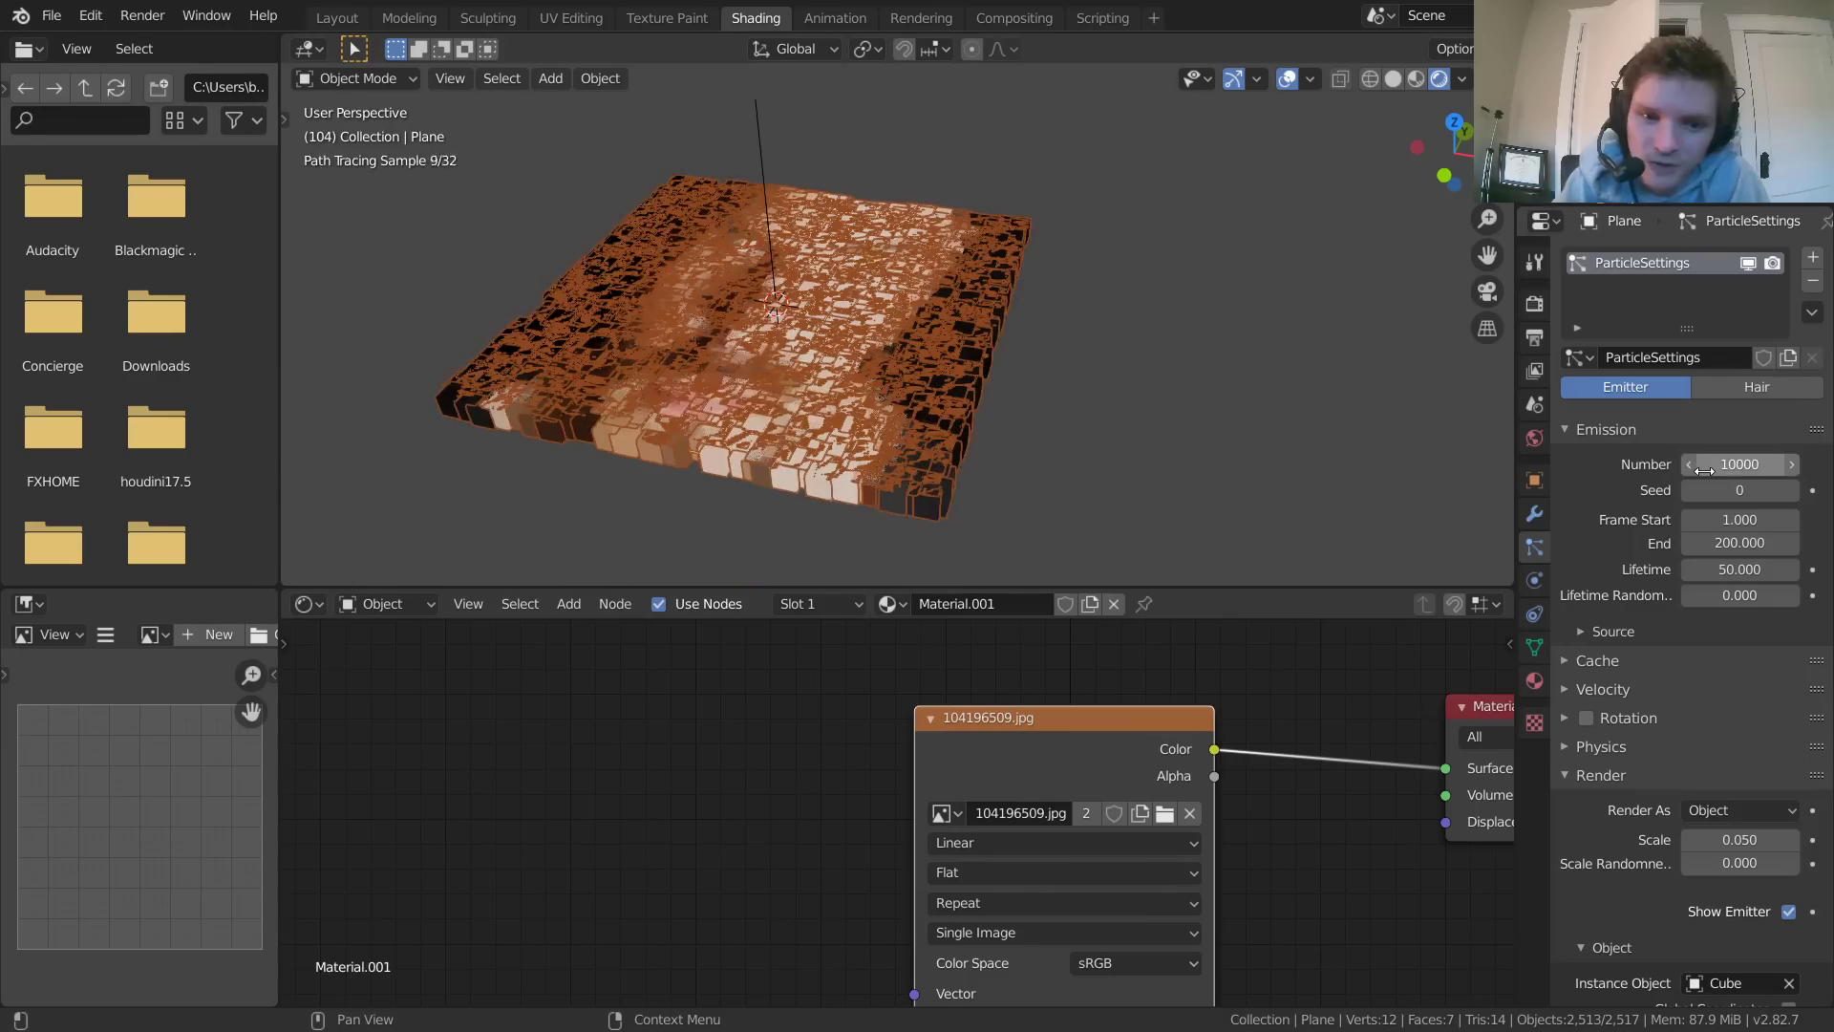
key("shift+Left")
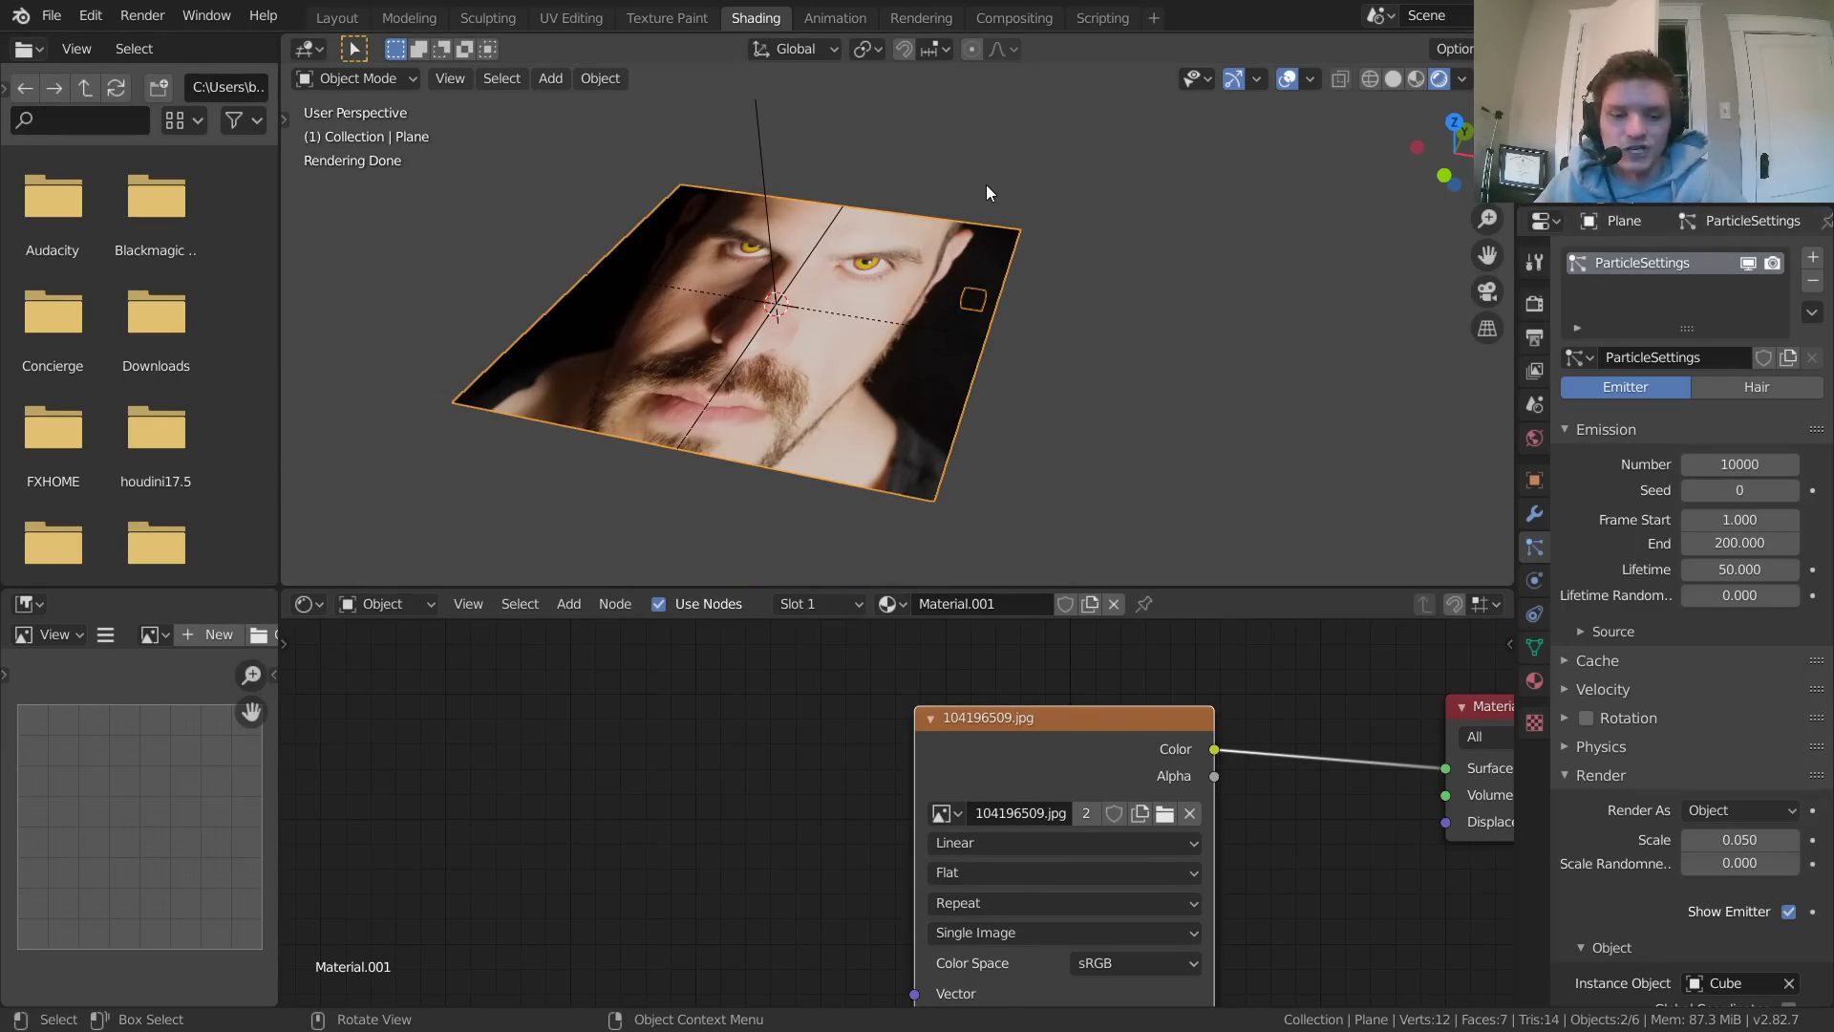
key("space")
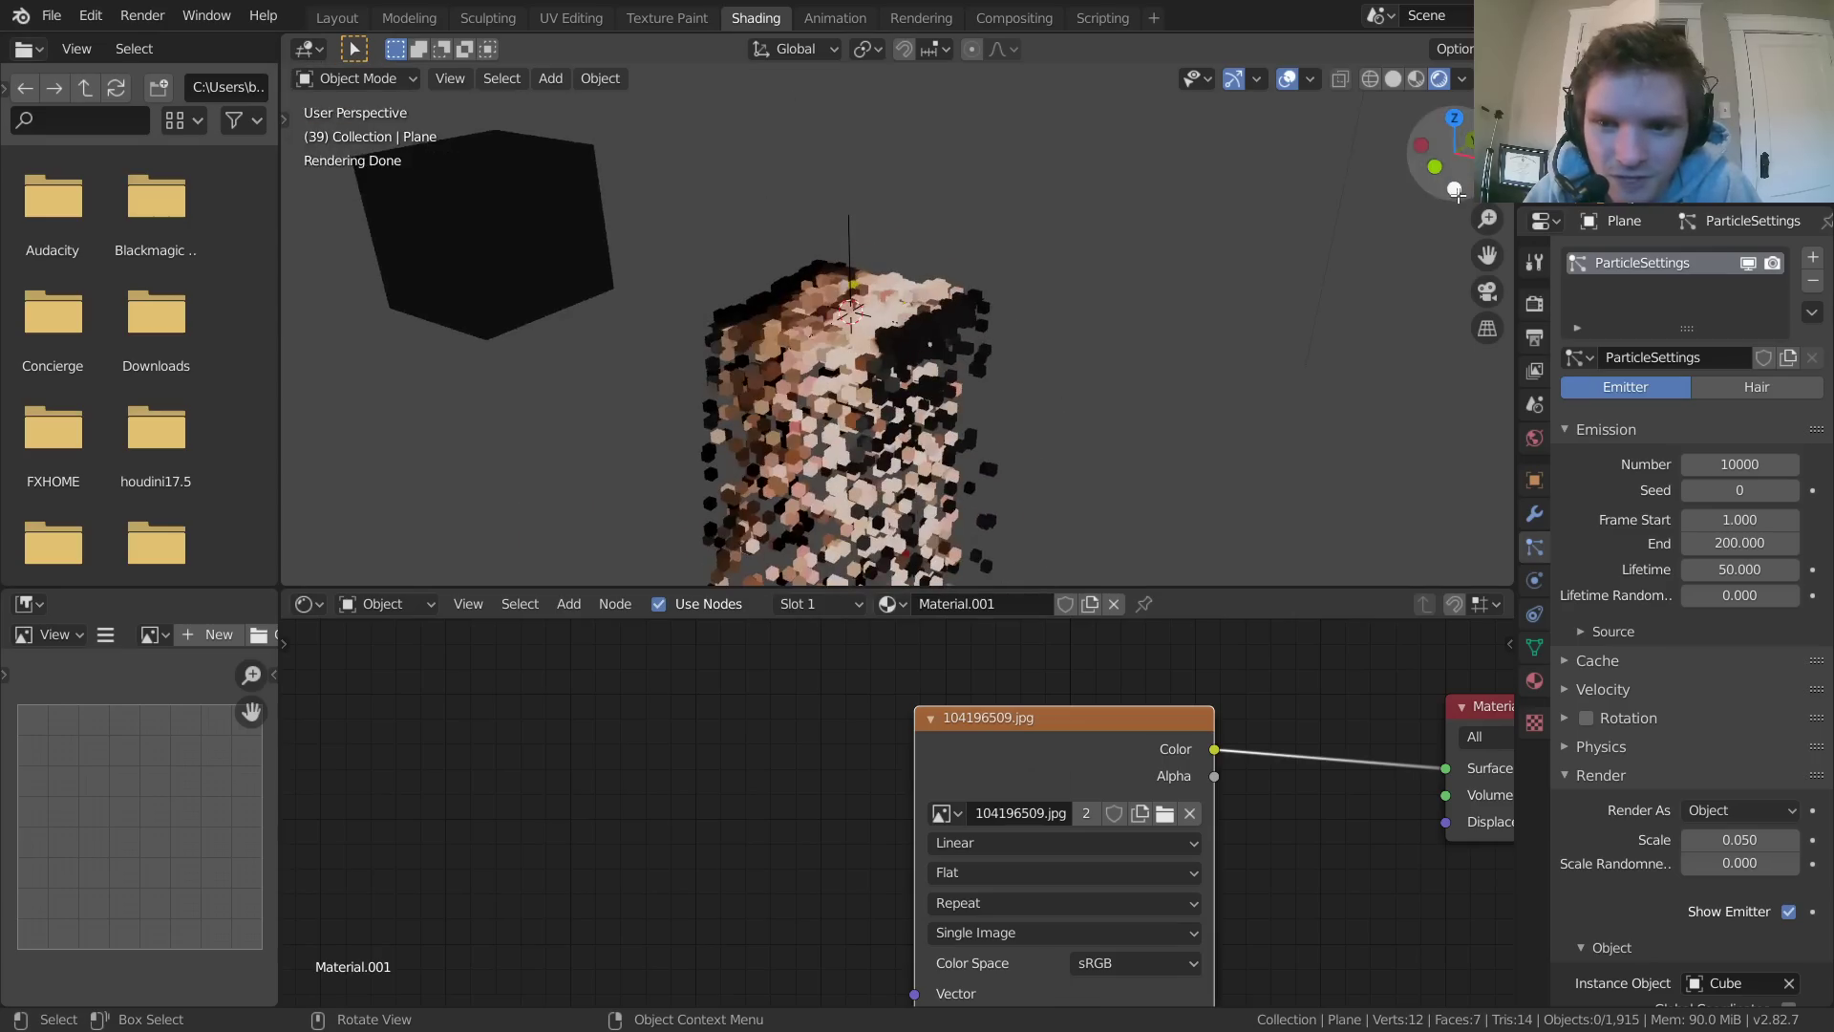
Replay the particle animation from the first frame and examine the cube colours from below and close up
left_click(1455, 190)
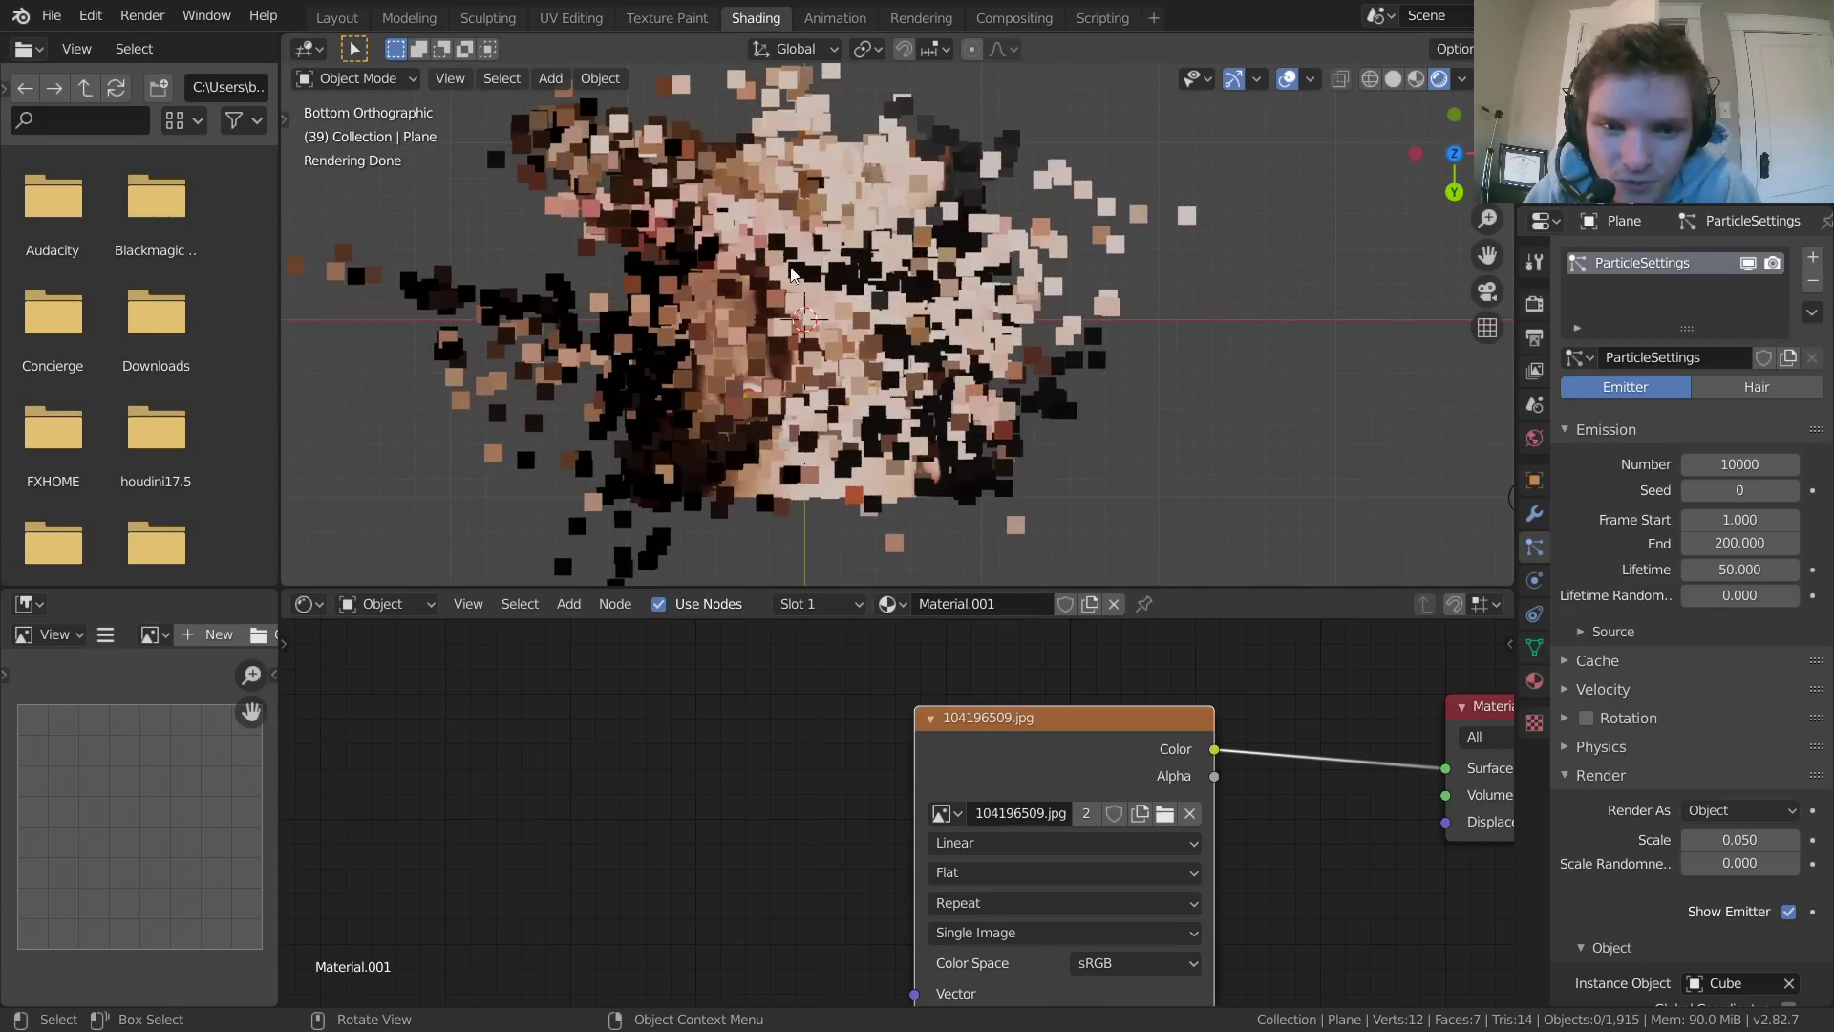
key("shift+Left")
key("space")
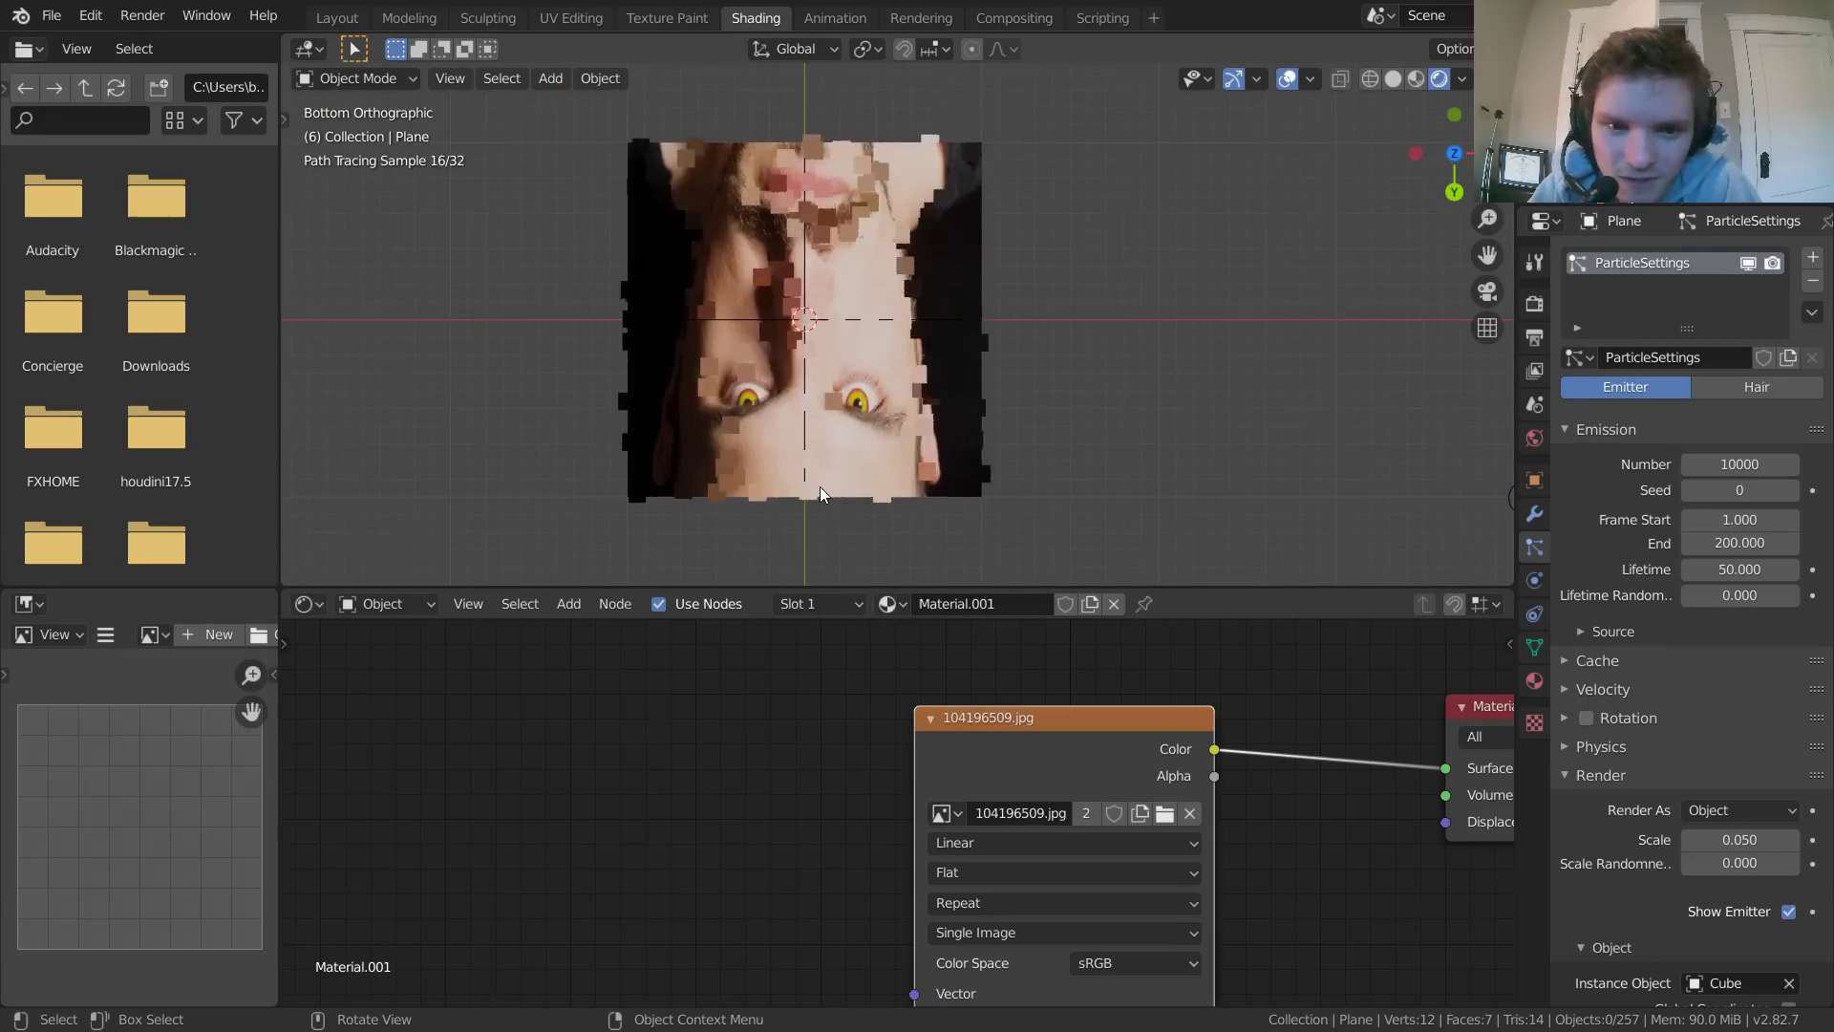
key("space")
middle_click_drag(826, 214, 862, 306)
key("space")
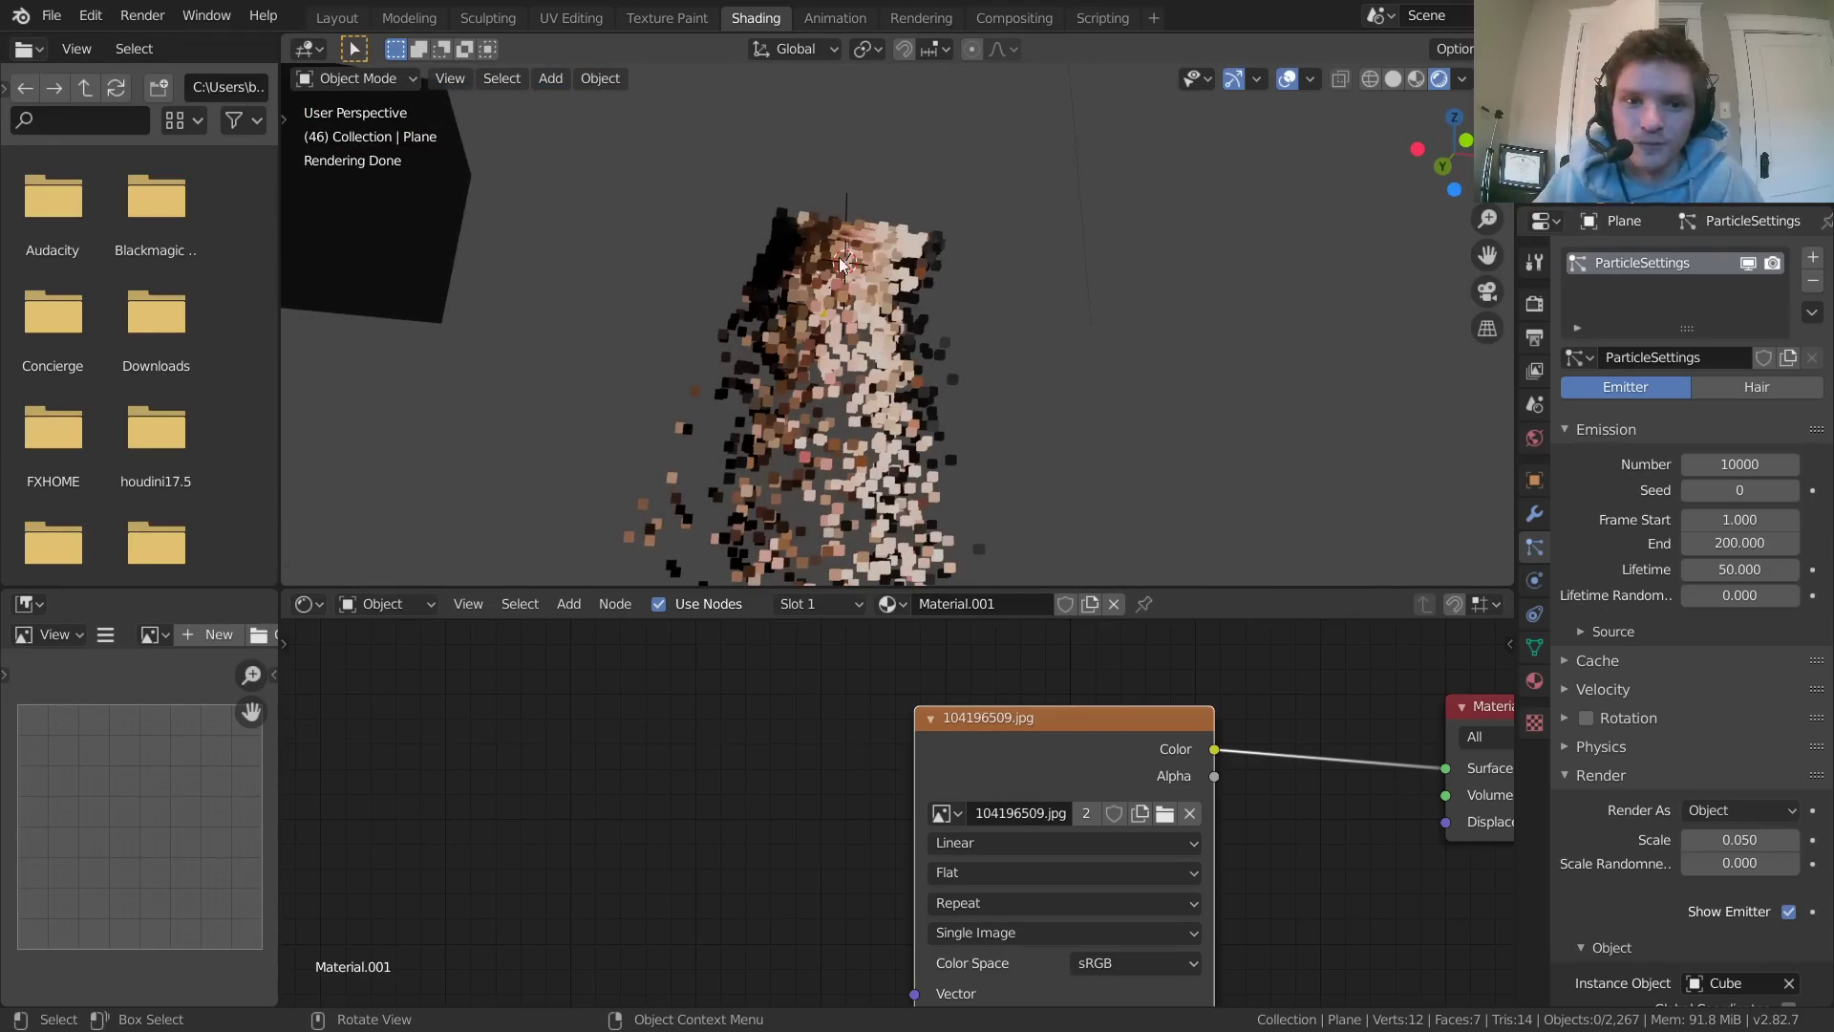
scroll(785, 245, "up", 6)
scroll(933, 354, "down", 3)
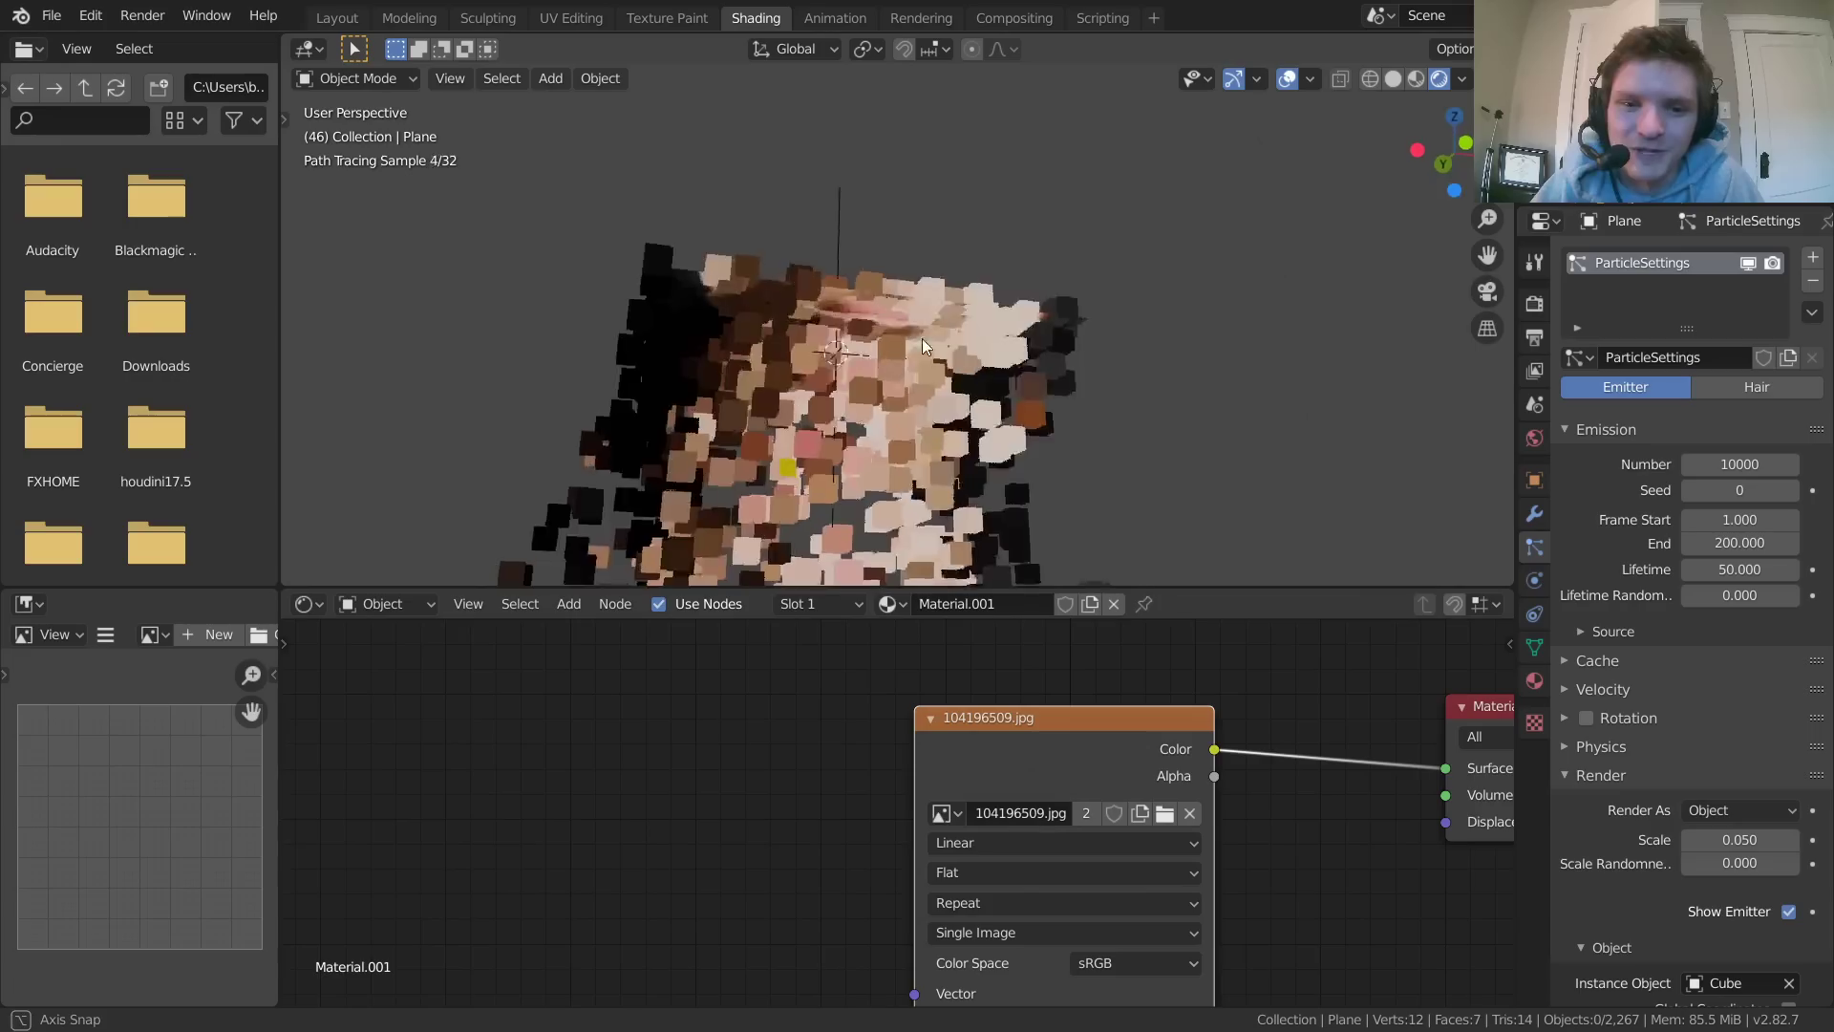
middle_click_drag(921, 338, 836, 205)
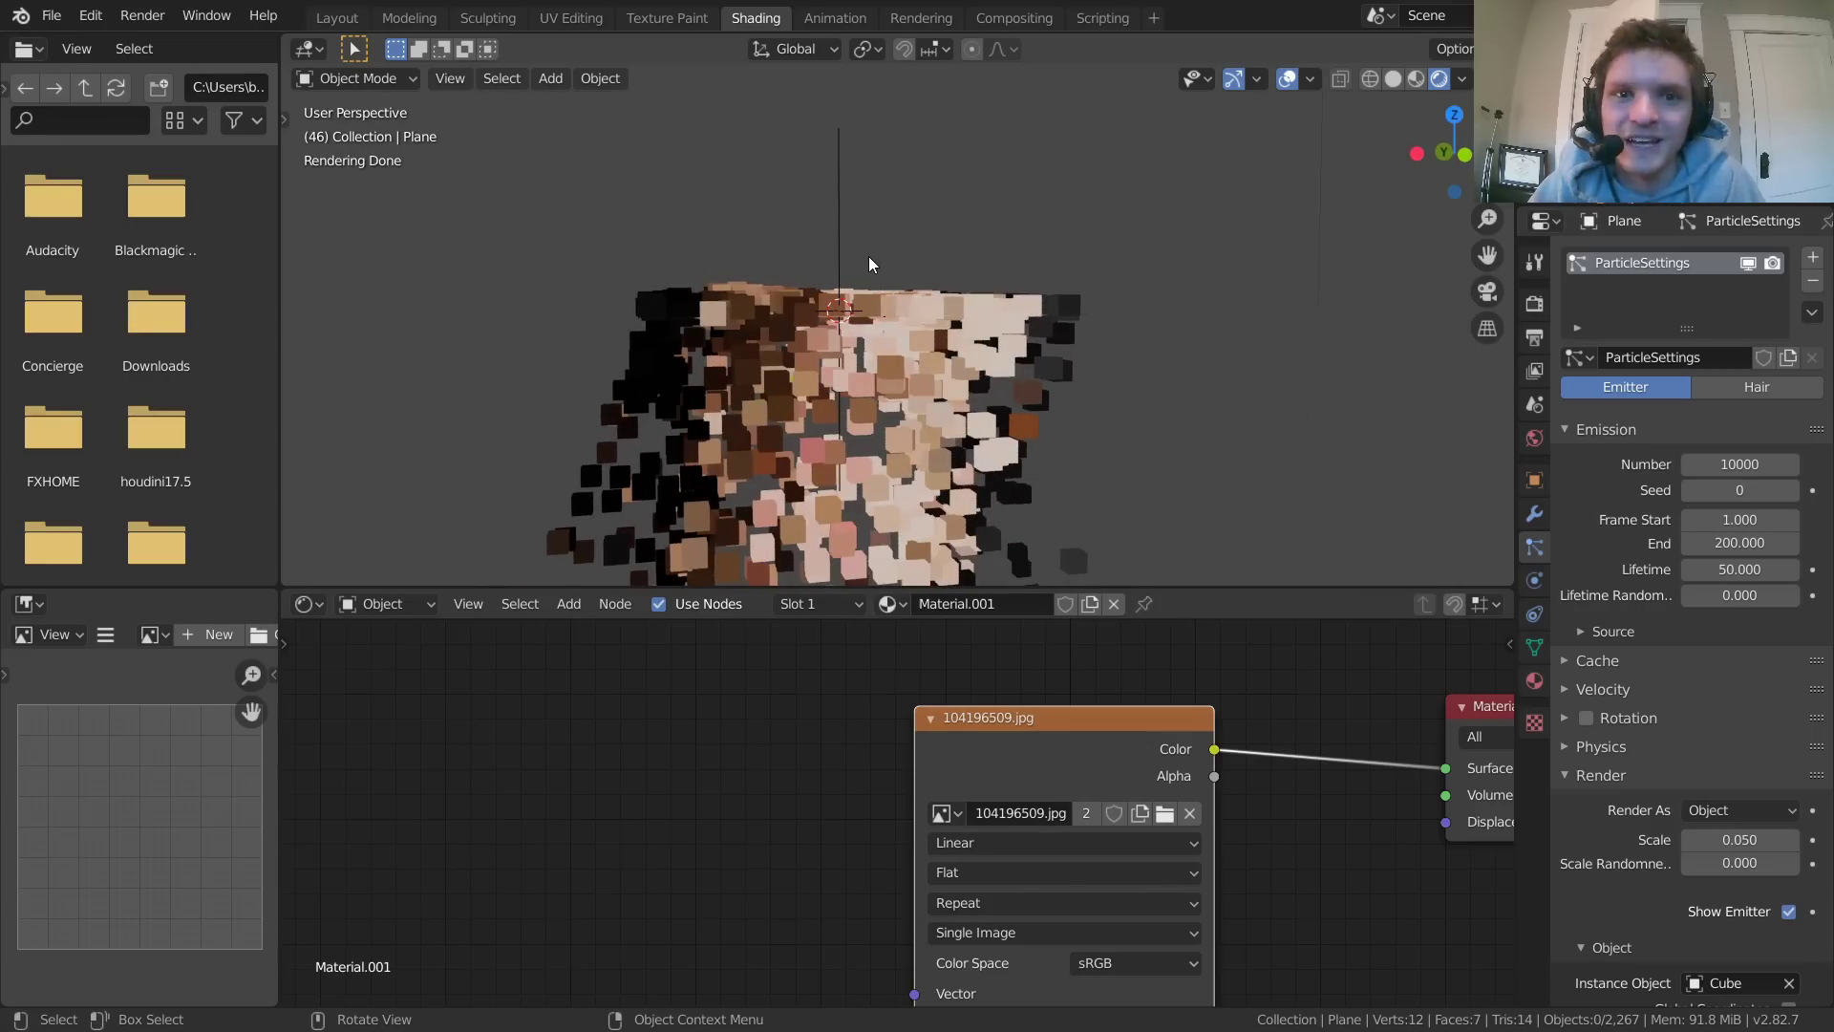
scroll(868, 256, "down", 5)
Add a Vortex force field and move it along the X axis about 3.45 m from the plane
key("shift+a")
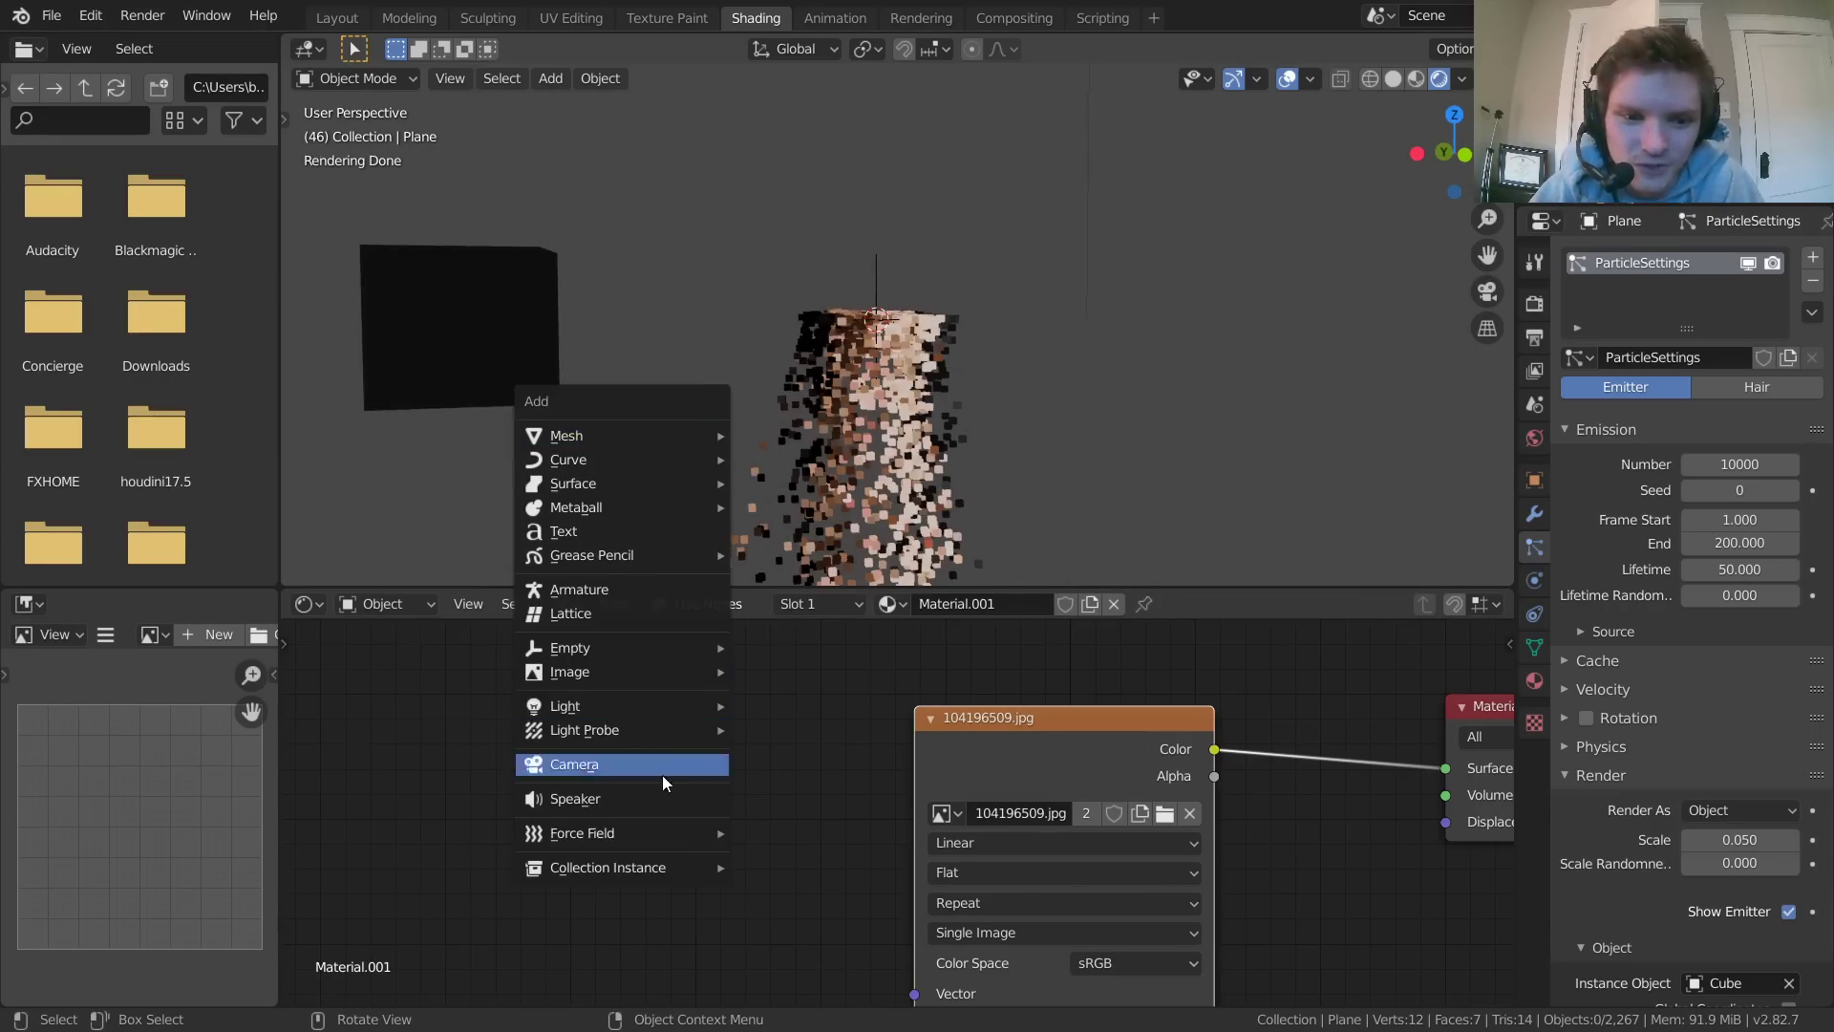
mouse_move(663, 833)
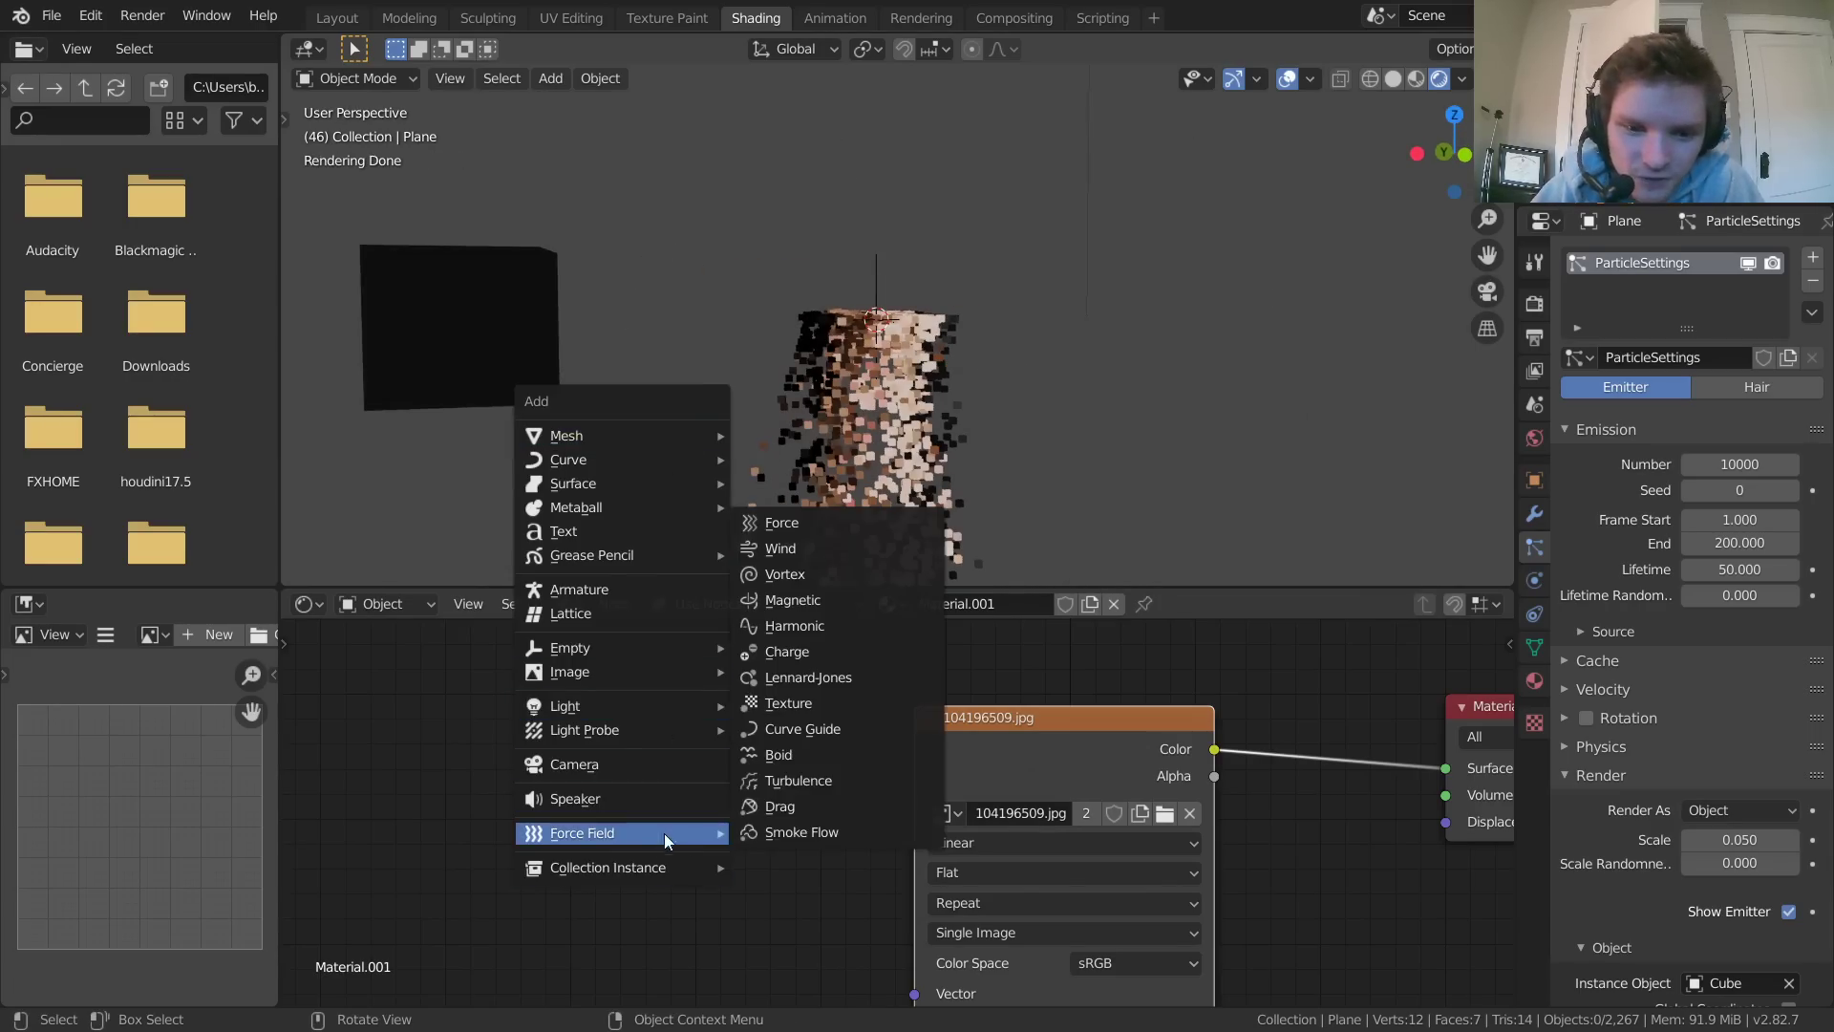
left_click(834, 575)
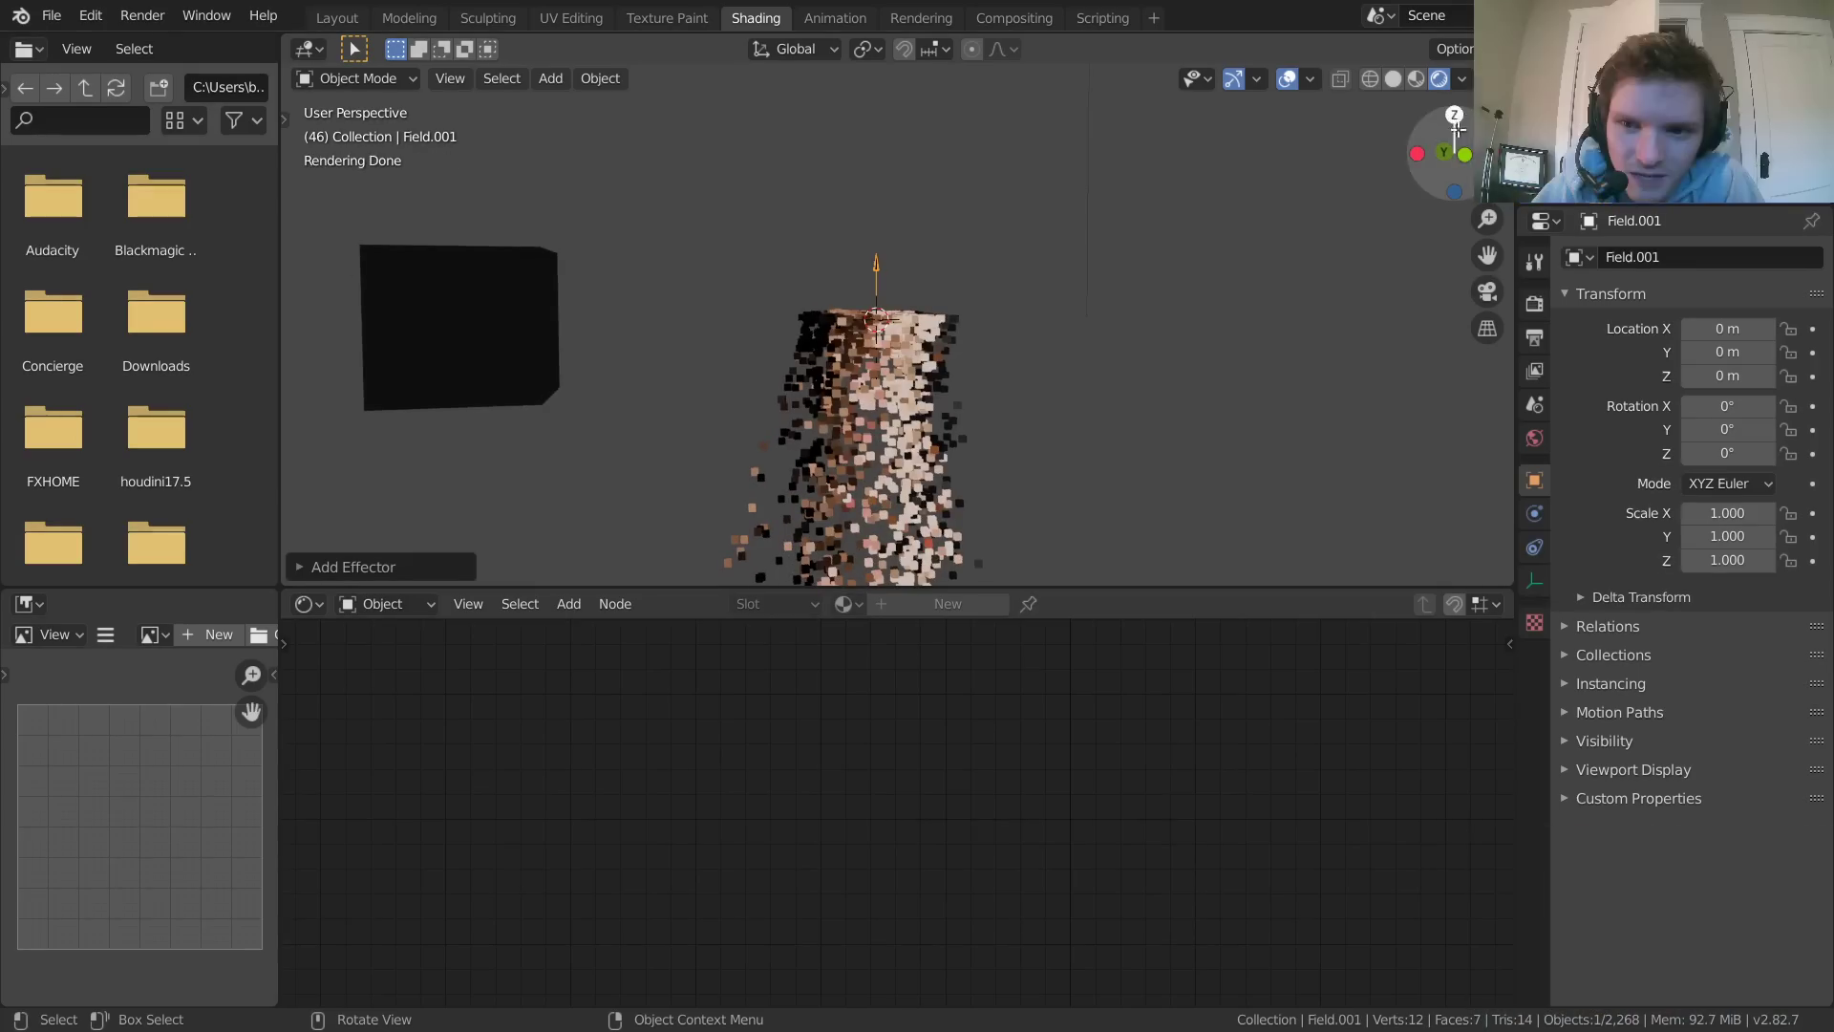
middle_click_drag(990, 308, 1013, 320)
key("g")
key("x")
left_click(1070, 351)
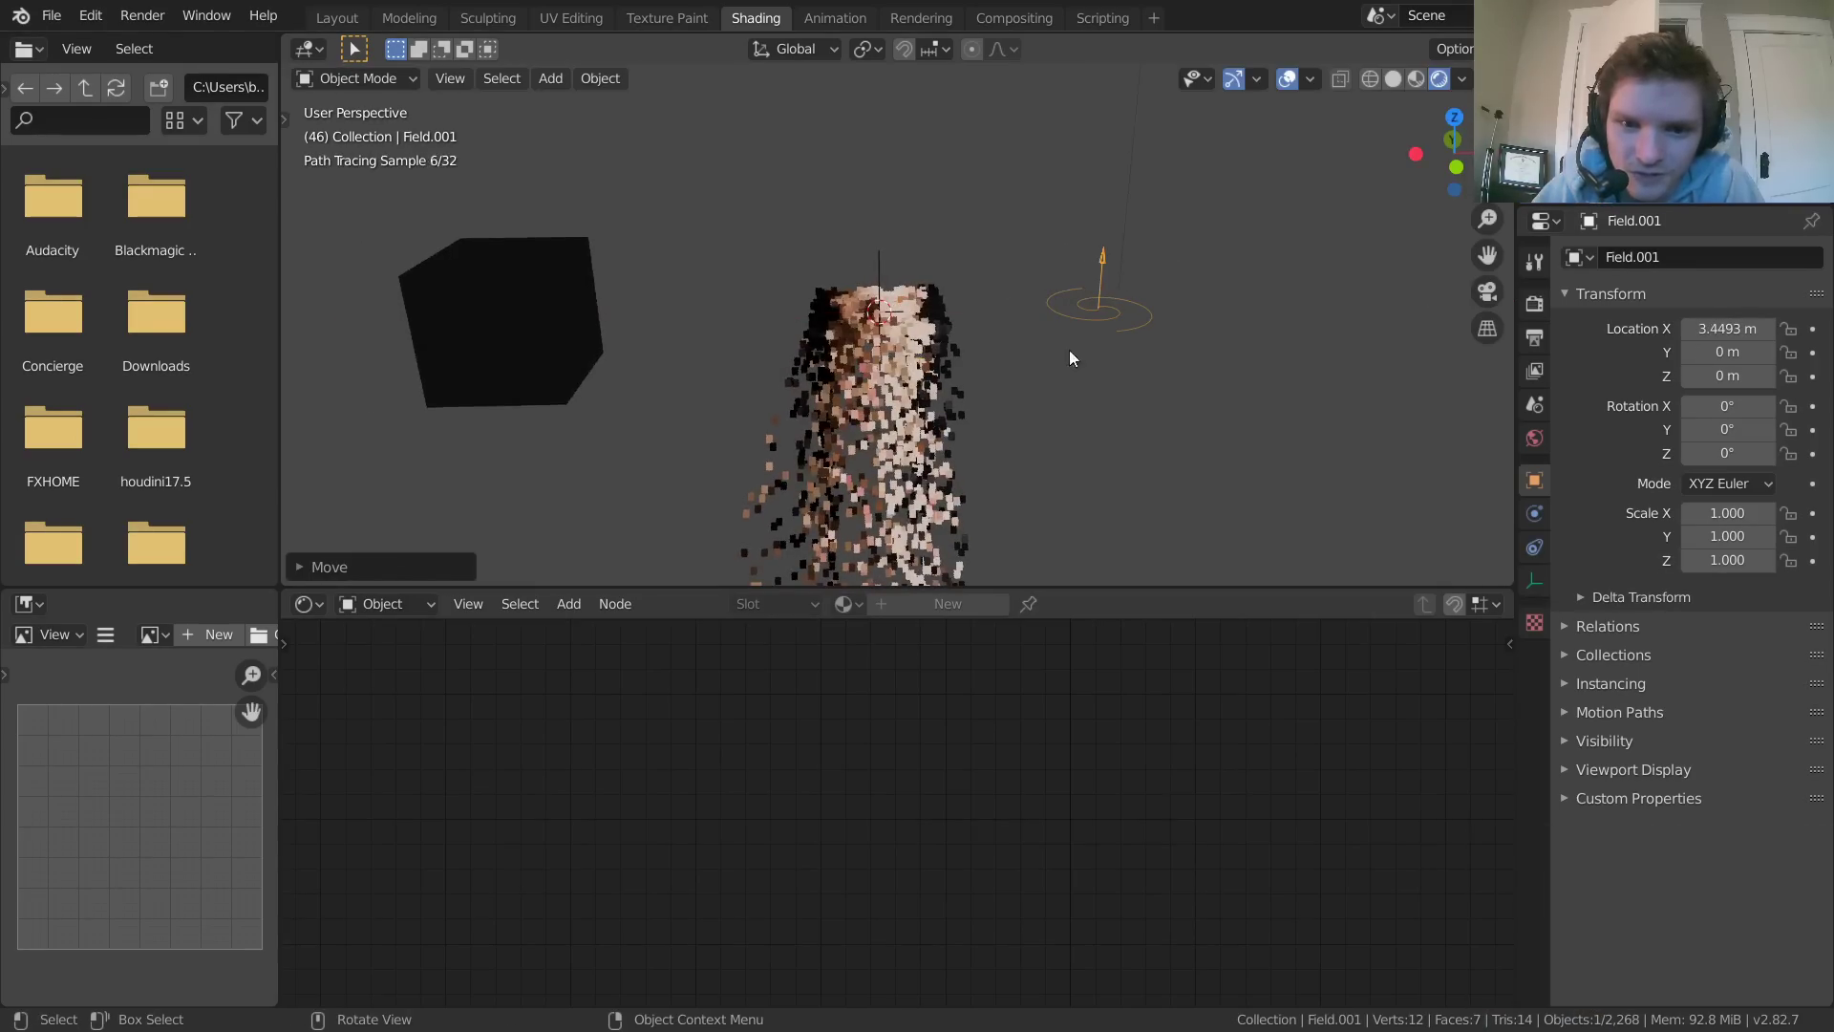
Set the vortex field's strength to 5 while the particle animation plays
key("space")
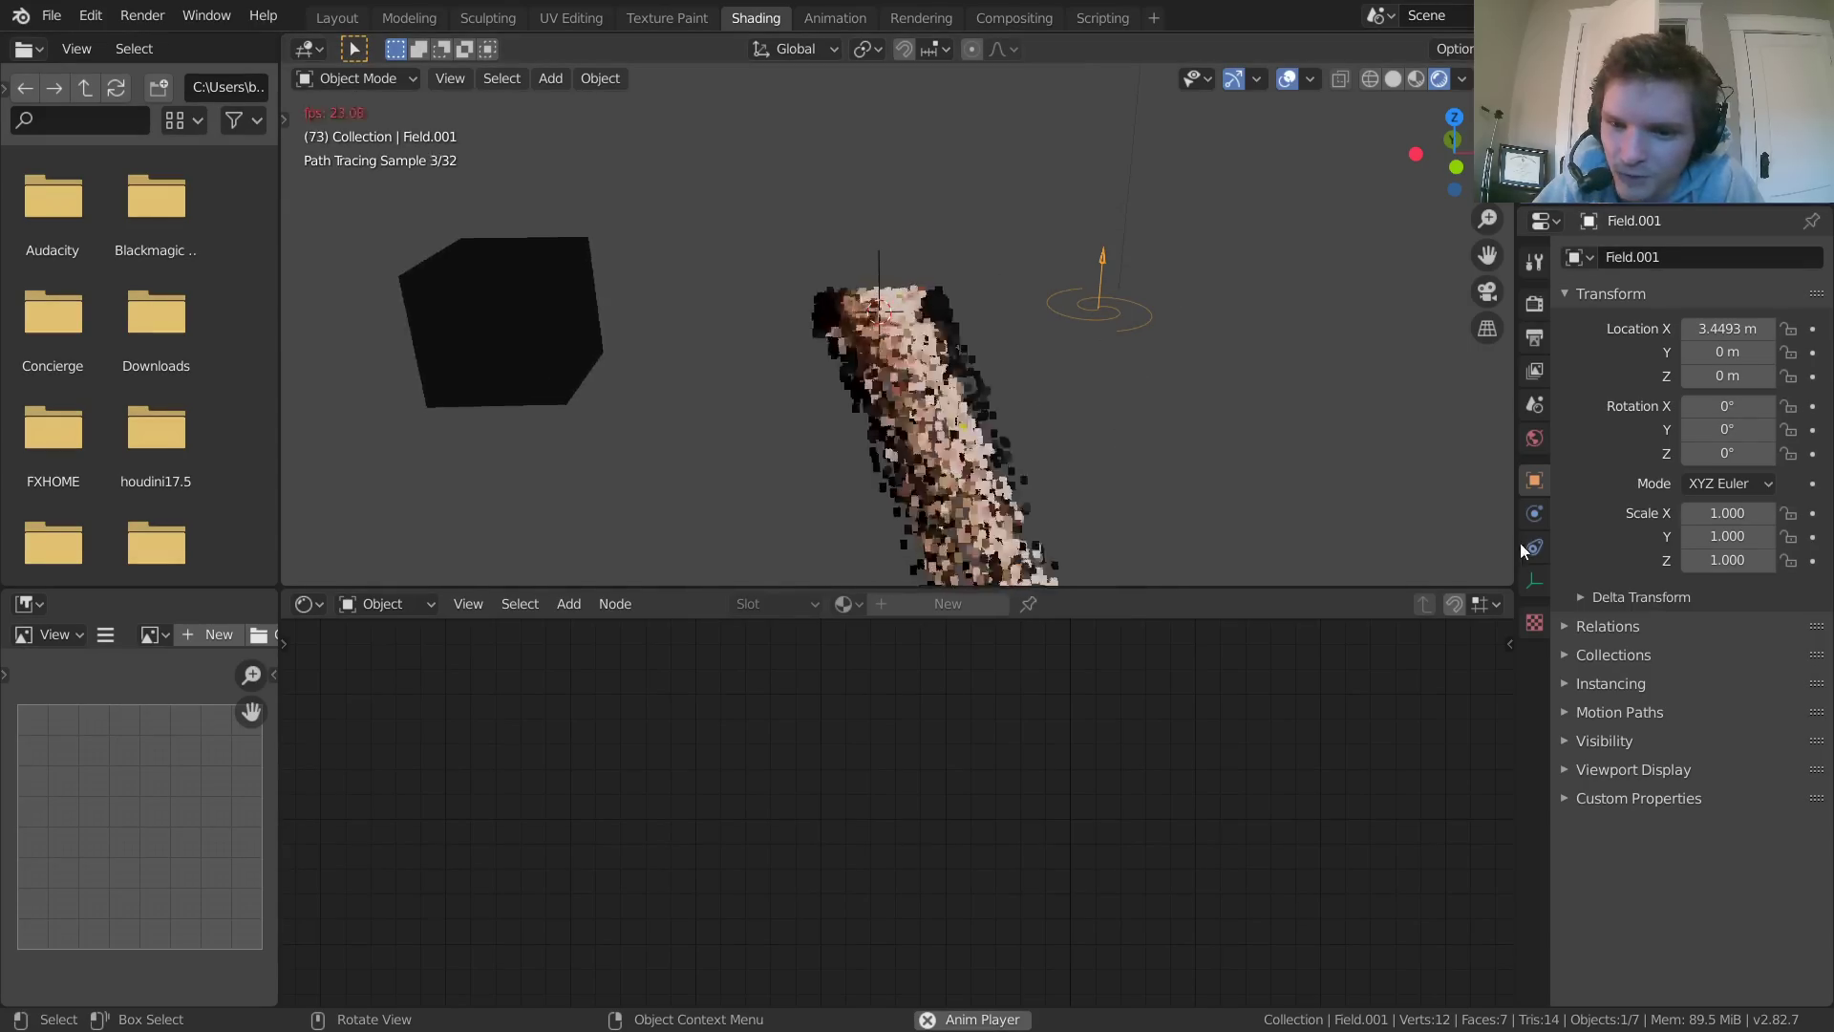
left_click(1535, 515)
left_click(1777, 491)
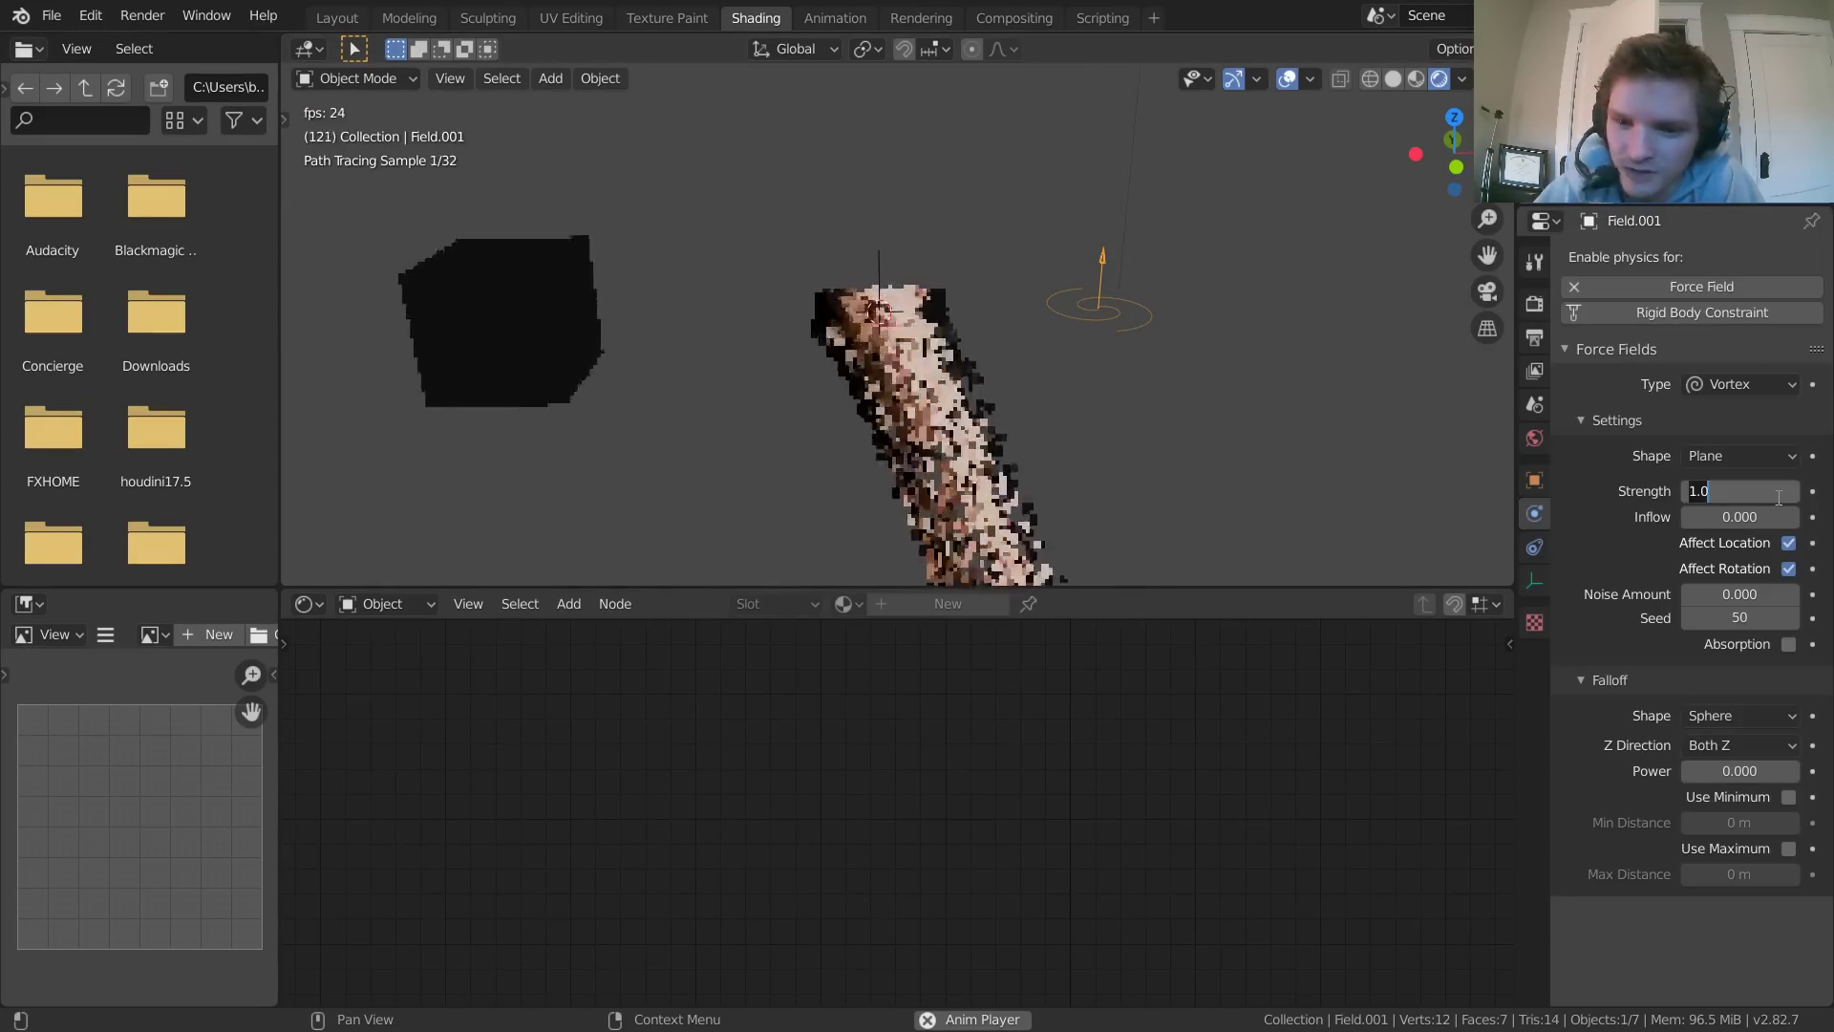
type("5")
key("Return")
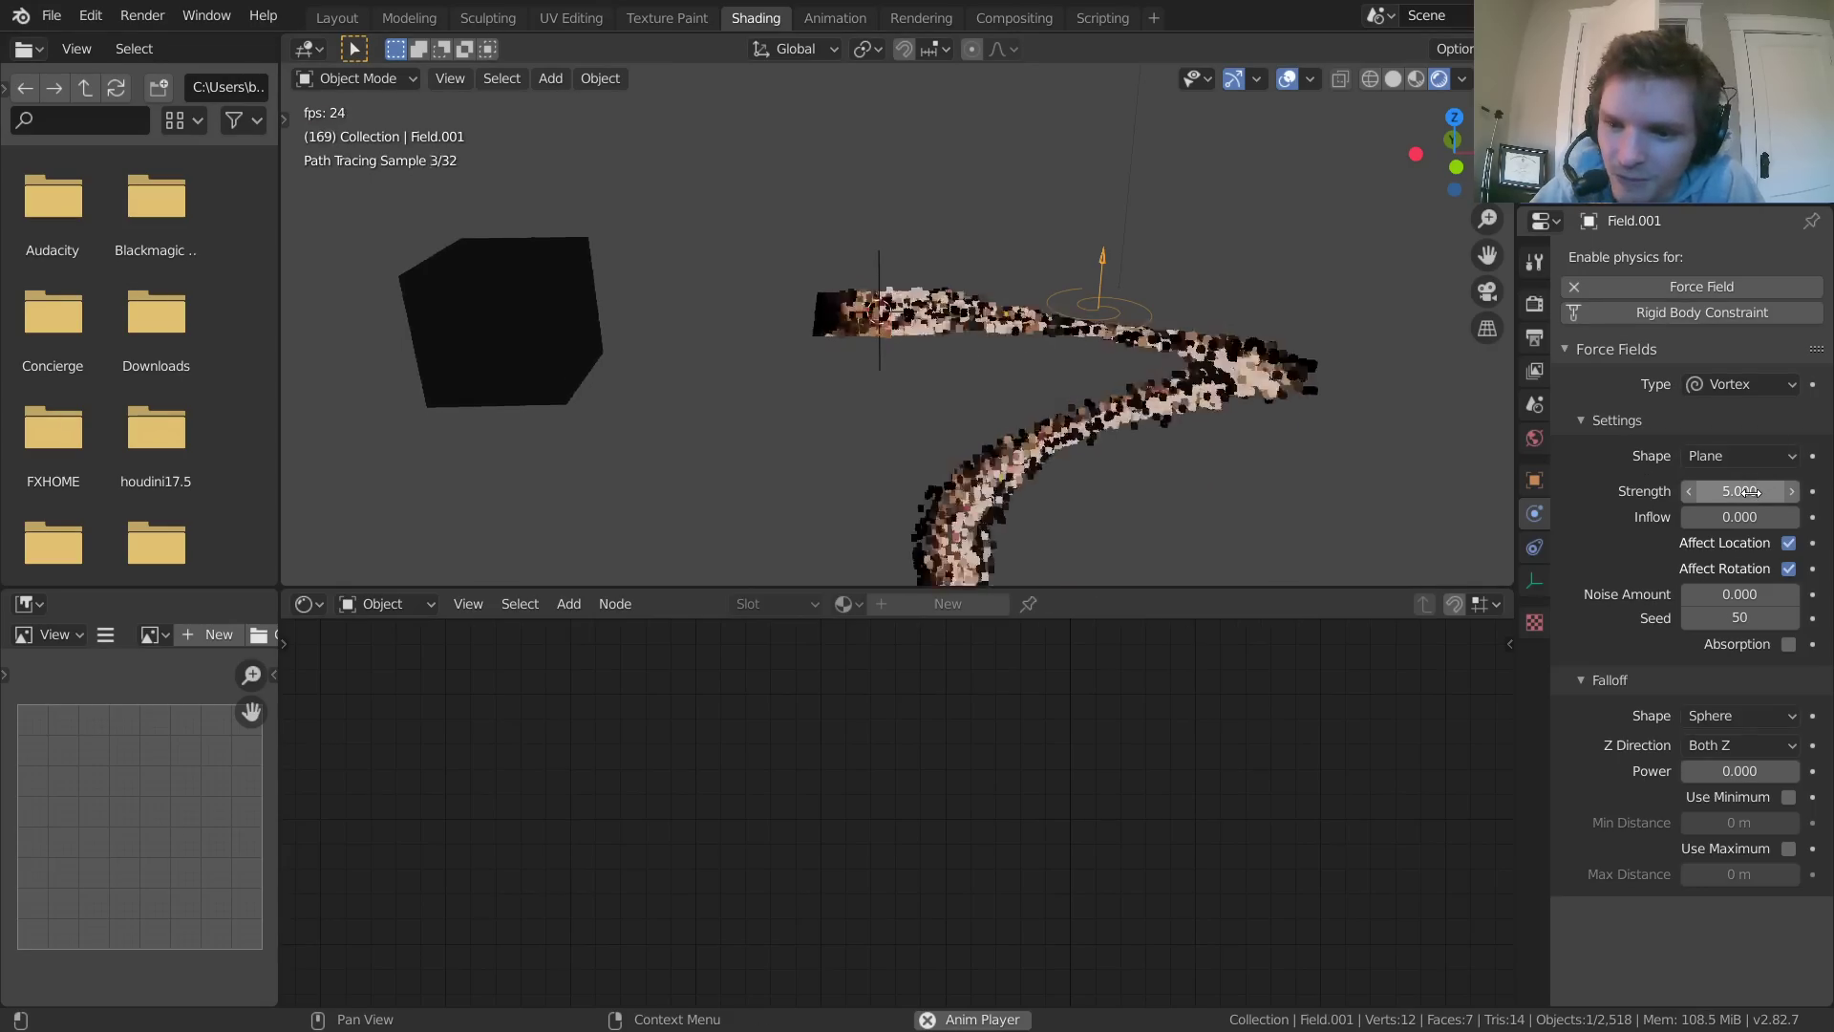
scroll(1030, 354, "up", 3)
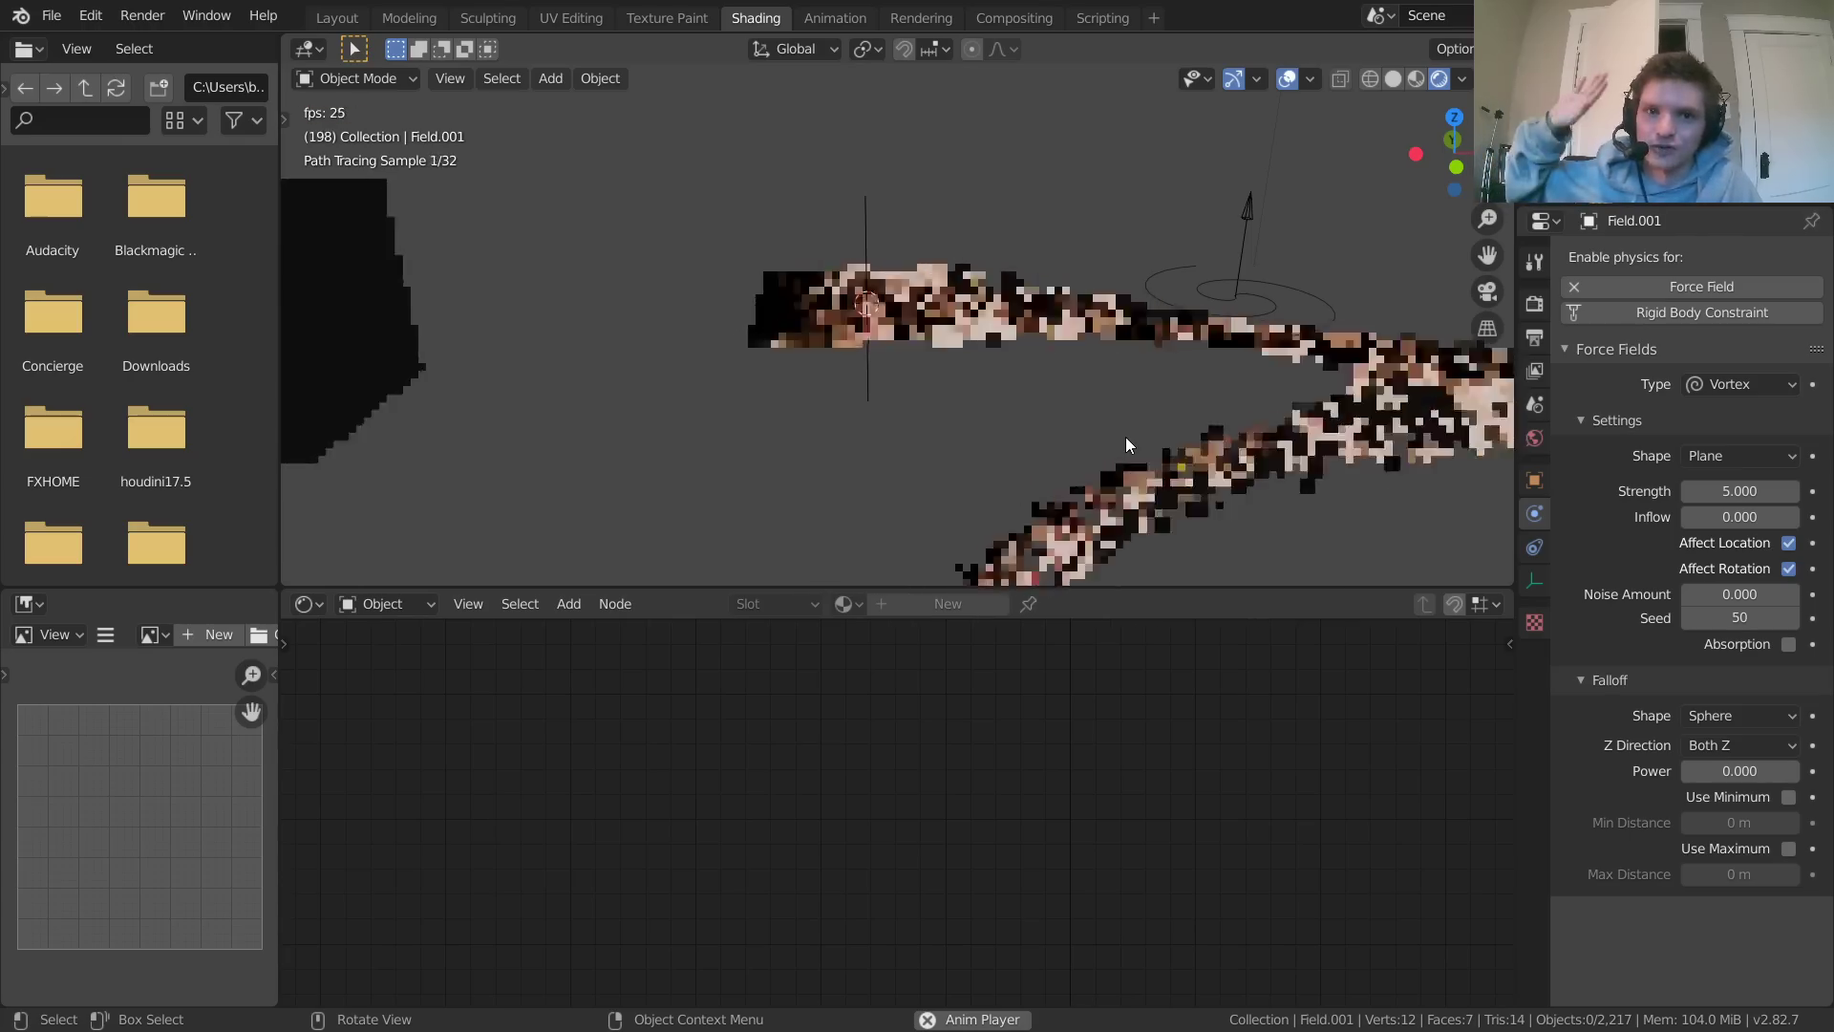
Replay the animation from the first frame and pause it to examine how the vortex bends the particle stream
key("space")
key("shift+Left")
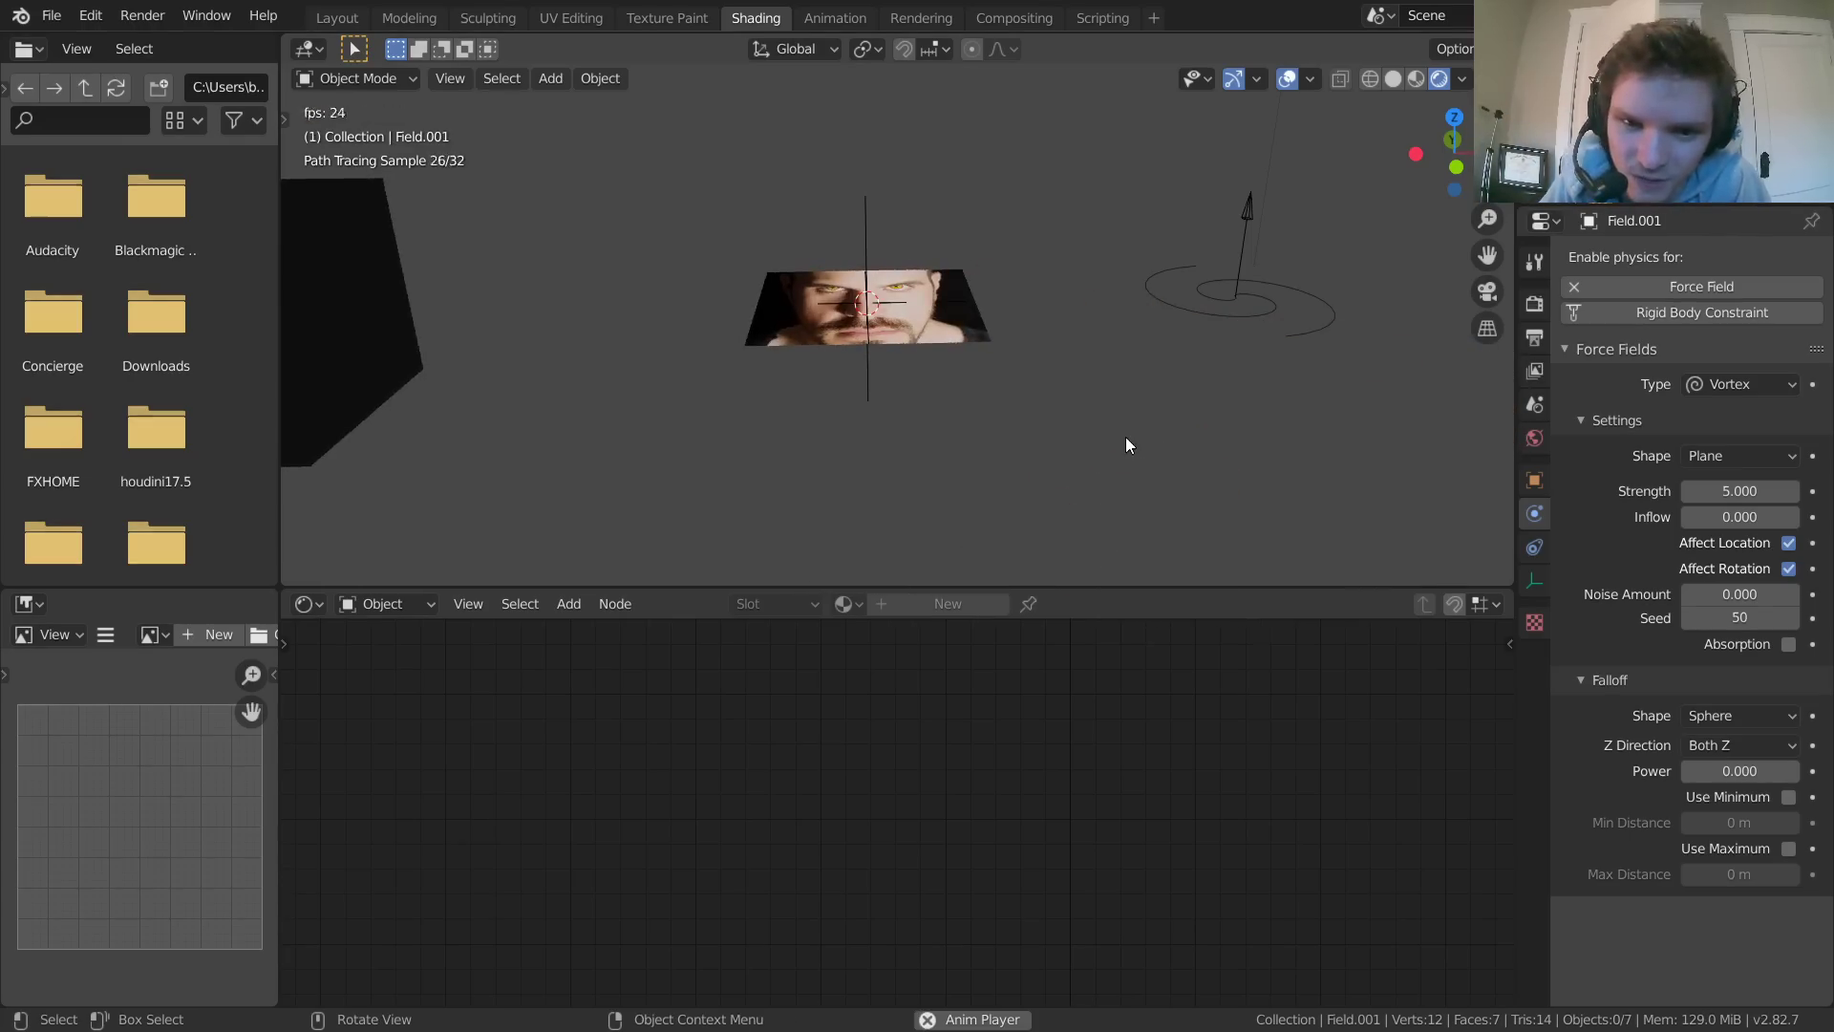
key("space")
key("space")
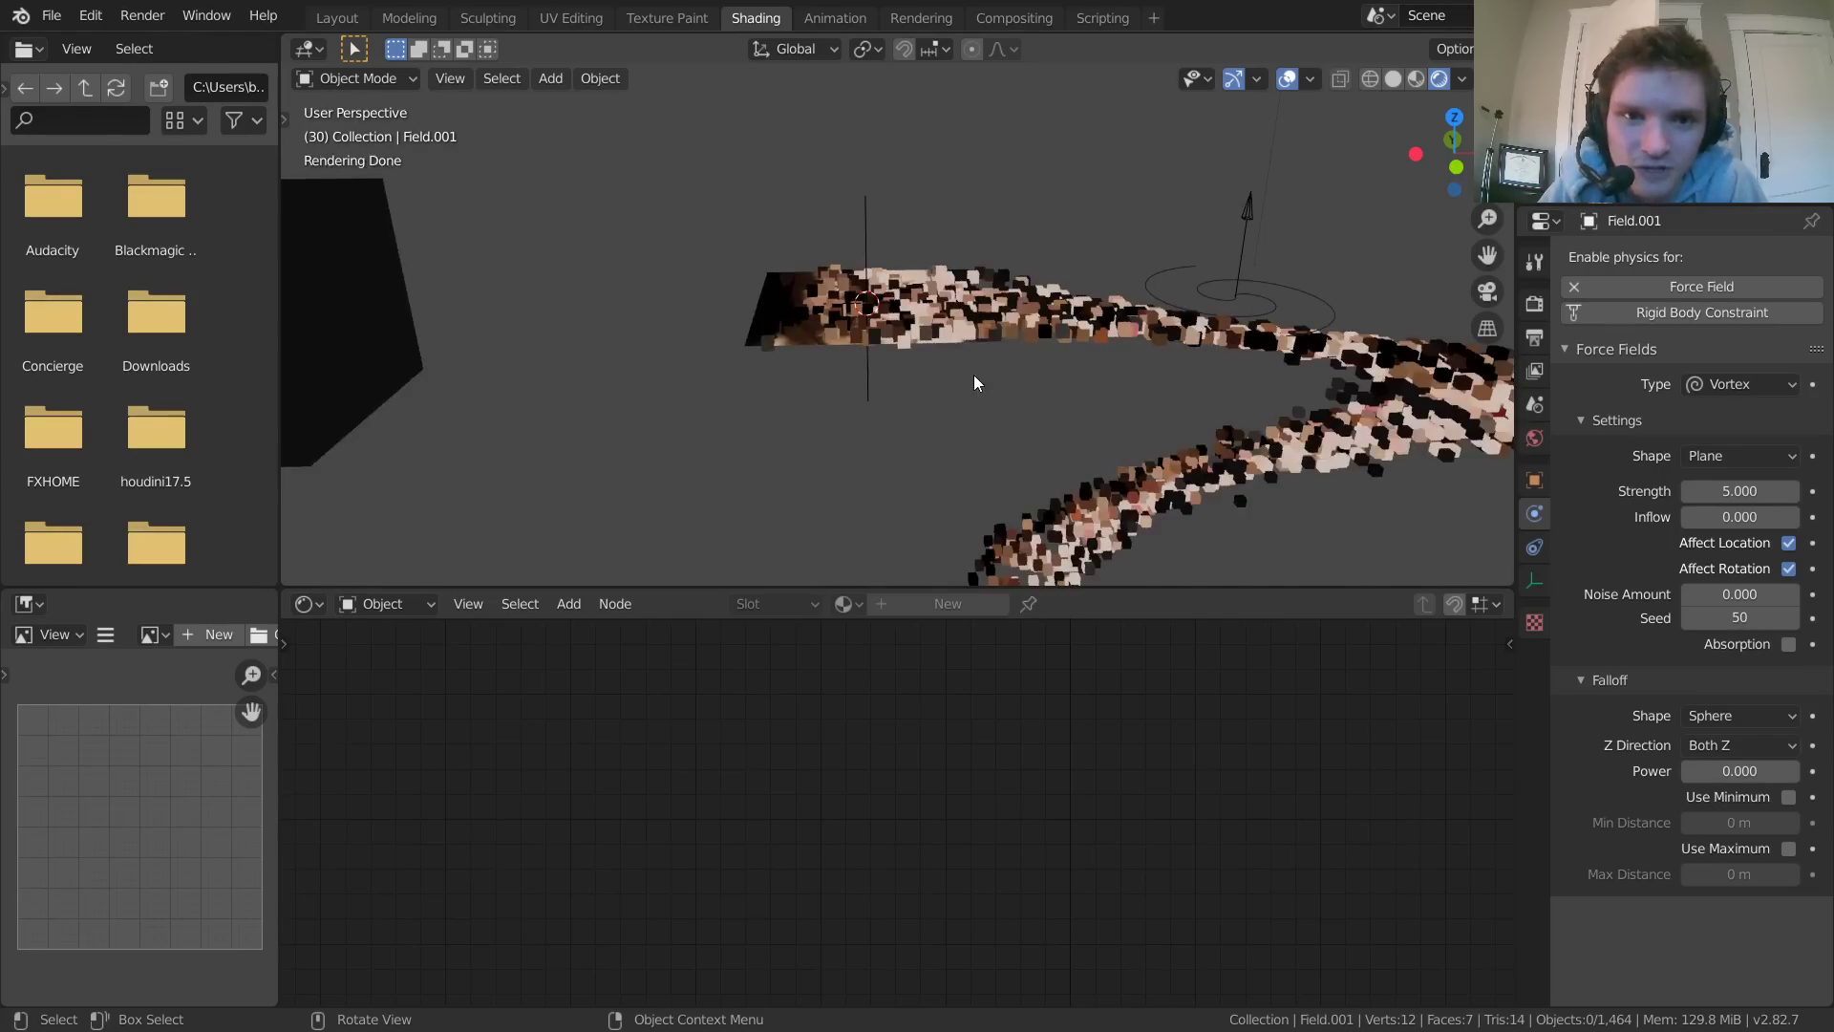
middle_click_drag(972, 374, 833, 266)
Compare the material nodes of the plane and the cube, and examine the coloured particles leaving the plane
left_click(644, 378)
scroll(854, 329, "down", 3)
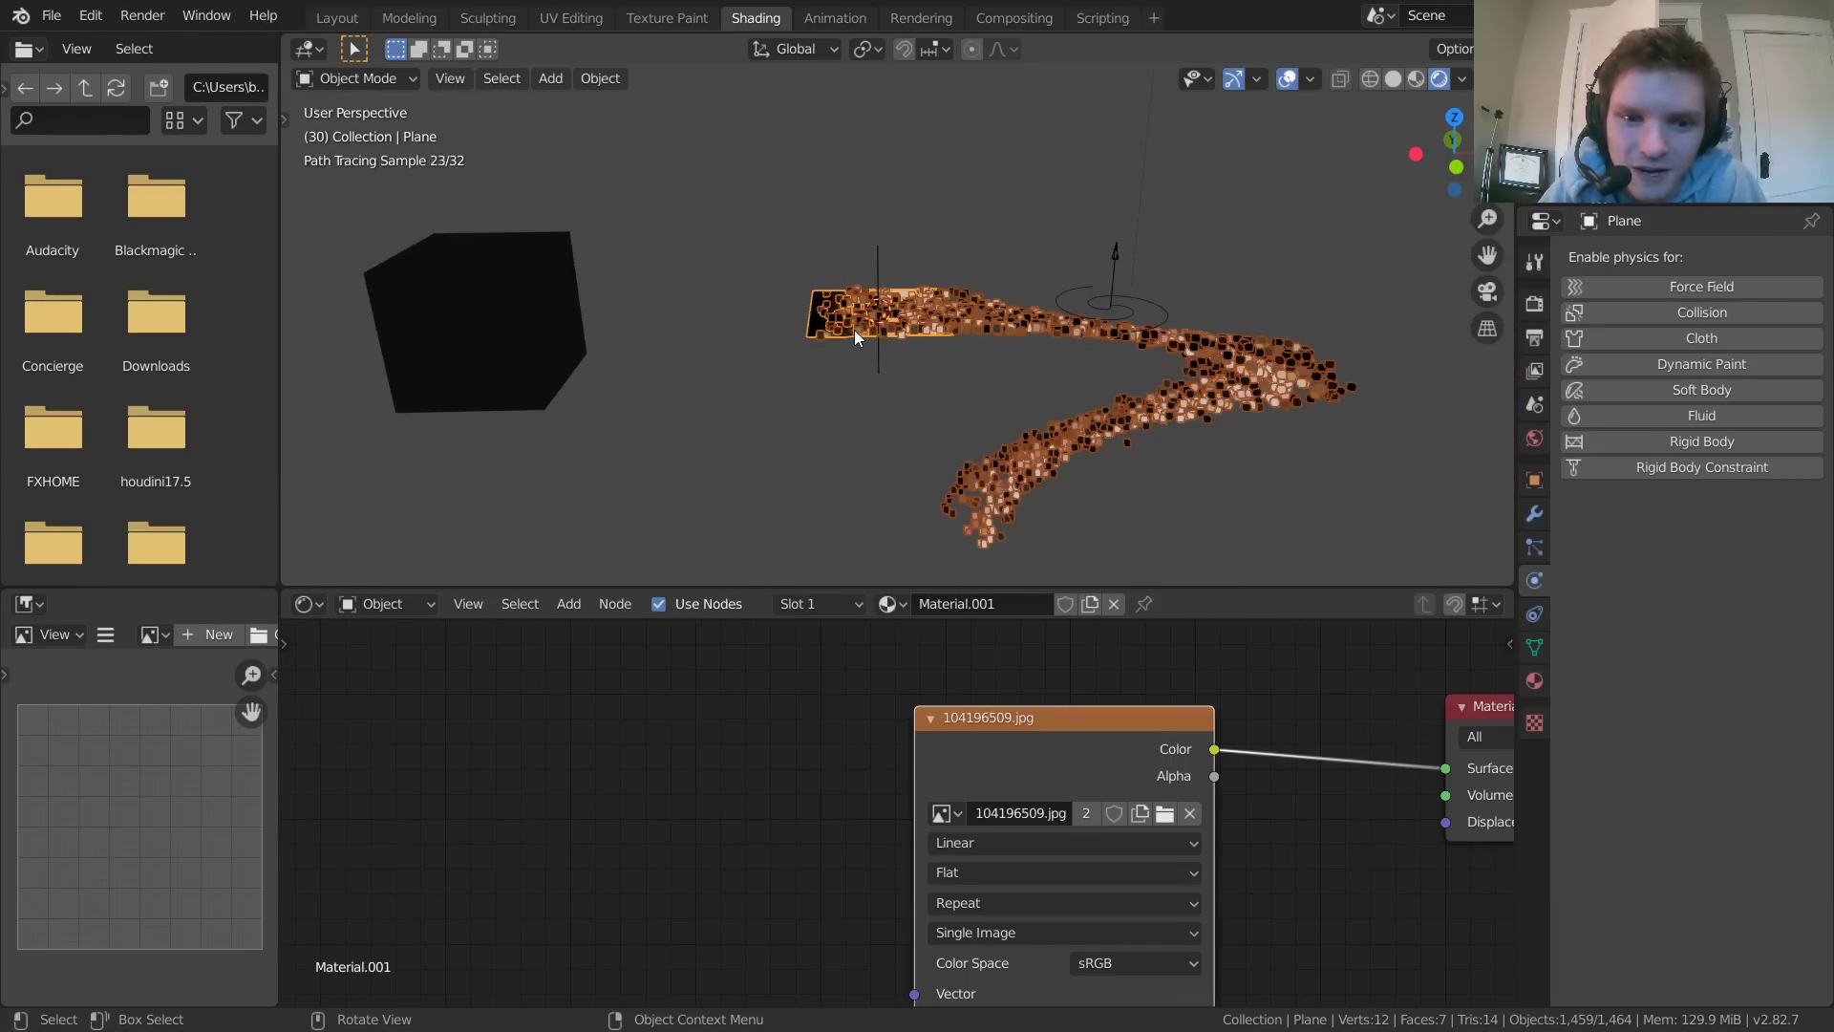
left_click_drag(1090, 720, 1116, 686)
left_click(481, 272)
left_click_drag(833, 687, 778, 693)
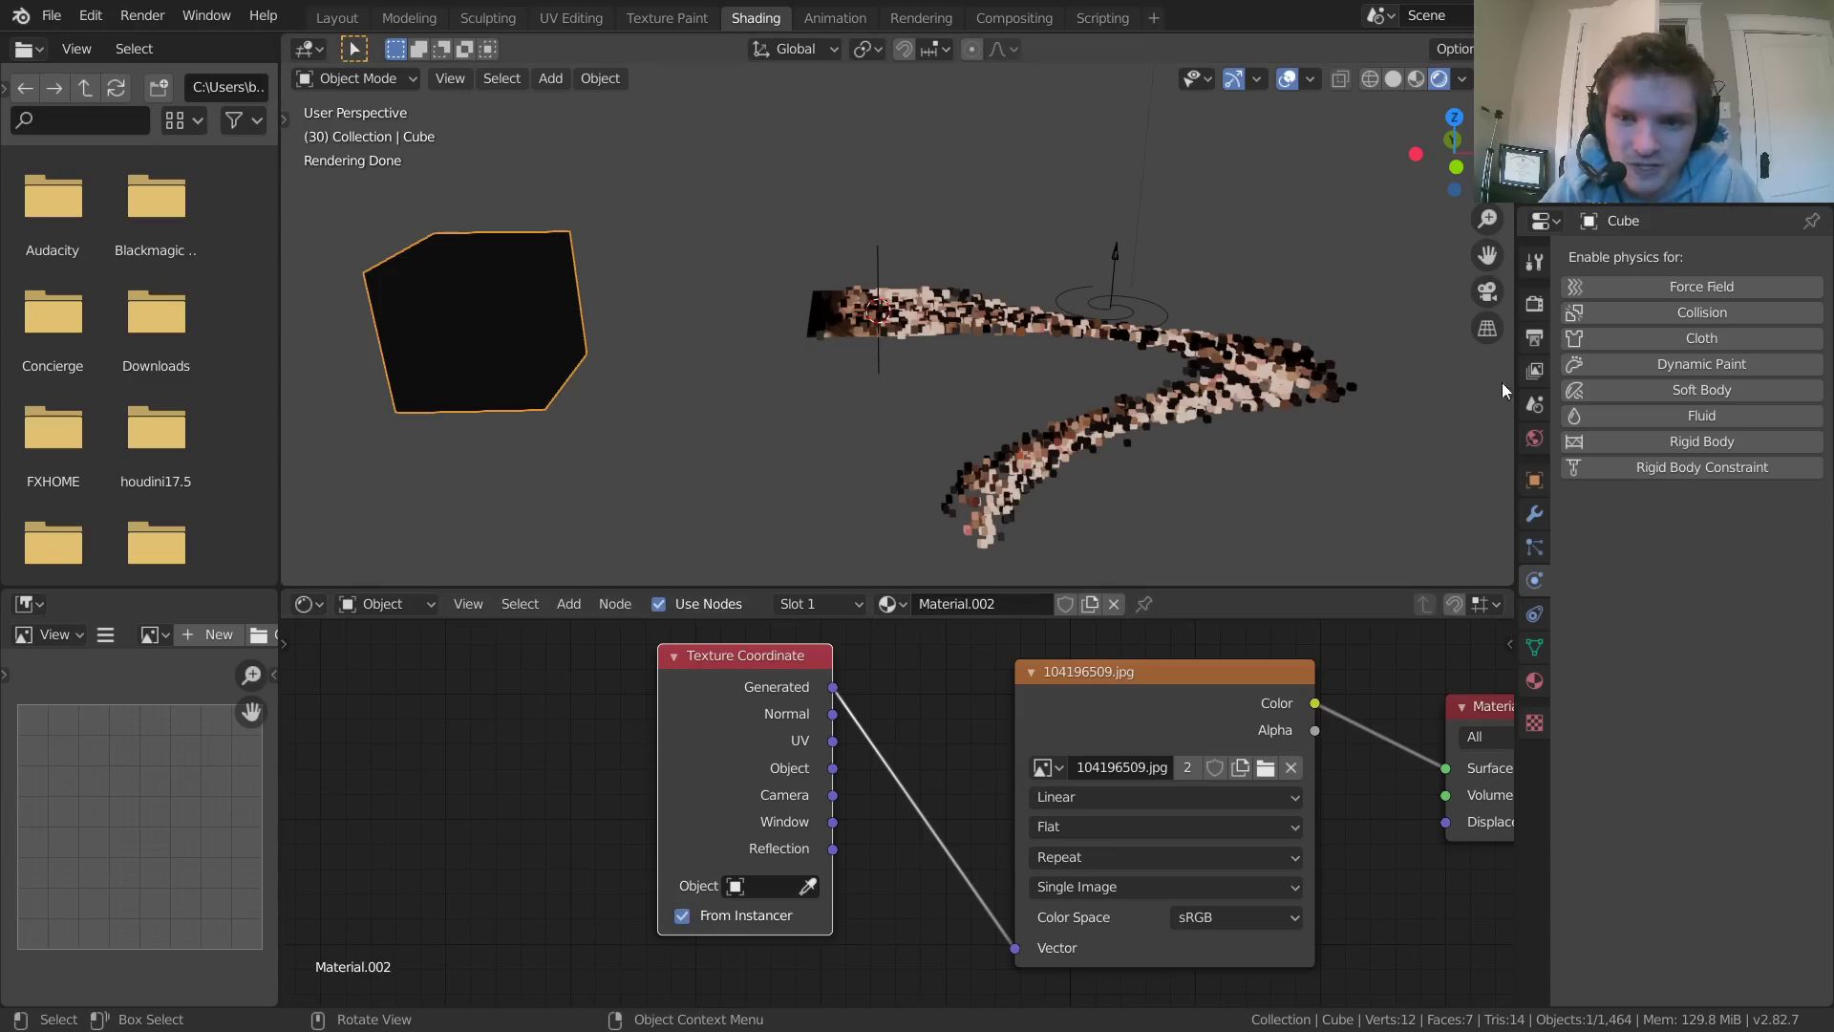
scroll(869, 371, "up", 2)
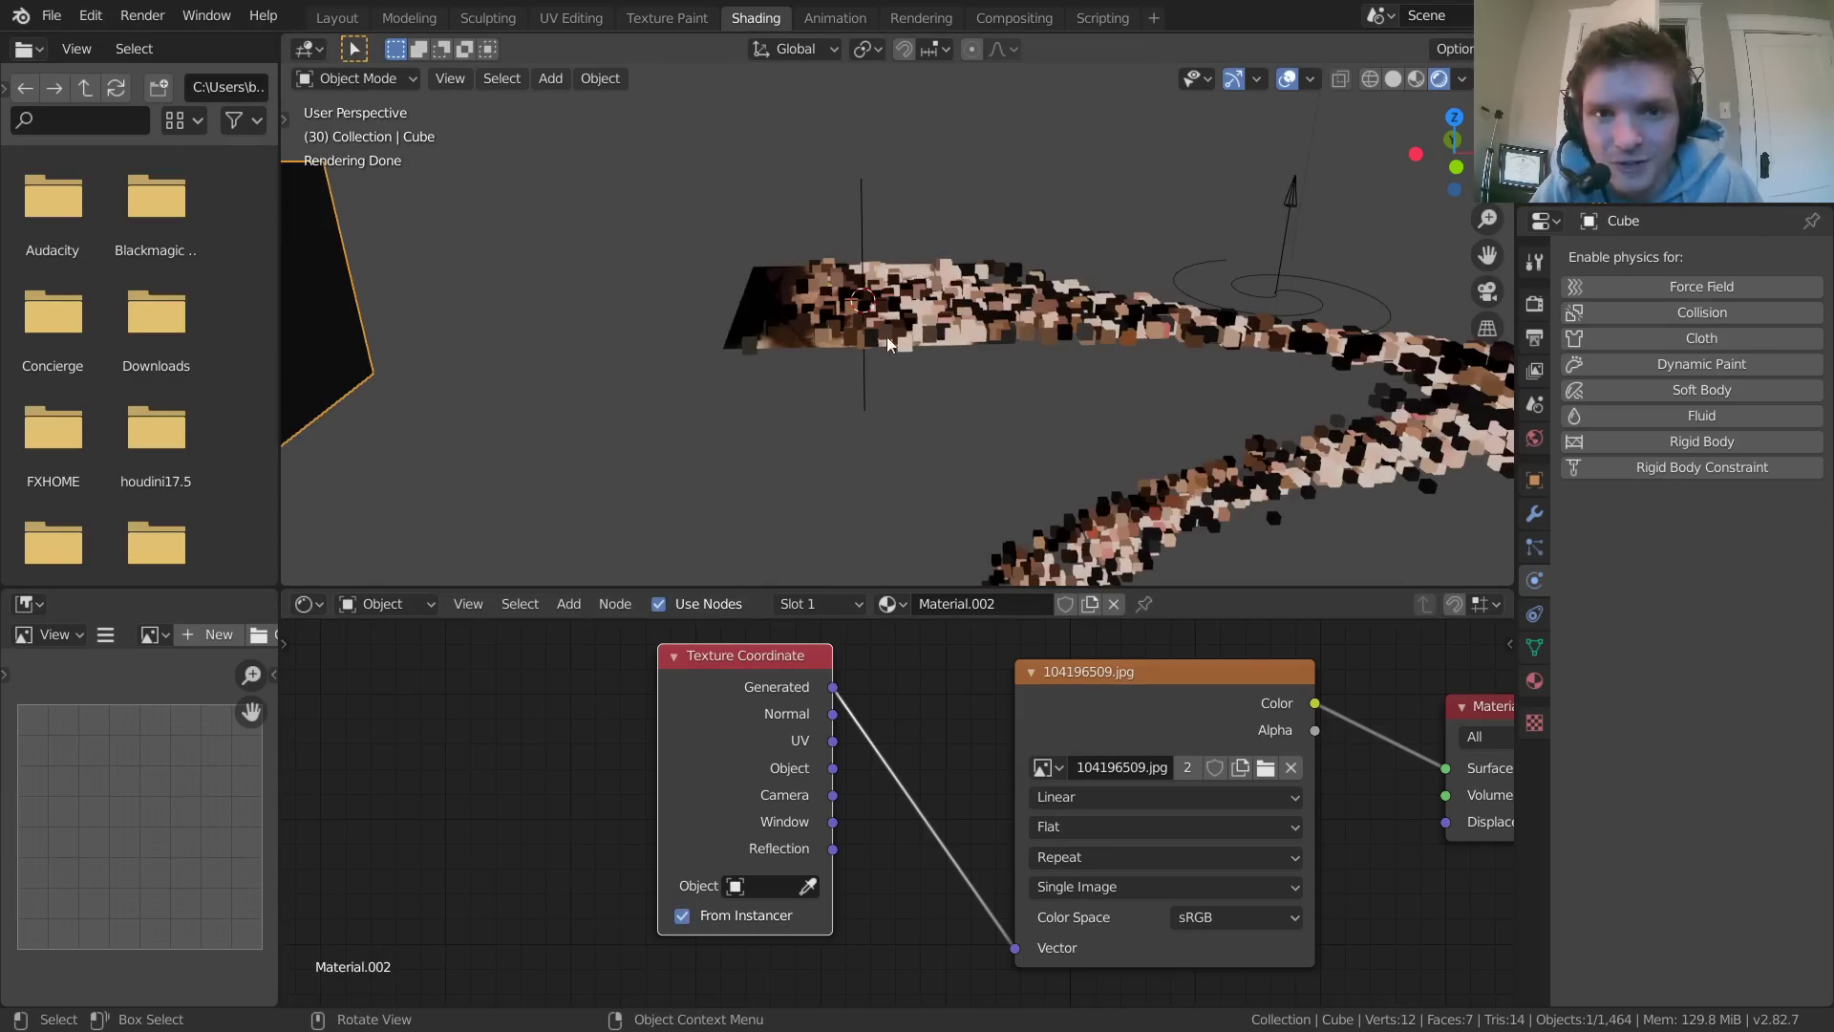
scroll(886, 336, "up", 2)
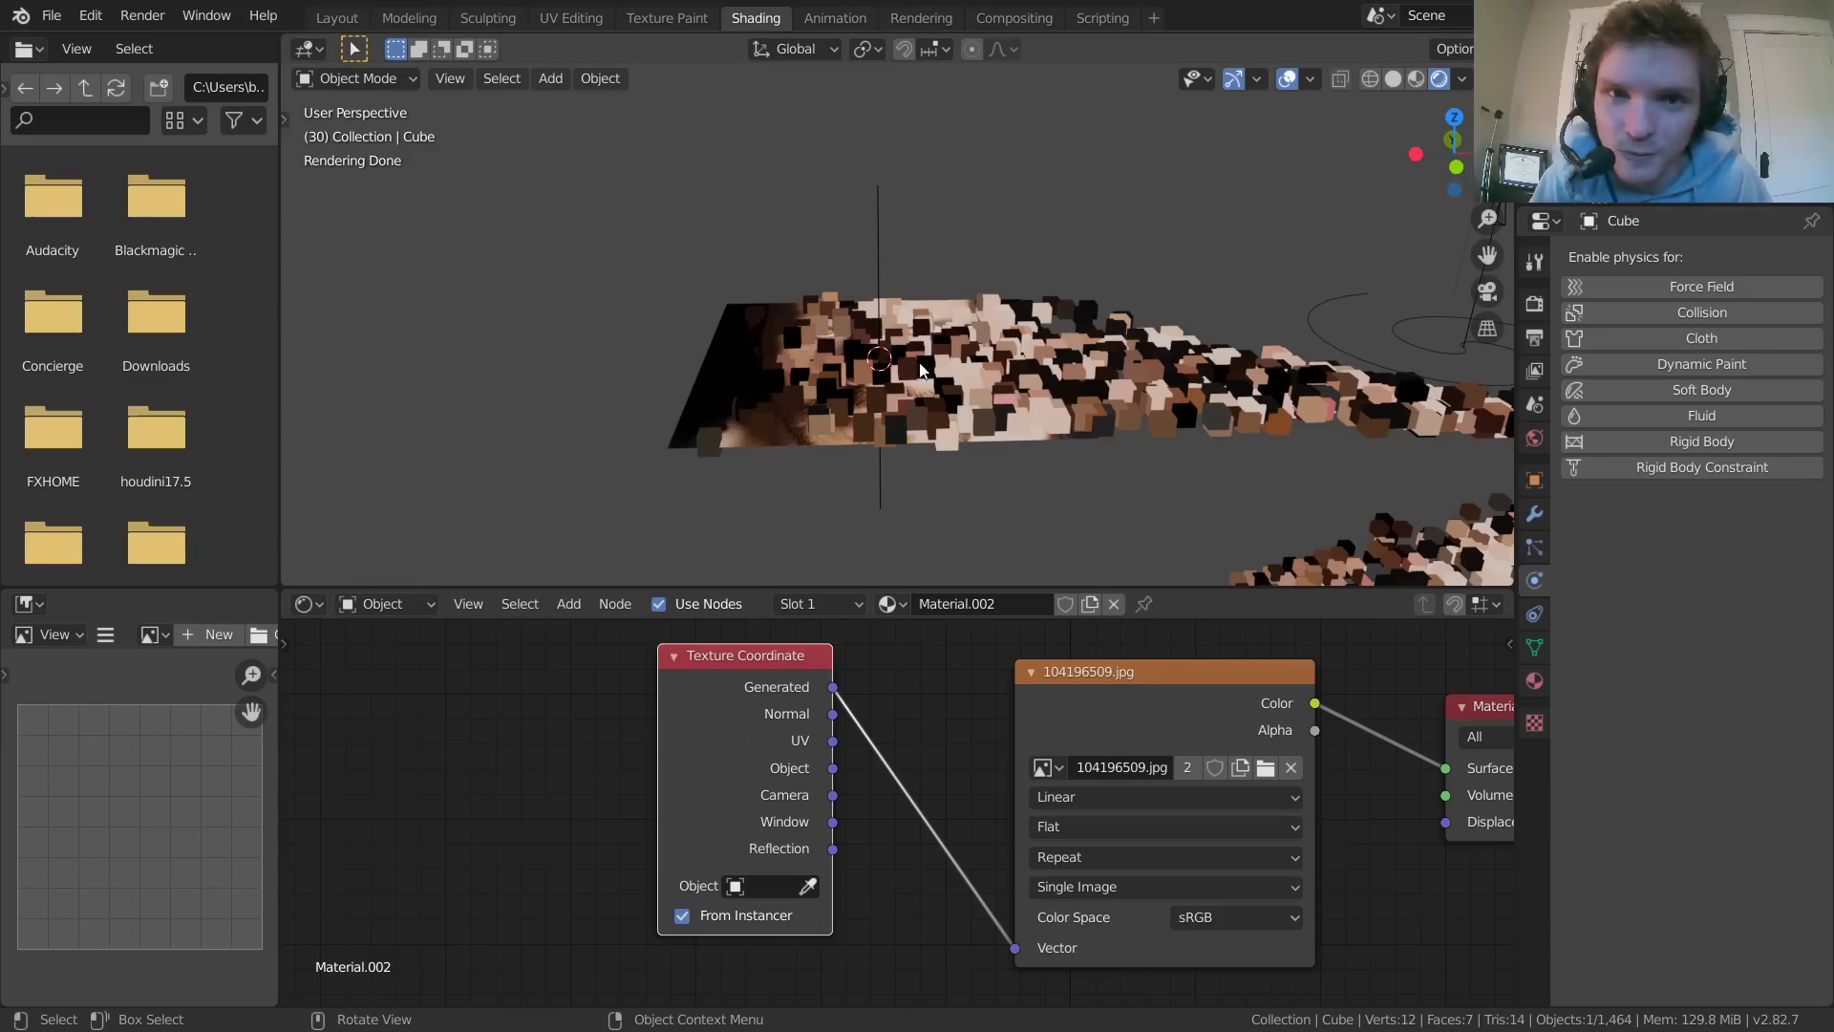
middle_click_drag(920, 368, 909, 378)
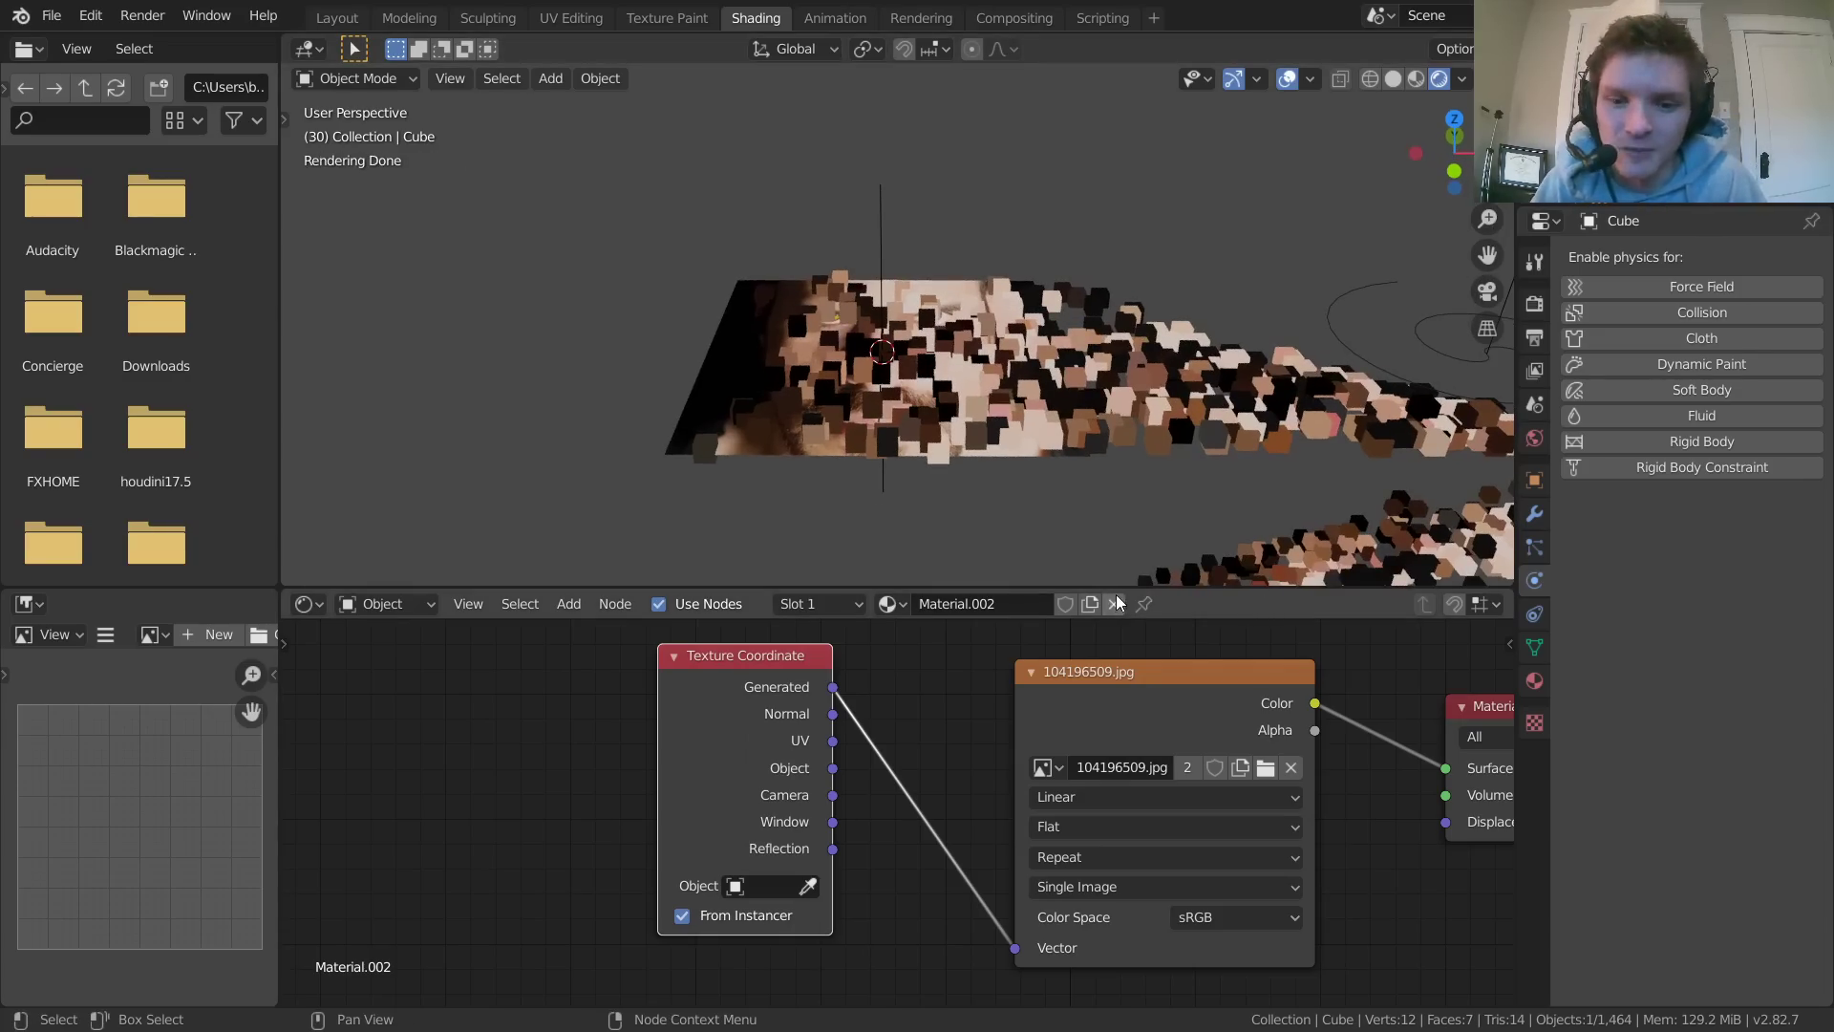
Replace the image in the plane's Image Texture node with a new blank 1024 px image named customtex
left_click(738, 373)
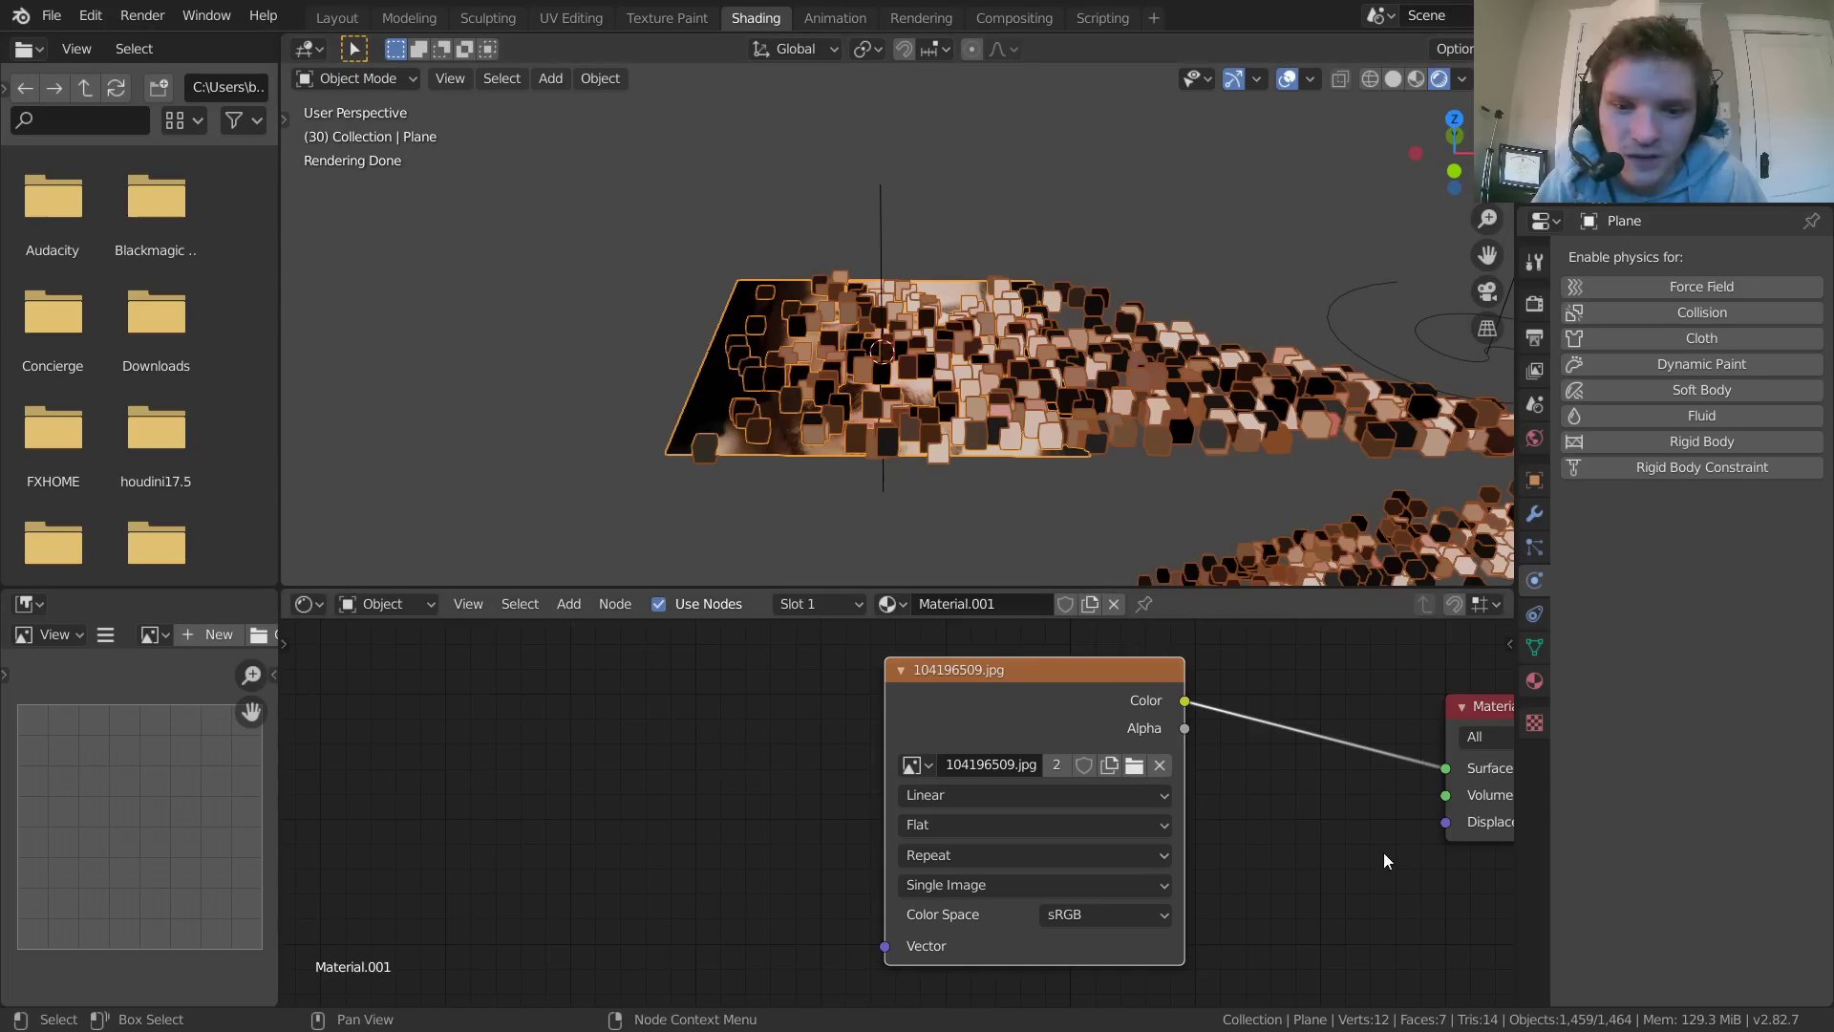
left_click(1165, 765)
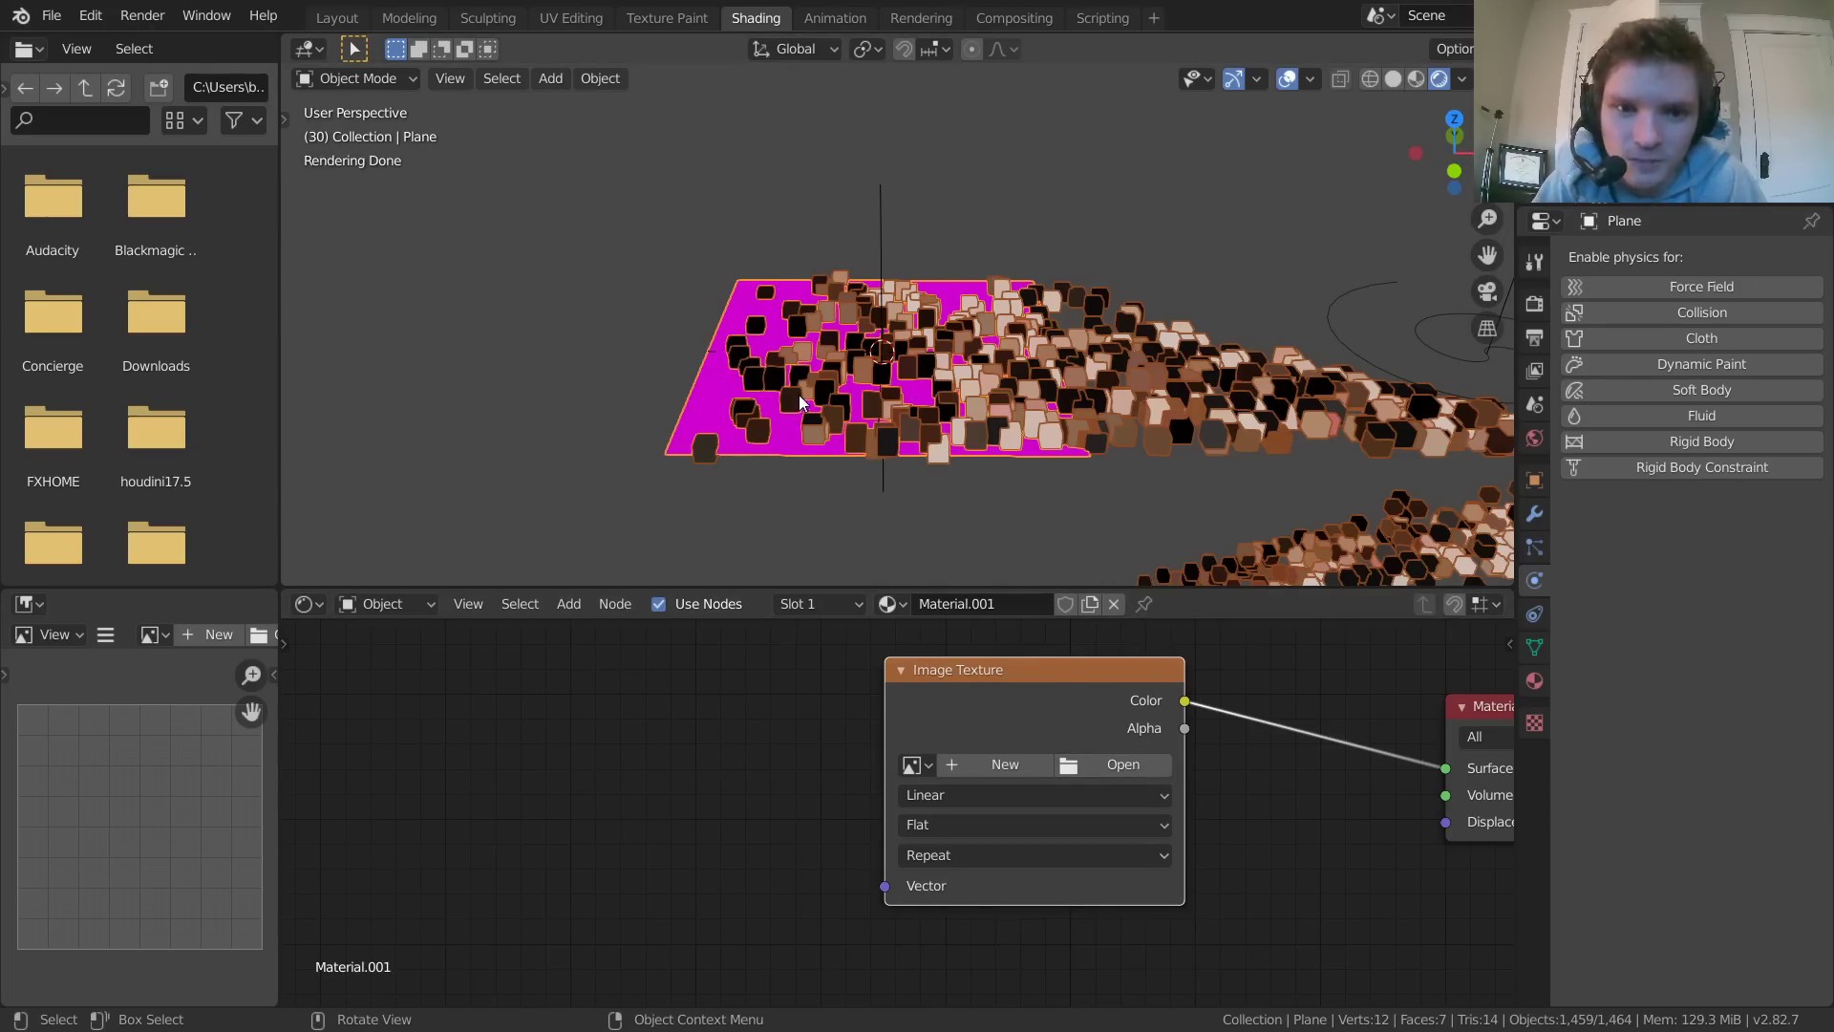
scroll(801, 401, "up", 2)
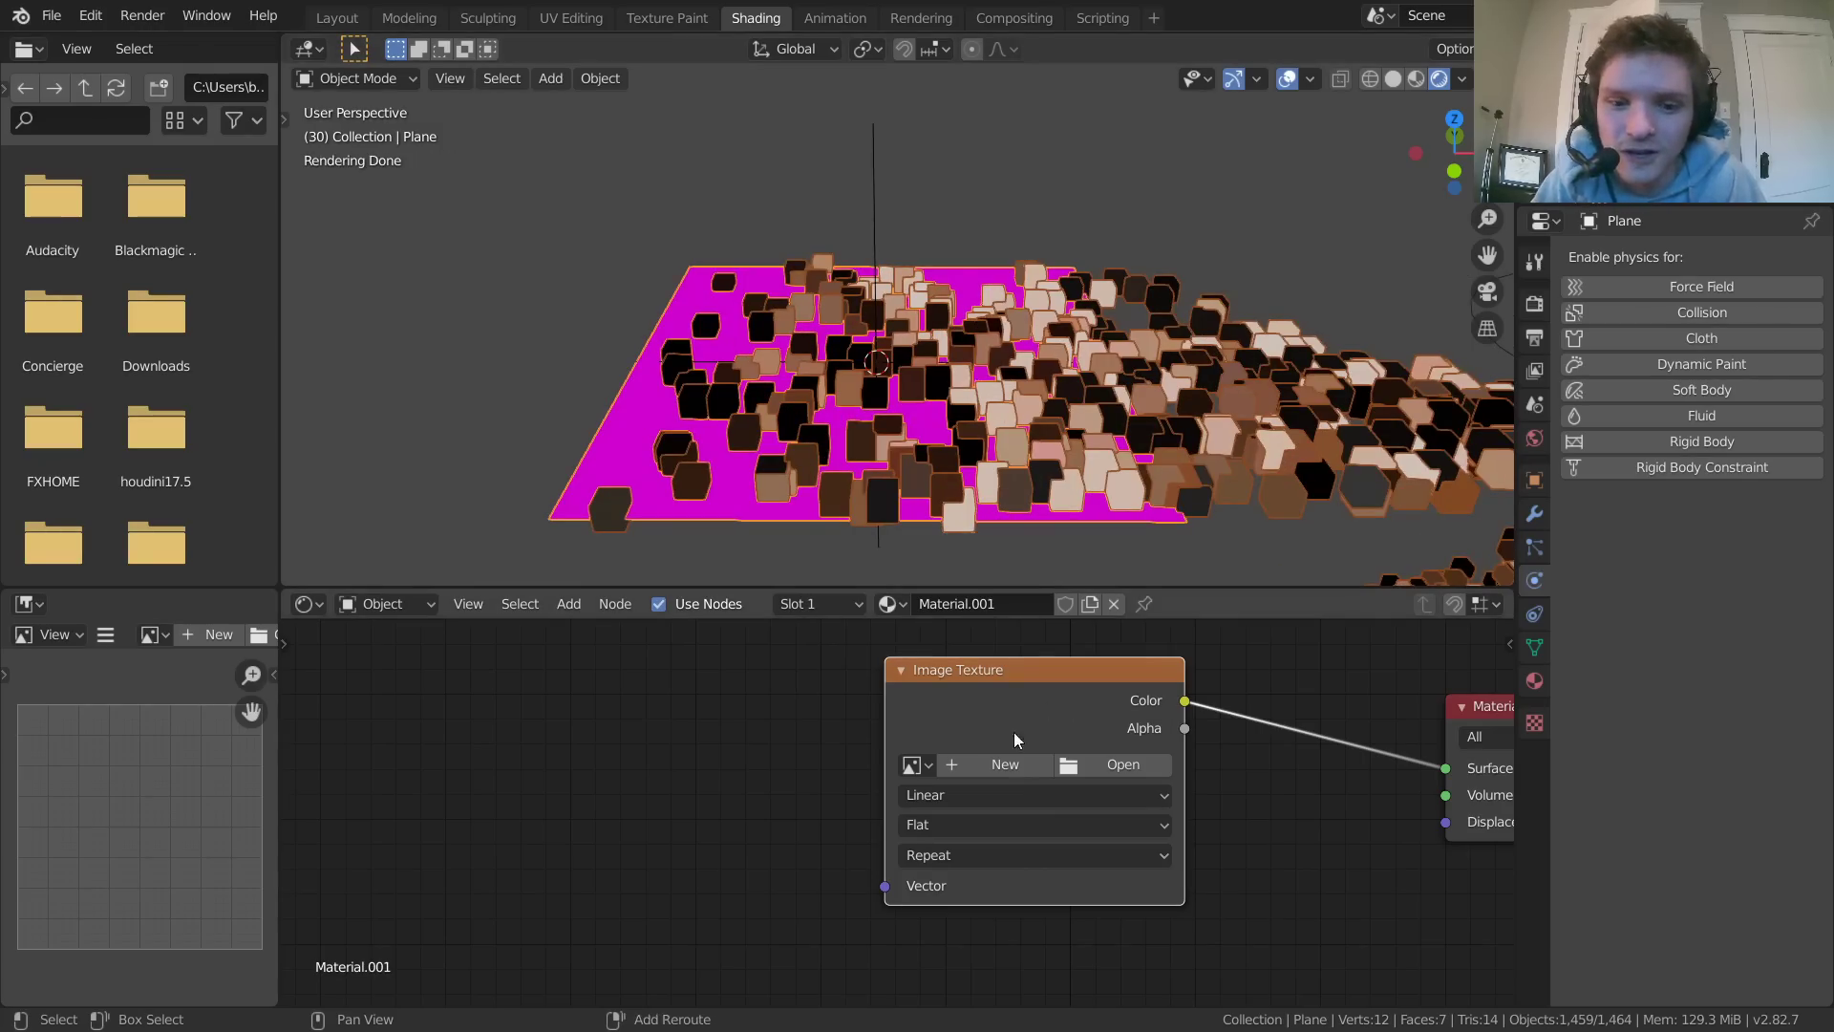
middle_click_drag(1026, 721, 837, 743)
left_click(817, 786)
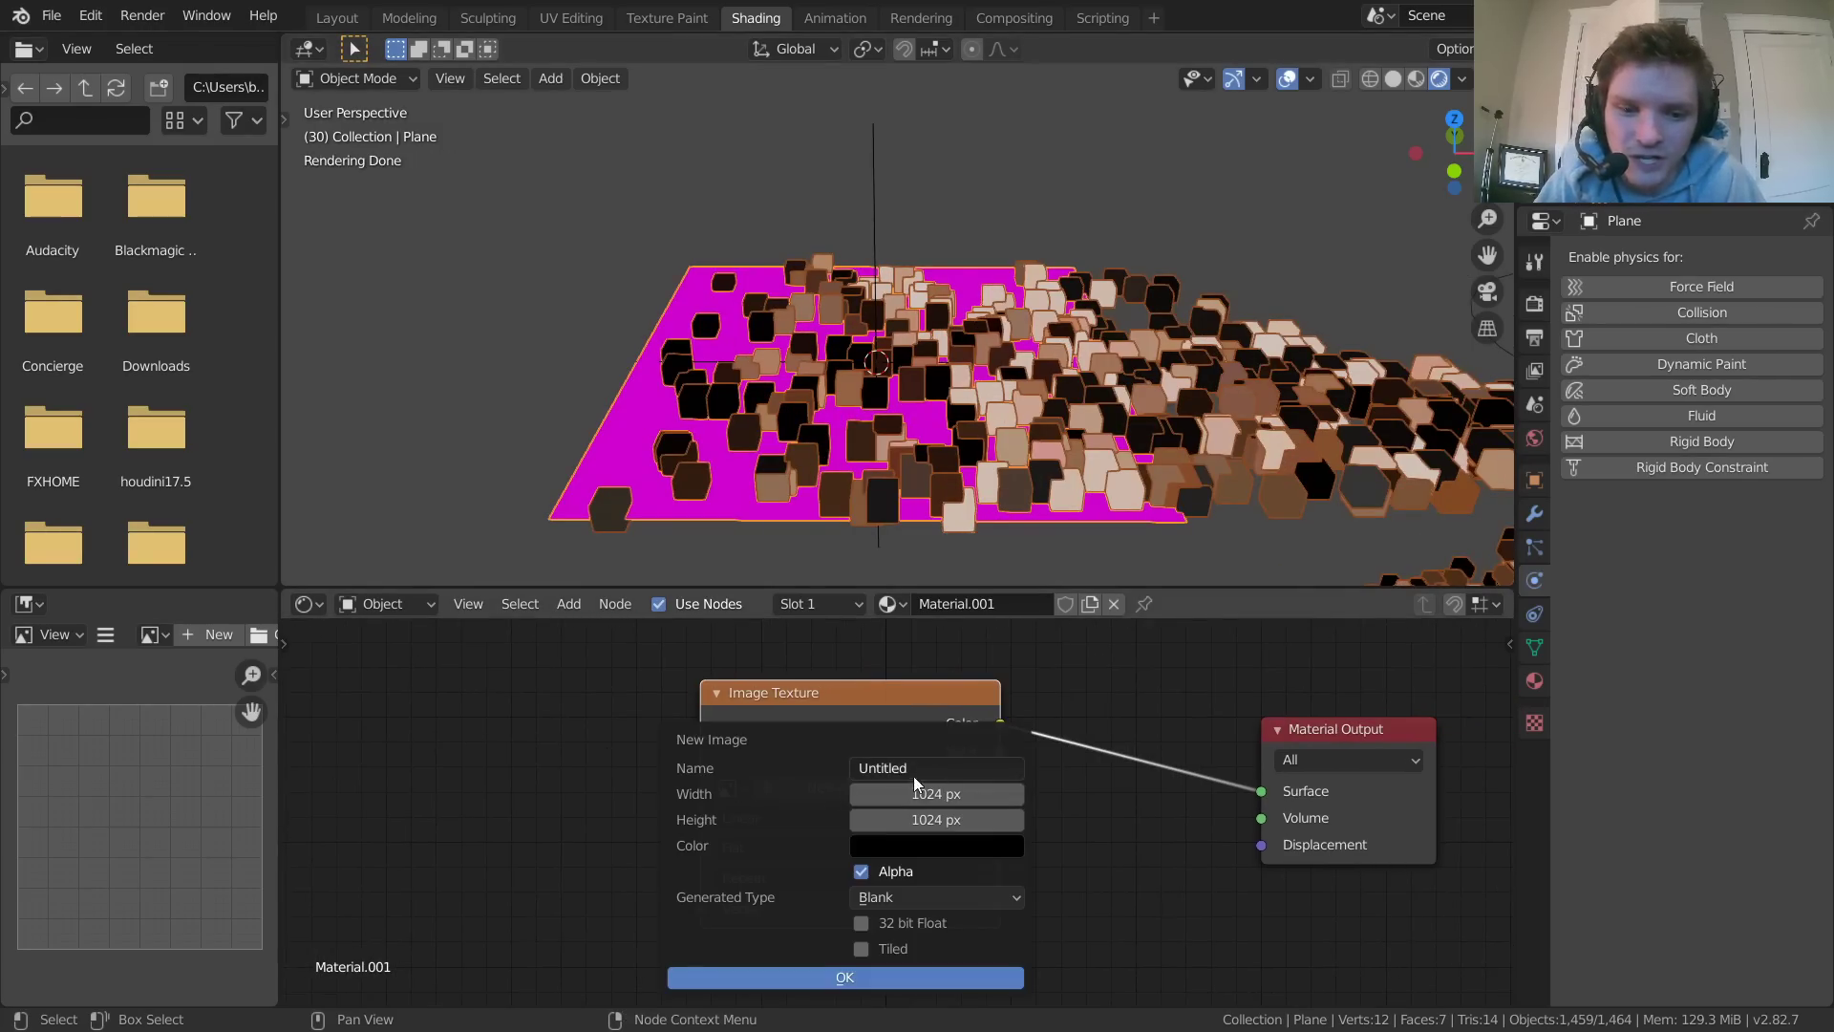
left_click(888, 770)
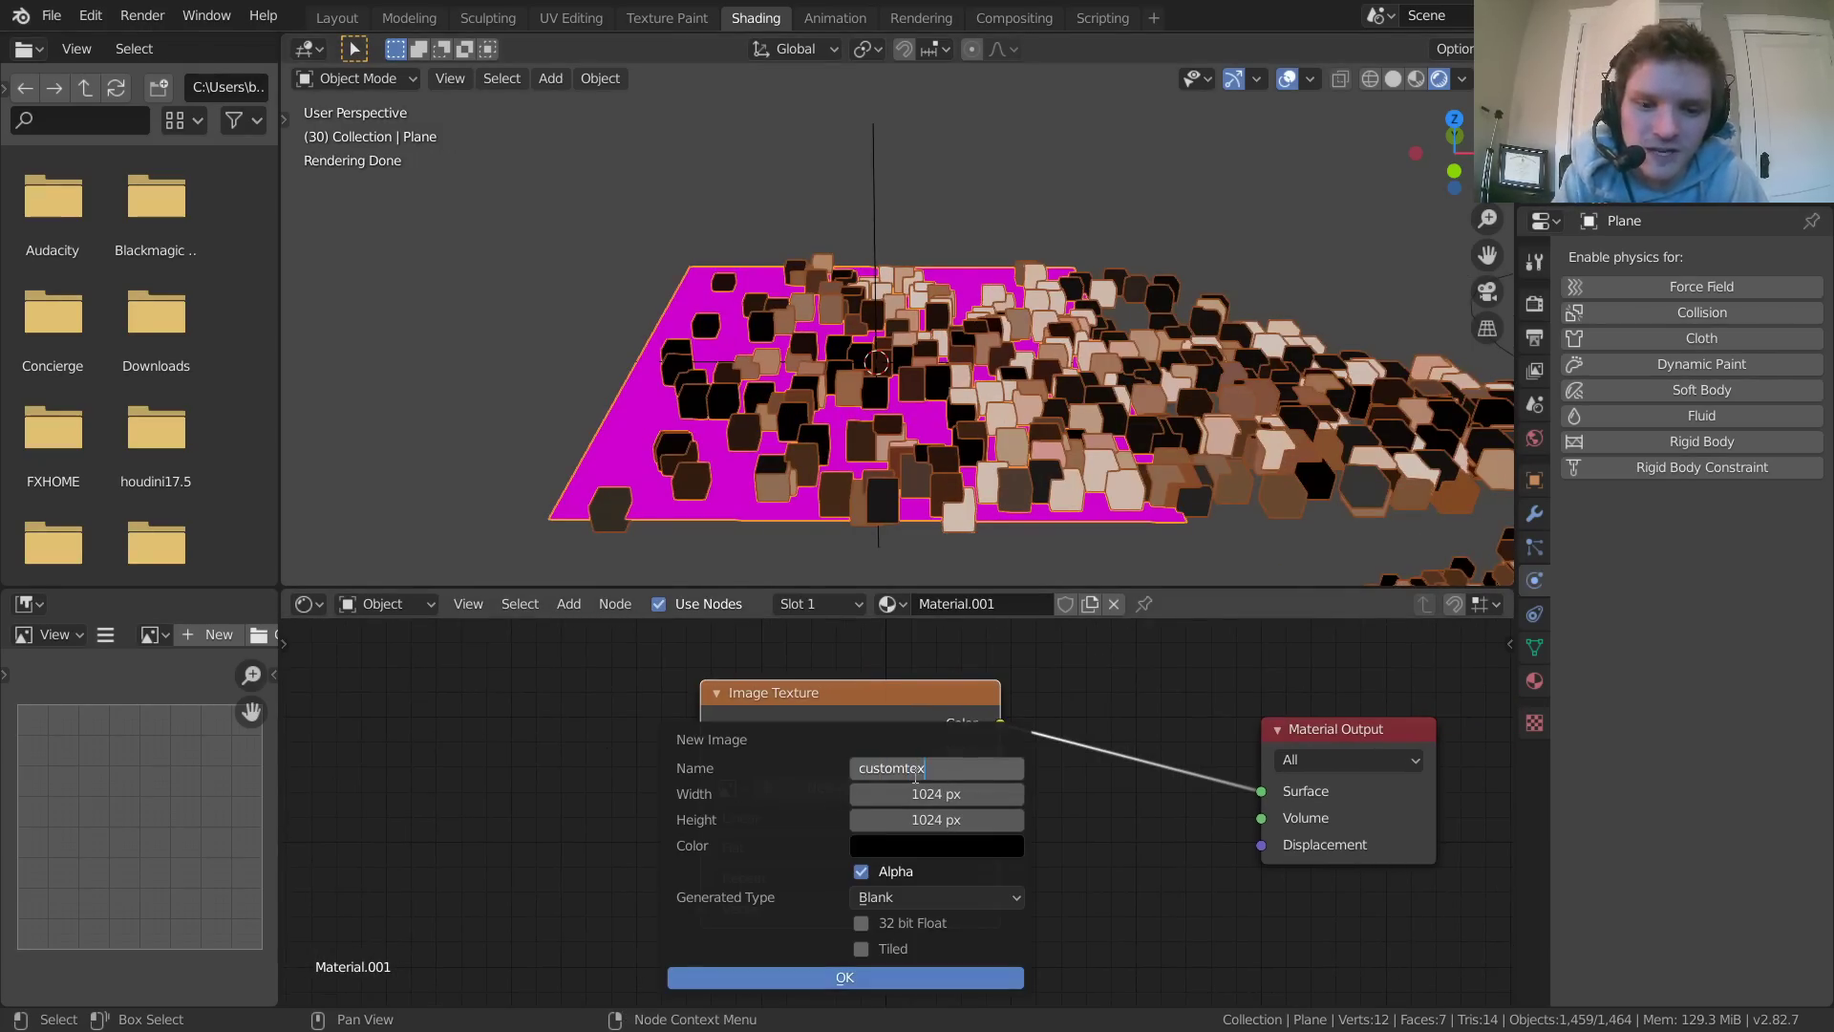
key("Return")
Assign the customtex image to the Image Texture node of the cube's material
middle_click_drag(860, 430, 646, 344)
left_click(535, 271)
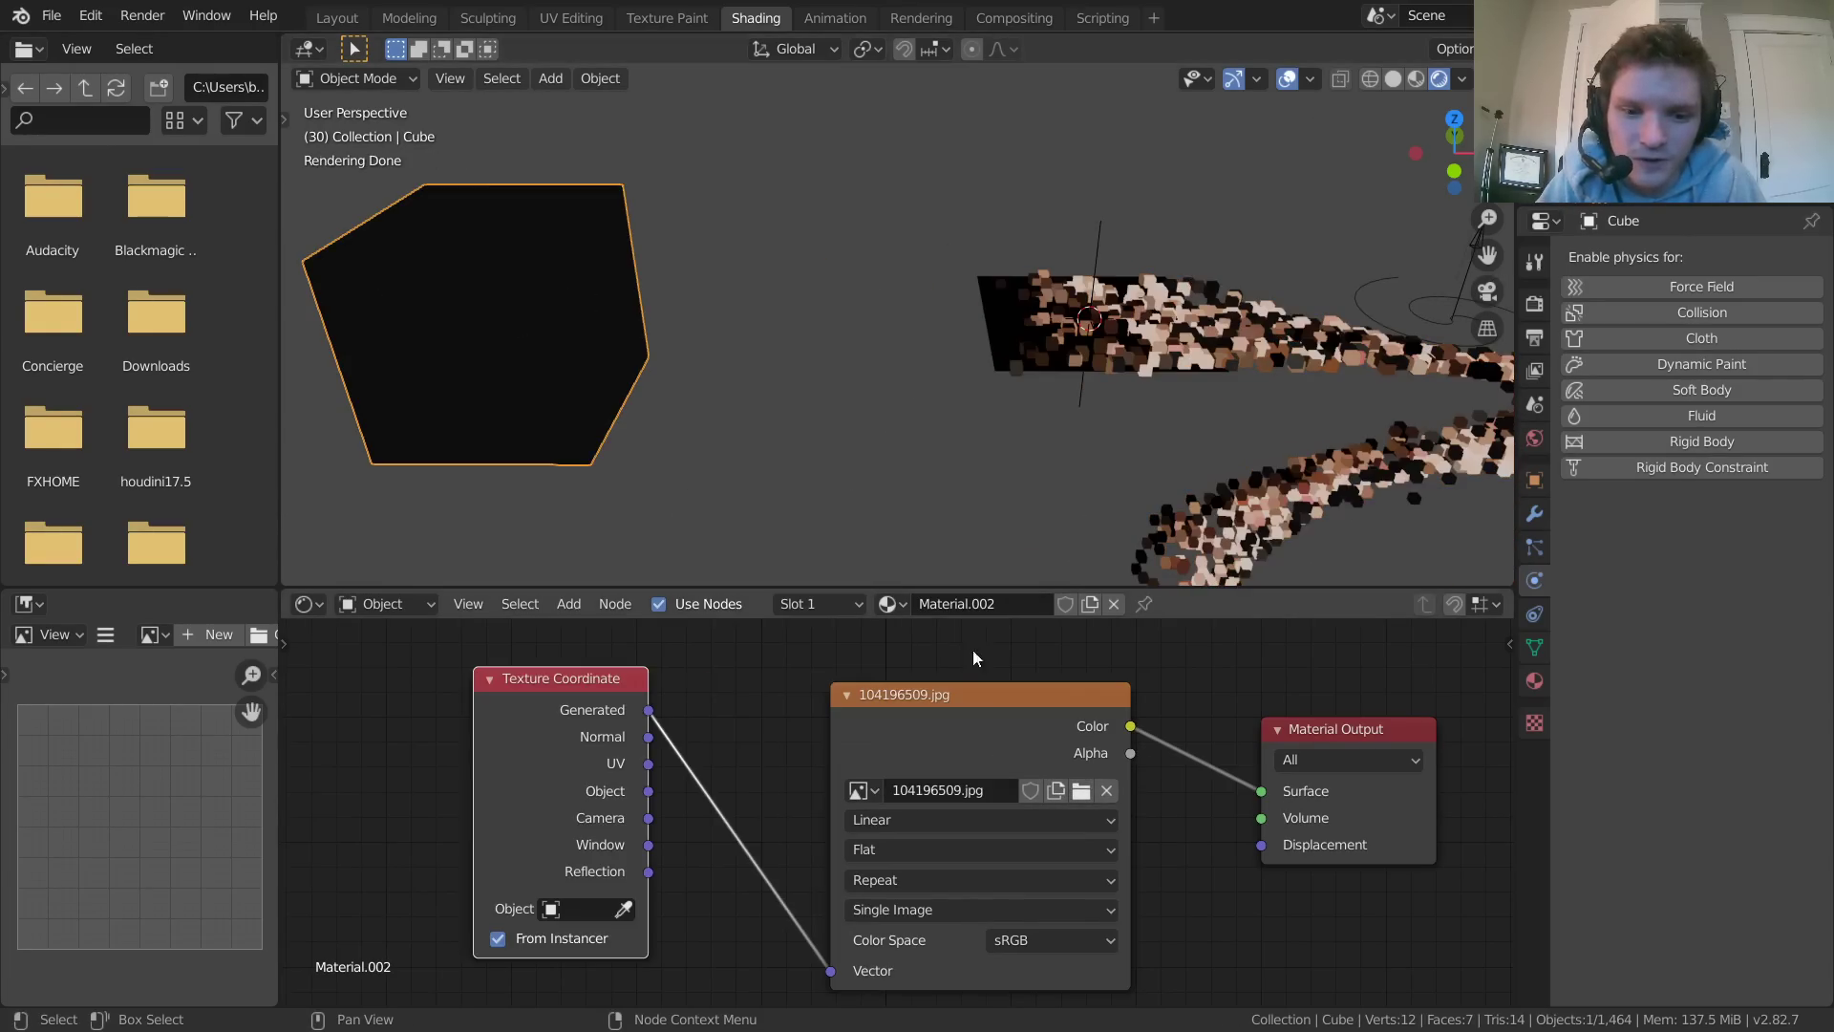
left_click(848, 793)
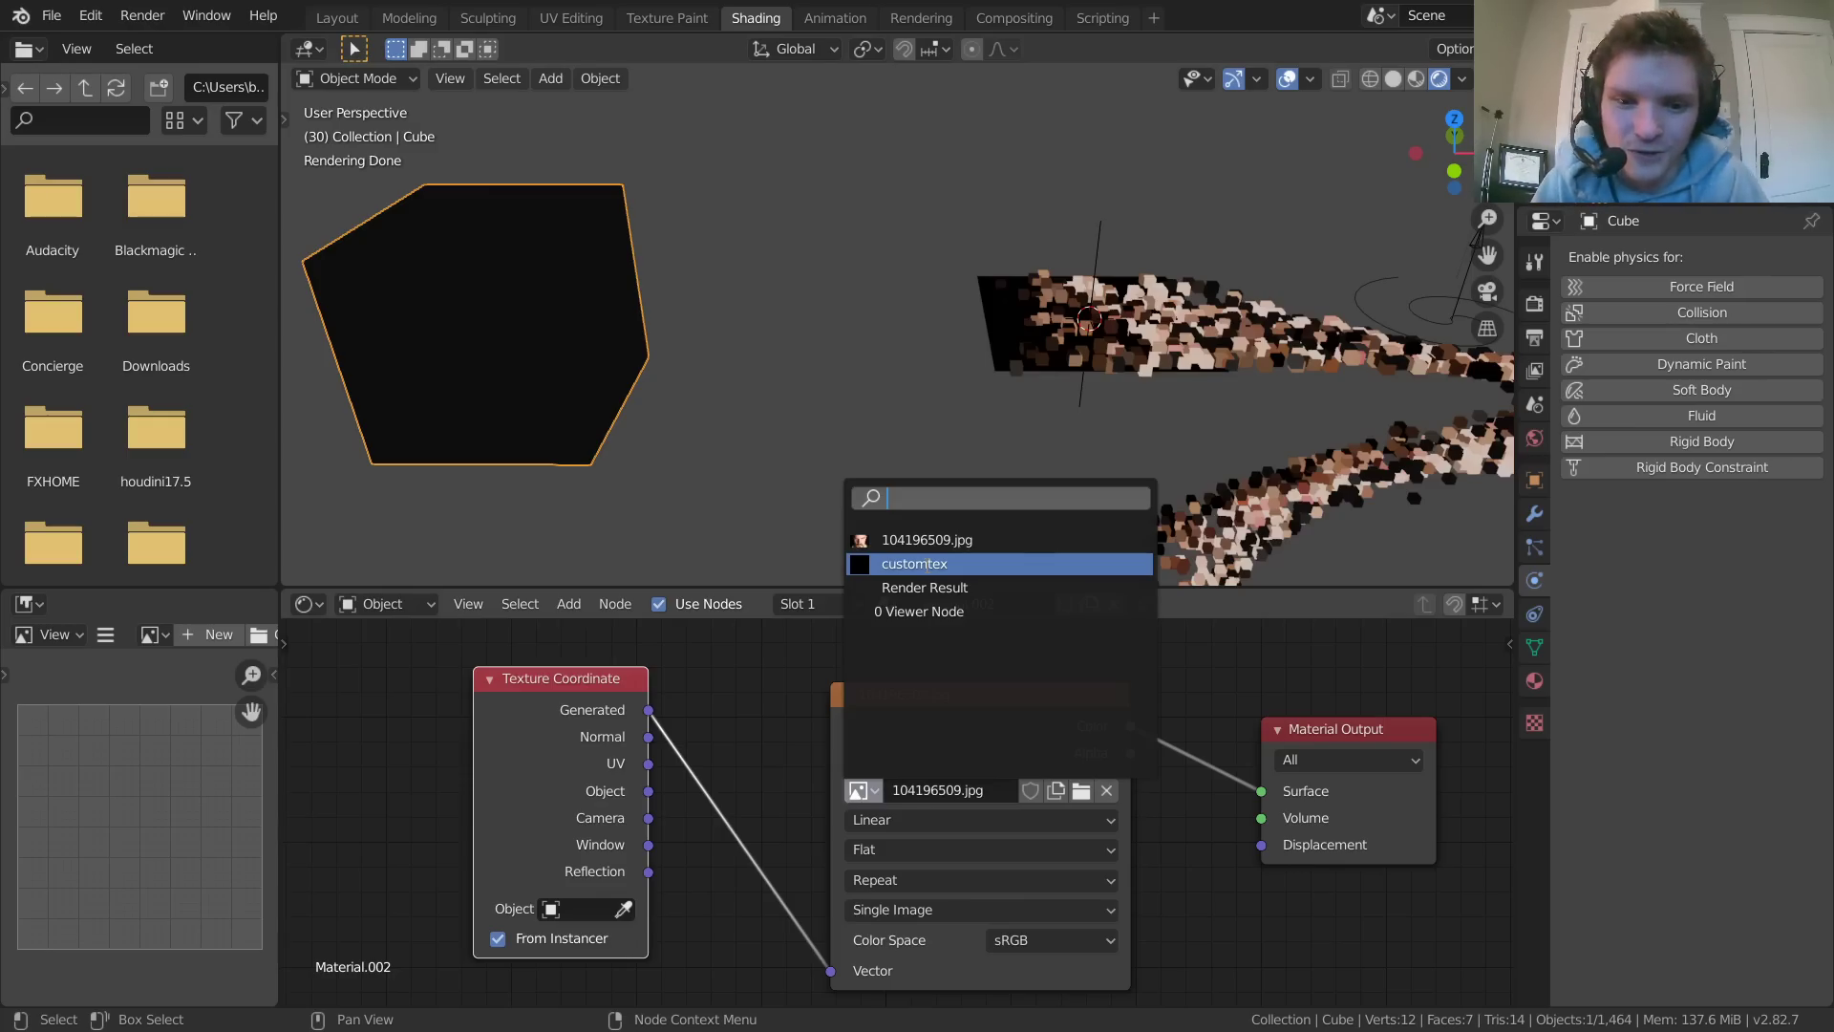
left_click(927, 565)
middle_click_drag(1068, 335, 909, 301)
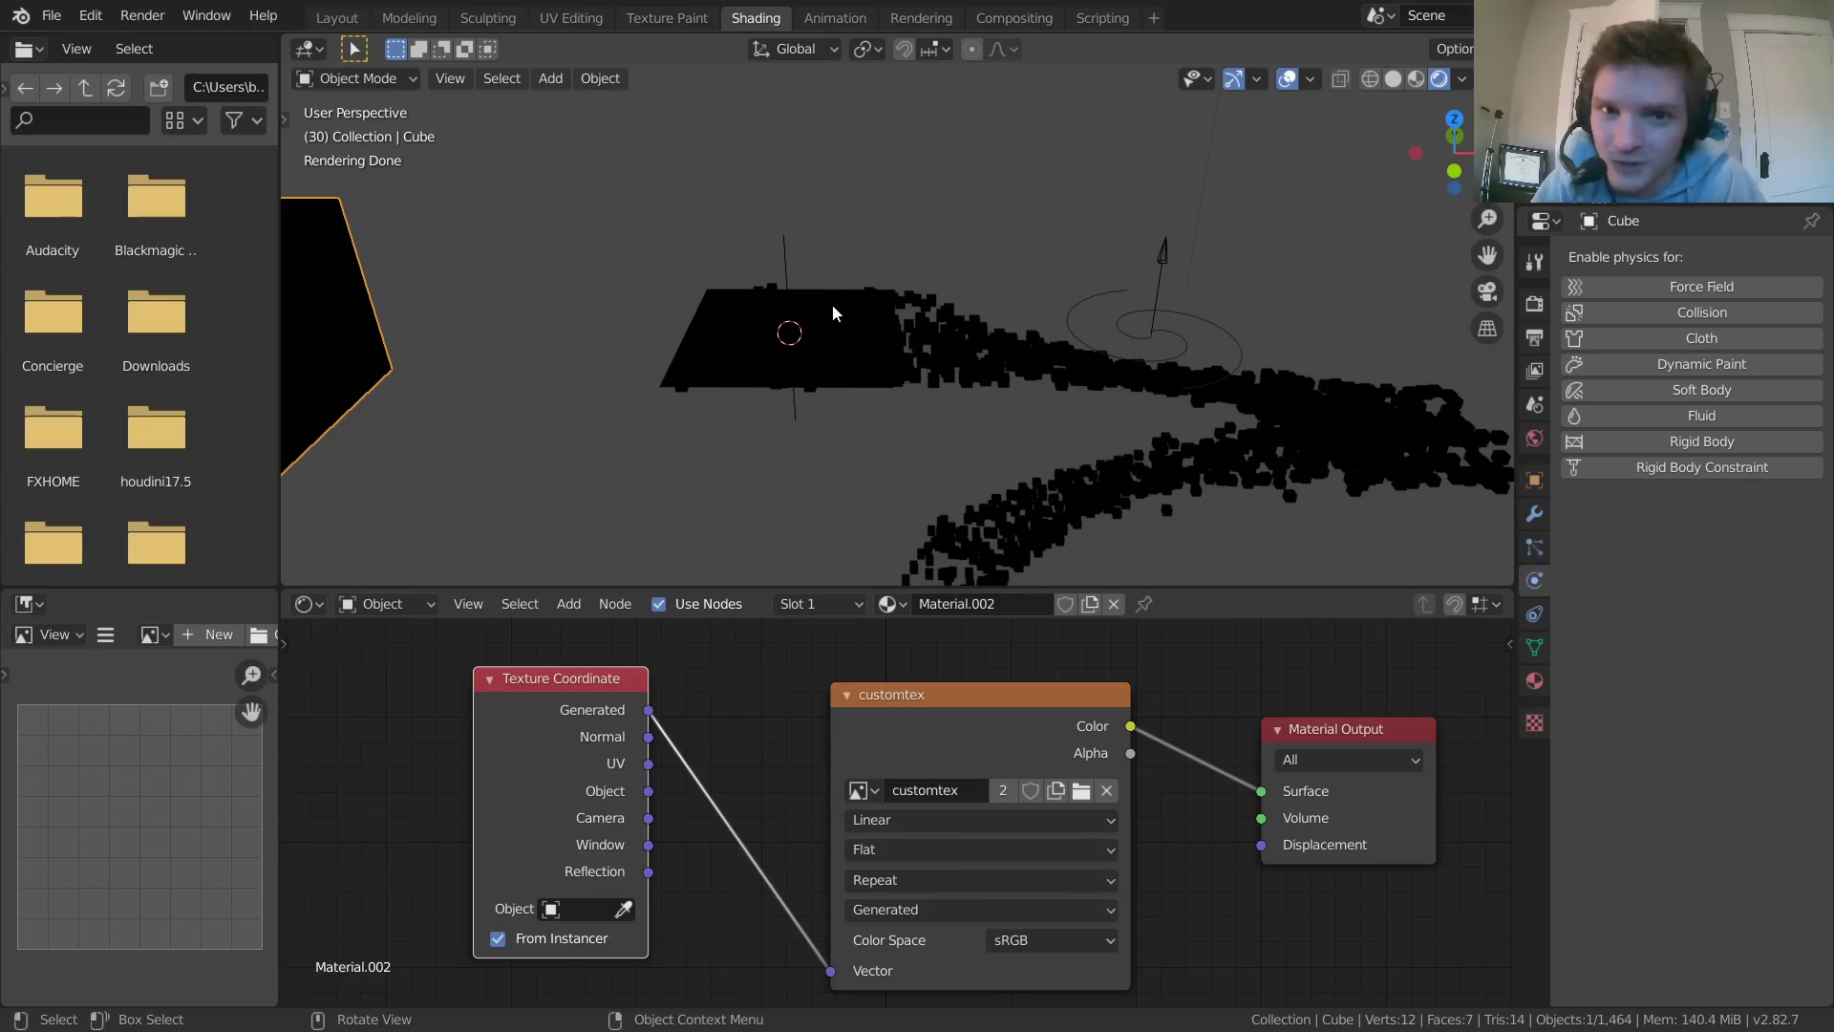
Return to the first frame, select the plane and switch to the Texture Paint workspace
scroll(833, 304, "up", 3)
key("Escape")
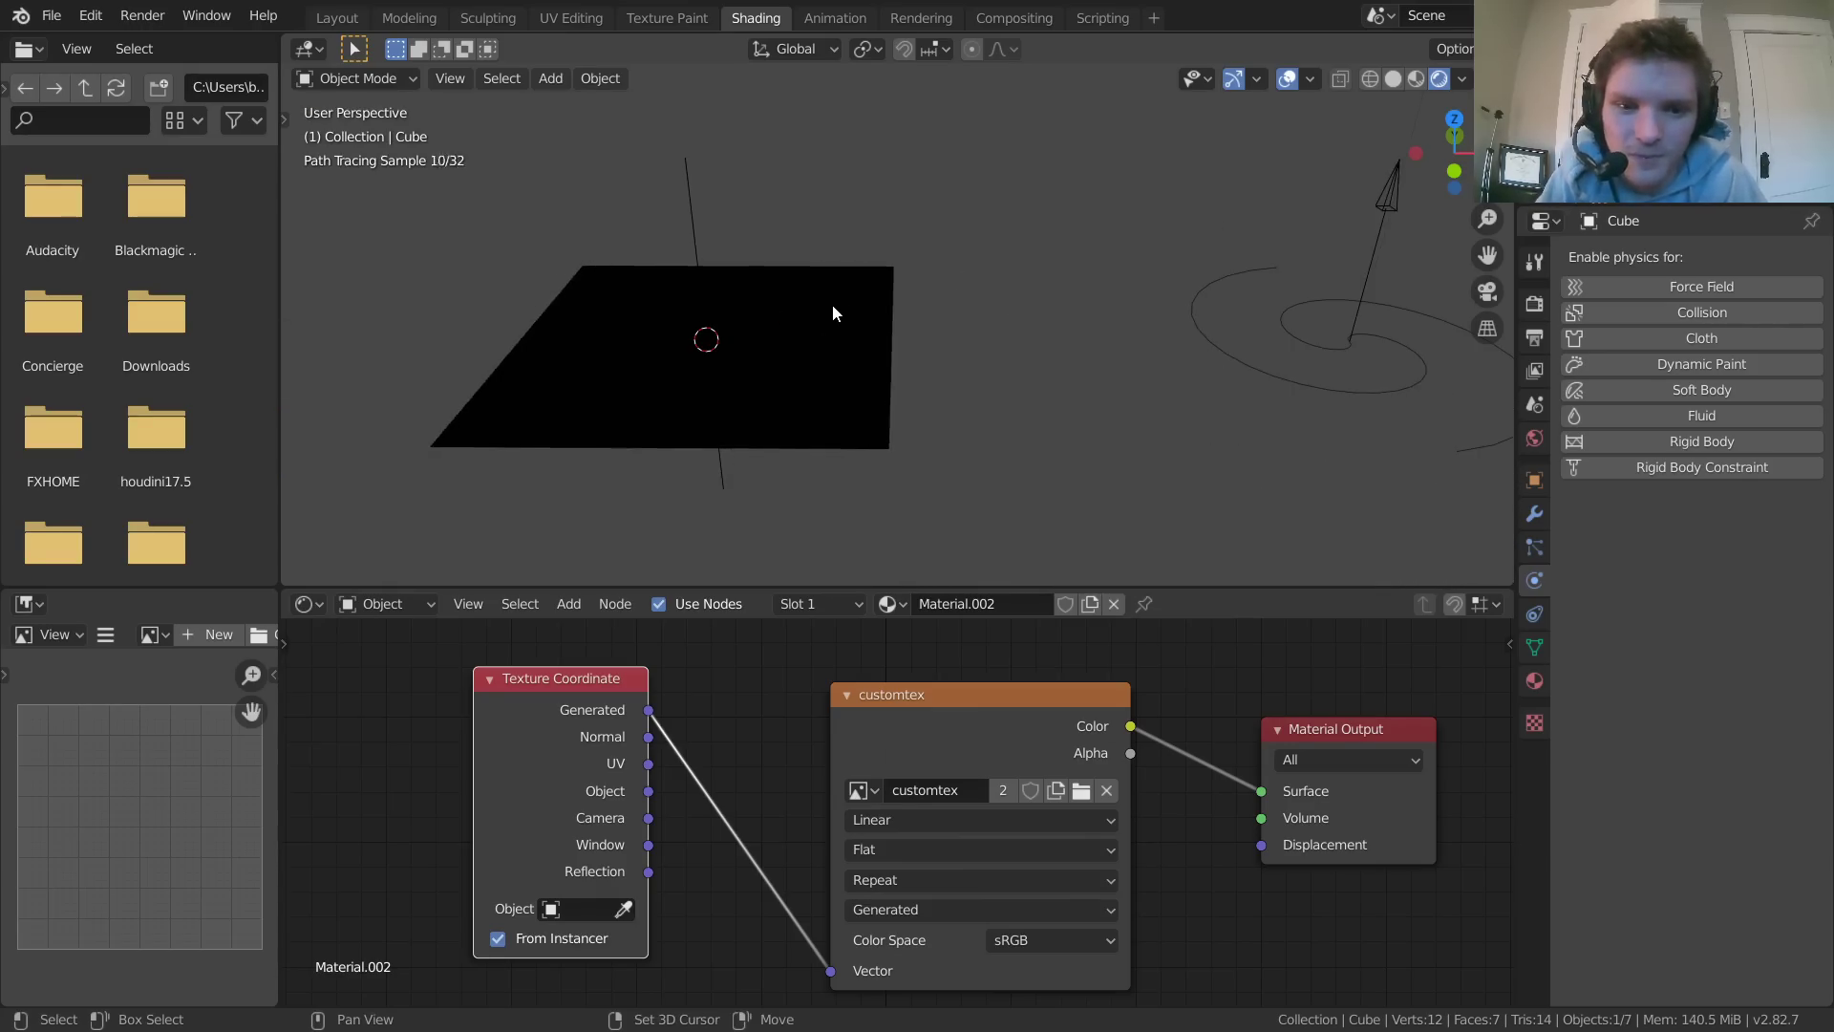
left_click(833, 304)
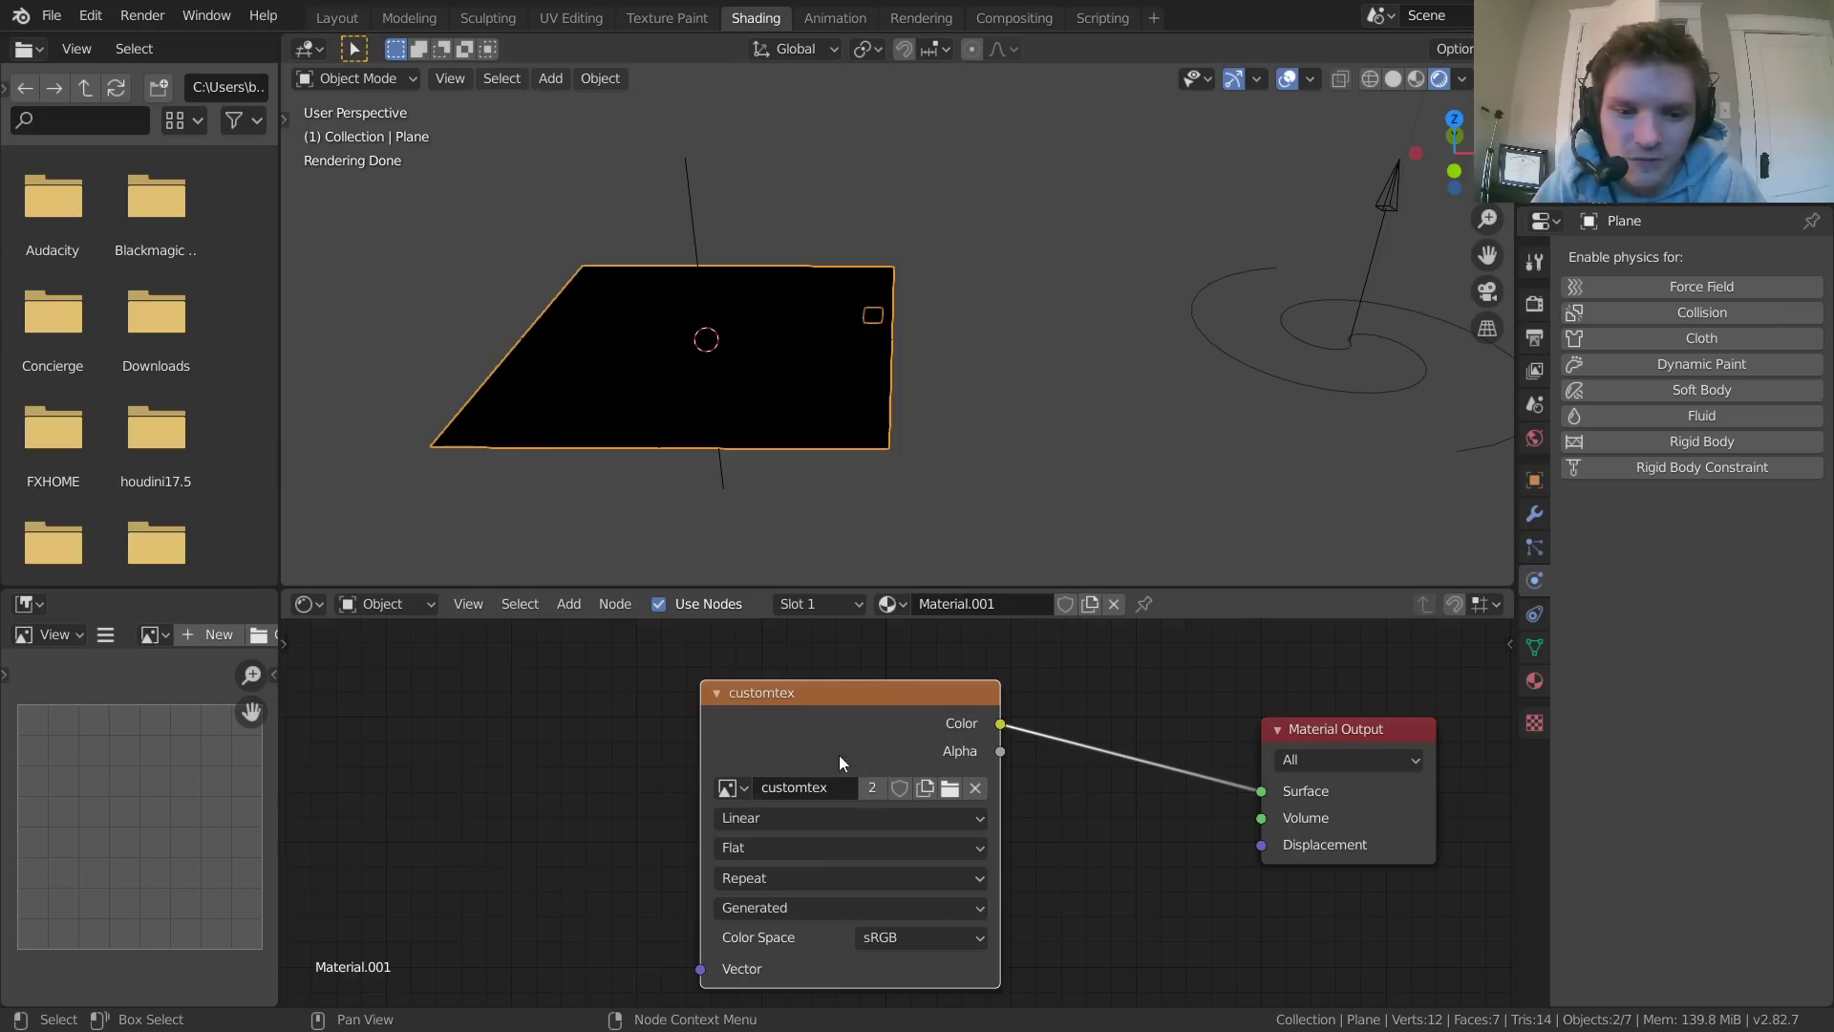
left_click(666, 18)
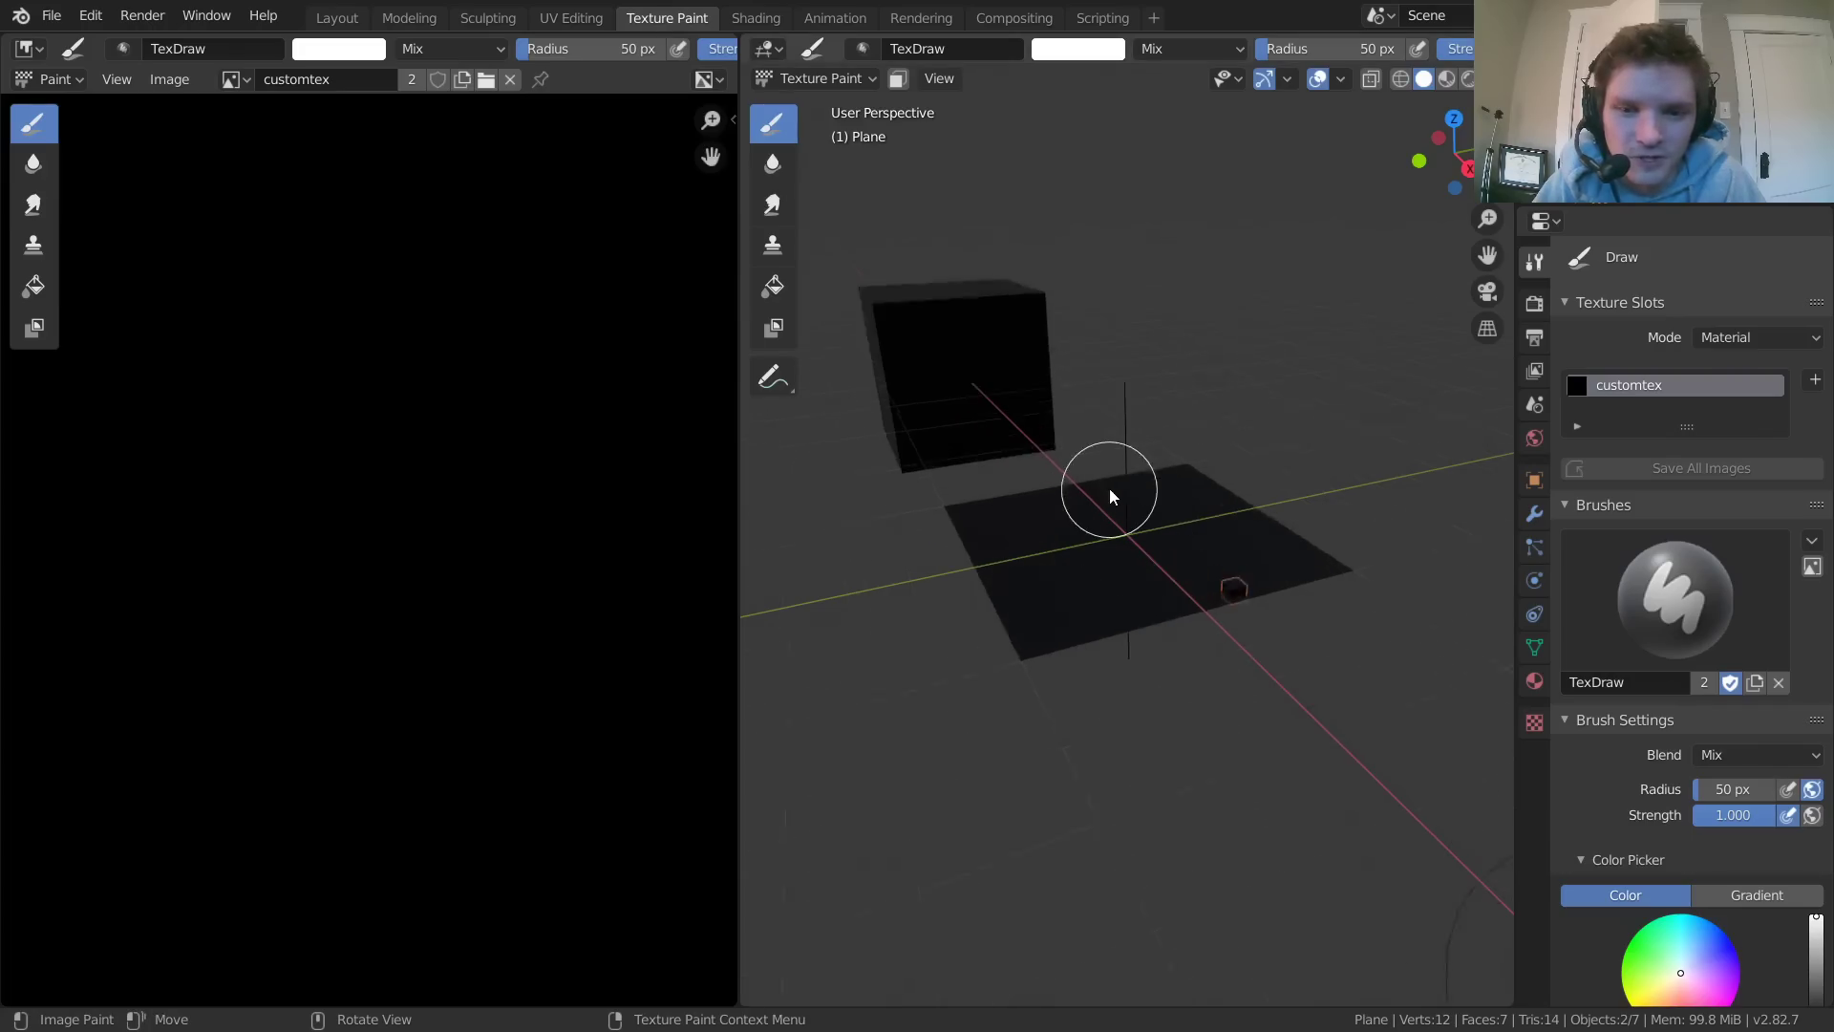
Try painting white strokes on the plane's customtex texture with the 50 px Draw brush, undoing each attempt
mouse_move(1109, 487)
left_mouse_down()
mouse_move(1177, 556)
mouse_move(961, 563)
left_mouse_up()
key("ctrl+z")
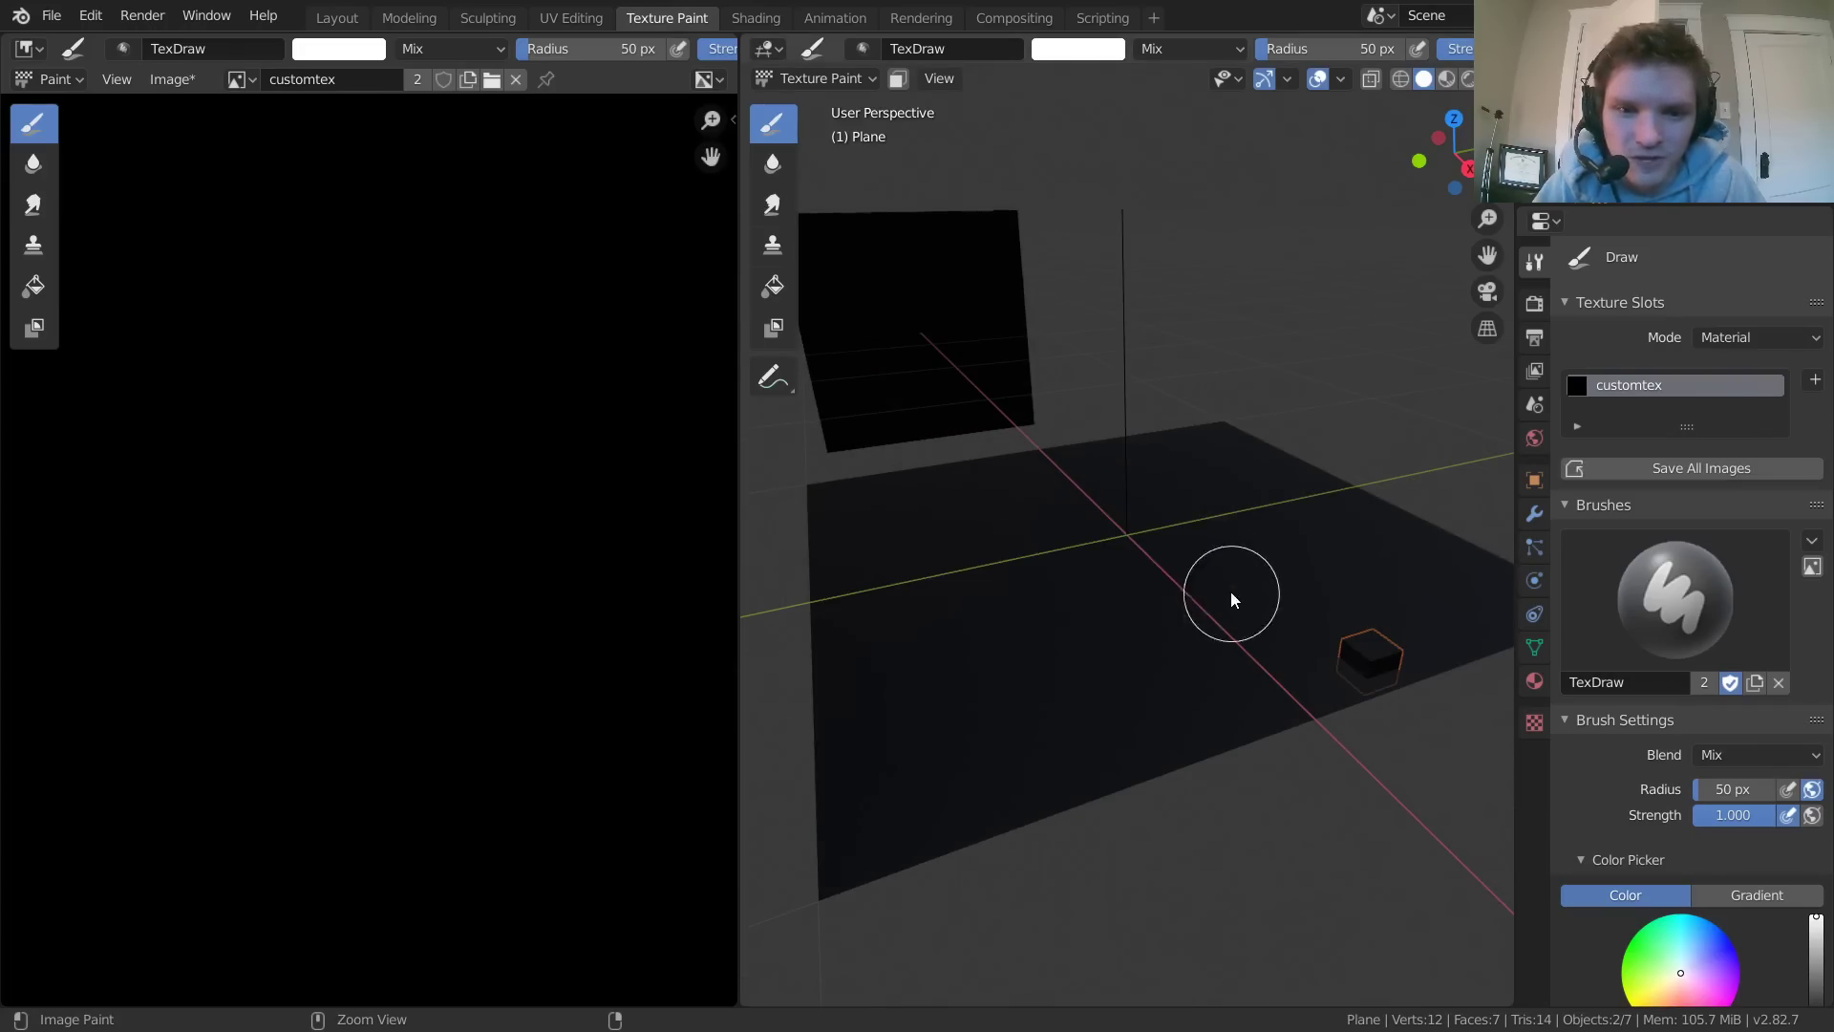
left_click(1454, 118)
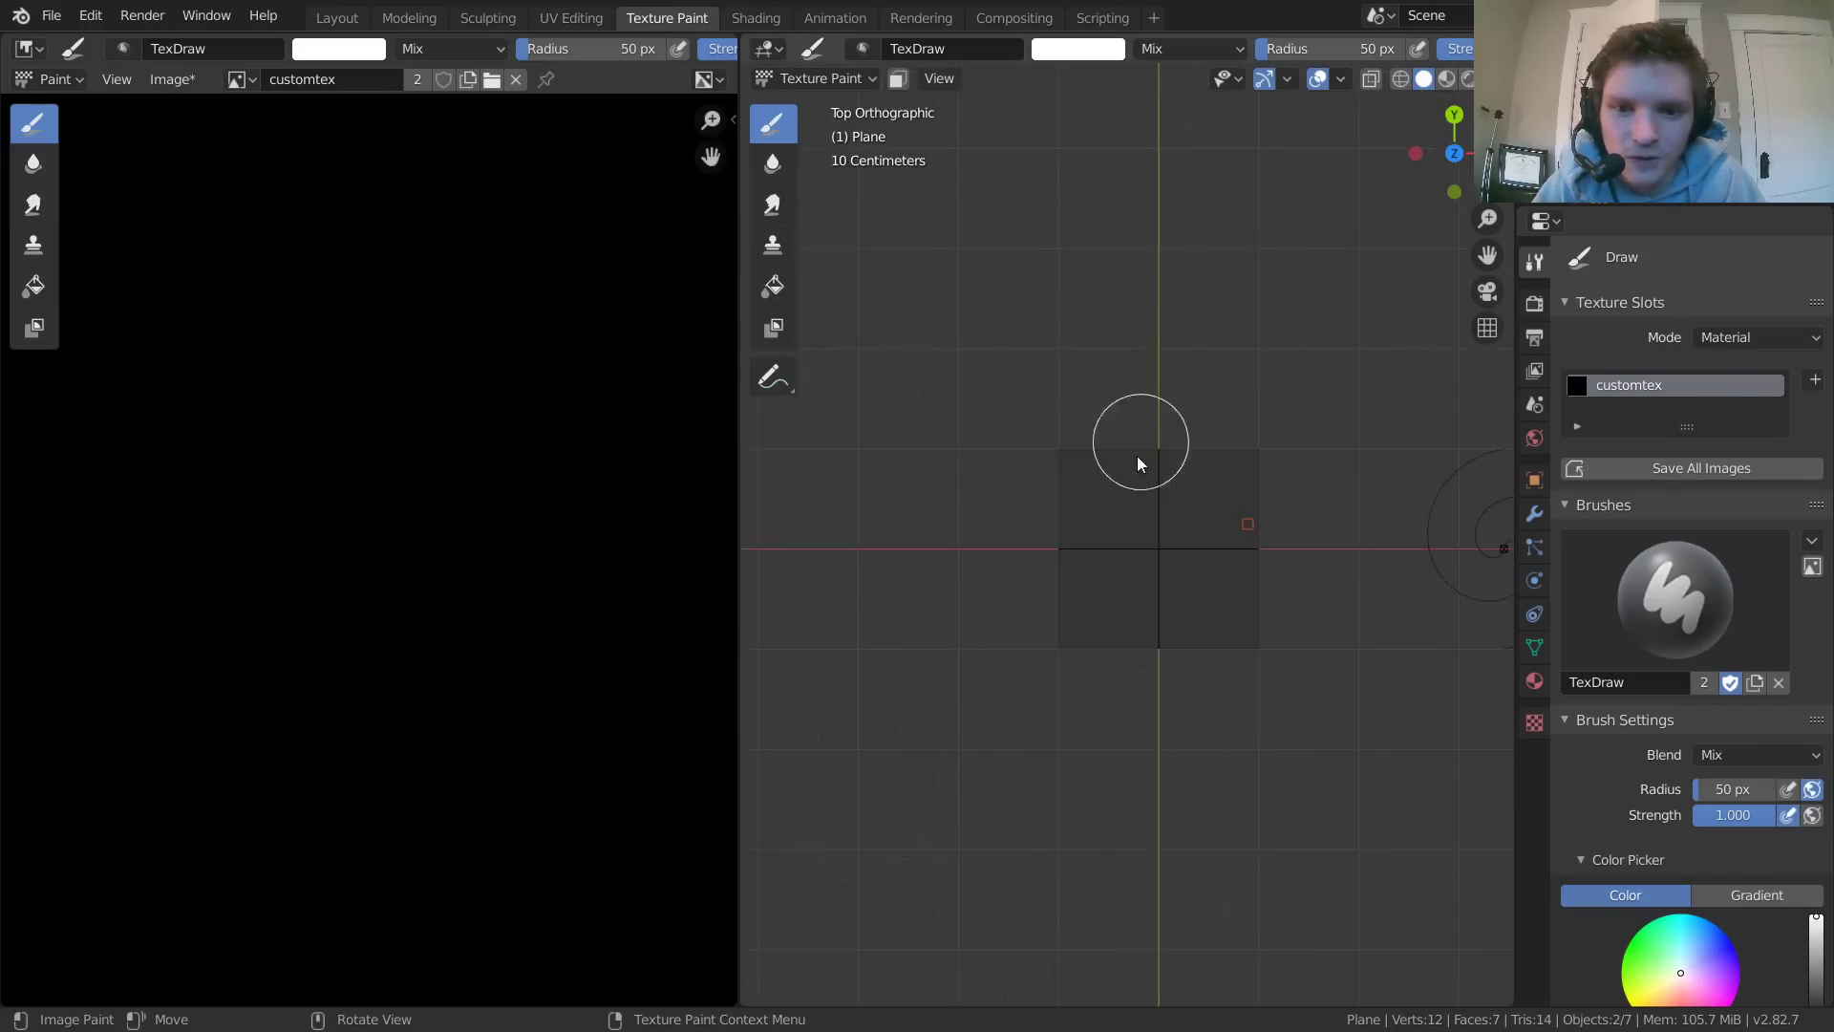
mouse_move(1136, 456)
middle_mouse_down()
mouse_move(1043, 474)
mouse_move(1147, 602)
middle_mouse_up()
left_click_drag(1151, 607, 1178, 574)
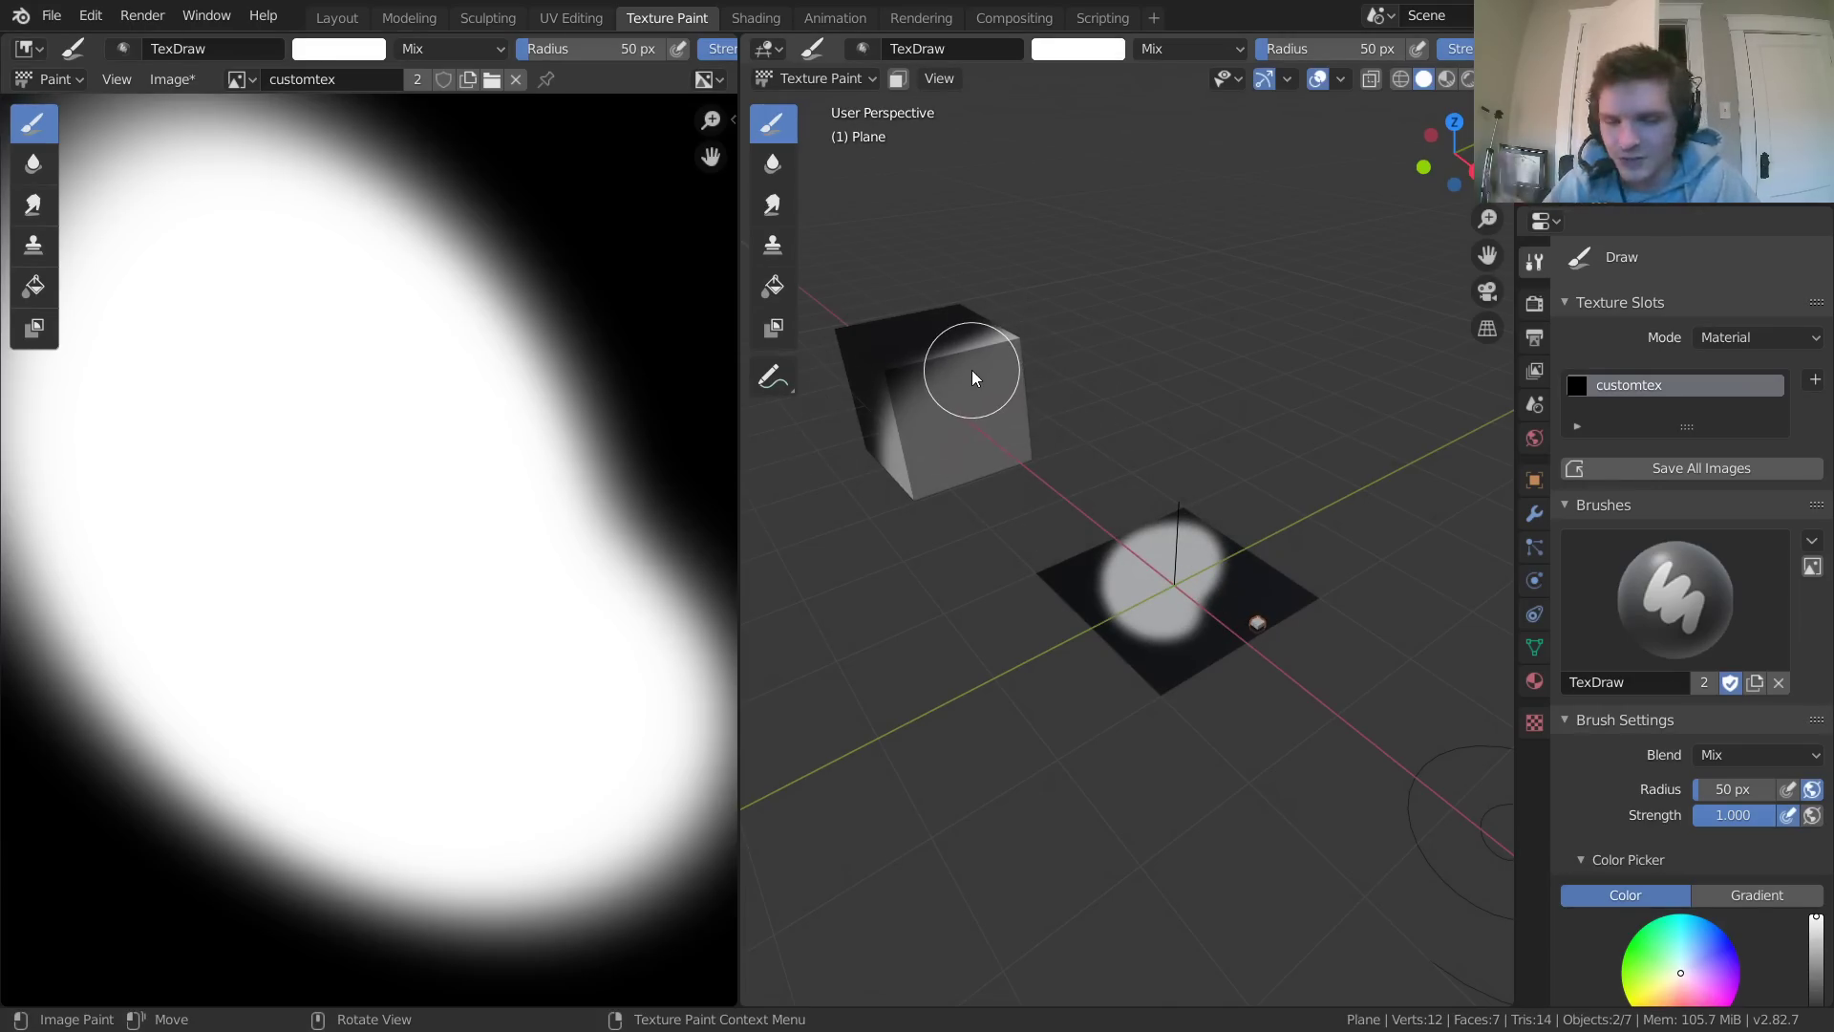
key("ctrl+z")
scroll(1271, 598, "up", 5)
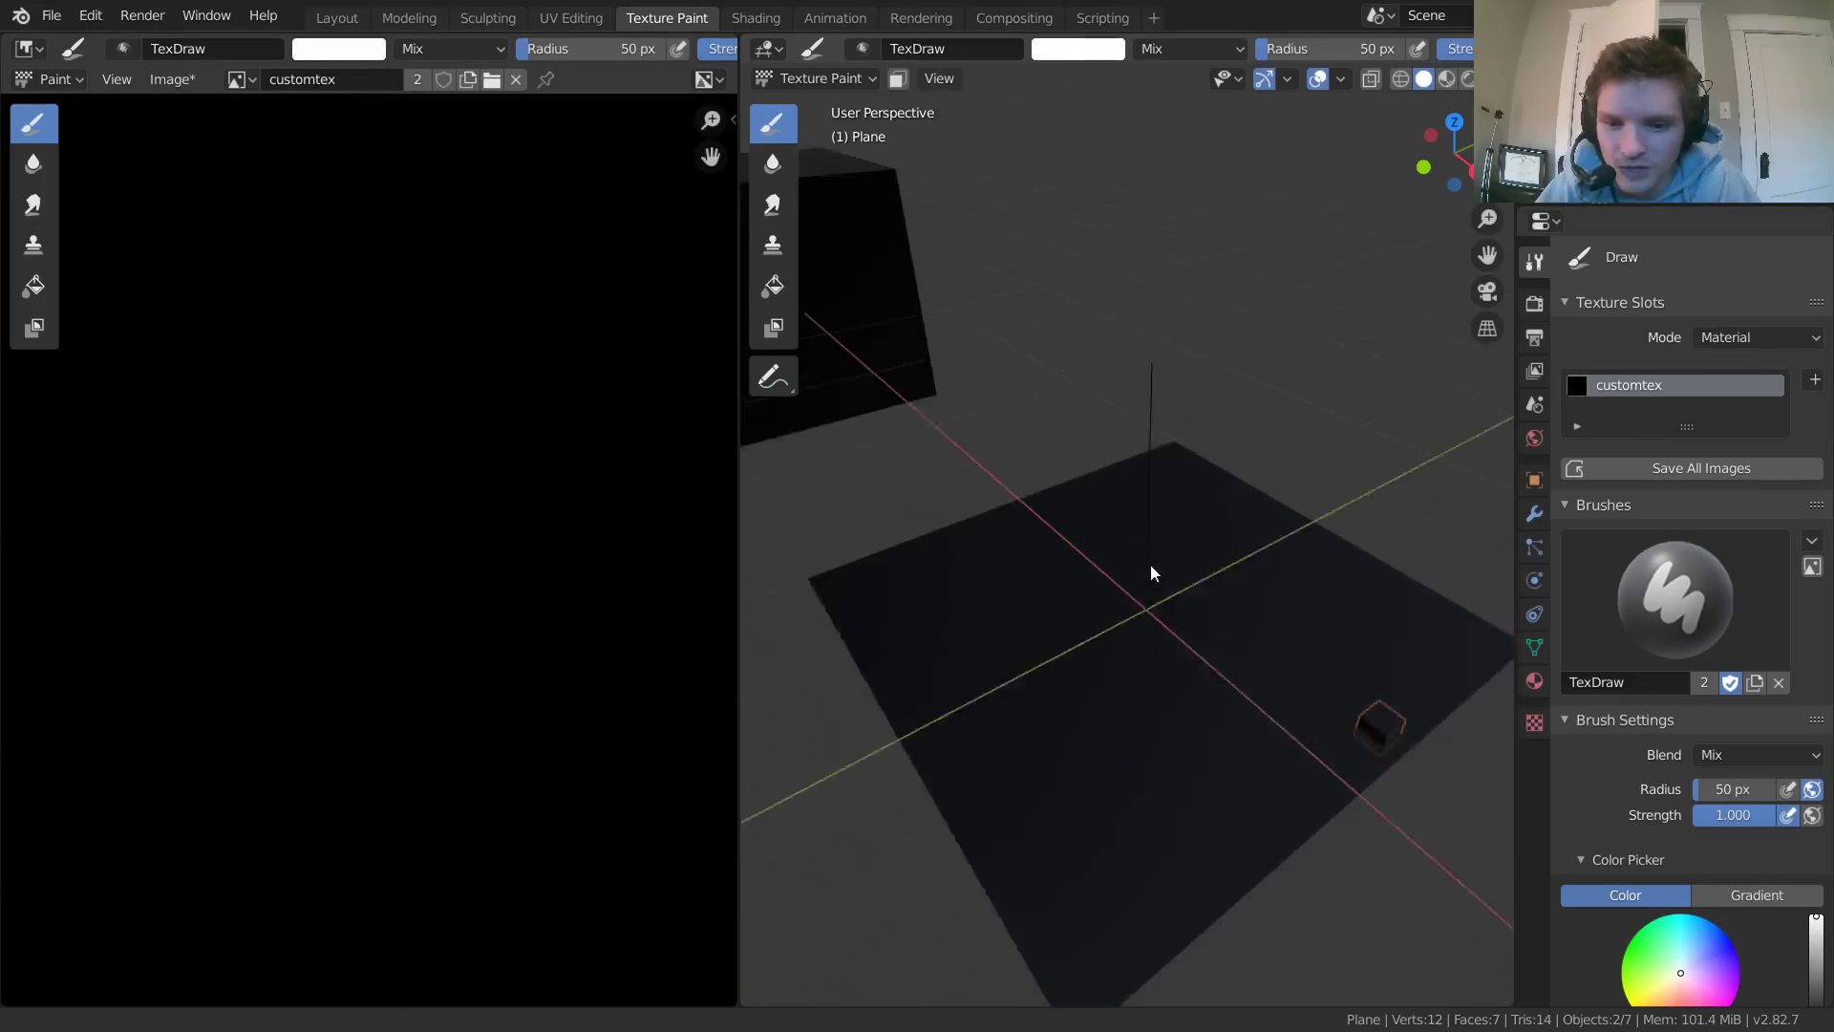
Paint one corner of the plane's customtex texture red, enlarging the Draw brush radius to 143 px
scroll(1659, 890, "down", 4)
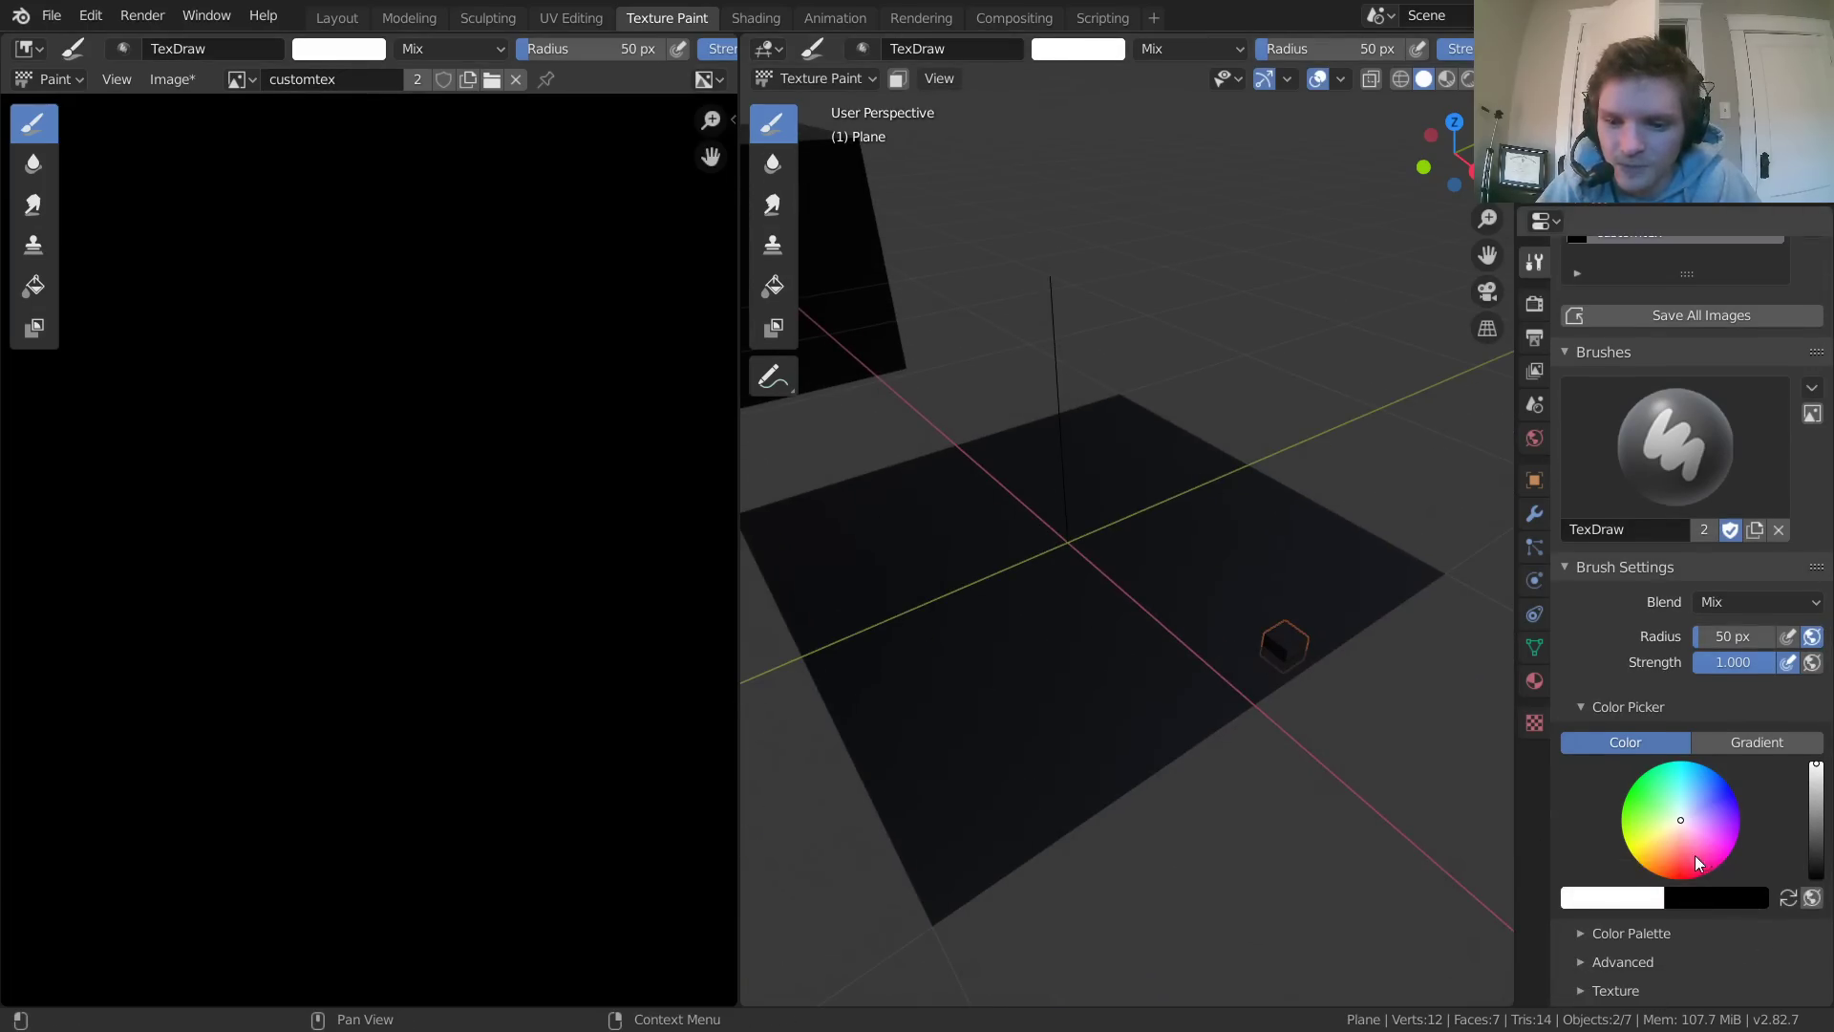
left_click(1683, 878)
left_click_drag(975, 568, 777, 581)
scroll(983, 532, "down", 3)
key("f")
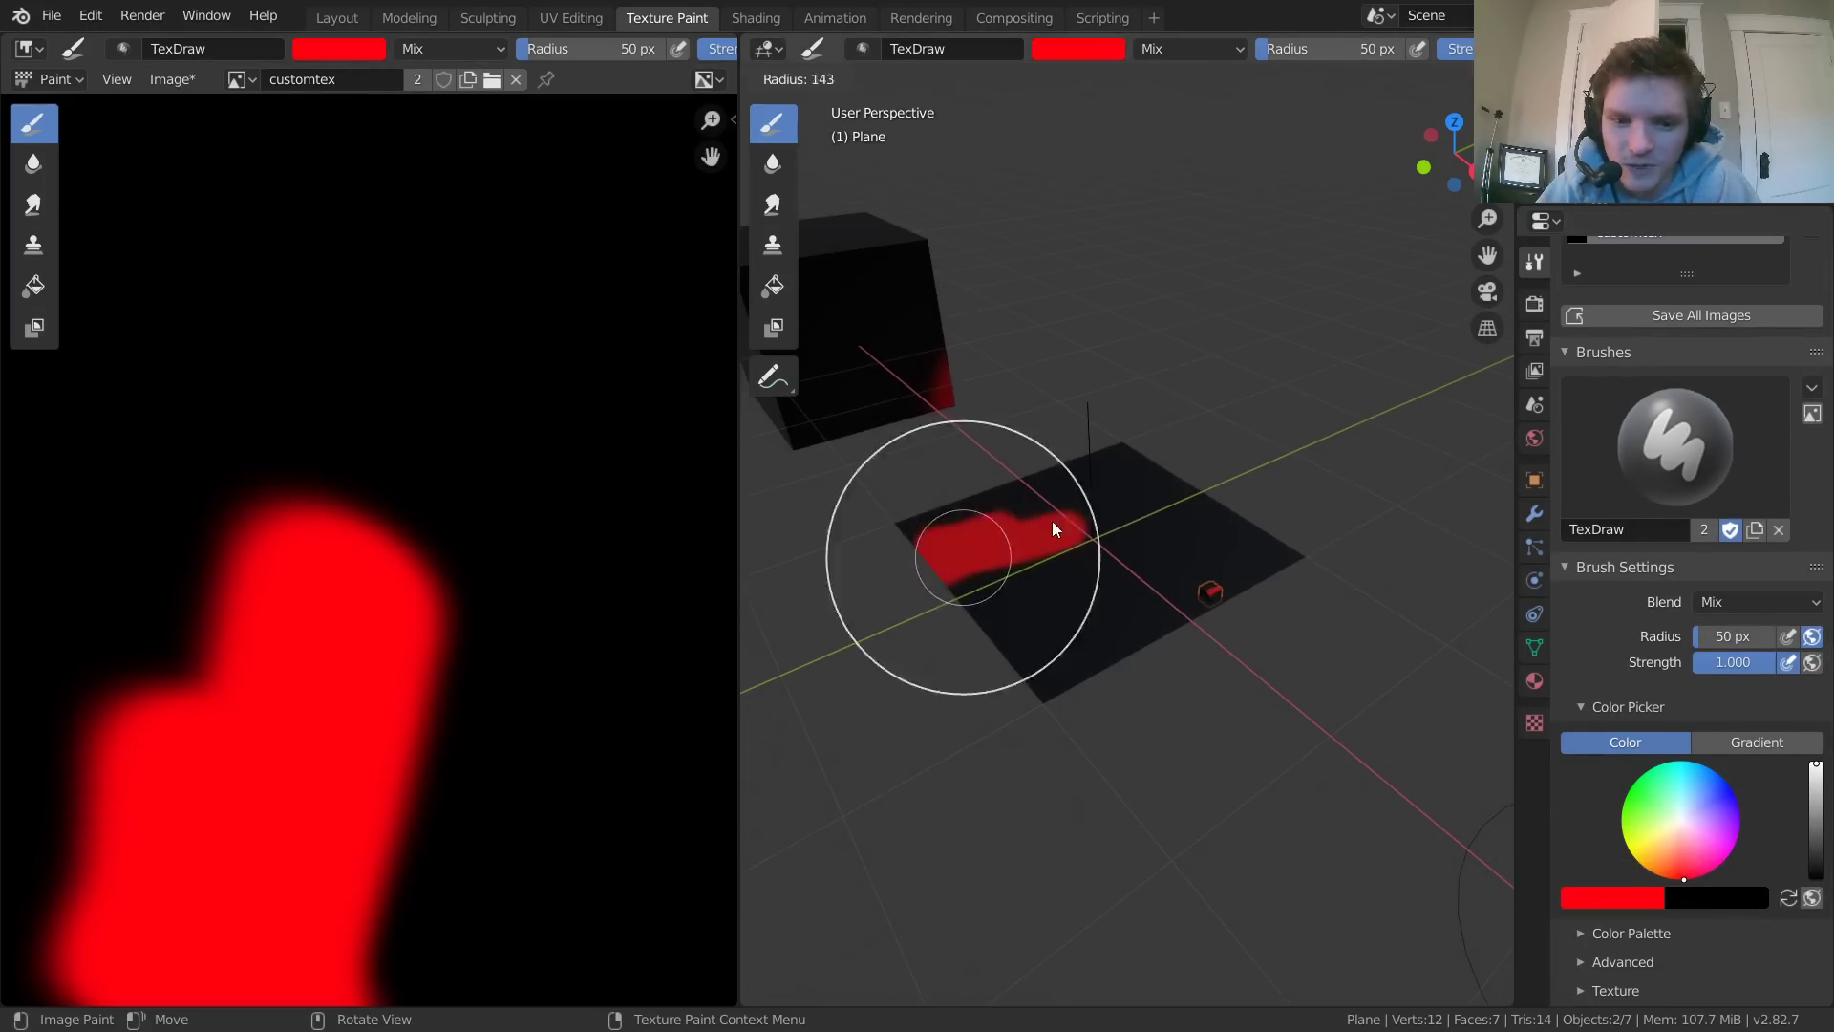
left_click(1057, 524)
mouse_move(1041, 527)
left_mouse_down()
mouse_move(959, 543)
mouse_move(1040, 573)
left_mouse_up()
Paint the plane's other three corners blue, magenta and yellow with the 143 px brush
left_click(1727, 784)
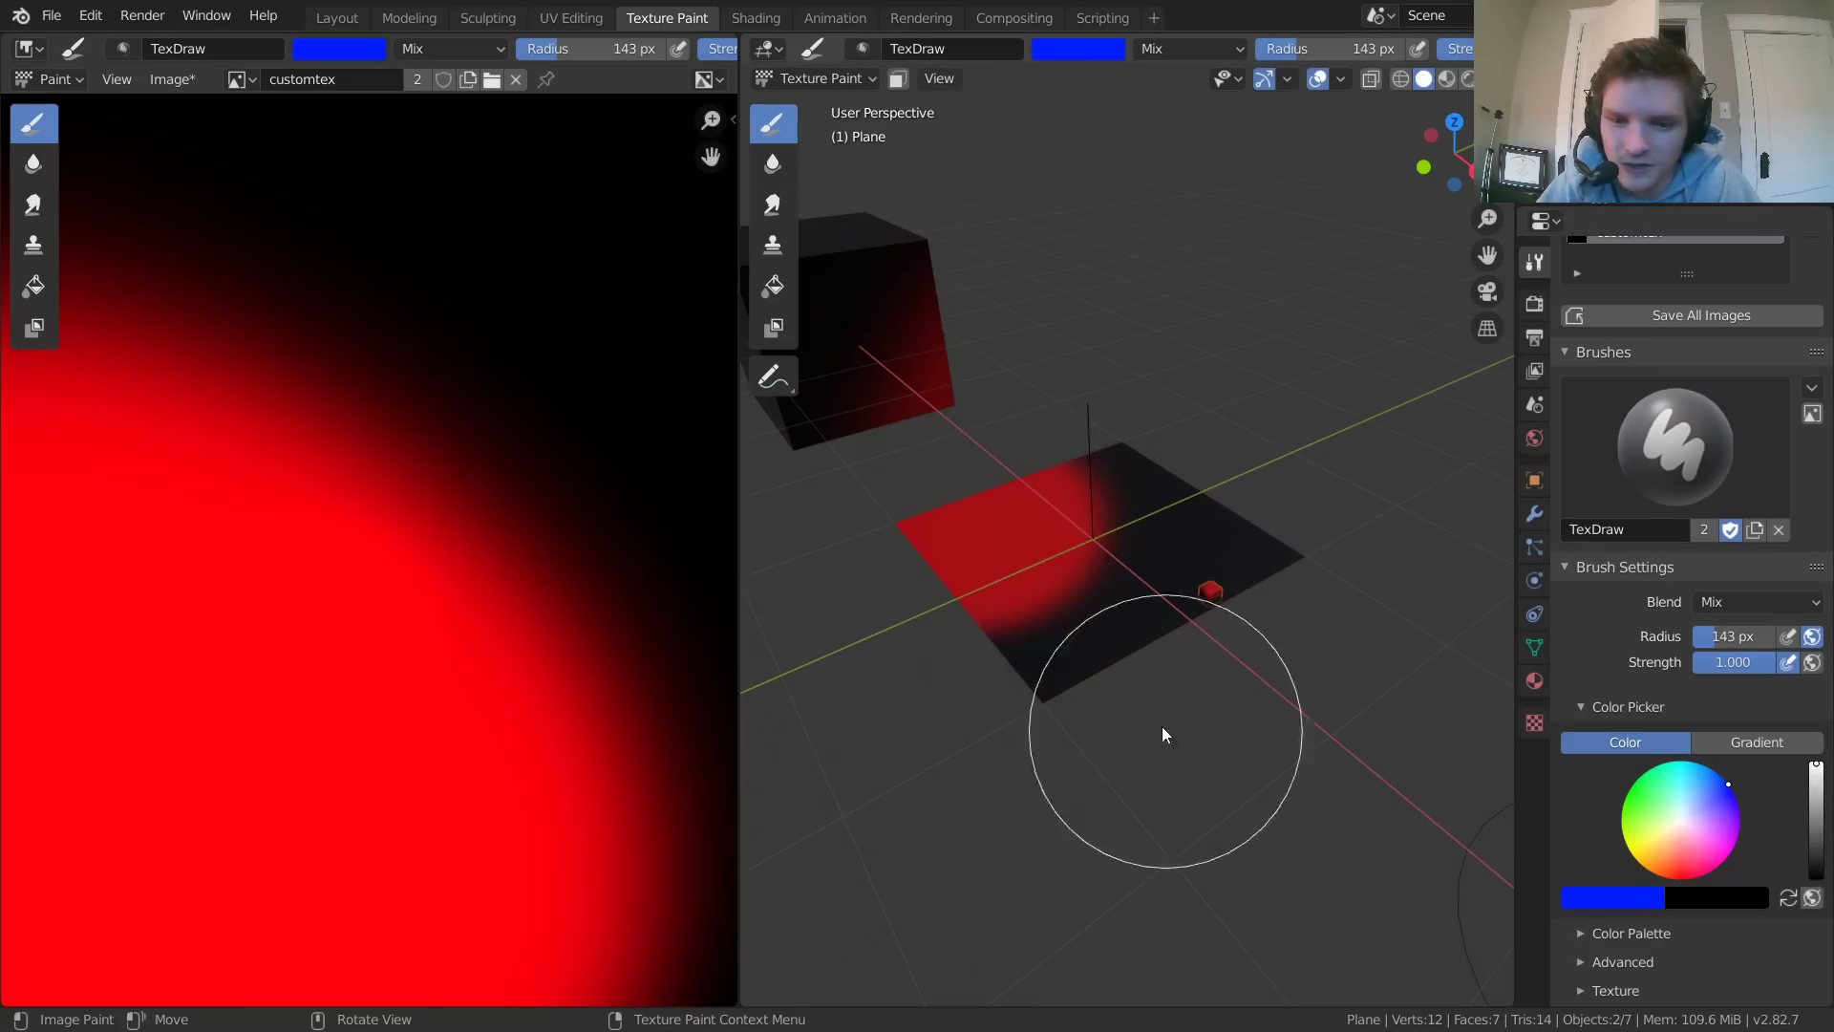
mouse_move(1163, 737)
left_mouse_down()
mouse_move(1117, 542)
mouse_move(1027, 659)
left_mouse_up()
left_click(1733, 848)
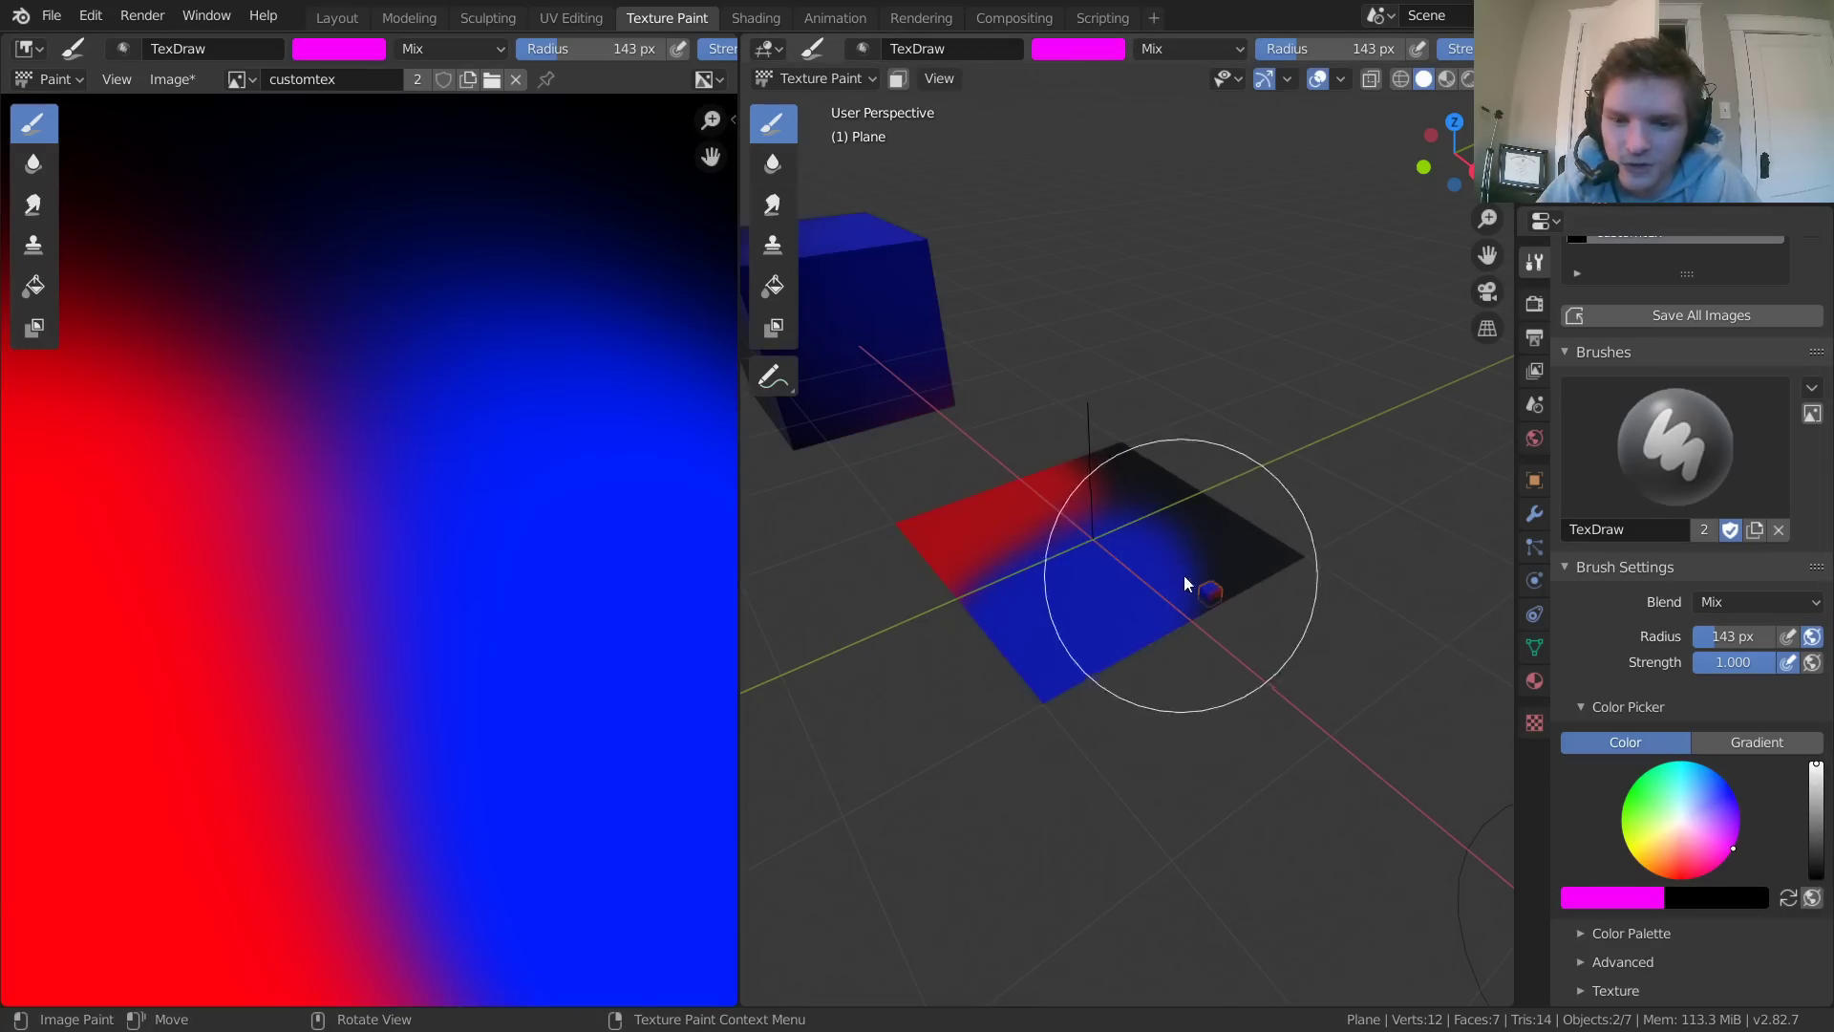
mouse_move(1187, 586)
left_mouse_down()
mouse_move(1265, 576)
mouse_move(1311, 561)
left_mouse_up()
left_click(1633, 856)
left_click_drag(1070, 497, 1111, 485)
scroll(1185, 507, "up", 3)
scroll(1165, 532, "down", 3)
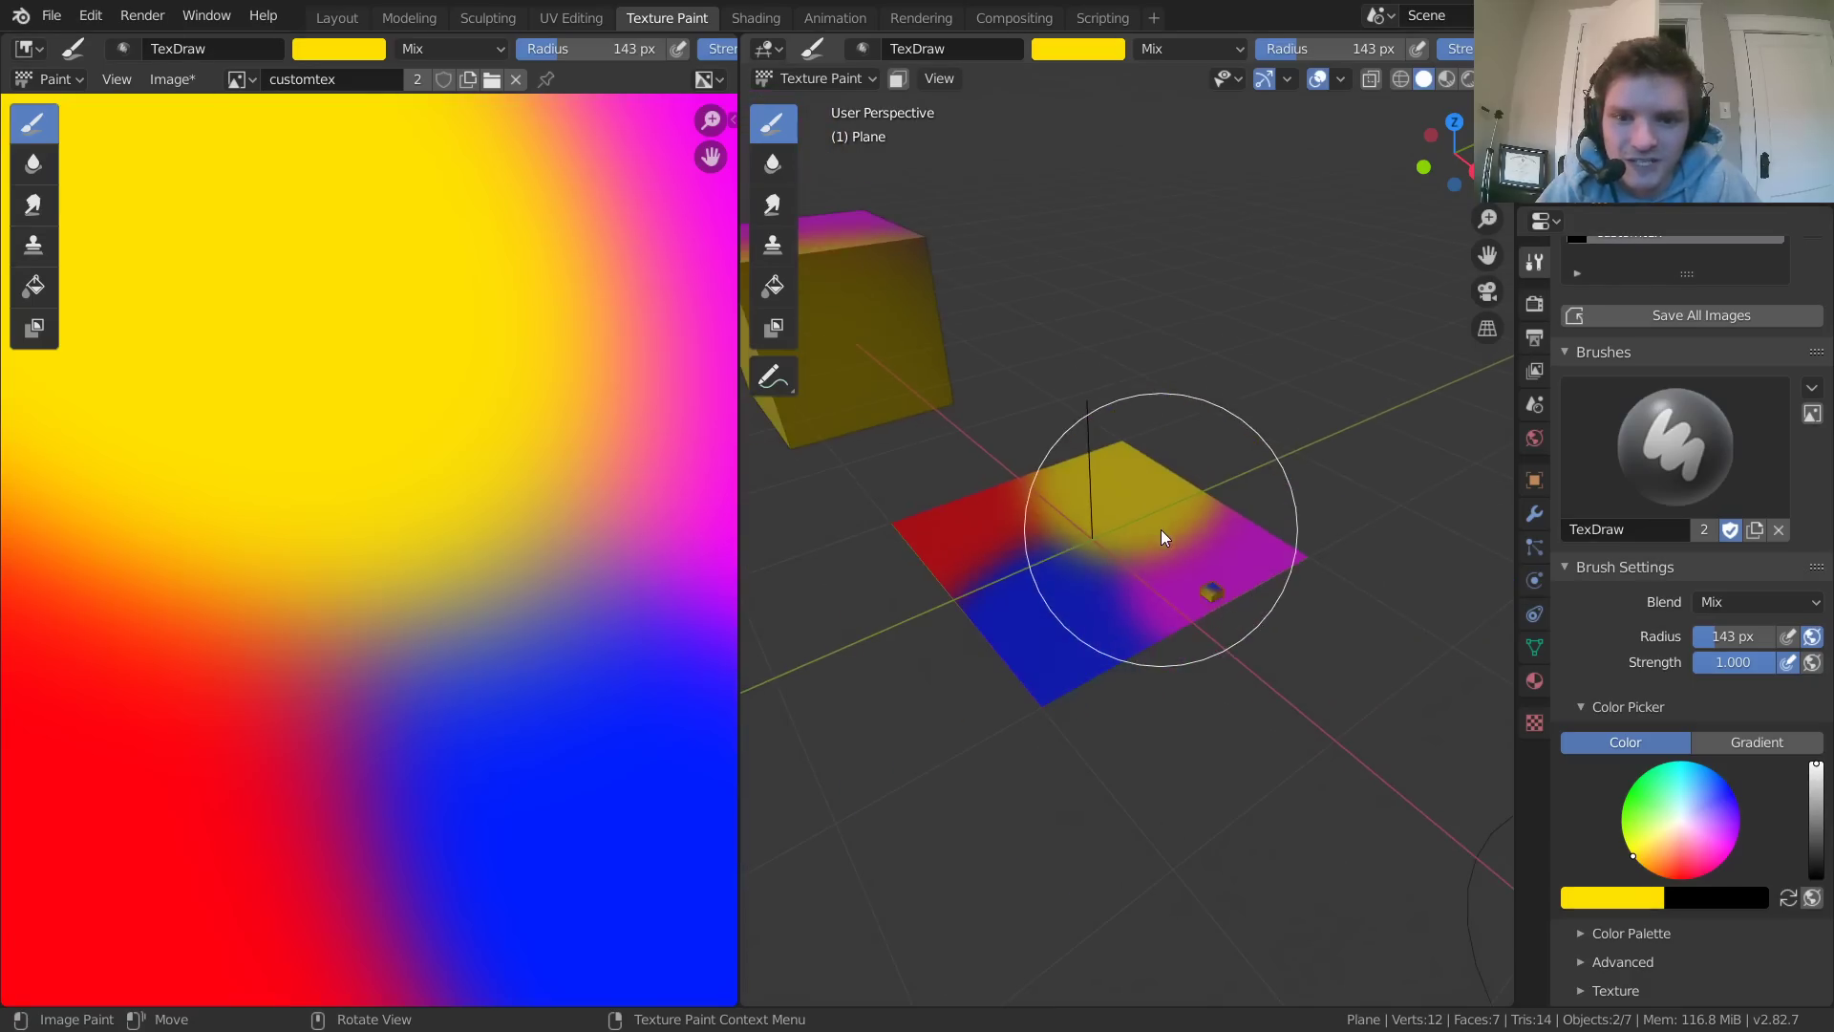
Switch to the Layout workspace and preview the particle animation in rendered viewport shading
middle_click_drag(1309, 527, 860, 286)
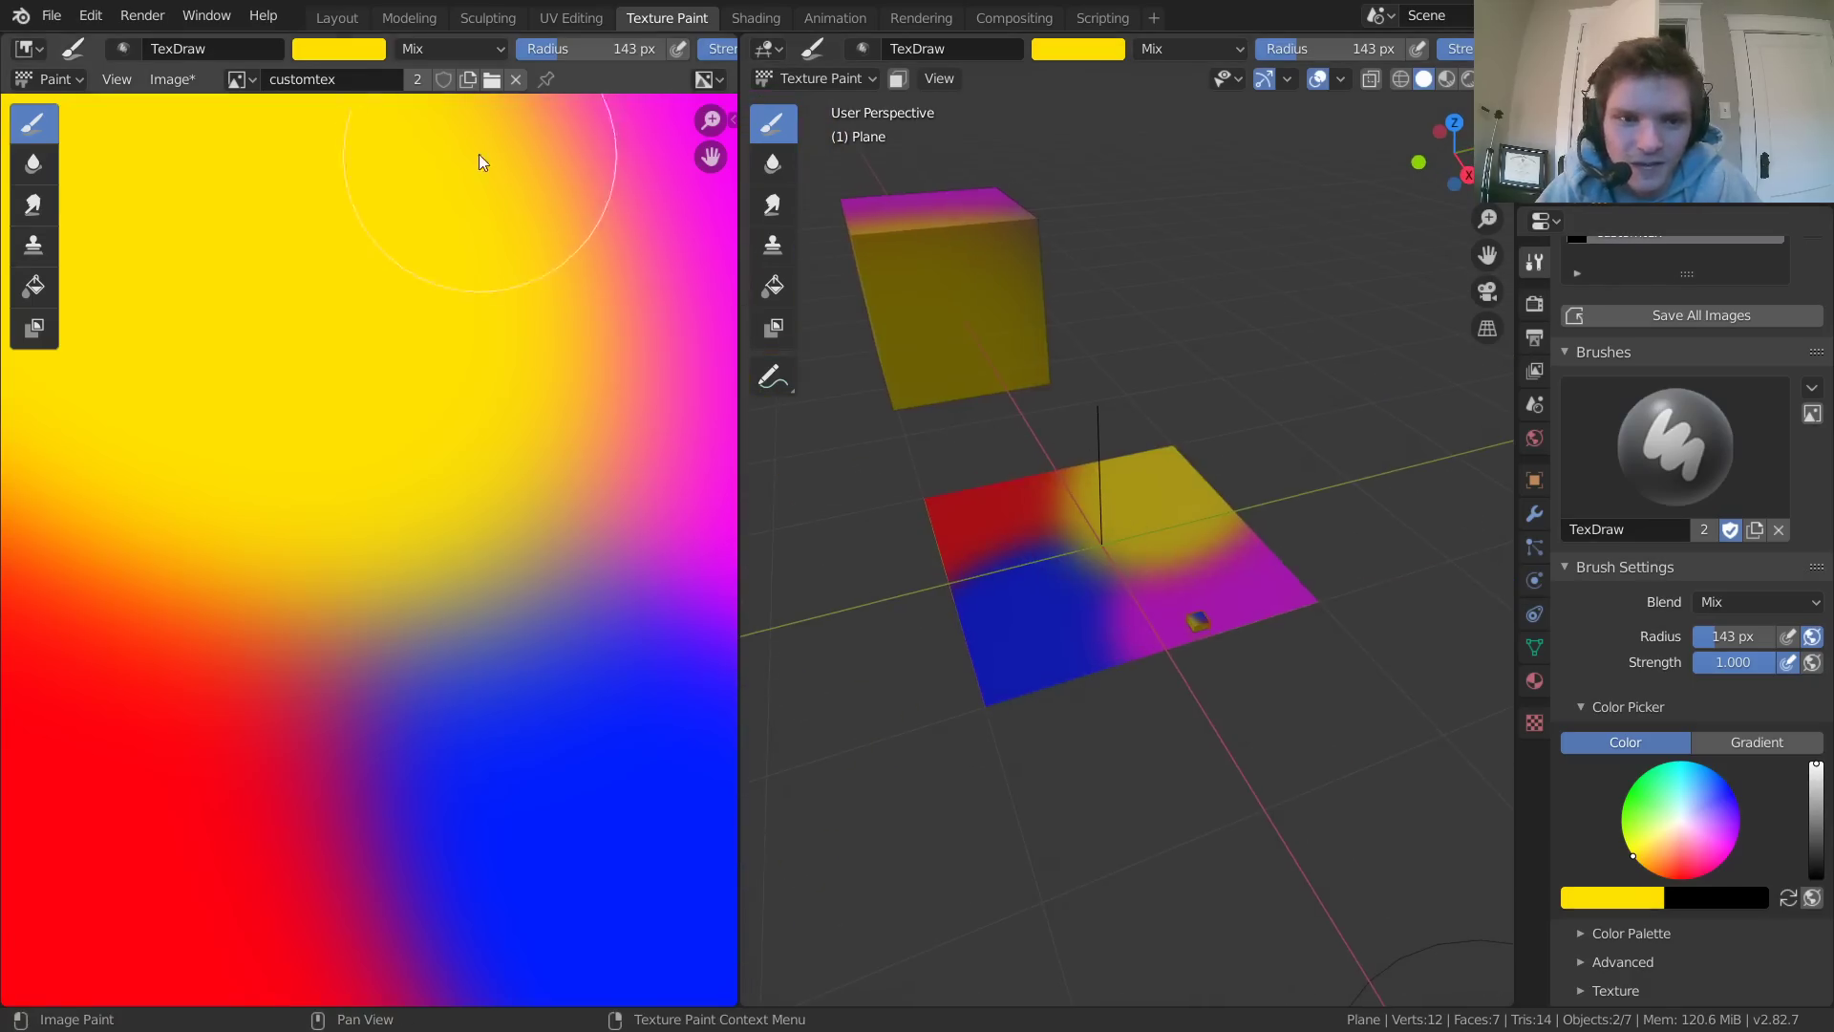
left_click(325, 18)
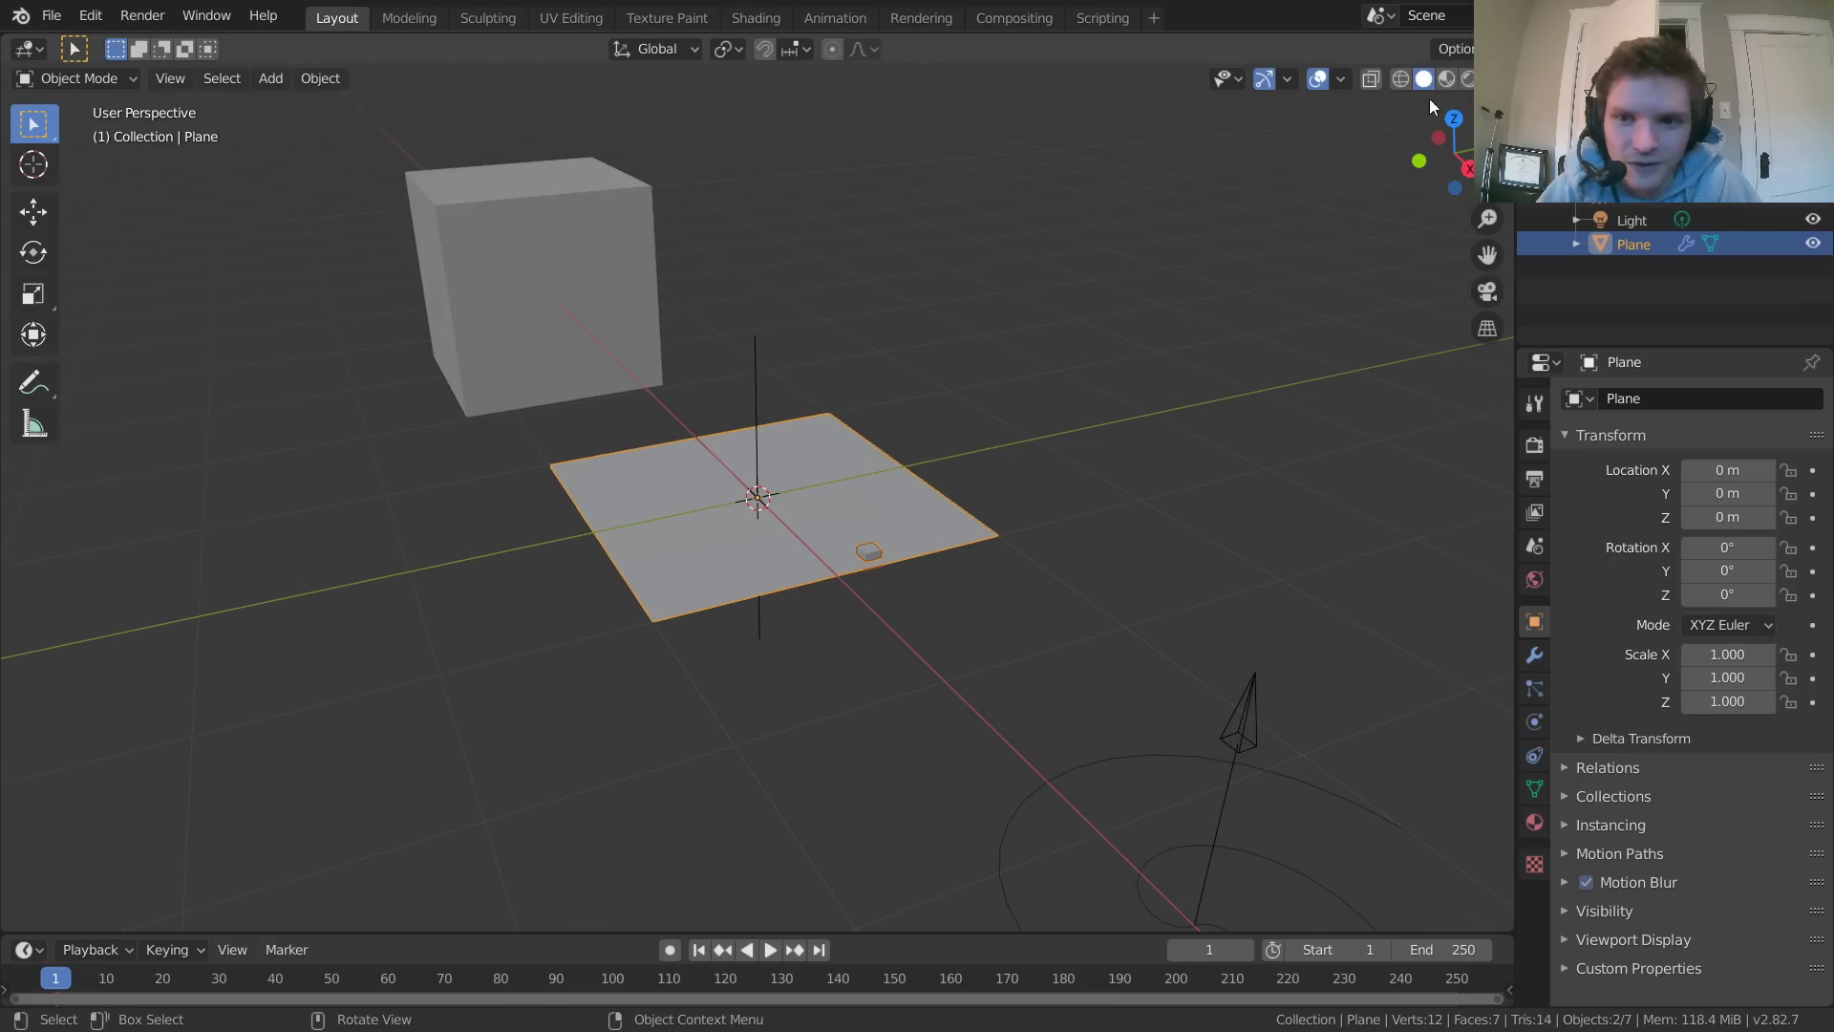
left_click(1469, 78)
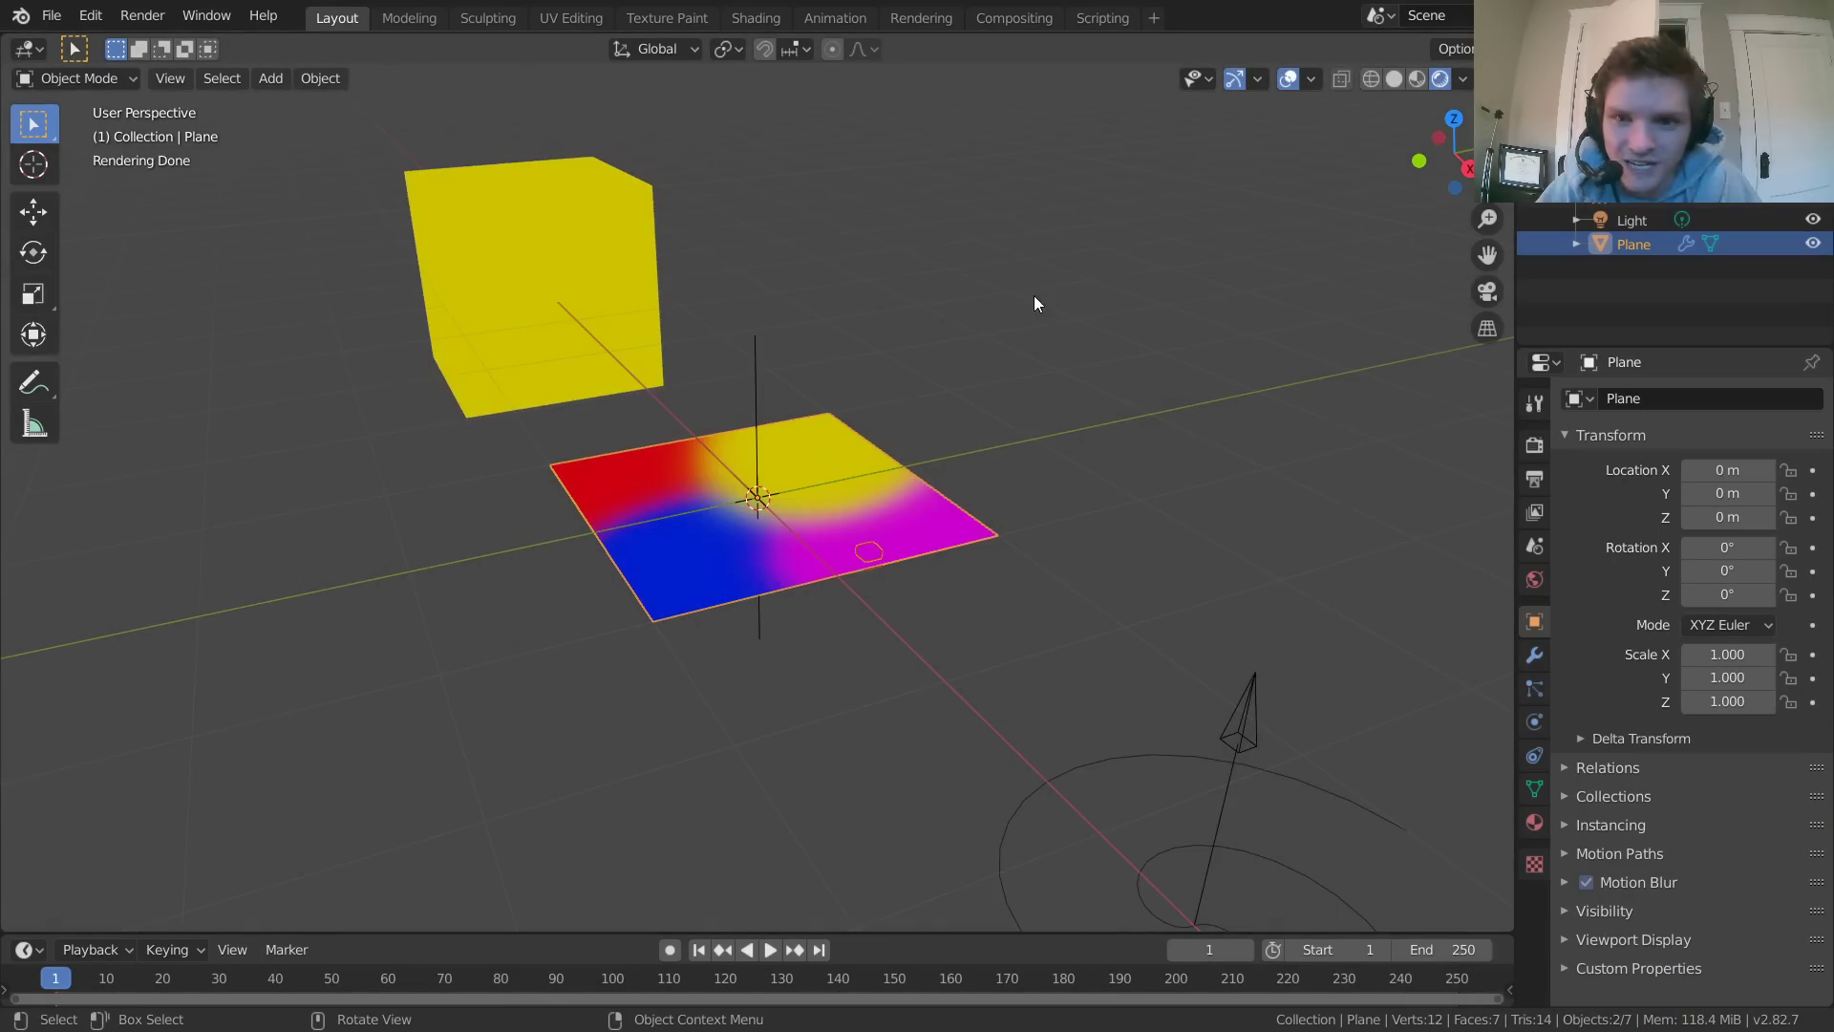
left_click(1534, 445)
key("space")
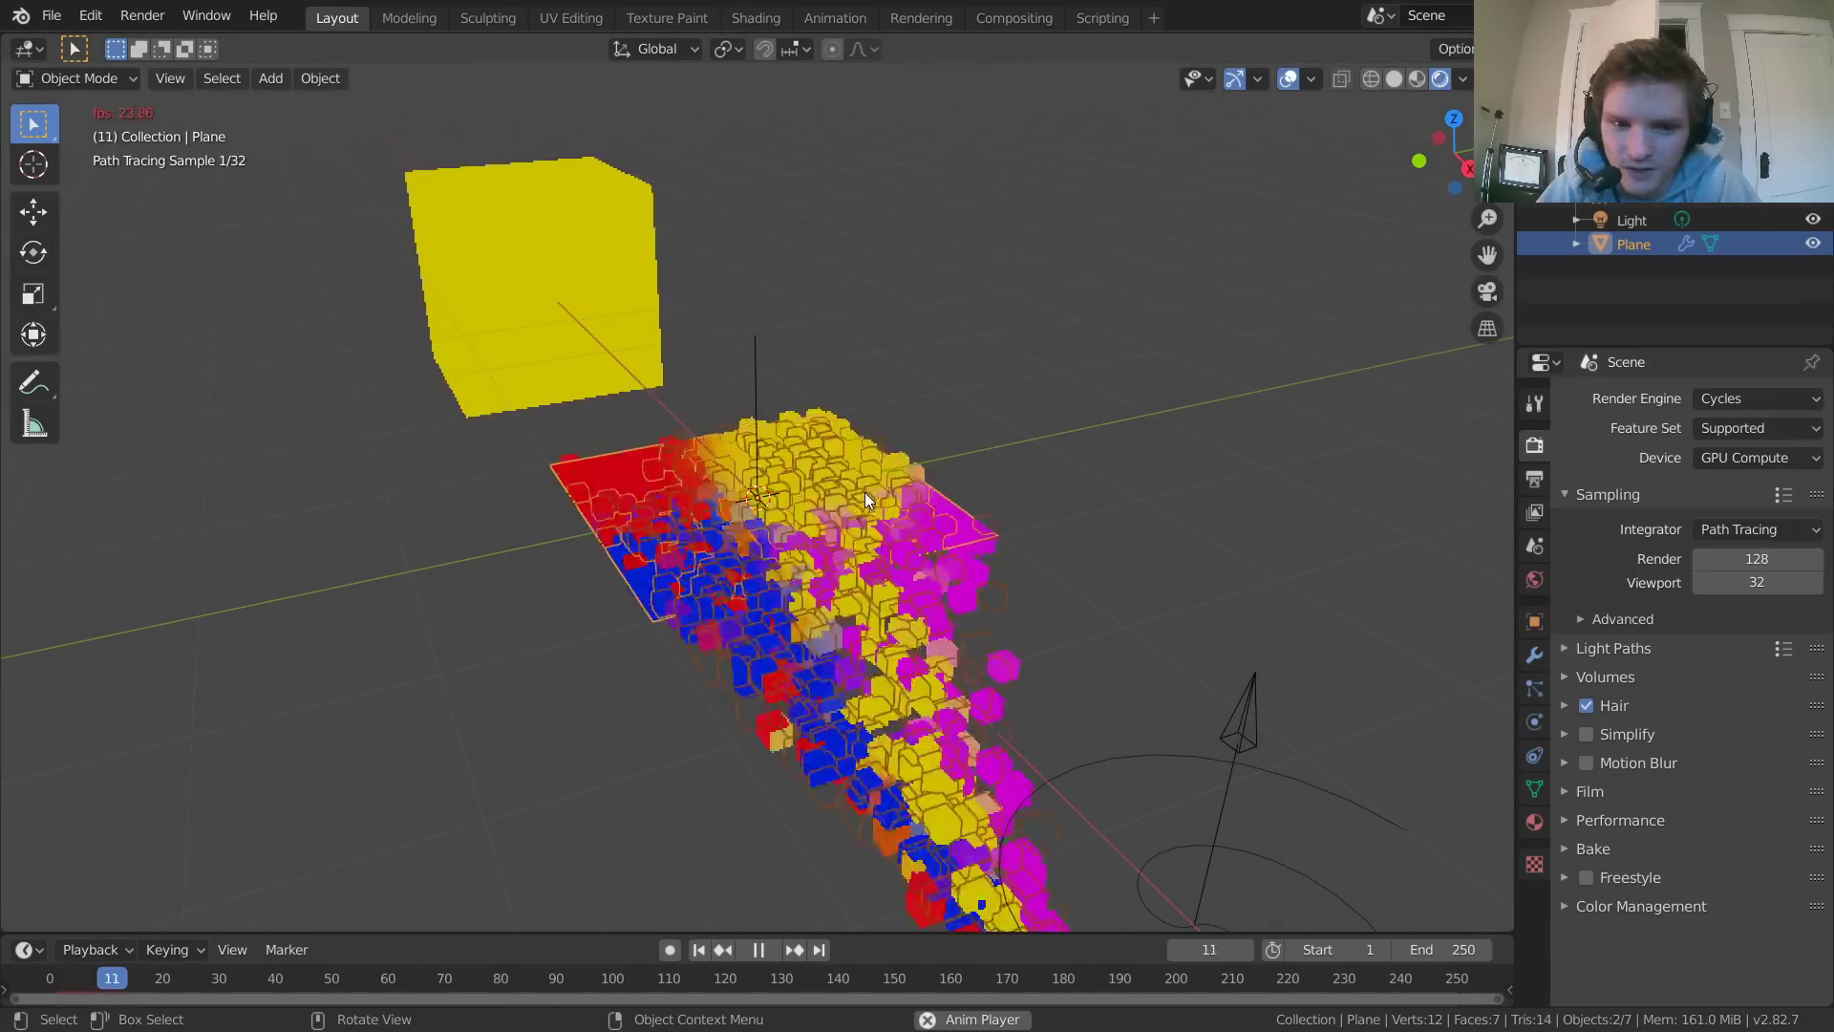
middle_click_drag(863, 491, 1045, 525)
key("space")
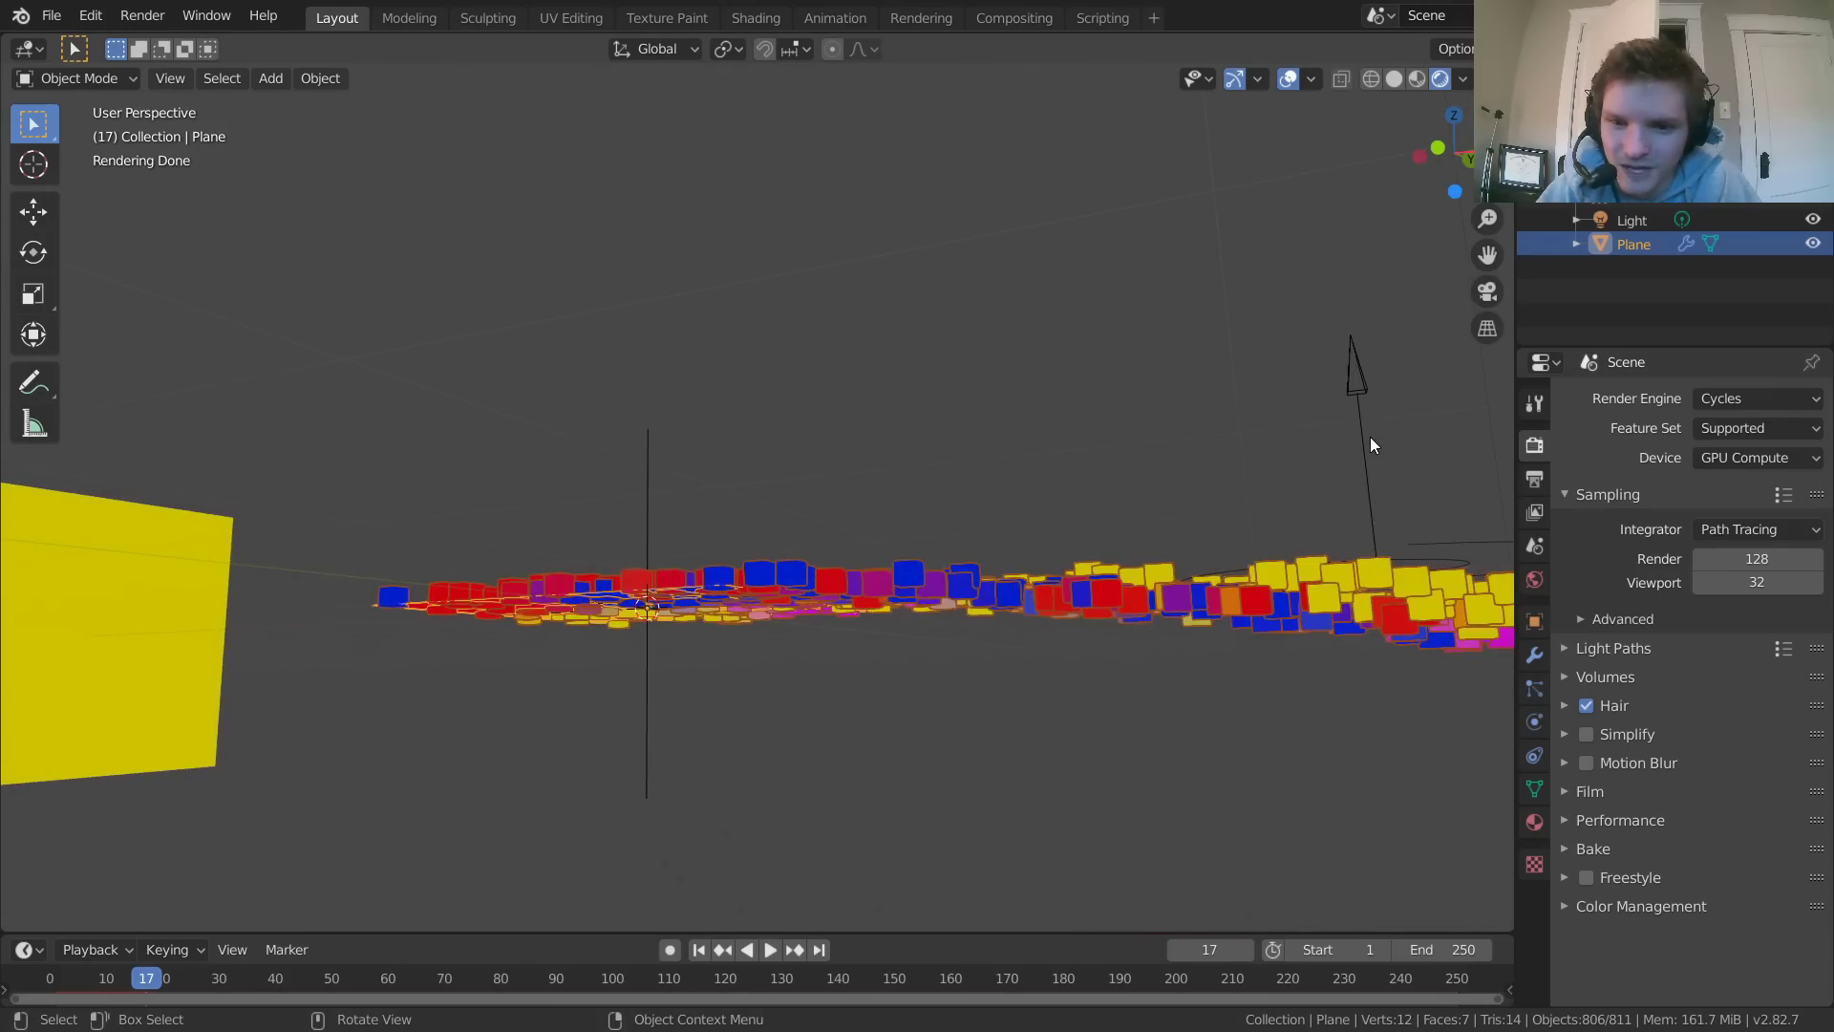
Delete the arrow-shaped force field beside the plane and return to the first frame
left_click(1367, 430)
key("x")
key("Return")
key("shift+Left")
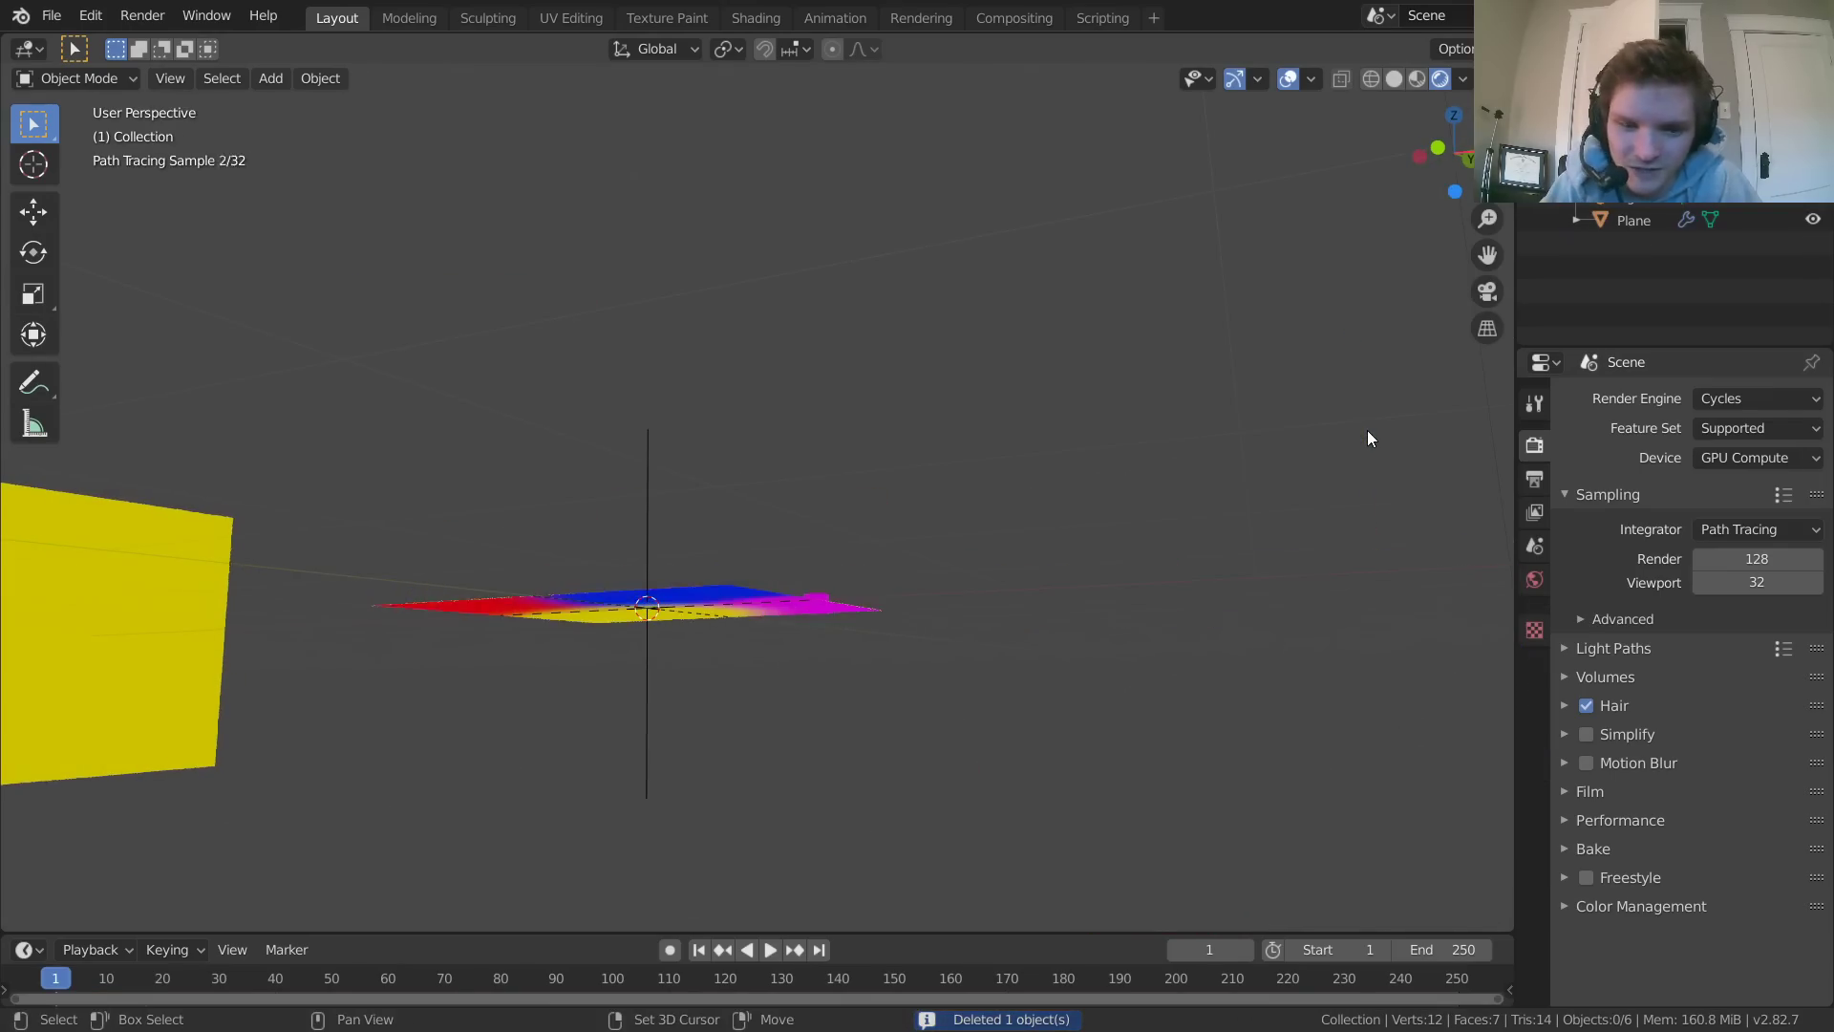
Play the animation from the first frame to check how the particles move without the deleted force field
middle_click_drag(1350, 438, 1058, 553)
key("space")
key("space")
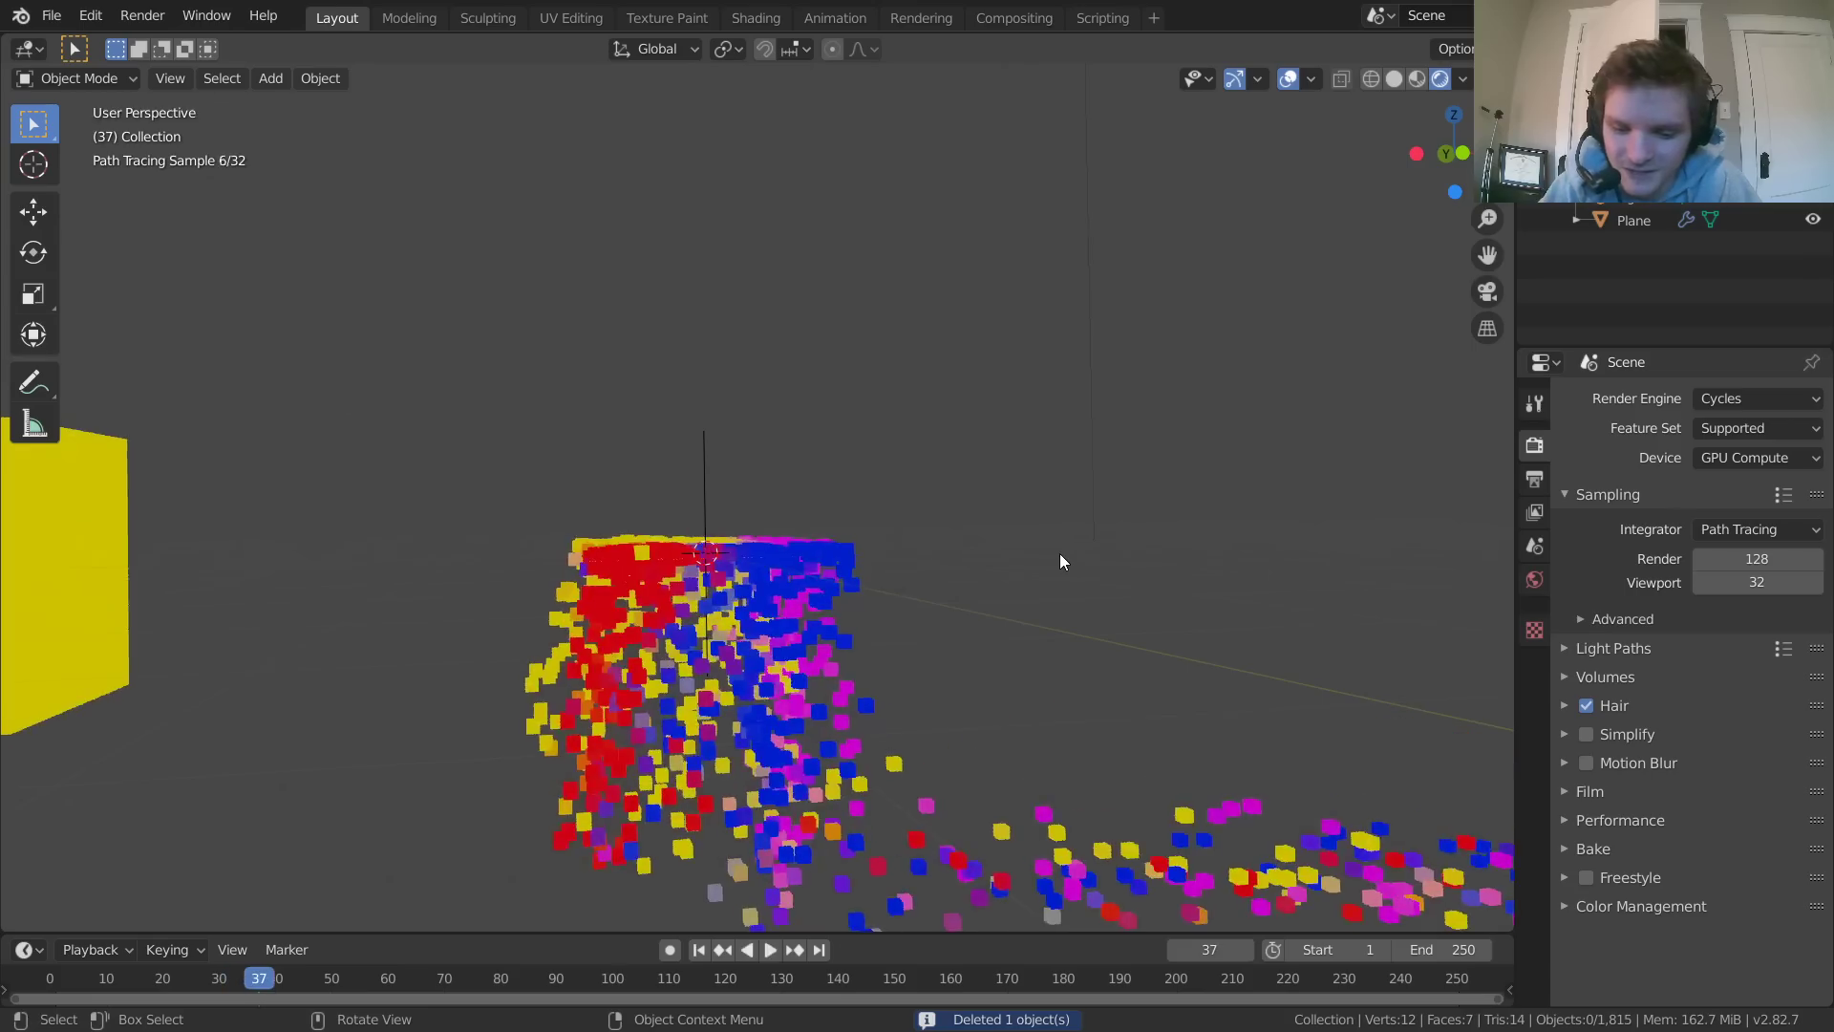
key("shift+Left")
key("space")
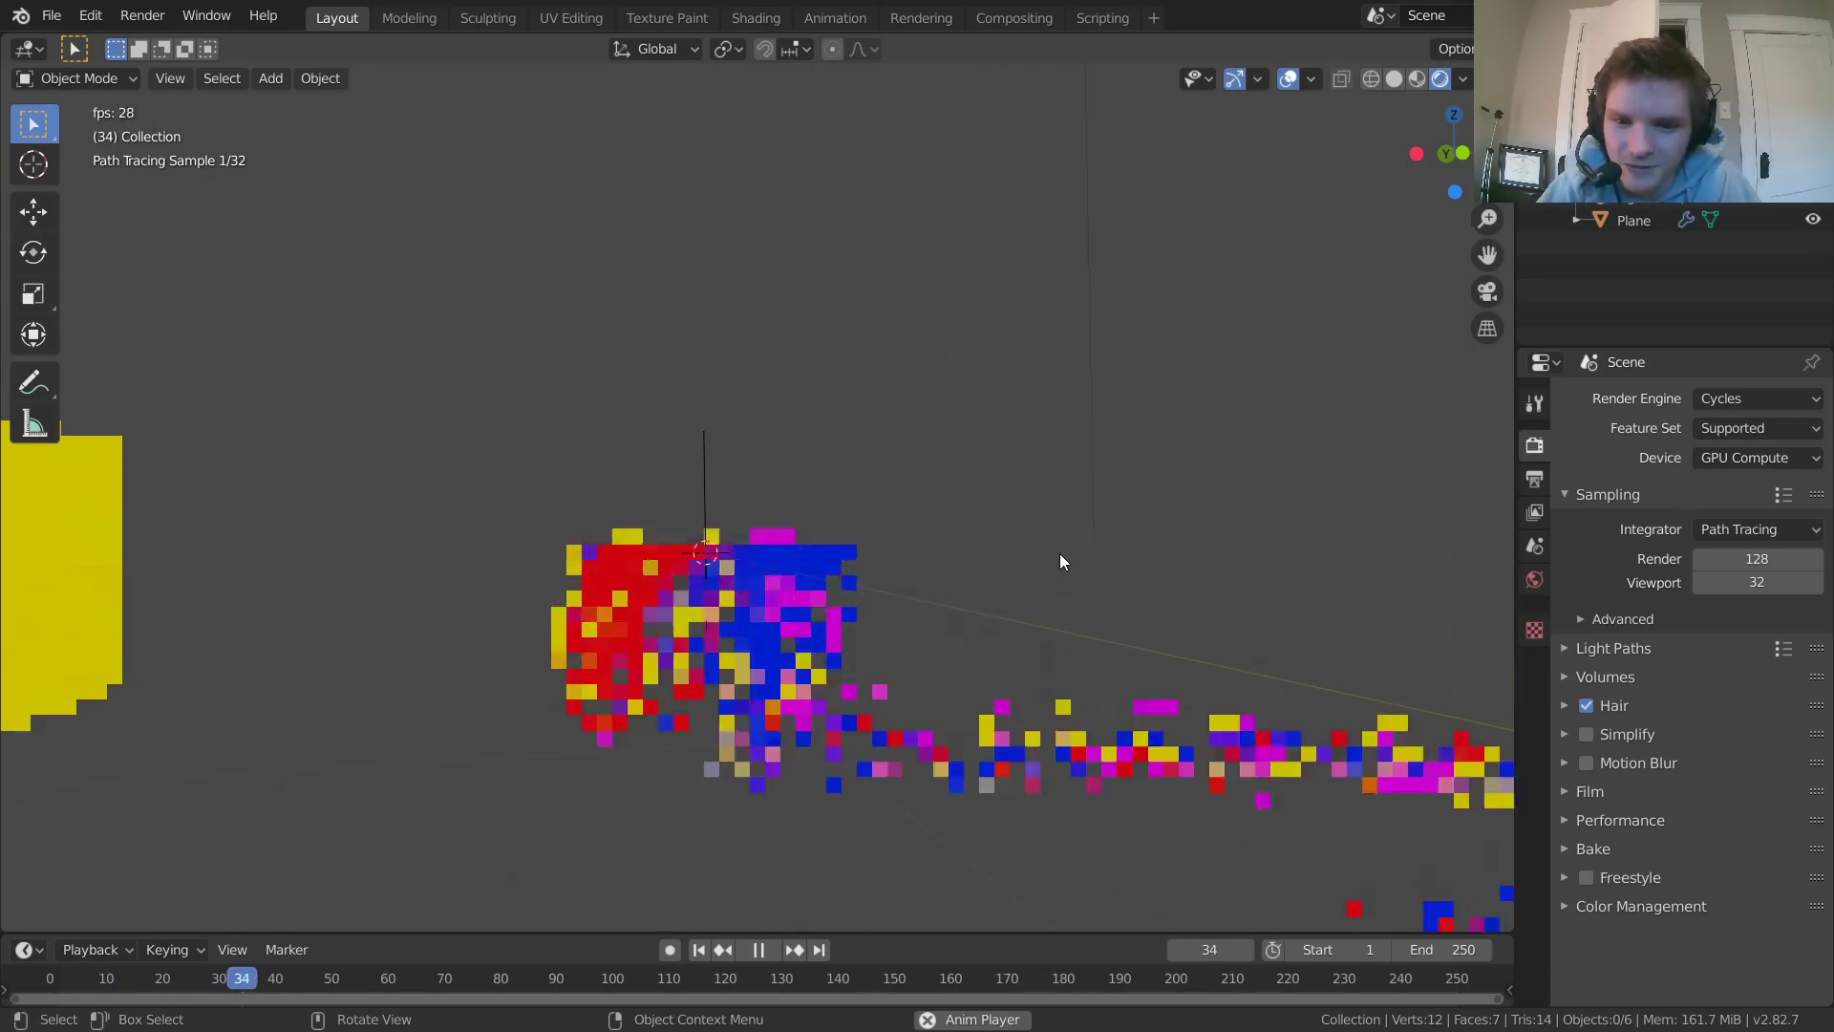
key("space")
Select the plane, delete all bakes in its particle cache and bake the simulation
left_click(642, 584)
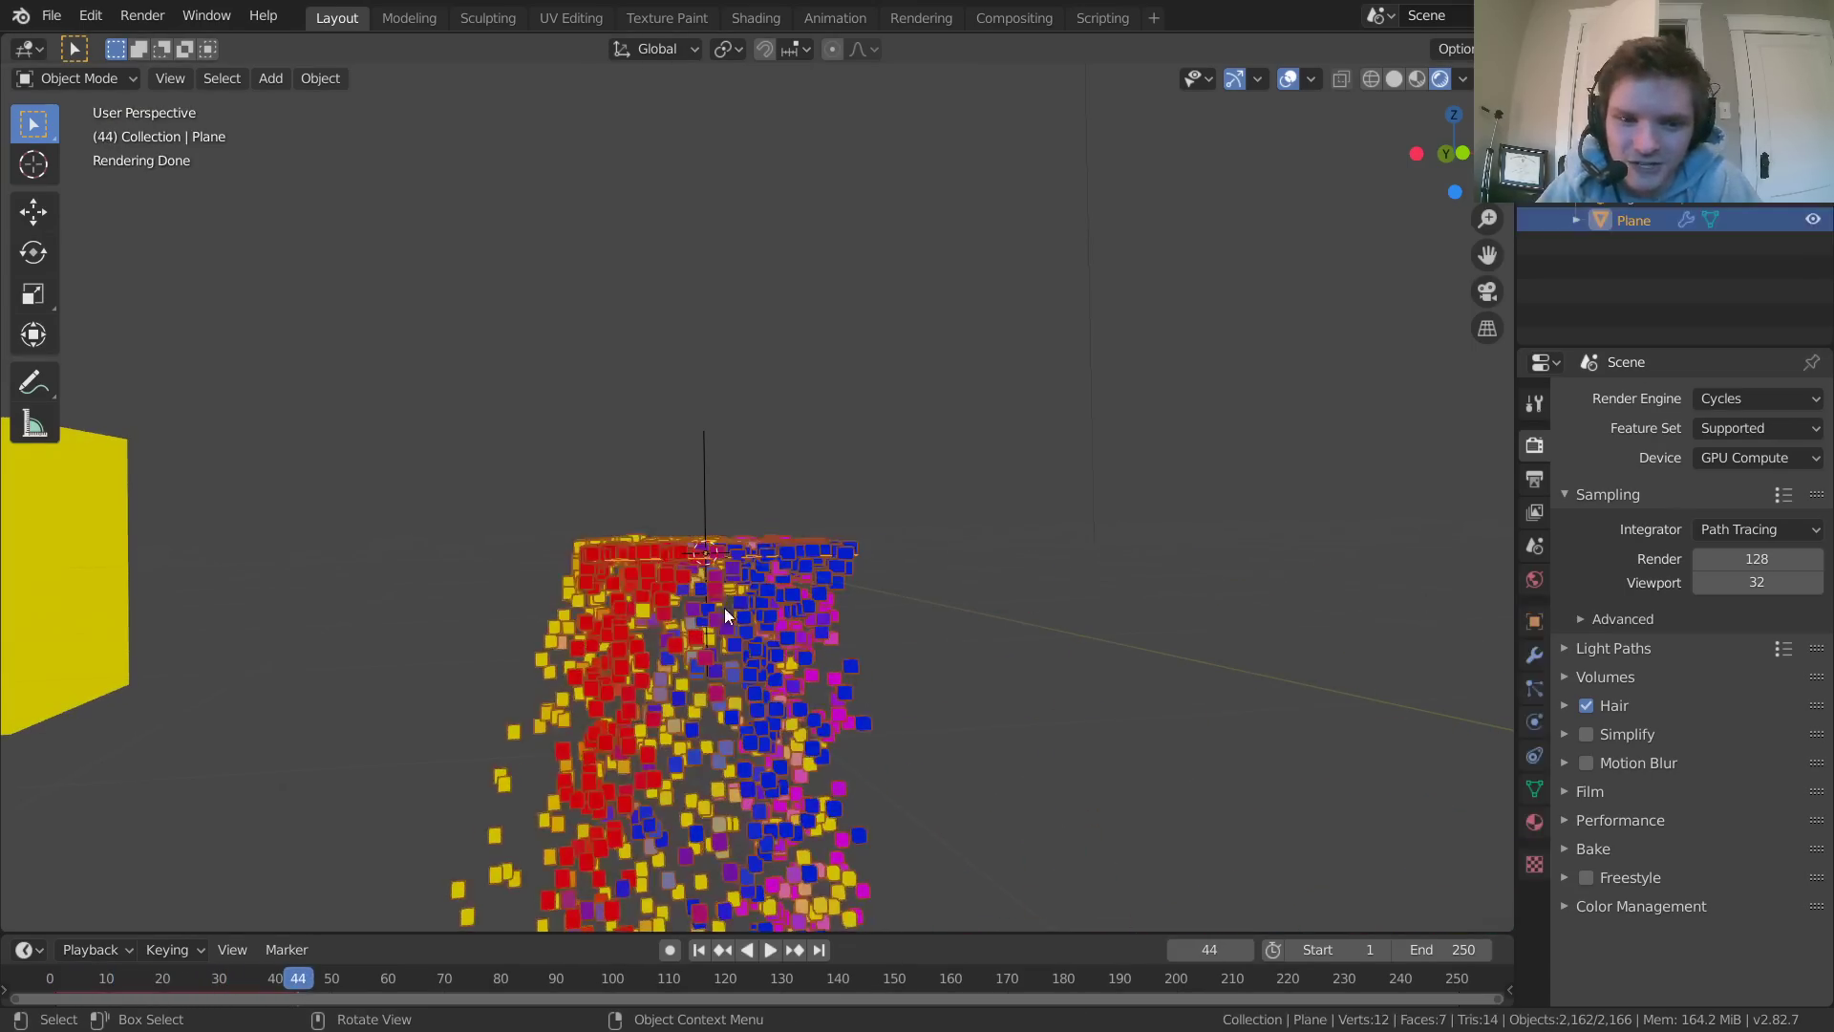
key("shift+Left")
key("space")
key("Escape")
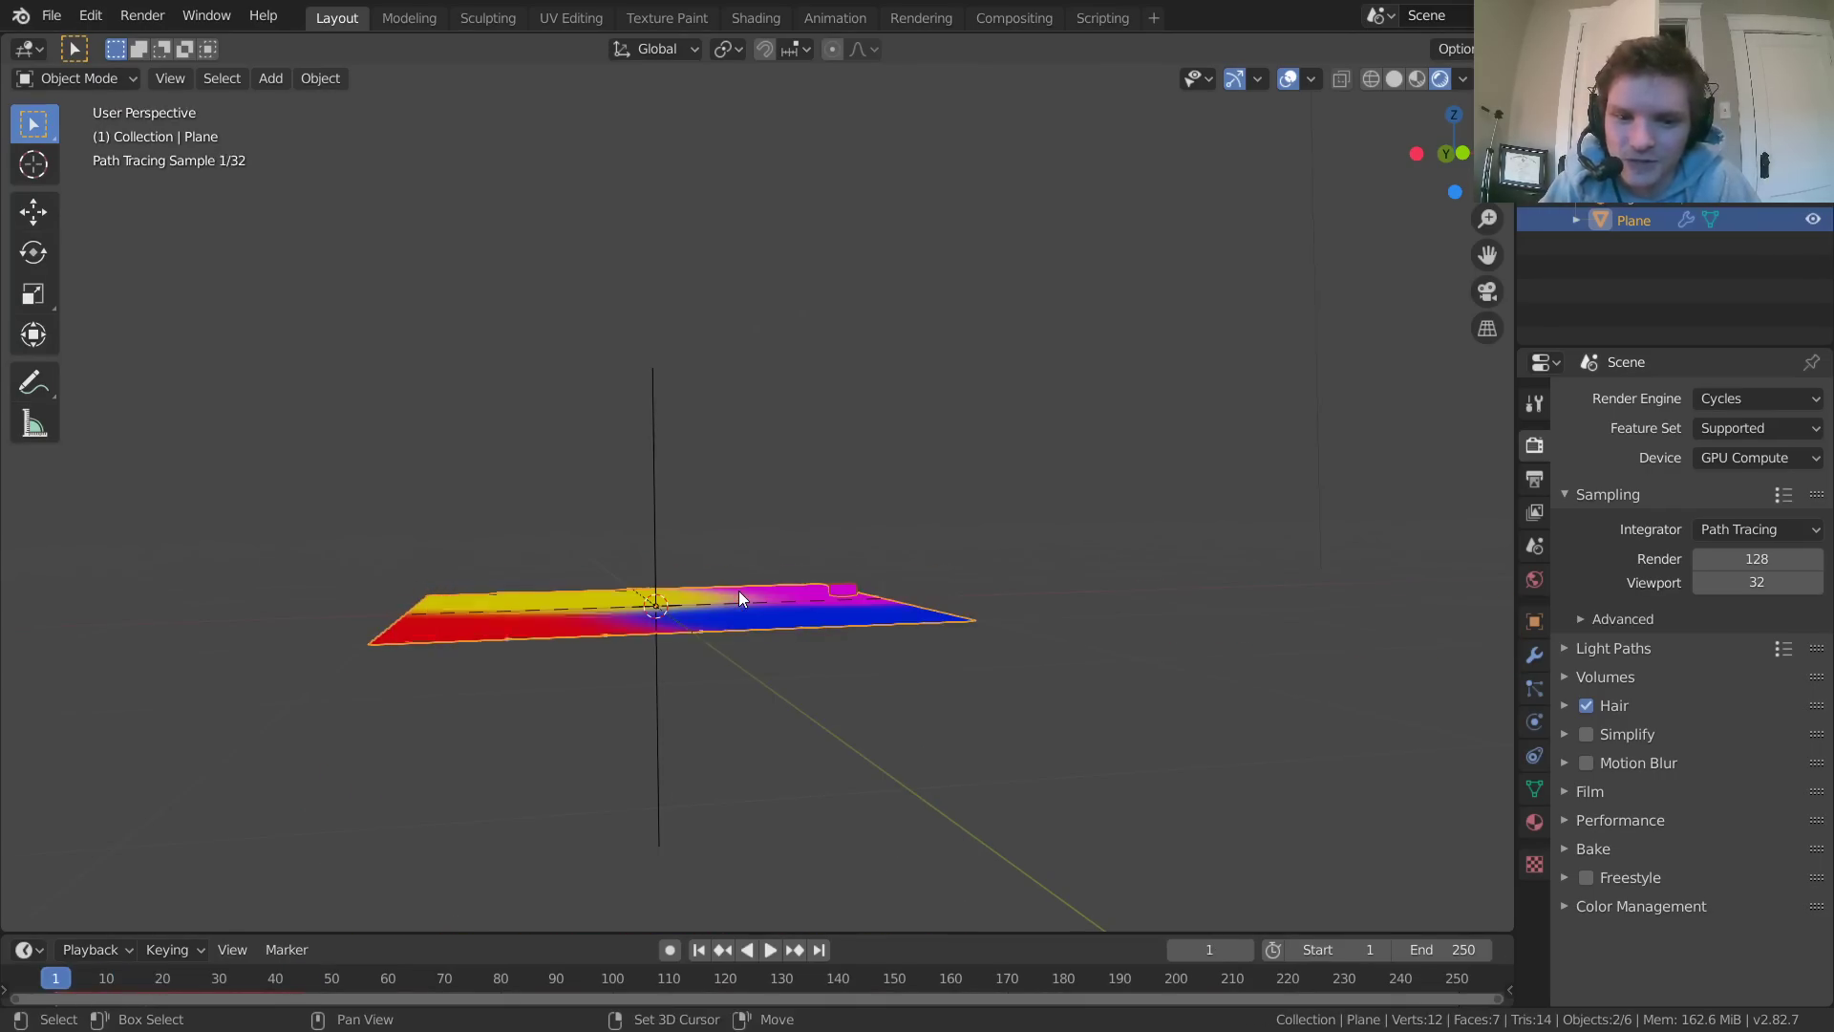
left_click(1534, 688)
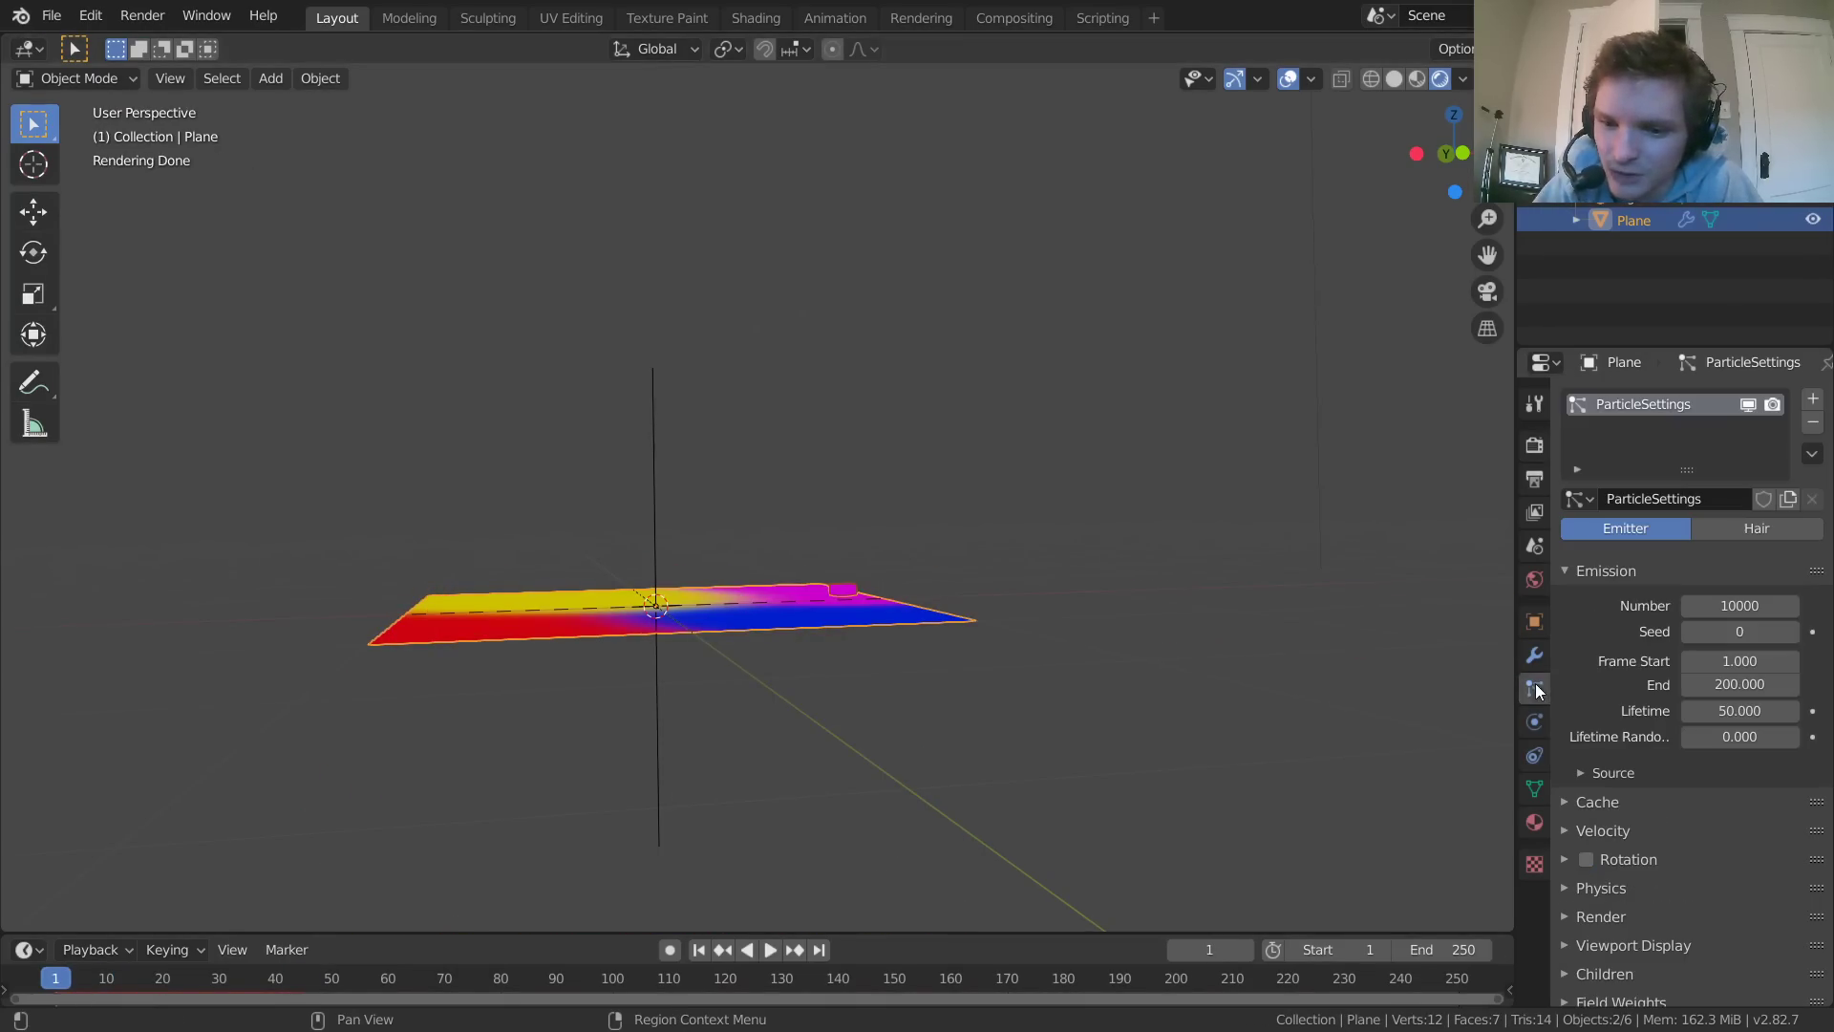
left_click(1629, 770)
scroll(1619, 803, "down", 3)
scroll(1616, 812, "down", 2)
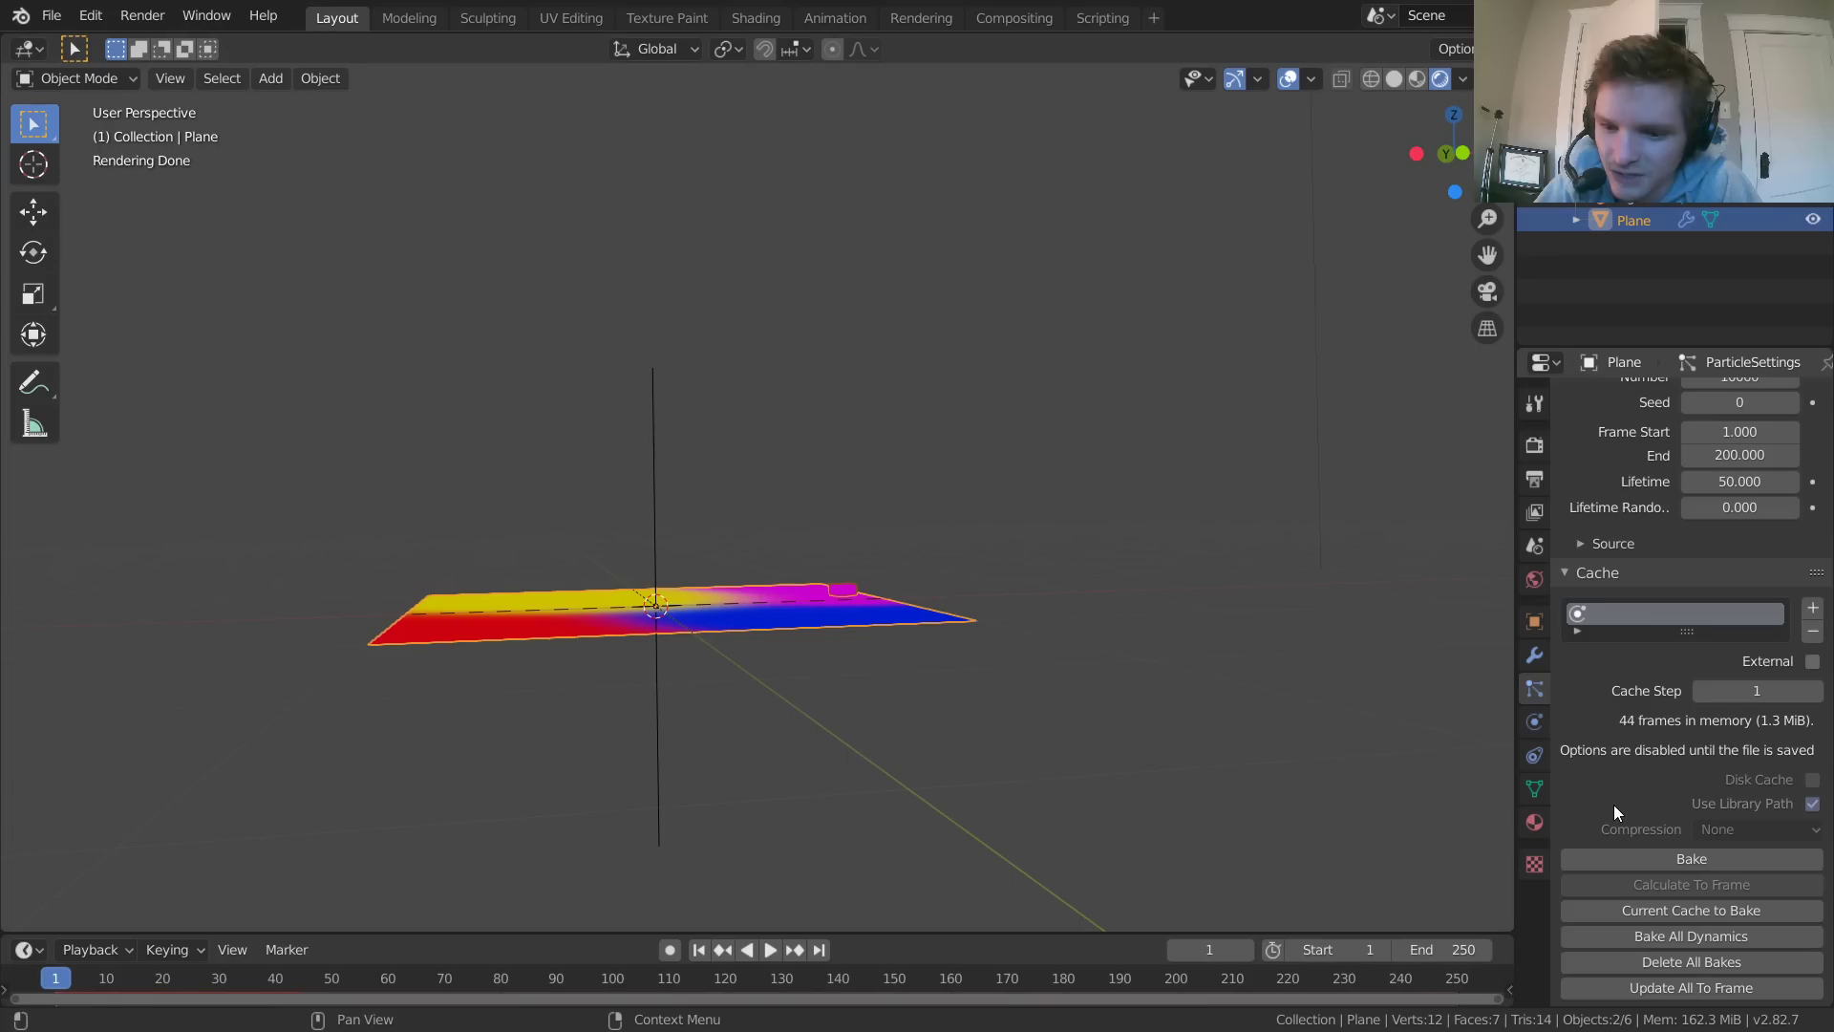
scroll(1686, 889, "down", 1)
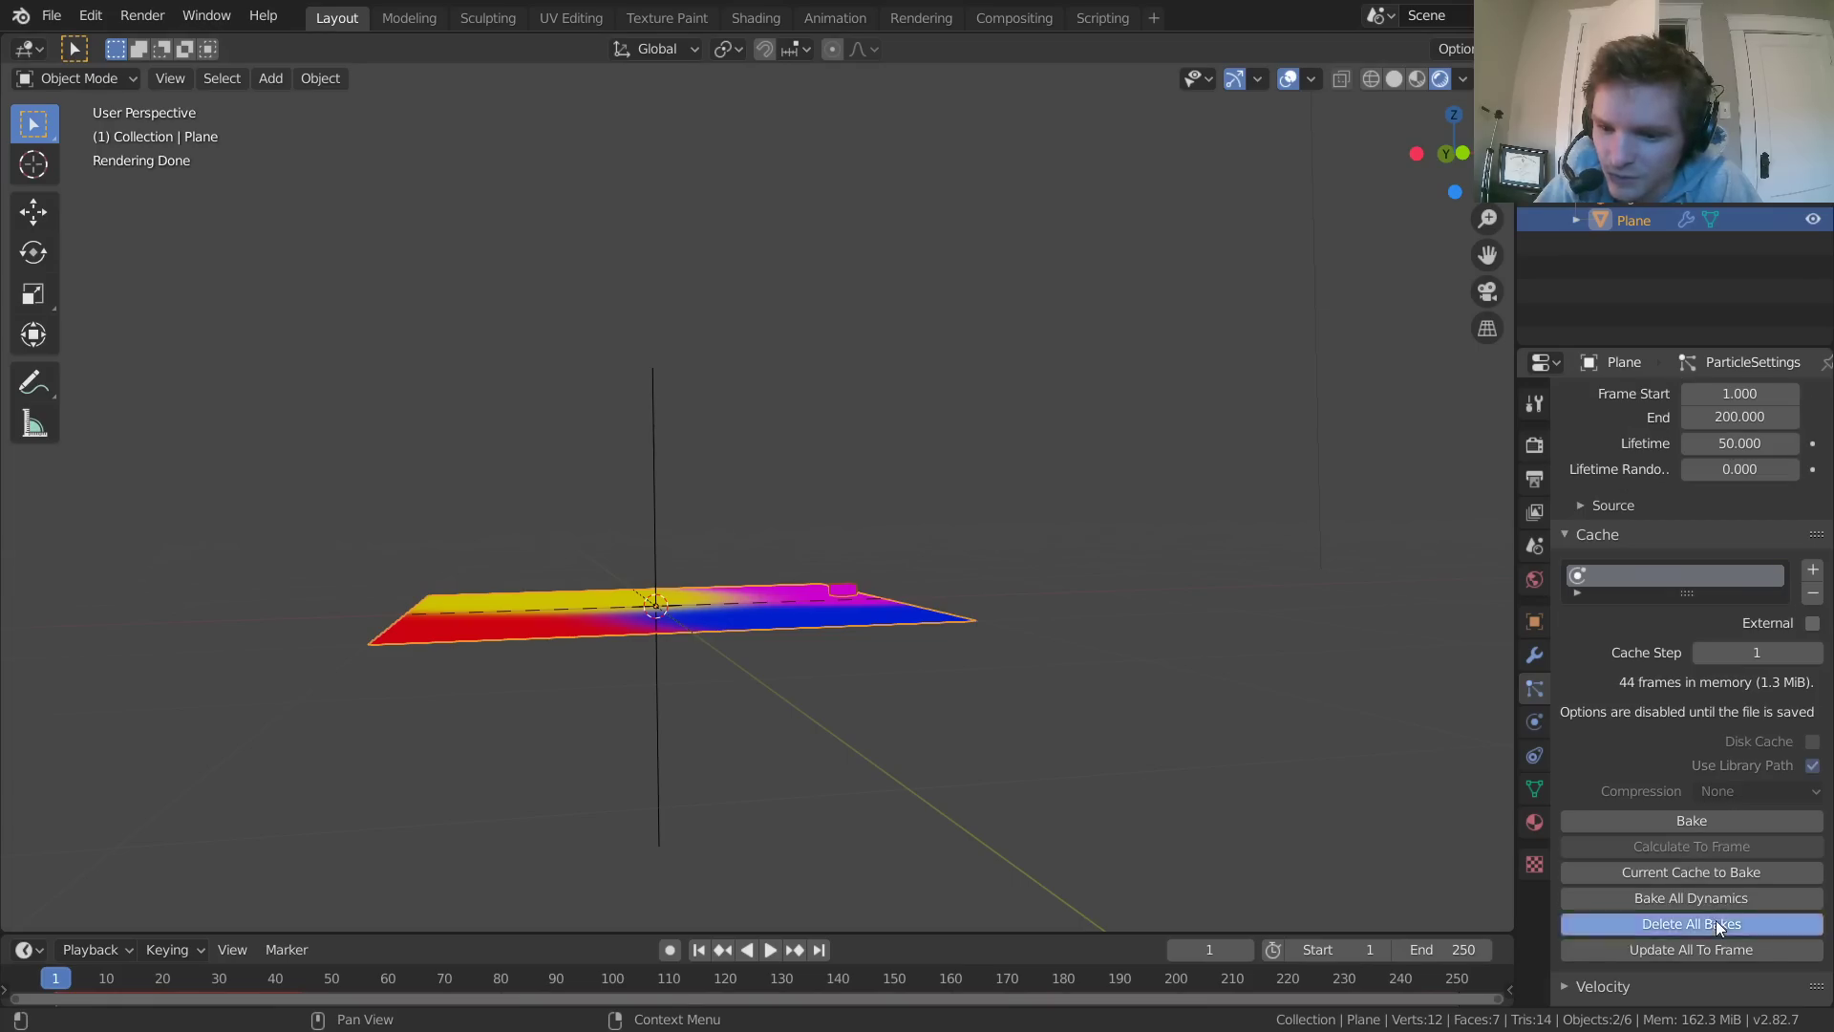
left_click(1691, 924)
left_click(1707, 908)
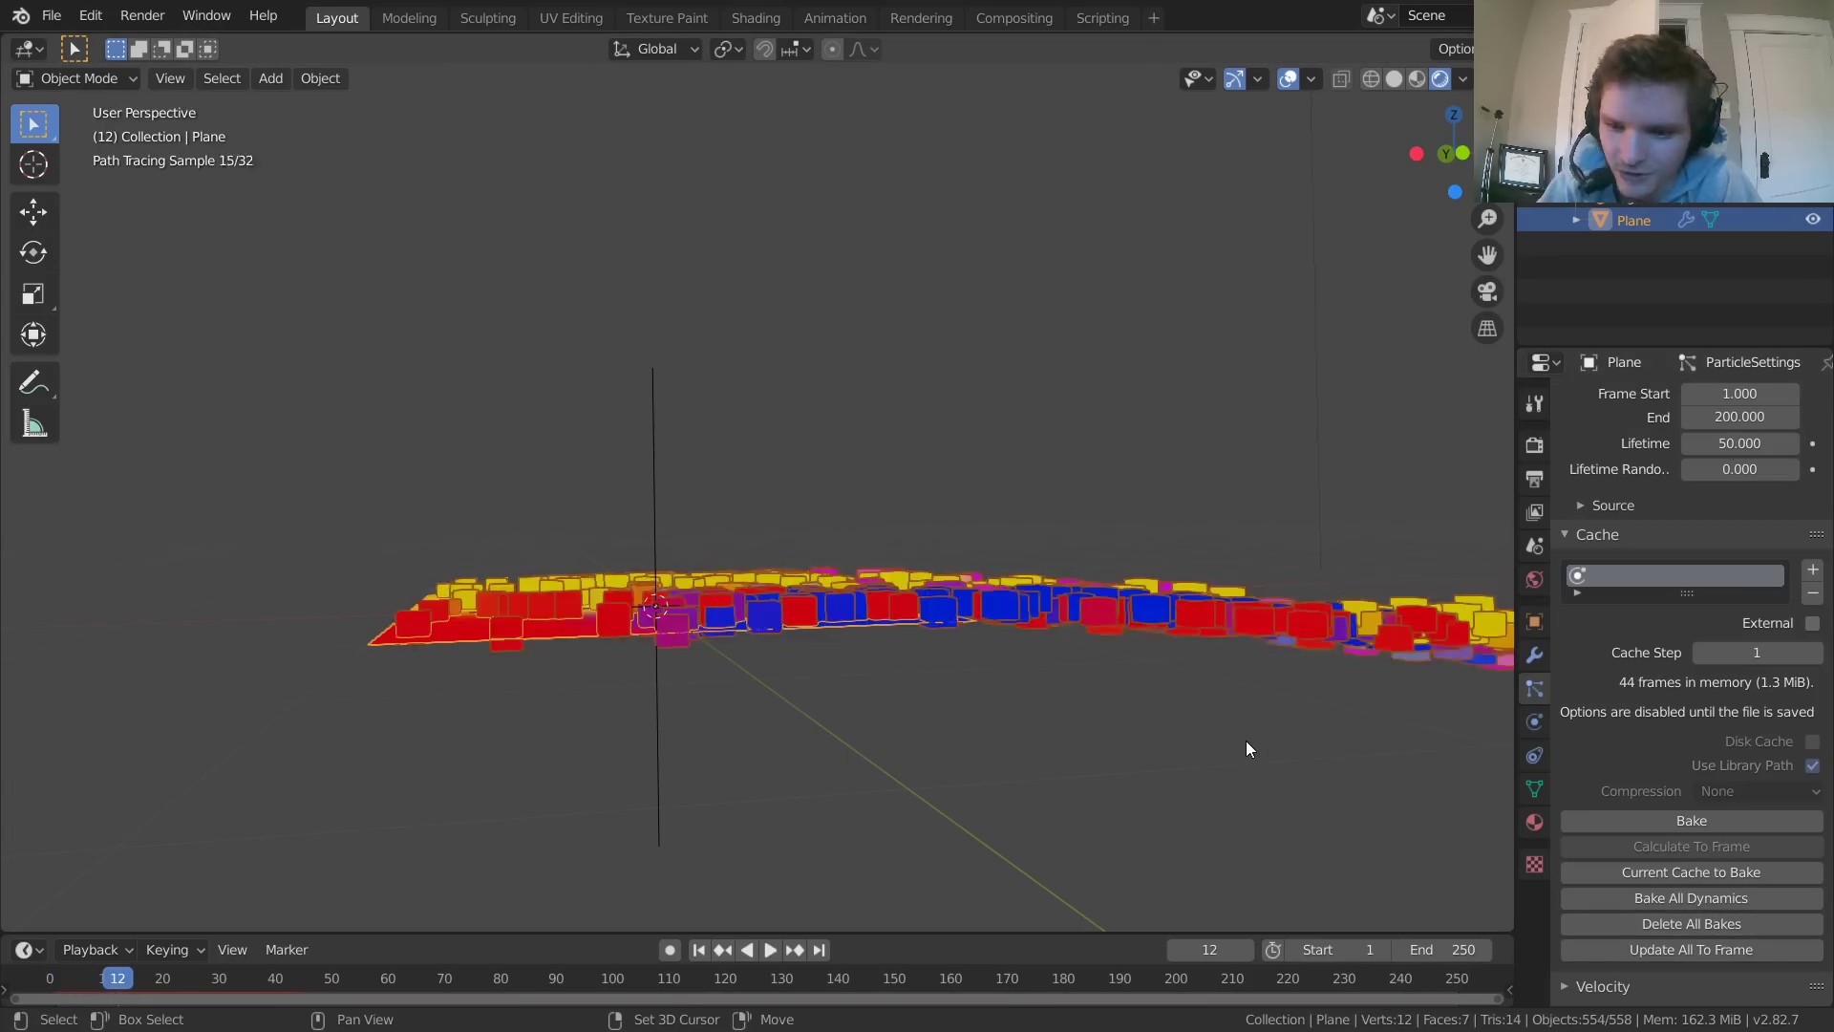
left_click(1682, 819)
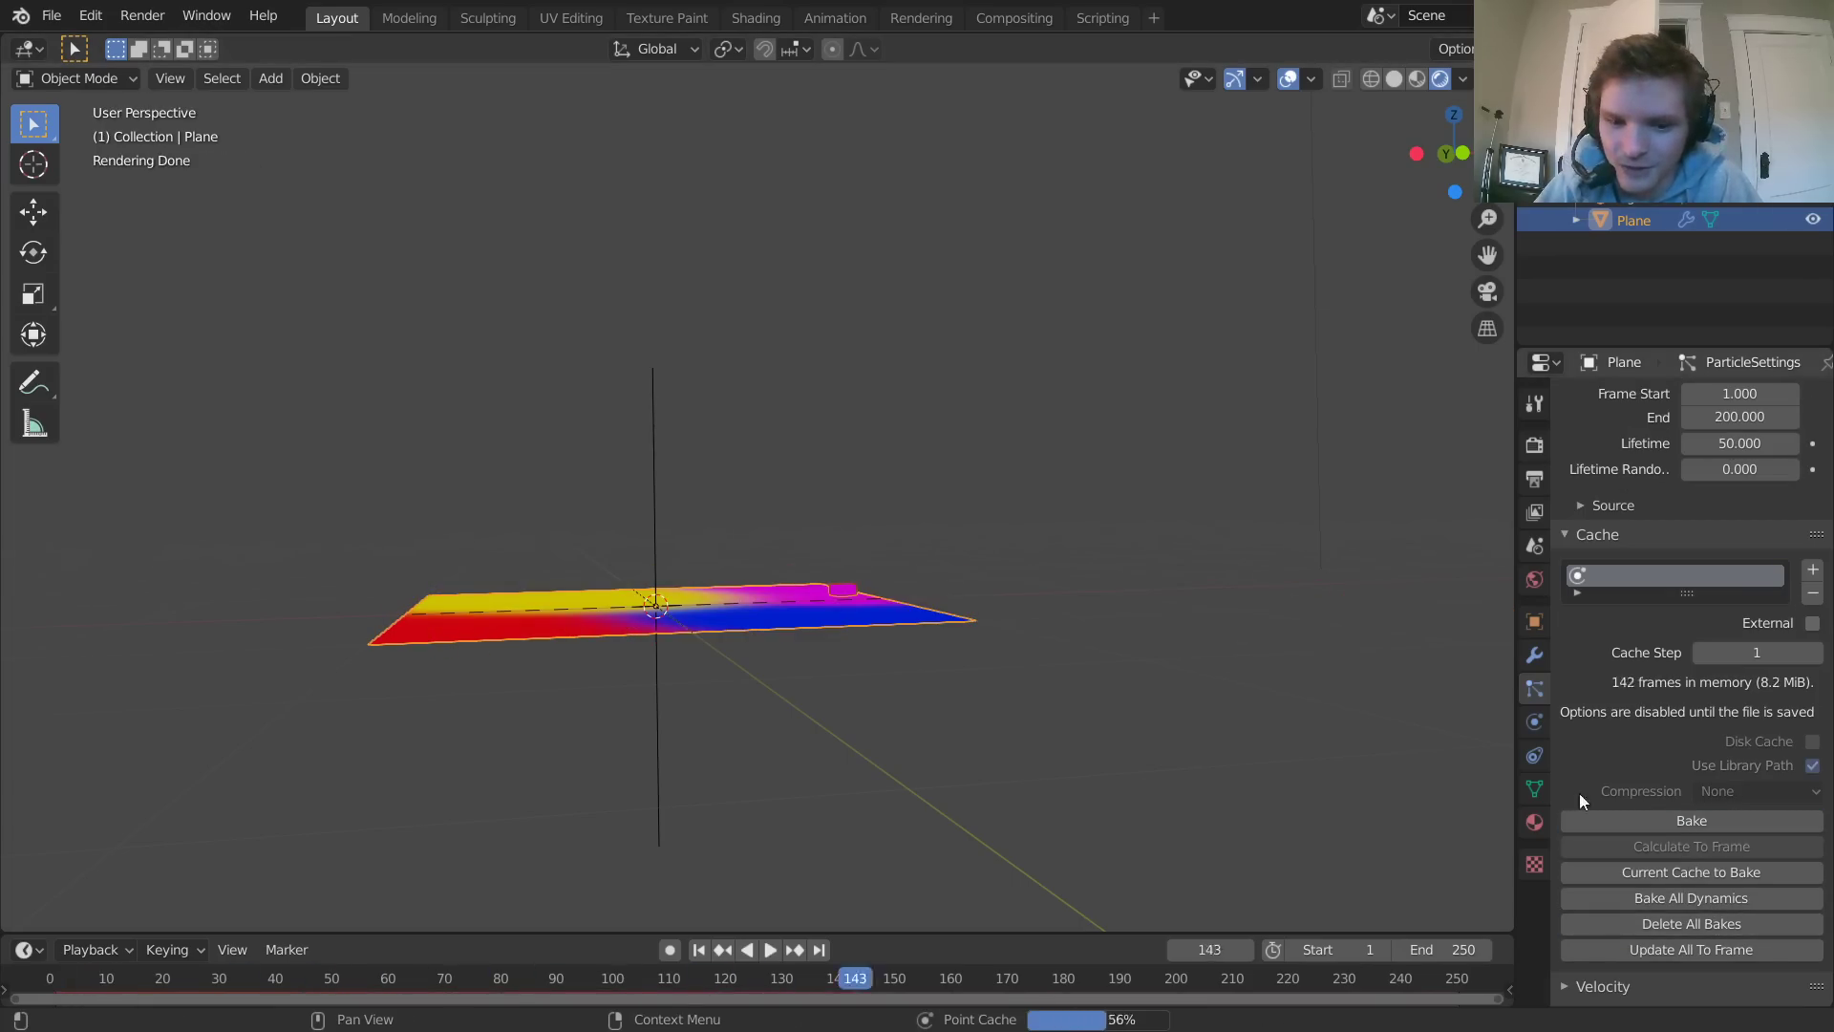
Play the baked simulation and examine from several angles how the cubes follow the painted colours
key("space")
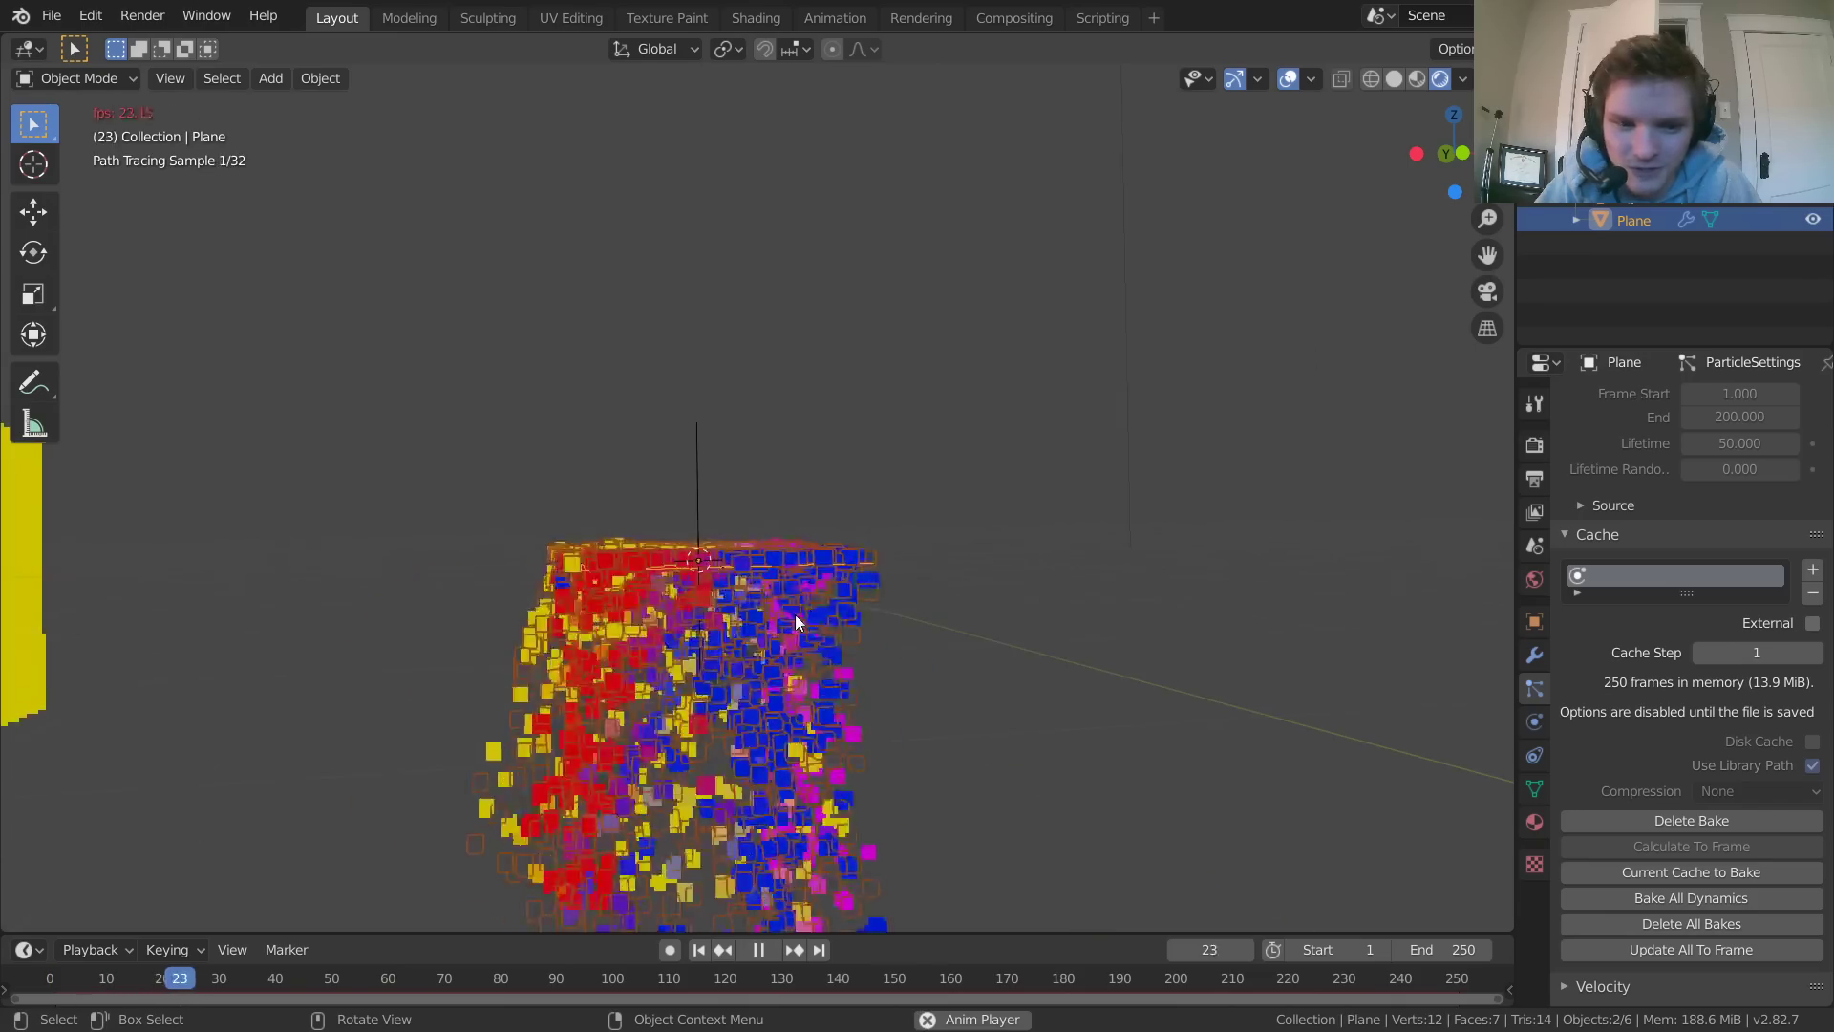
middle_click_drag(734, 604, 652, 615)
key("space")
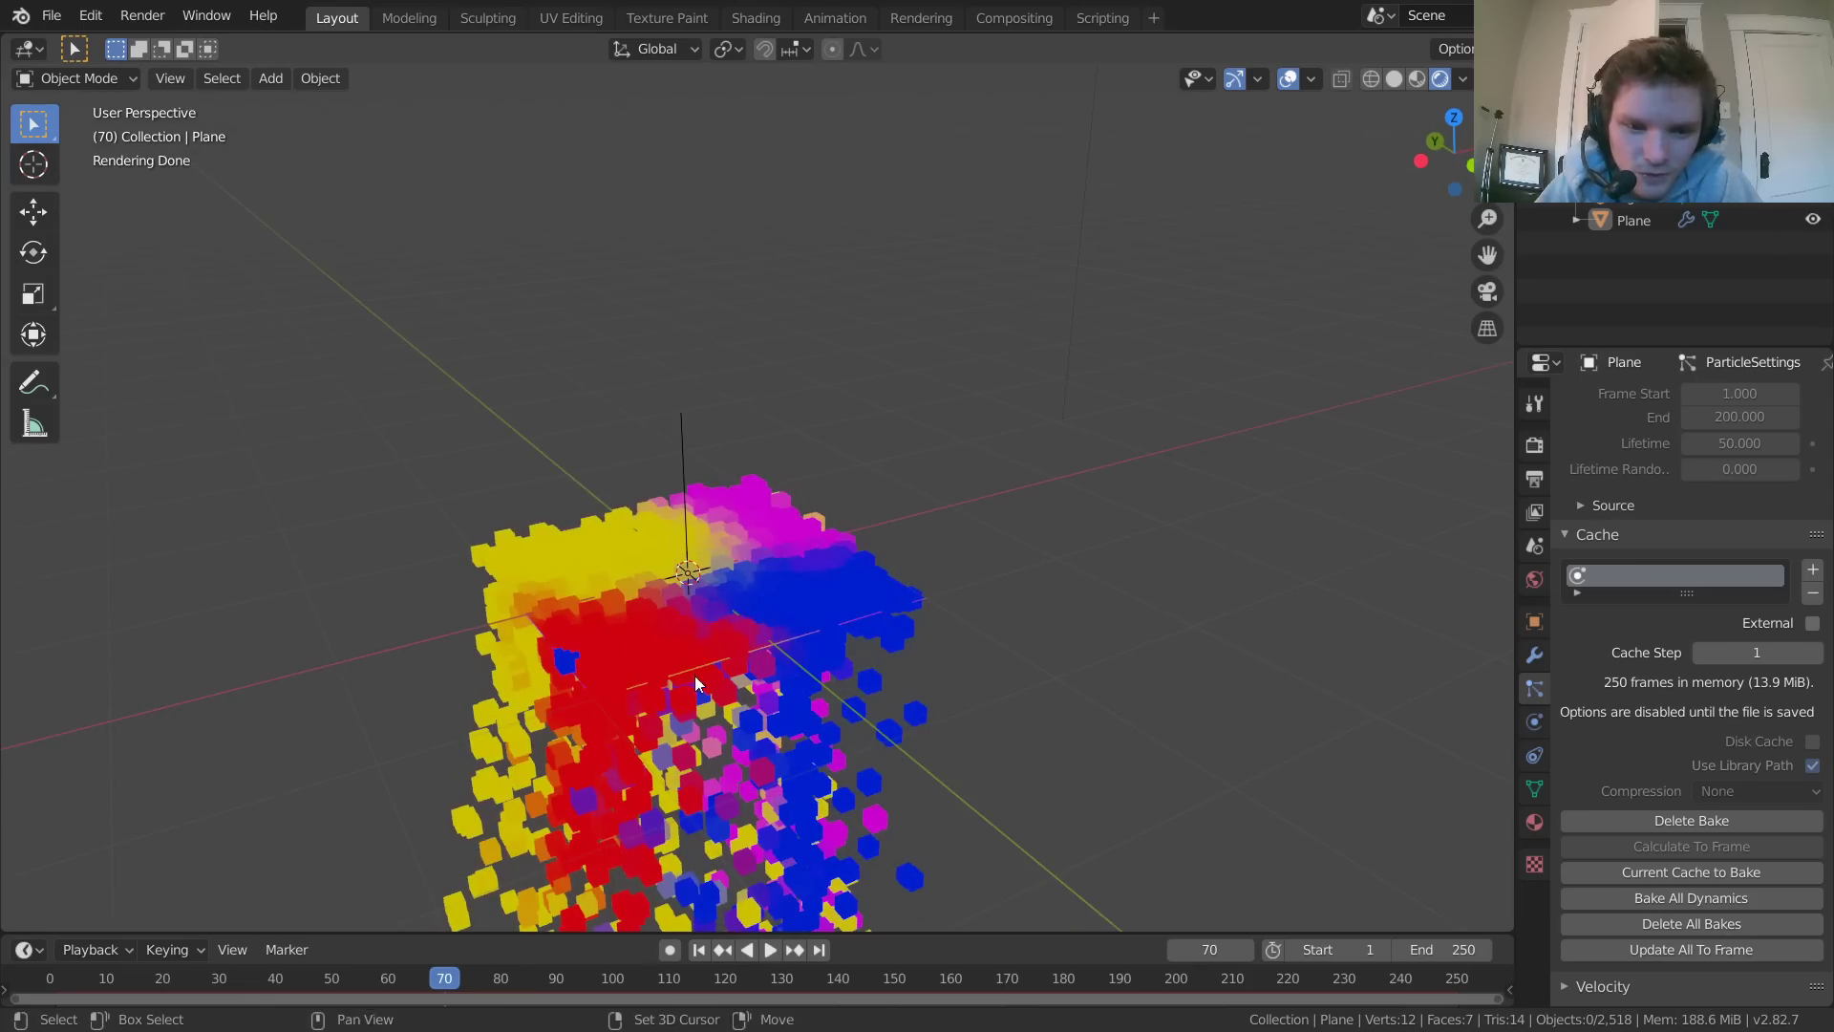
middle_click_drag(695, 674, 702, 471)
middle_click_drag(638, 382, 764, 489)
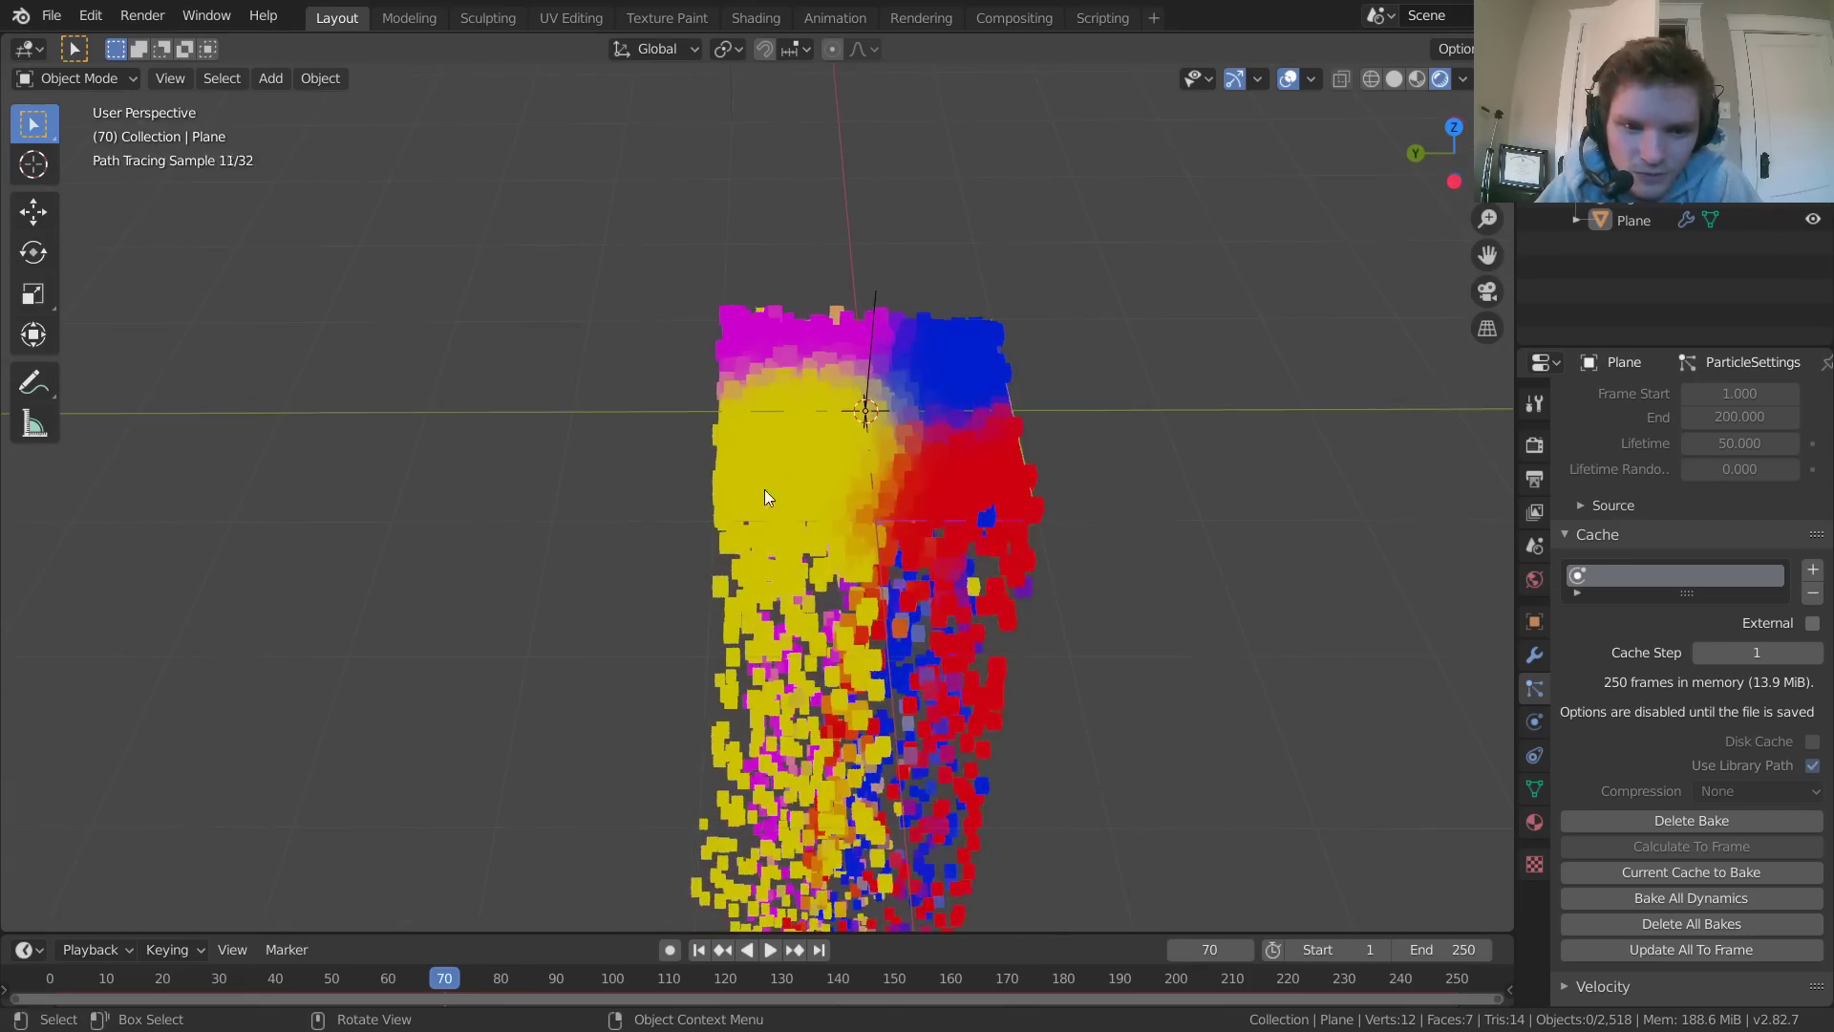
scroll(919, 519, "up", 4)
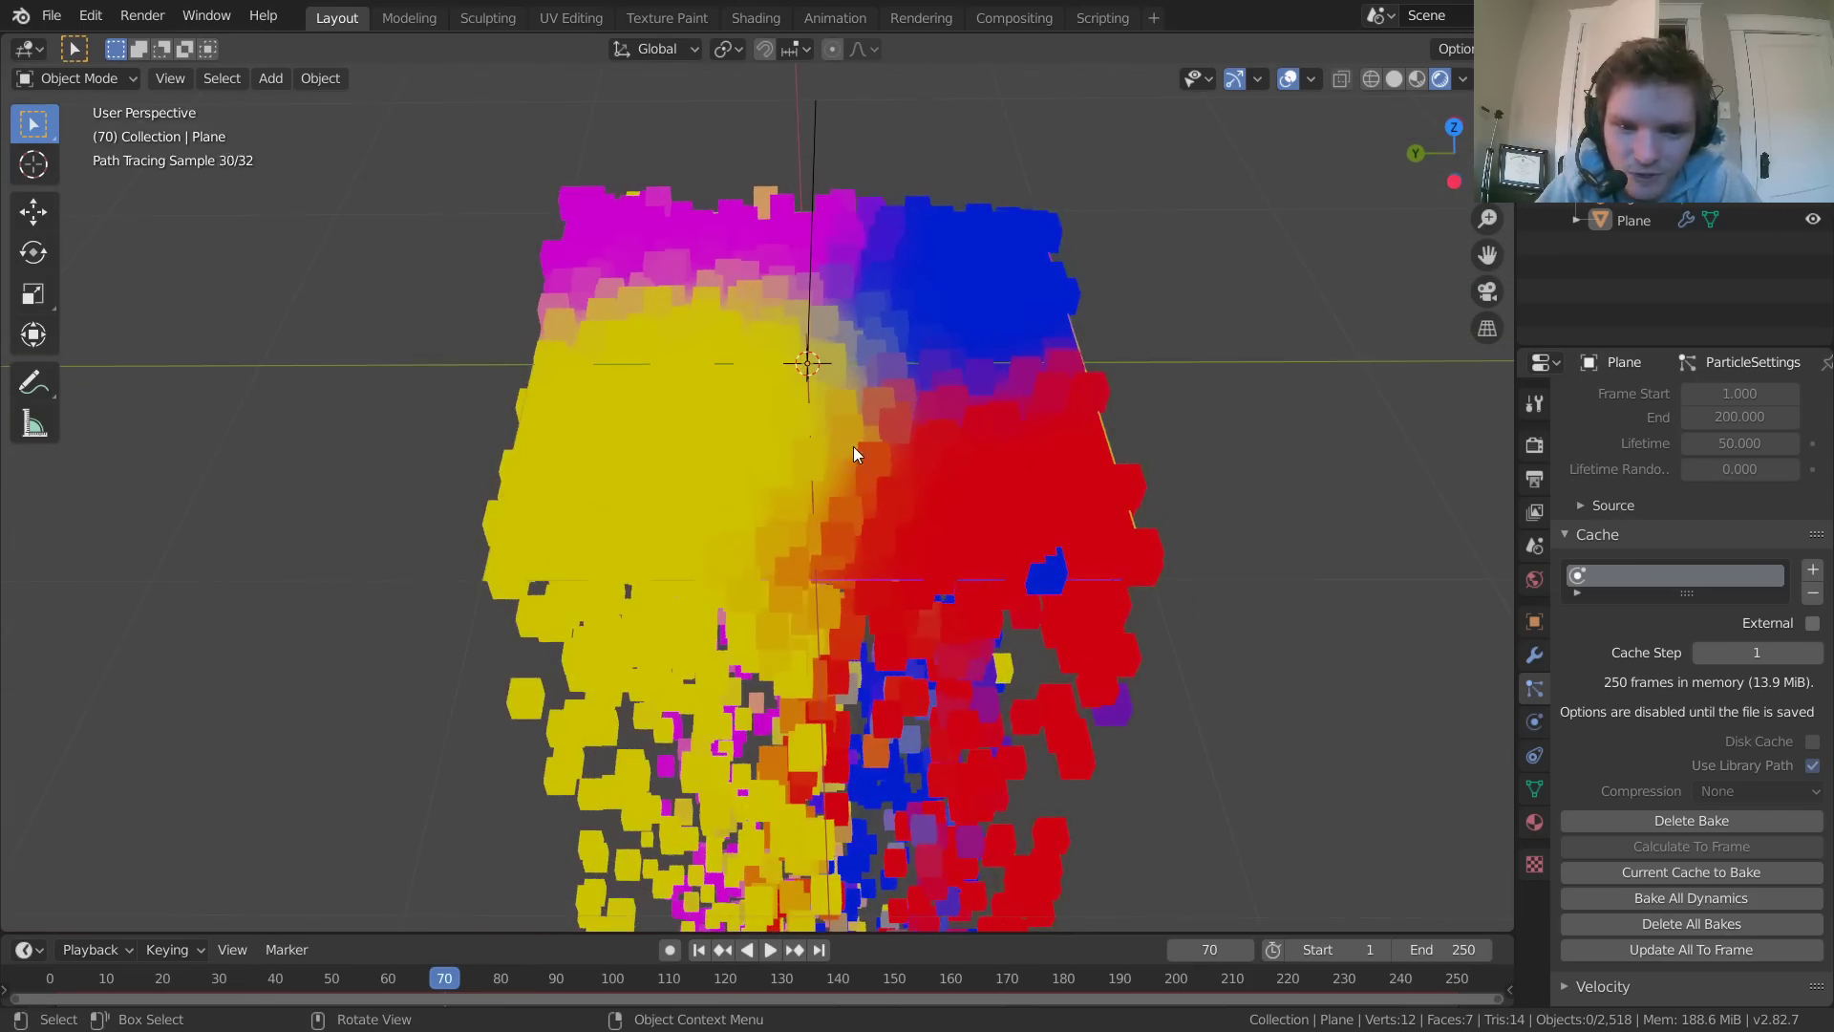
scroll(853, 452, "up", 3)
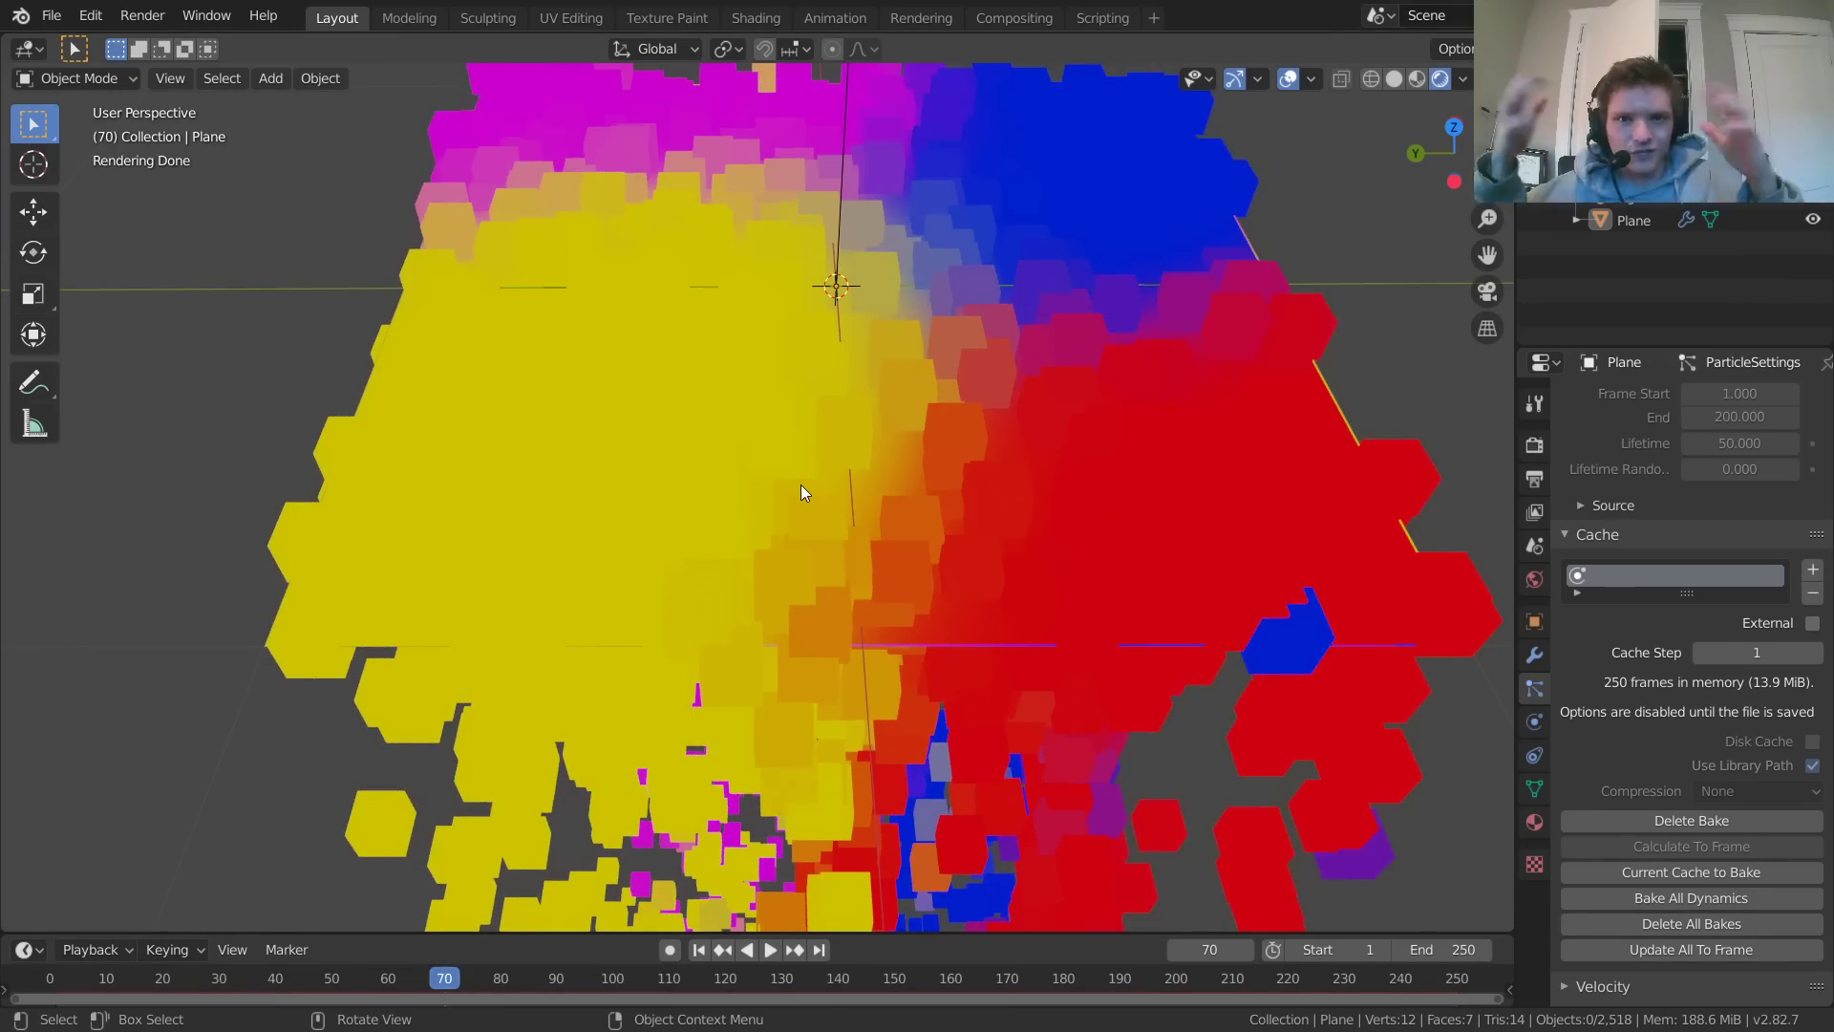
key("space")
middle_click_drag(920, 507, 818, 455)
scroll(887, 455, "down", 4)
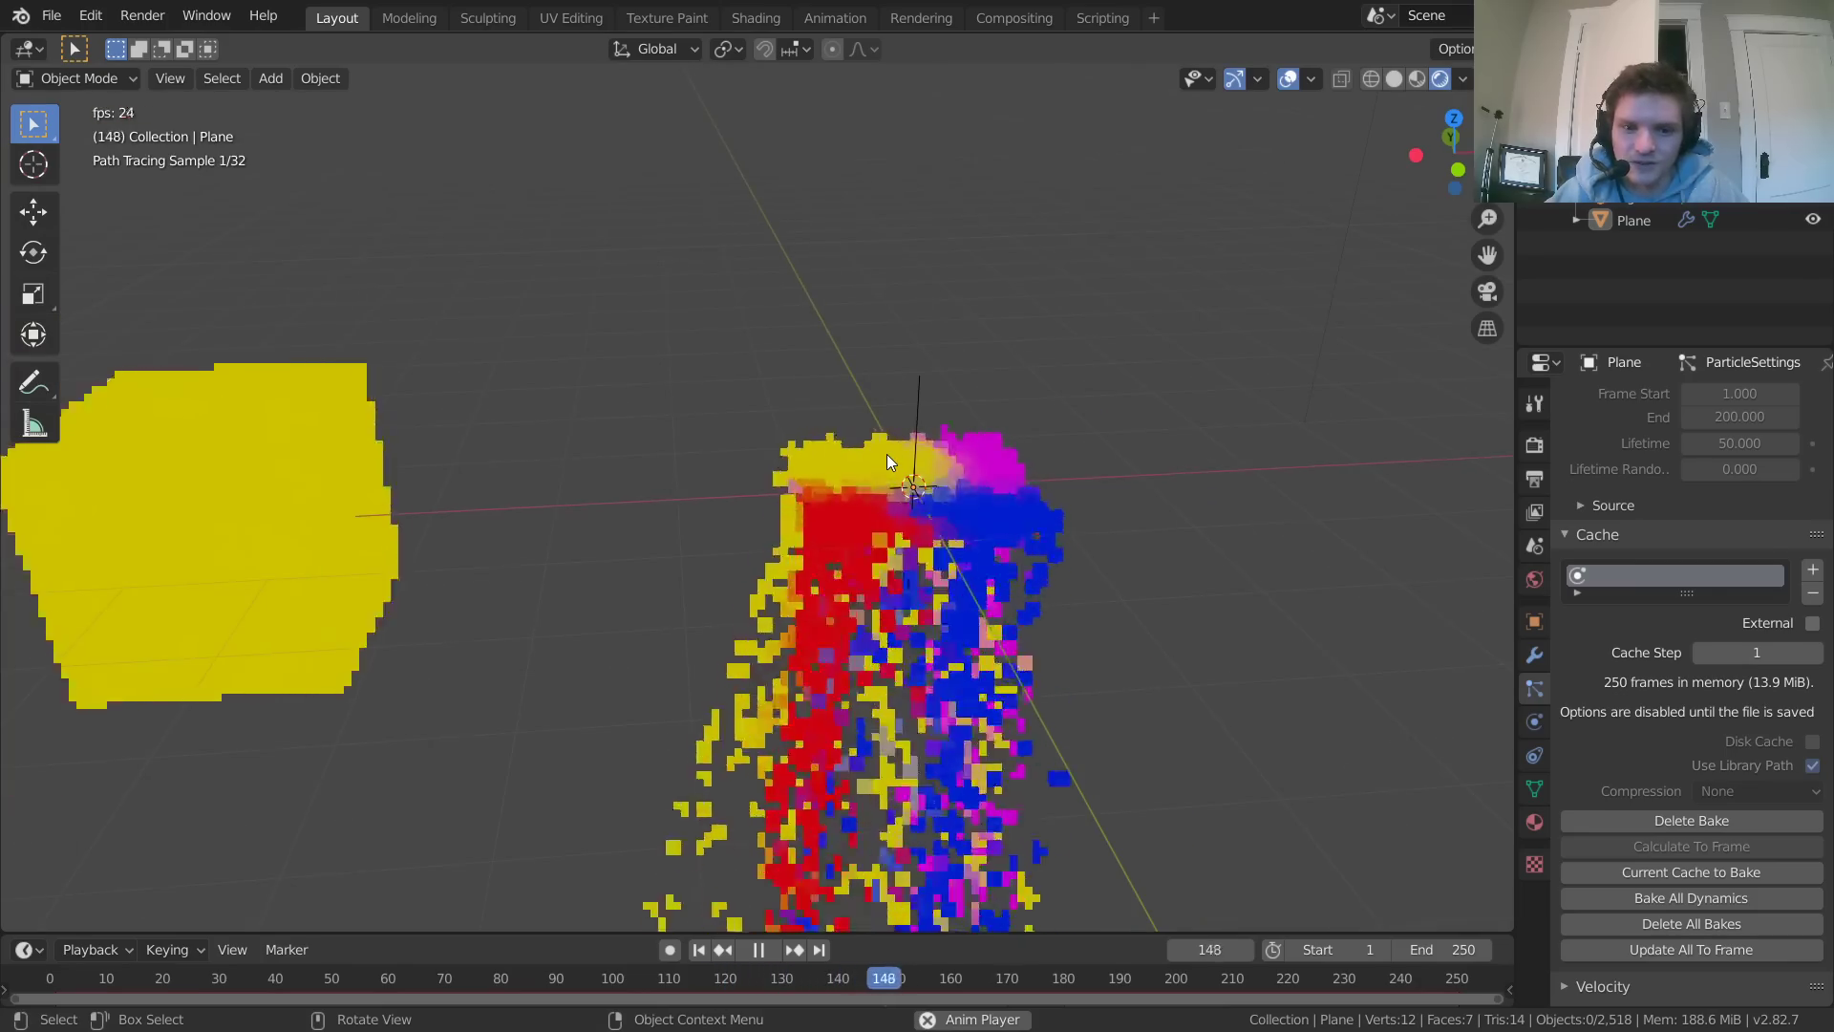
key("space")
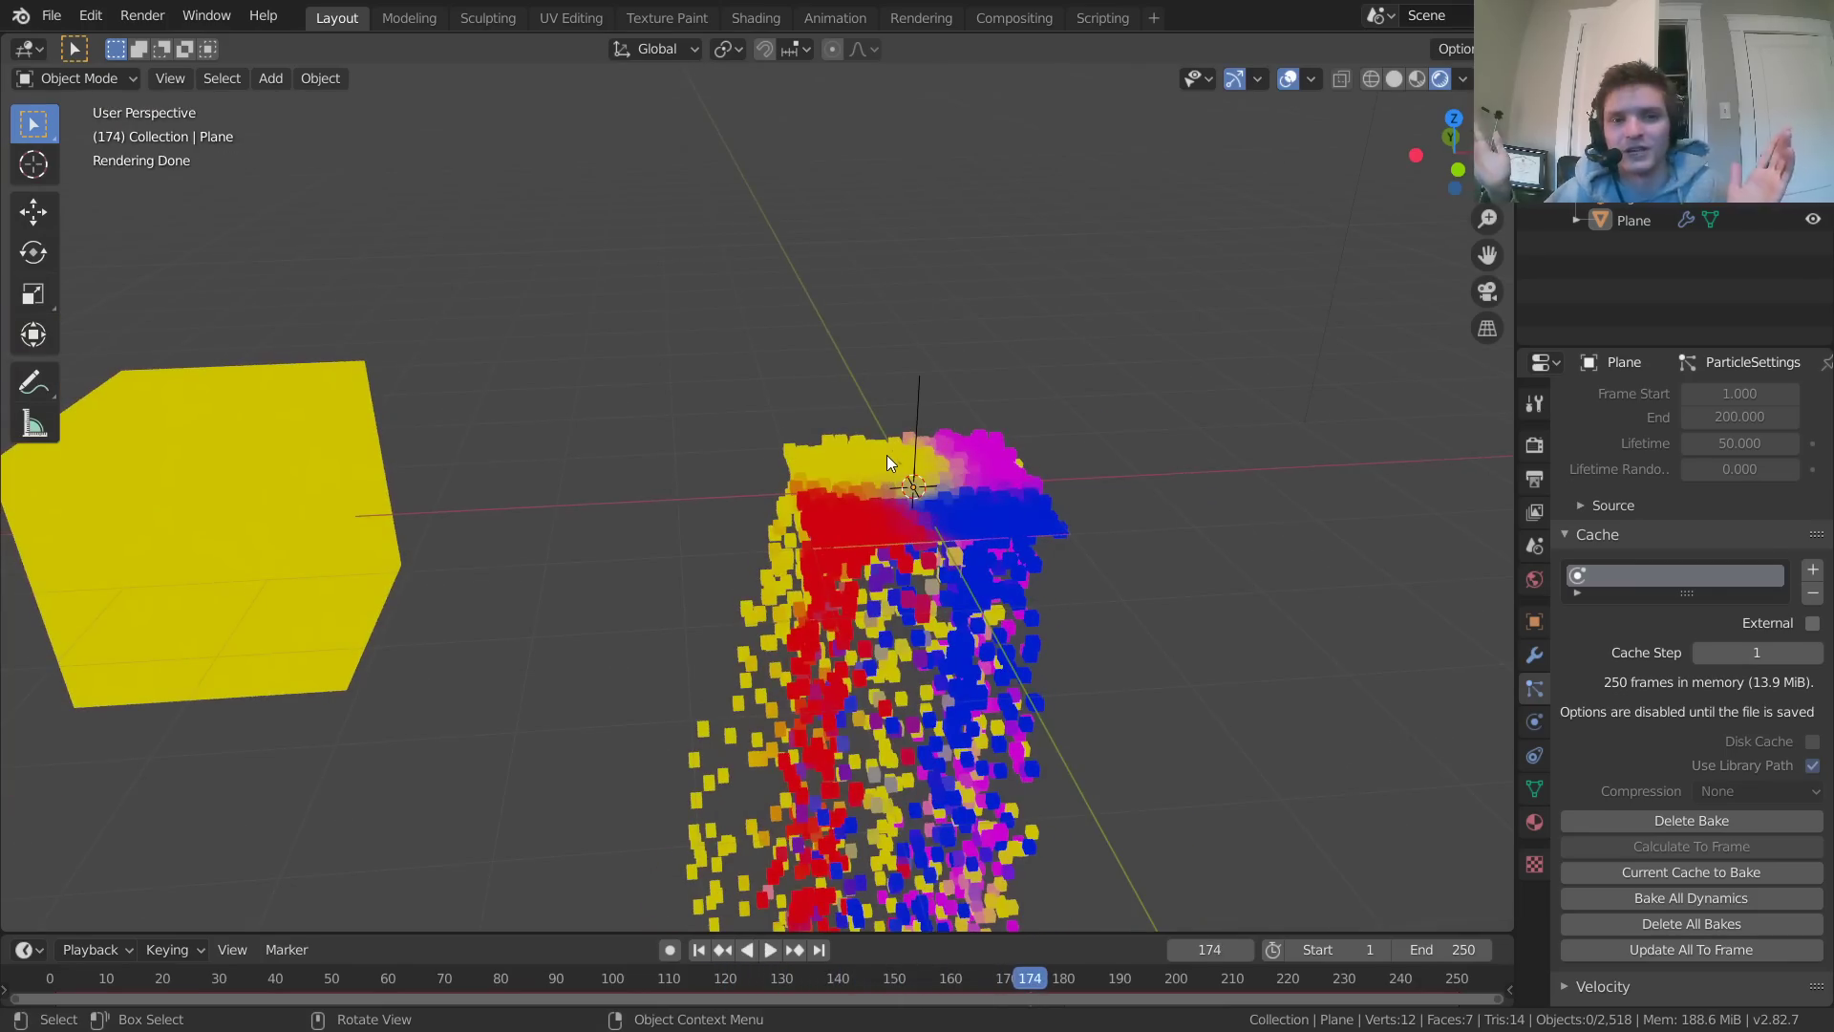
Open Untitled1.png in the Image Texture node of the plane's material in the Shading workspace
left_click(755, 19)
left_click_drag(917, 833, 967, 828)
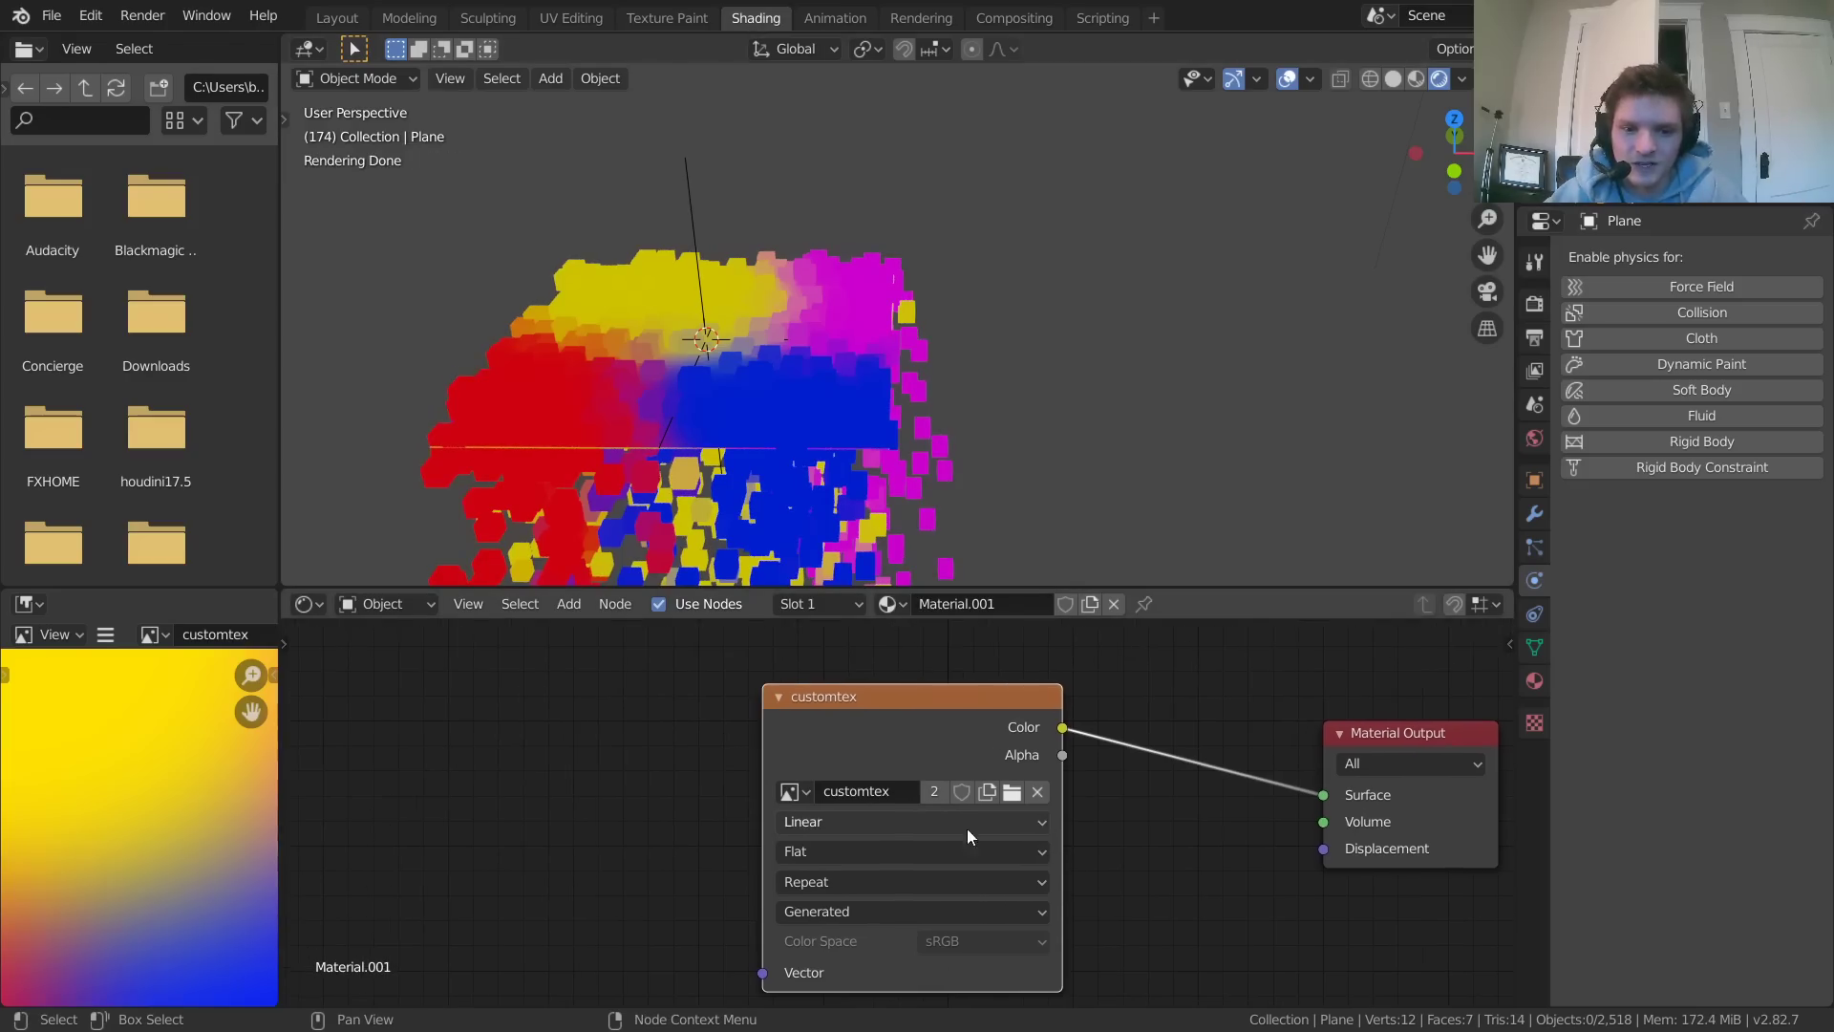
left_click(1023, 794)
scroll(1023, 793, "down", 2)
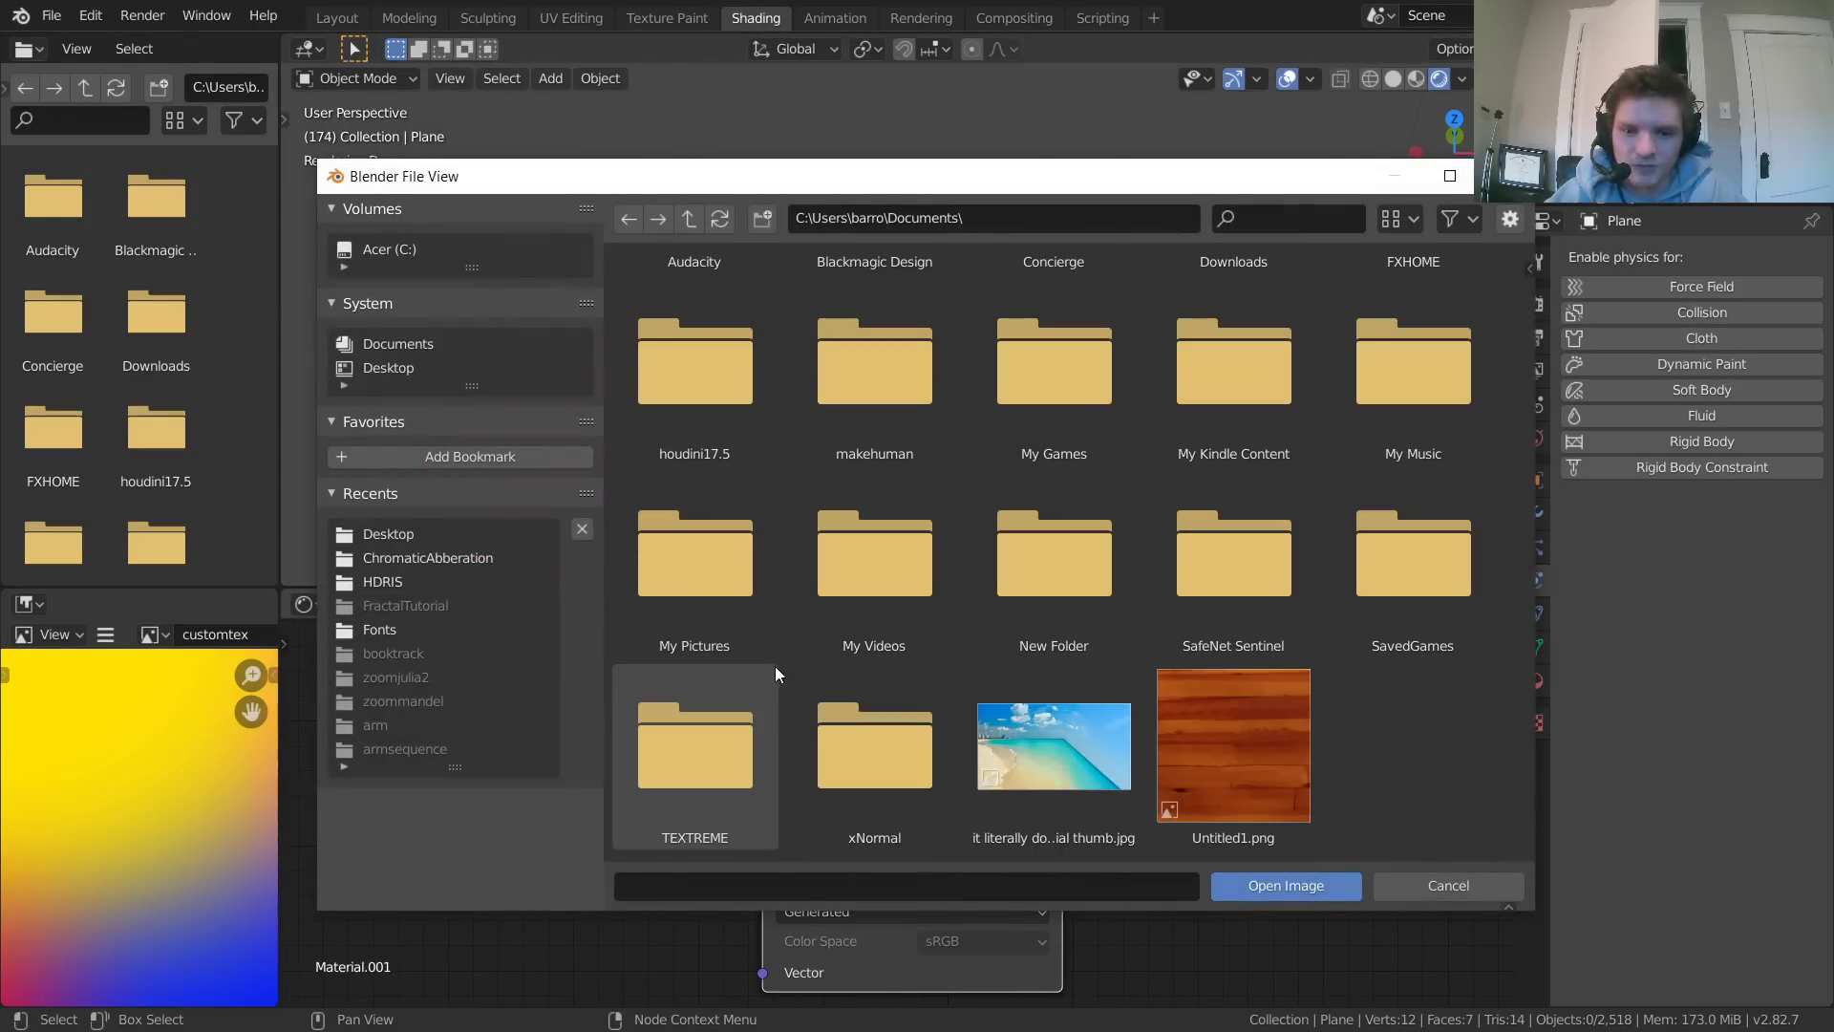
double_click(1257, 744)
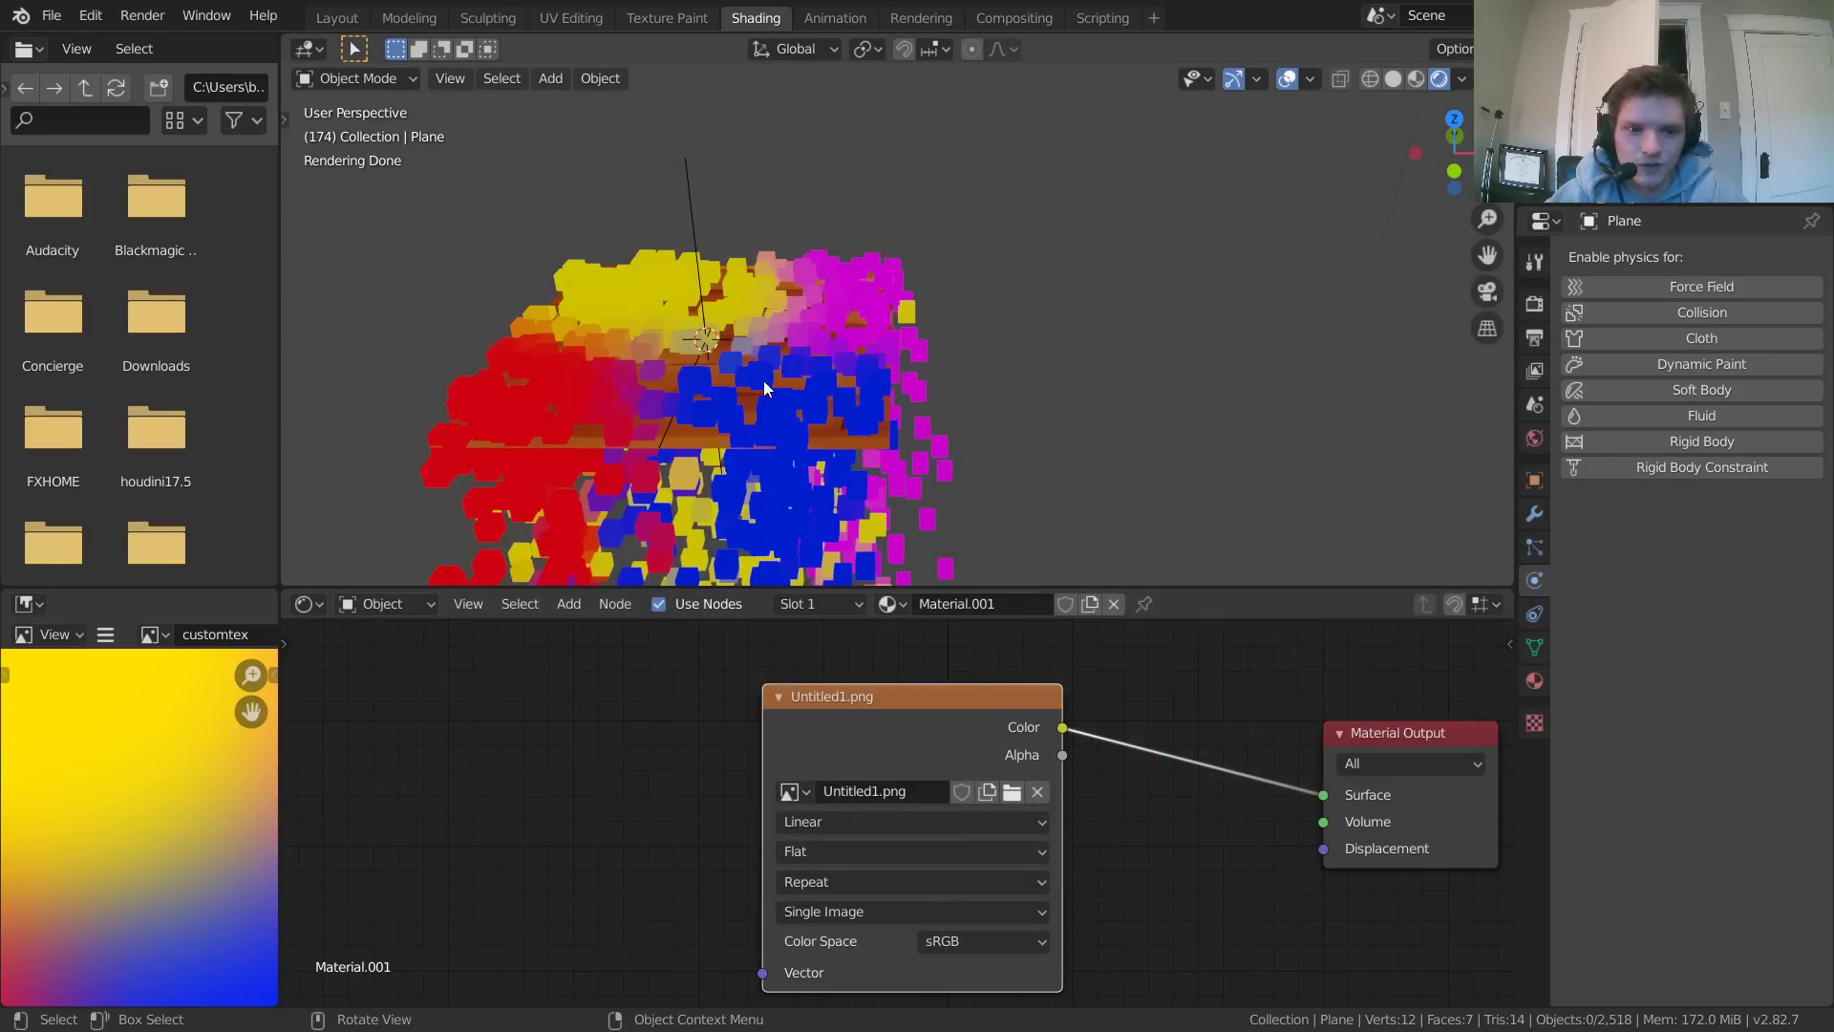
Select the large cube and assign Untitled1.png to the Image Texture node of its material
scroll(764, 380, "down", 5)
key("a")
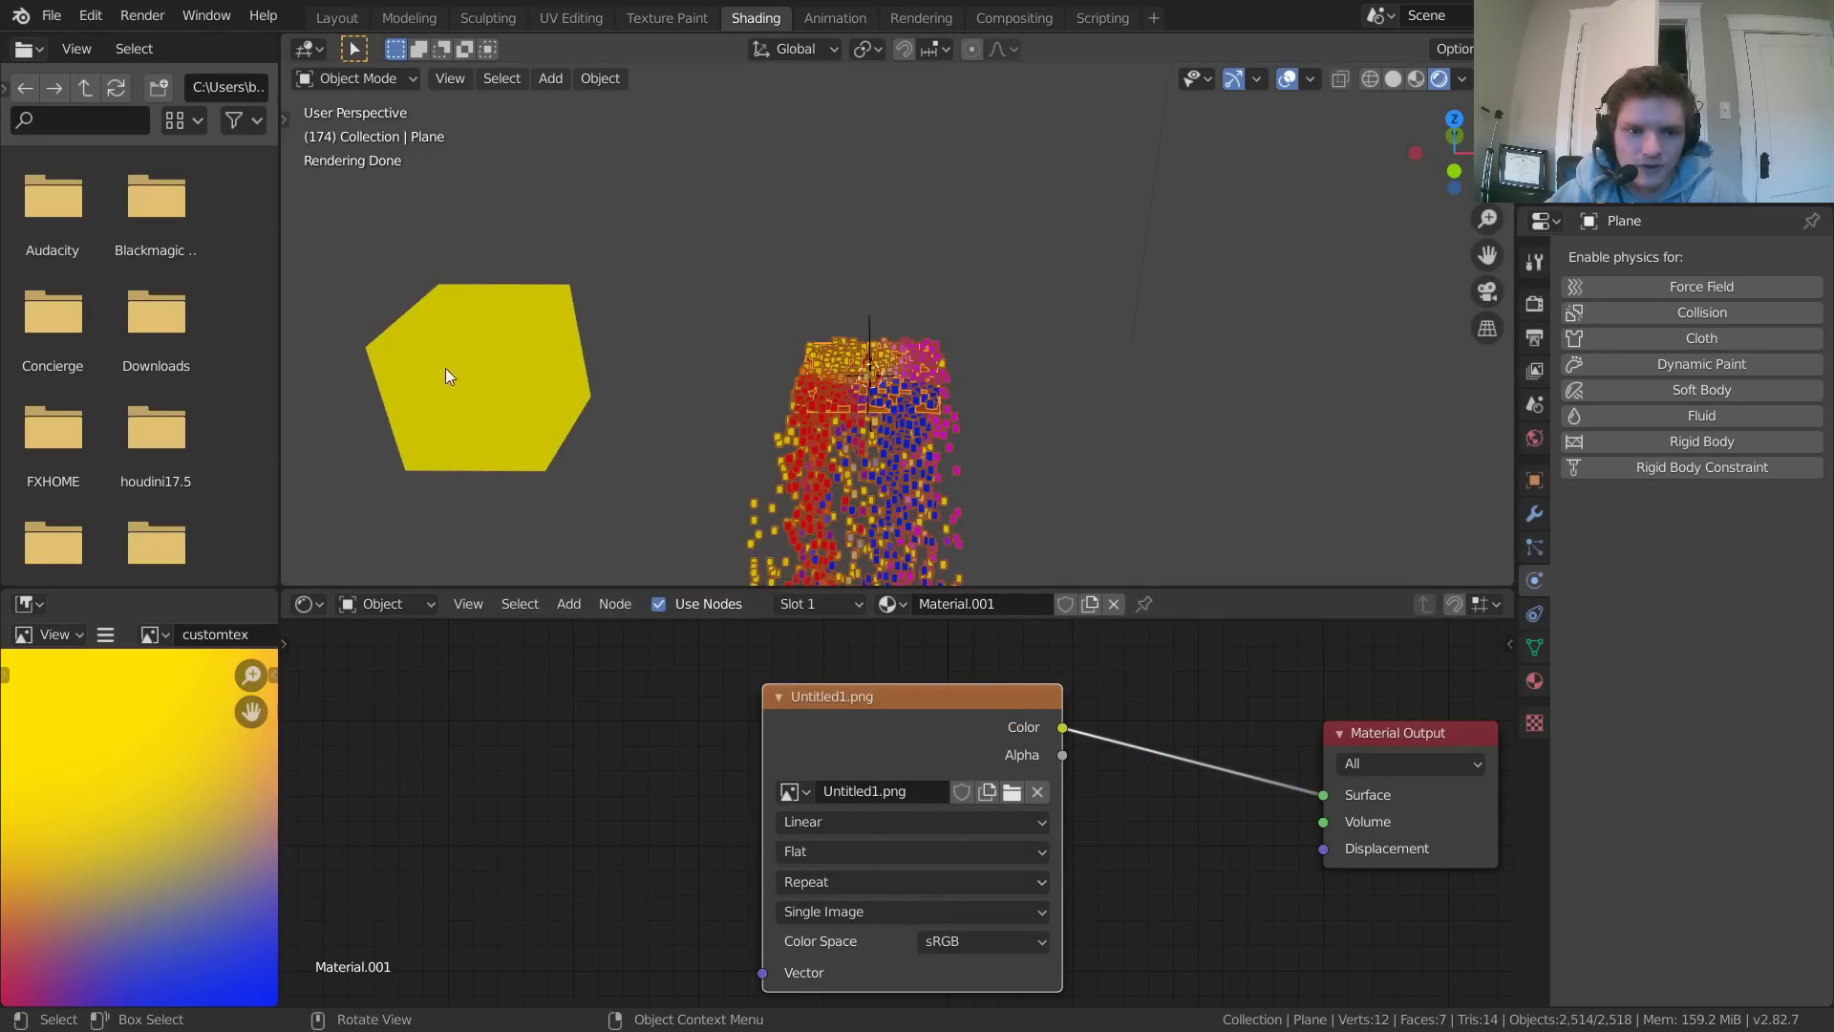
left_click(446, 370)
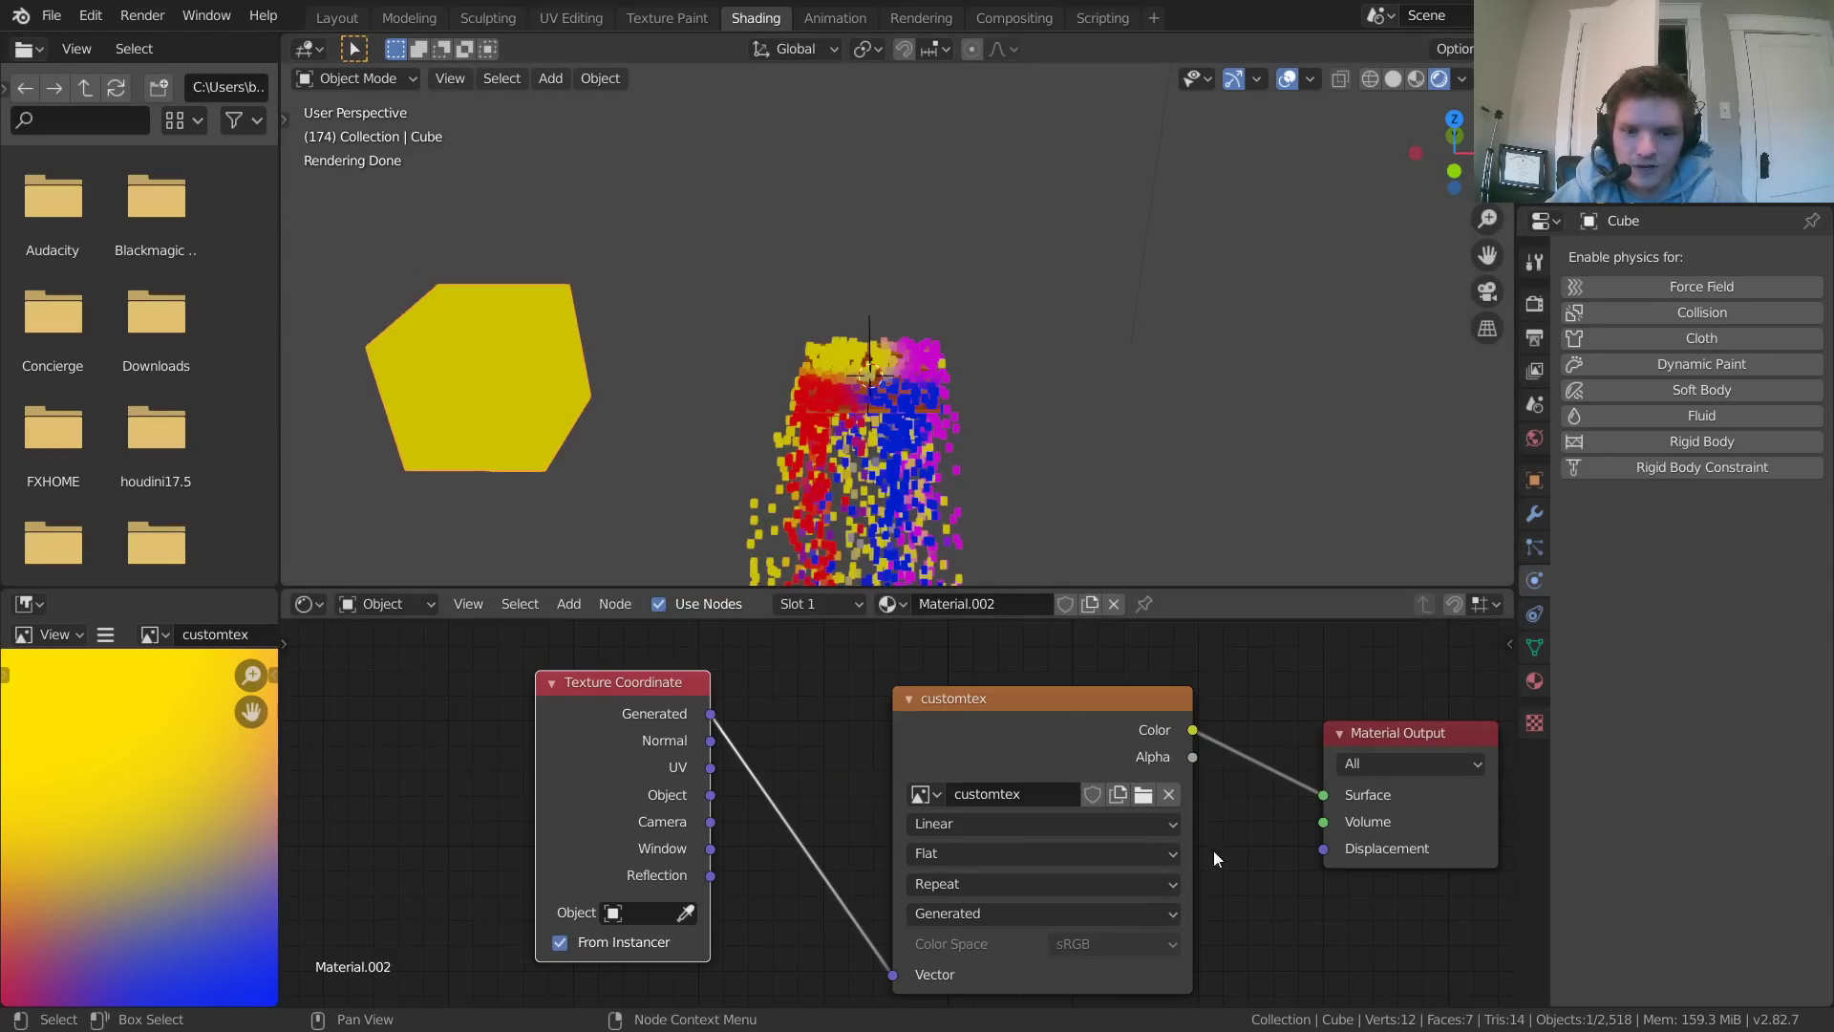
left_click(917, 801)
left_click(993, 618)
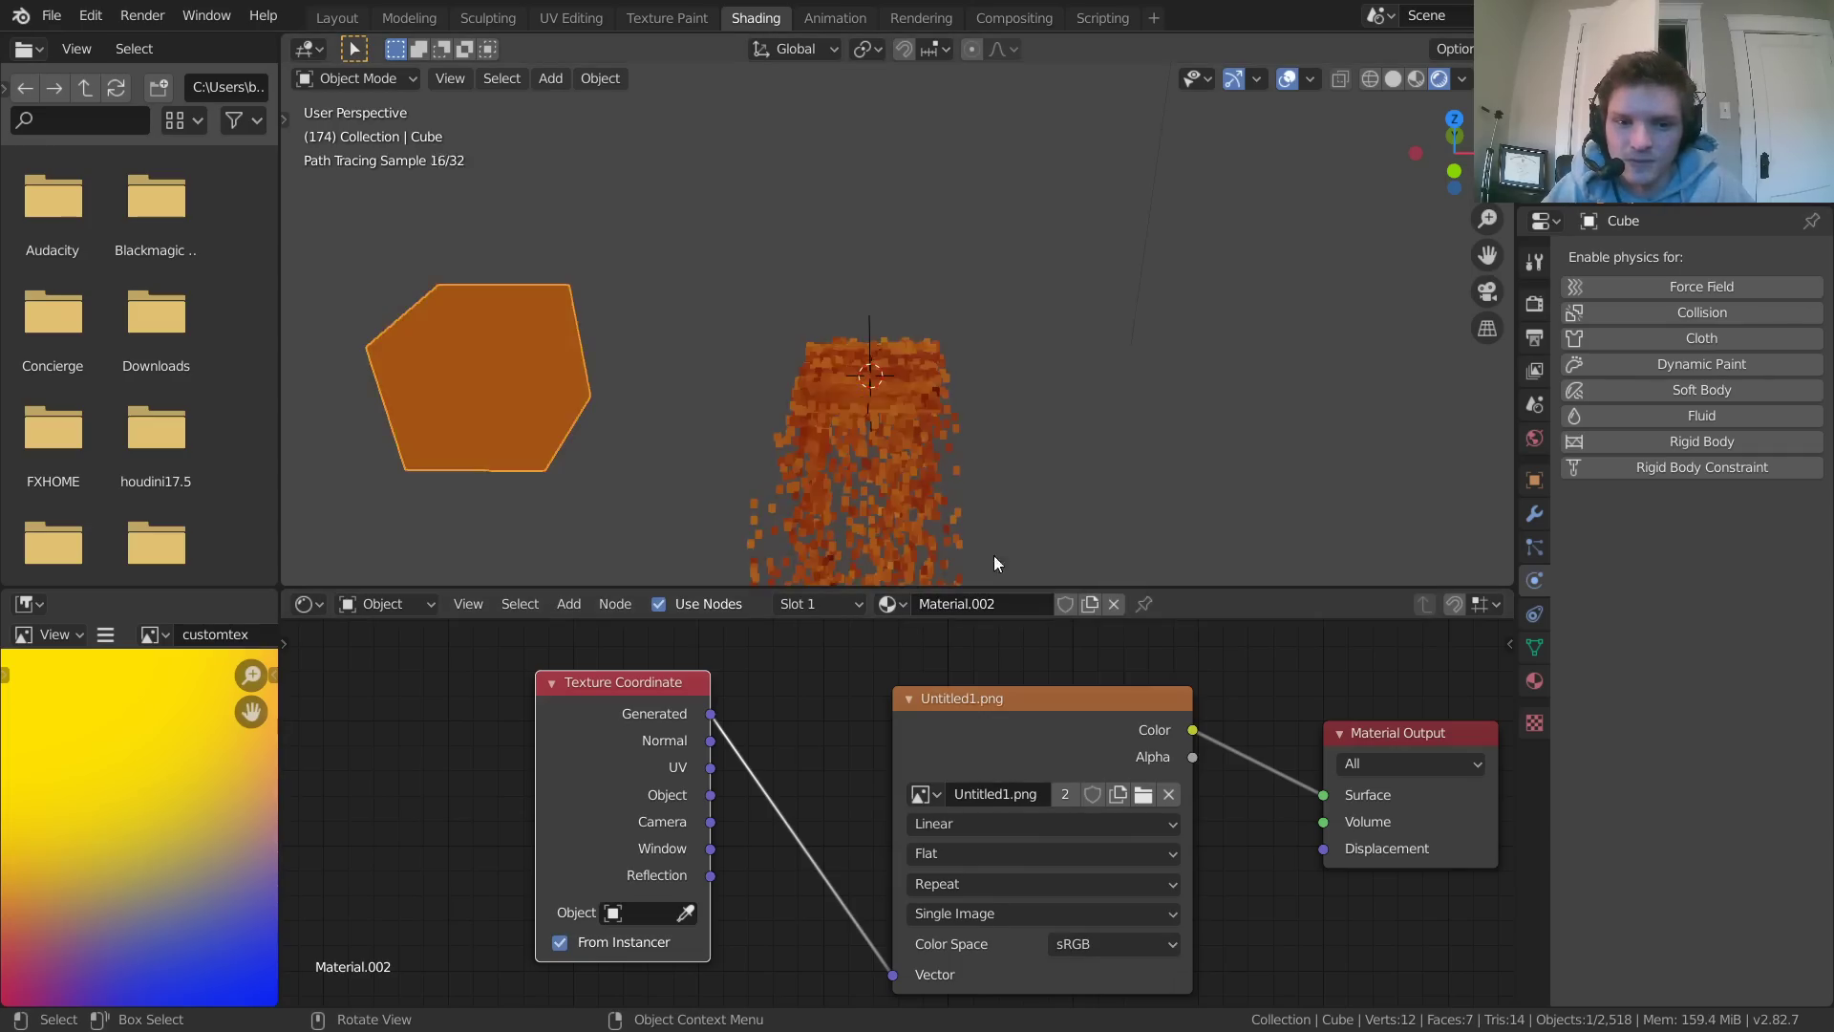
Play the animation and inspect the wood-coloured particles up close
left_click(999, 416)
key("space")
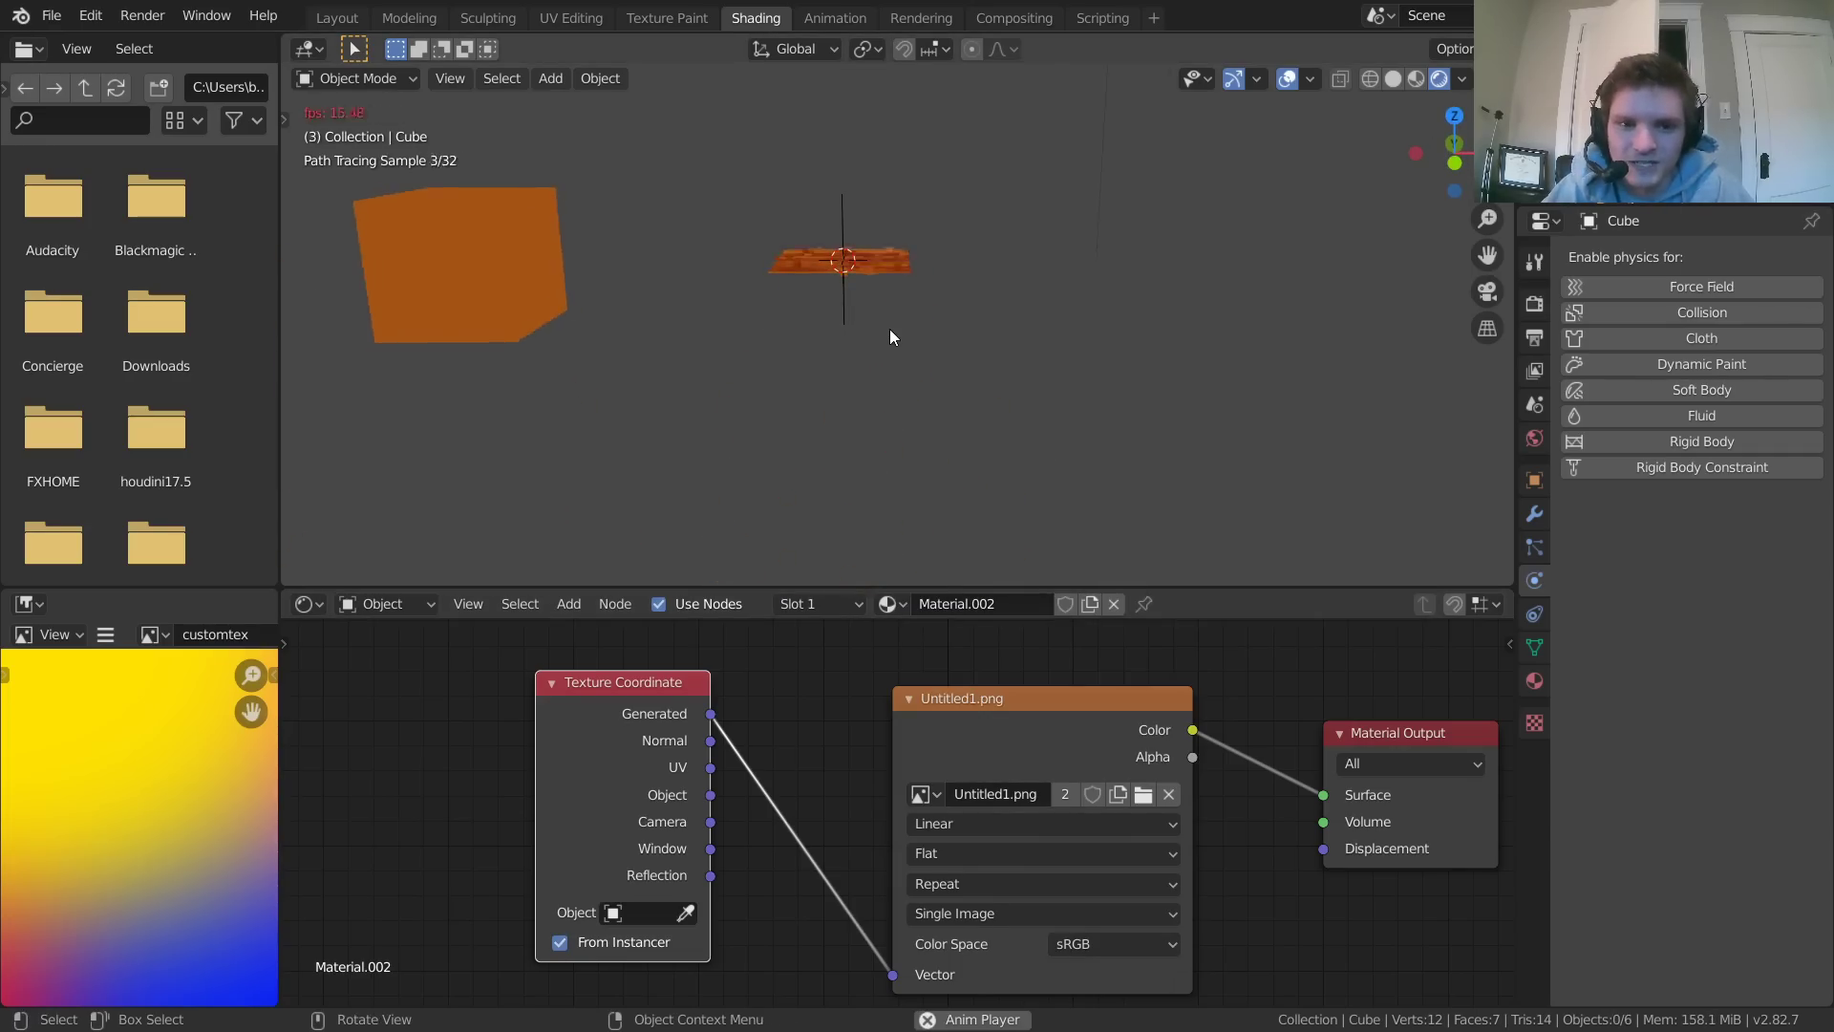
key("space")
scroll(902, 281, "up", 4)
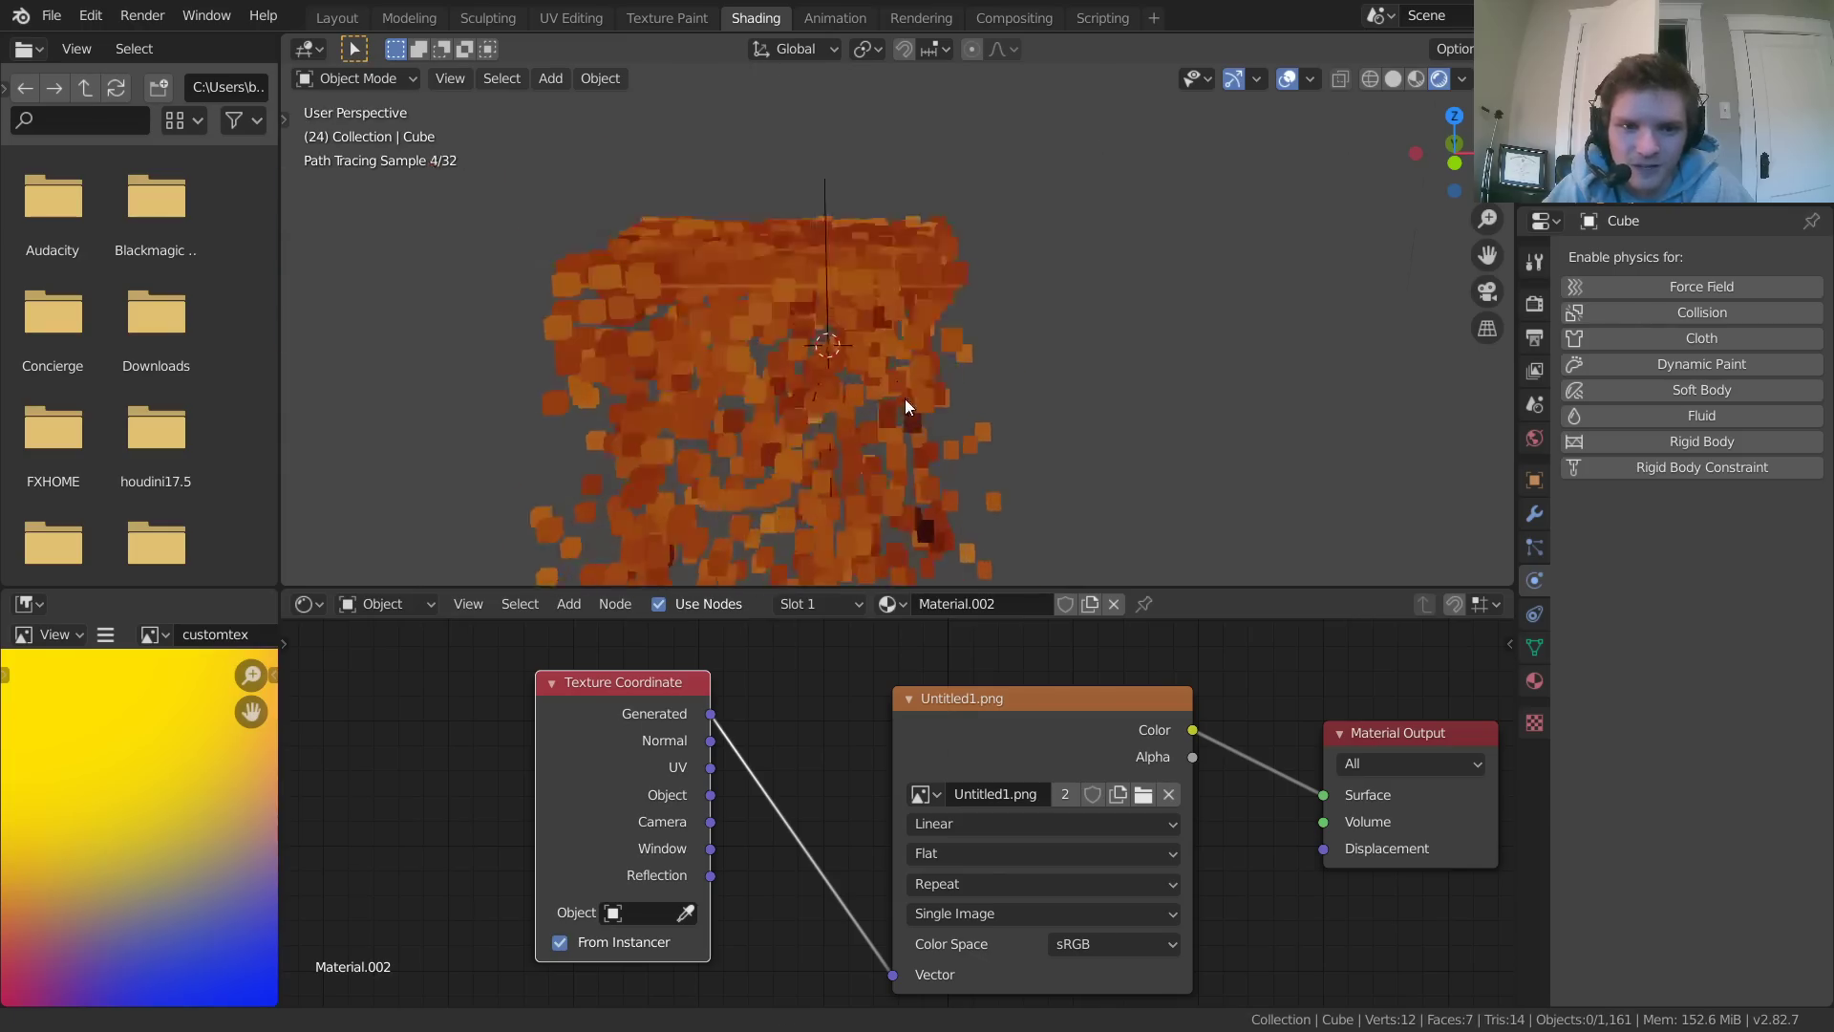
Examine the wood-coloured cubes from above and at different distances to compare them with the emitter's texture
mouse_move(903, 398)
middle_mouse_down()
mouse_move(862, 358)
mouse_move(697, 381)
middle_mouse_up()
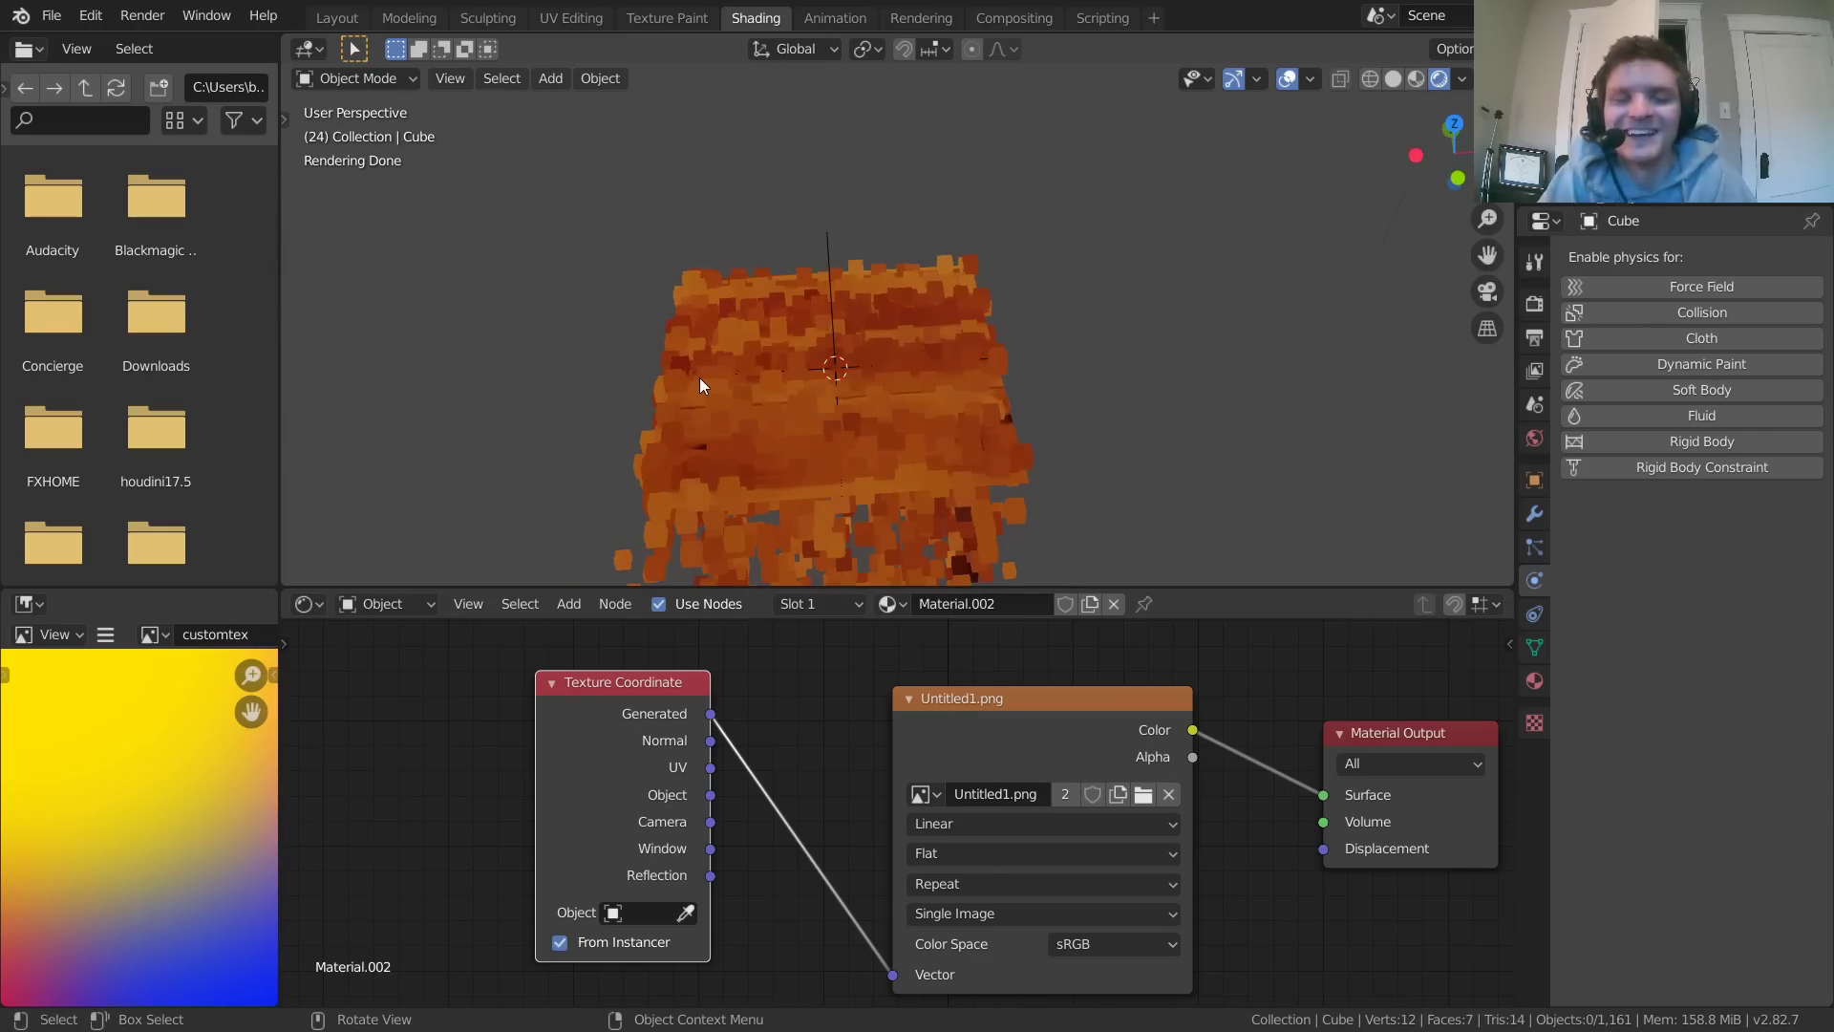
scroll(864, 415, "down", 2)
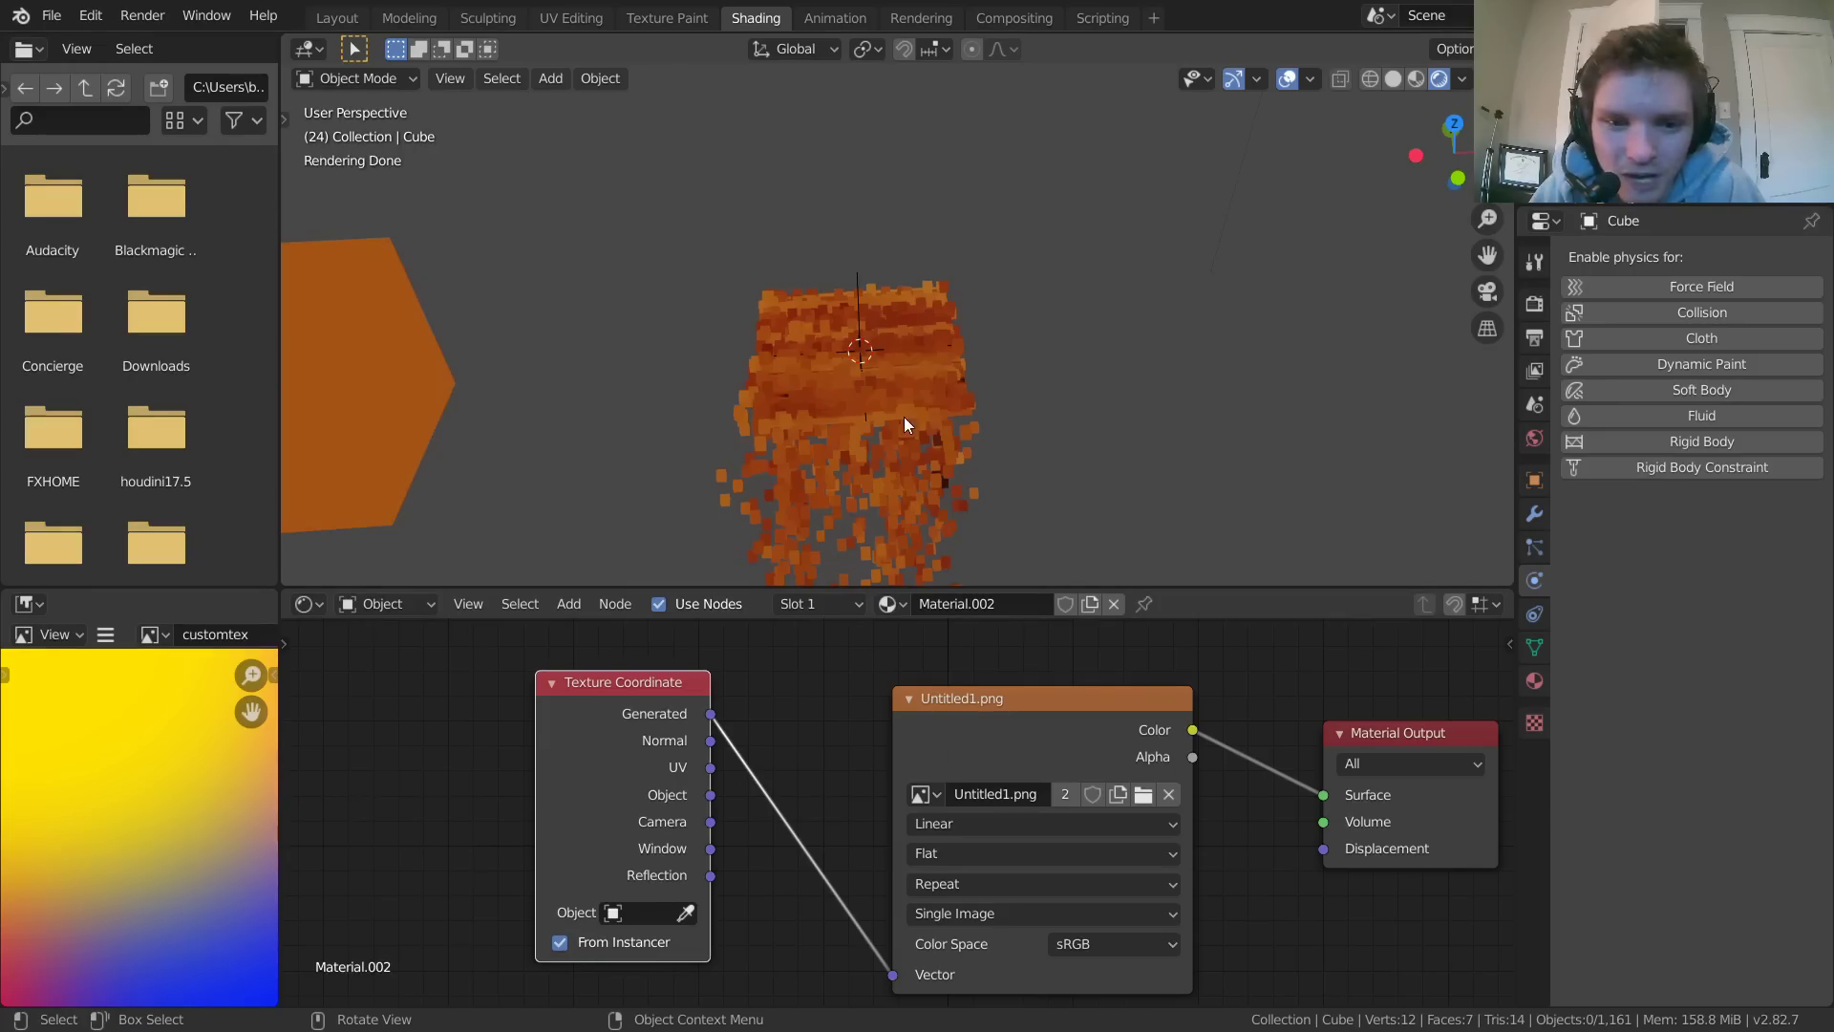
scroll(884, 392, "up", 4)
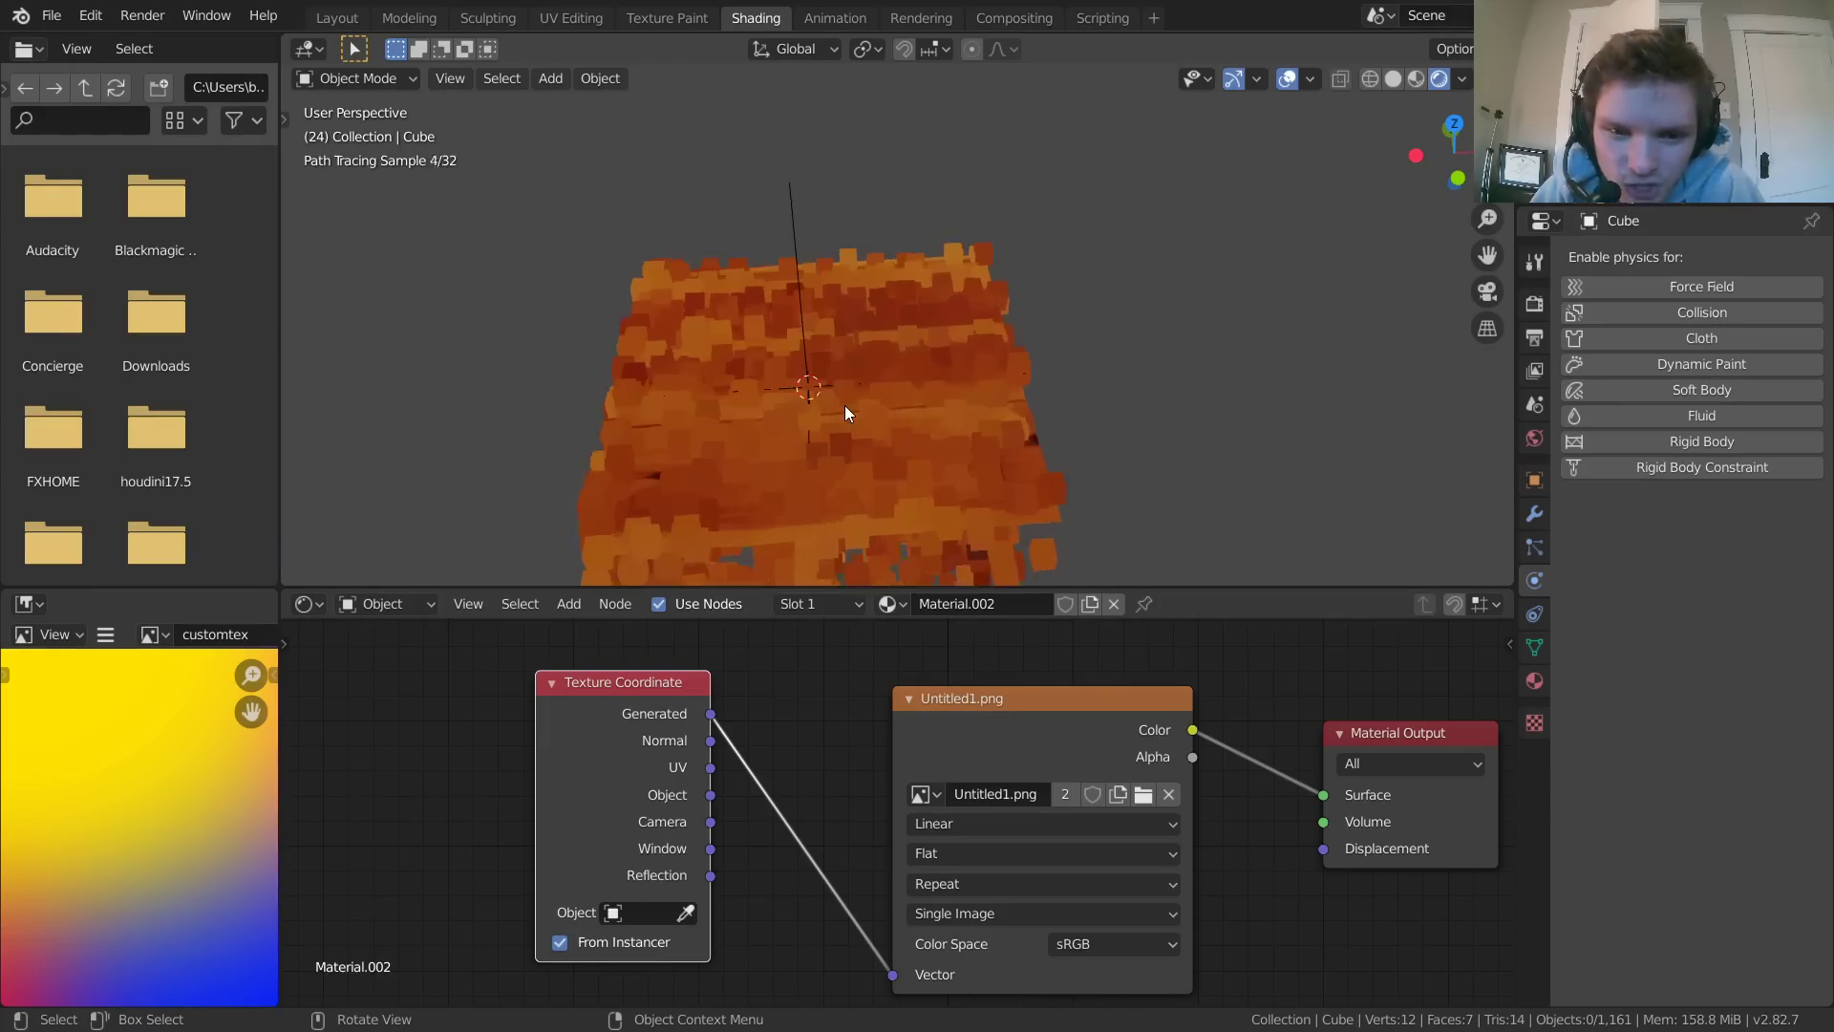
scroll(845, 409, "up", 1)
middle_click_drag(1124, 668, 1045, 663)
mouse_move(965, 707)
left_mouse_down()
mouse_move(916, 712)
mouse_move(930, 711)
left_mouse_up()
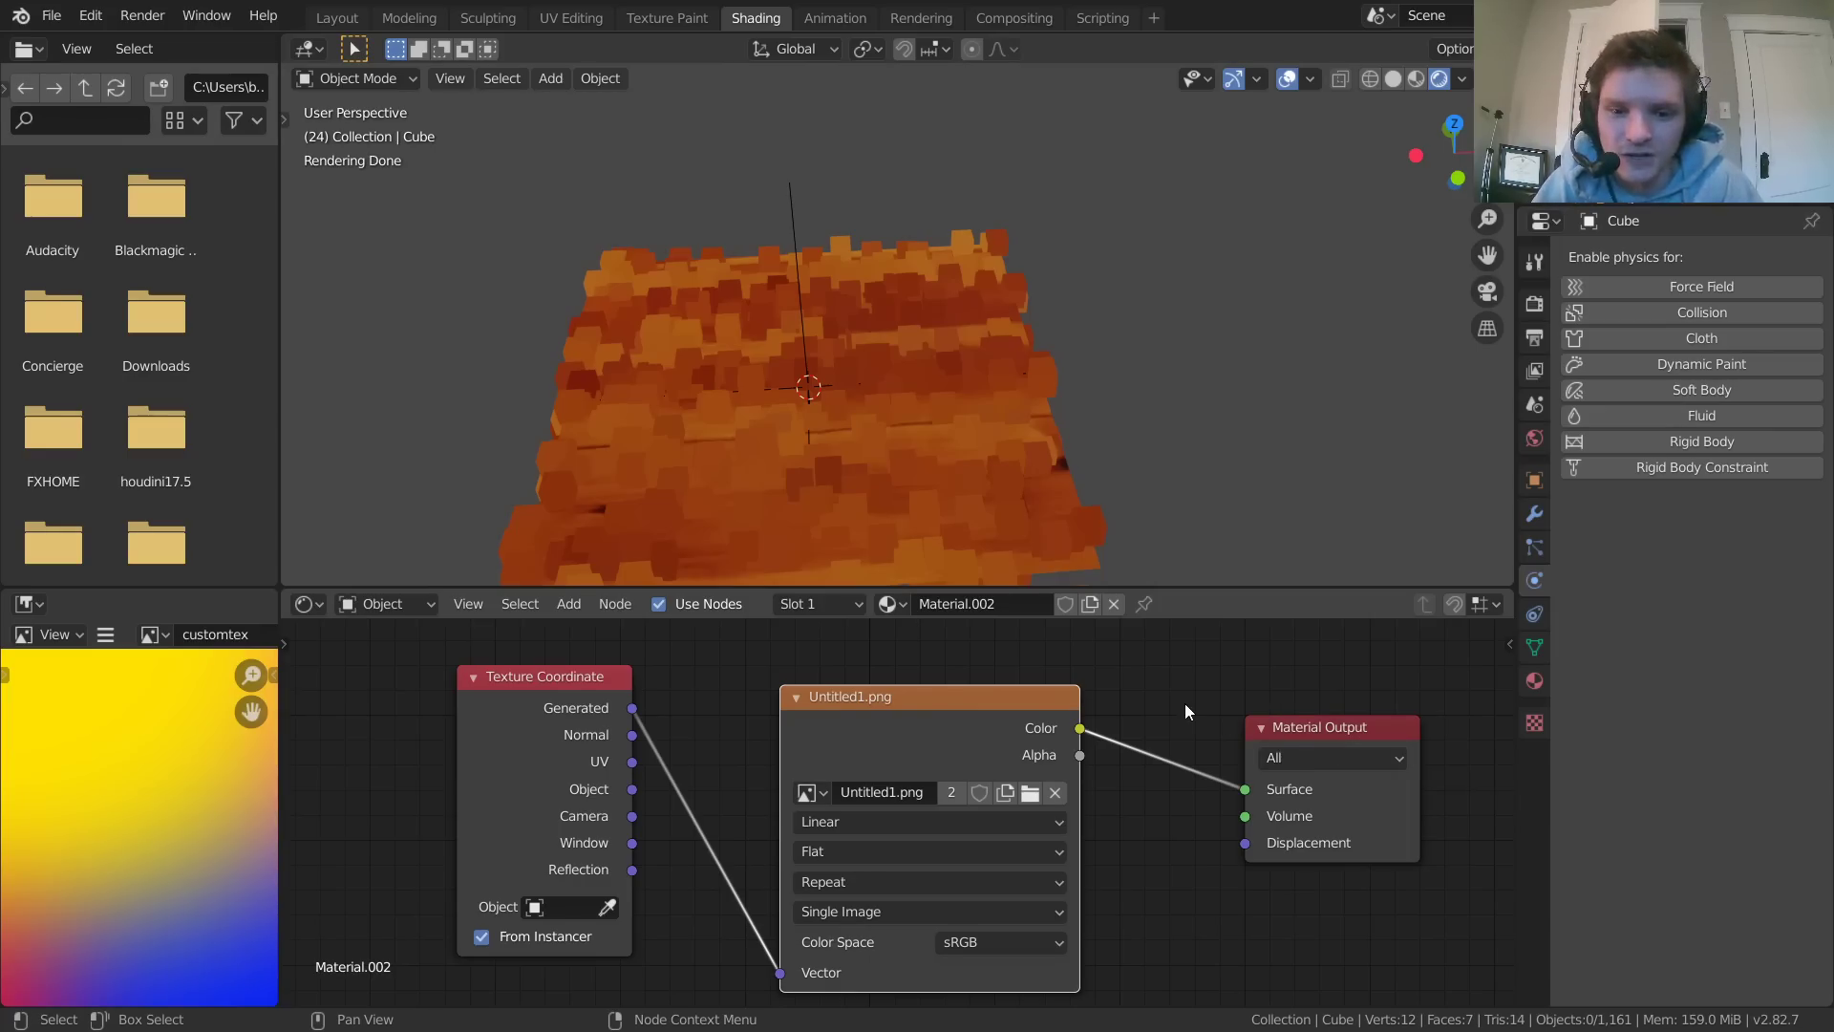
middle_click_drag(1185, 703, 983, 703)
scroll(932, 294, "down", 3)
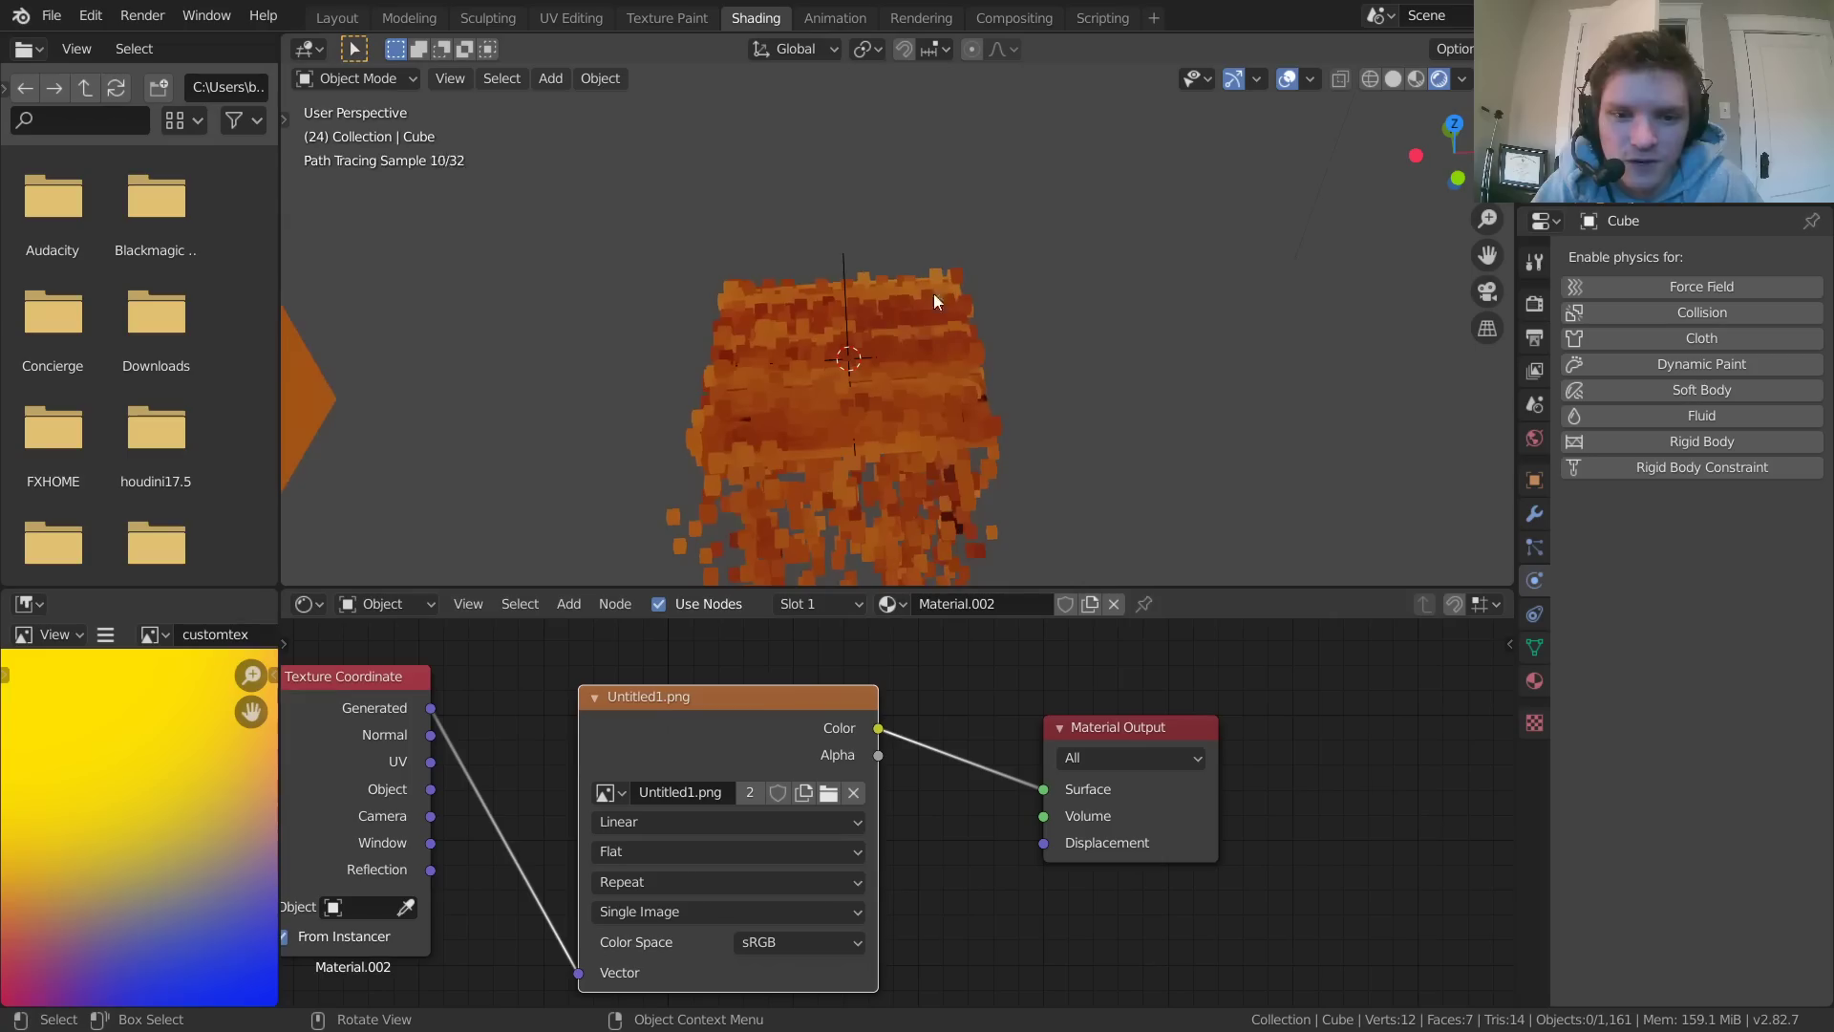
Select the emitting plane and insert a Principled BSDF between its Untitled1.png texture and the Material Output
left_click(911, 373)
scroll(902, 402, "up", 3)
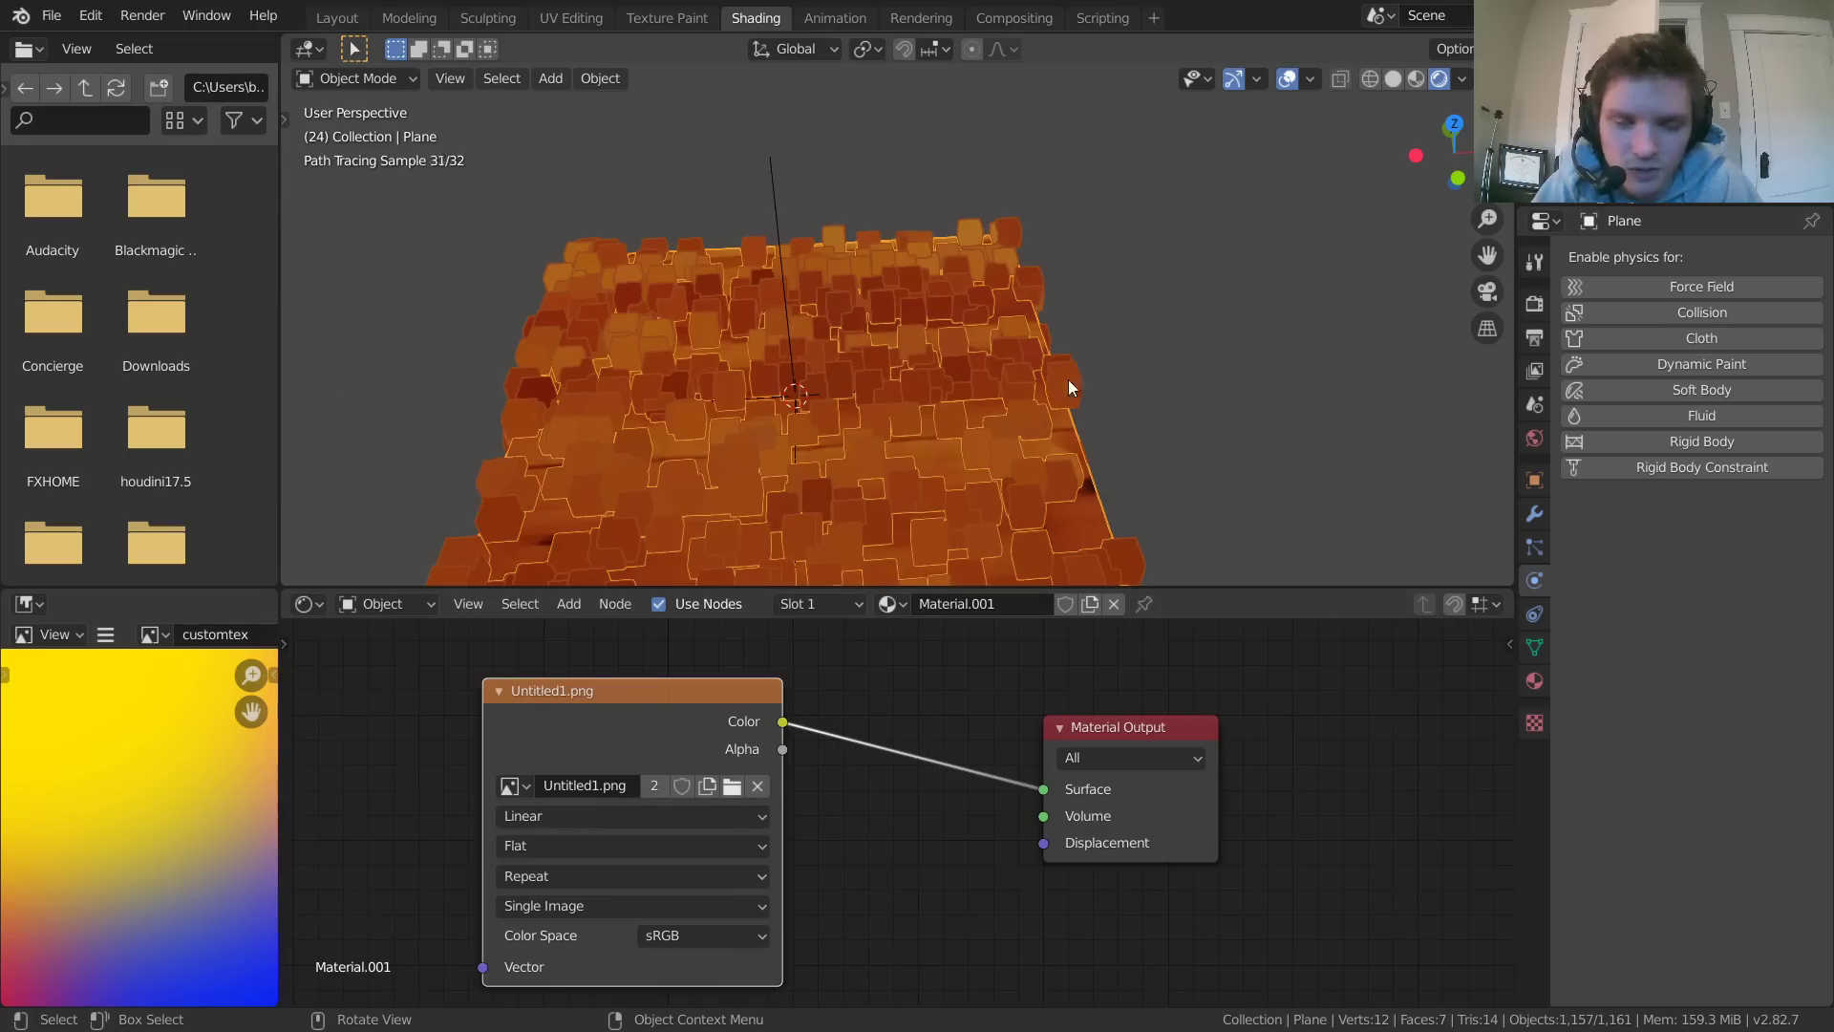
scroll(867, 362, "up", 2)
key("shift+a")
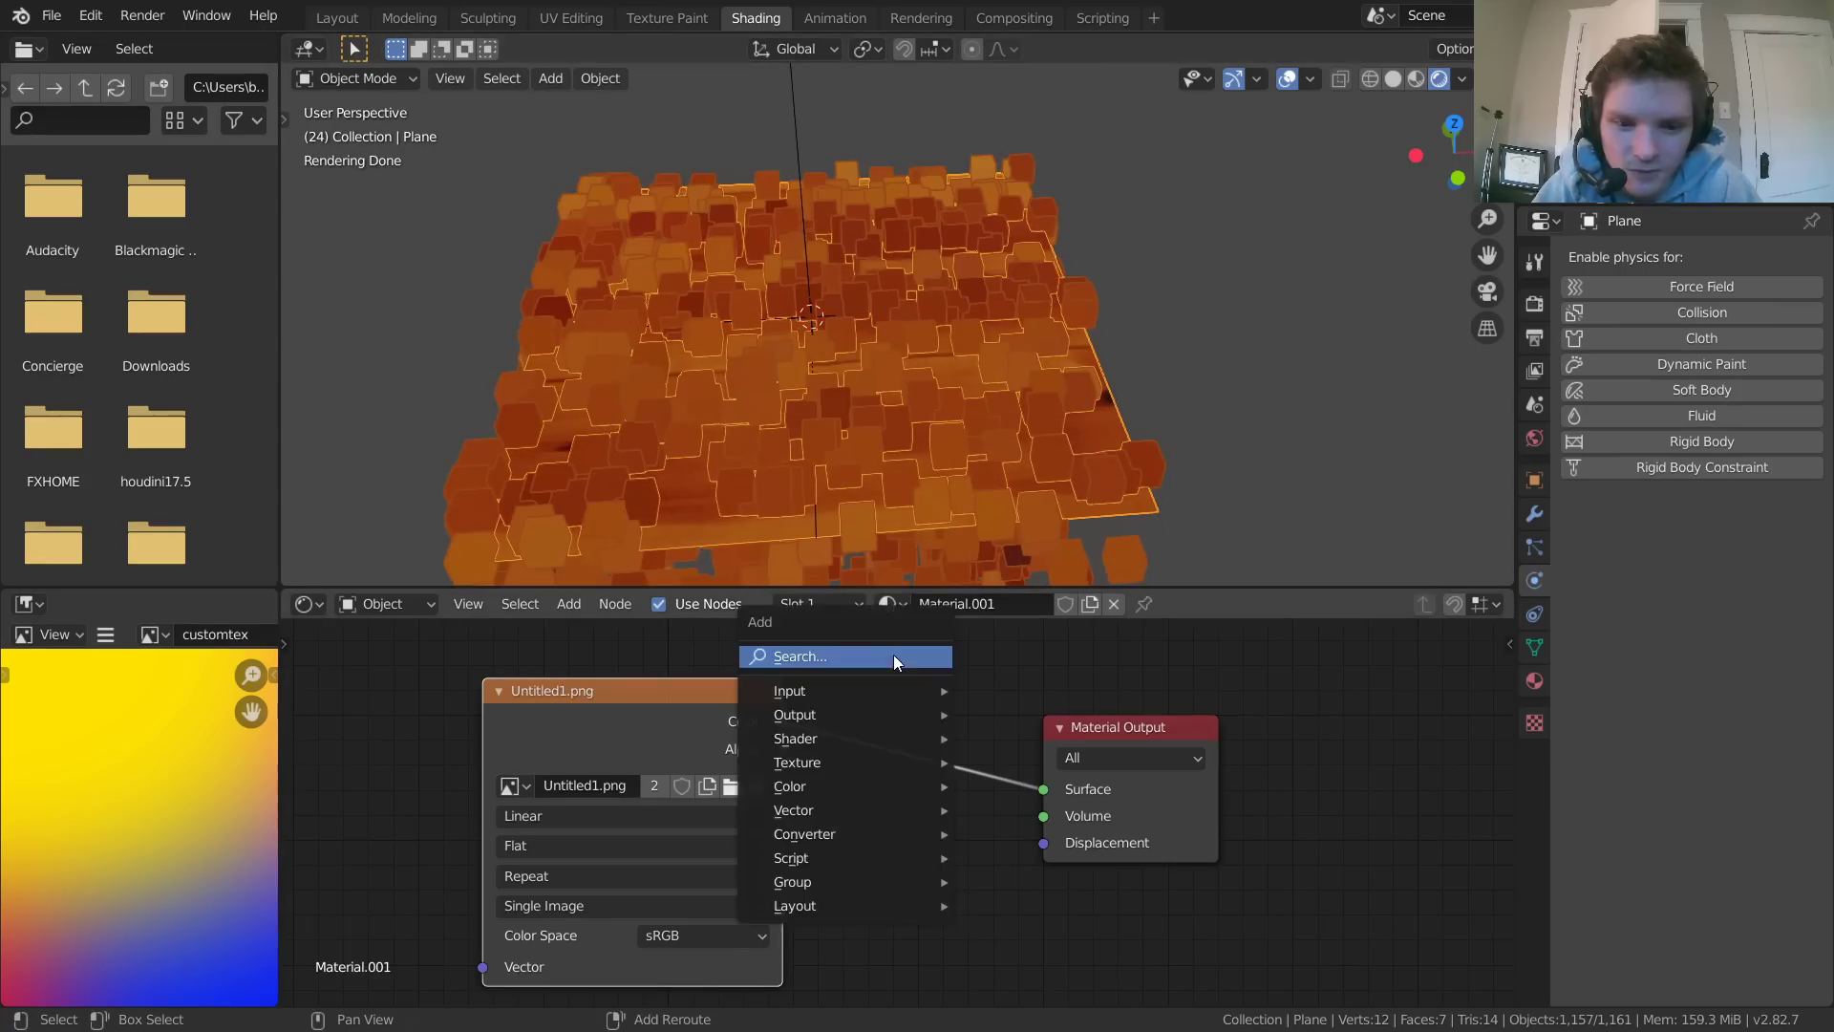
left_click(892, 655)
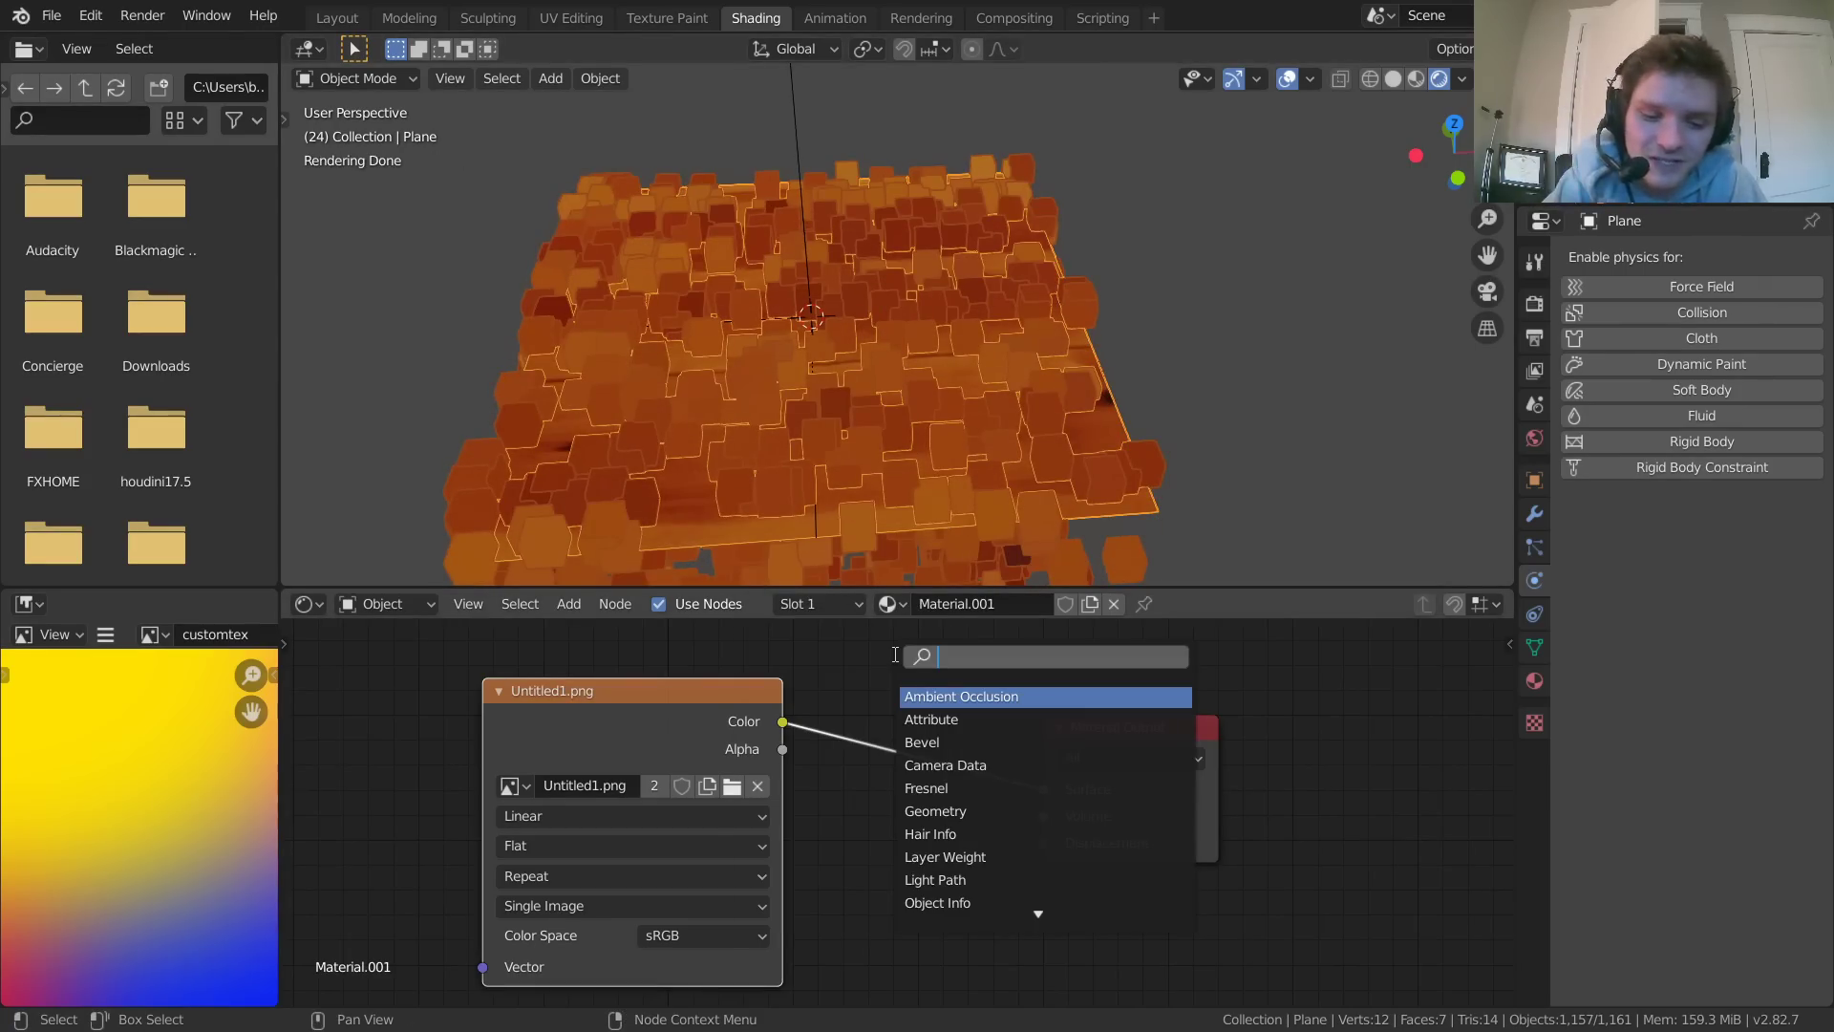
type("prin")
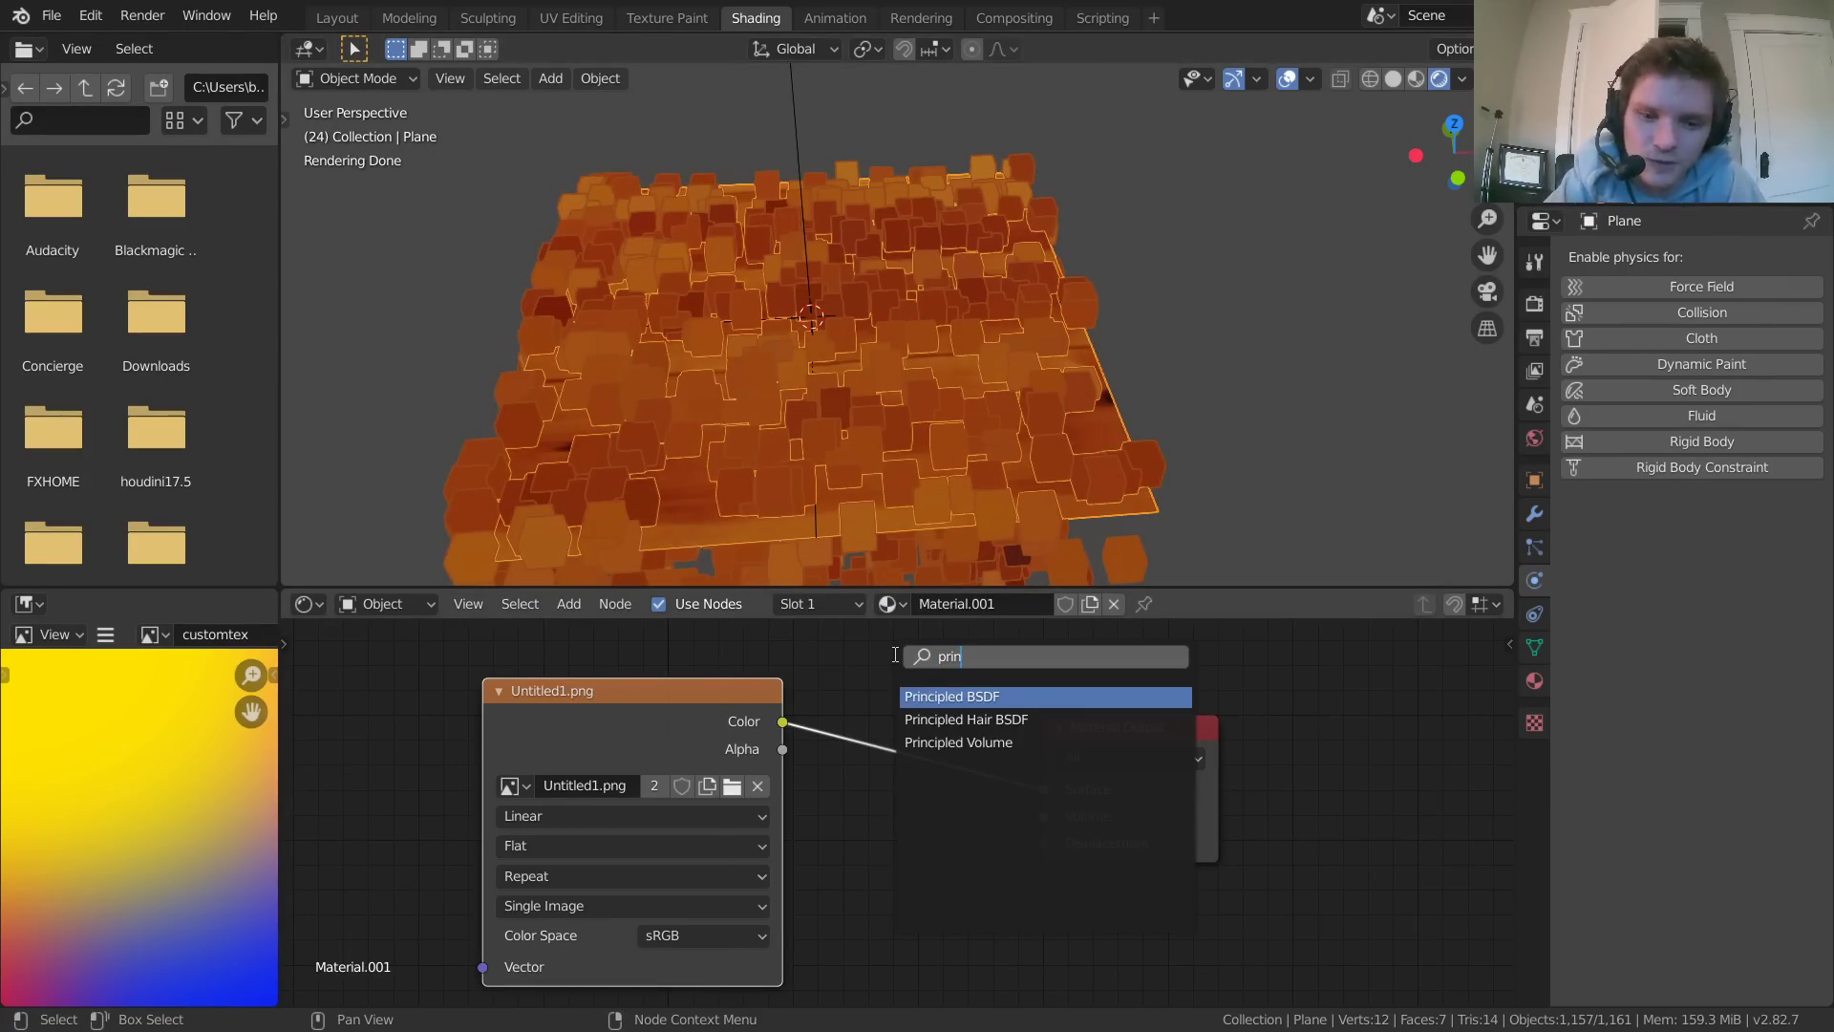
key("Return")
left_click(998, 660)
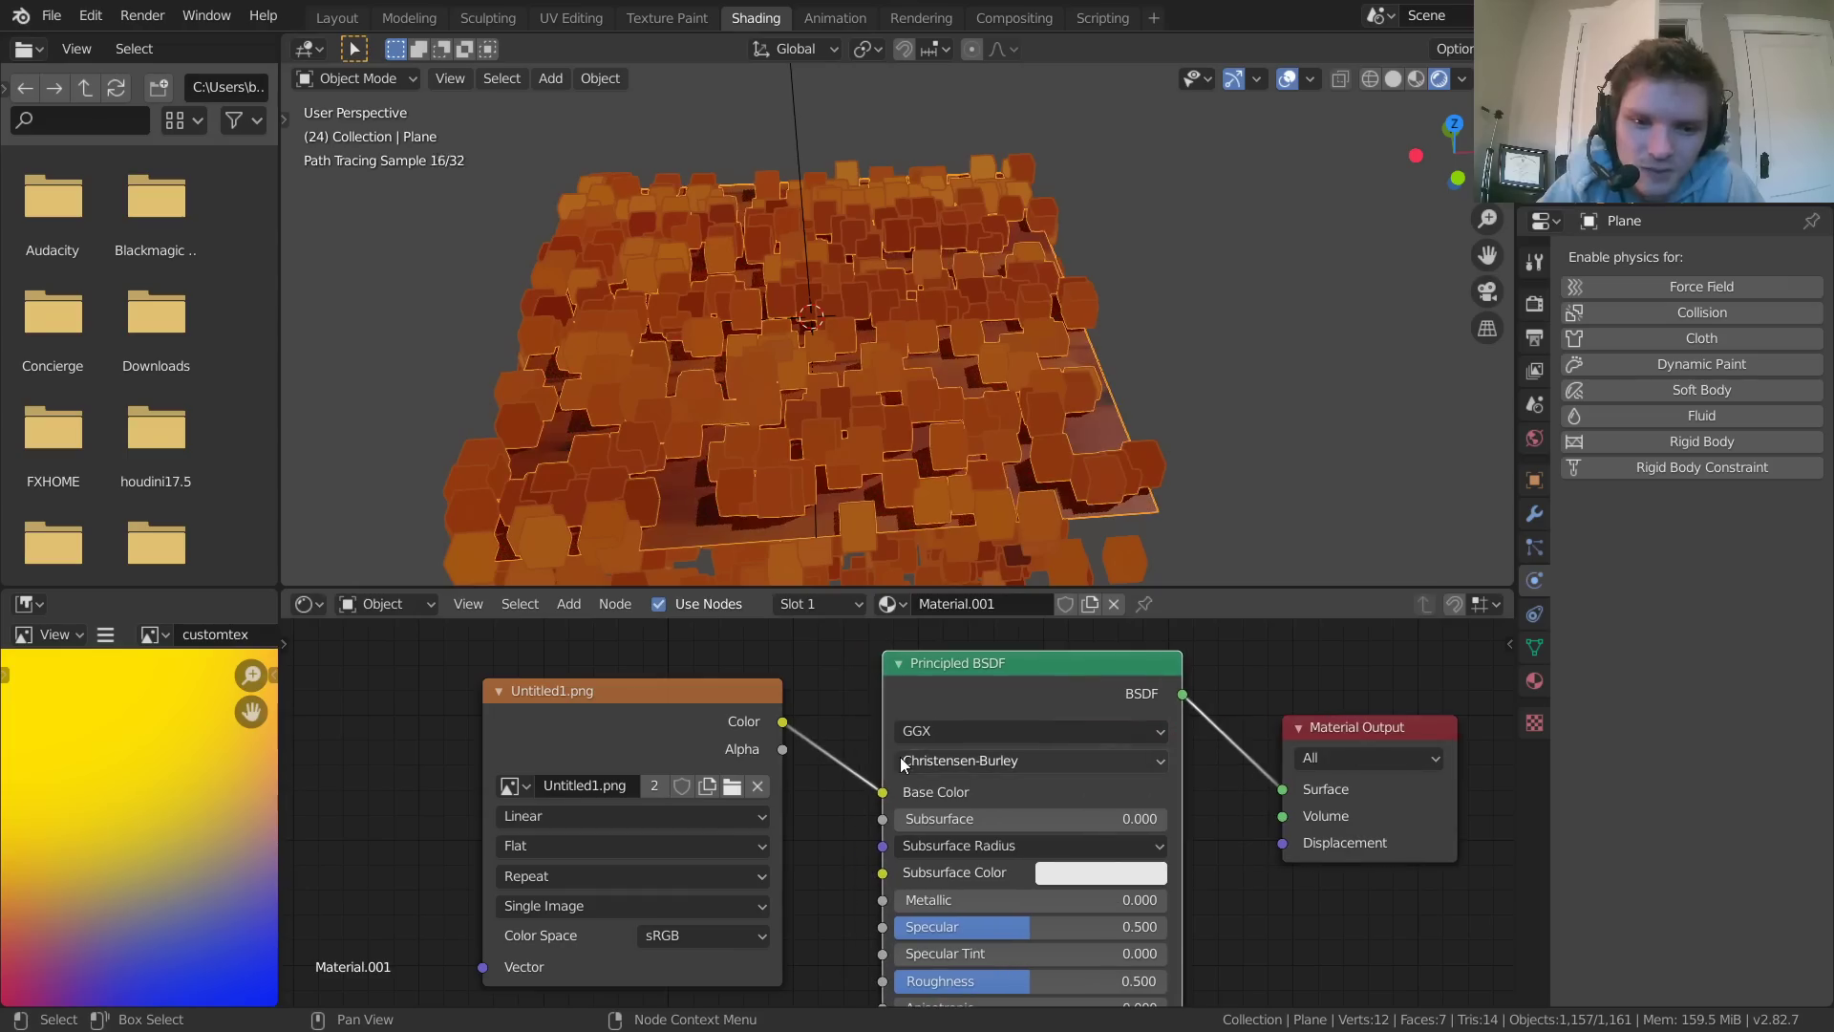
Inspect the shaded plane and its emitted cubes up close and from a lower angle
left_click(1207, 354)
middle_click_drag(1208, 354, 1144, 419)
scroll(1145, 418, "up", 5)
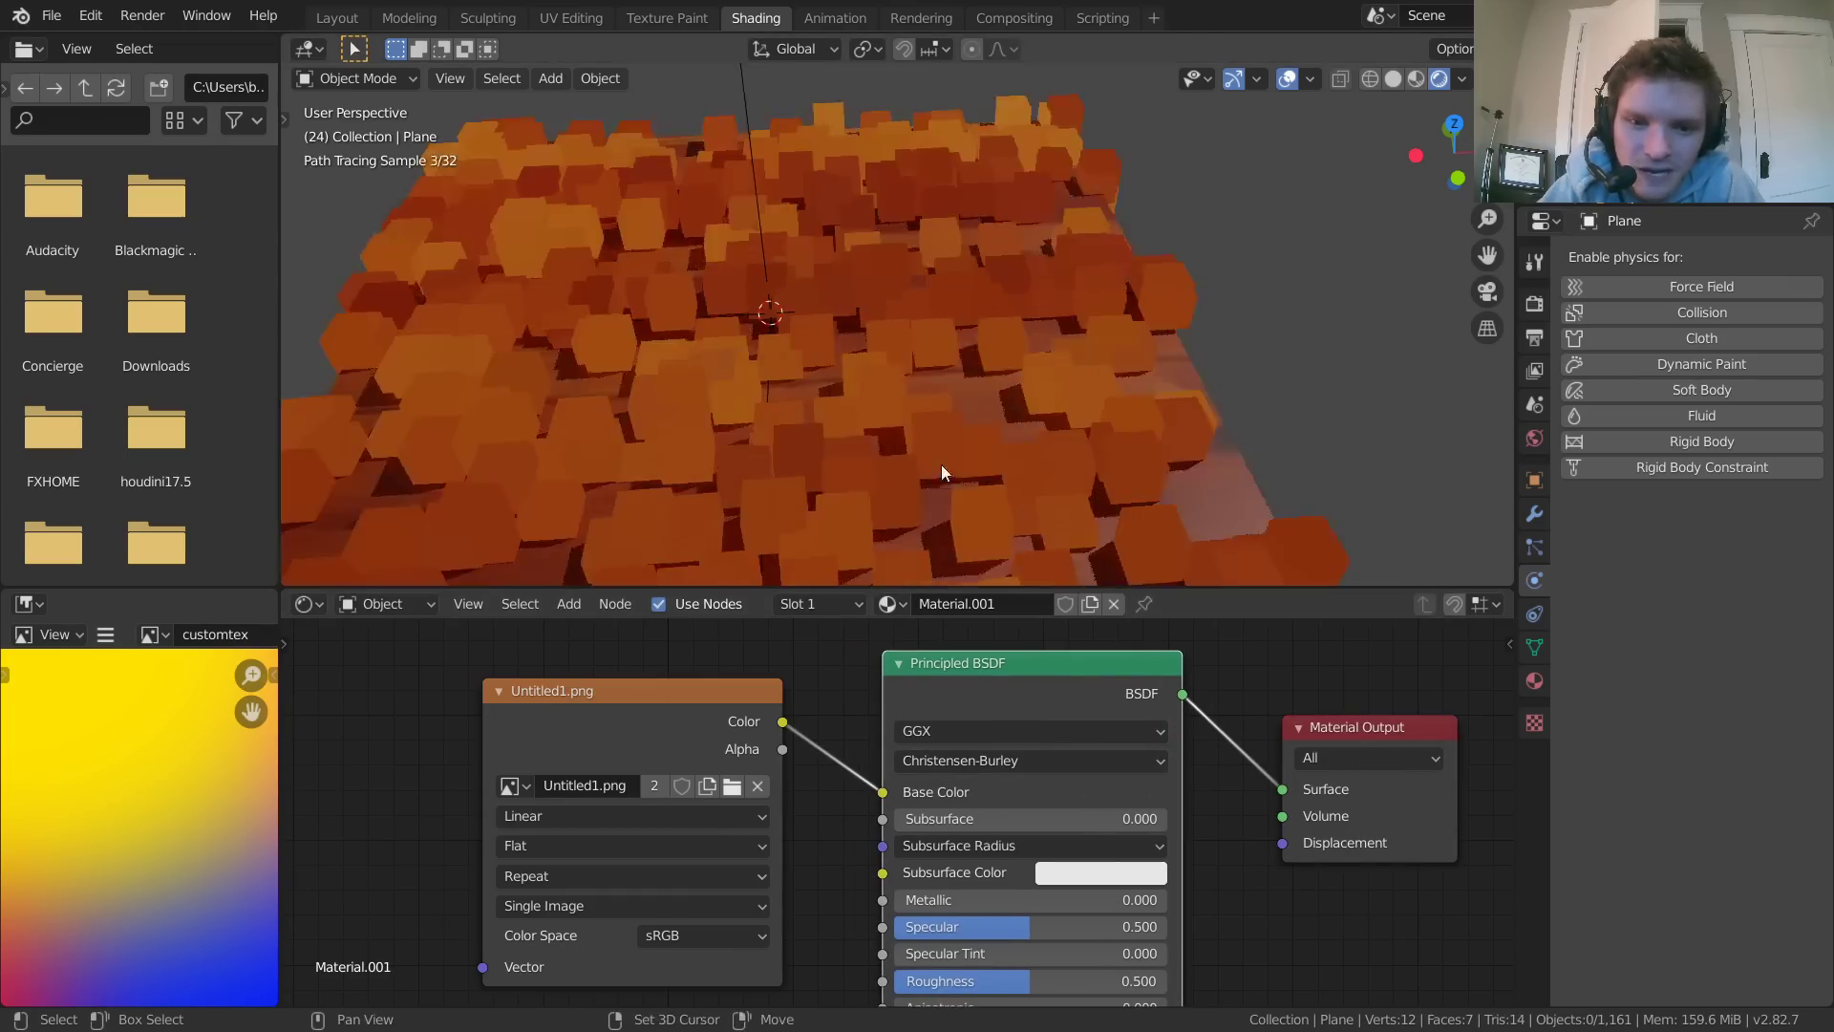
middle_click_drag(828, 417, 797, 470)
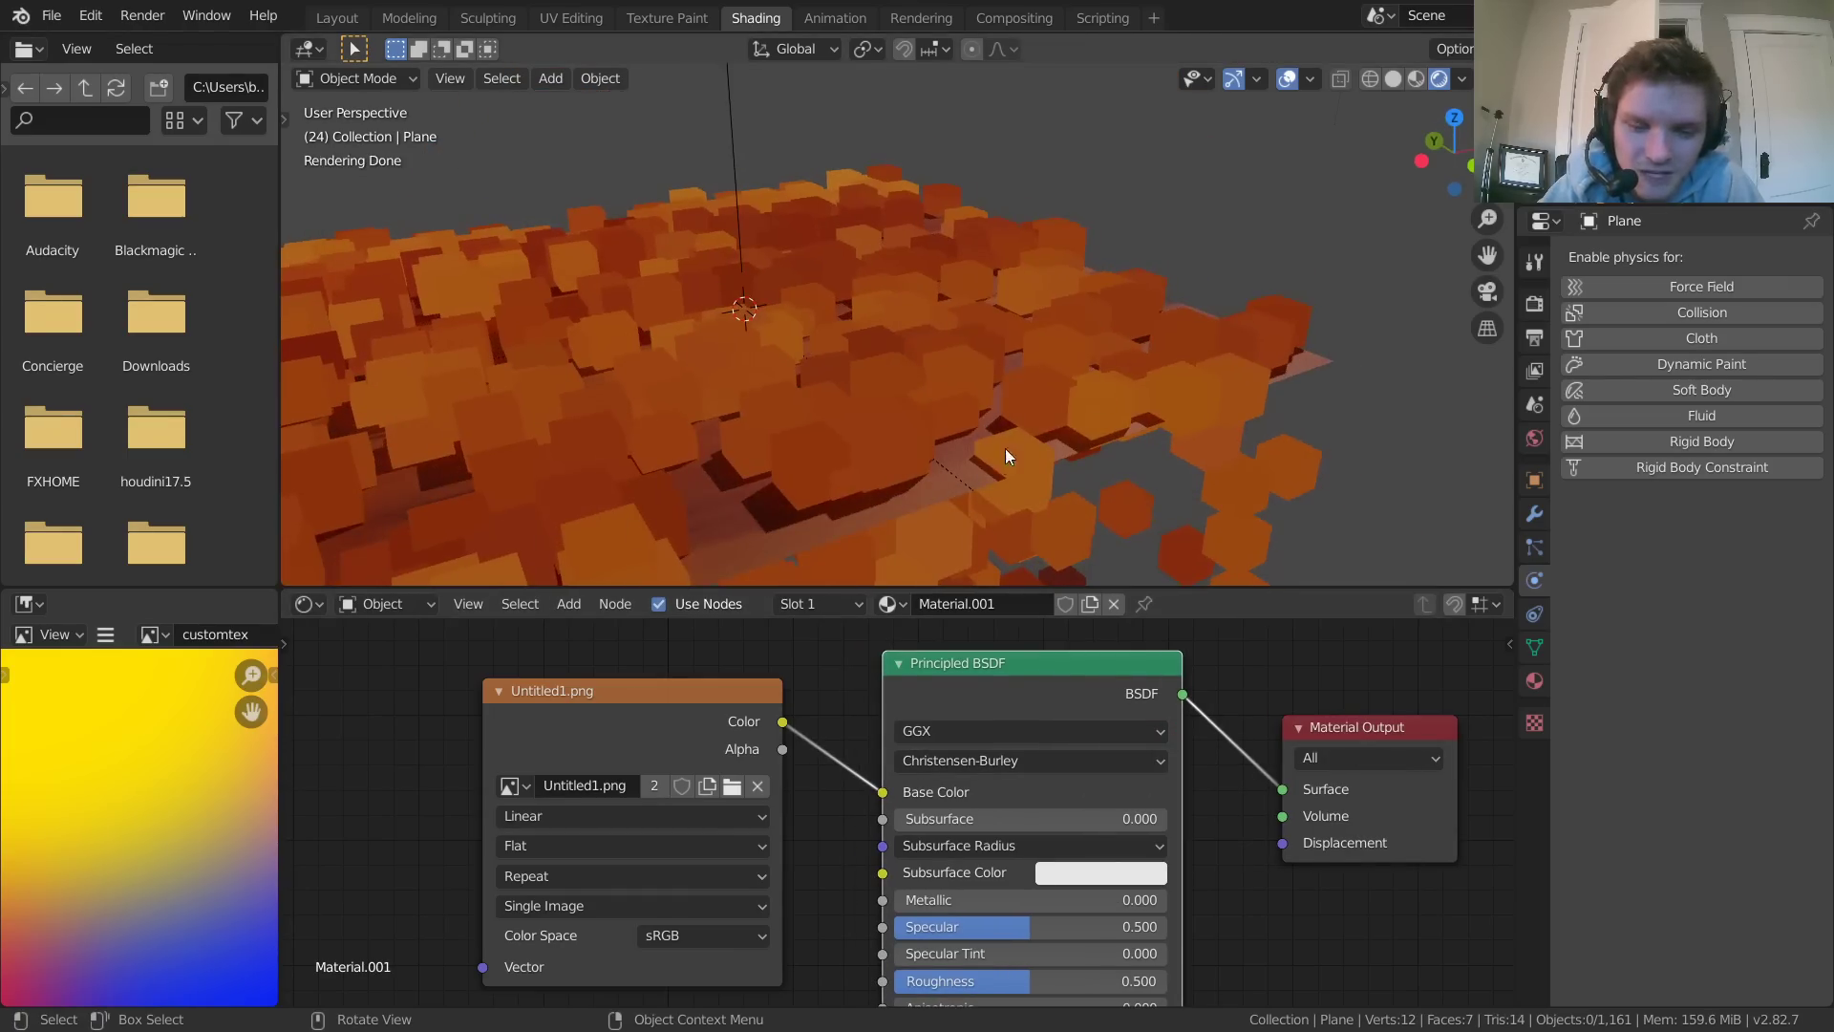
scroll(905, 340, "down", 5)
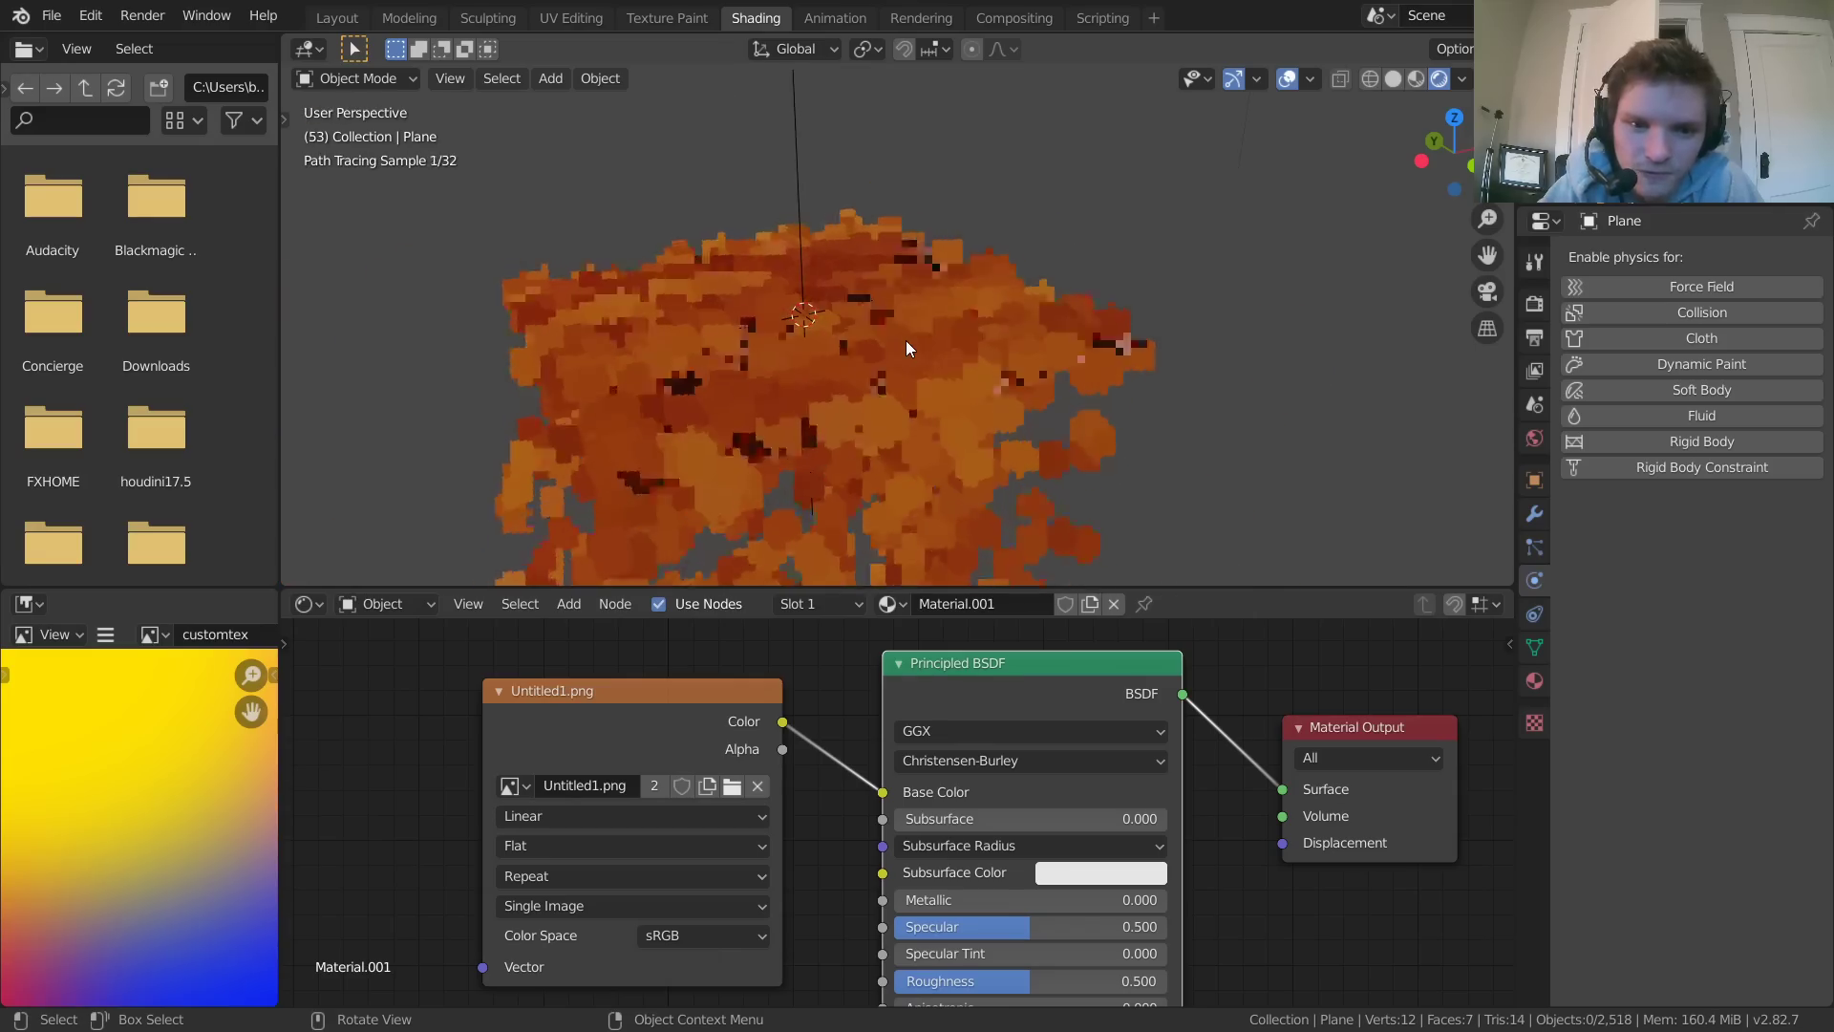
Select the large cube and insert a Principled BSDF between its Untitled1.png texture and the Material Output
middle_click_drag(493, 360, 762, 312)
left_click(316, 436)
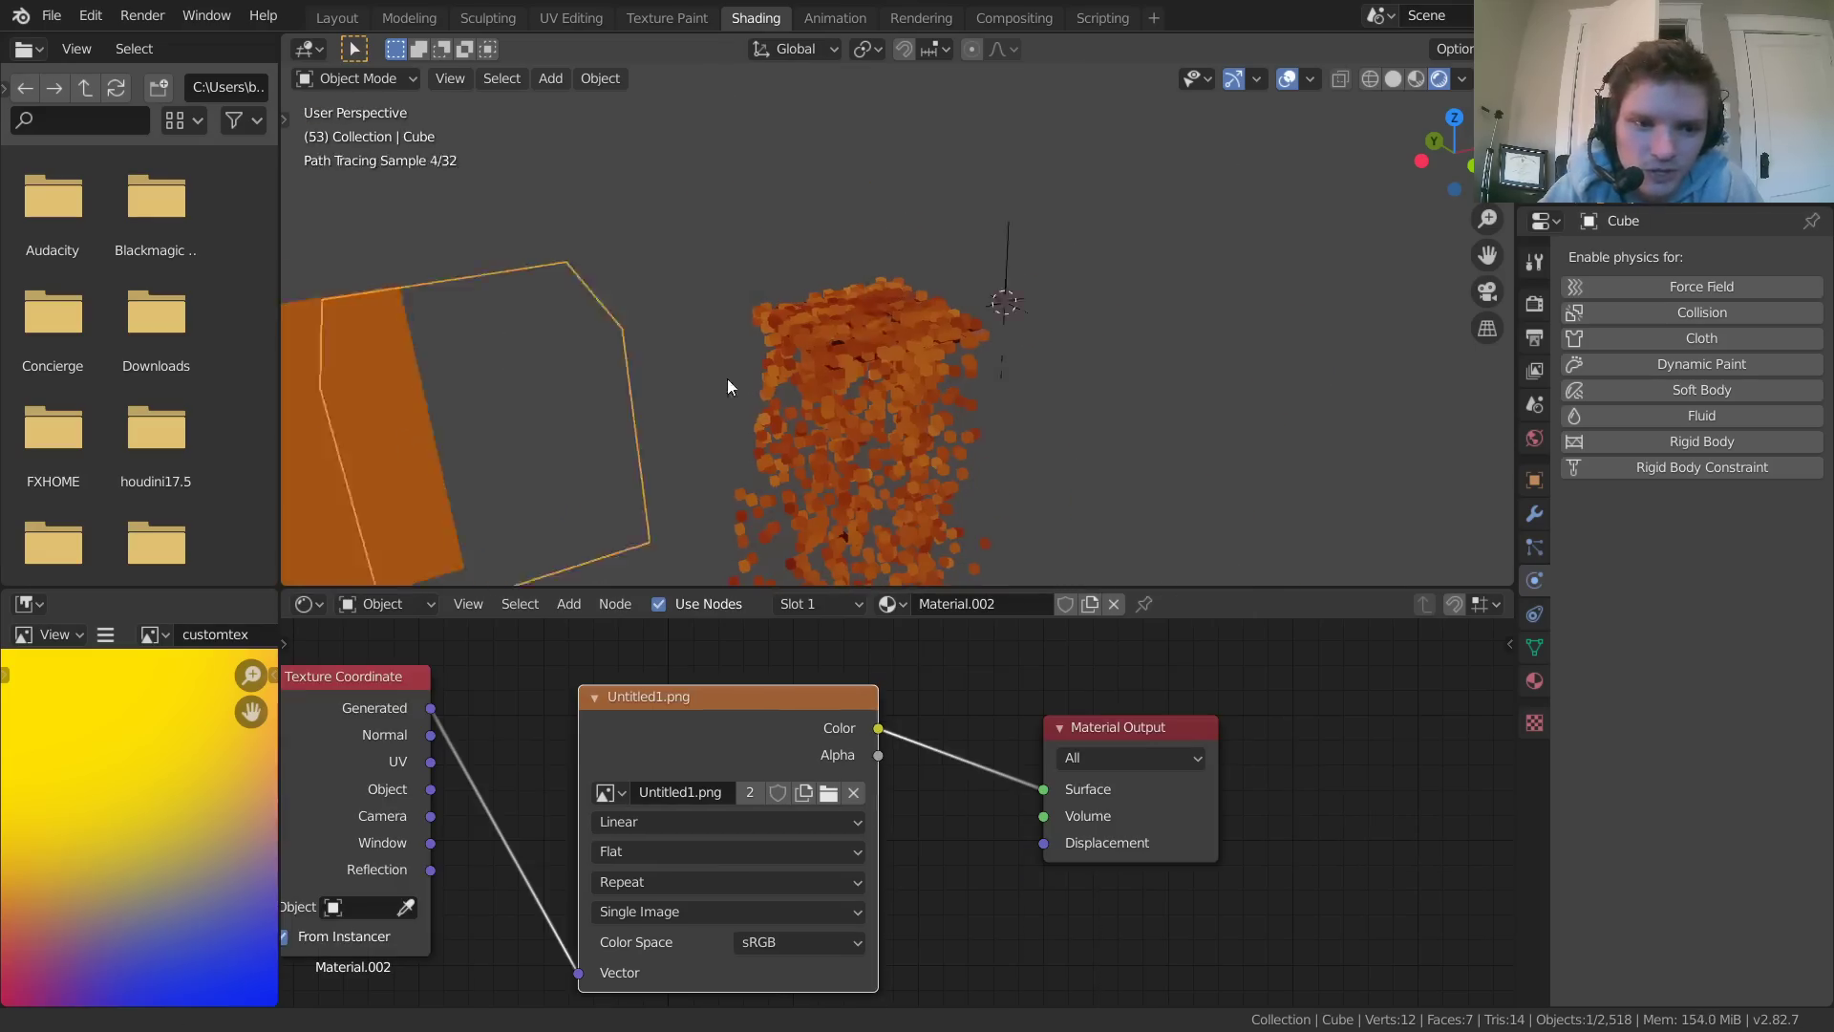
middle_click_drag(726, 378, 906, 340)
middle_click_drag(474, 772, 581, 688)
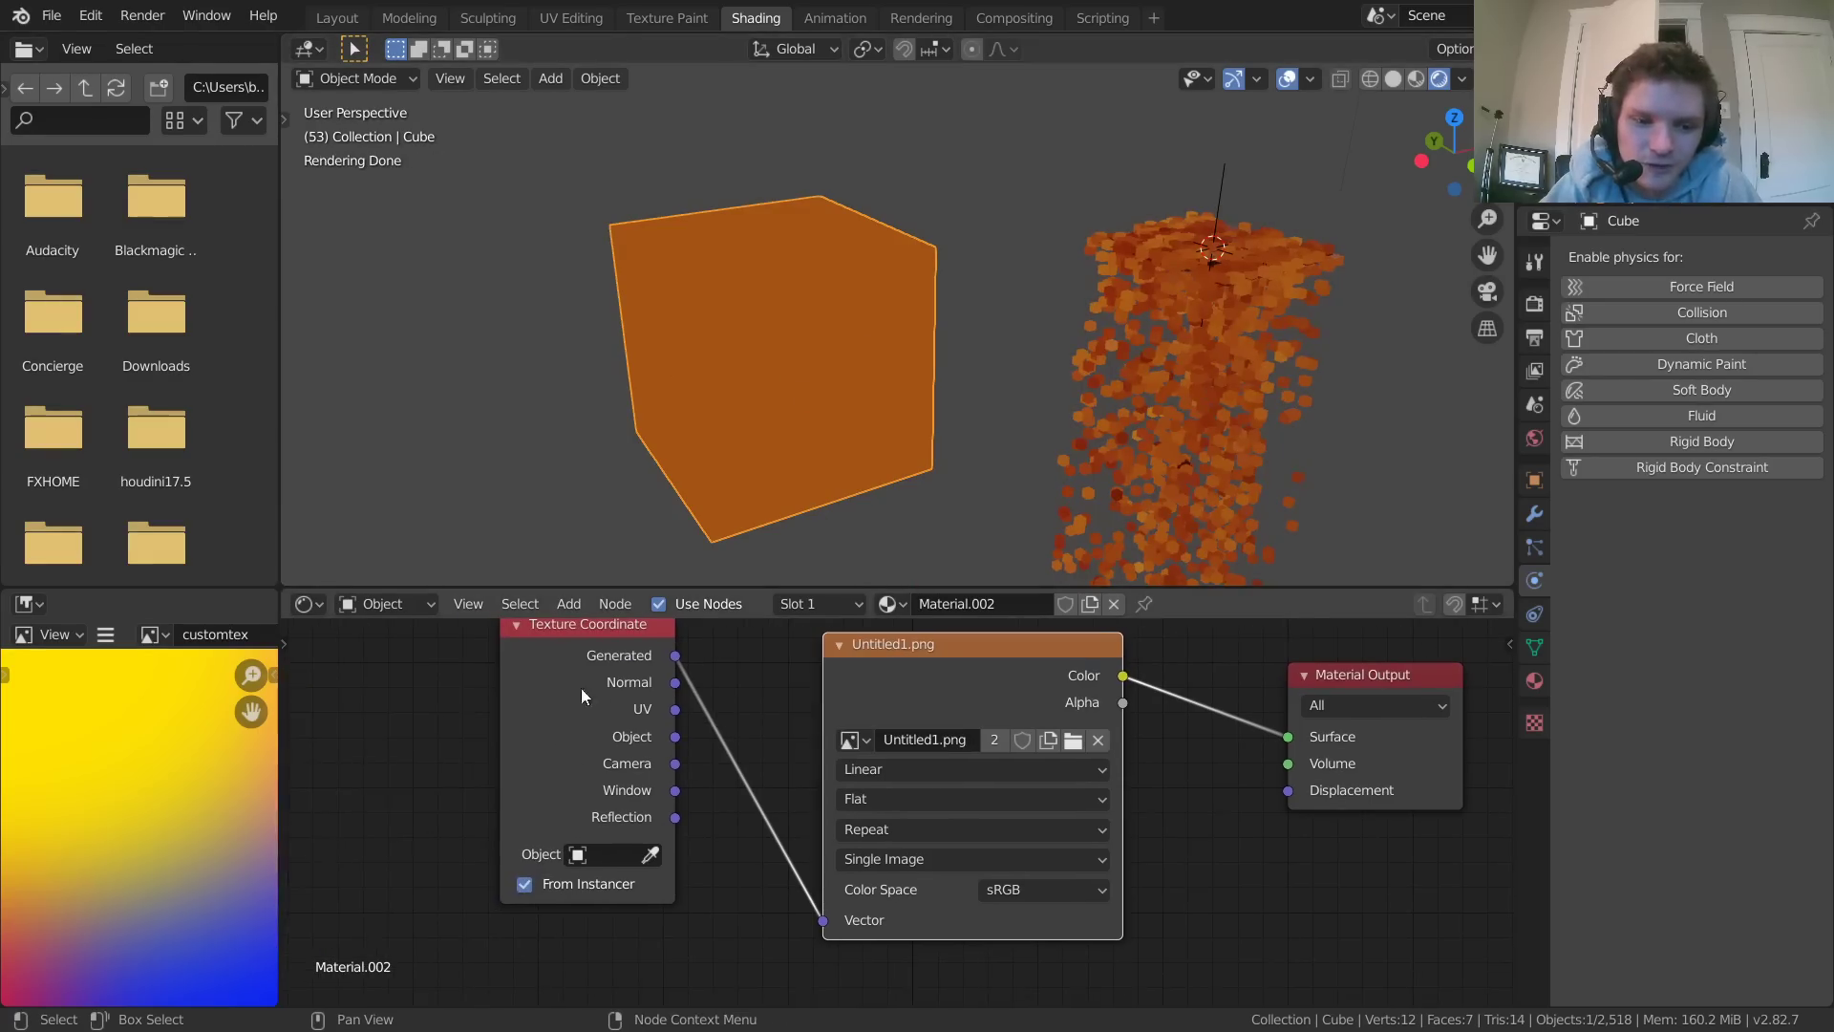
middle_click_drag(1074, 794, 705, 857)
key("shift+a")
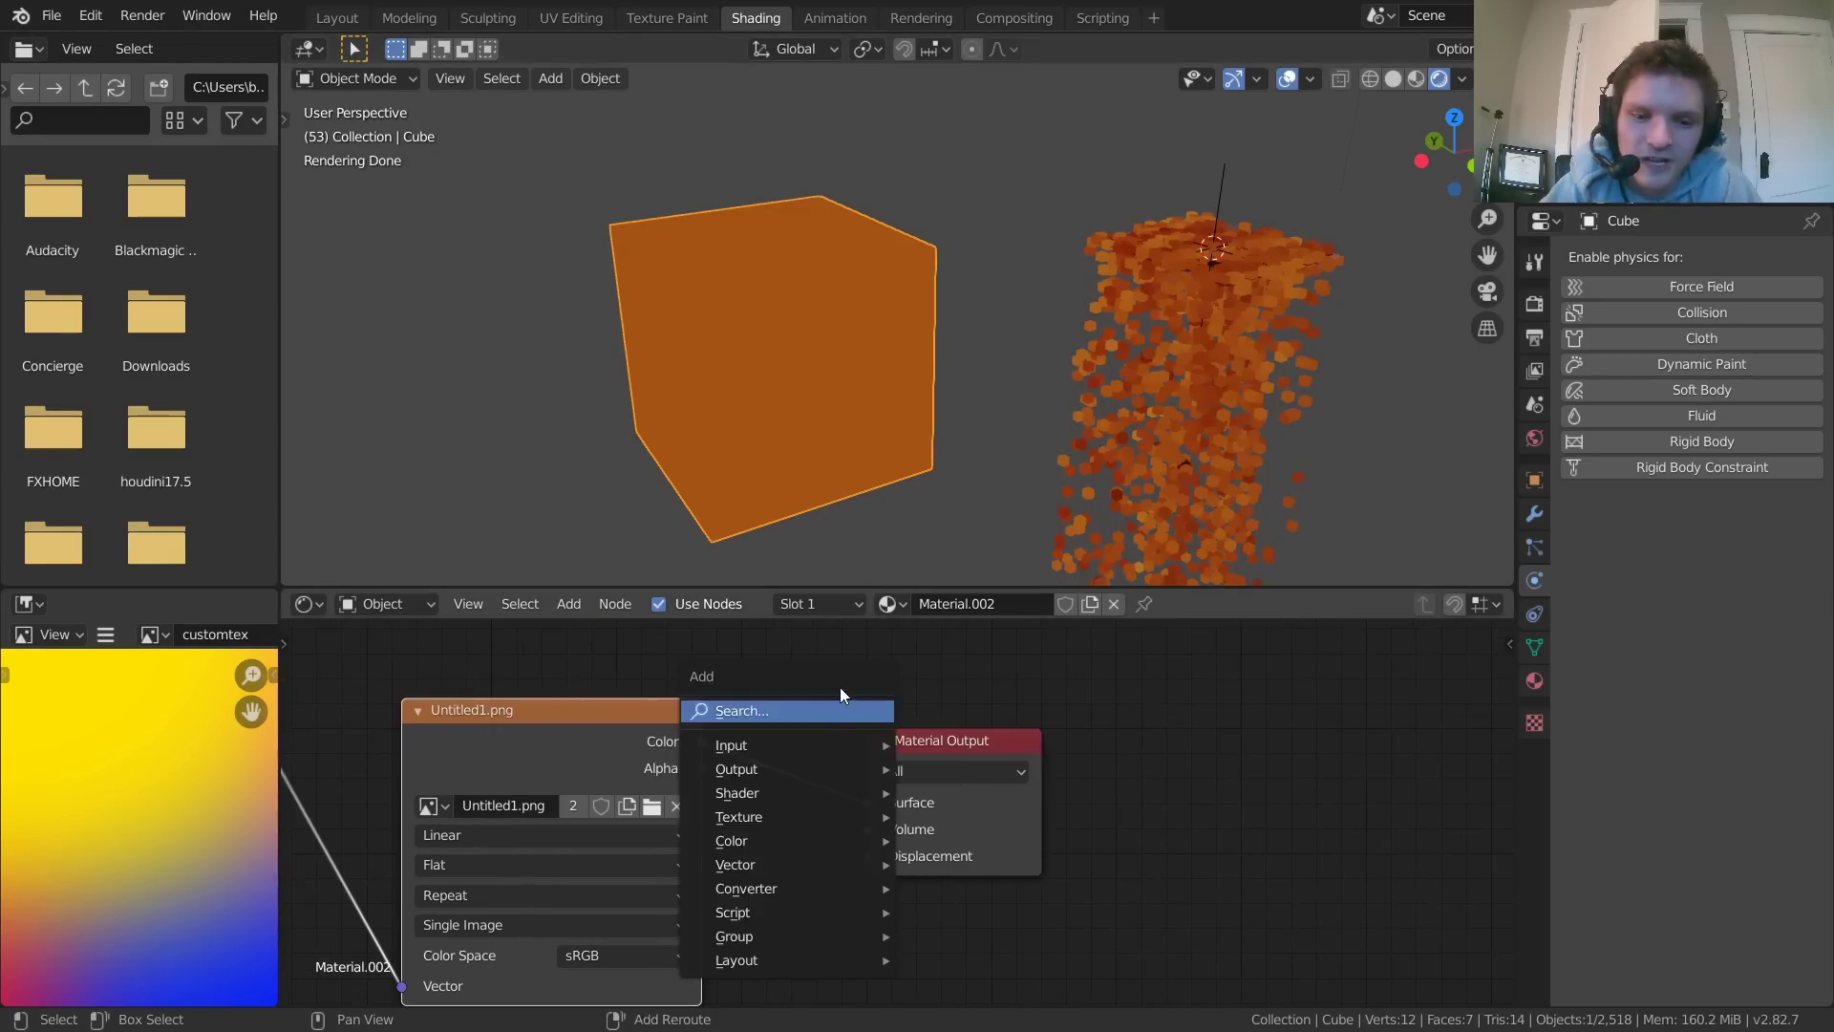
left_click(826, 711)
type("prin")
key("Return")
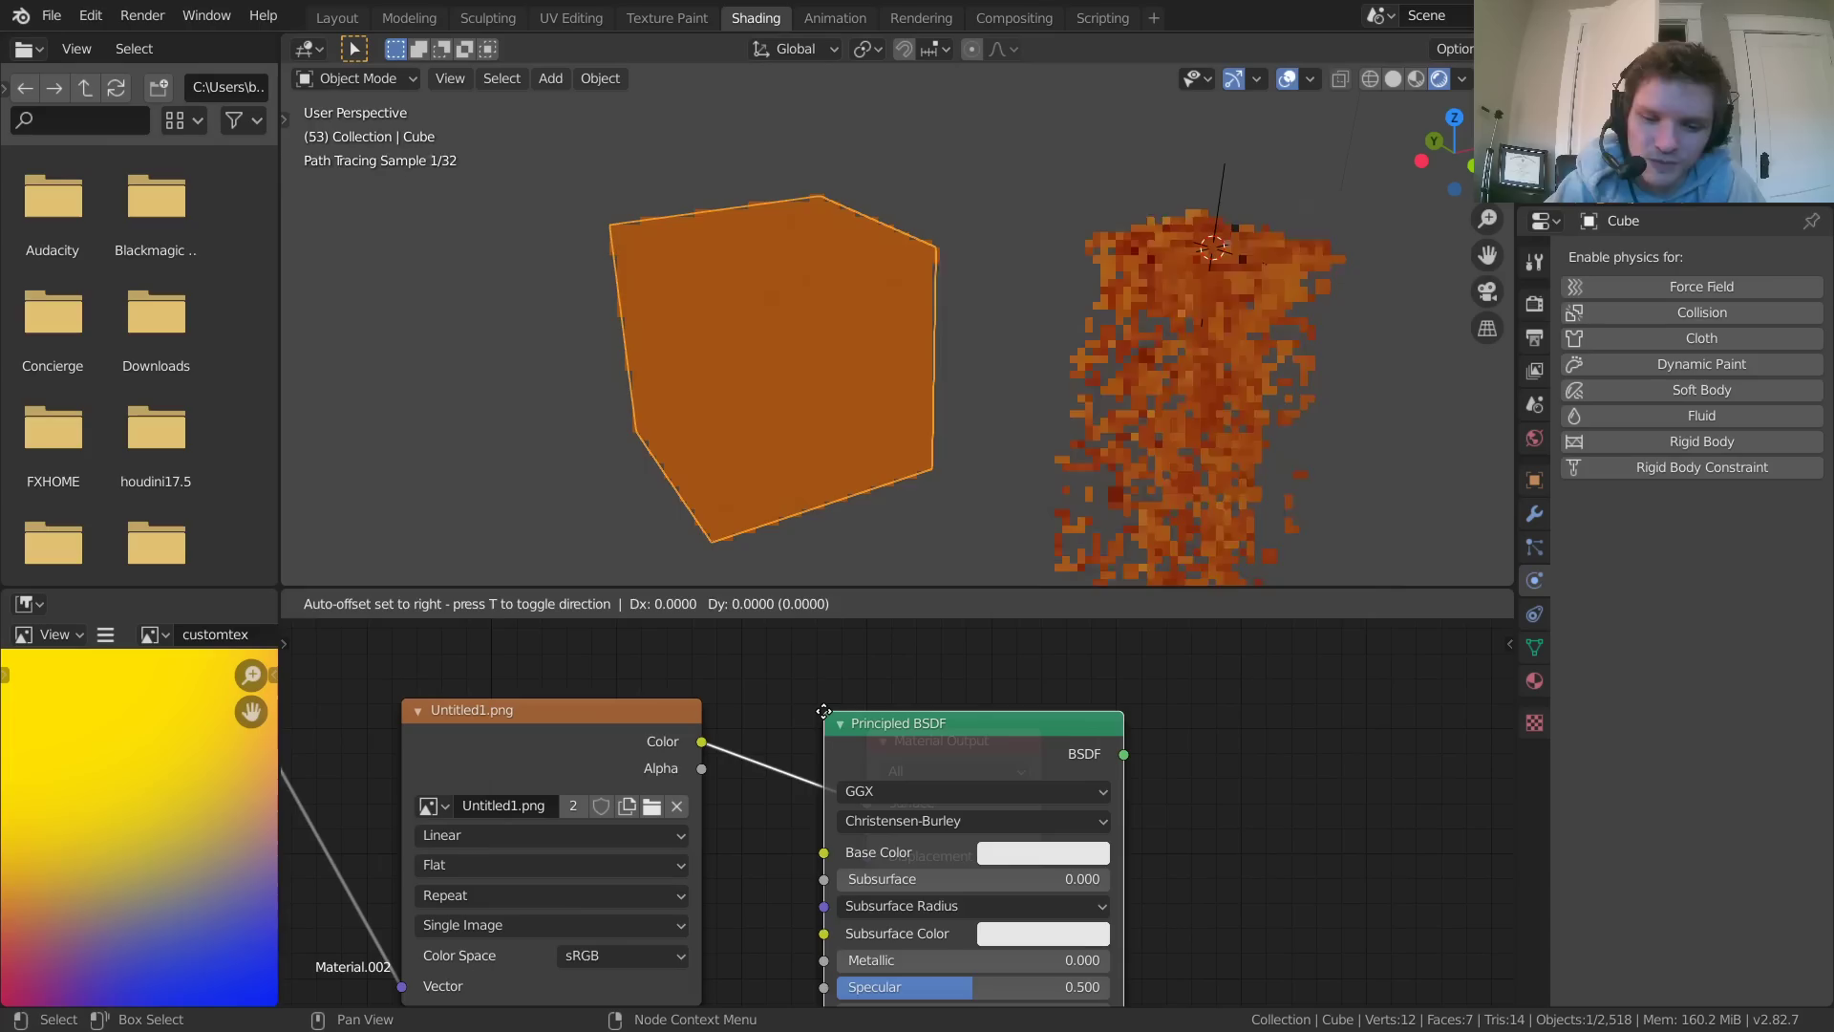
left_click(1102, 284)
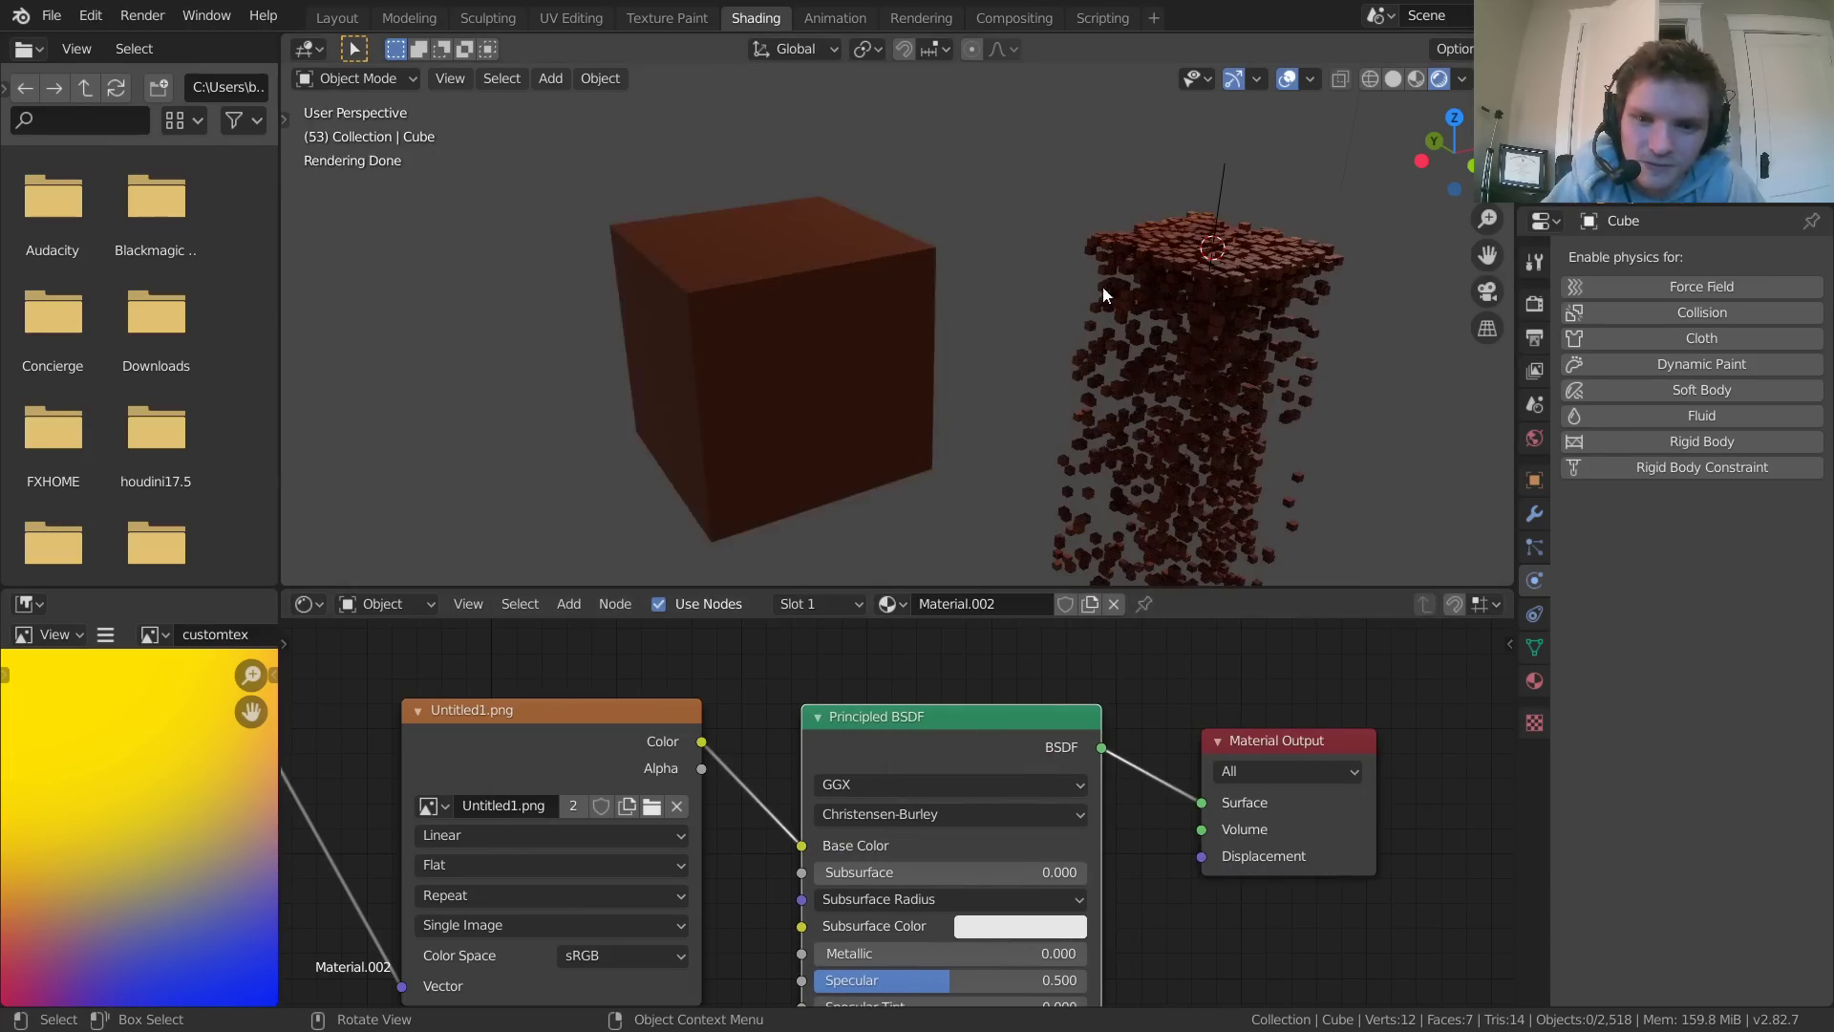
Select the scene's light and move it down close to the stream of falling particles
scroll(1284, 204, "up", 4)
middle_click_drag(1284, 204, 915, 315, "shift")
scroll(707, 339, "up", 3)
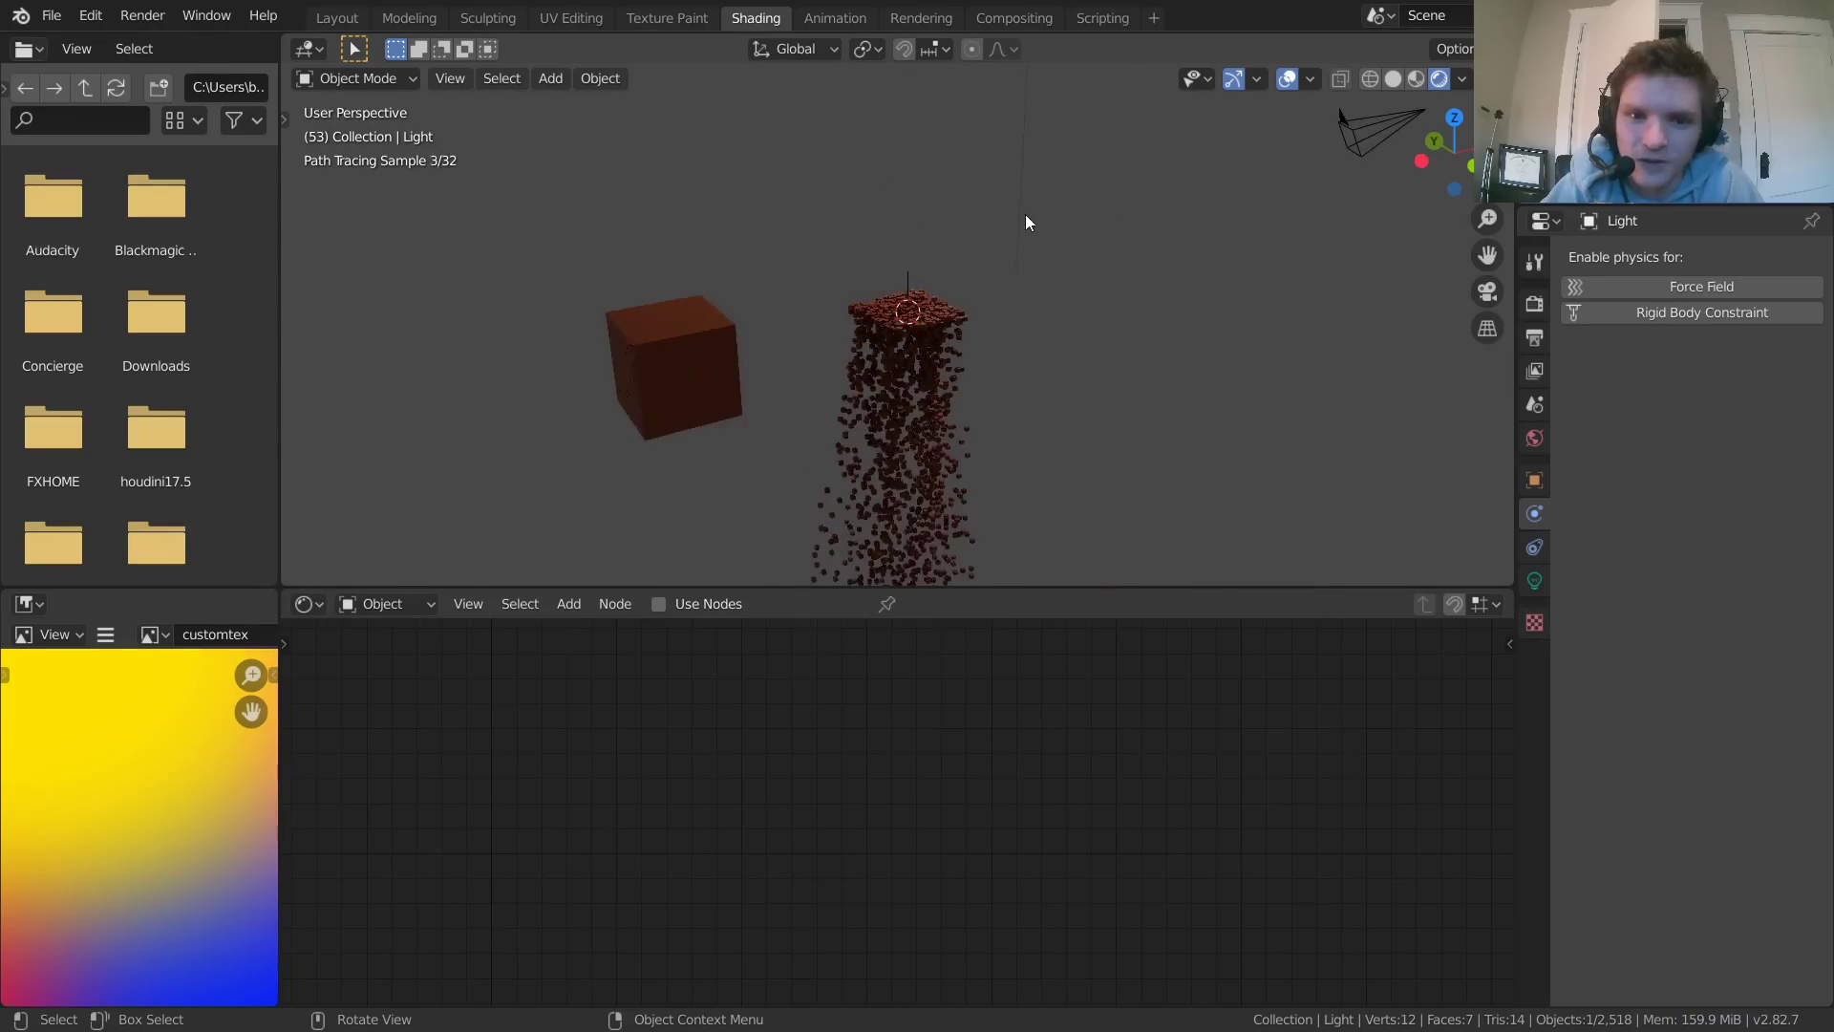
scroll(1024, 216, "down", 2)
key("g")
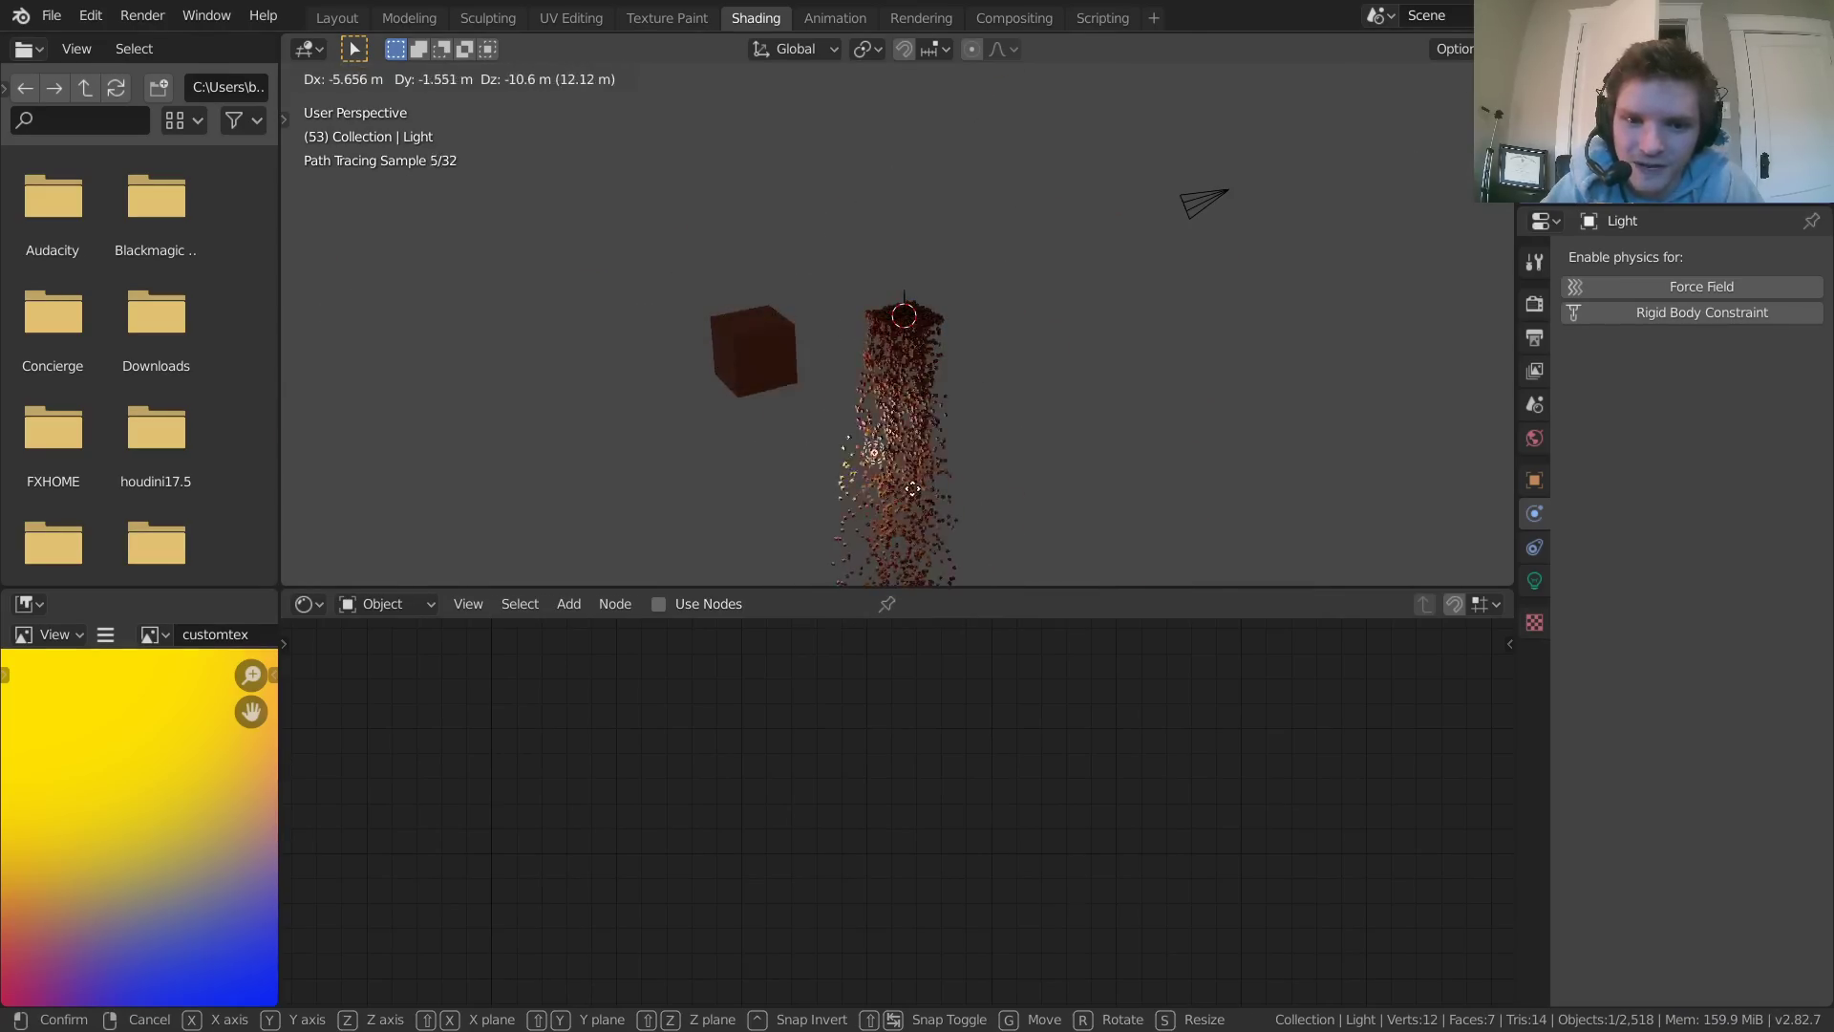
left_click(998, 462)
Play the animation, replay it from the first frame and inspect how the light shades the falling cubes
scroll(1001, 415, "up", 3)
key("space")
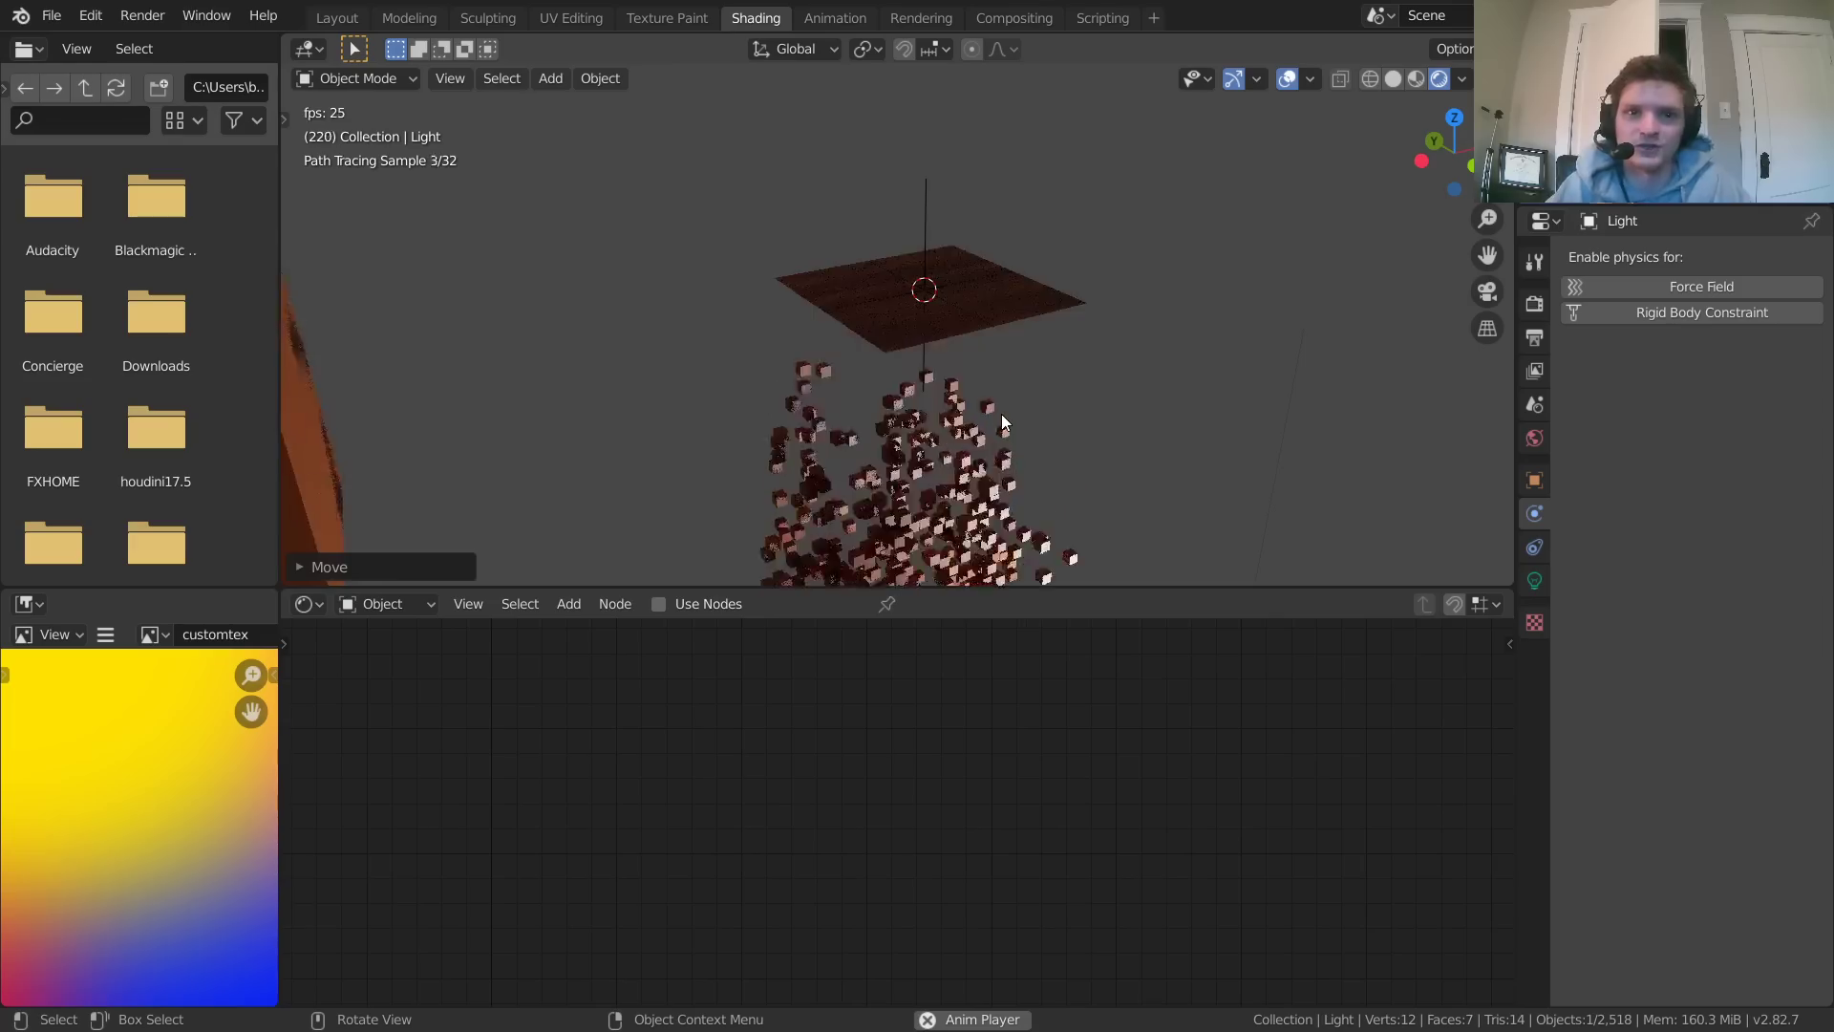
key("space")
key("shift+Left")
key("space")
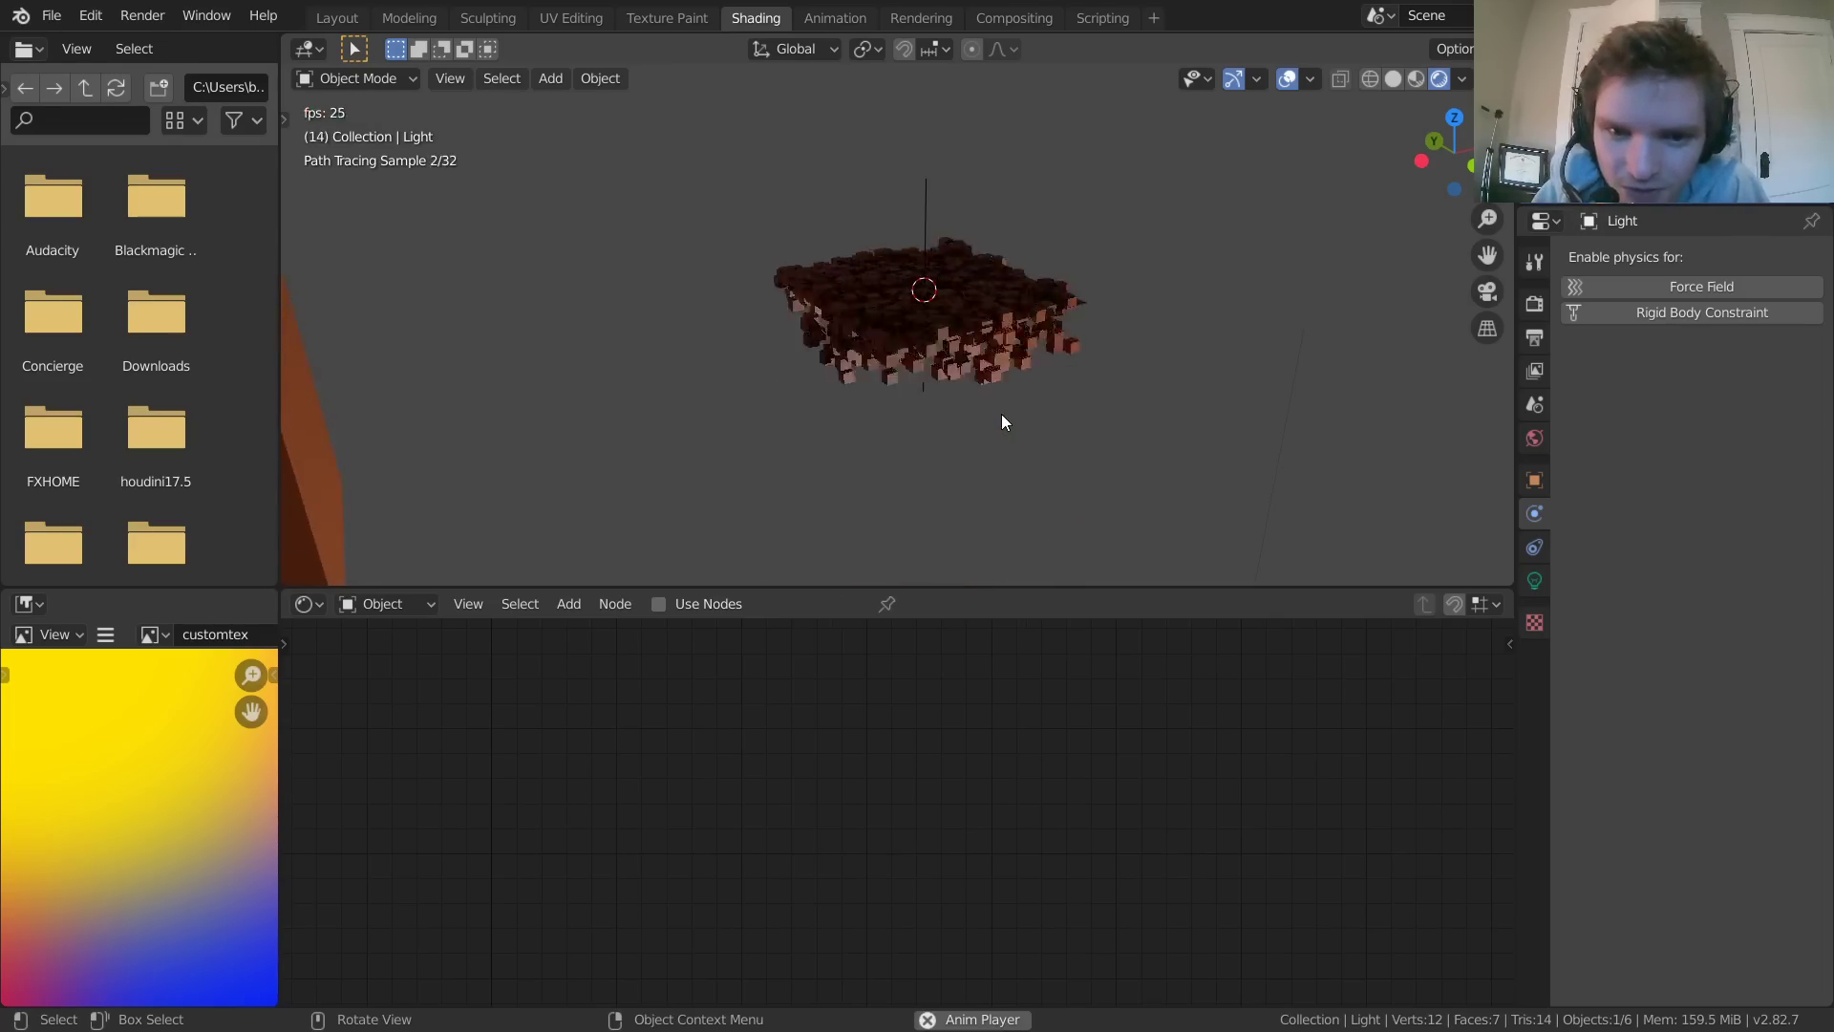
key("space")
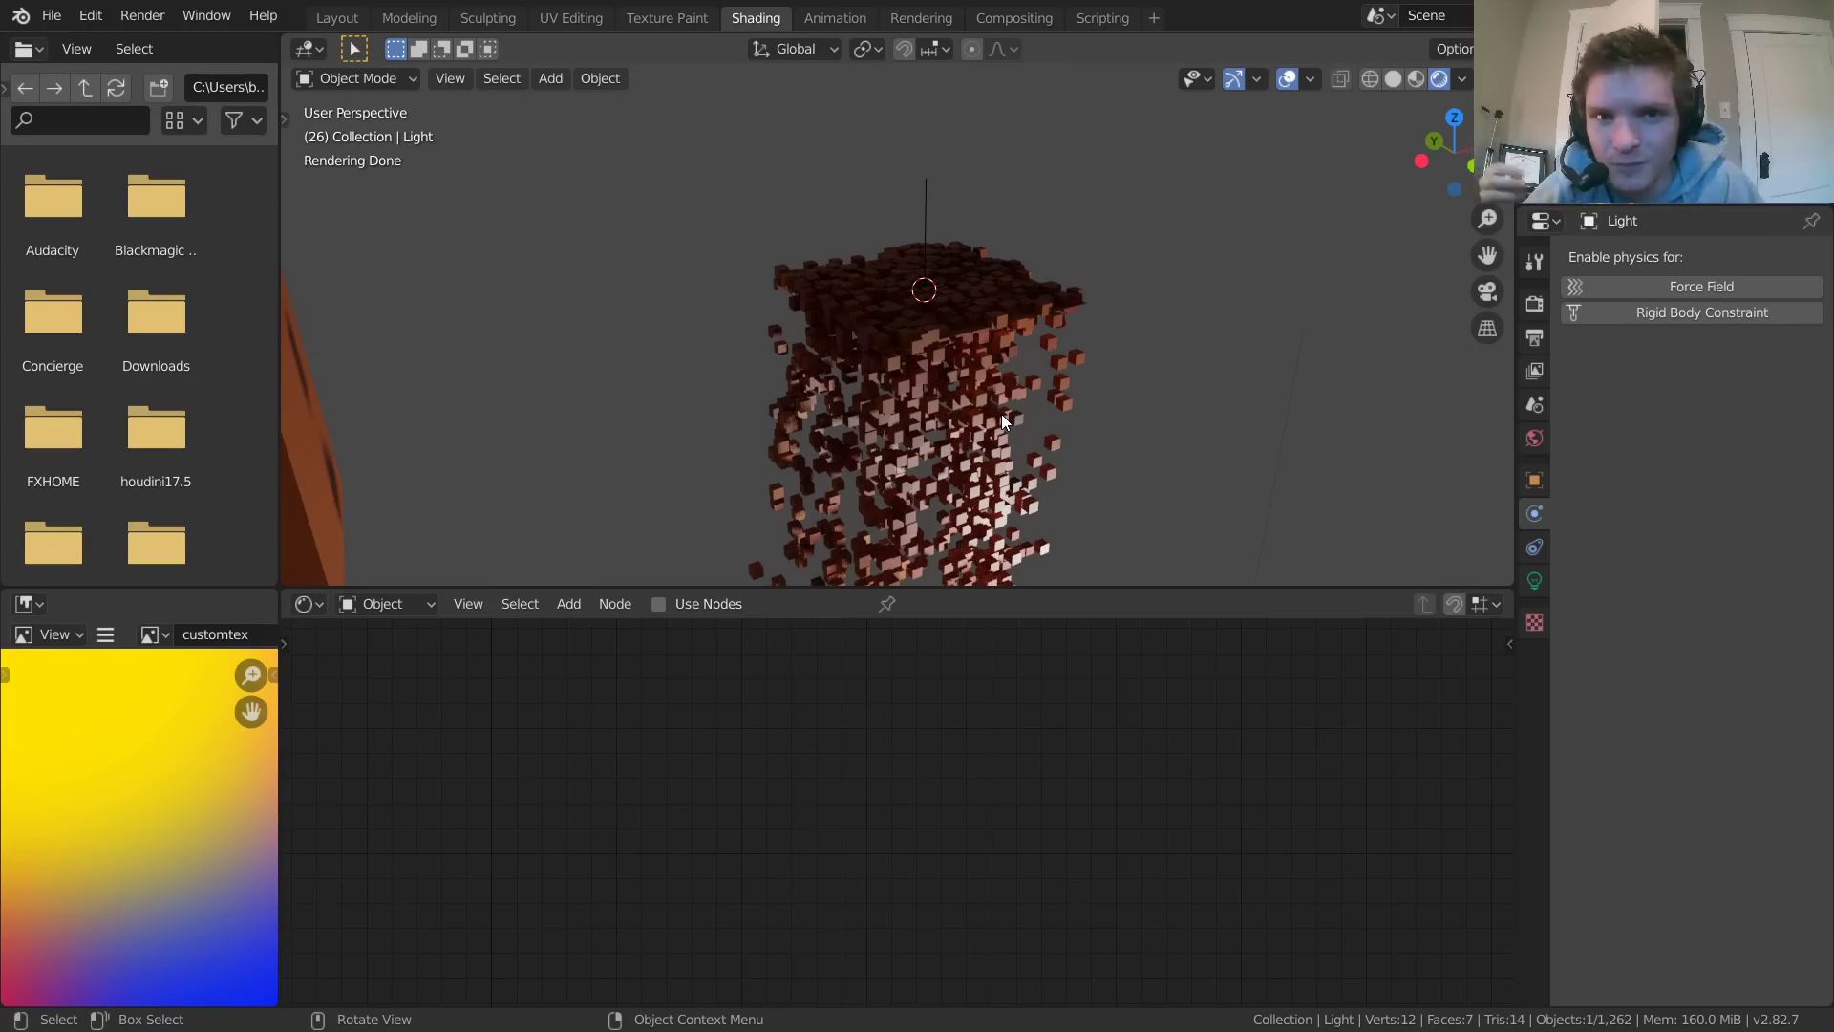
Extrude the emitting plane upward into a roughly cubic box and preview the animation with it
left_click(905, 317)
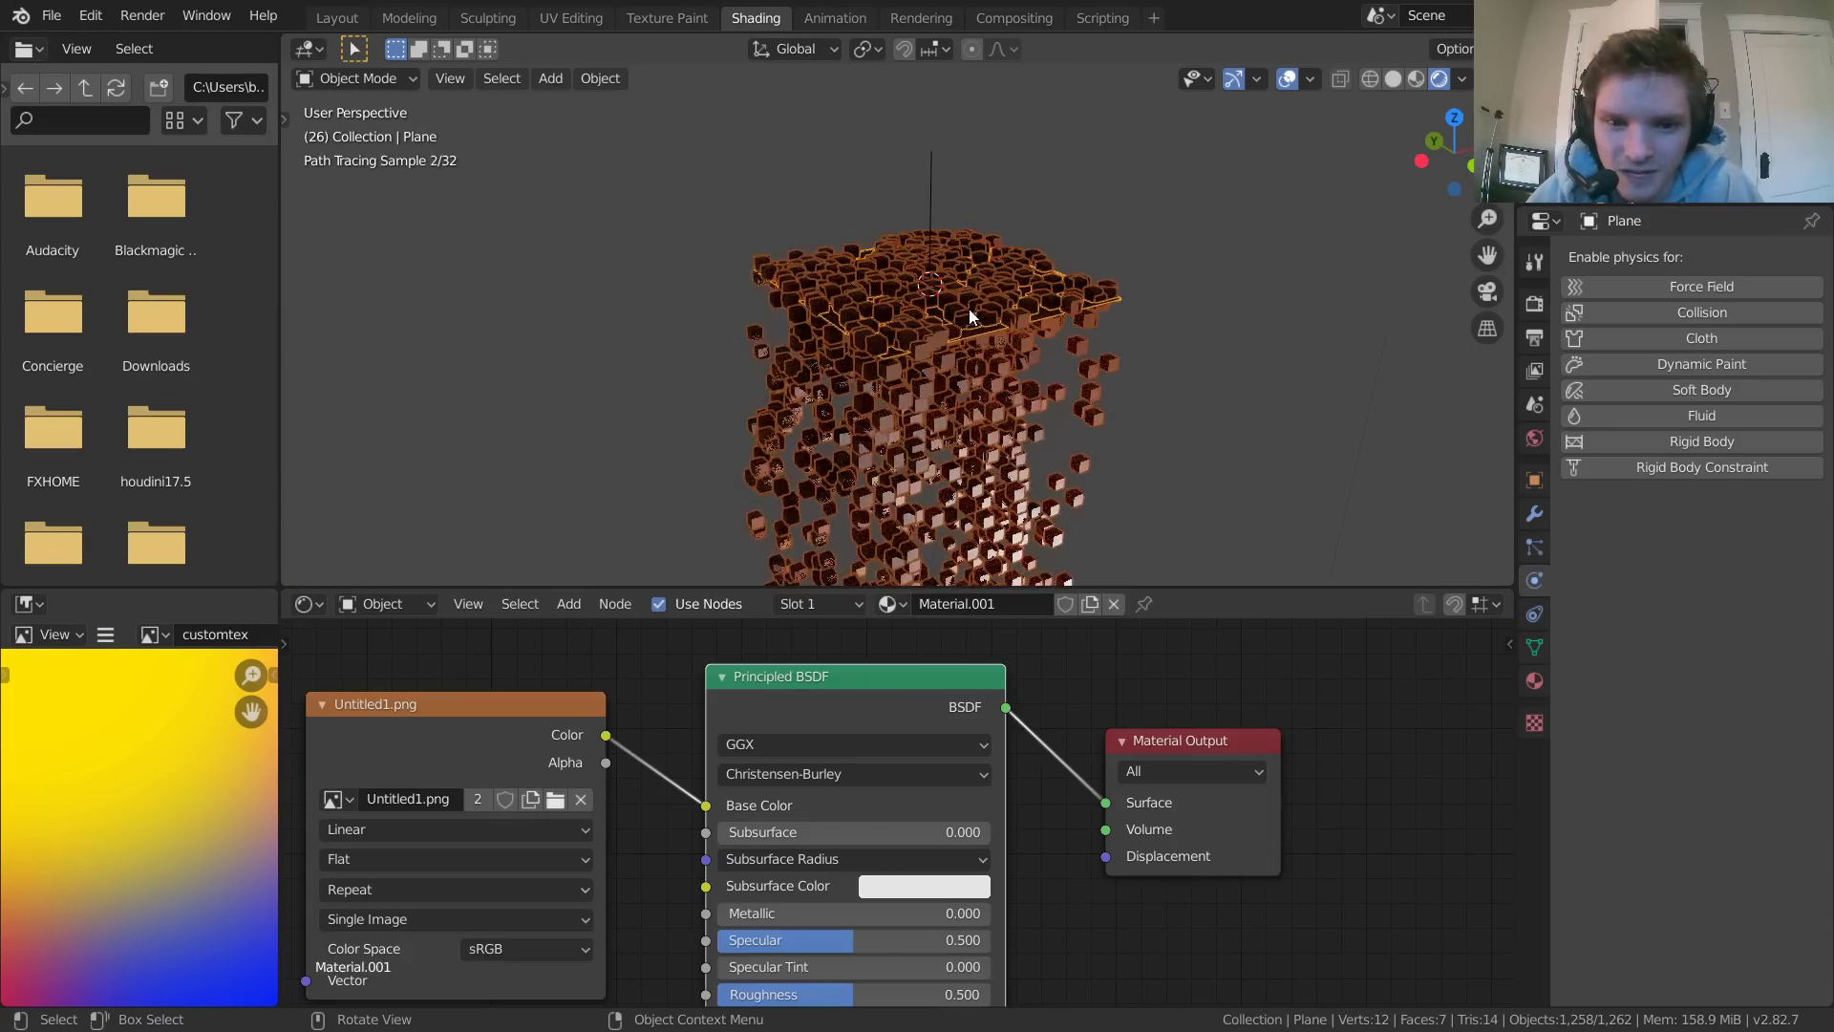
key("Tab")
key("e")
left_click(969, 143)
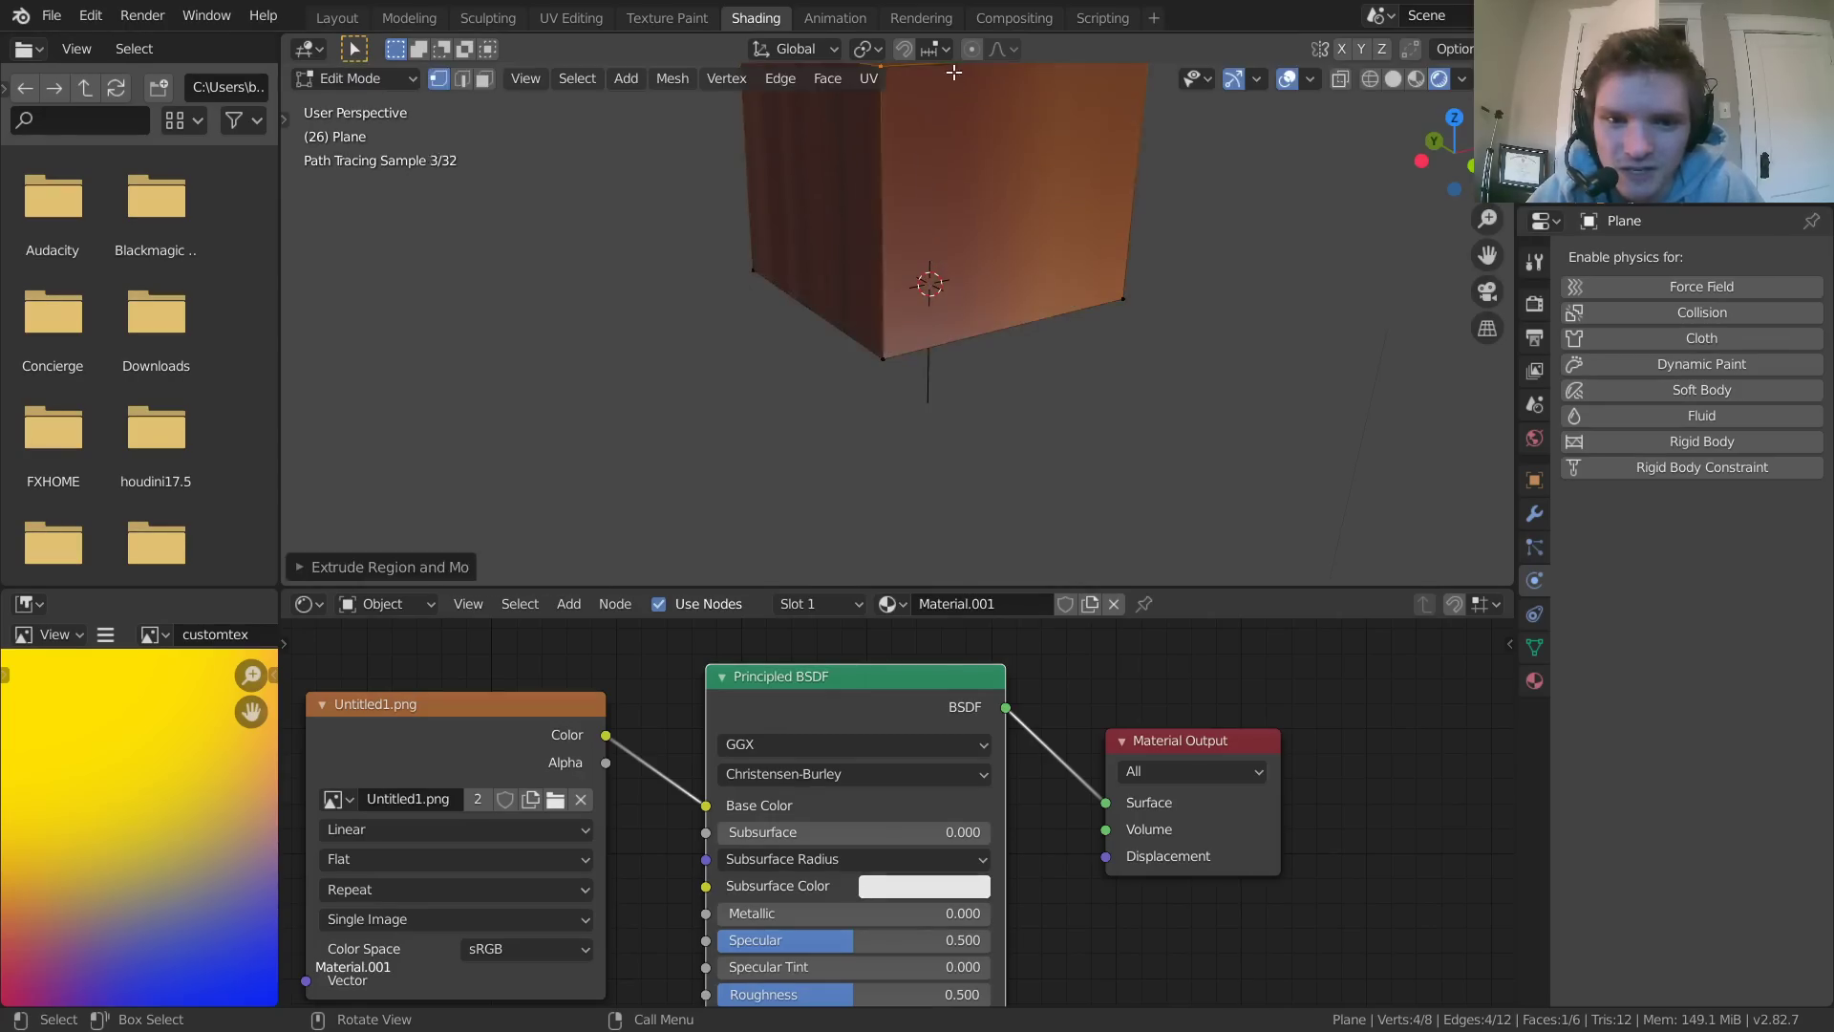
key("Tab")
middle_click_drag(969, 139, 965, 325)
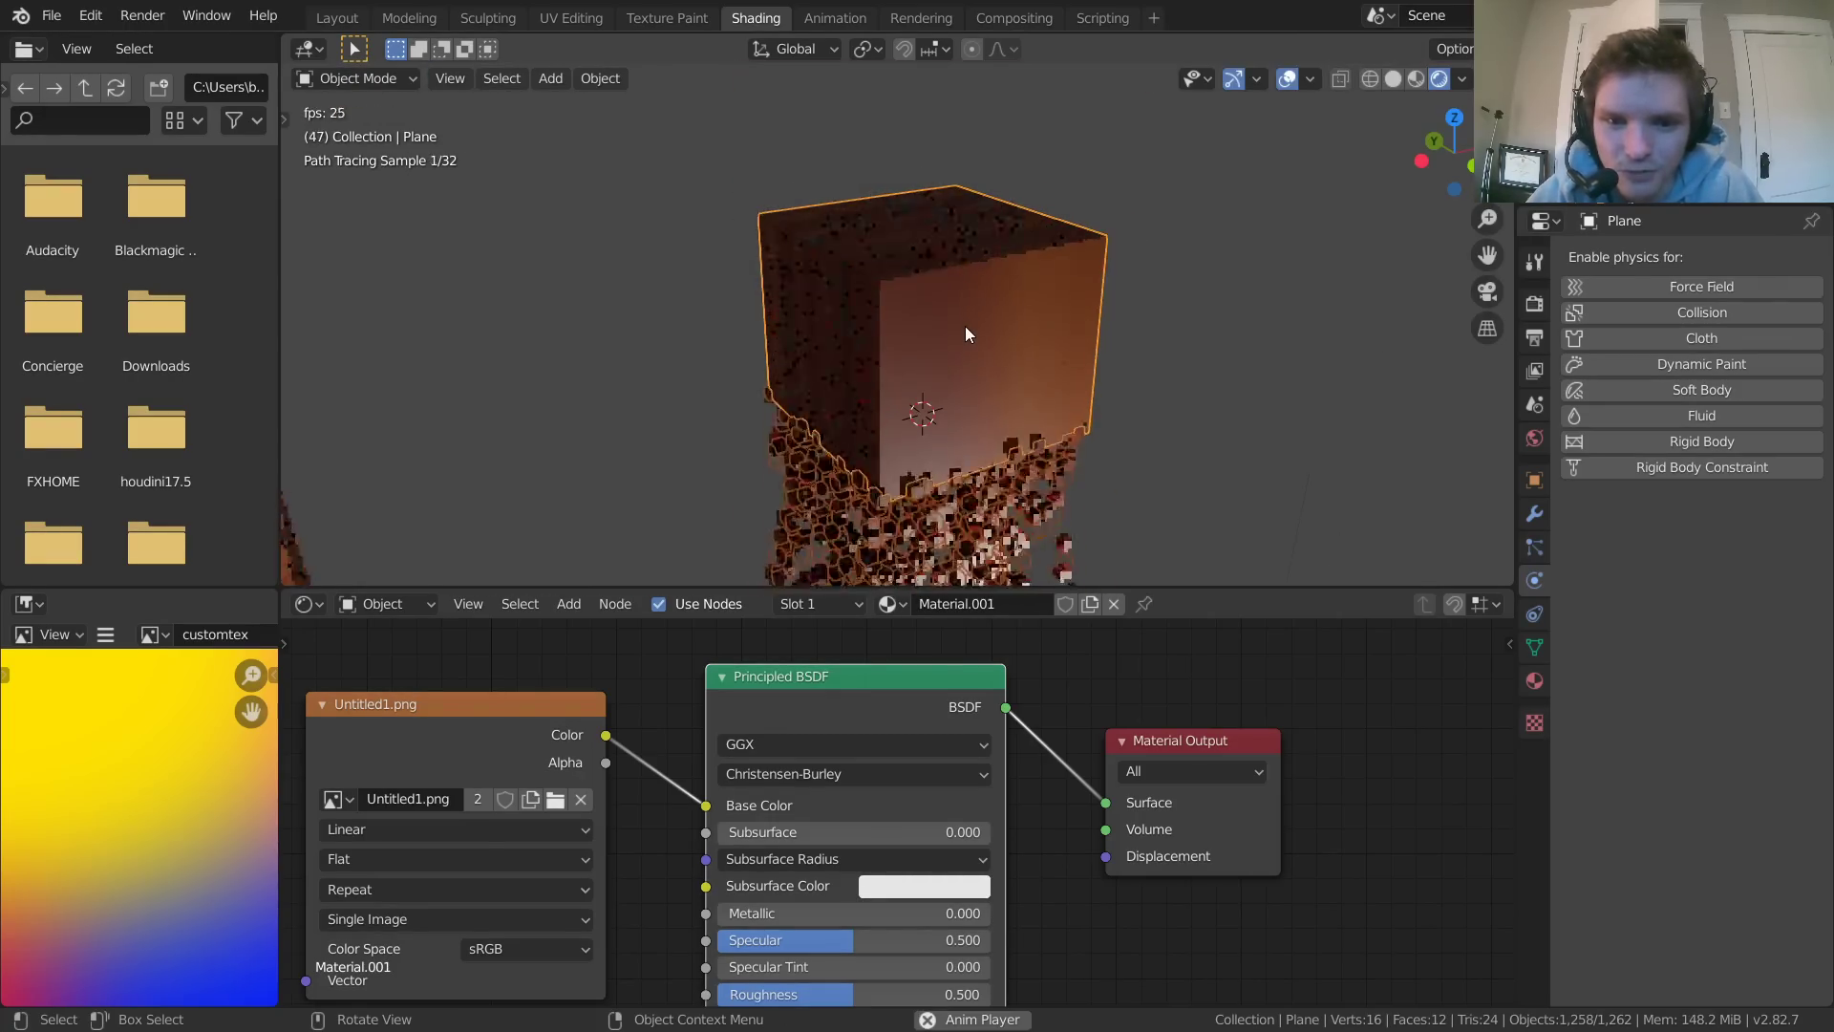
key("Escape")
Delete the particle system's existing bake, bake it again for the box-shaped emitter, and play the simulation
left_click(1534, 546)
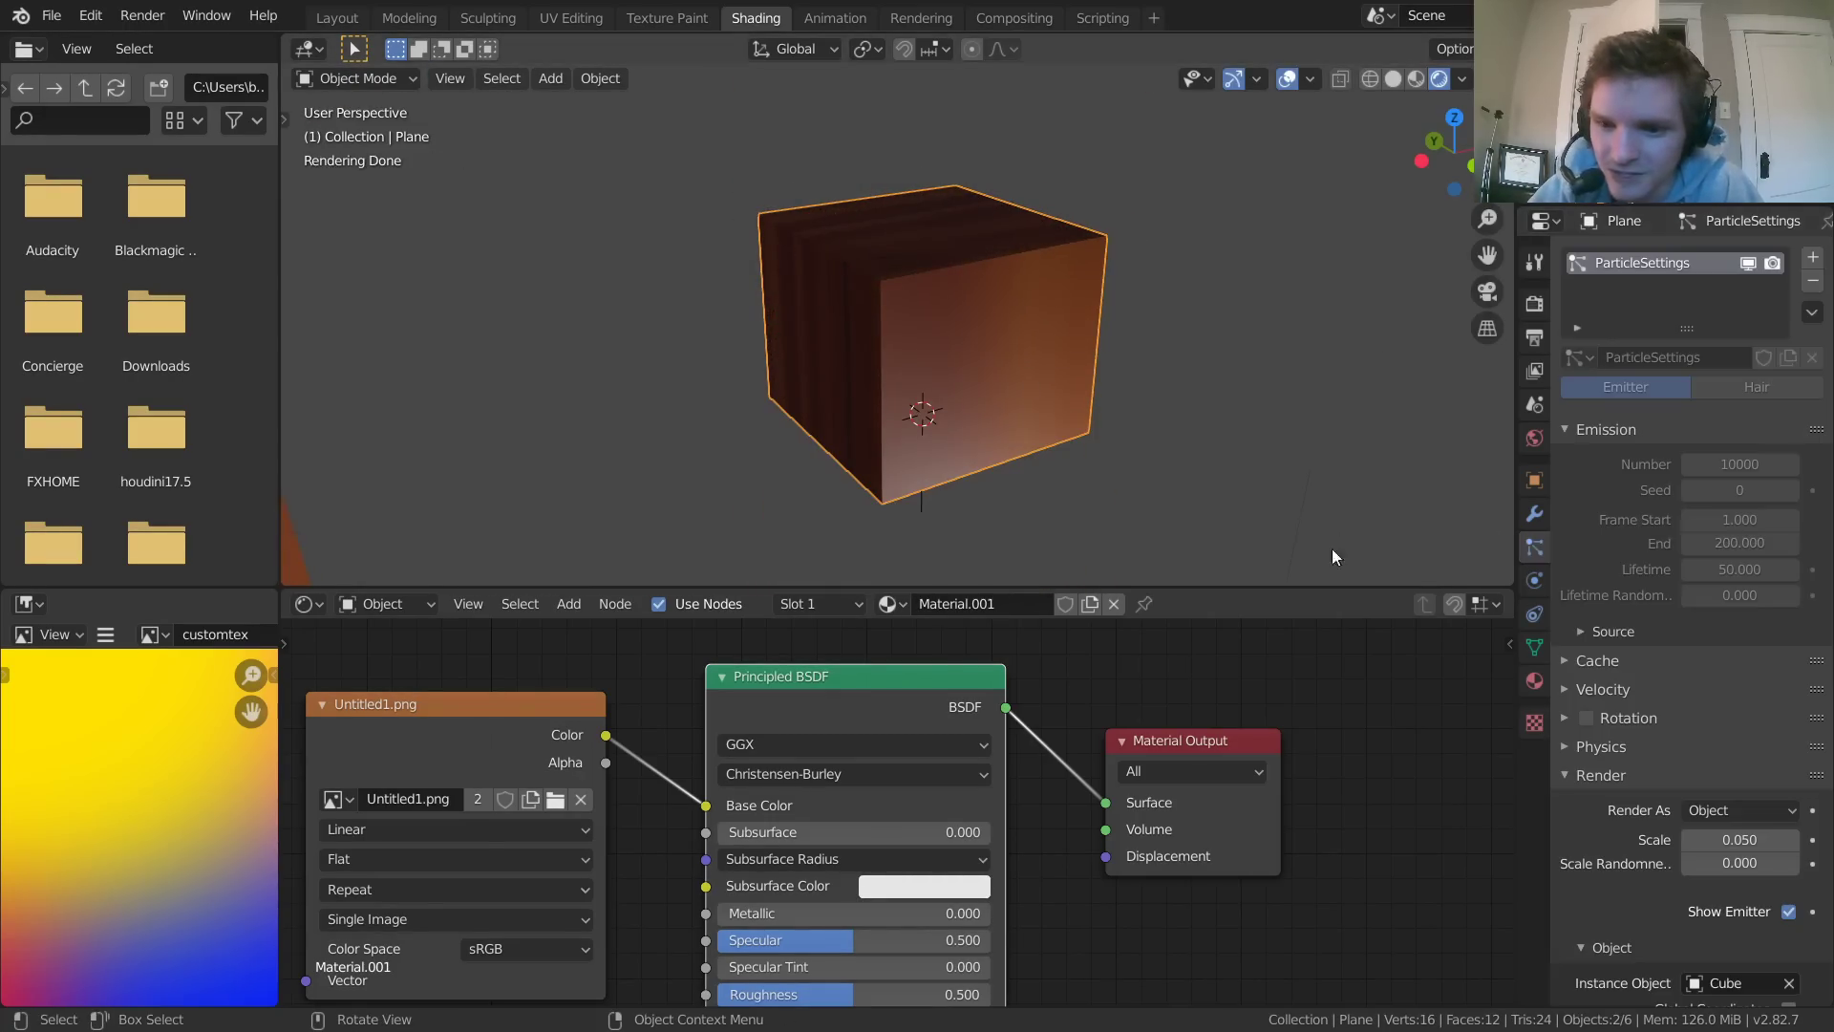
scroll(1752, 653, "down", 8)
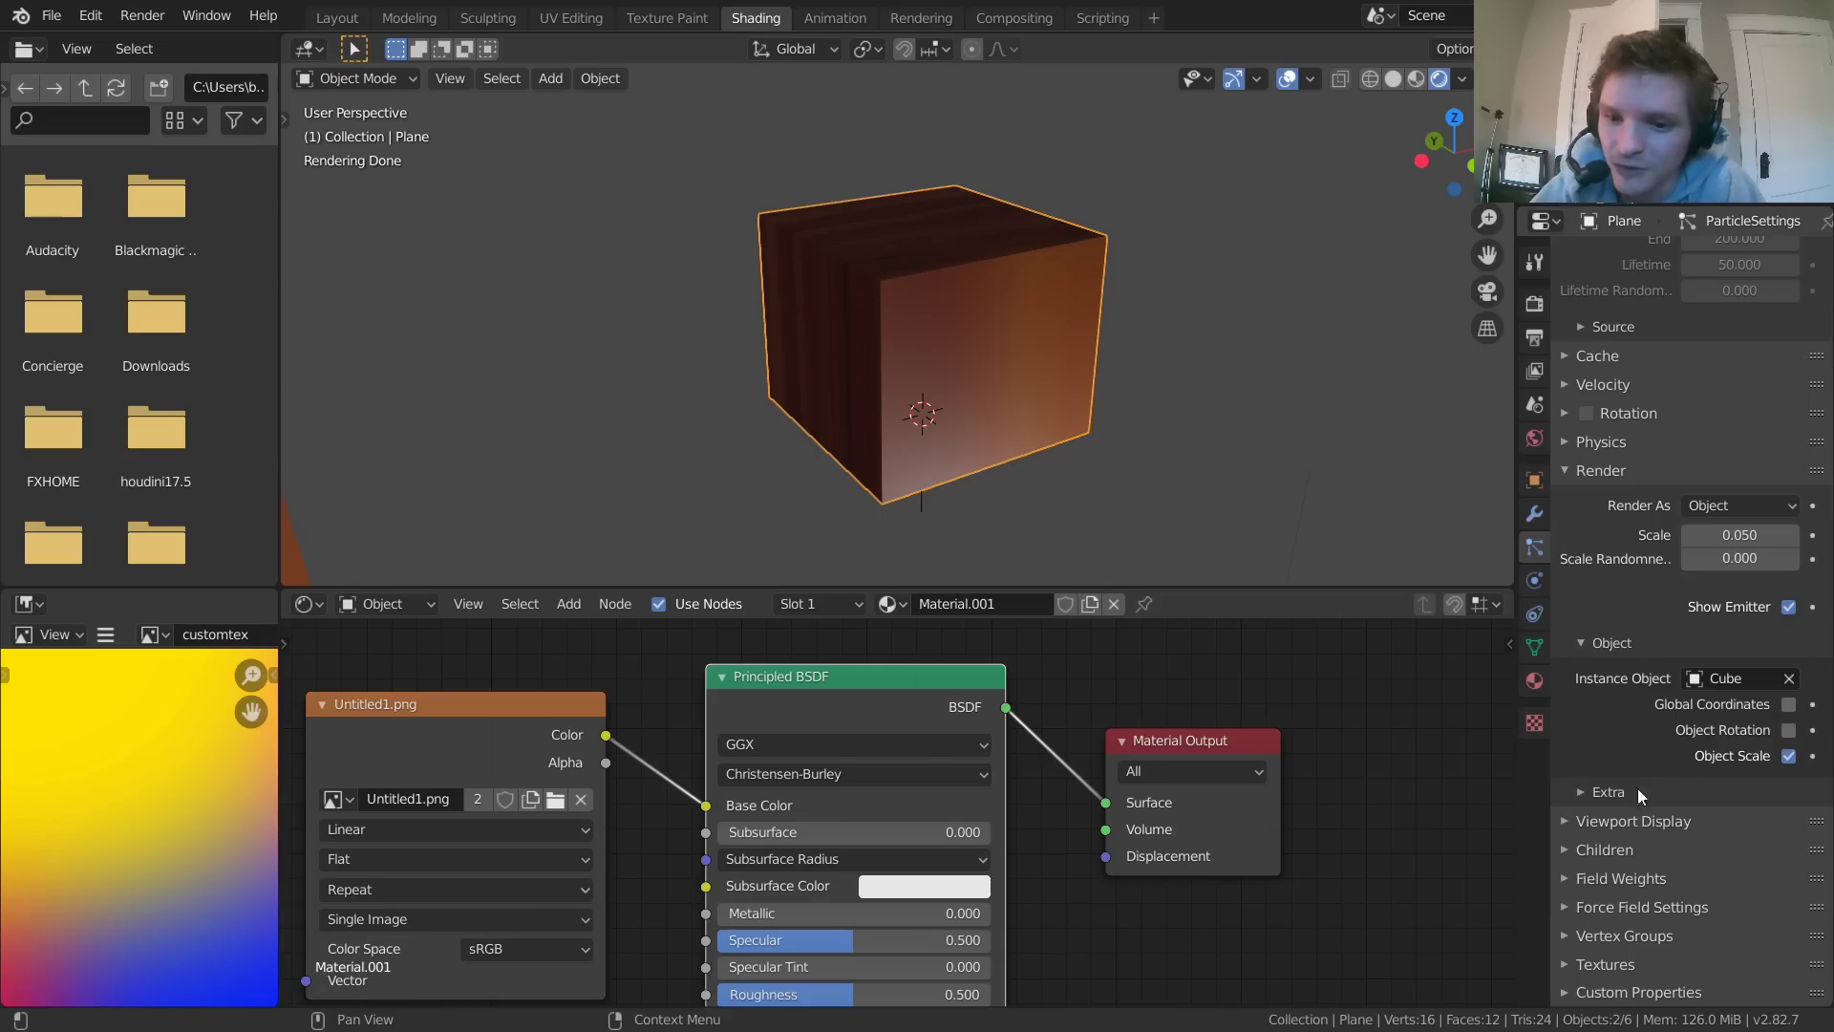
left_click(1597, 360)
scroll(1666, 493, "down", 1)
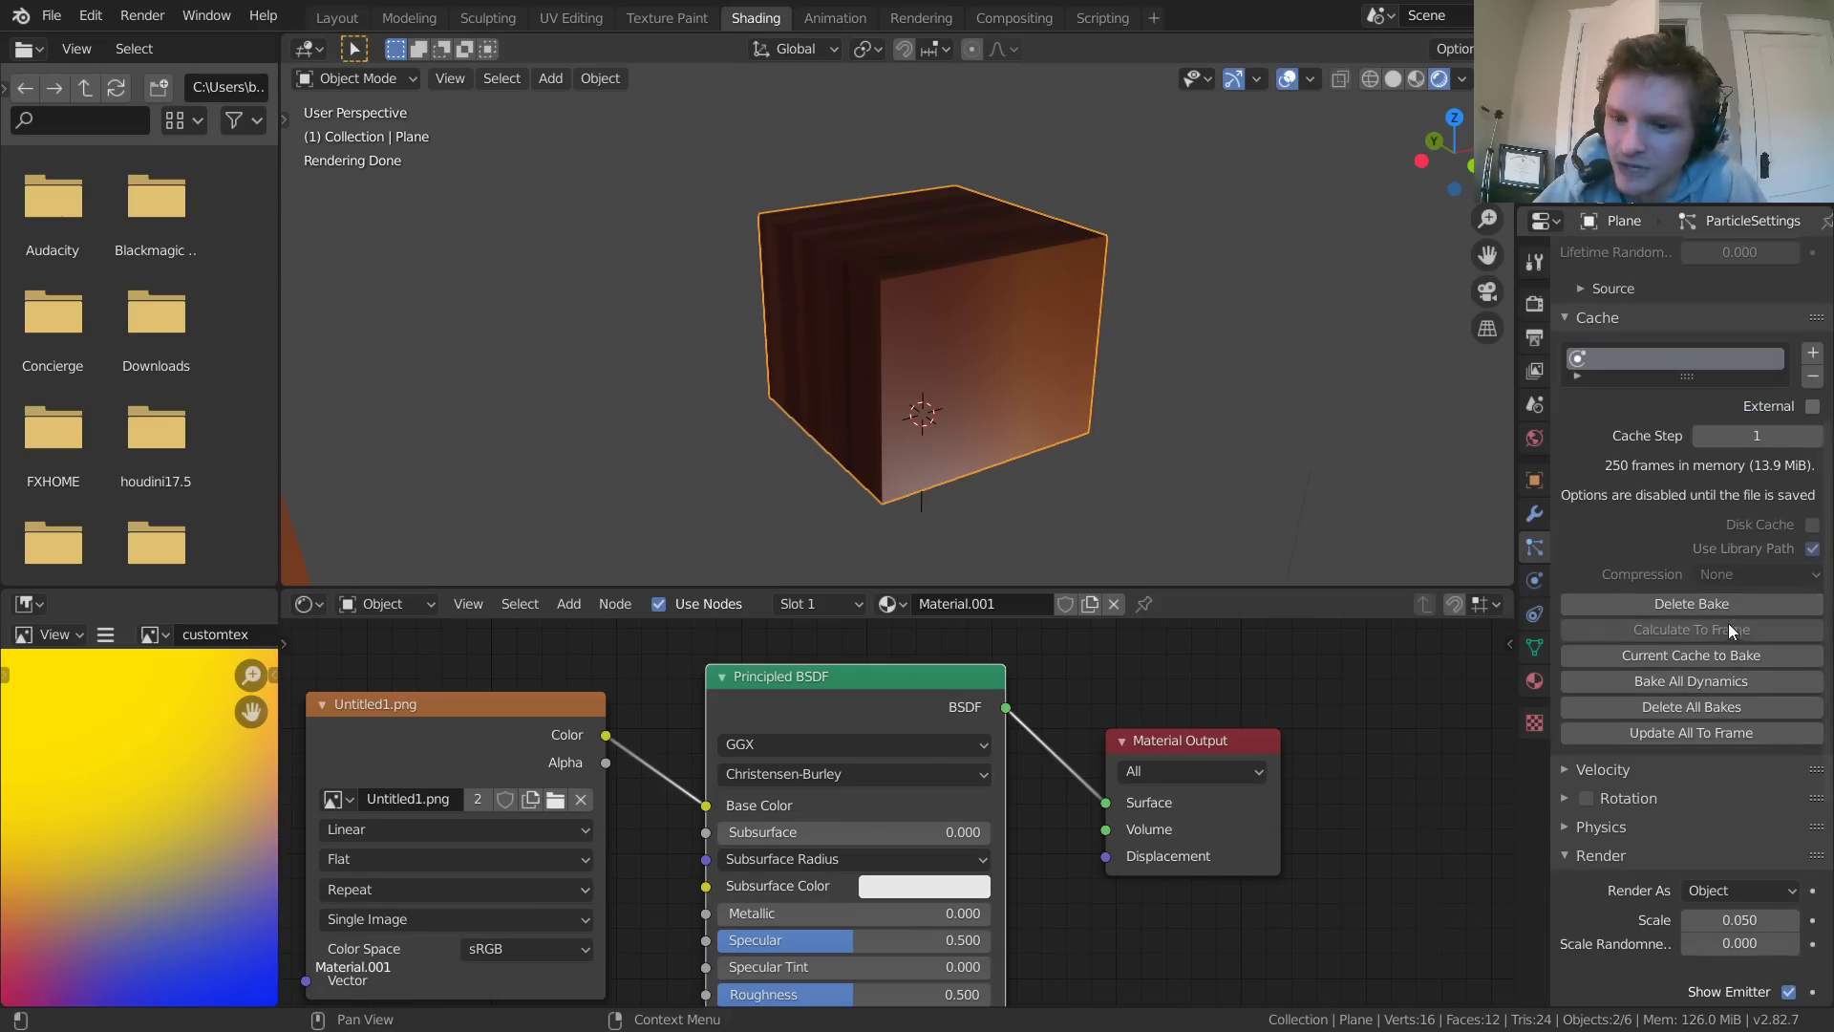
left_click(1694, 610)
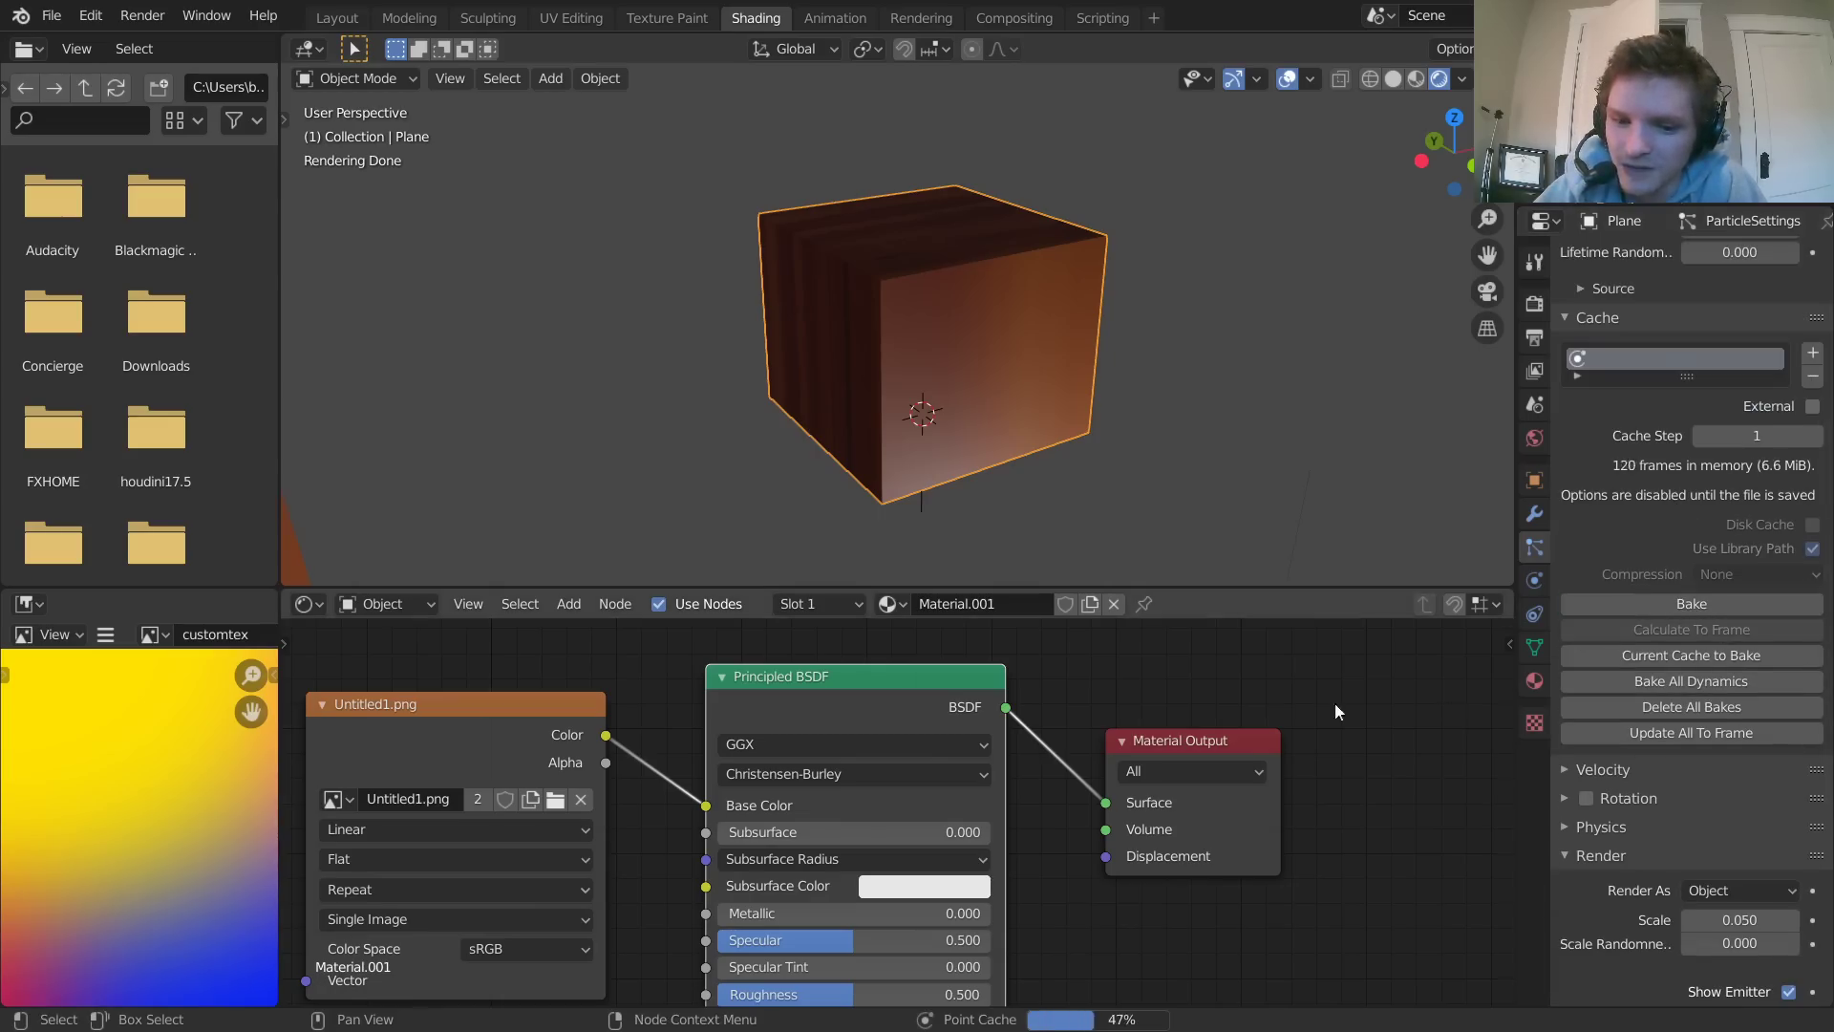
key("space")
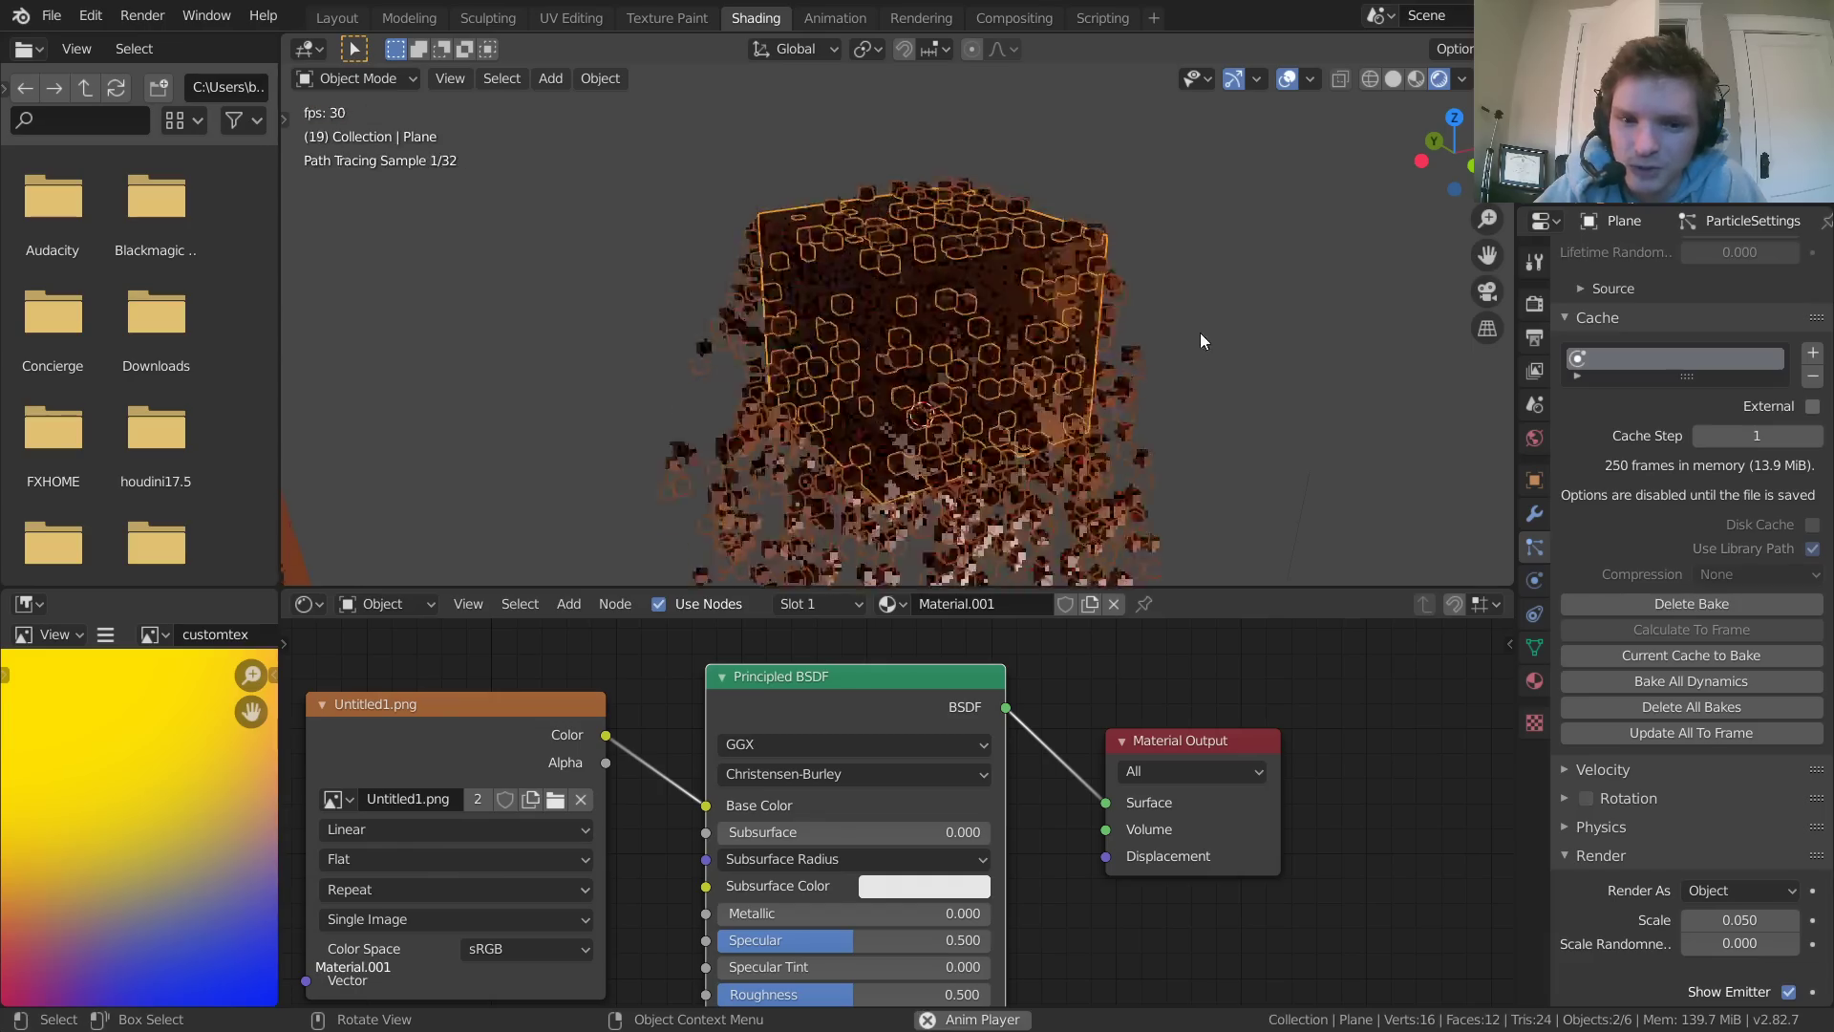
key("space")
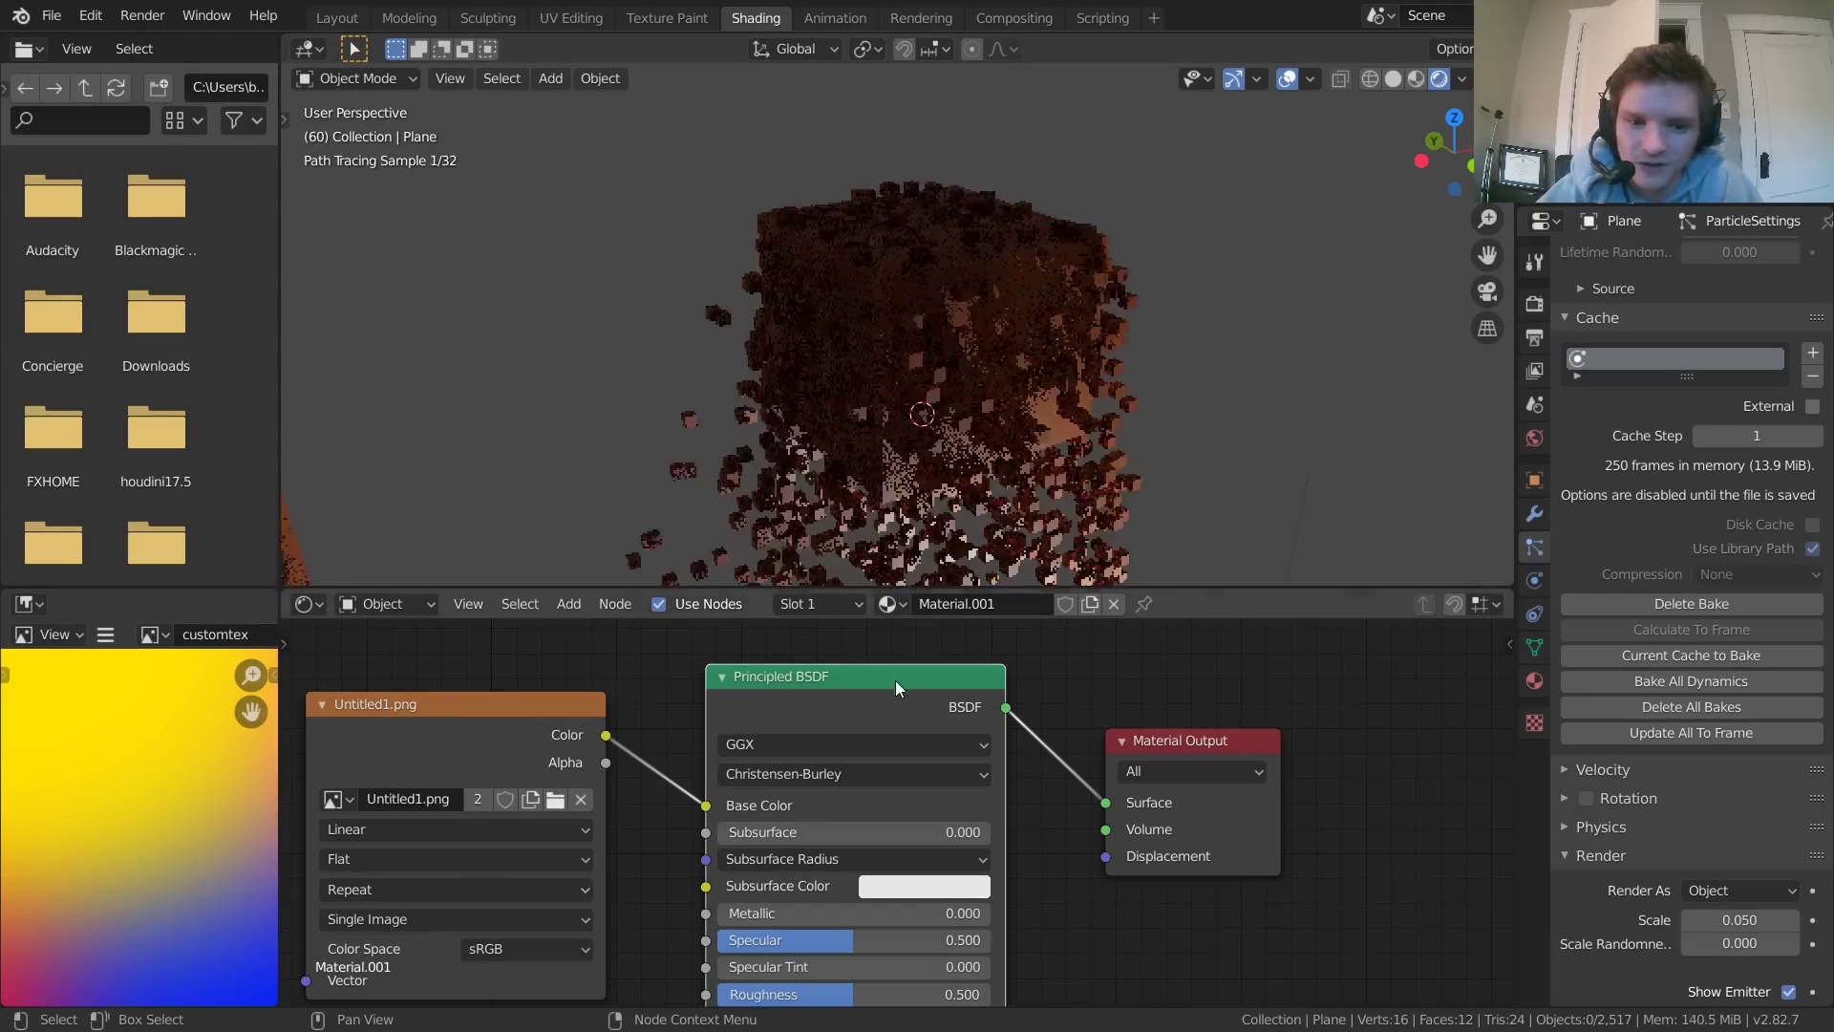
Load cggeek avatar.PNG from the Desktop folder into the emitter material's image texture and check it on the box
middle_click_drag(640, 754, 1084, 700)
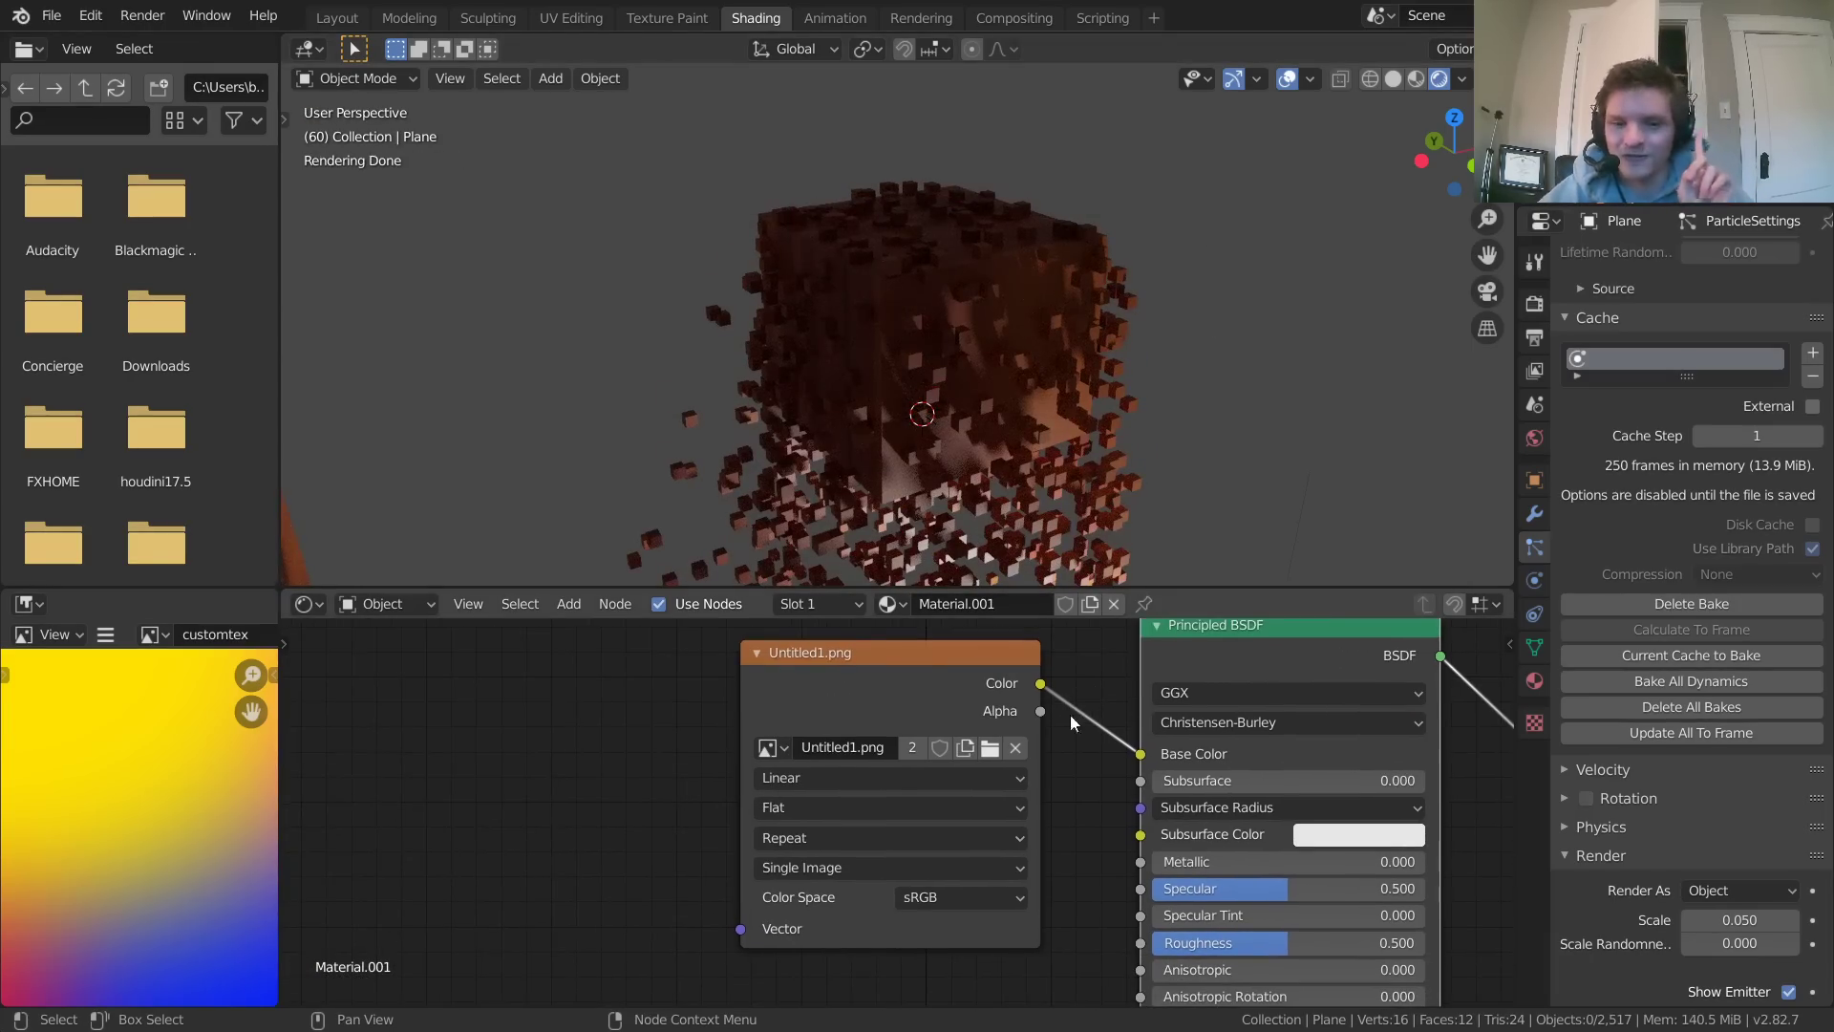
left_click(990, 748)
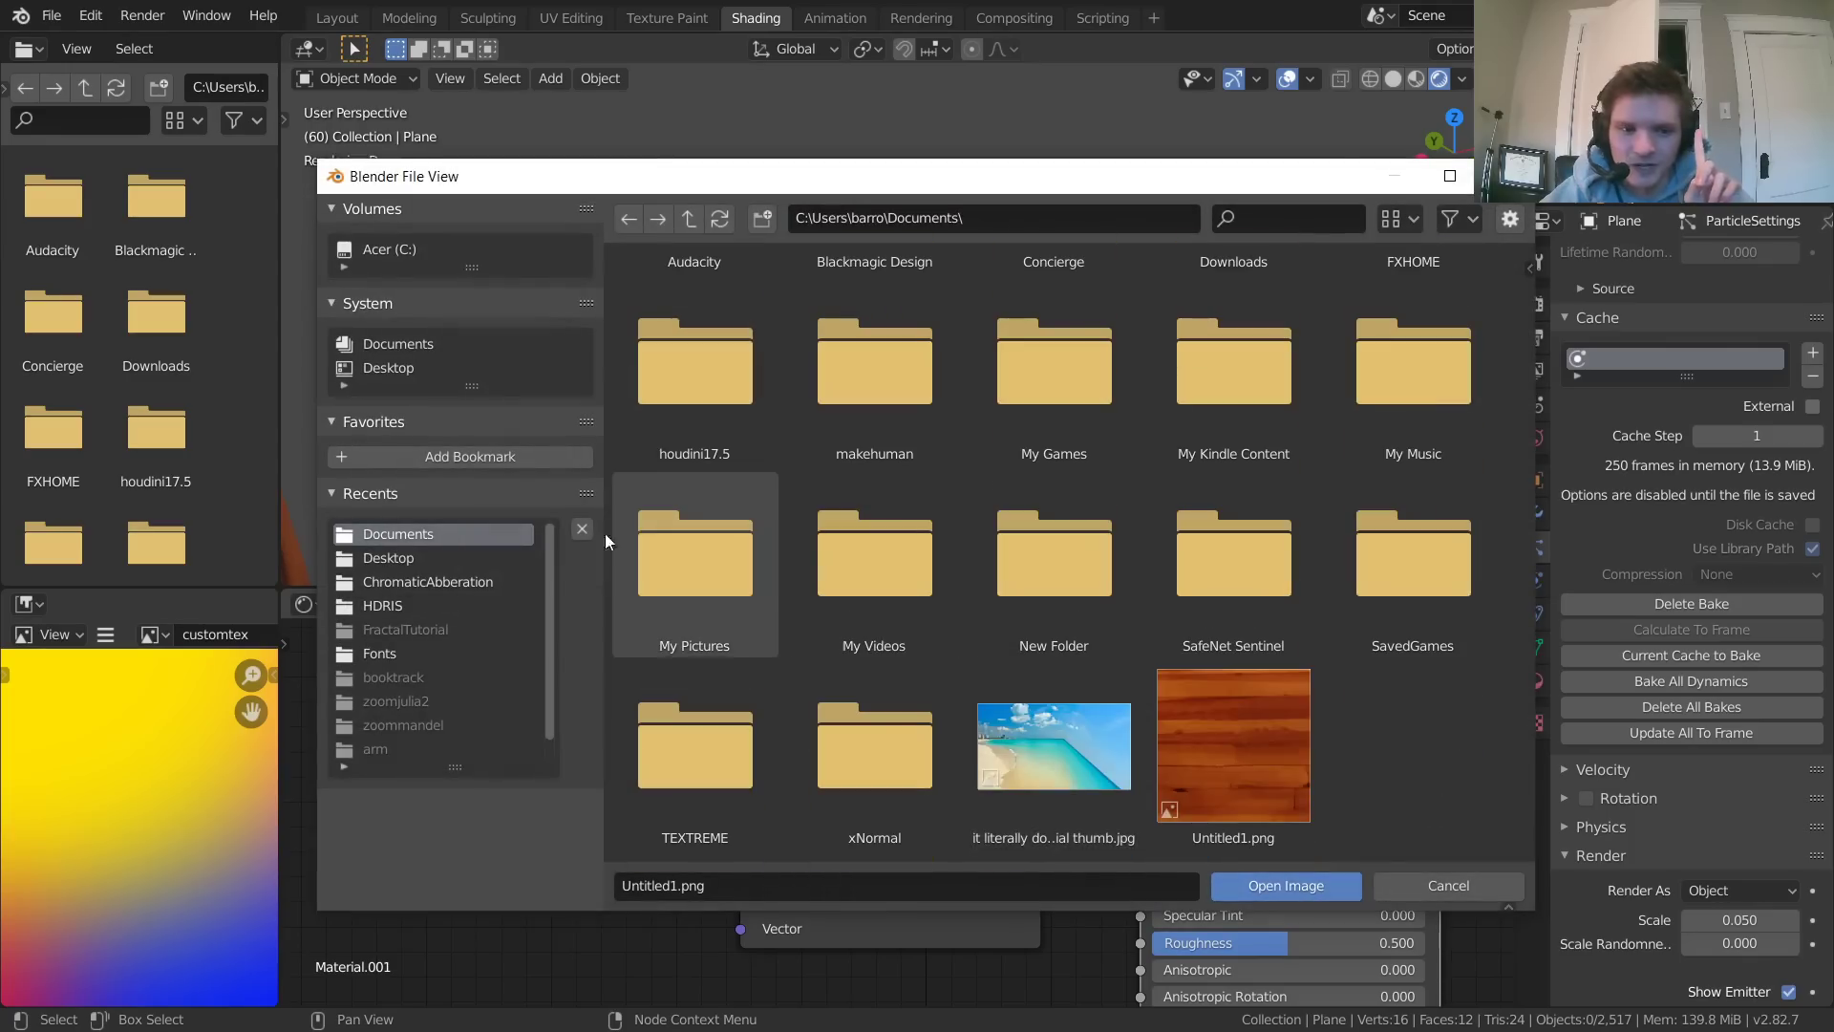
left_click(354, 560)
scroll(1149, 512, "down", 10)
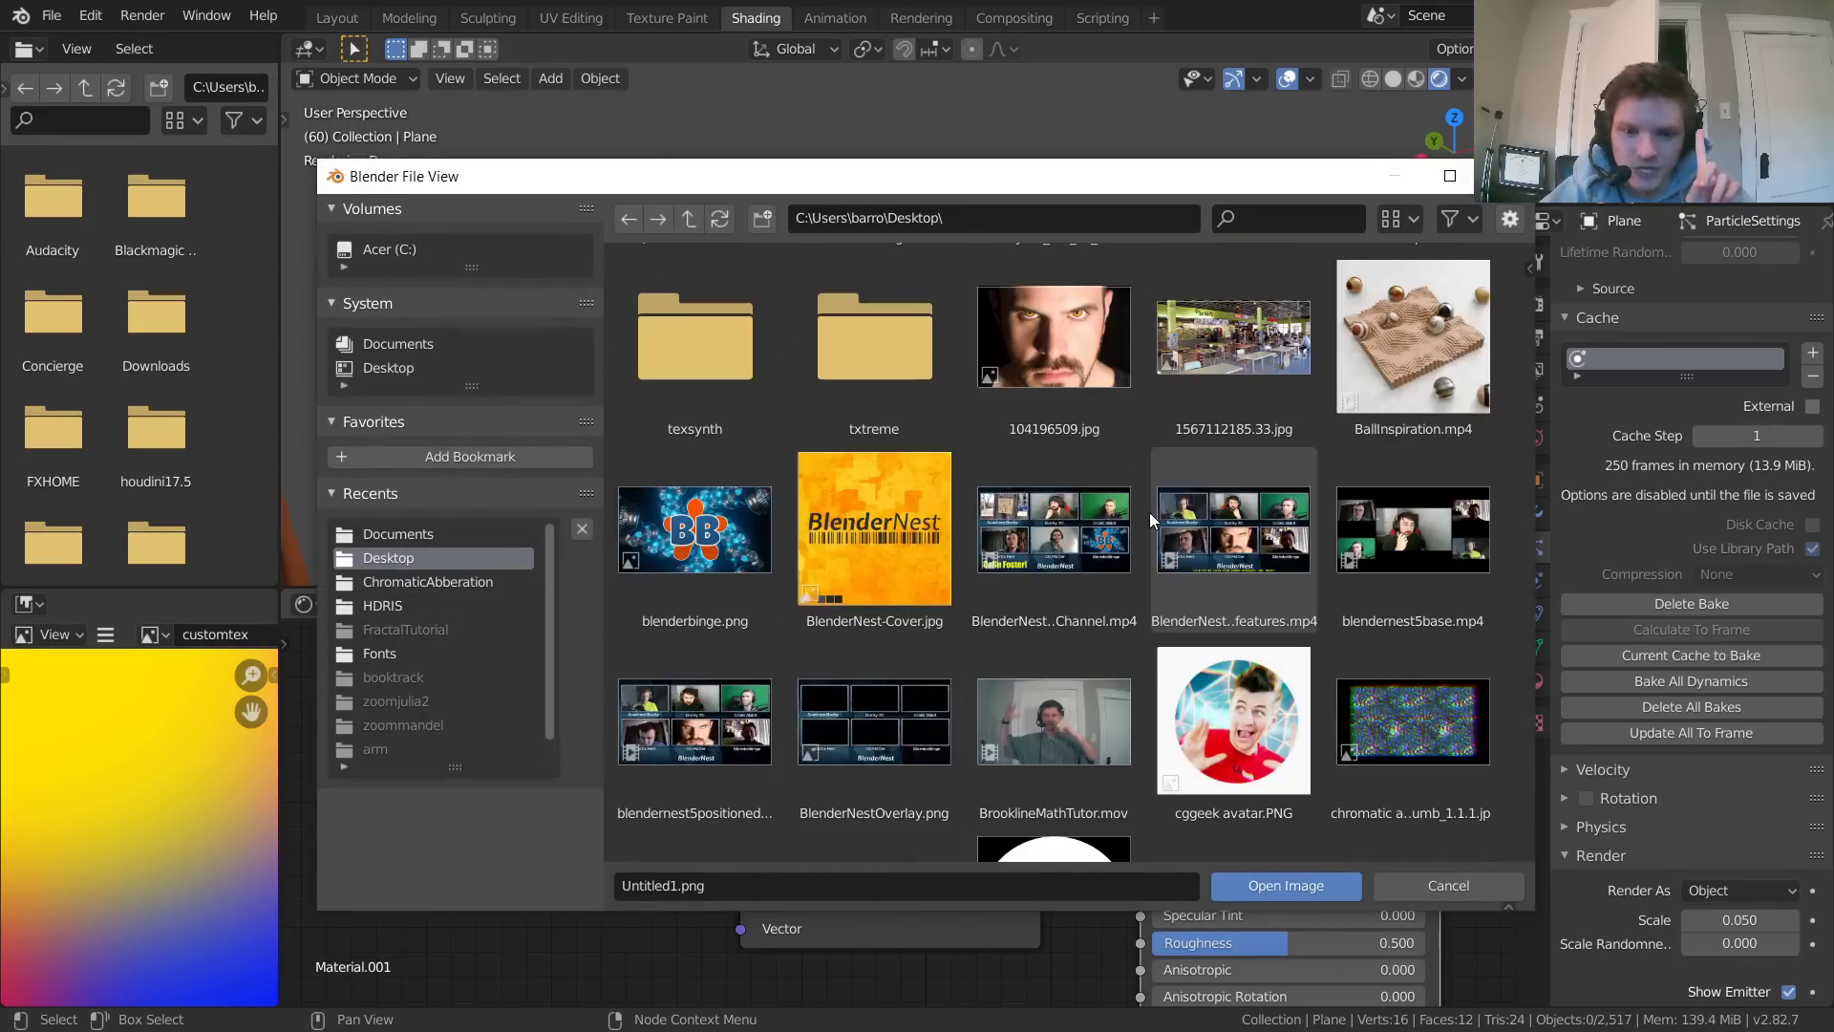
double_click(1219, 714)
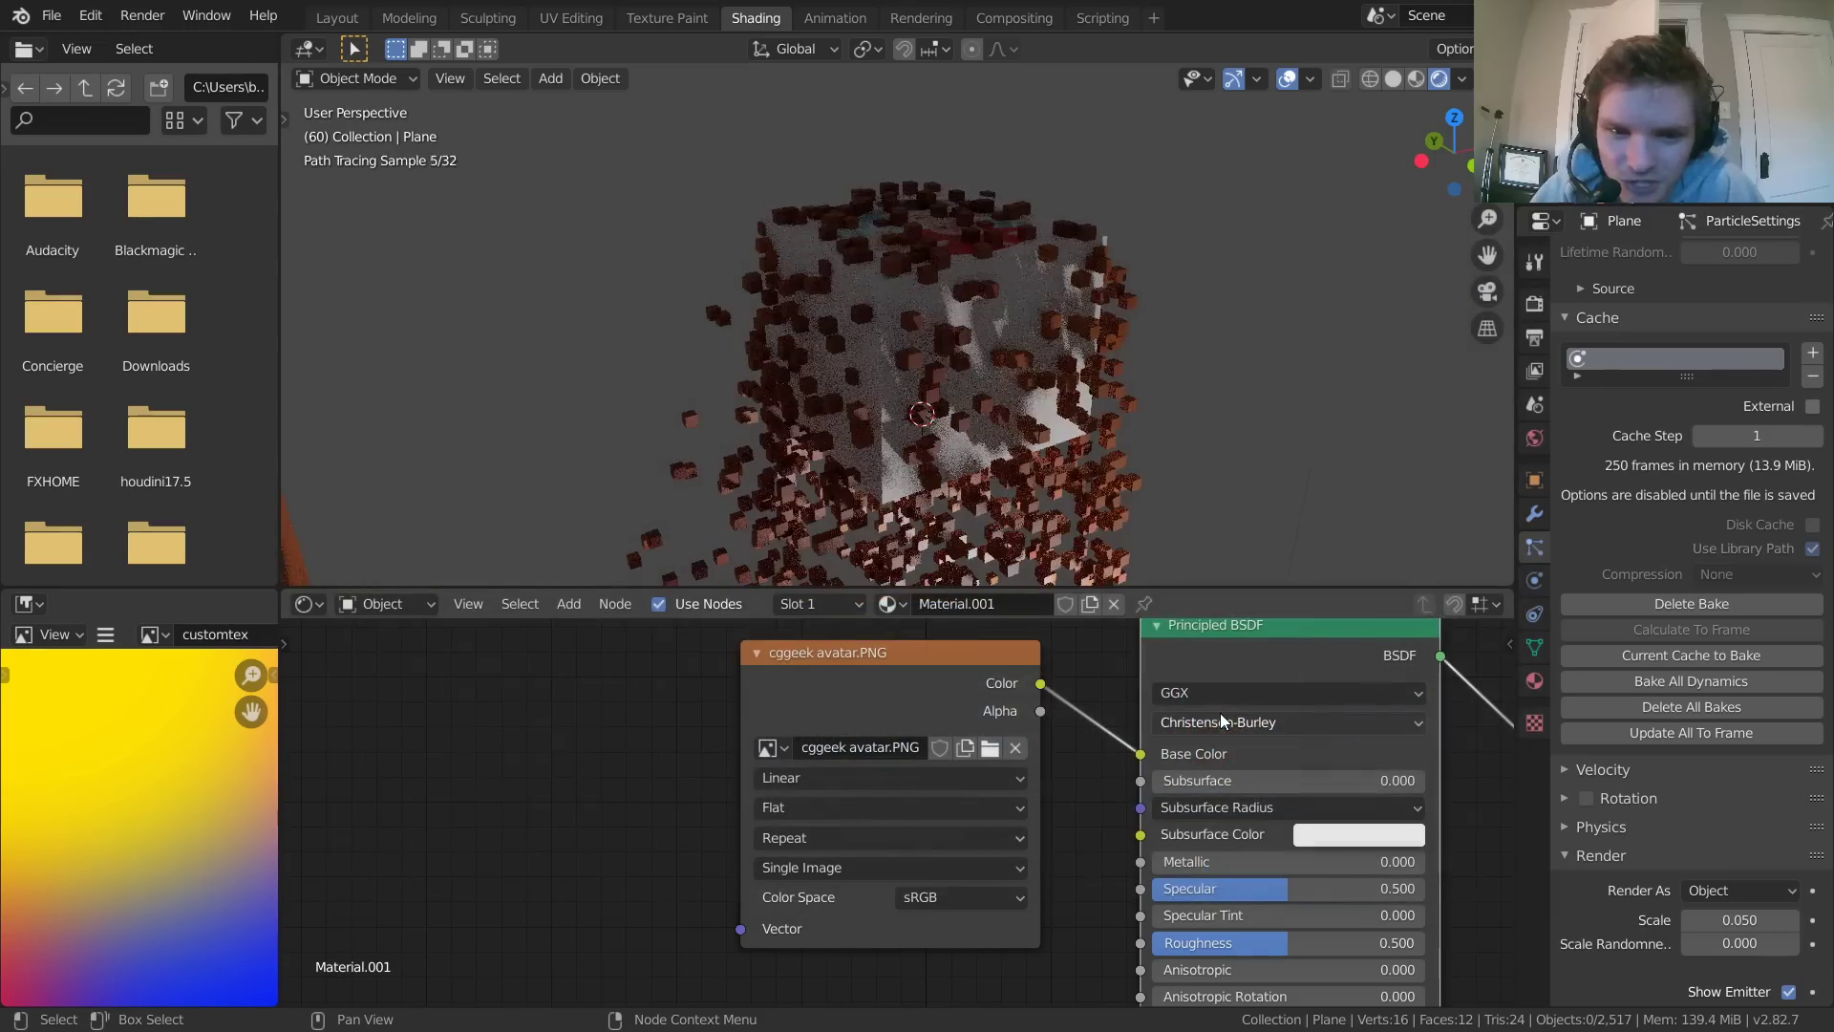
scroll(708, 542, "down", 3)
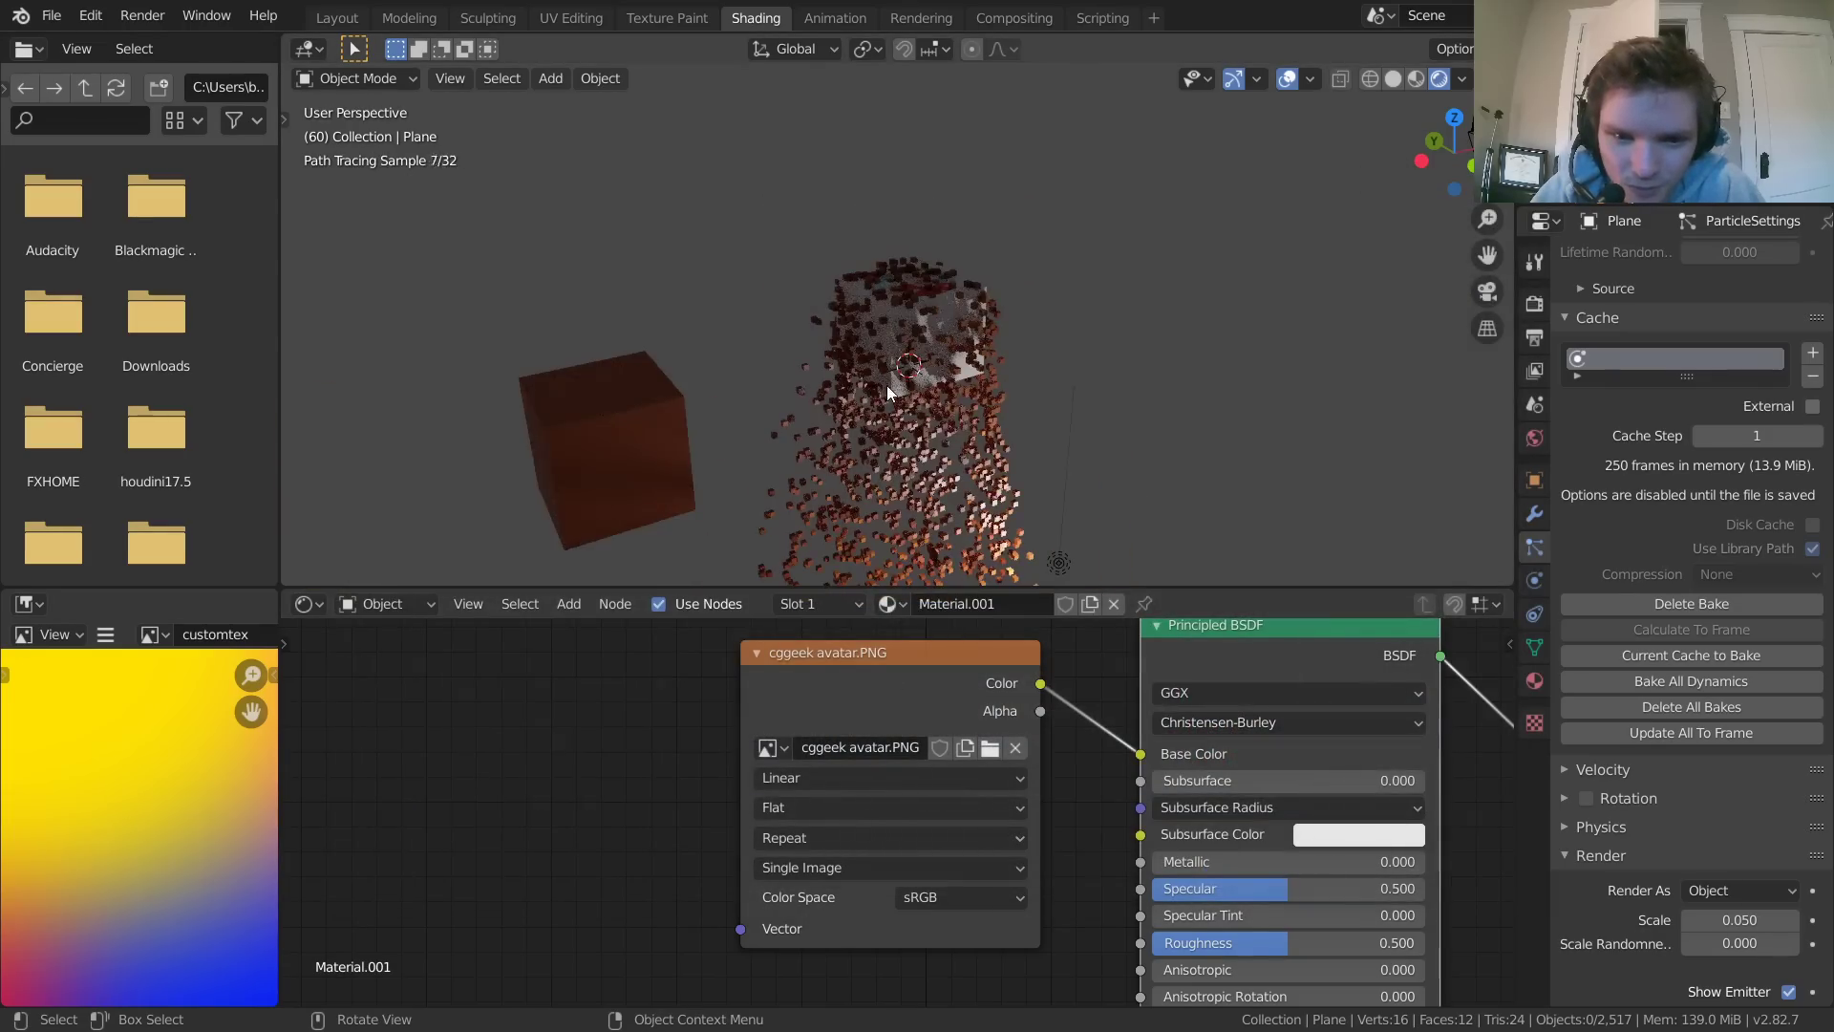
left_click(925, 350)
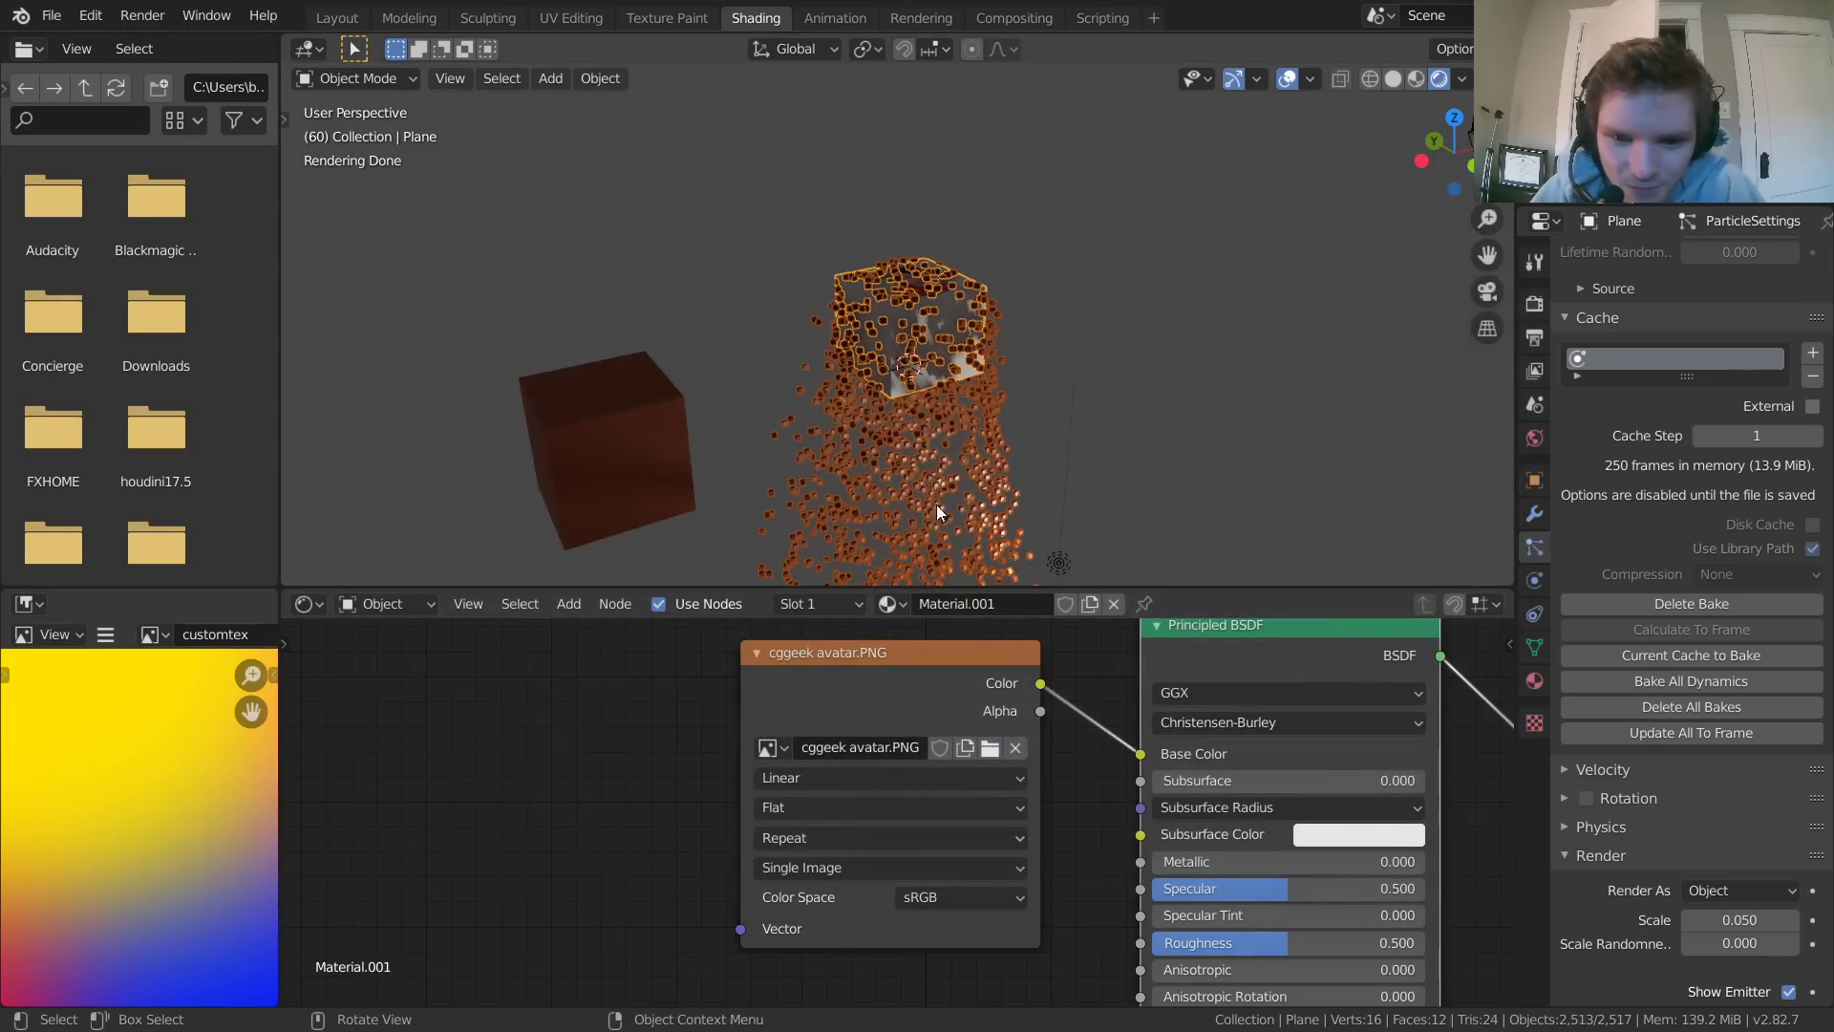
Replace the emitter material's texture image with IMAGE.jpg from the Desktop folder and inspect the box closely
left_click(990, 747)
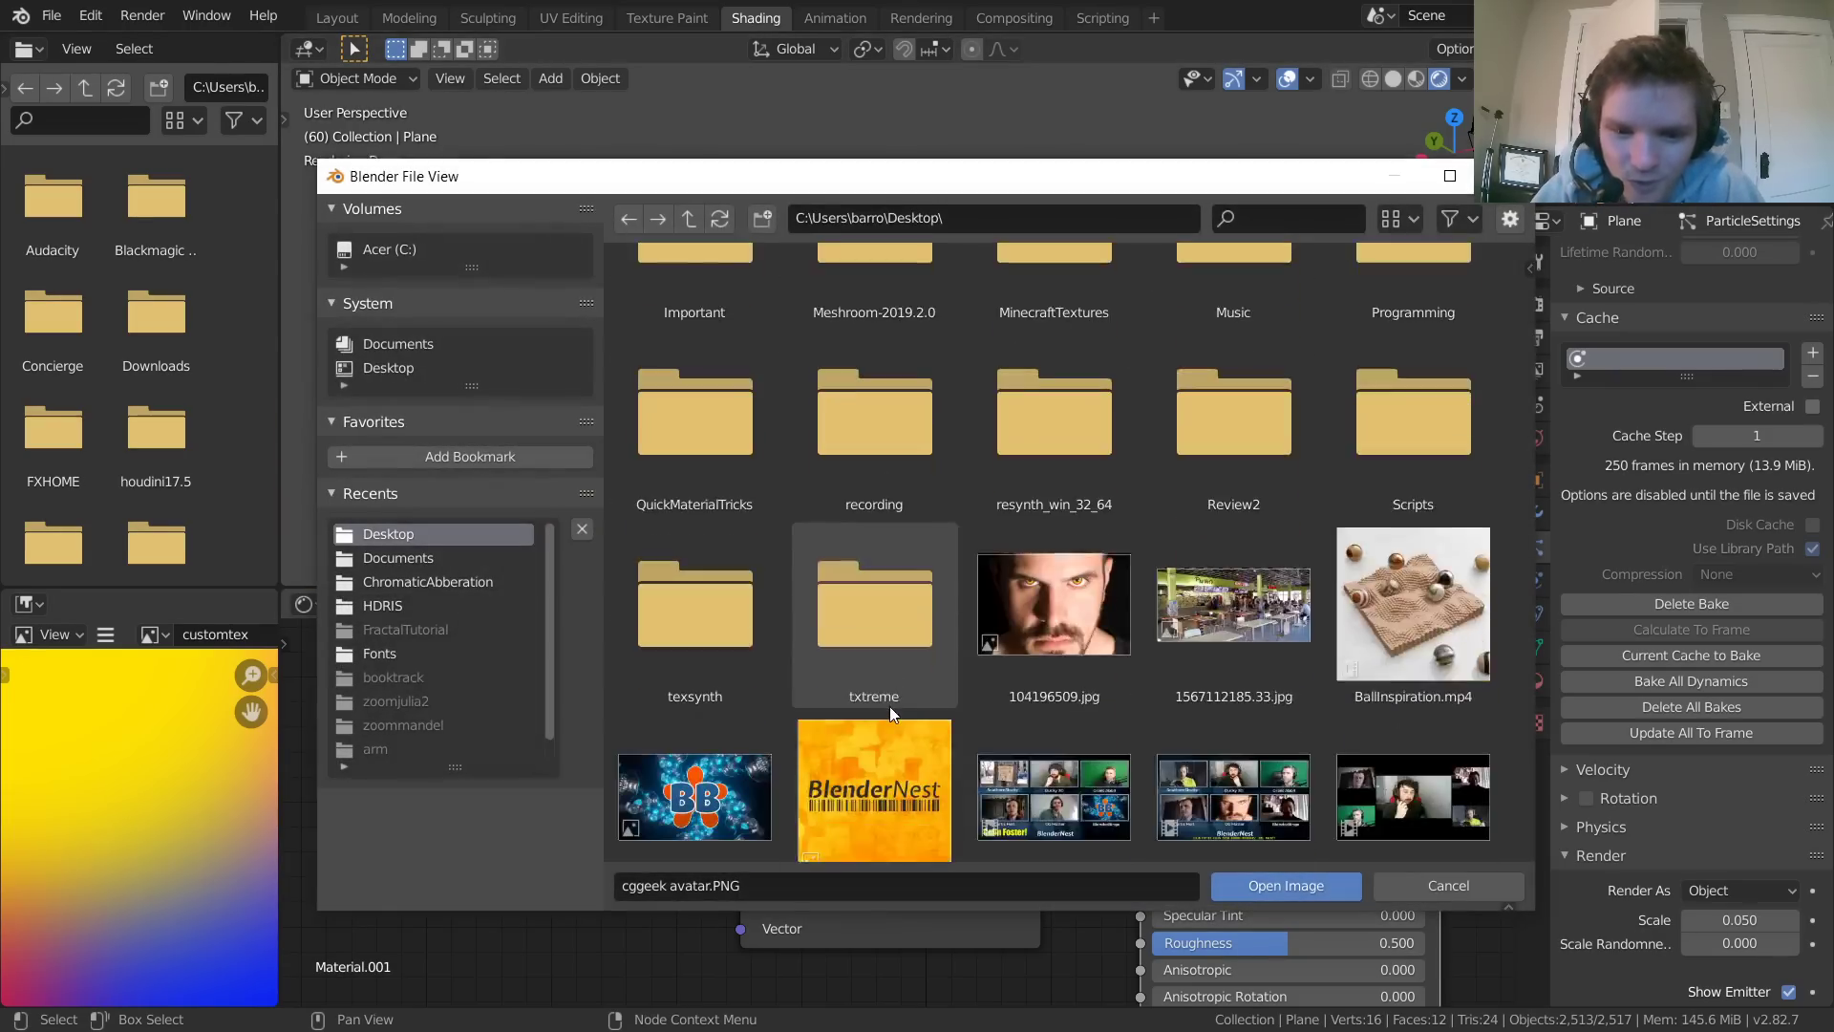
scroll(890, 707, "down", 10)
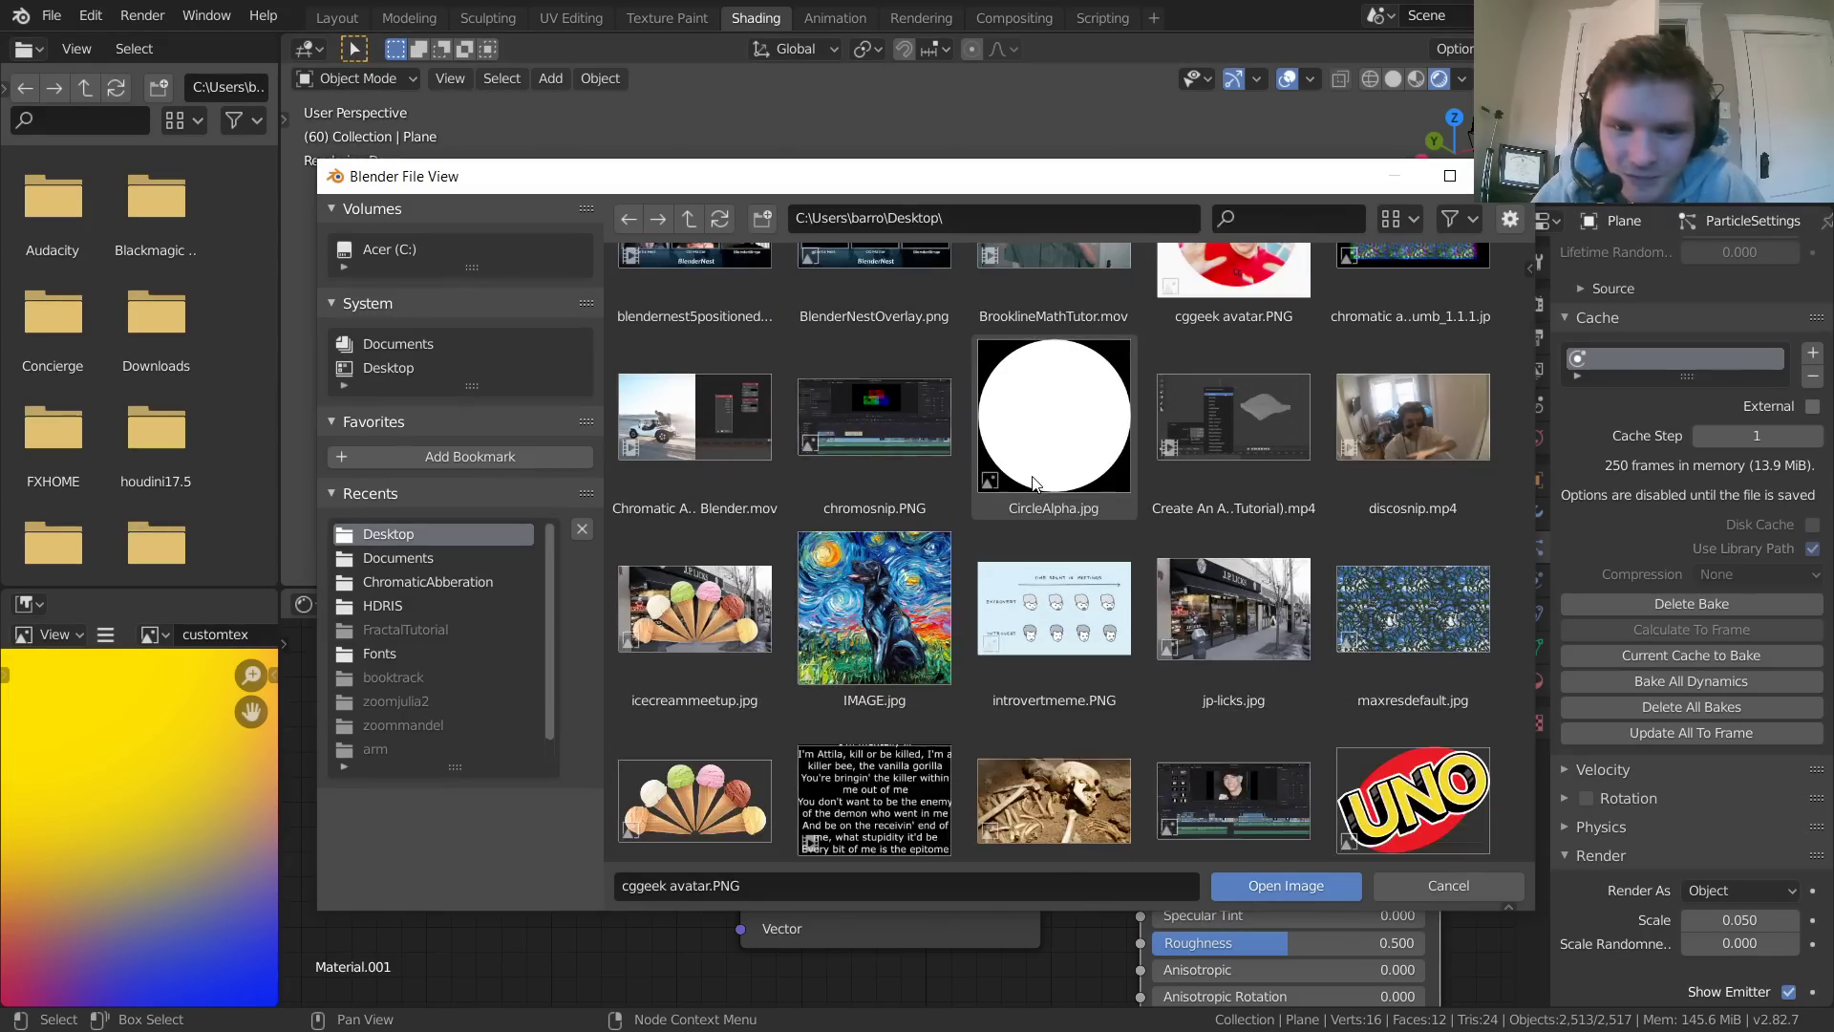
double_click(874, 611)
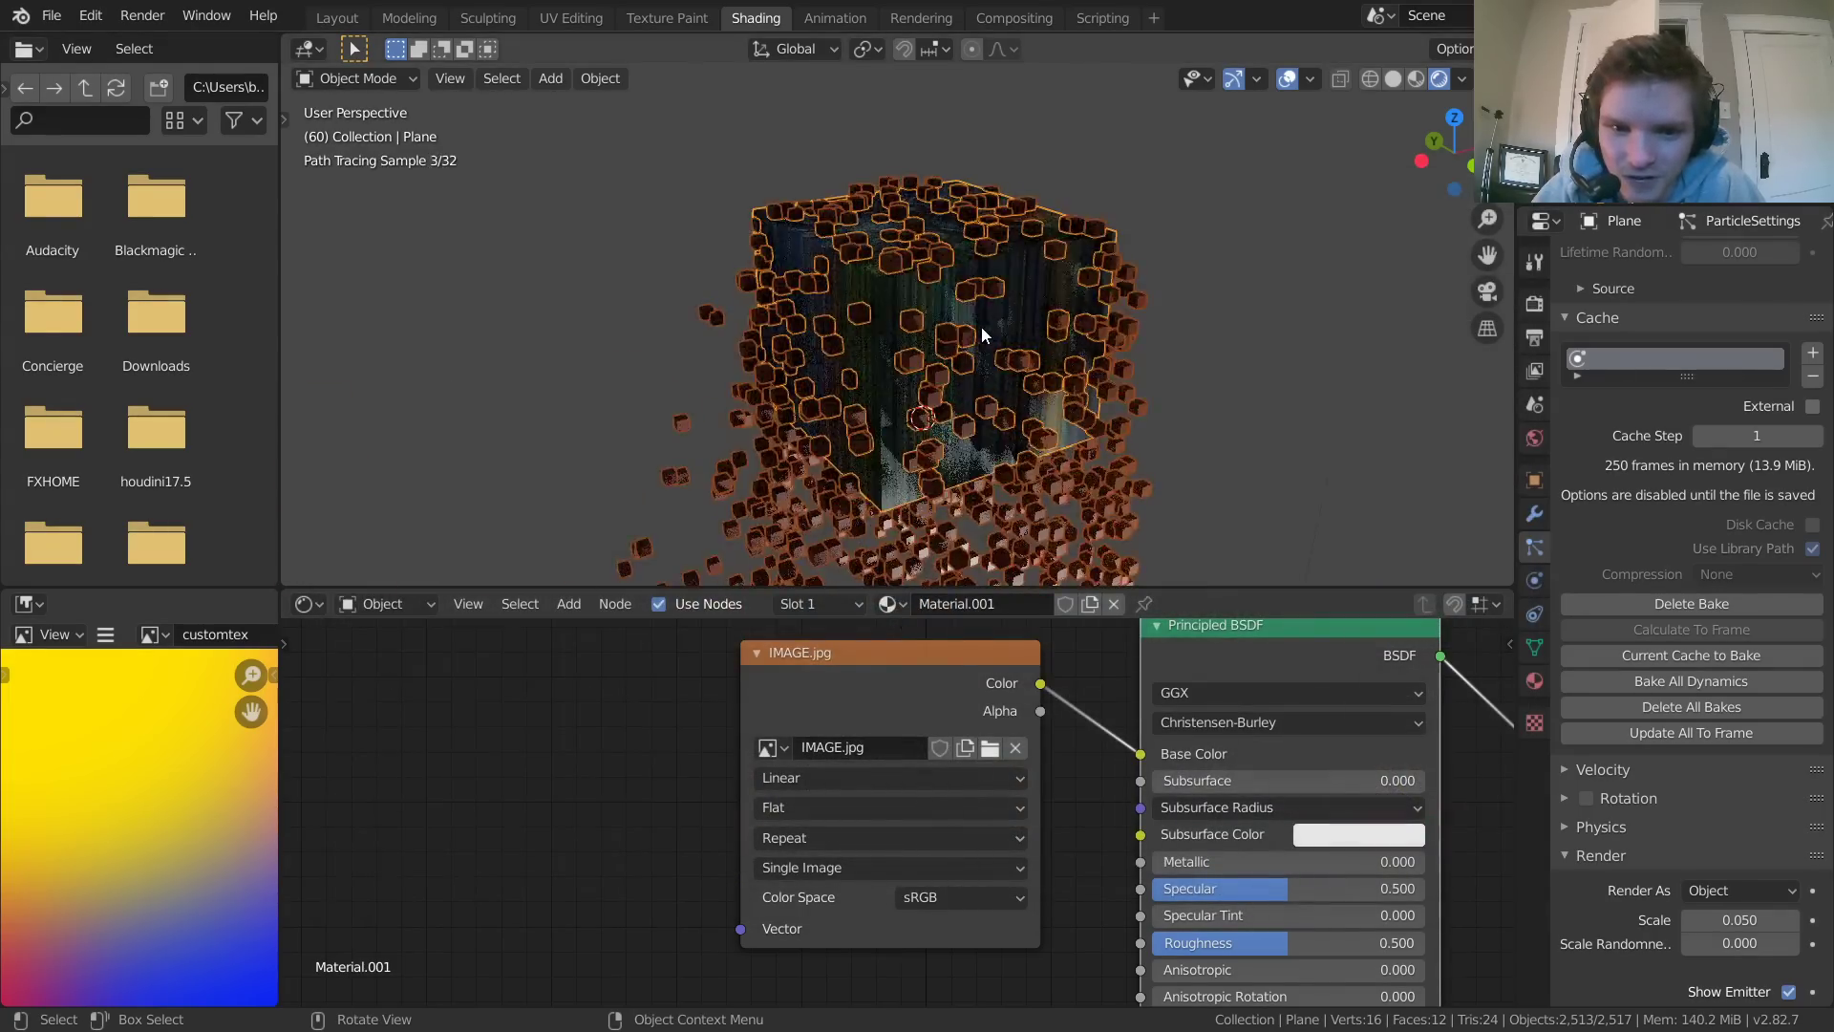
scroll(982, 327, "up", 2)
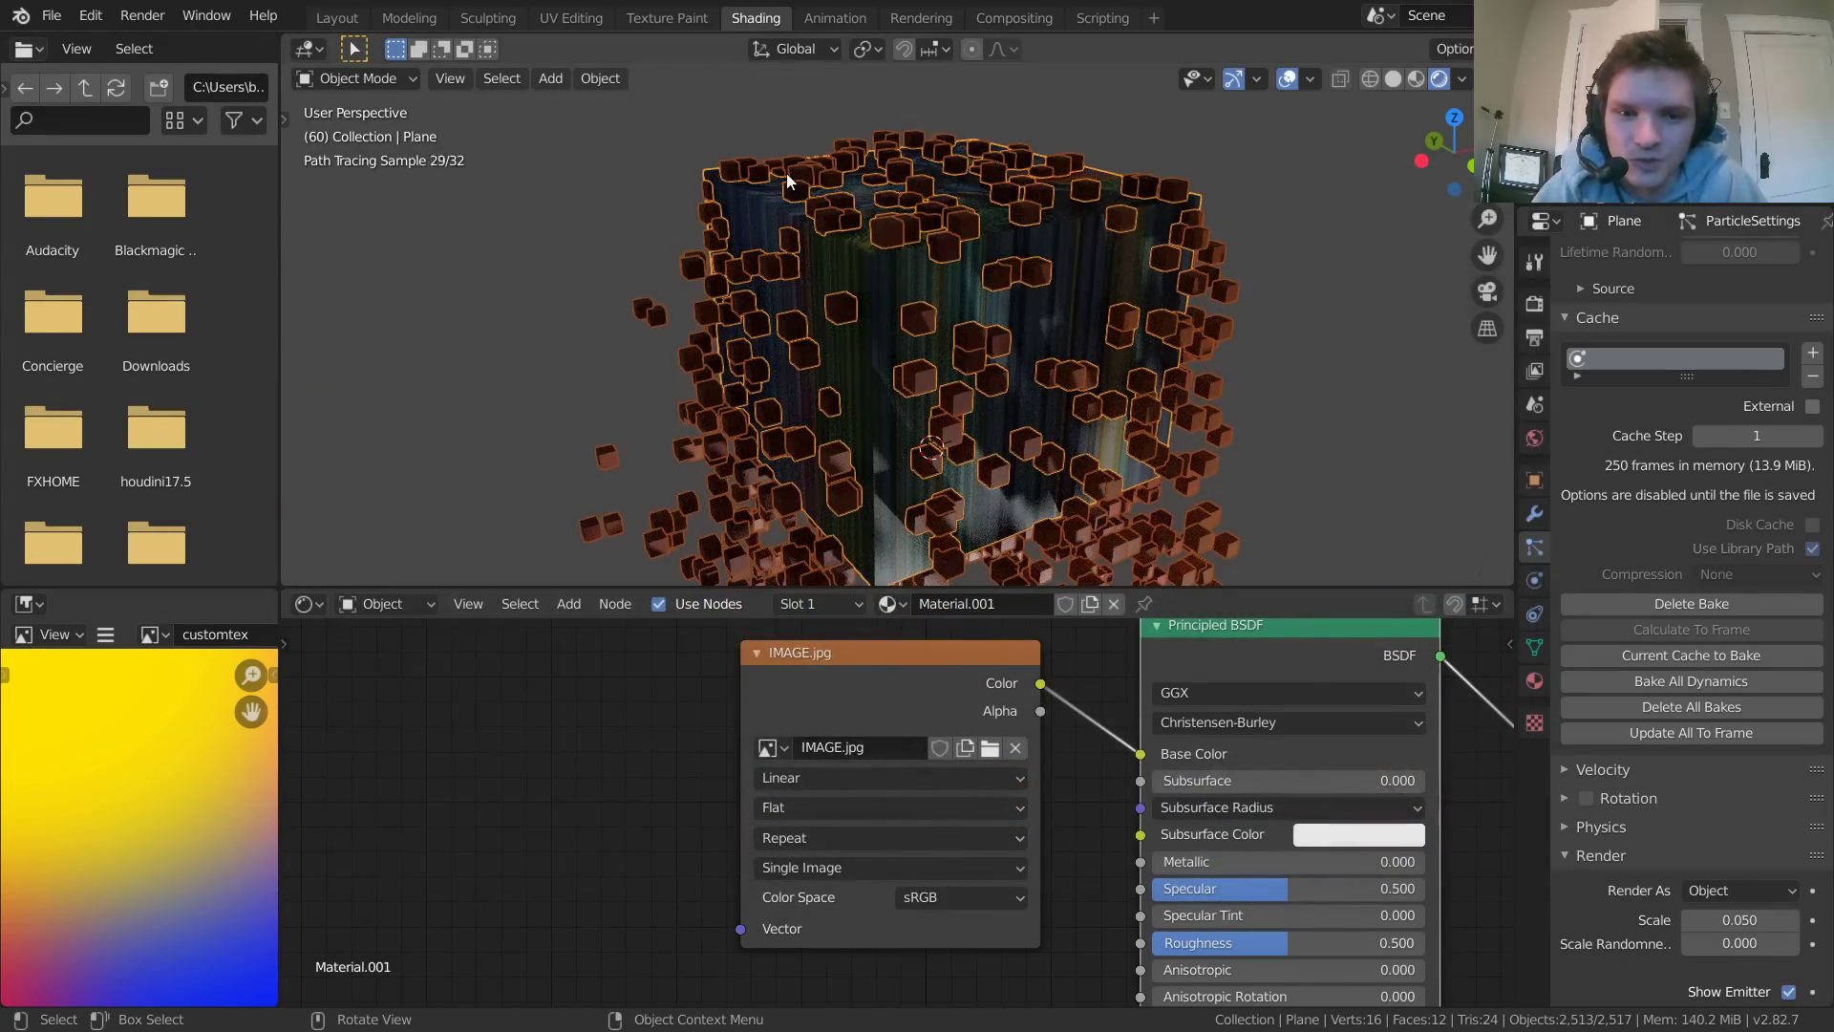
Assign the already loaded IMAGE.jpg to the instanced cube's image texture and play the animation briefly to preview the particle colours
scroll(788, 181, "down", 3)
left_click(480, 456)
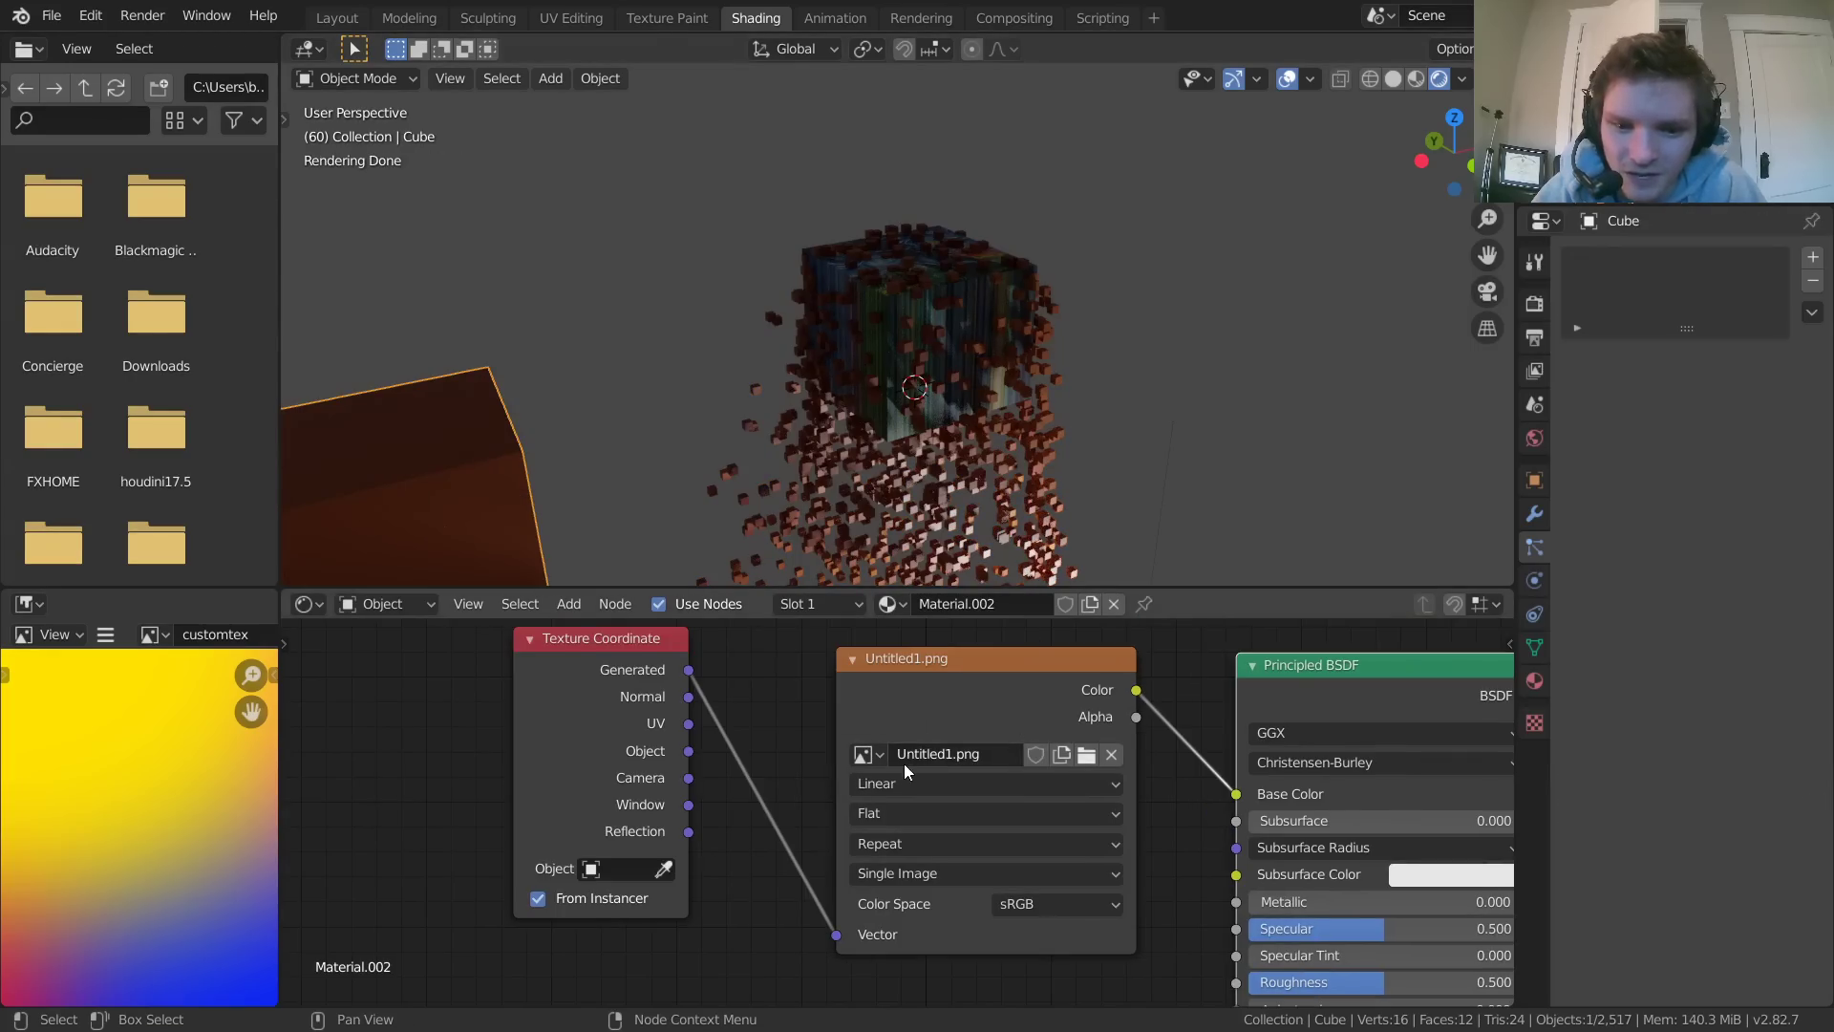
left_click(865, 754)
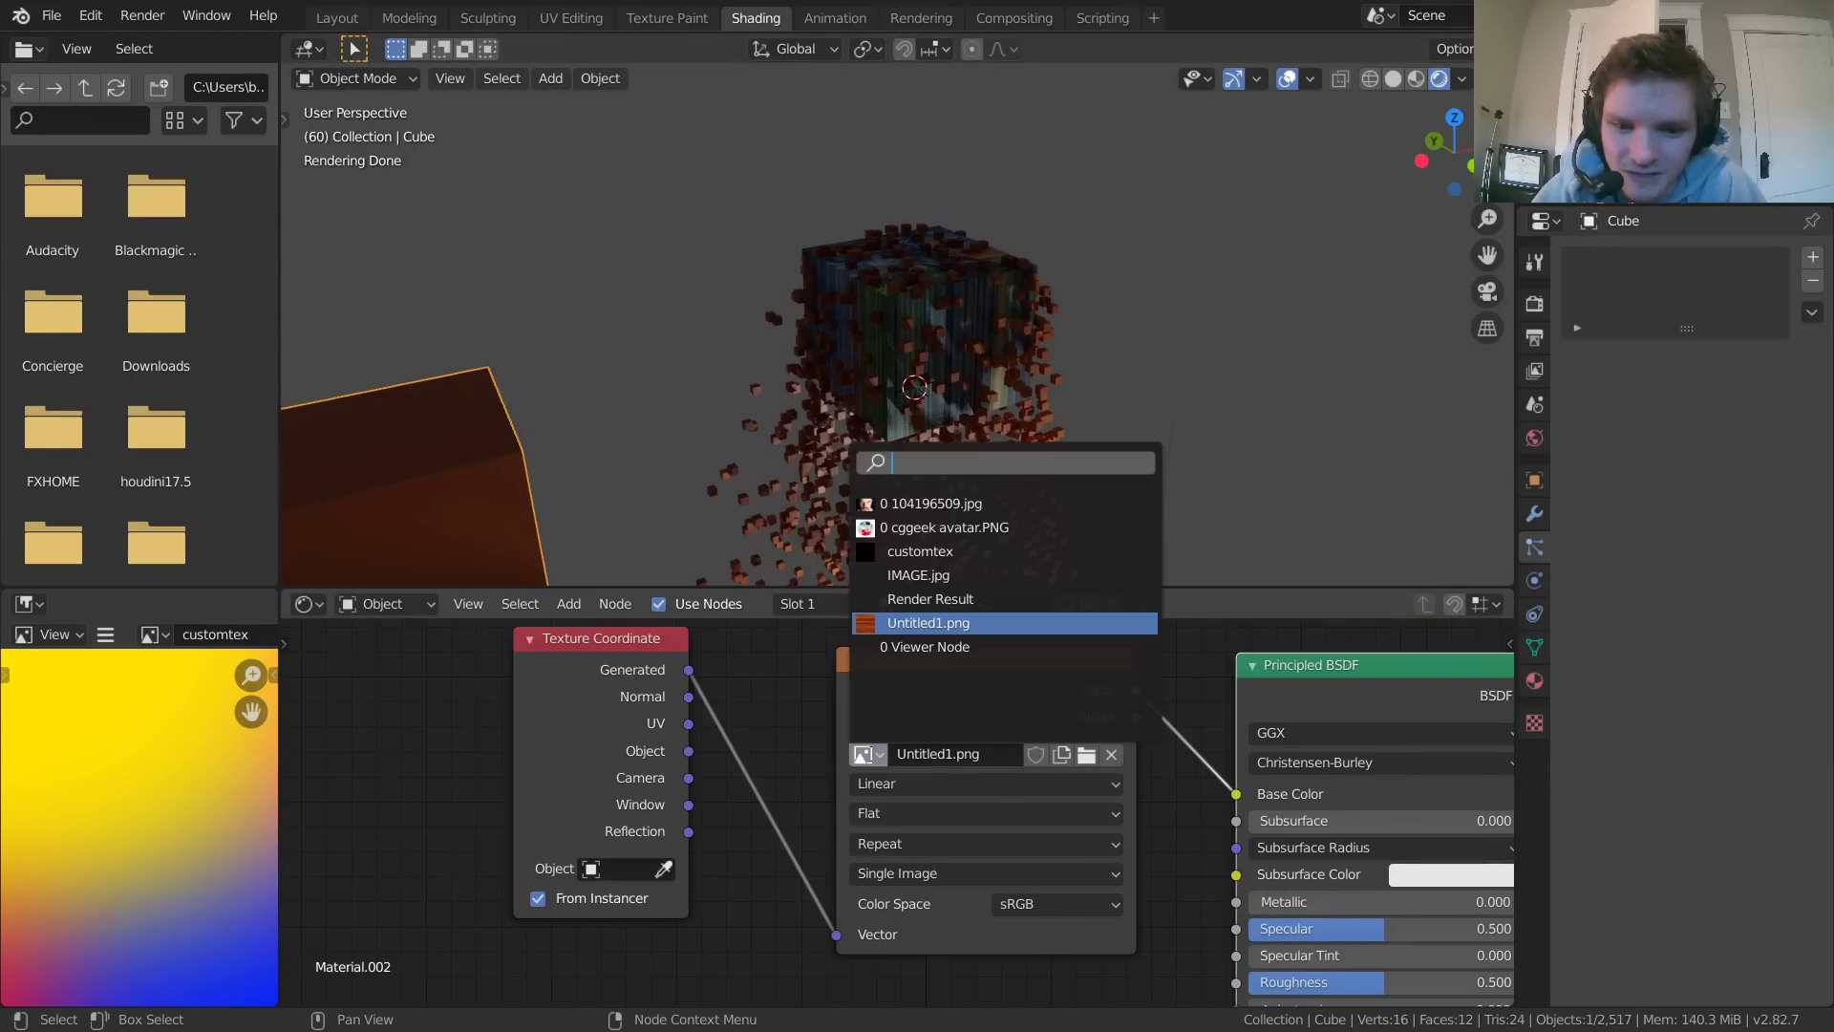
left_click(904, 576)
key("space")
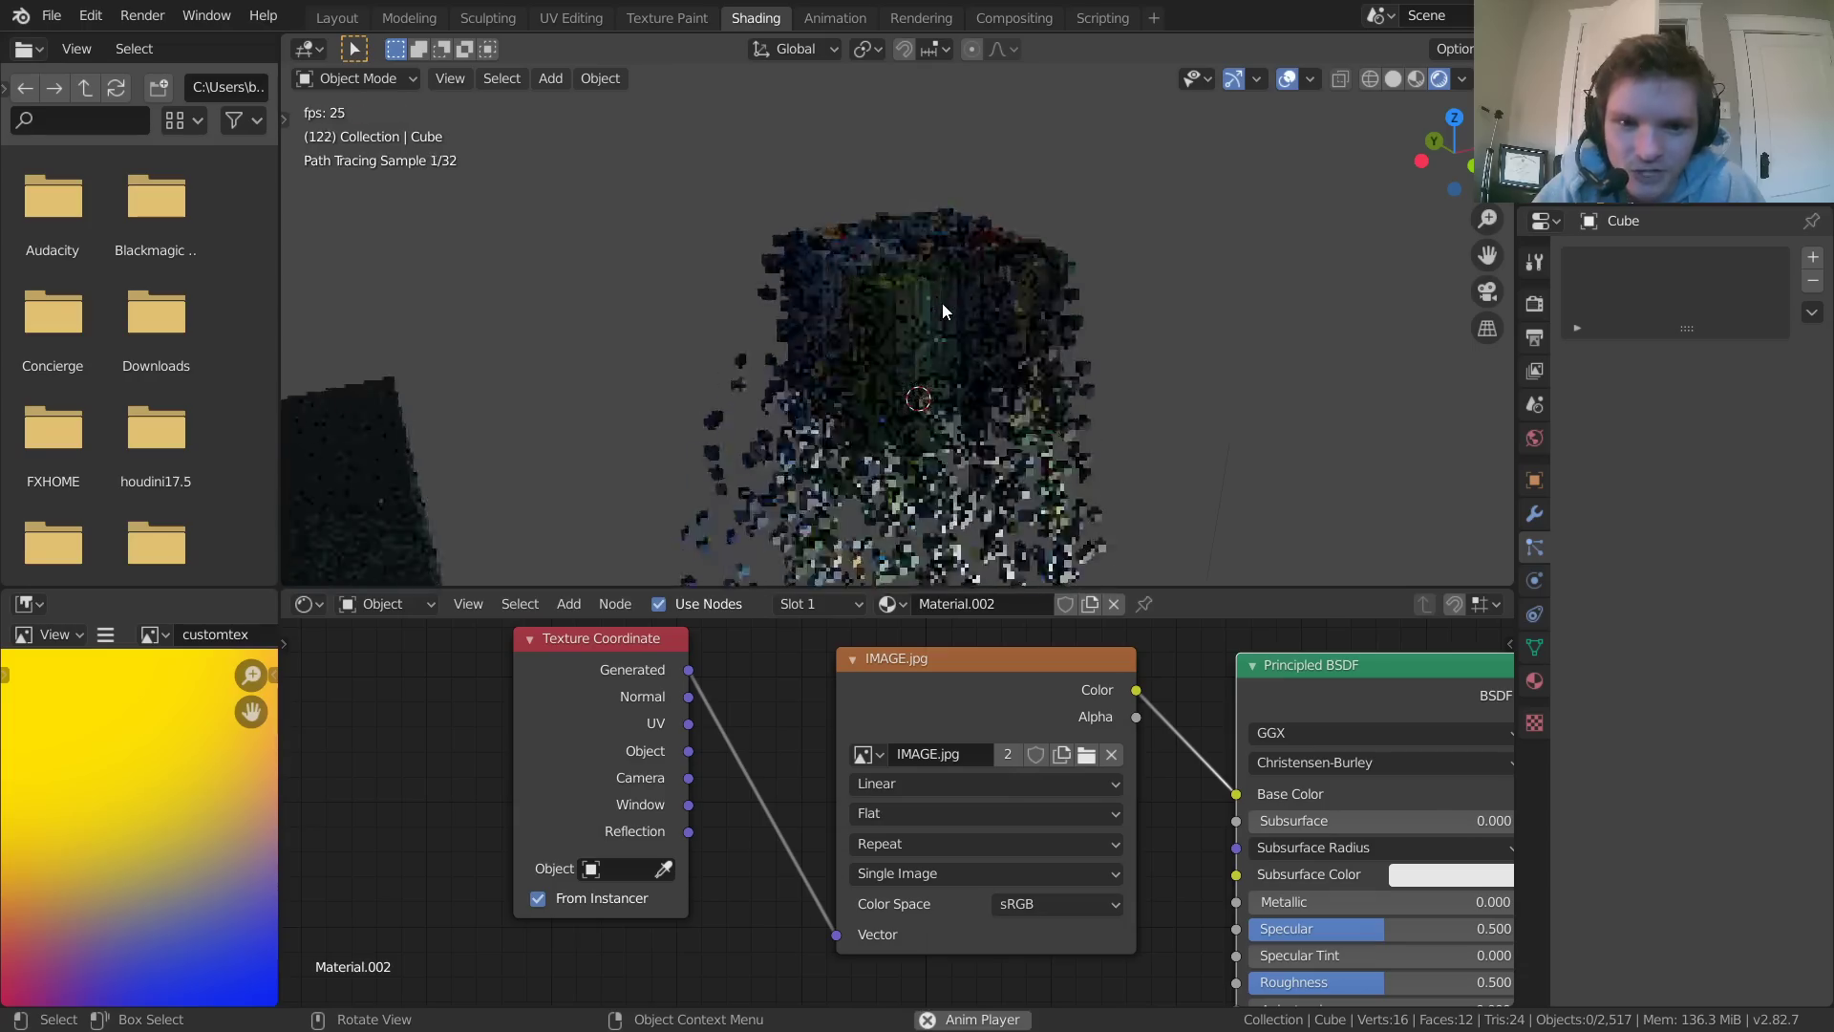
key("space")
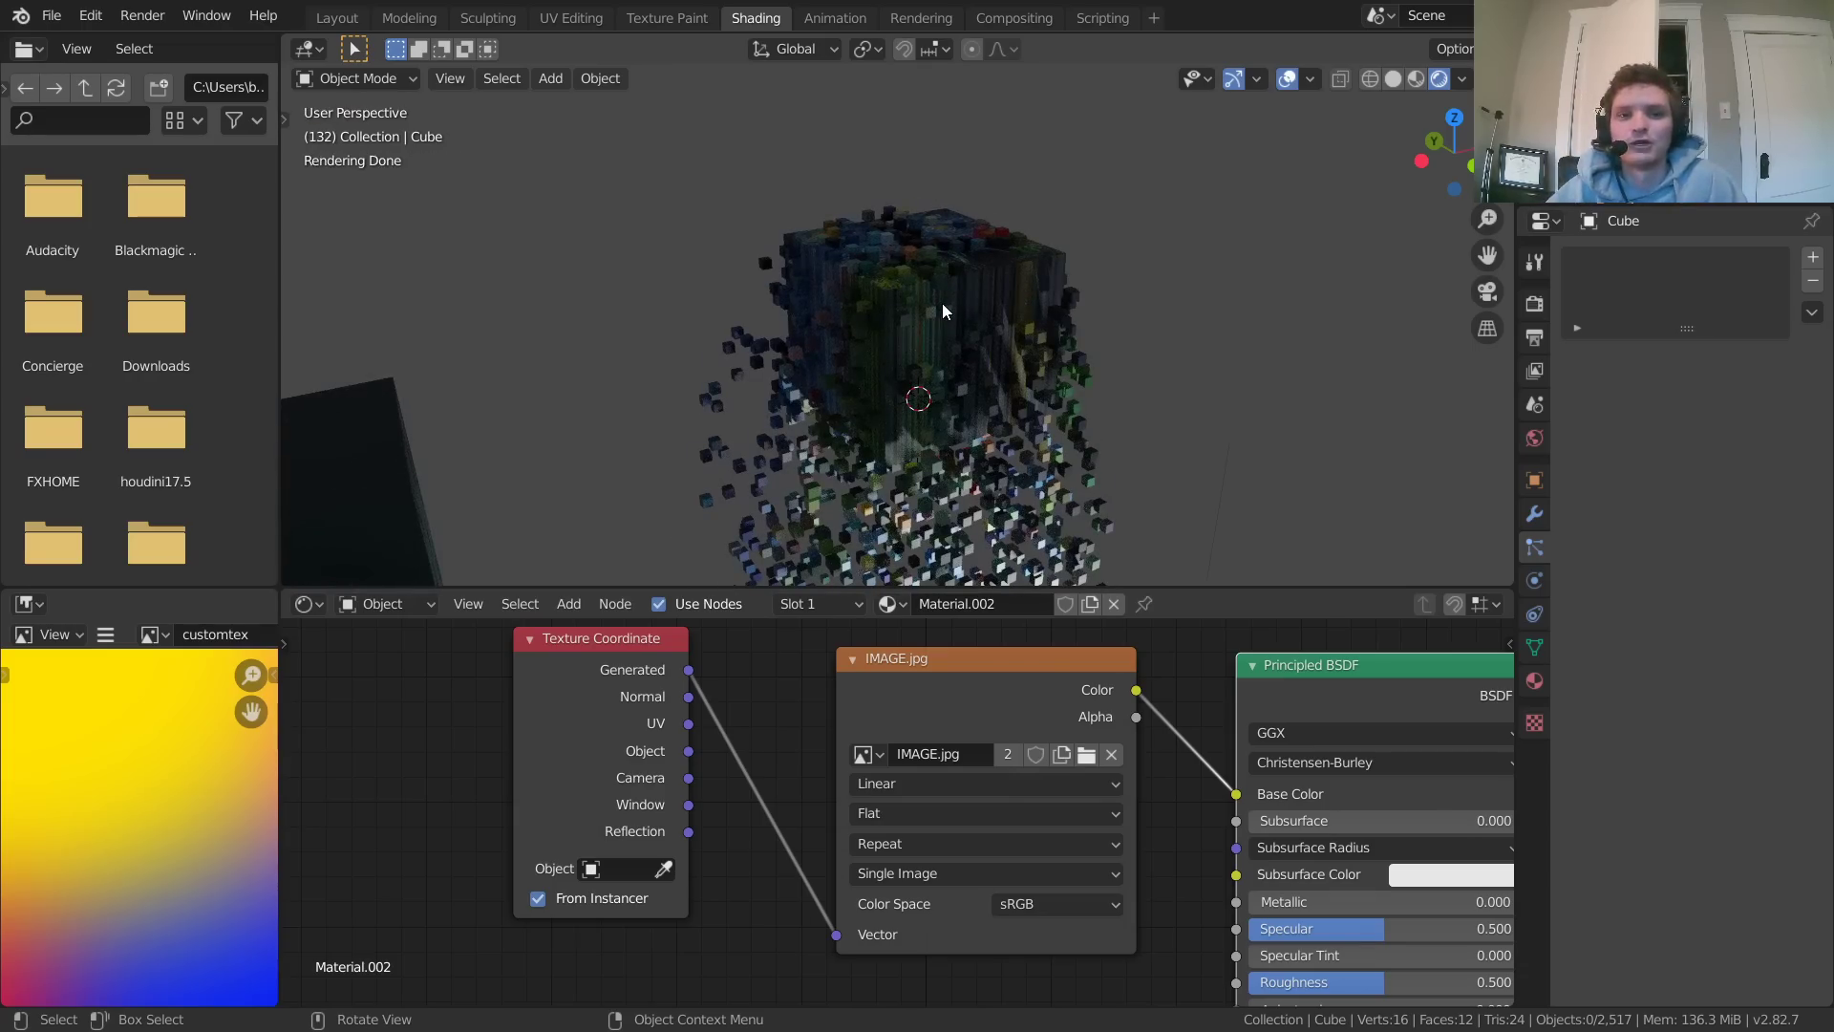